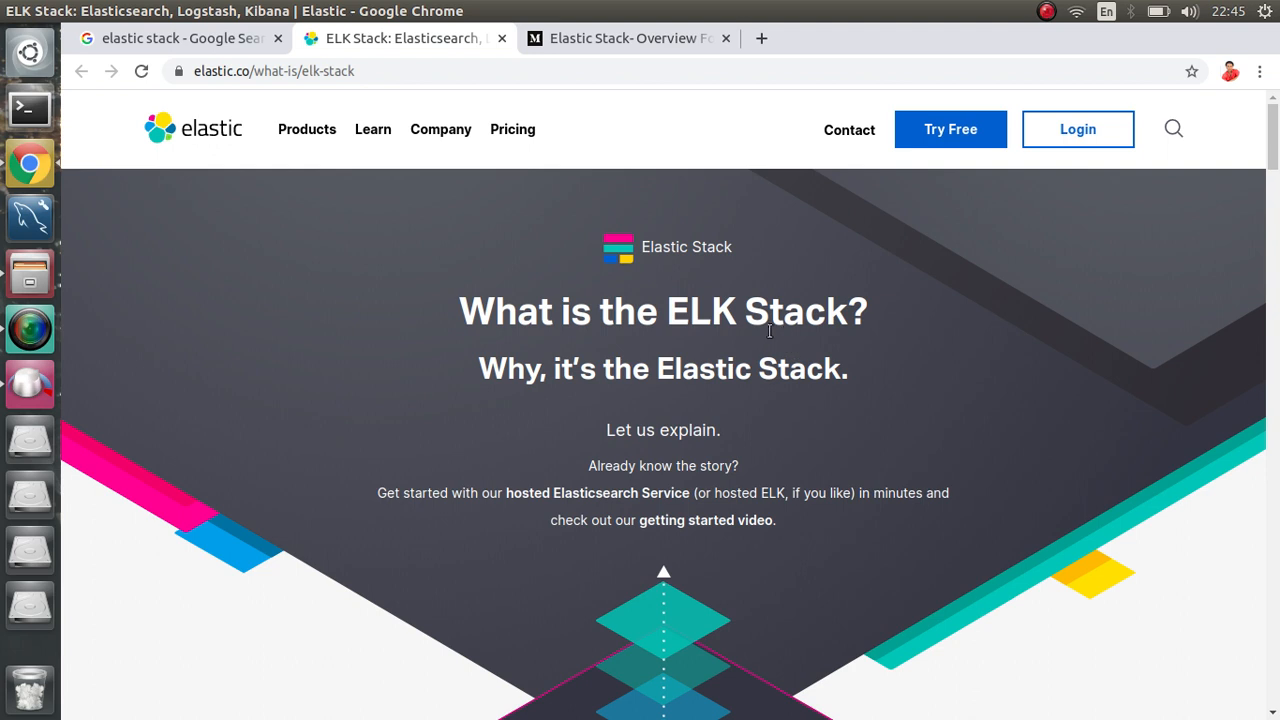
Step: Highlight 'ELK' in the page heading, scroll down to the stack graphic, then view the Medium article
drag(745, 320, 669, 320)
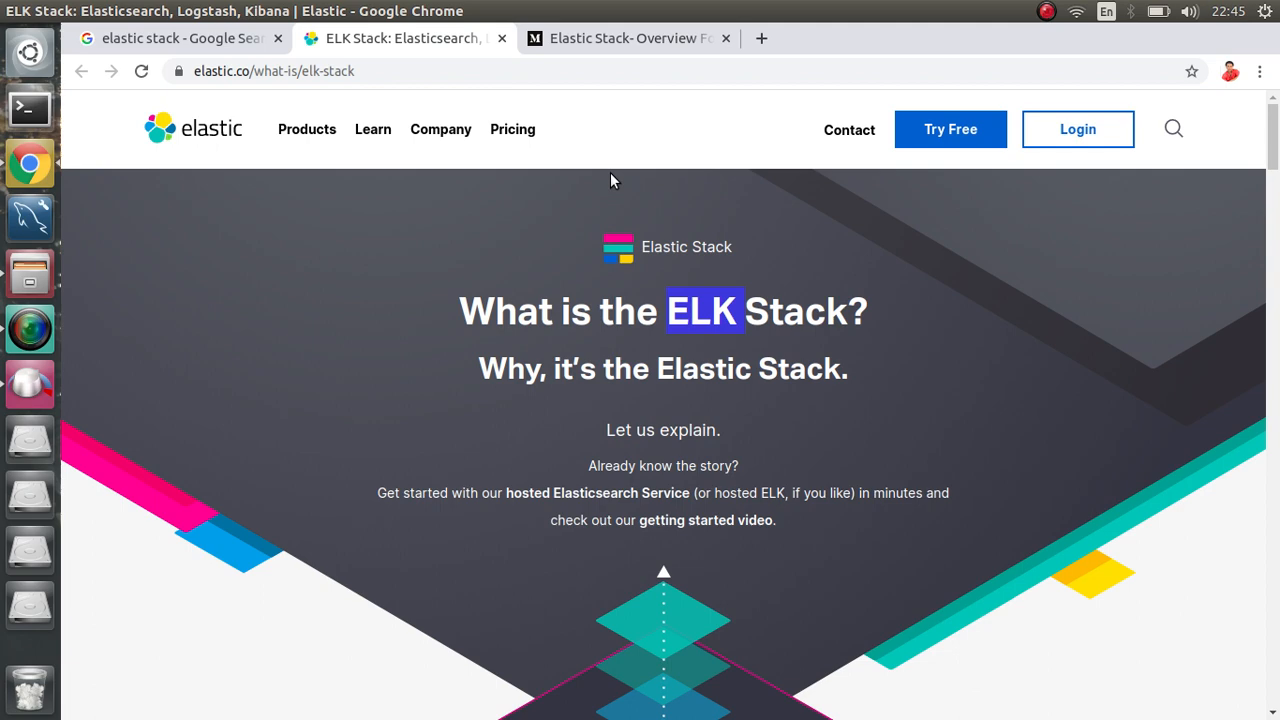
click(621, 46)
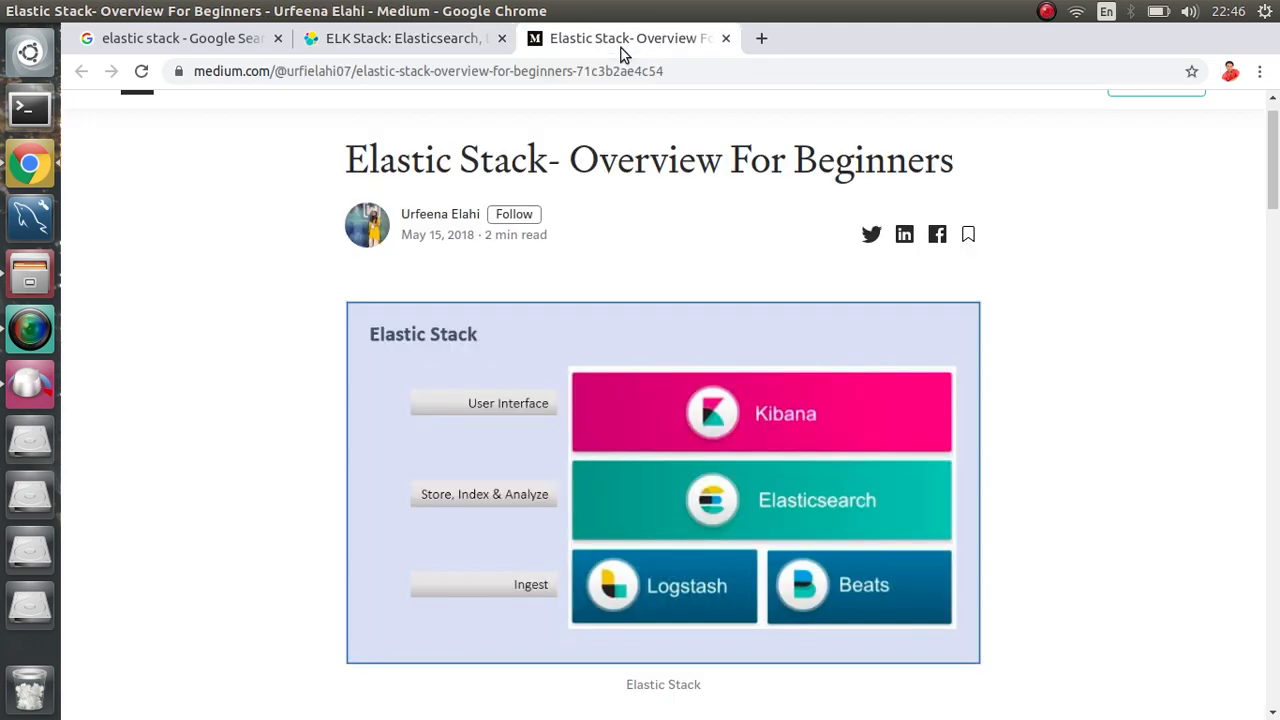
click(411, 44)
mouse_move(440, 129)
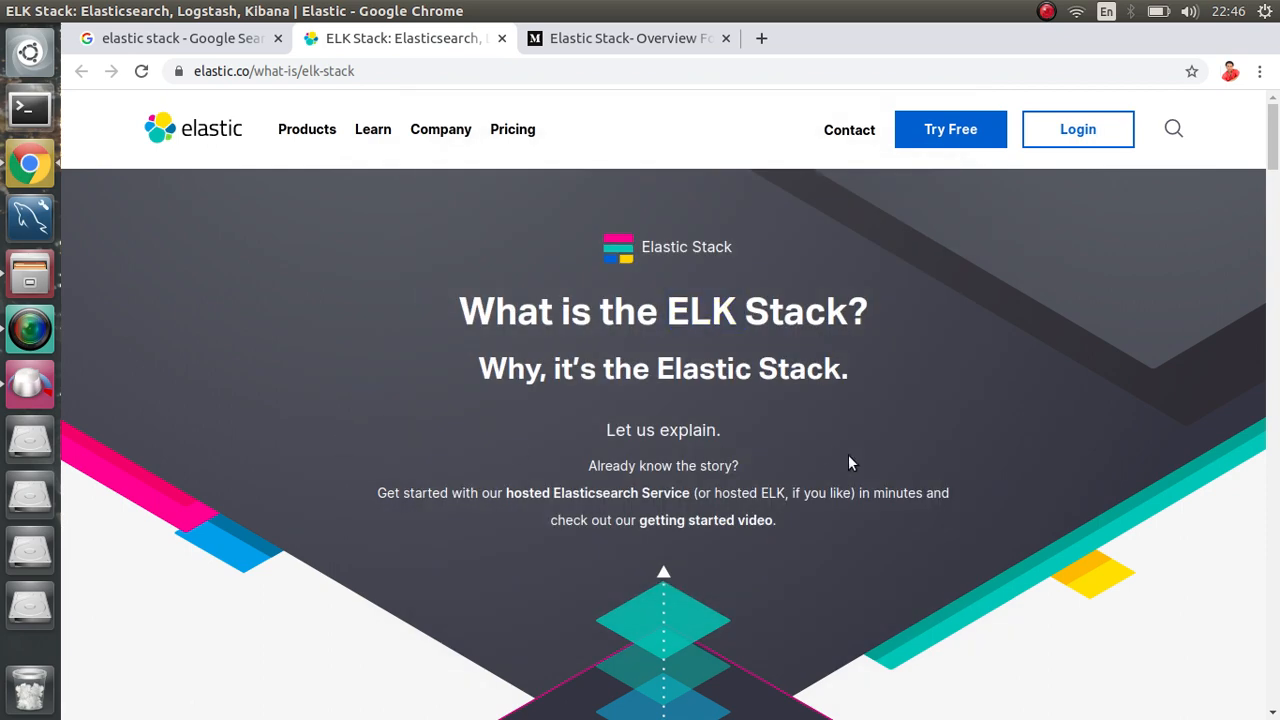
scroll(848, 454, down, 4)
scroll(848, 462, down, 2)
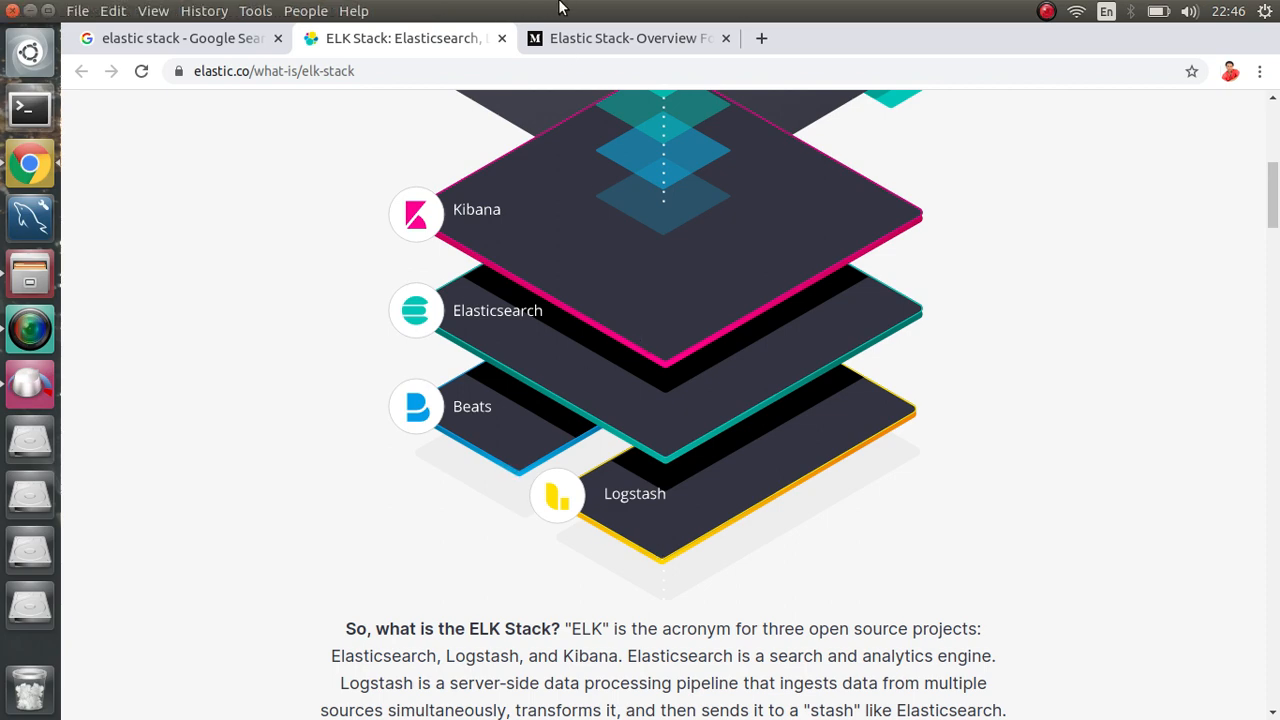
click(570, 38)
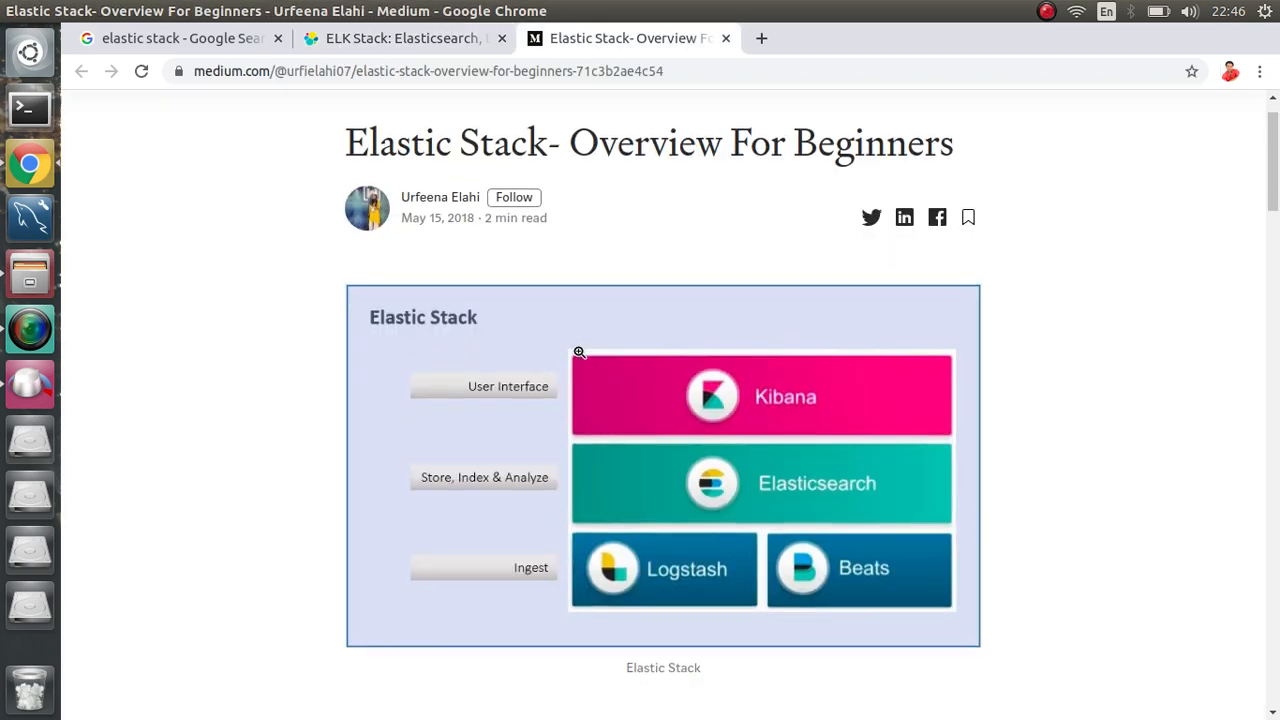
Step: Scroll through the Medium article, then return to the 'elastic stack' Google results
scroll(579, 352, down, 3)
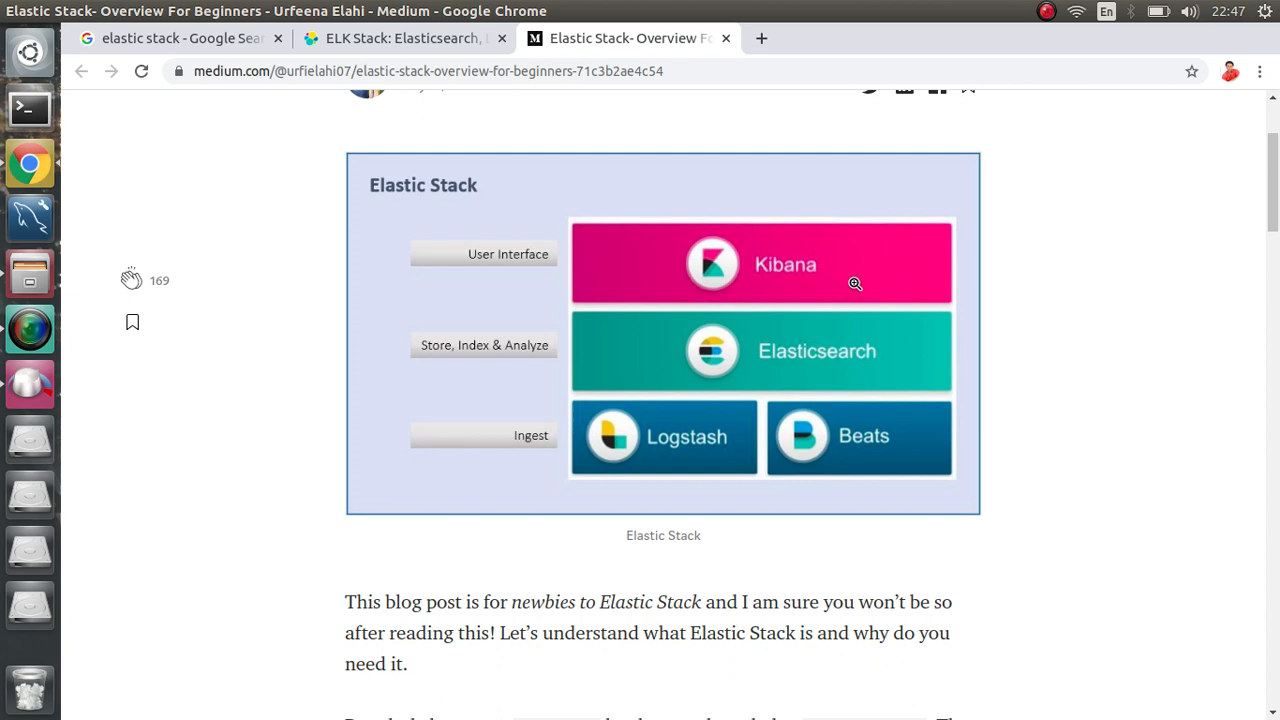
click(112, 40)
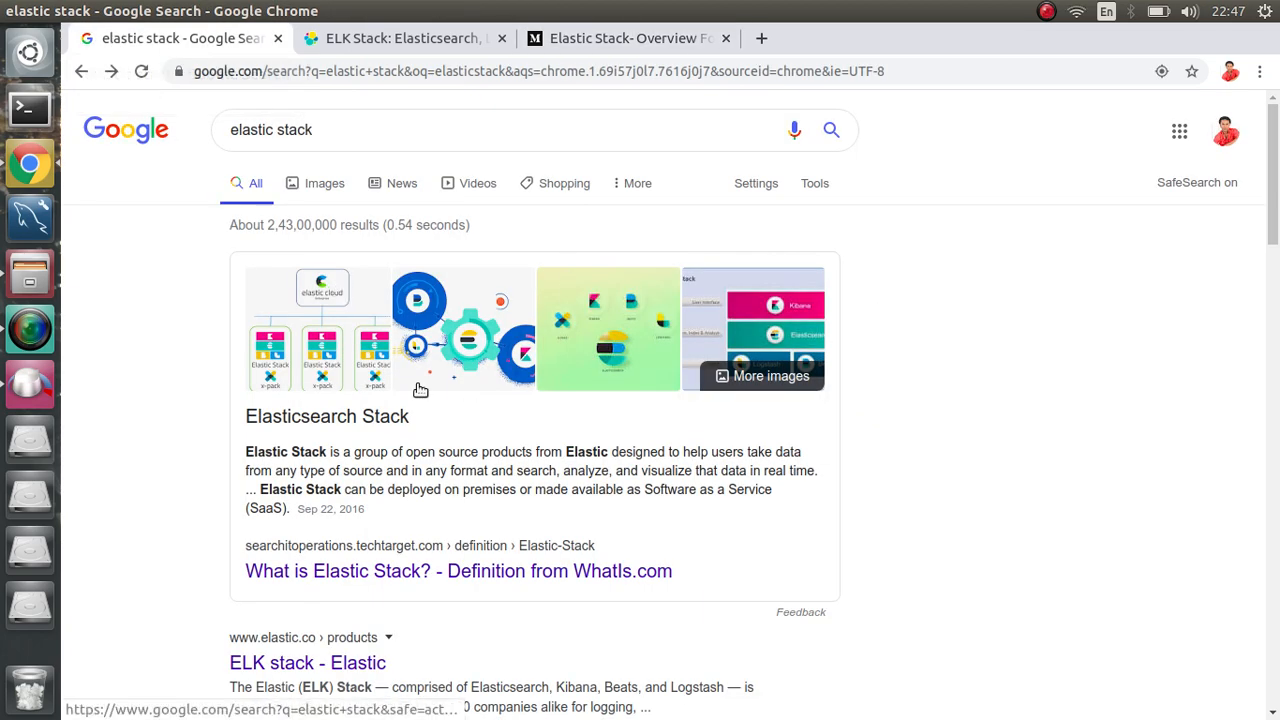
Step: Open the 'ELK stack - Elastic' result in a new background tab
scroll(418, 390, down, 4)
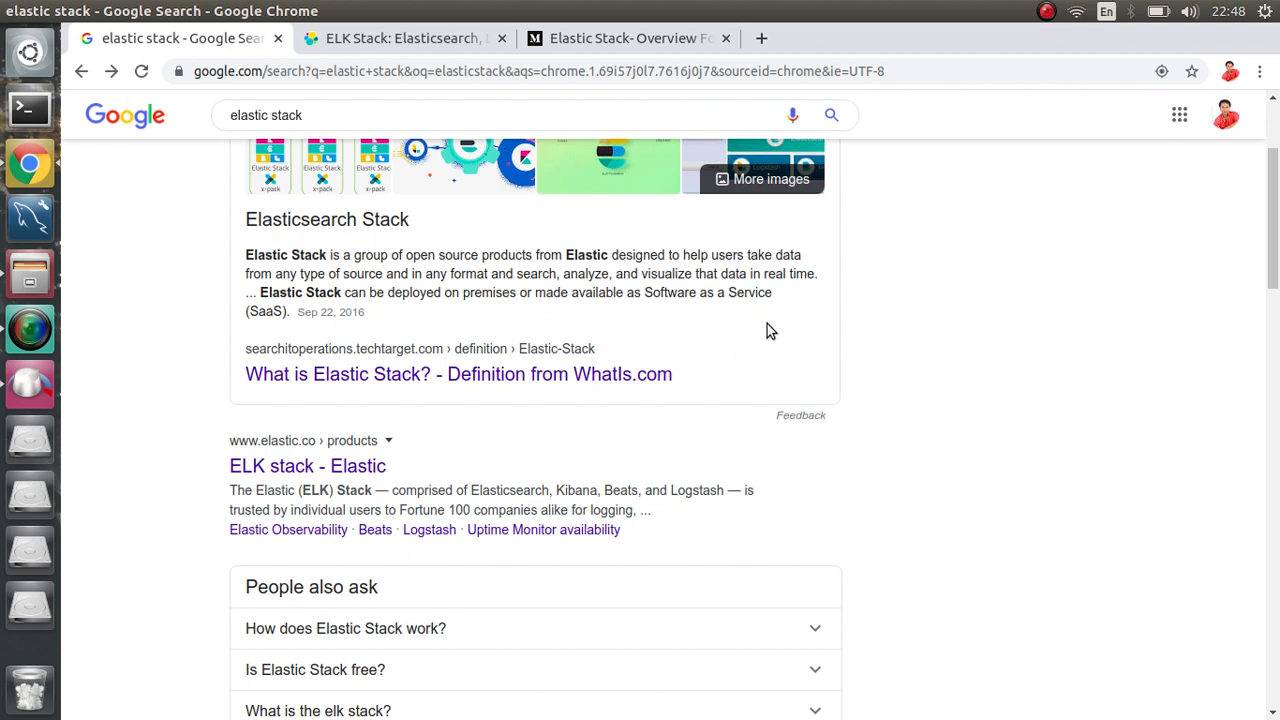
middle_click(340, 475)
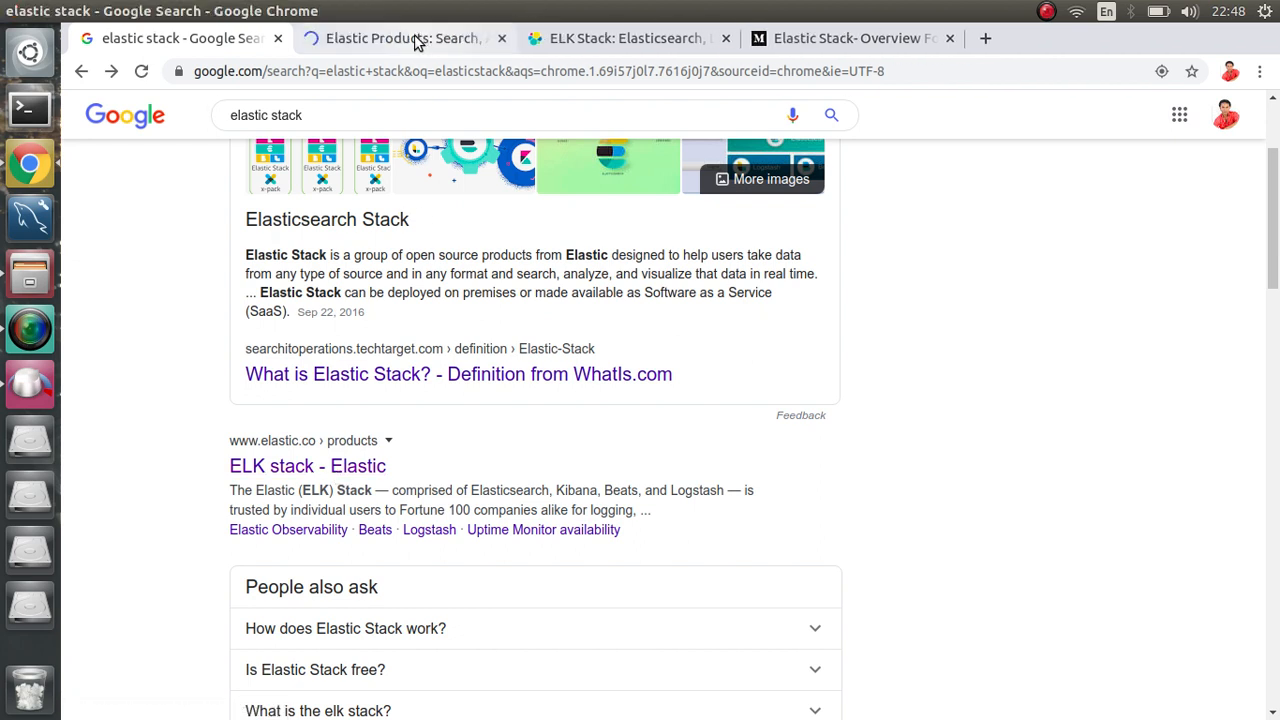
click(420, 38)
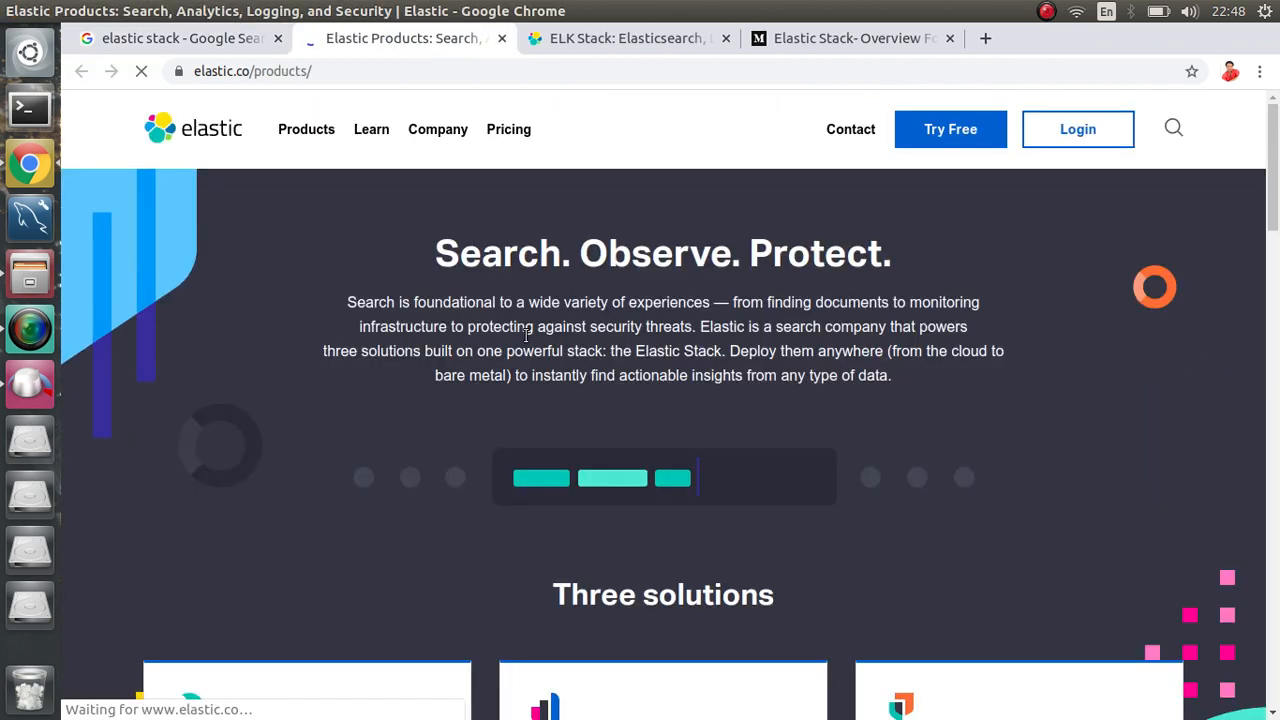
scroll(768, 447, down, 4)
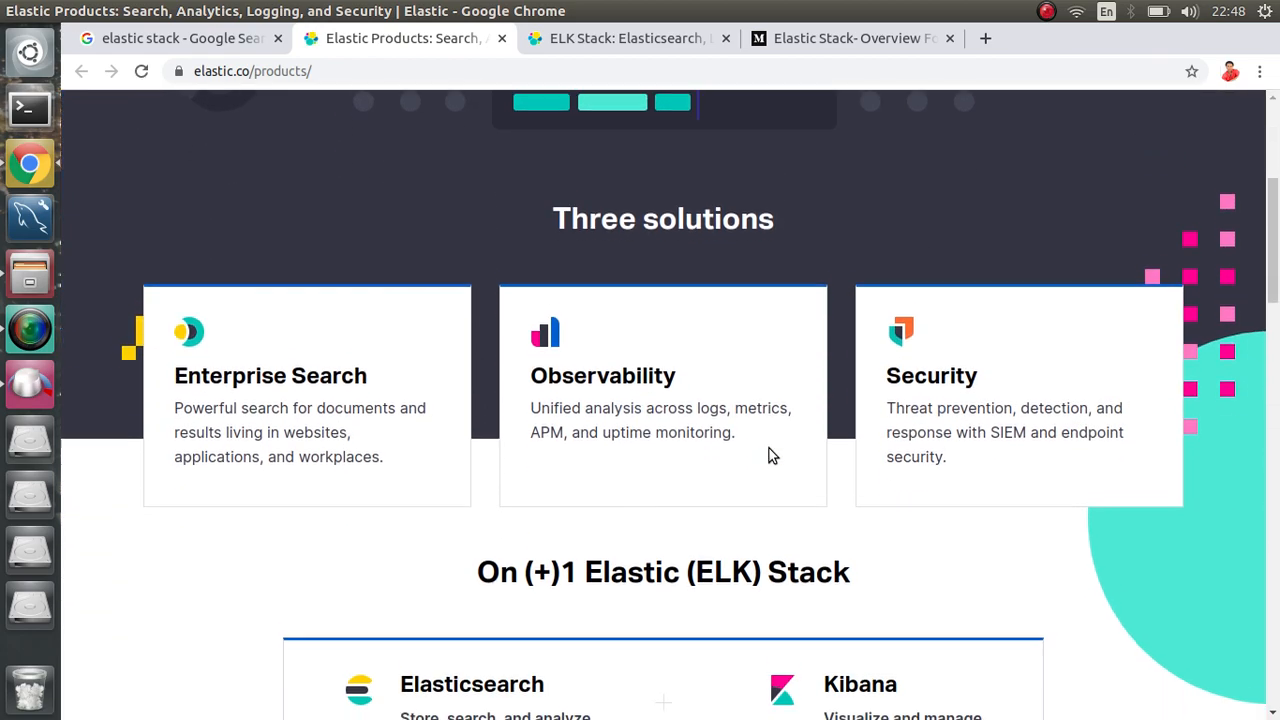
scroll(770, 453, down, 2)
scroll(770, 453, down, 5)
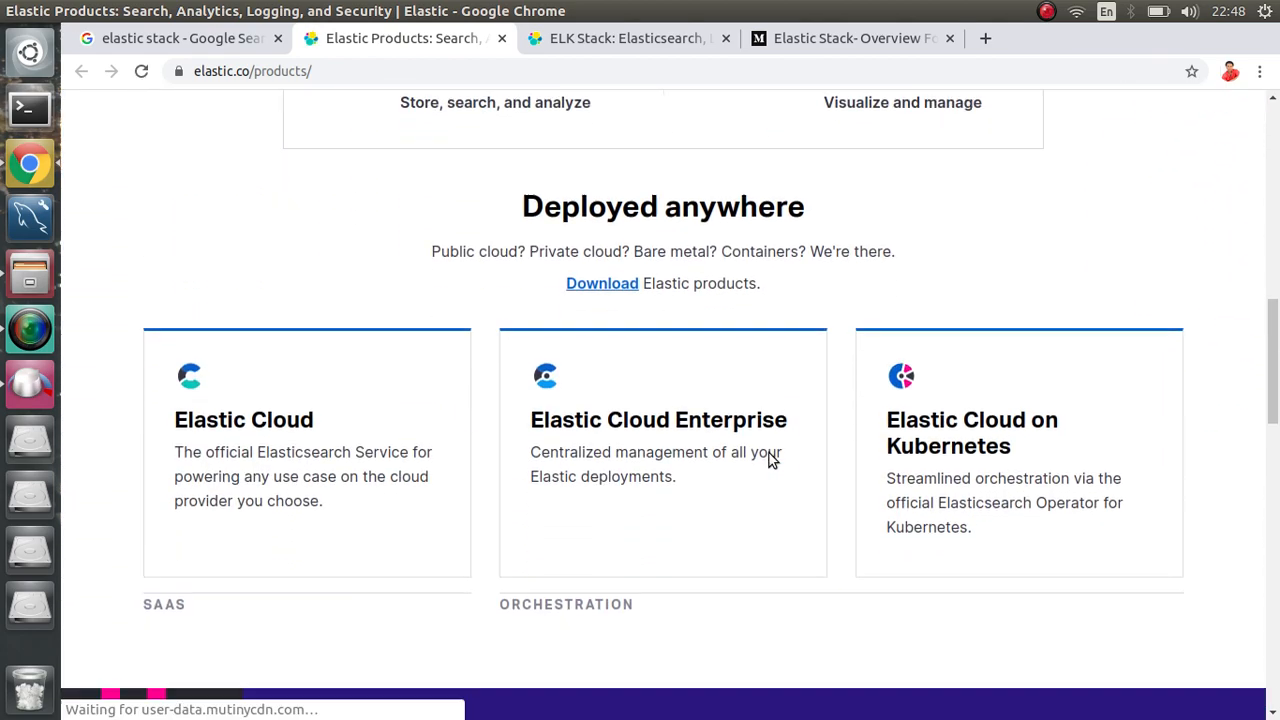
scroll(769, 453, up, 10)
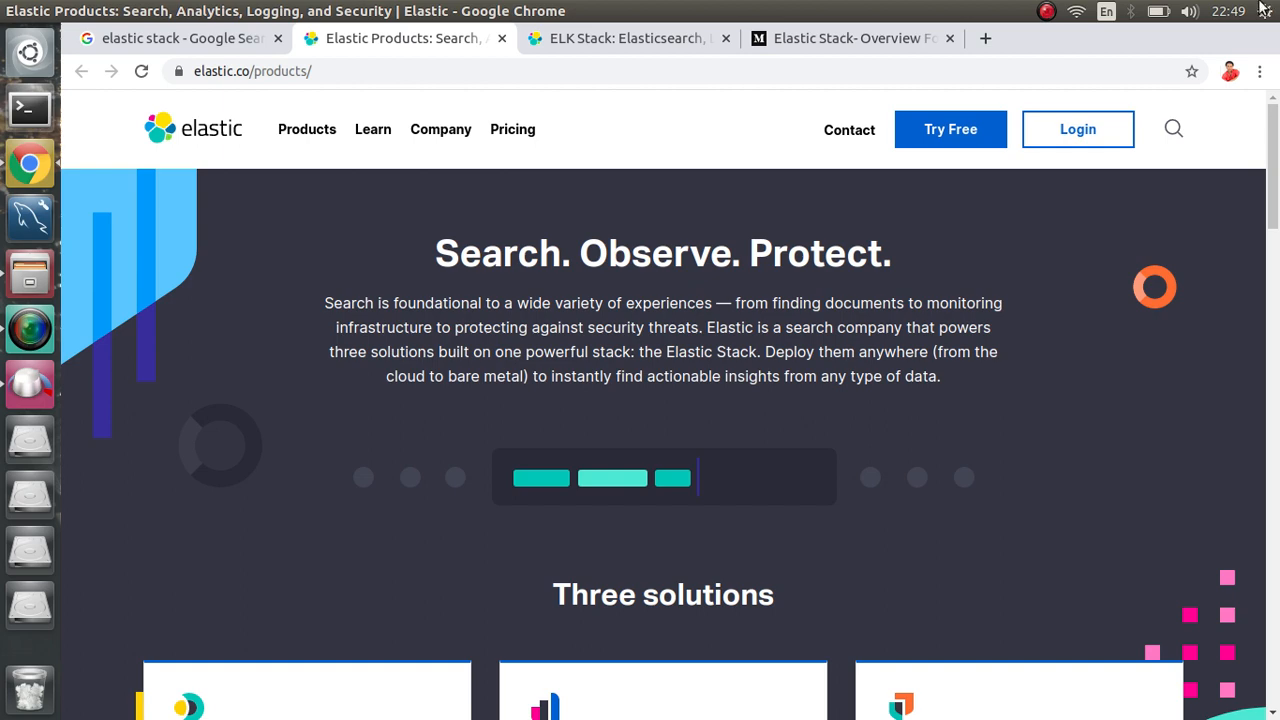
Step: Close the Elastic Products, ELK Stack and Medium article tabs
click(502, 39)
click(502, 39)
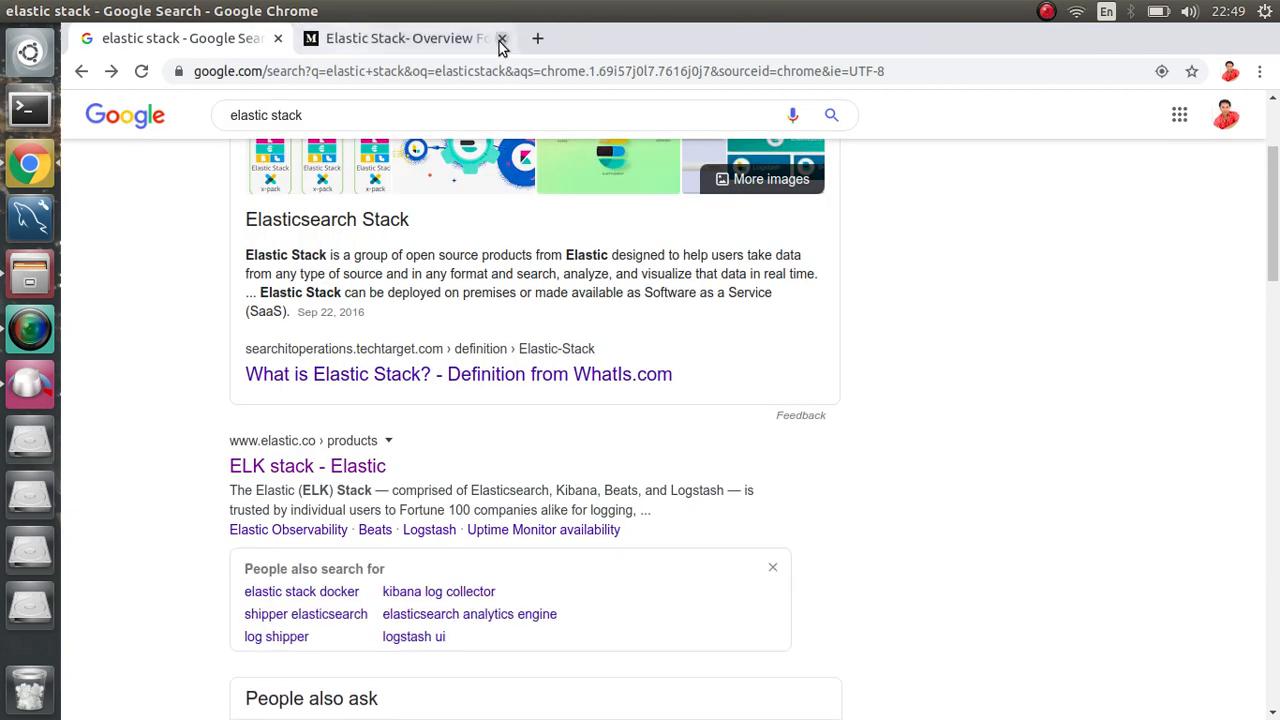
click(502, 39)
Step: Go to logz.io in a new tab
click(315, 40)
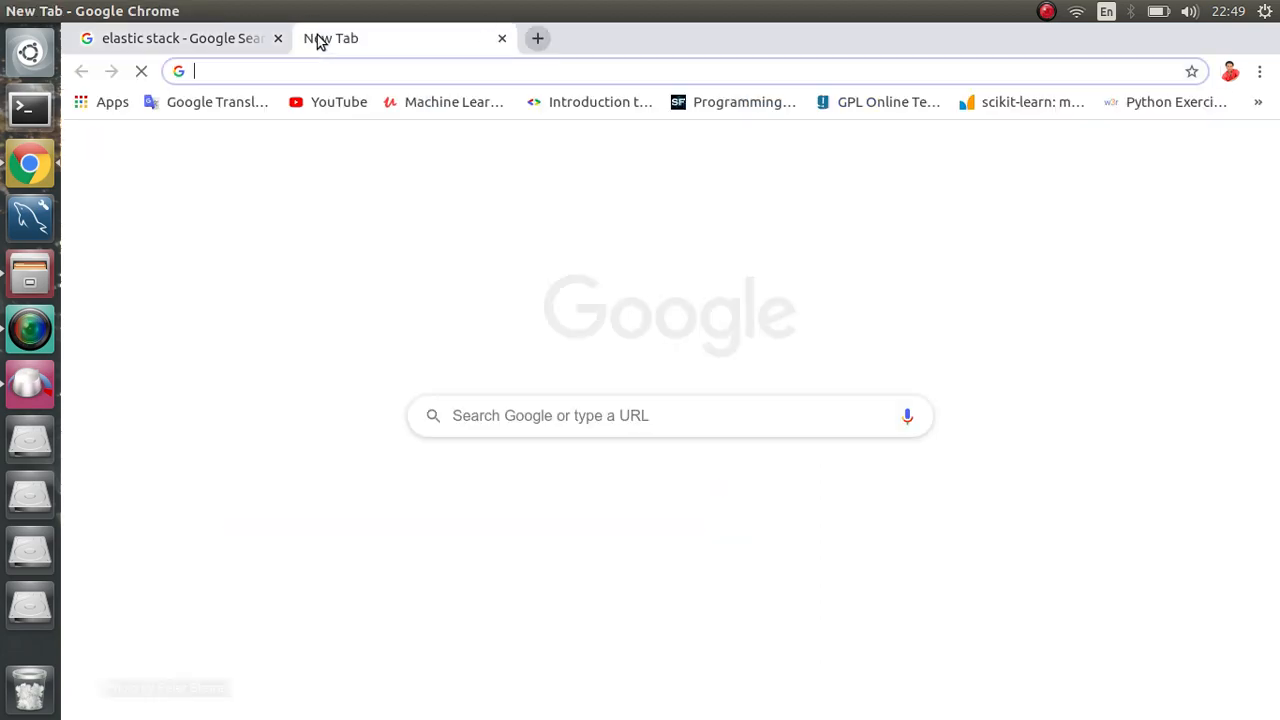
text(logz.io)
key(Return)
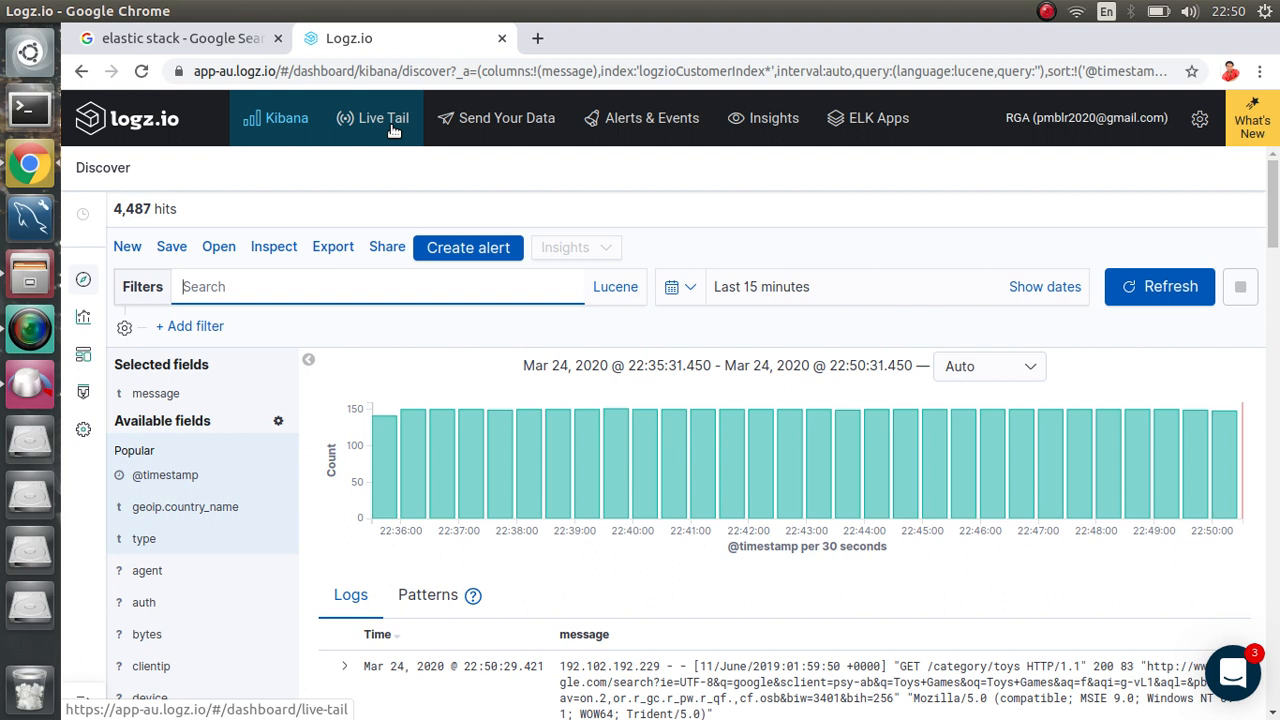
Step: Browse the Send Your Data instructions for Filebeat and cURL upload, then view Alert Definitions
click(479, 135)
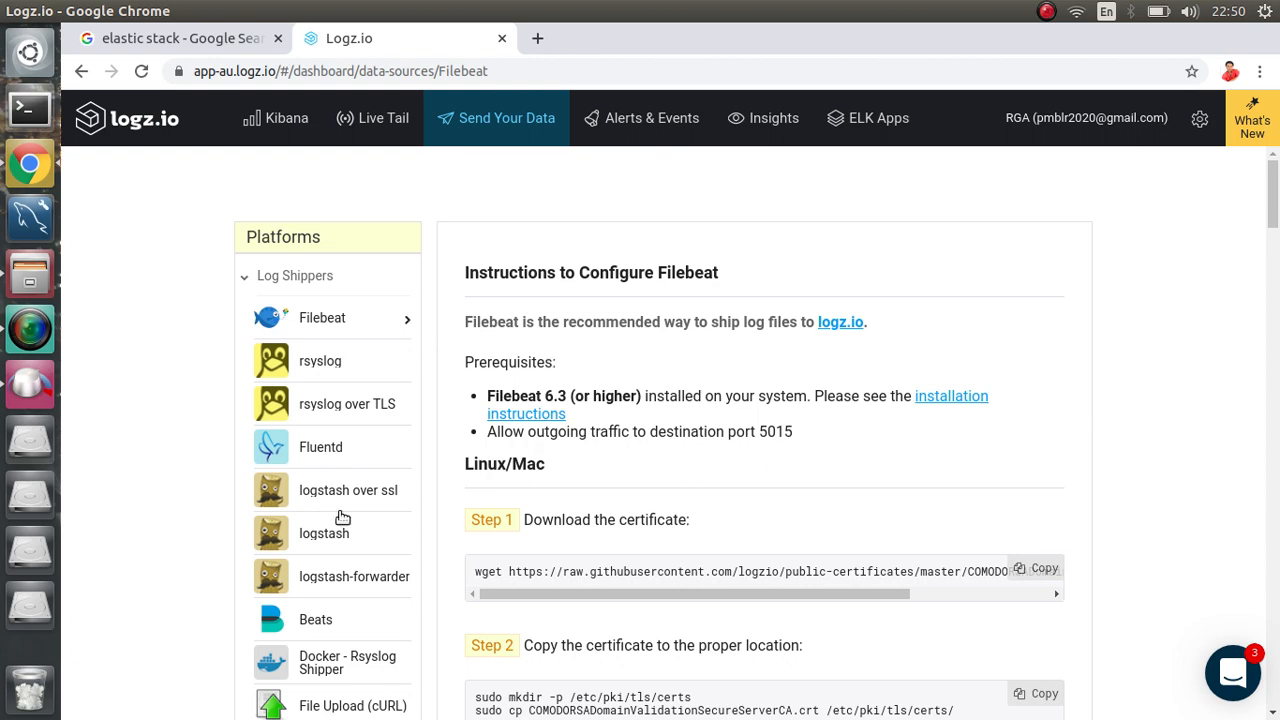
scroll(359, 568, down, 3)
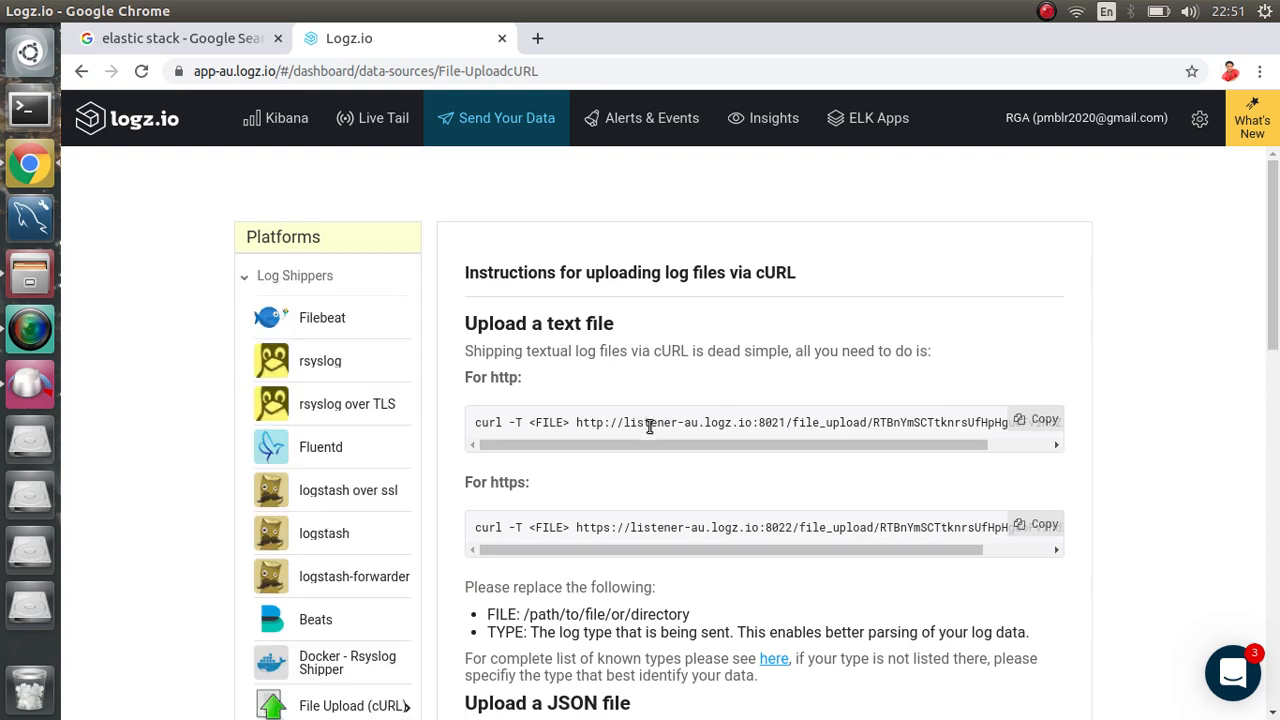
scroll(691, 577, down, 6)
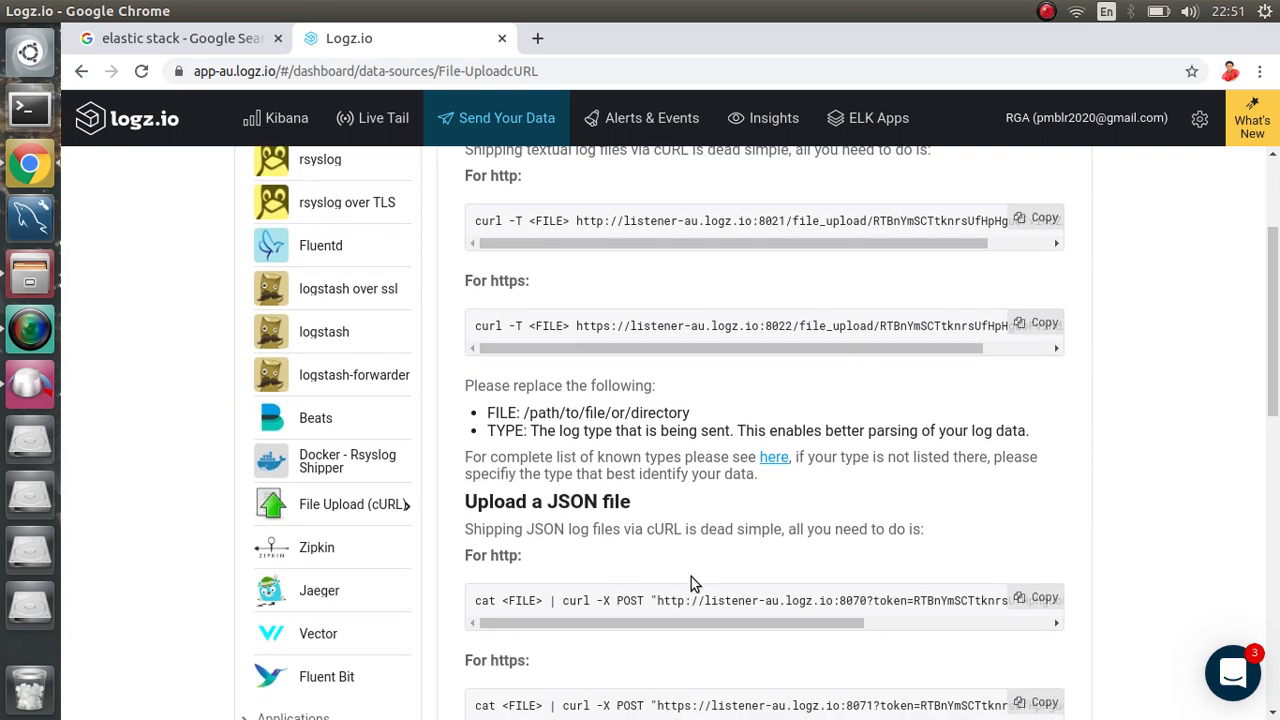
scroll(691, 577, up, 6)
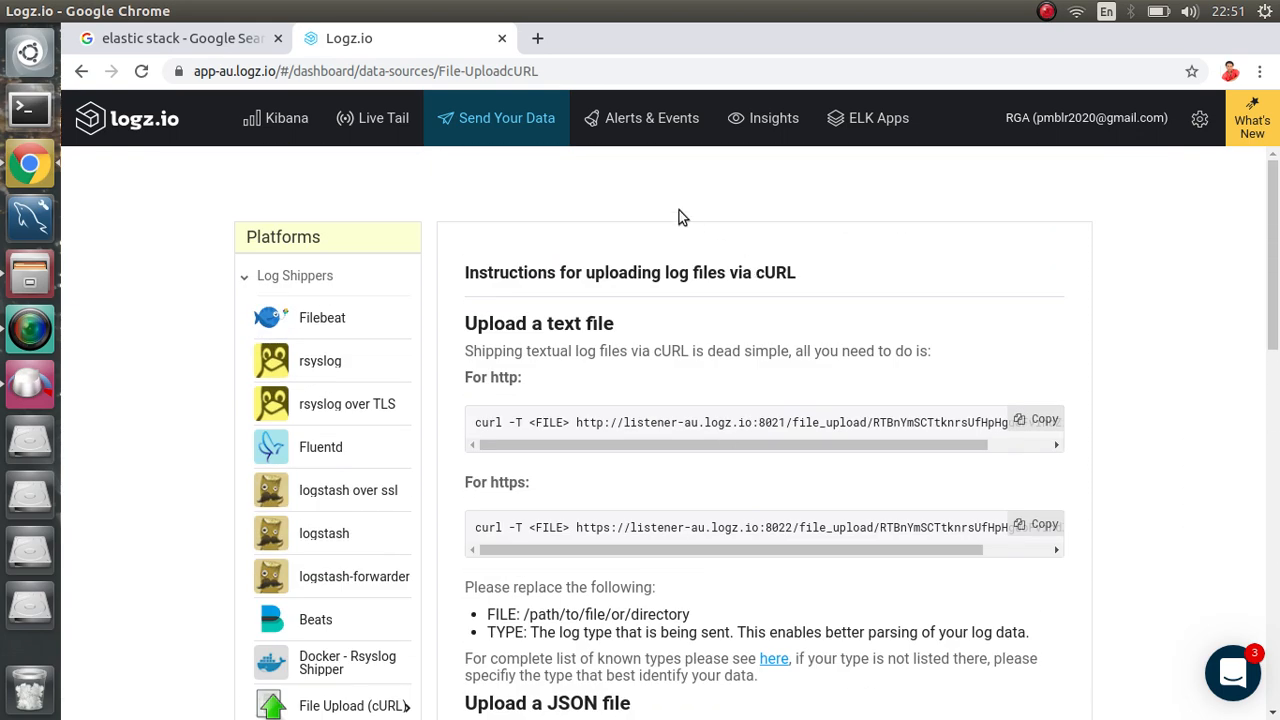
click(643, 122)
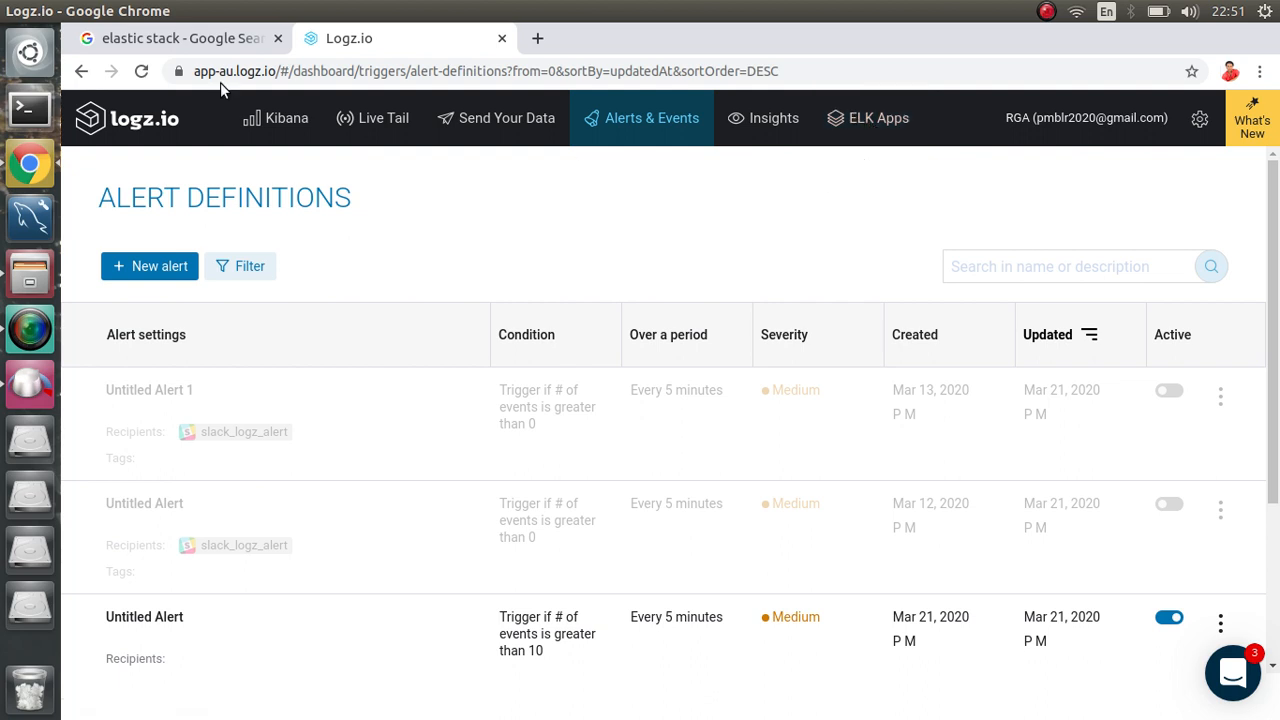
Step: Open Kibana Discover from the Logz.io top navigation bar
click(281, 139)
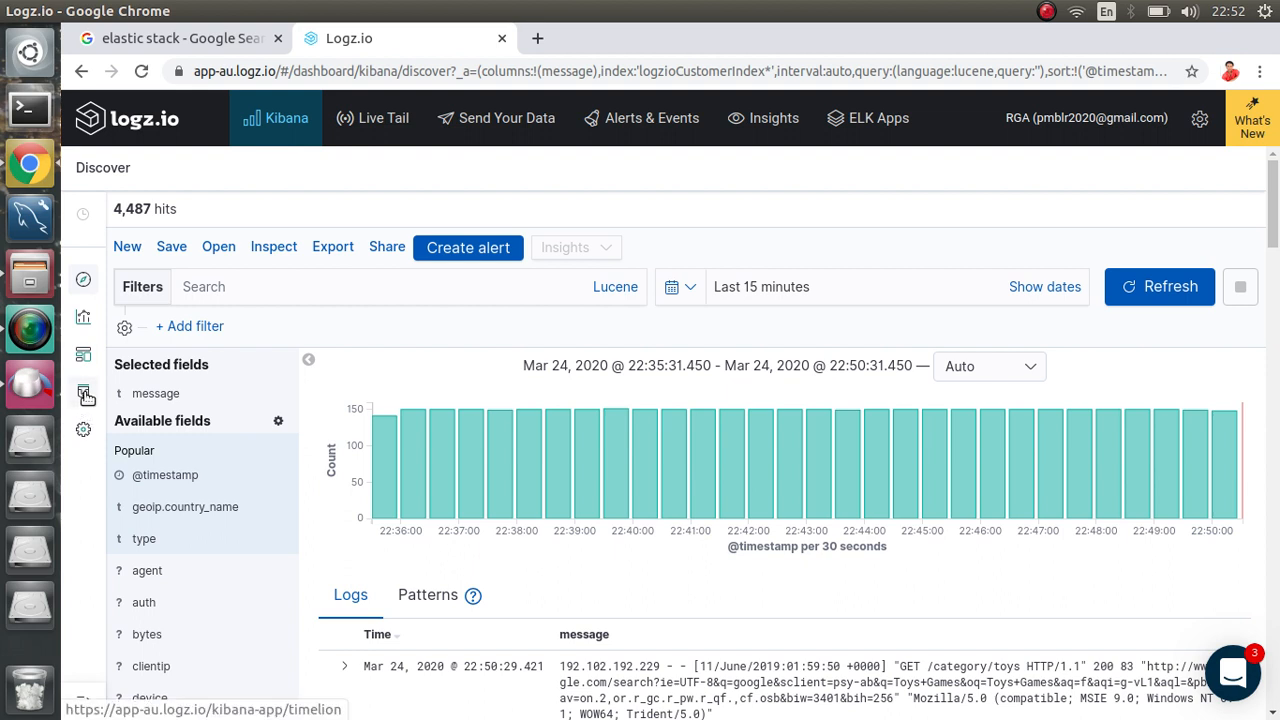
Step: Open Kibana Management from the gear icon in the left sidebar
click(84, 432)
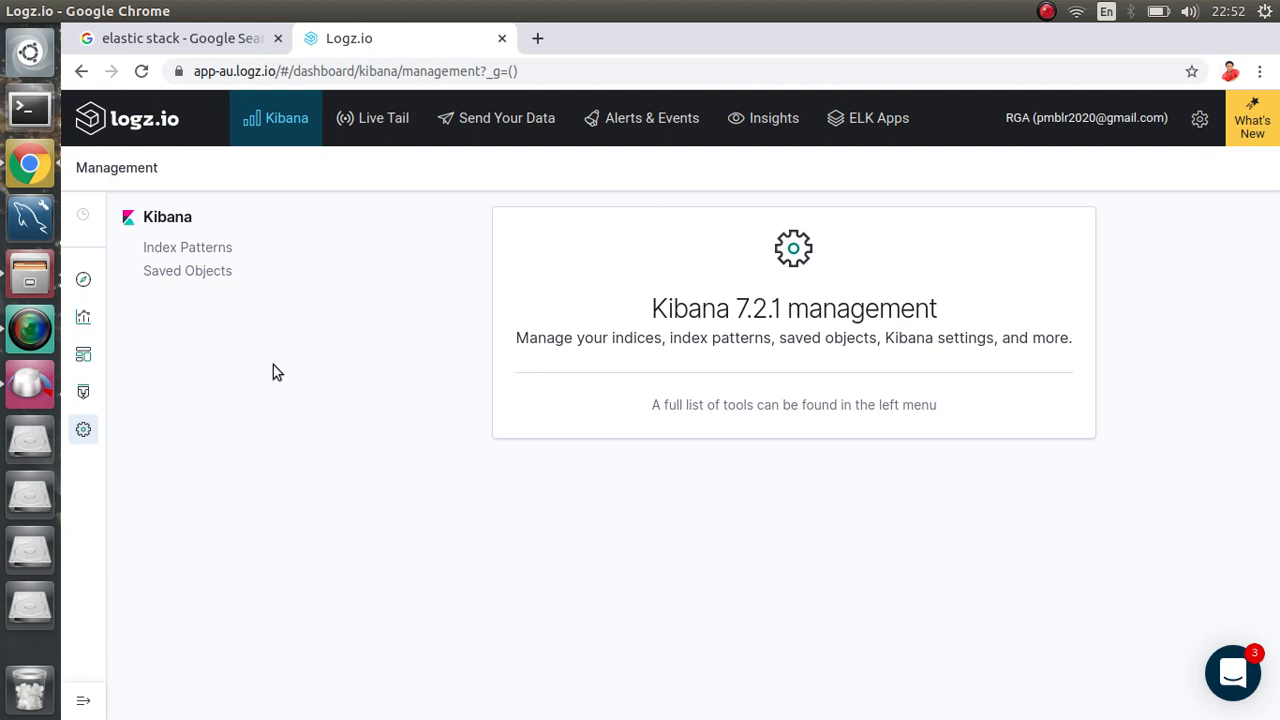
Step: Search the index patterns for 'logzio*', clear the search, then go to Saved Objects
click(209, 253)
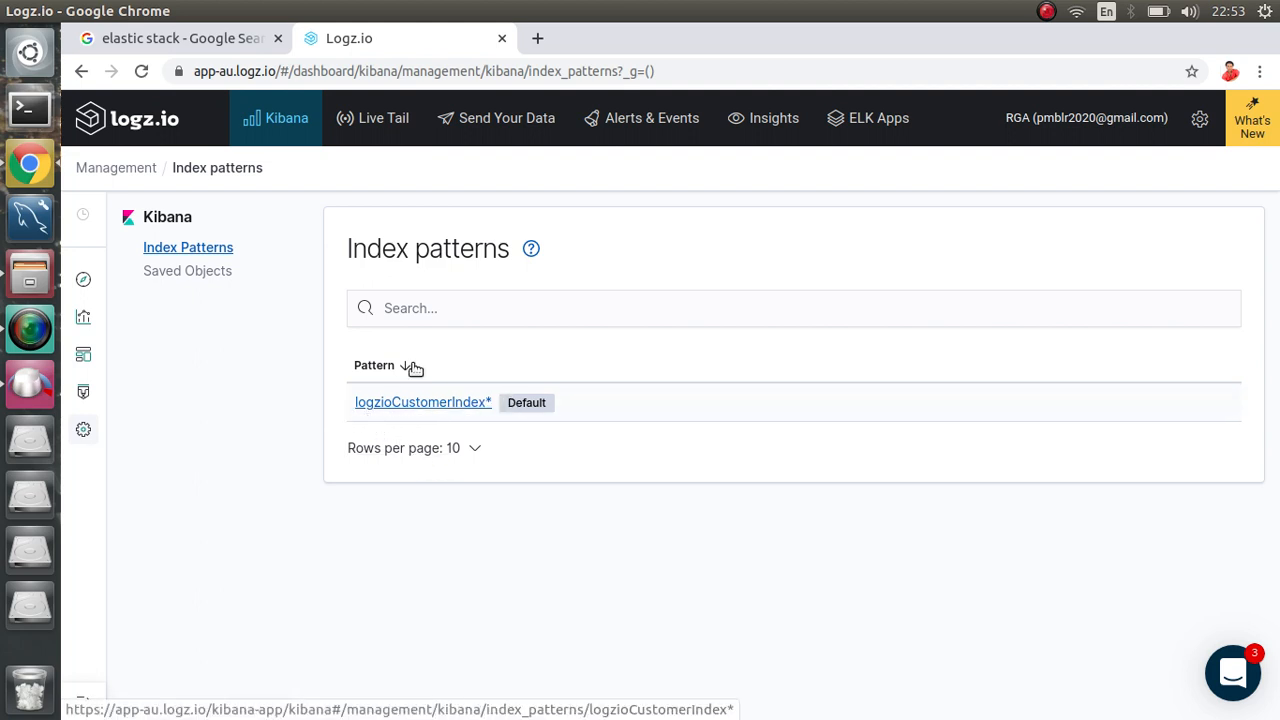
click(469, 311)
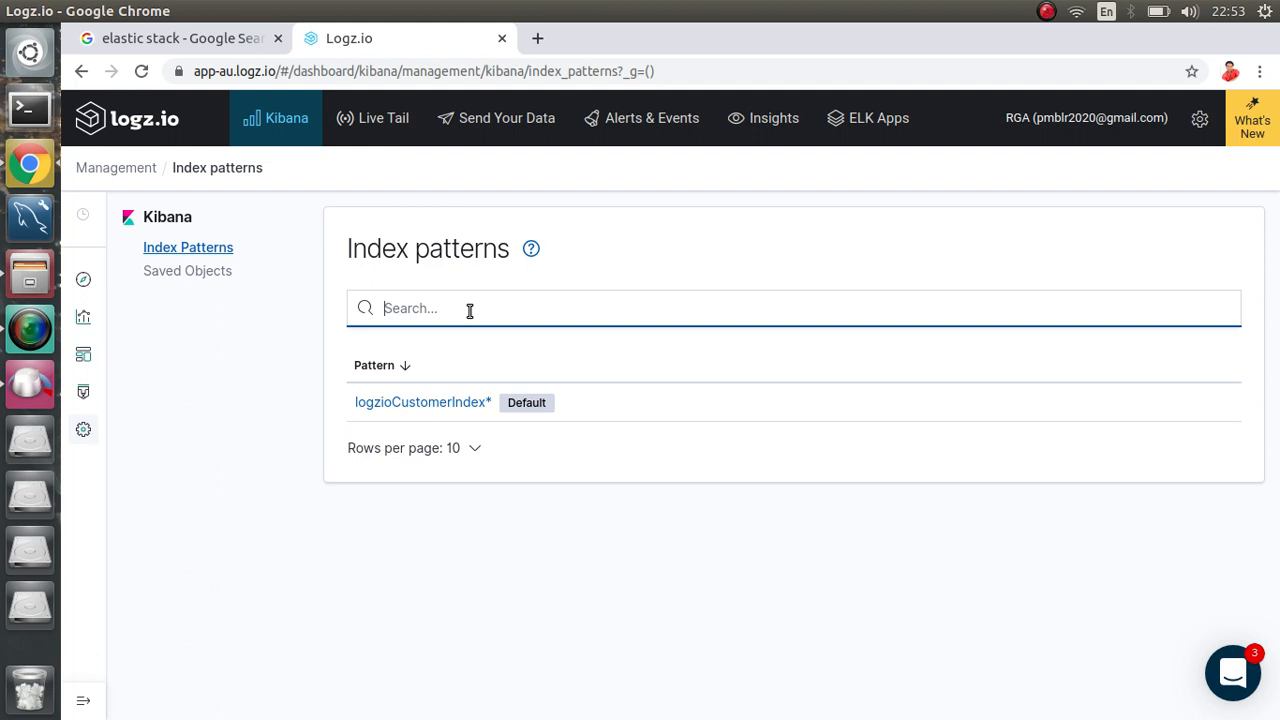
text(logzio*)
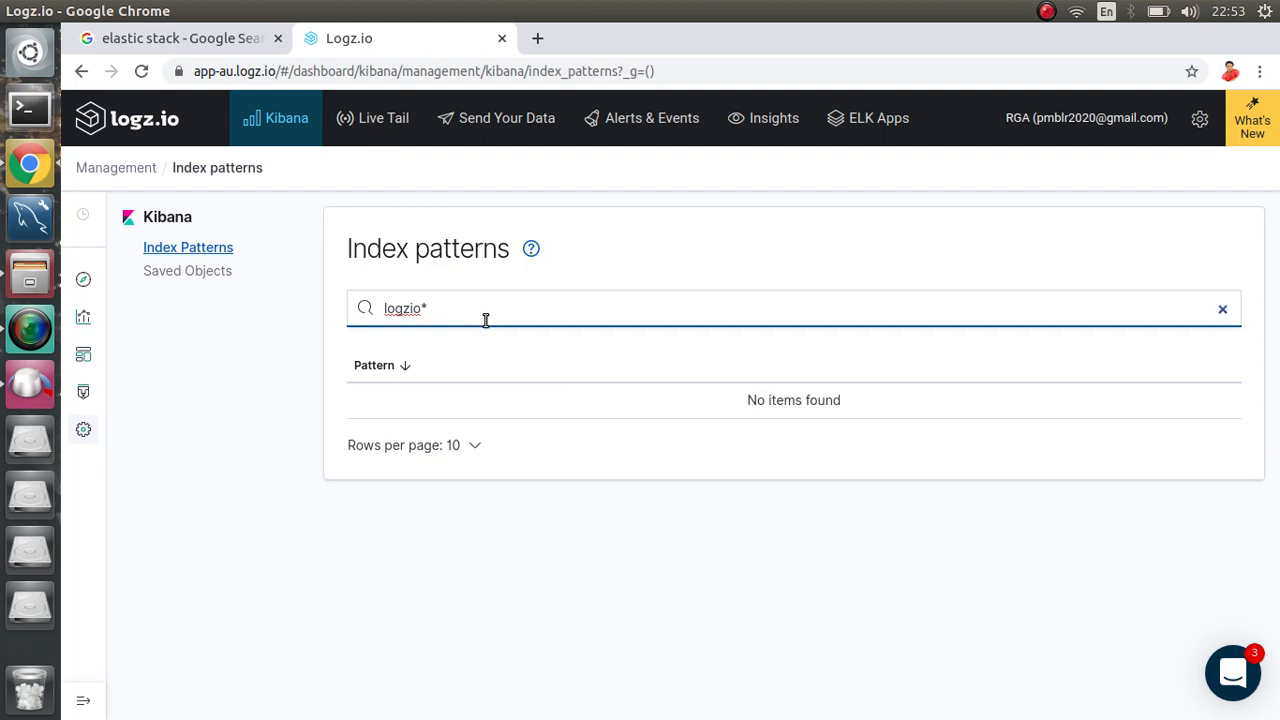
key(BackSpace)
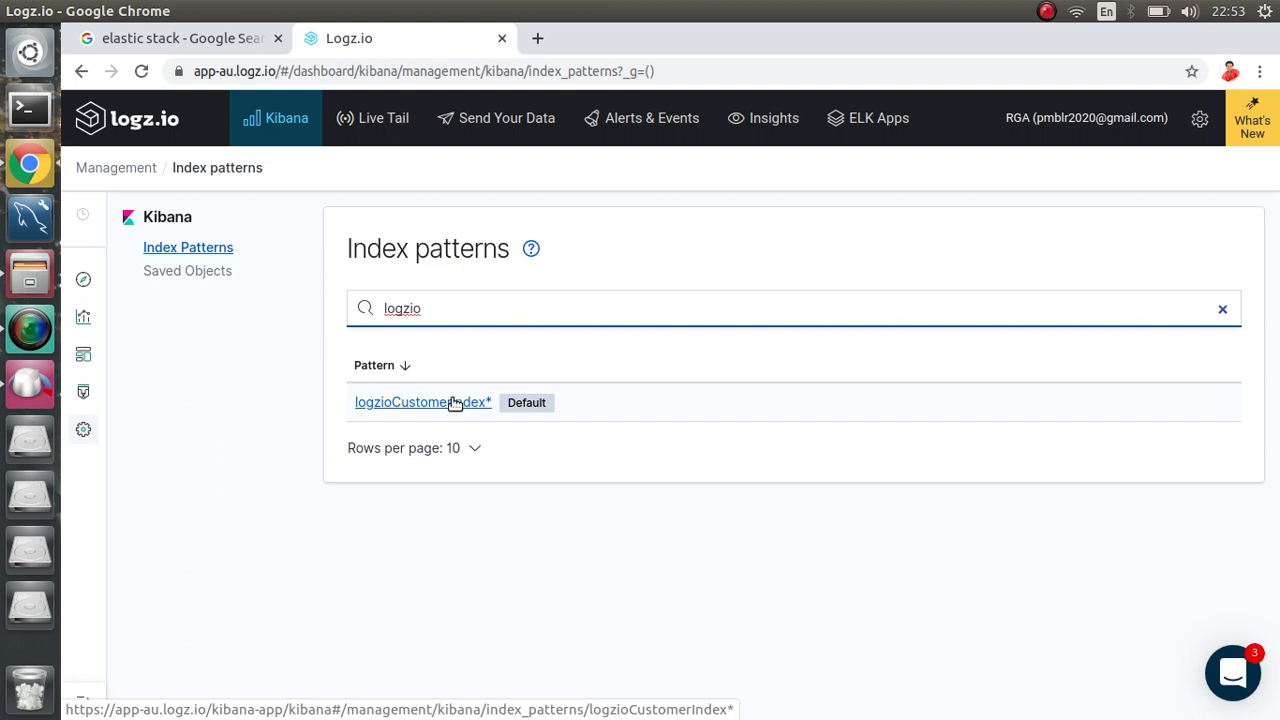
key(BackSpace)
key(BackSpace)
key(BackSpace)
key(BackSpace)
key(BackSpace)
key(BackSpace)
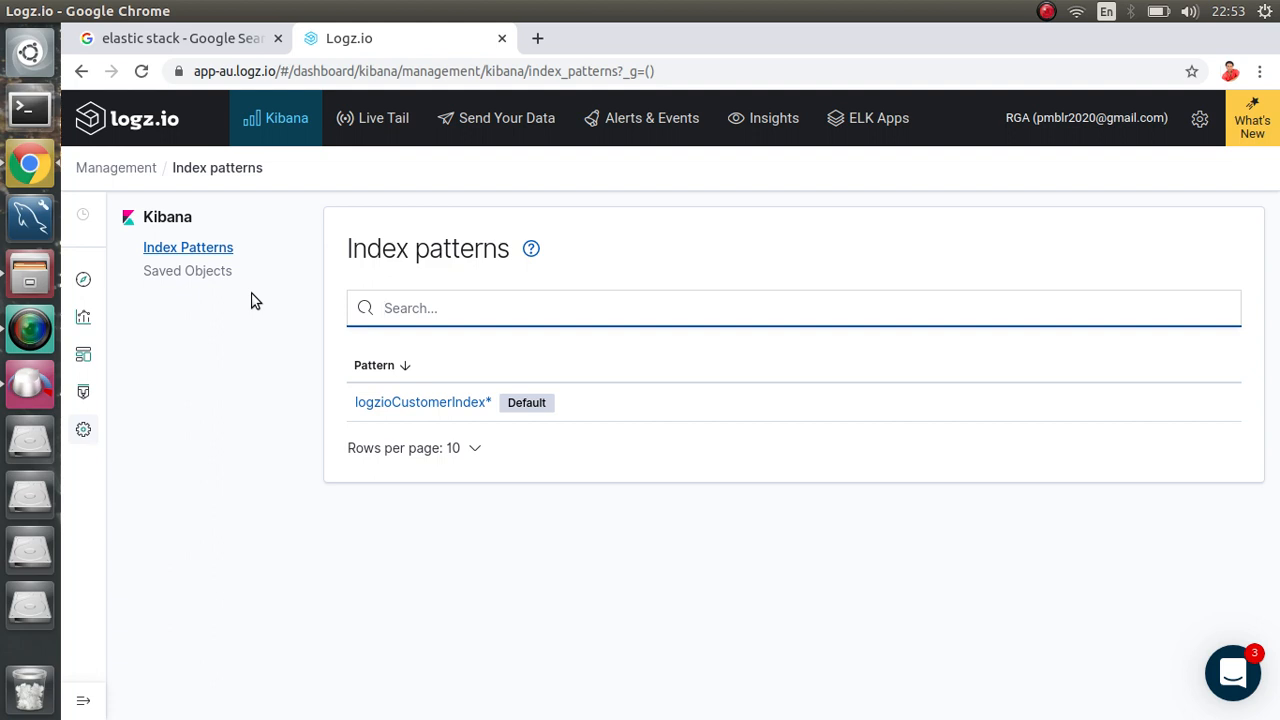
click(208, 274)
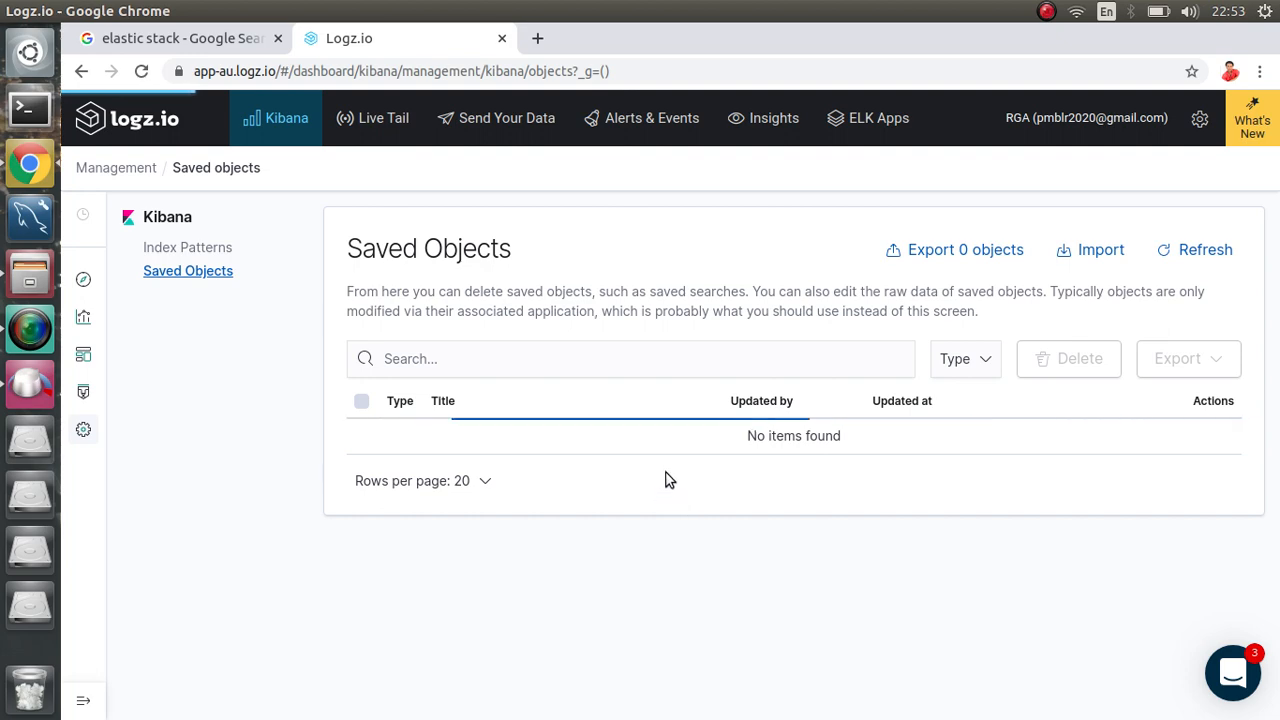
Step: Tick the eight Apache visualizations, from Significant URLs through Access By Browser
scroll(668, 479, down, 6)
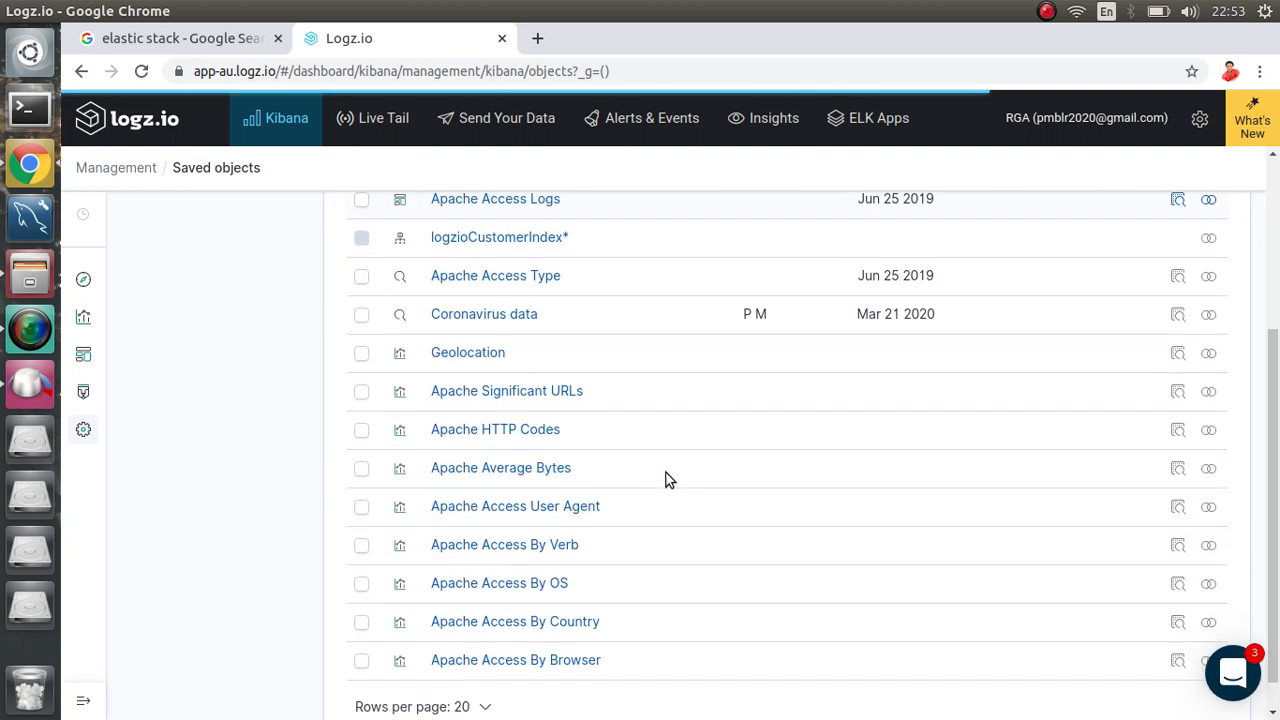
drag(550, 279, 433, 285)
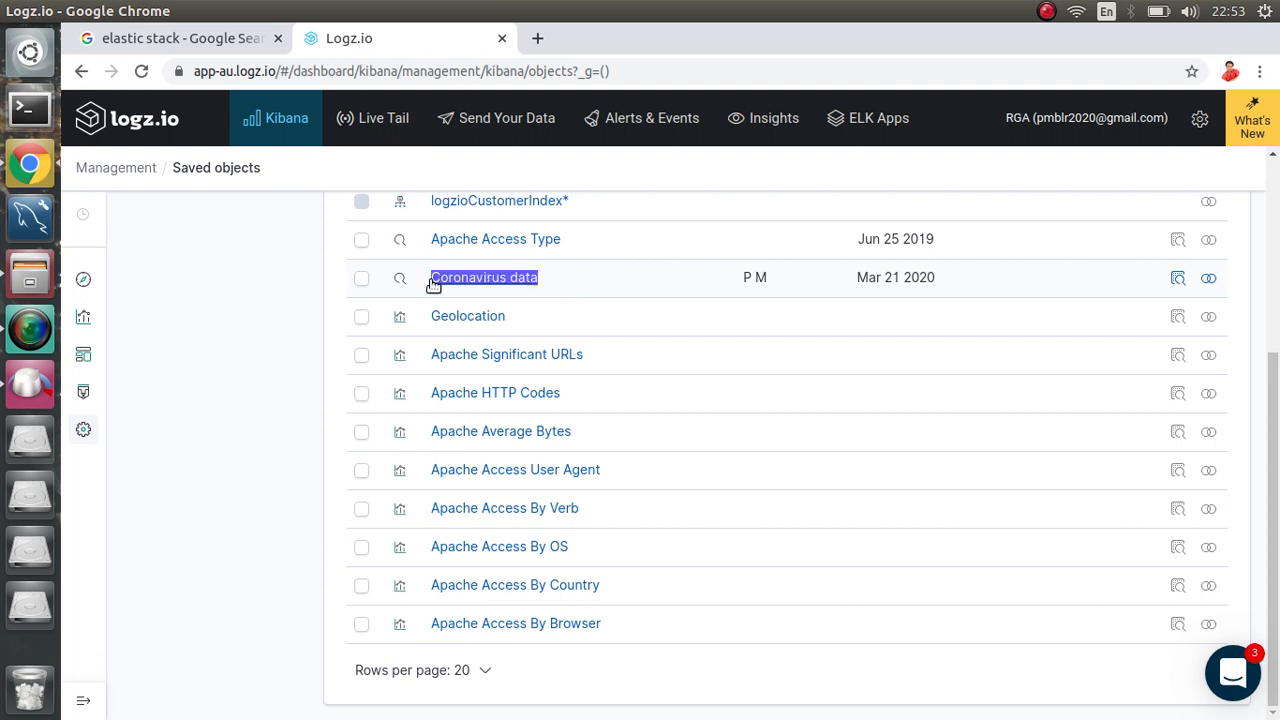
click(272, 296)
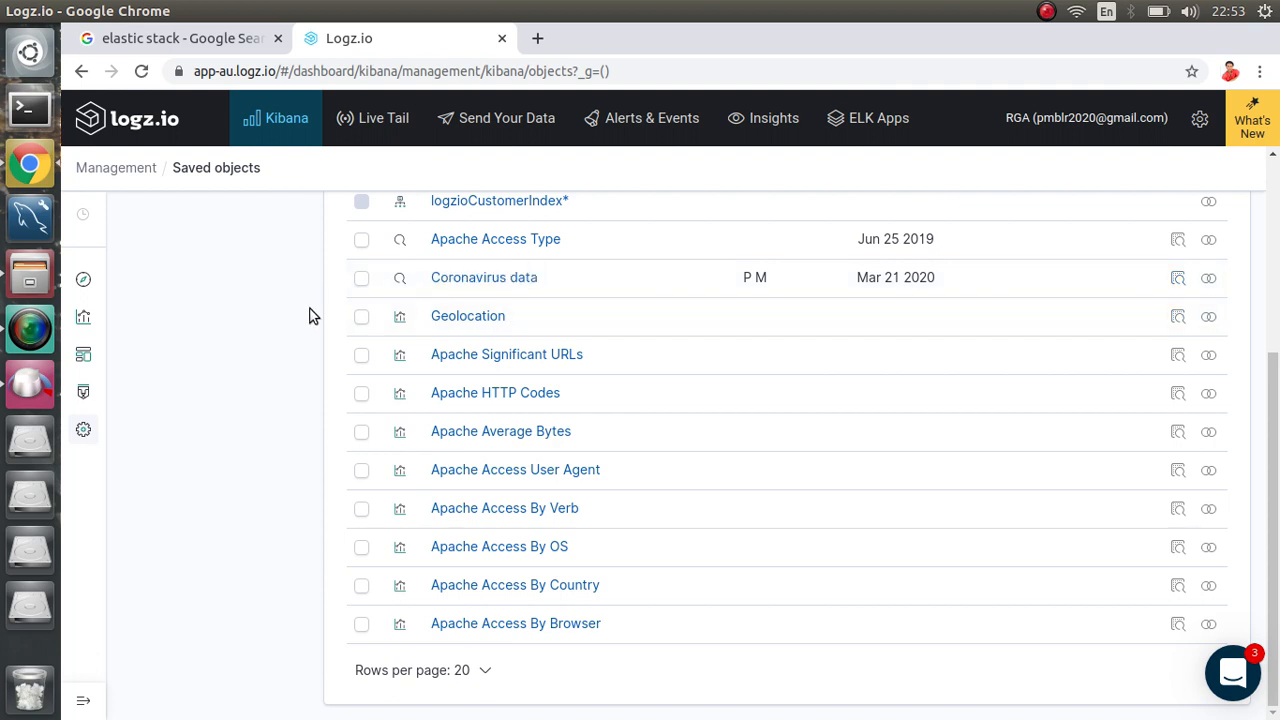
click(360, 358)
click(362, 396)
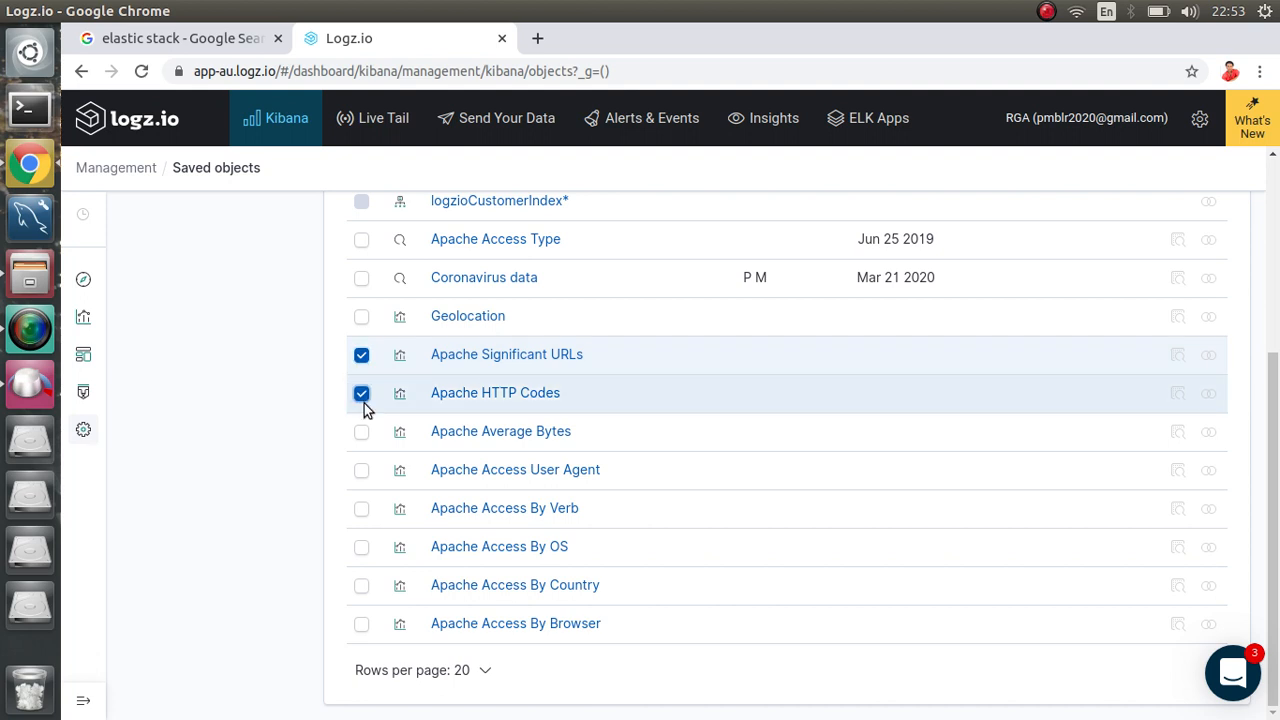
click(362, 433)
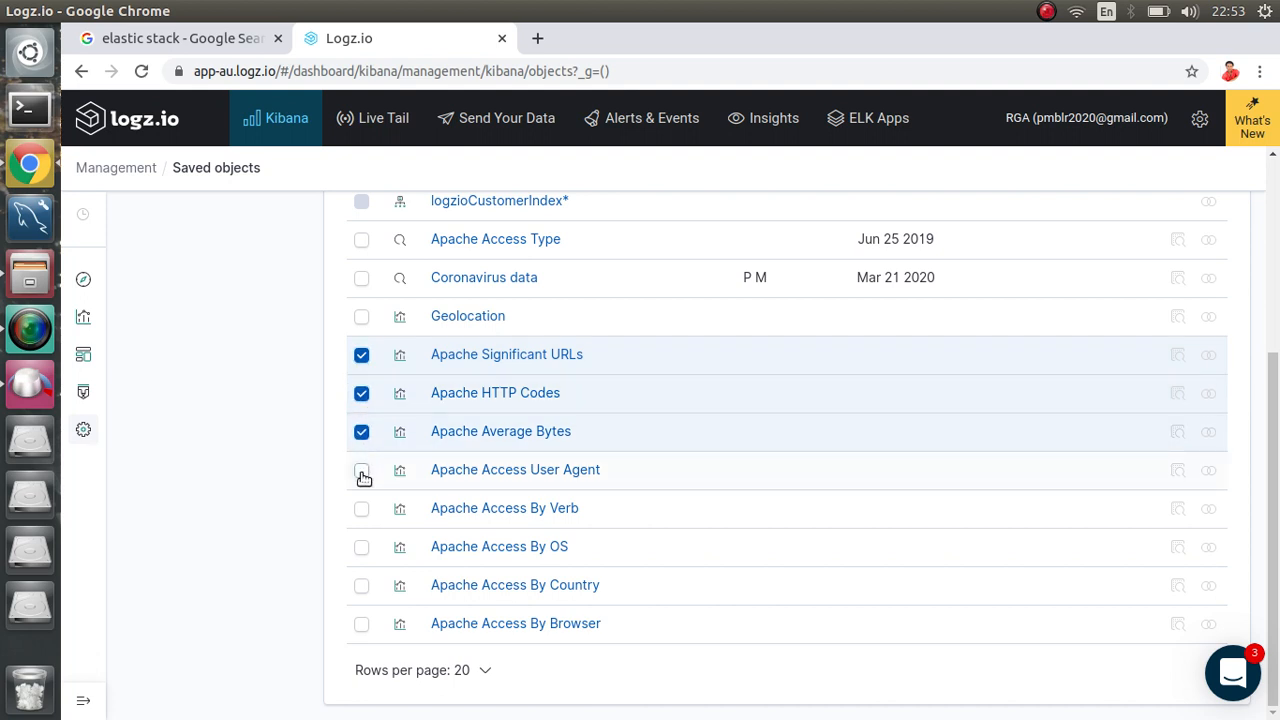
click(362, 472)
click(363, 509)
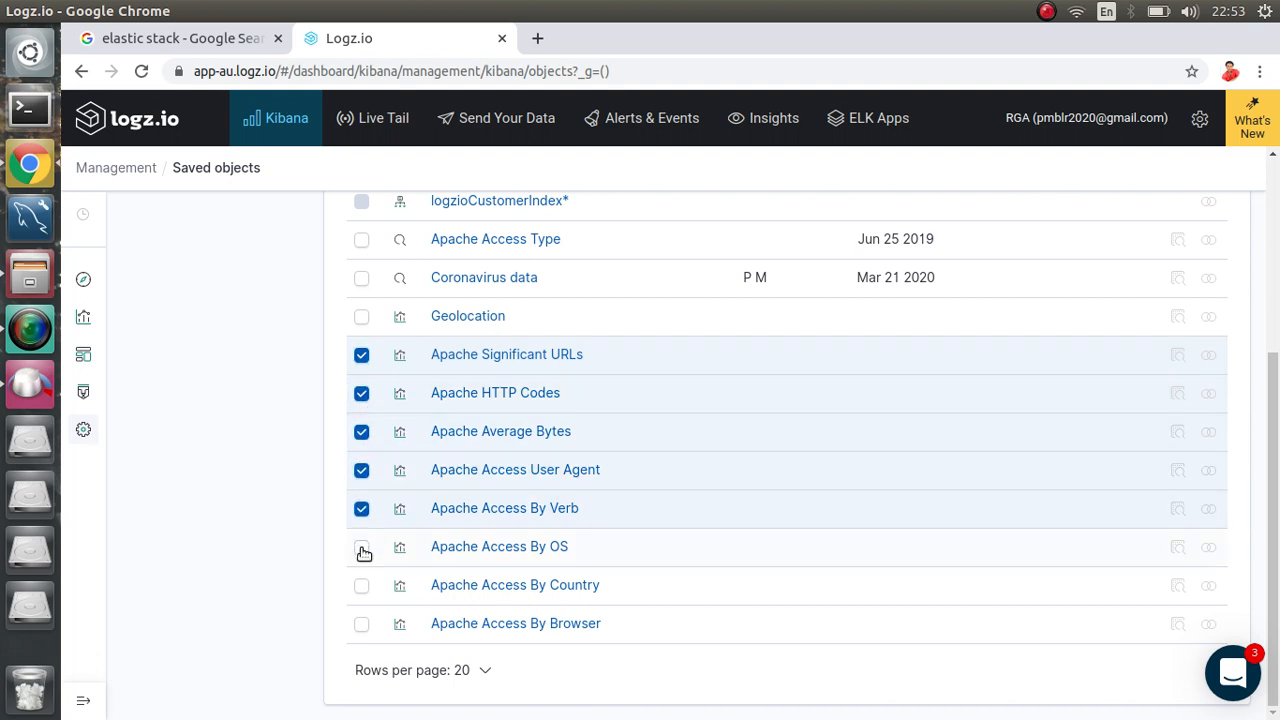
click(363, 549)
click(364, 588)
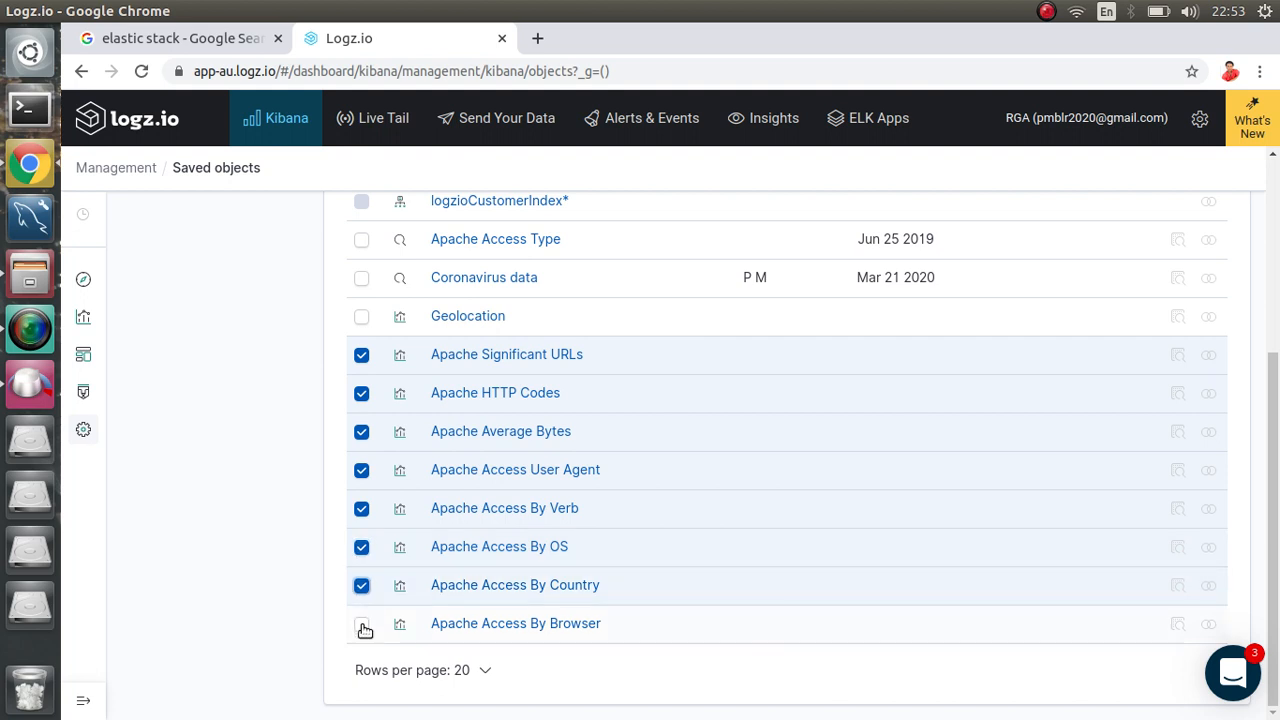
click(362, 626)
Step: Delete the checked visualizations, confirm, and review the remaining saved objects
scroll(497, 526, up, 3)
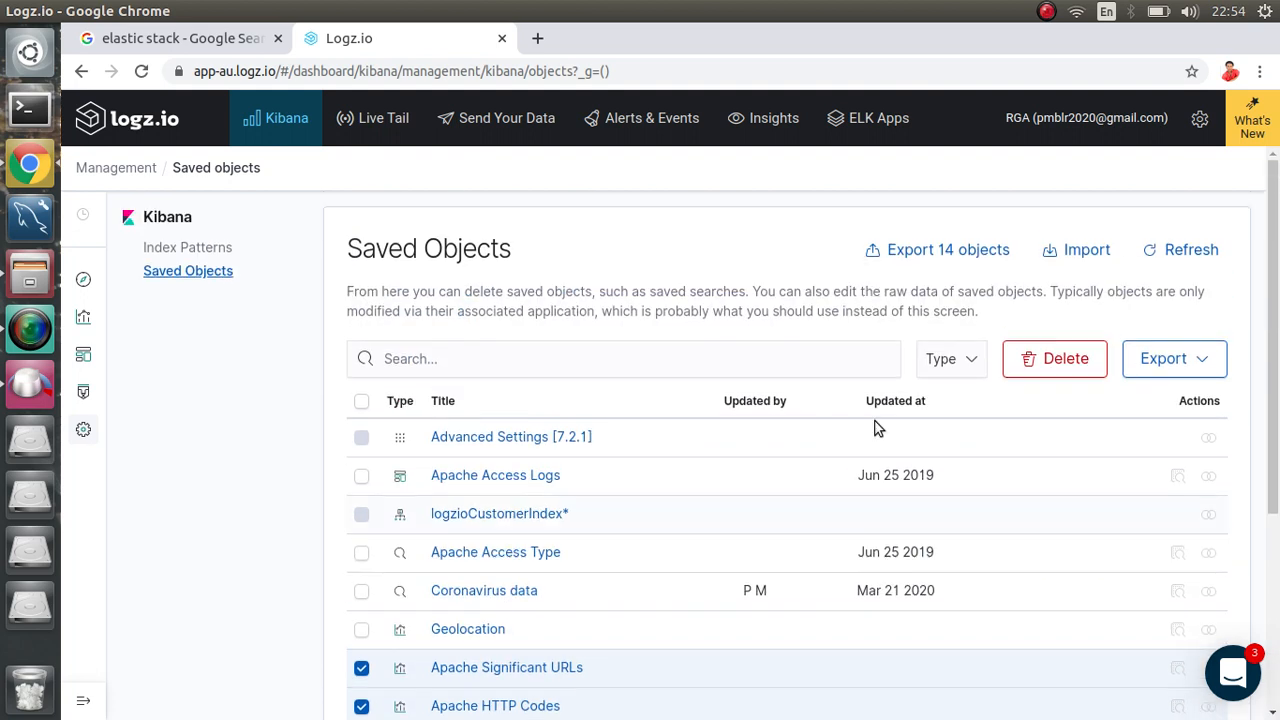
click(1062, 357)
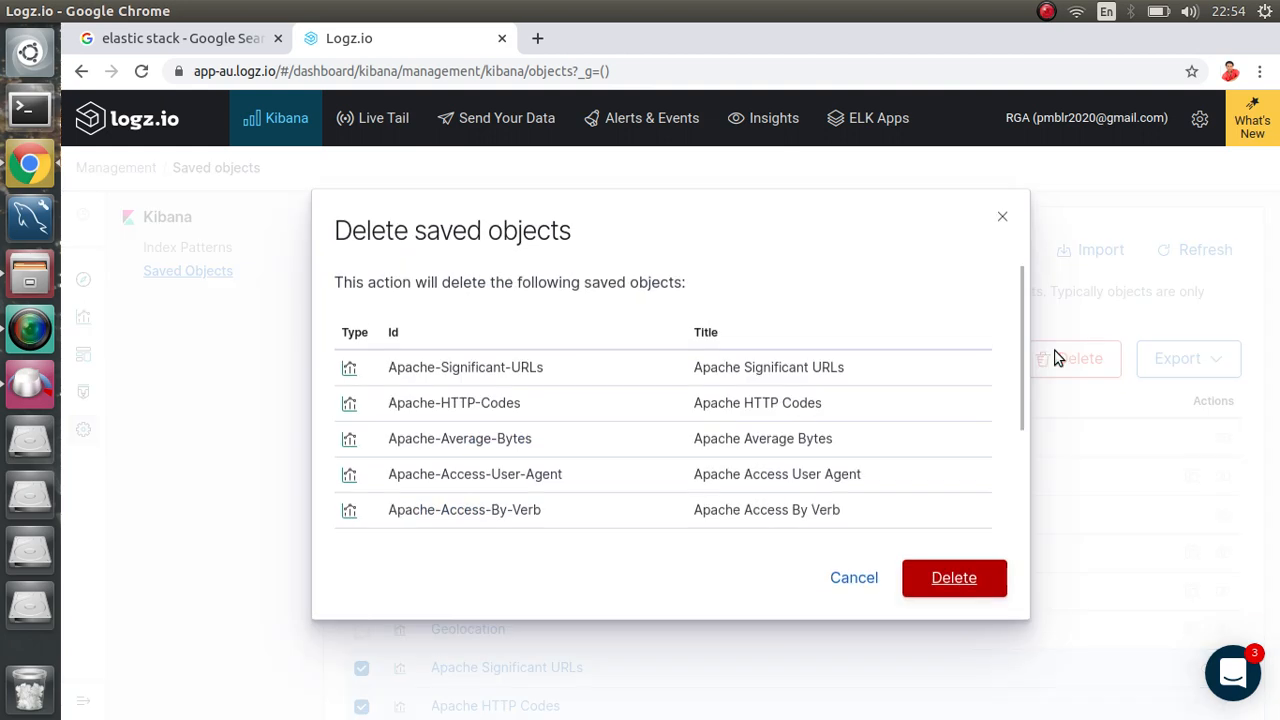
click(953, 580)
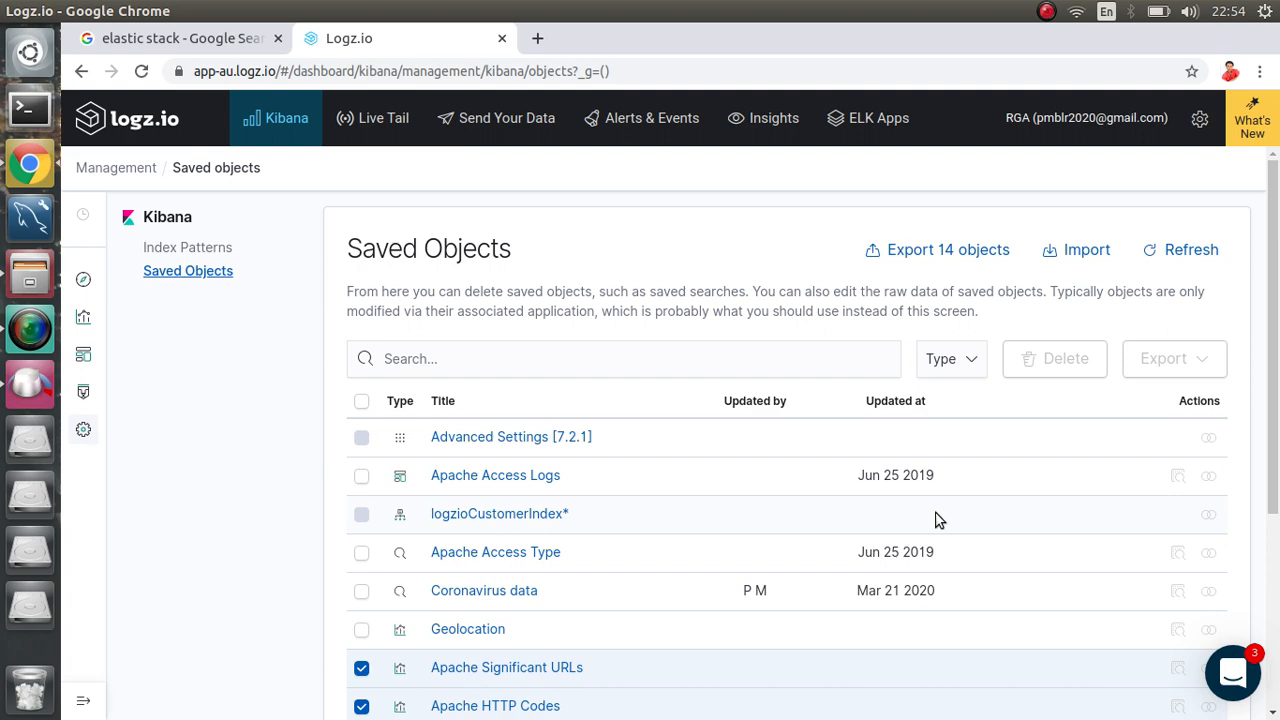
scroll(852, 473, down, 3)
scroll(852, 473, up, 3)
scroll(852, 473, down, 3)
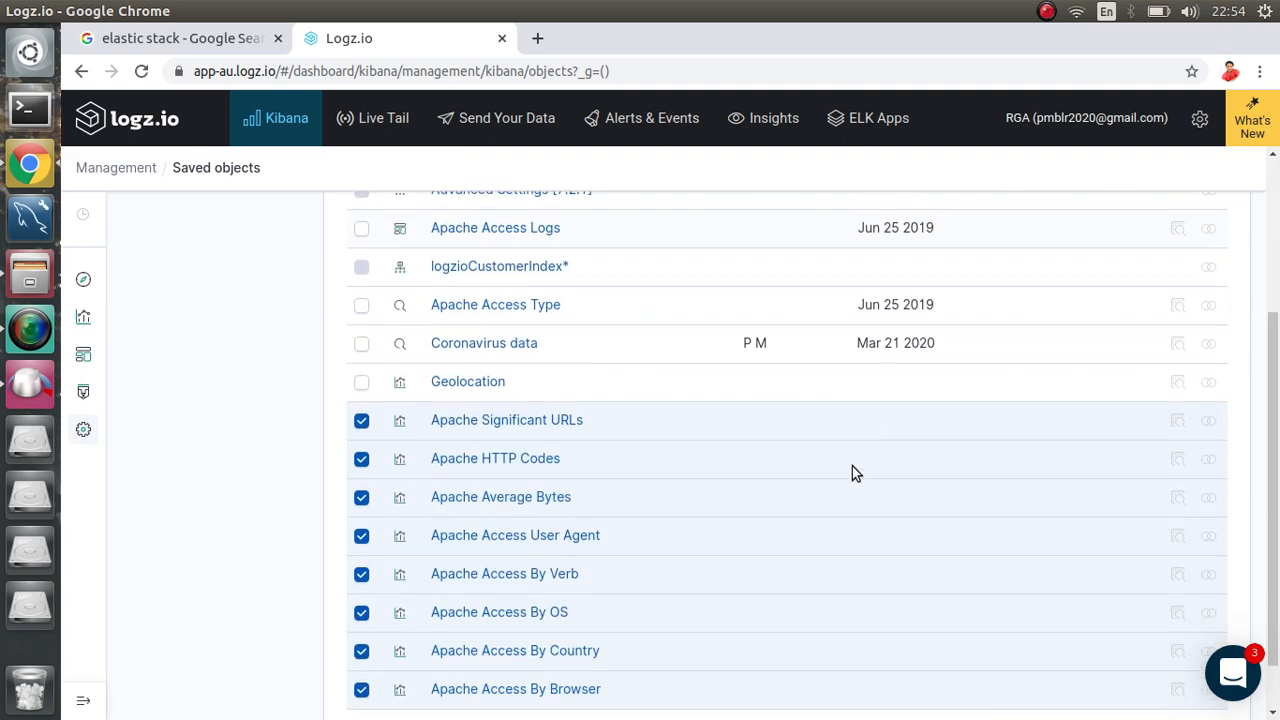
scroll(852, 473, up, 3)
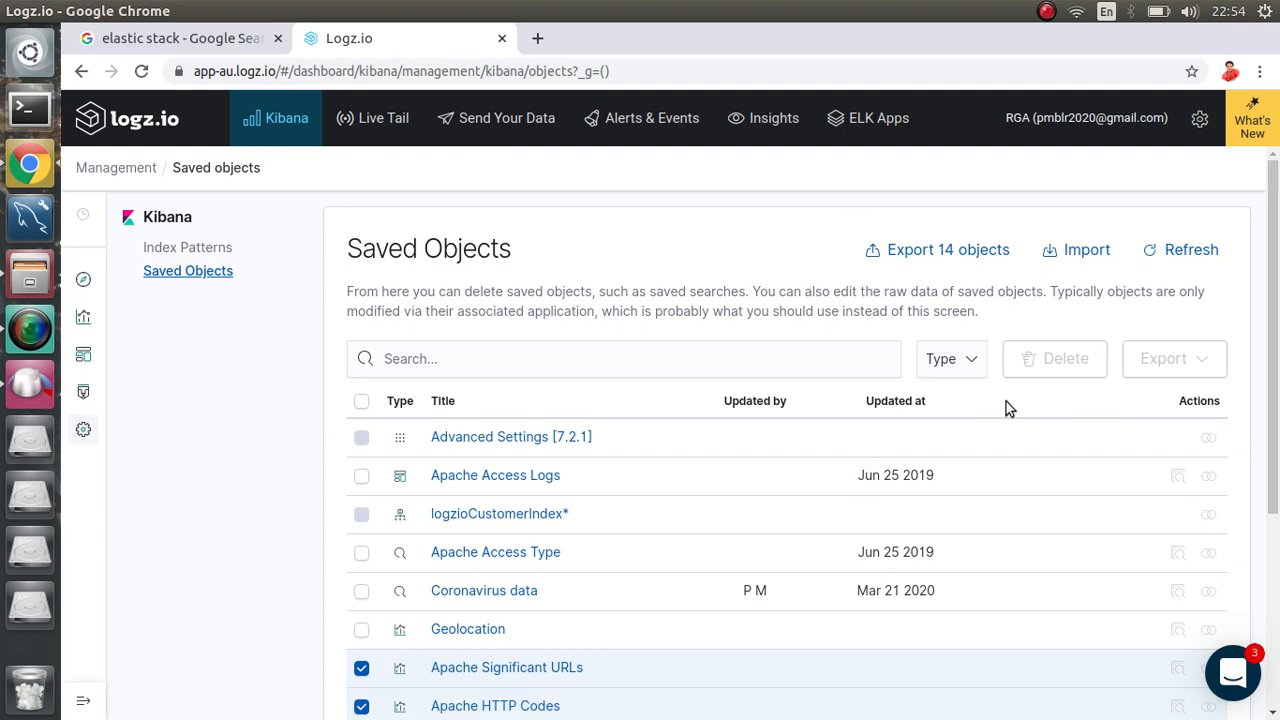
Step: Open Discover and set the time range to the last 7 days
click(83, 279)
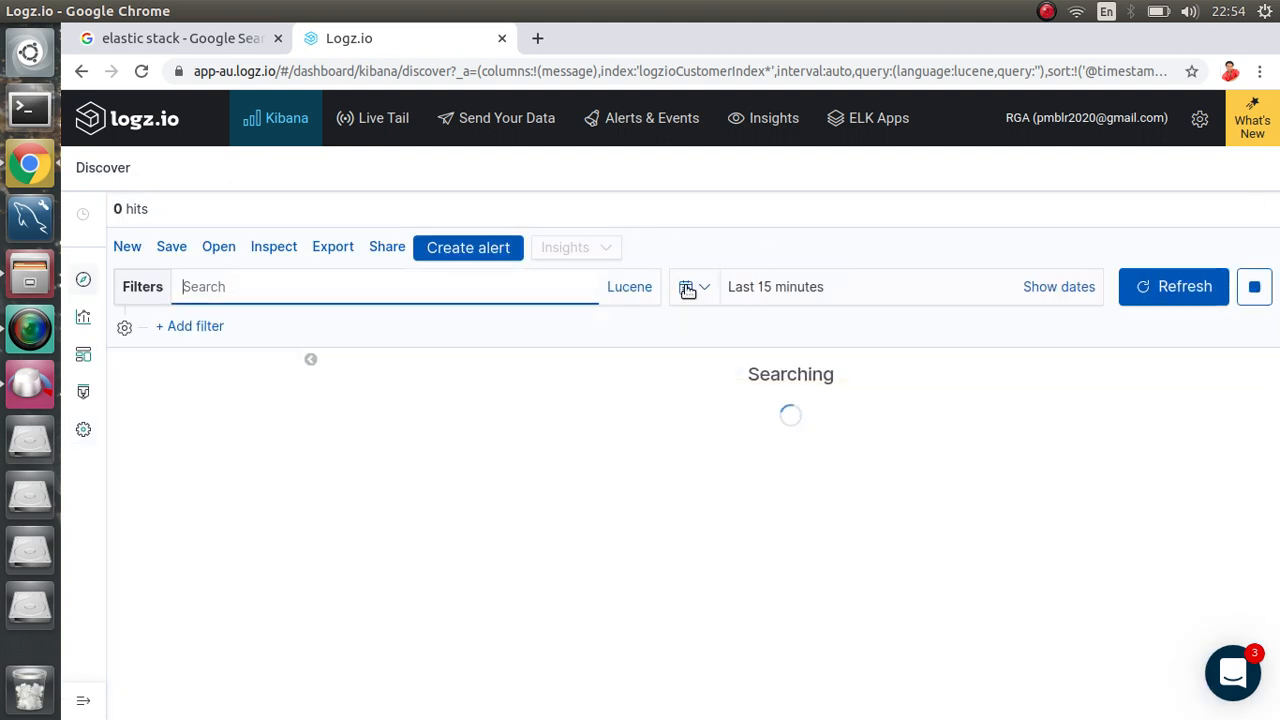
click(687, 288)
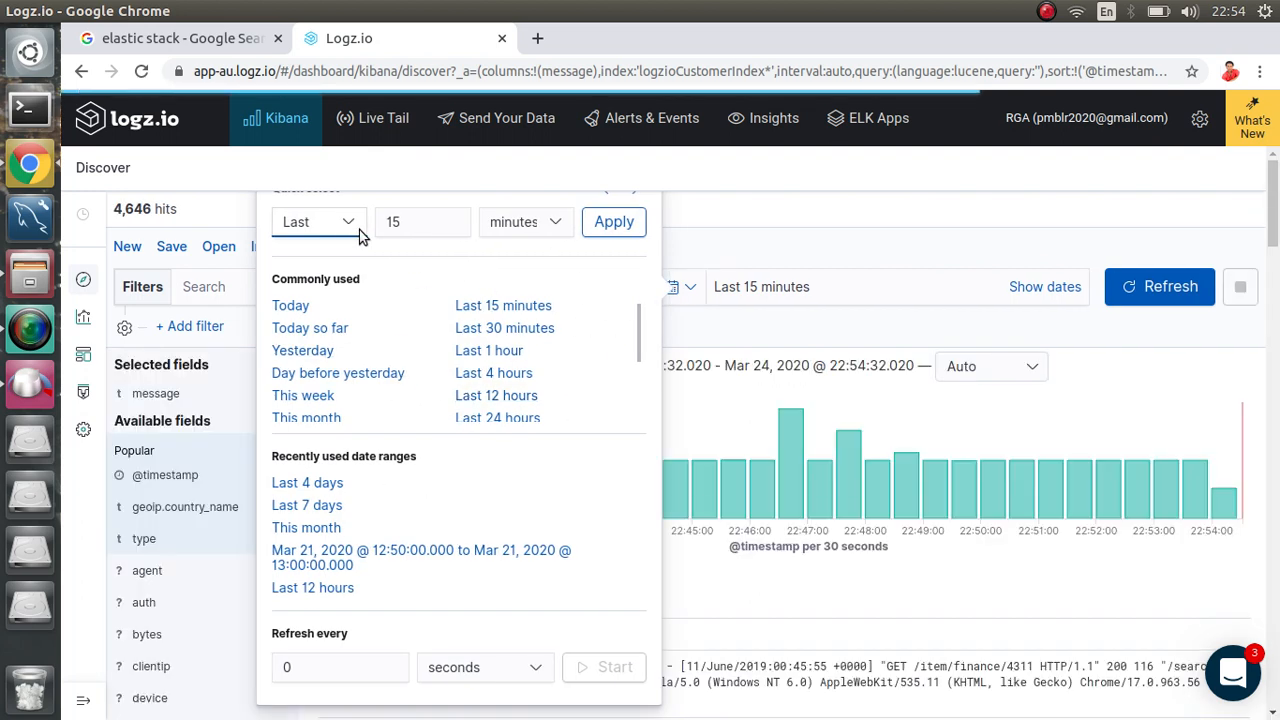
click(411, 229)
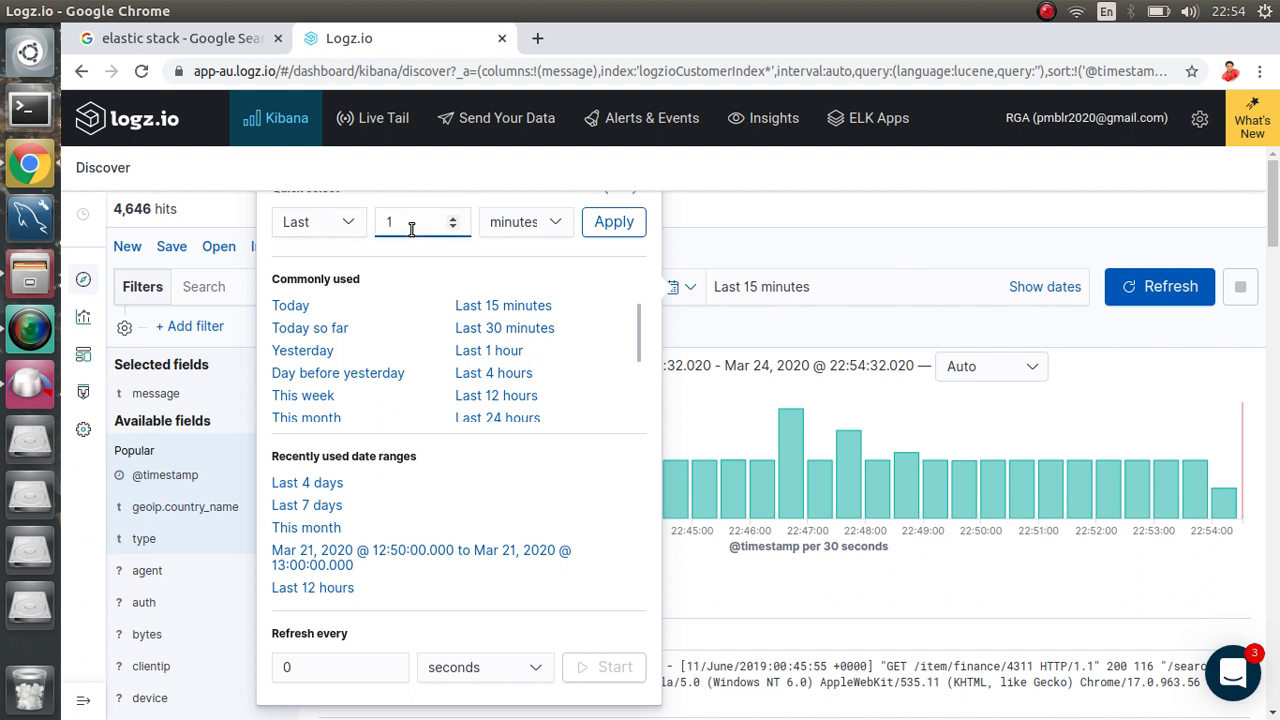
key(BackSpace)
text(7)
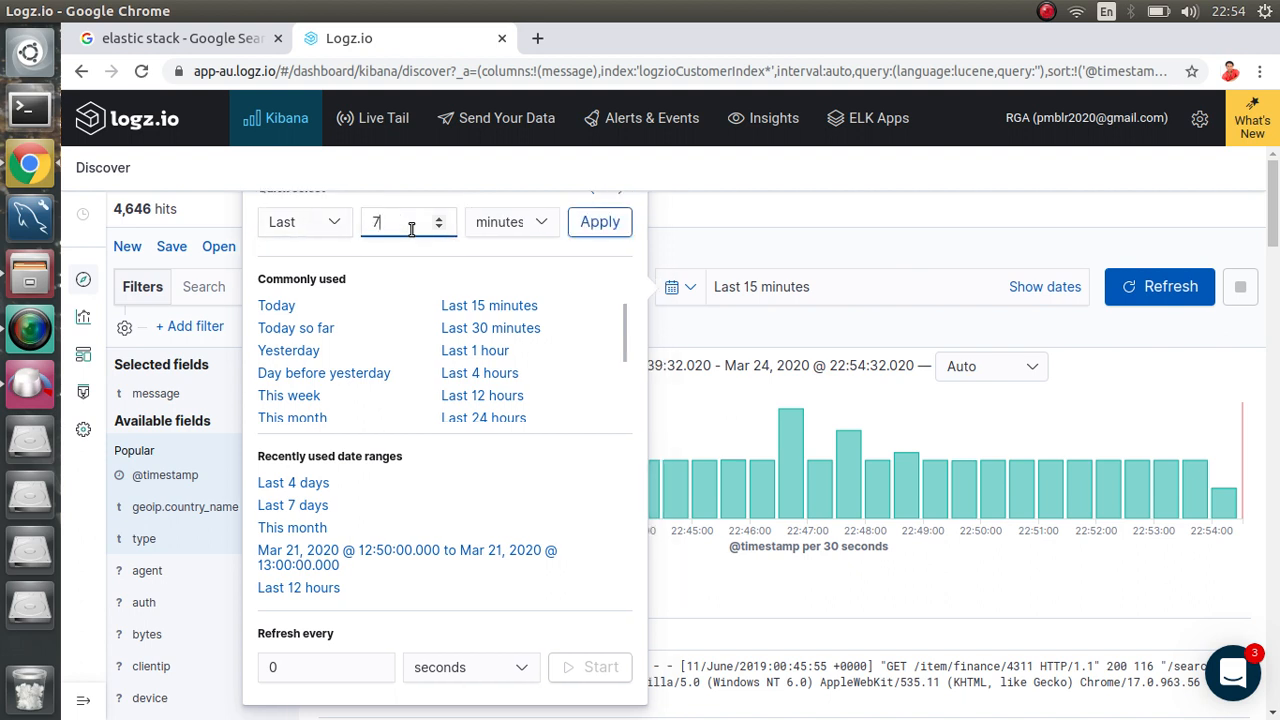
click(535, 231)
click(512, 296)
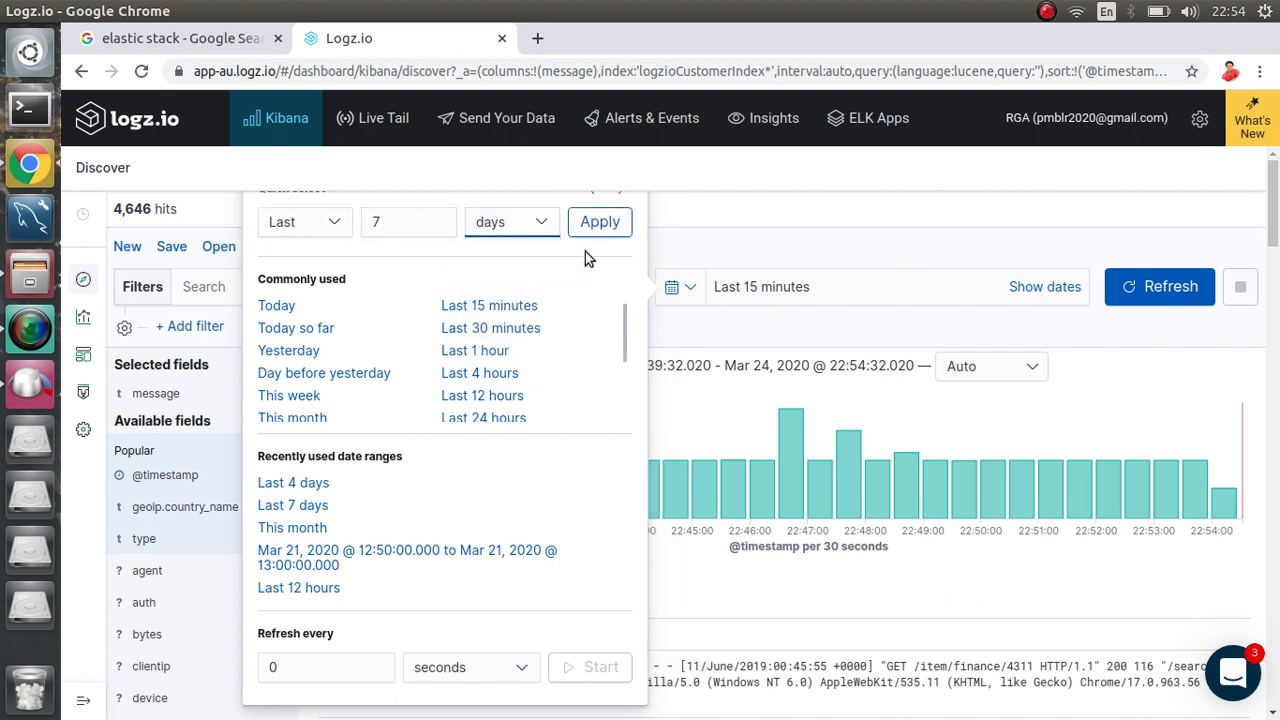
click(604, 225)
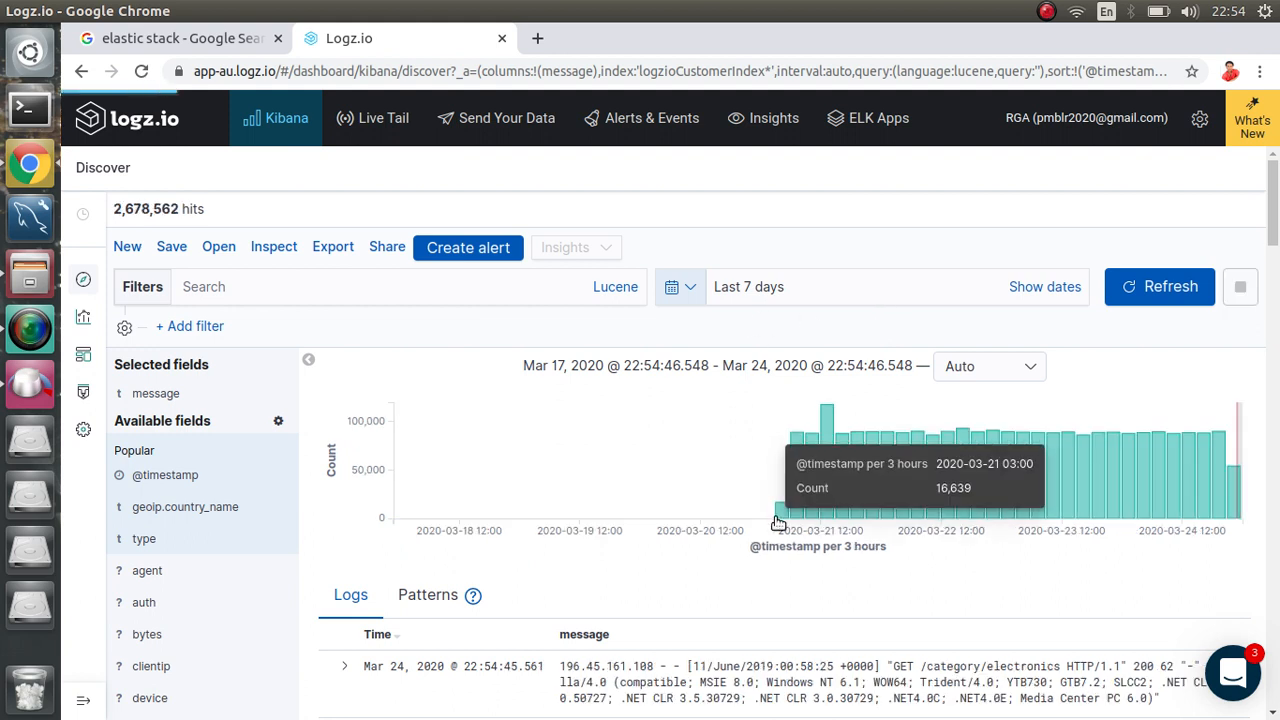
Step: Narrow the time range to the last 4 days and highlight the 2,678,562 hits count
click(690, 287)
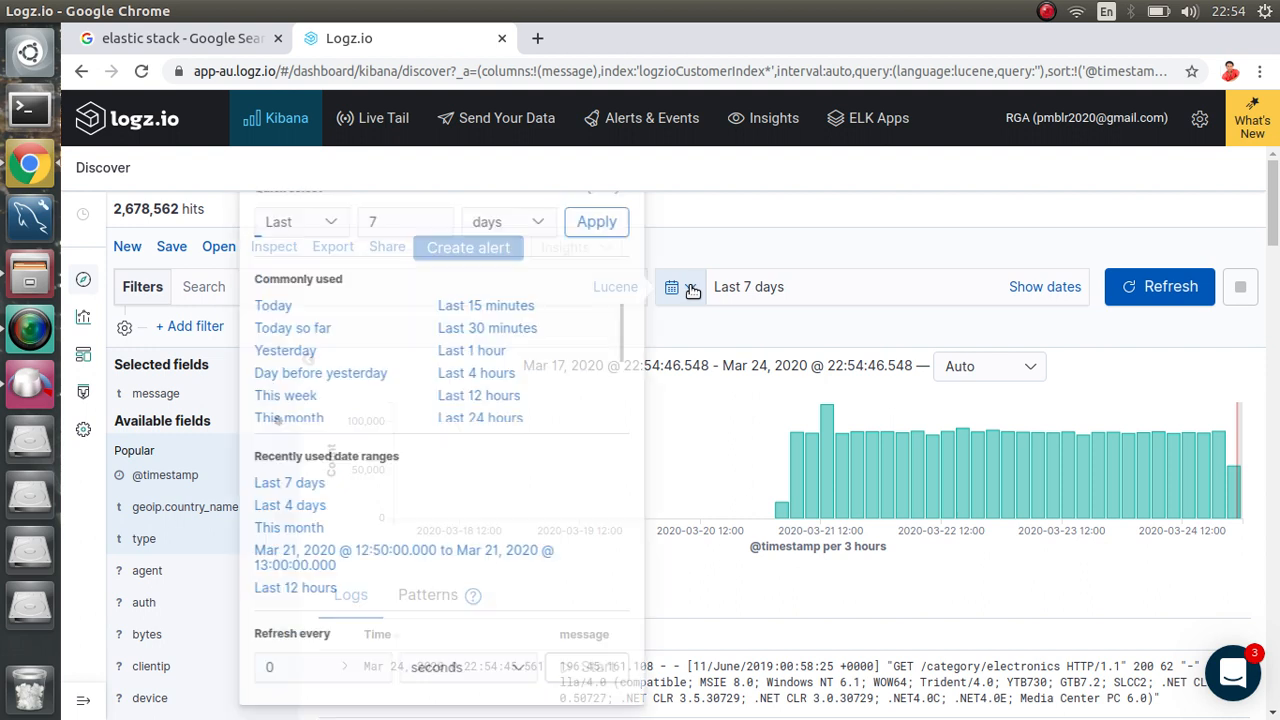
click(400, 218)
key(BackSpace)
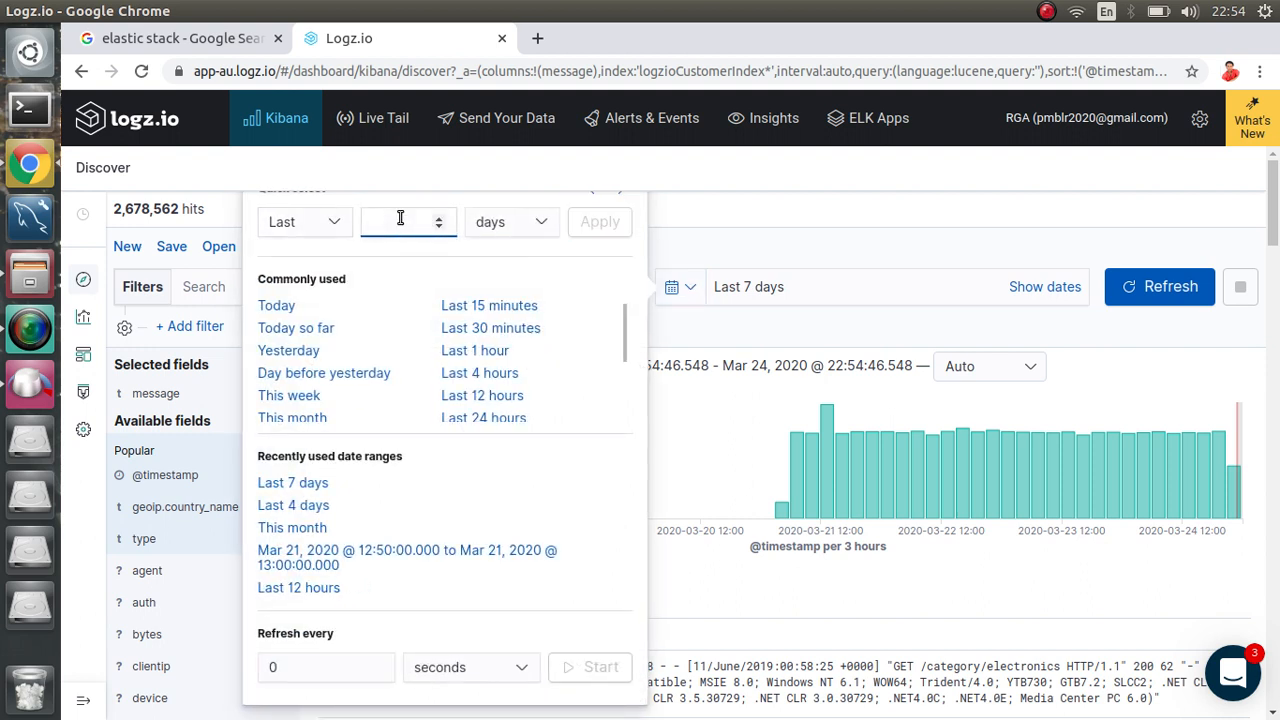
text(4)
click(590, 222)
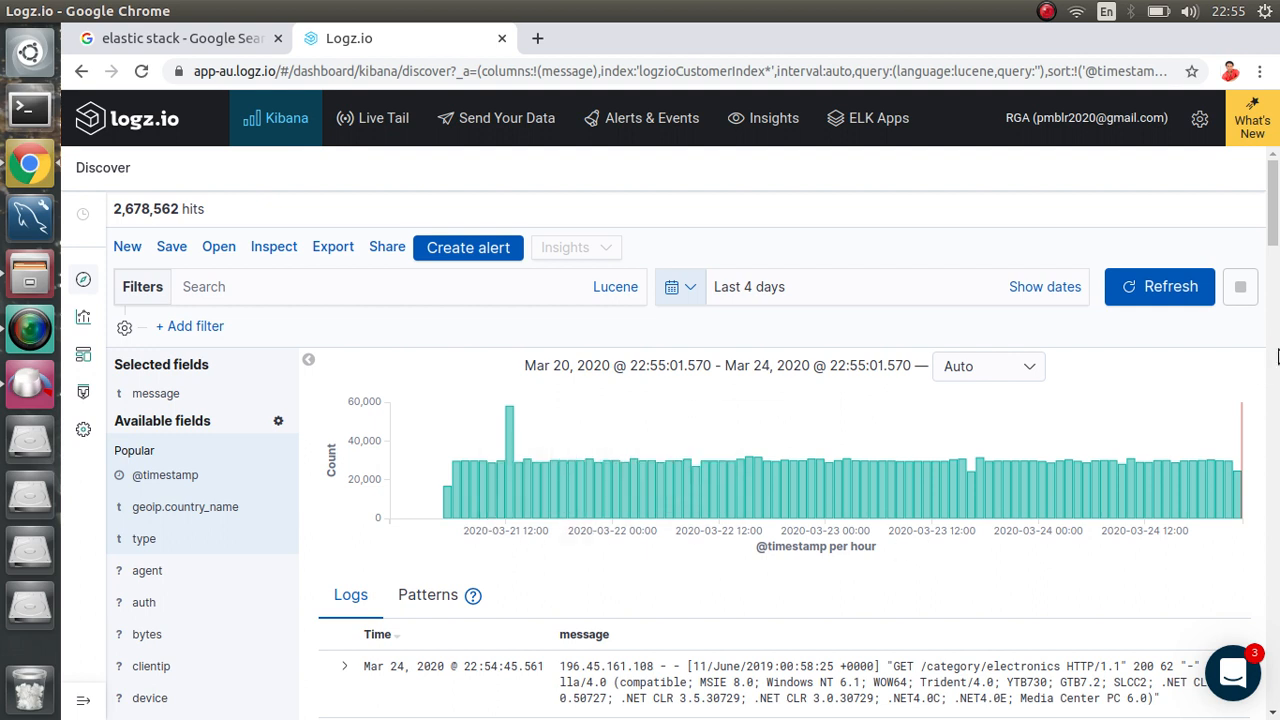
drag(208, 220, 108, 220)
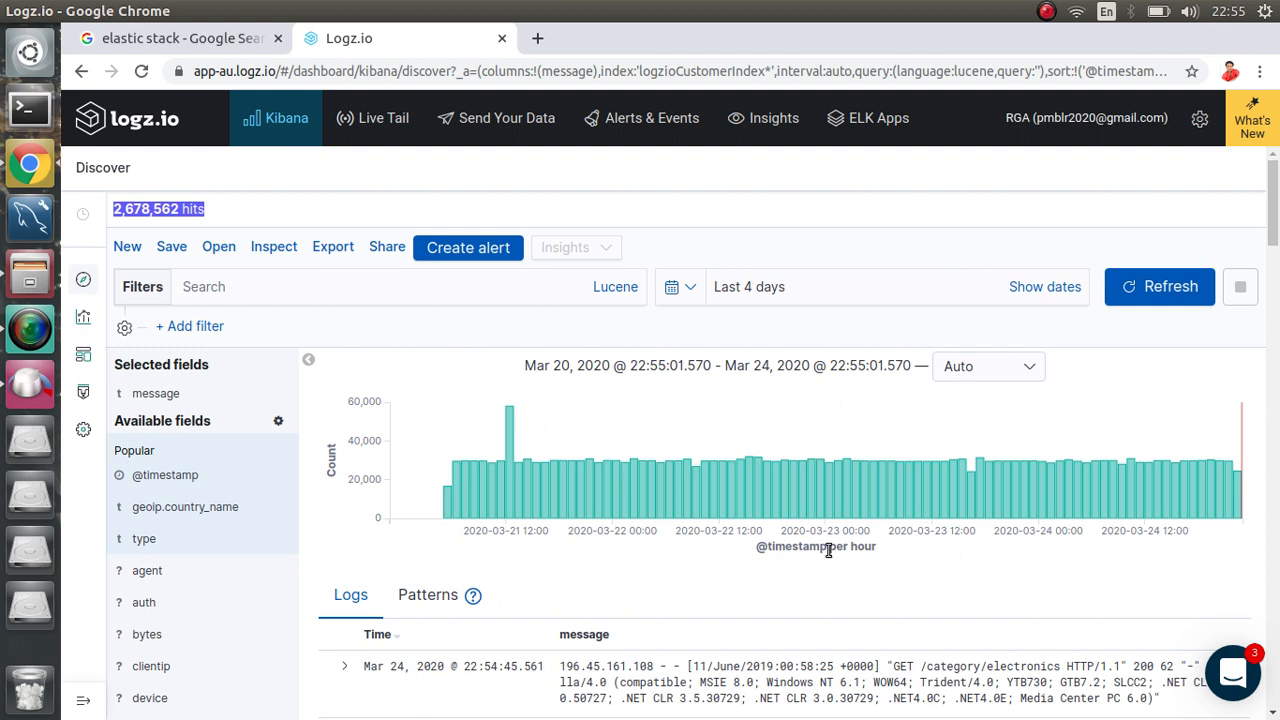
scroll(847, 548, down, 5)
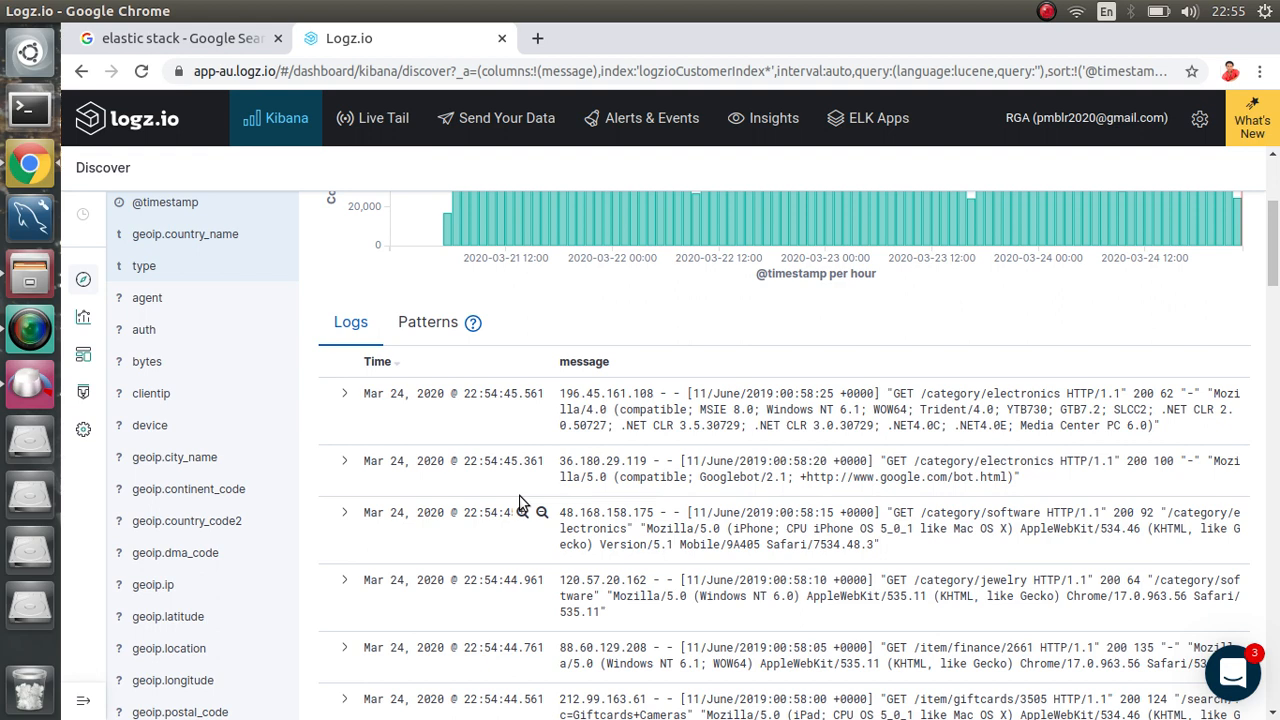
scroll(132, 340, up, 2)
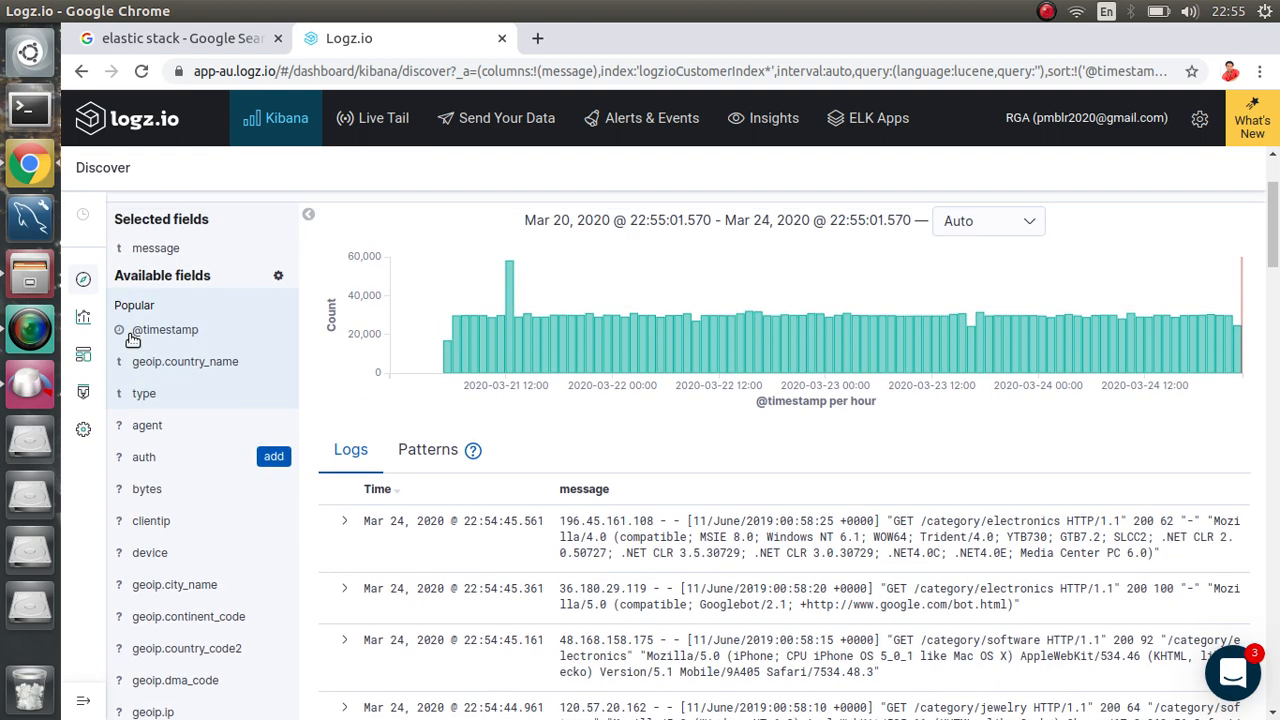
scroll(132, 340, down, 1)
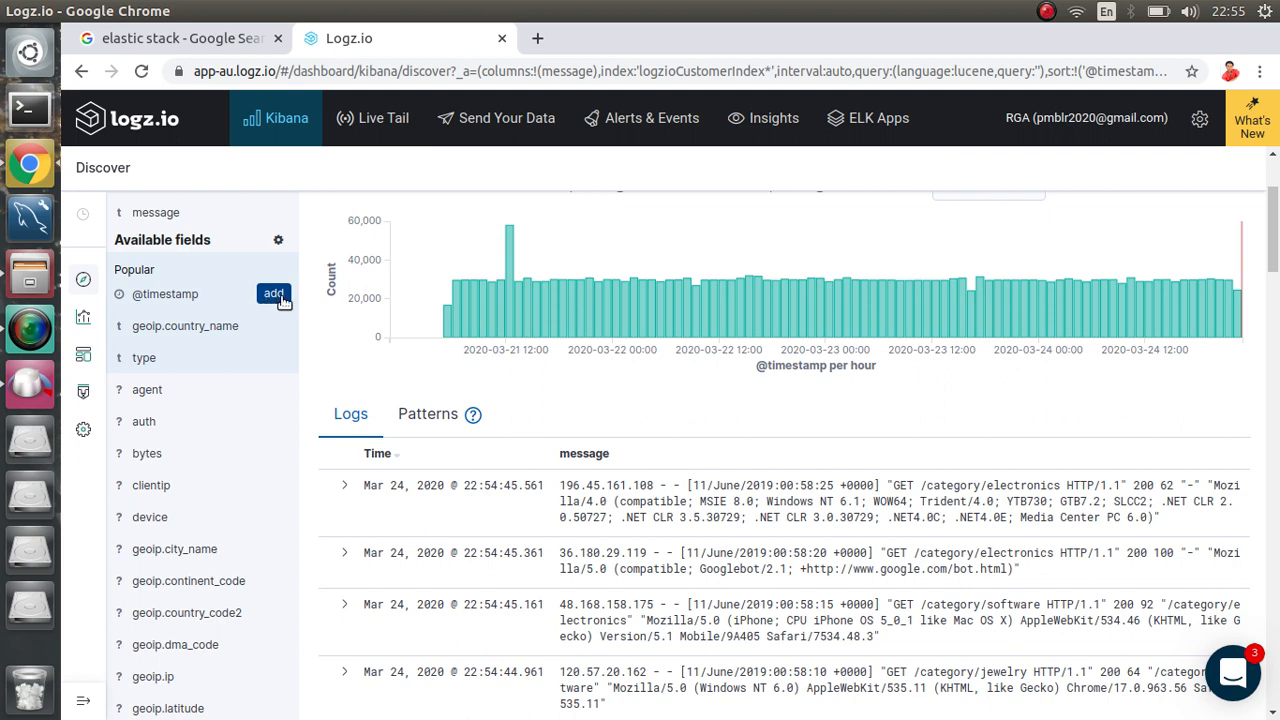
click(275, 296)
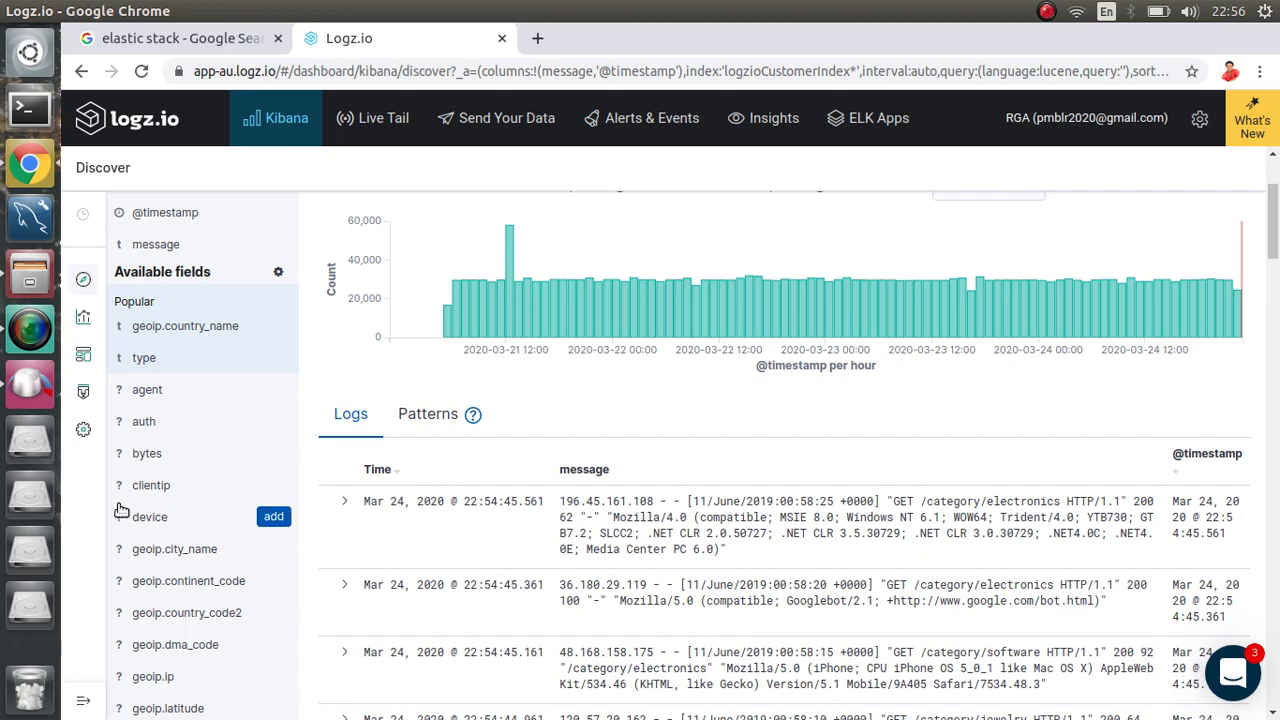
scroll(210, 521, up, 2)
scroll(210, 521, down, 5)
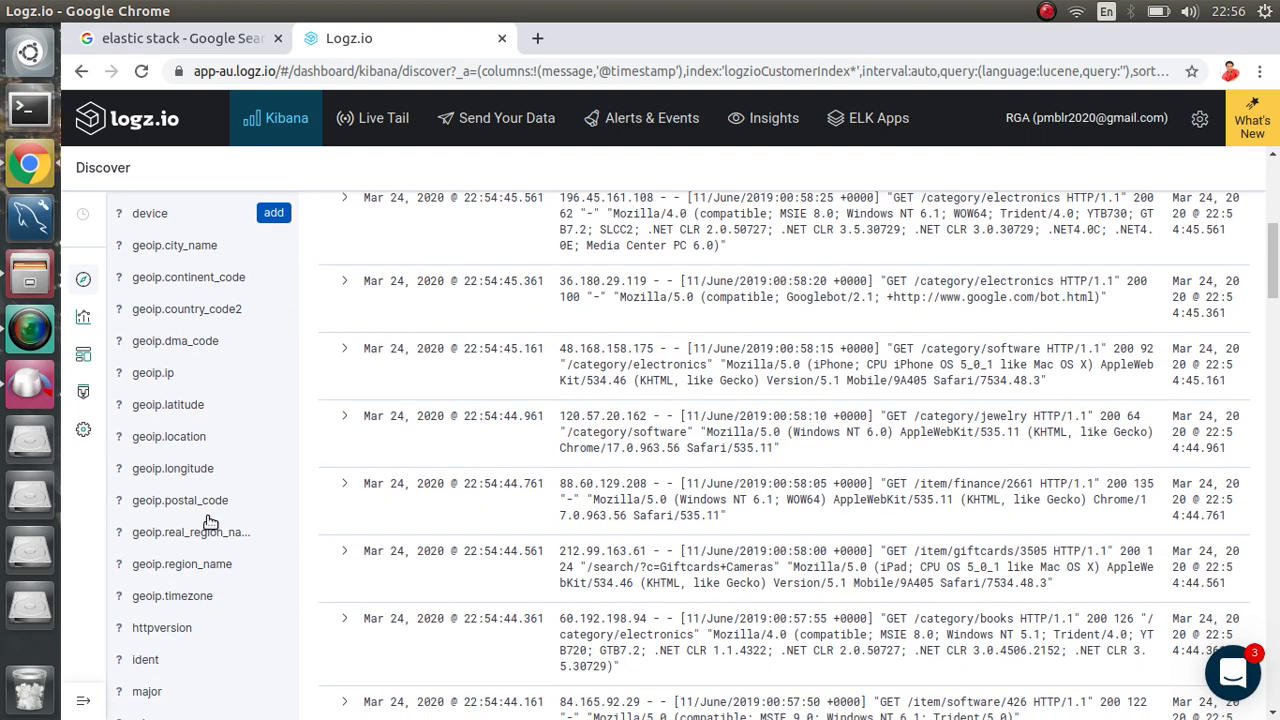
scroll(210, 521, down, 3)
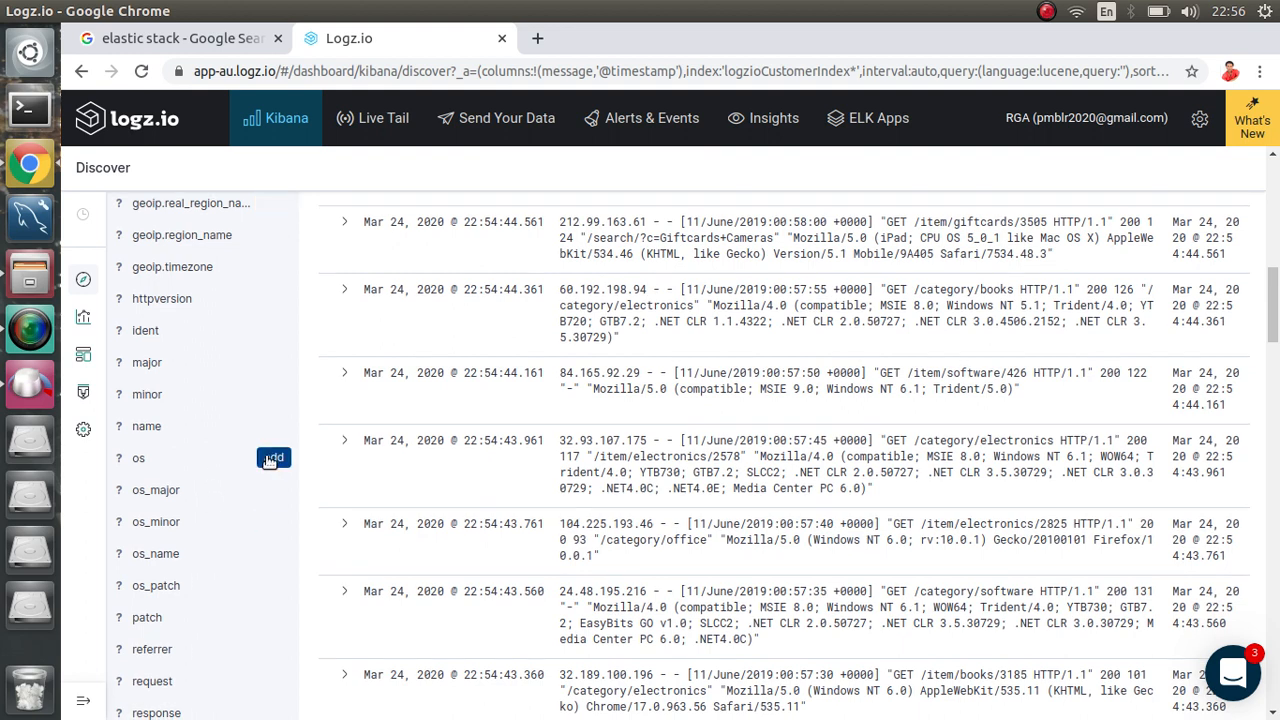
click(269, 459)
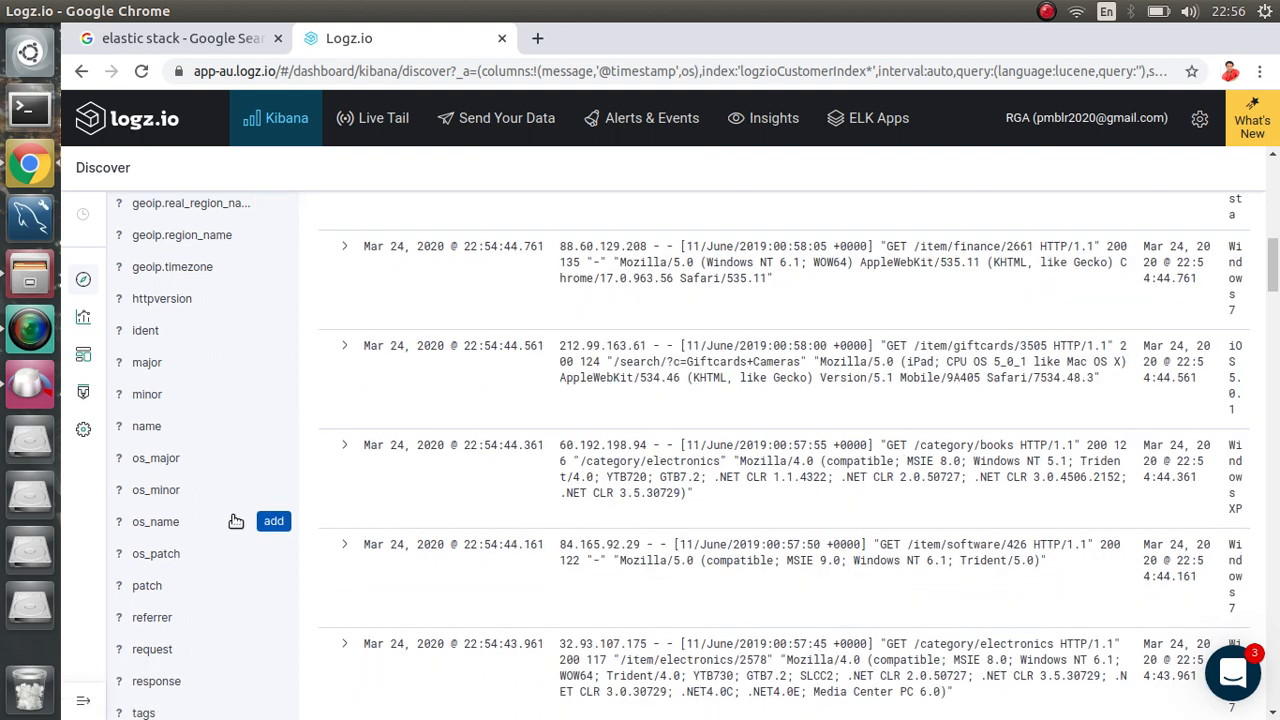
click(274, 522)
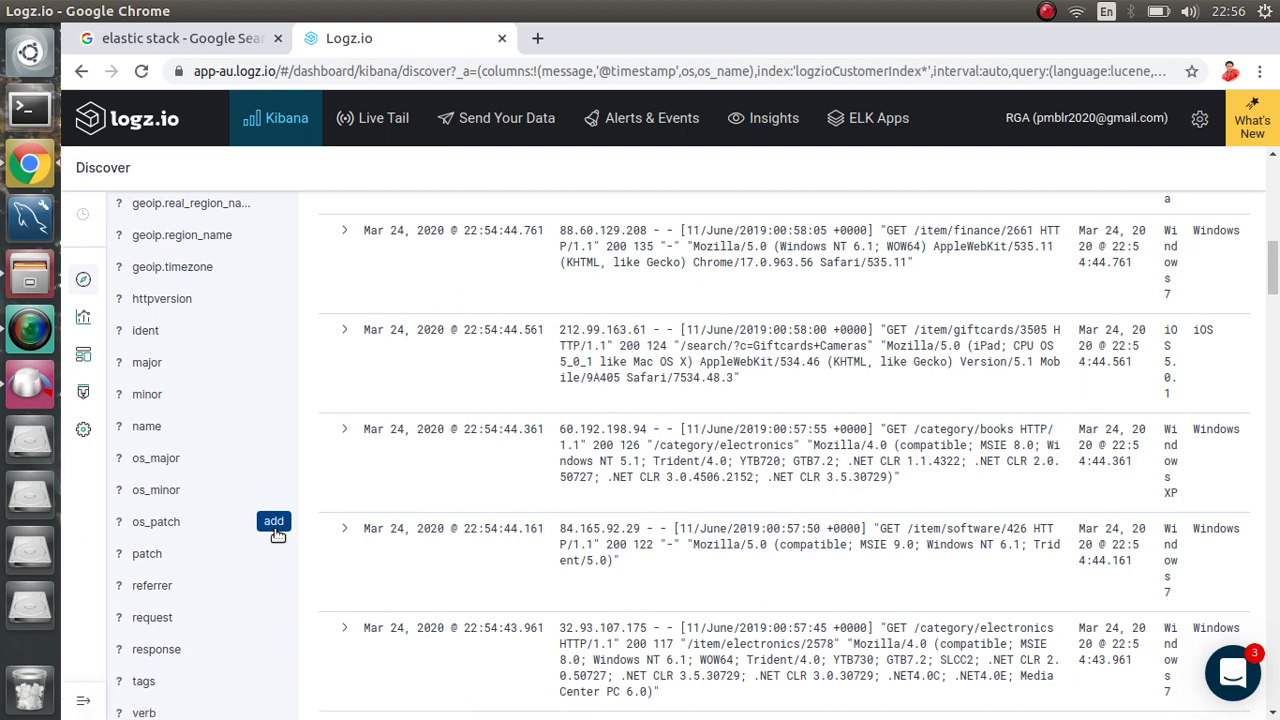
scroll(235, 527, up, 3)
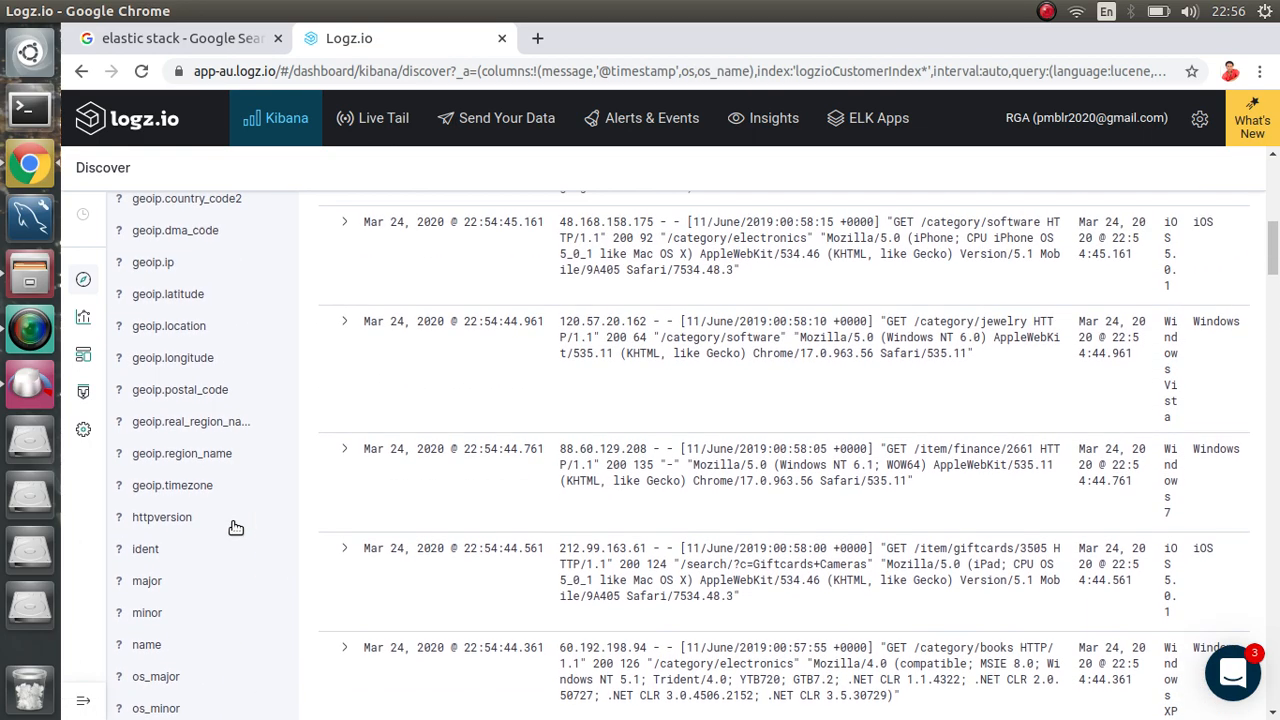
scroll(235, 527, up, 1)
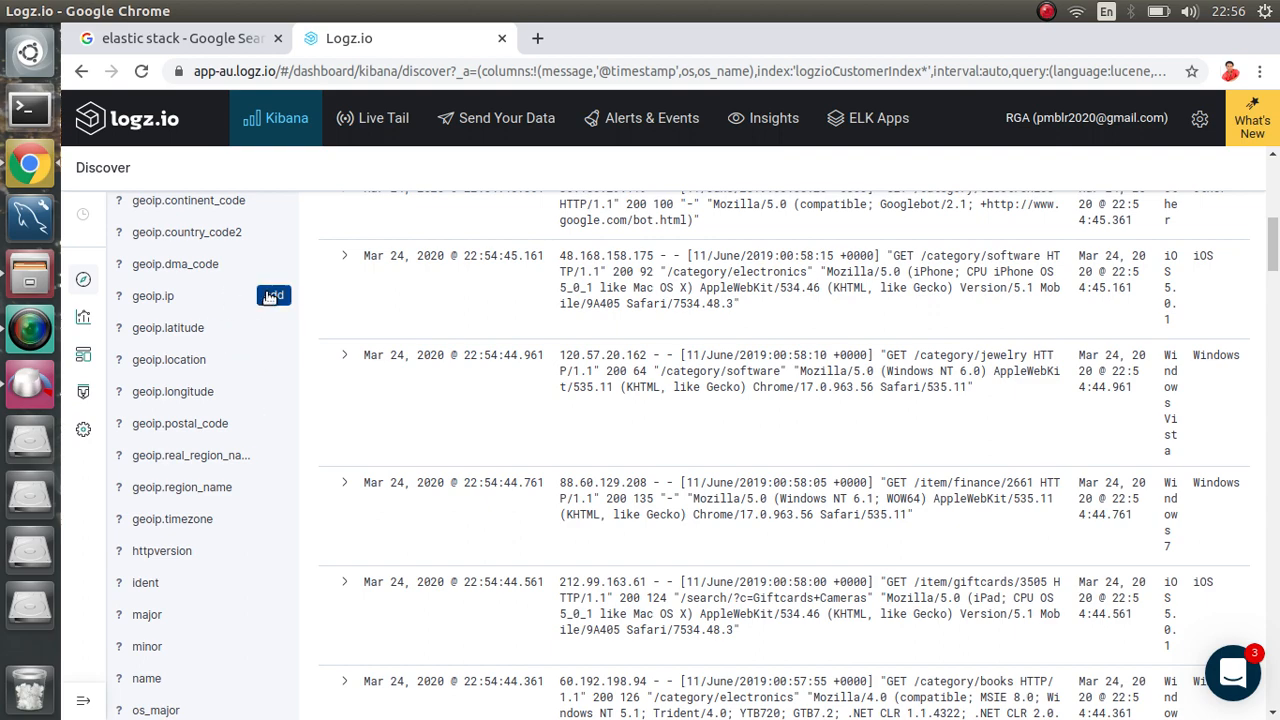
click(270, 297)
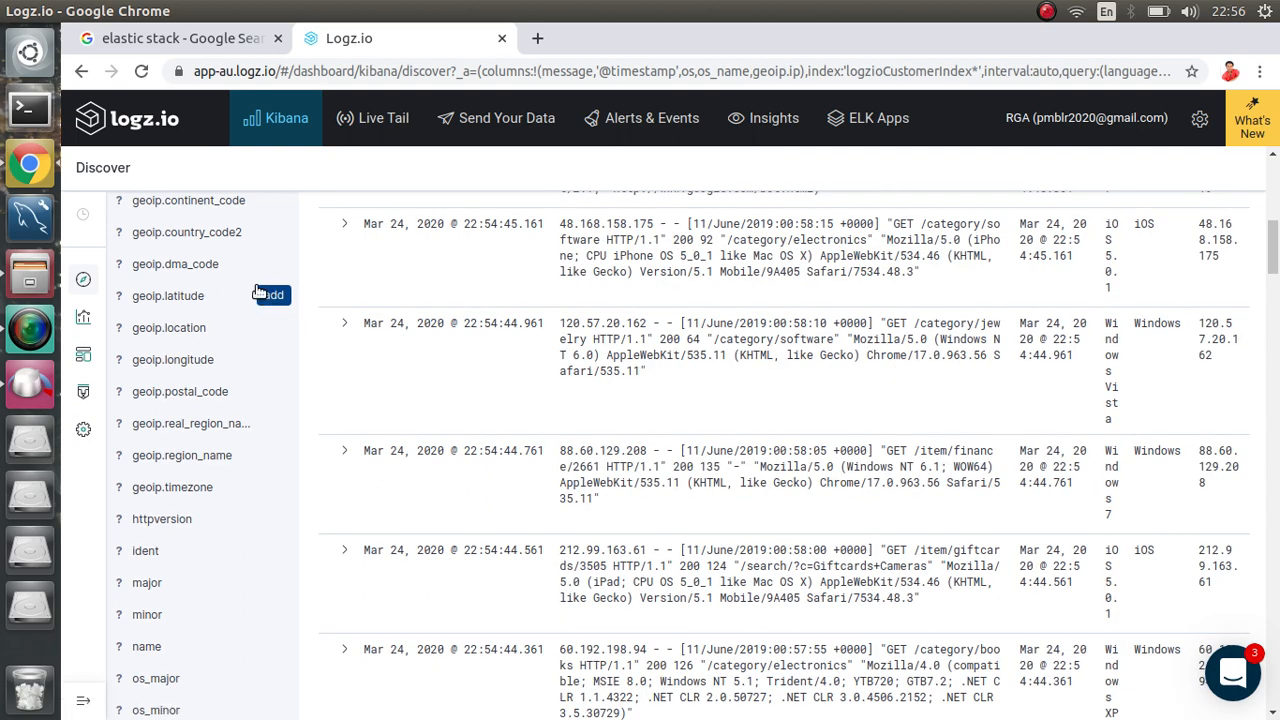
scroll(192, 295, up, 4)
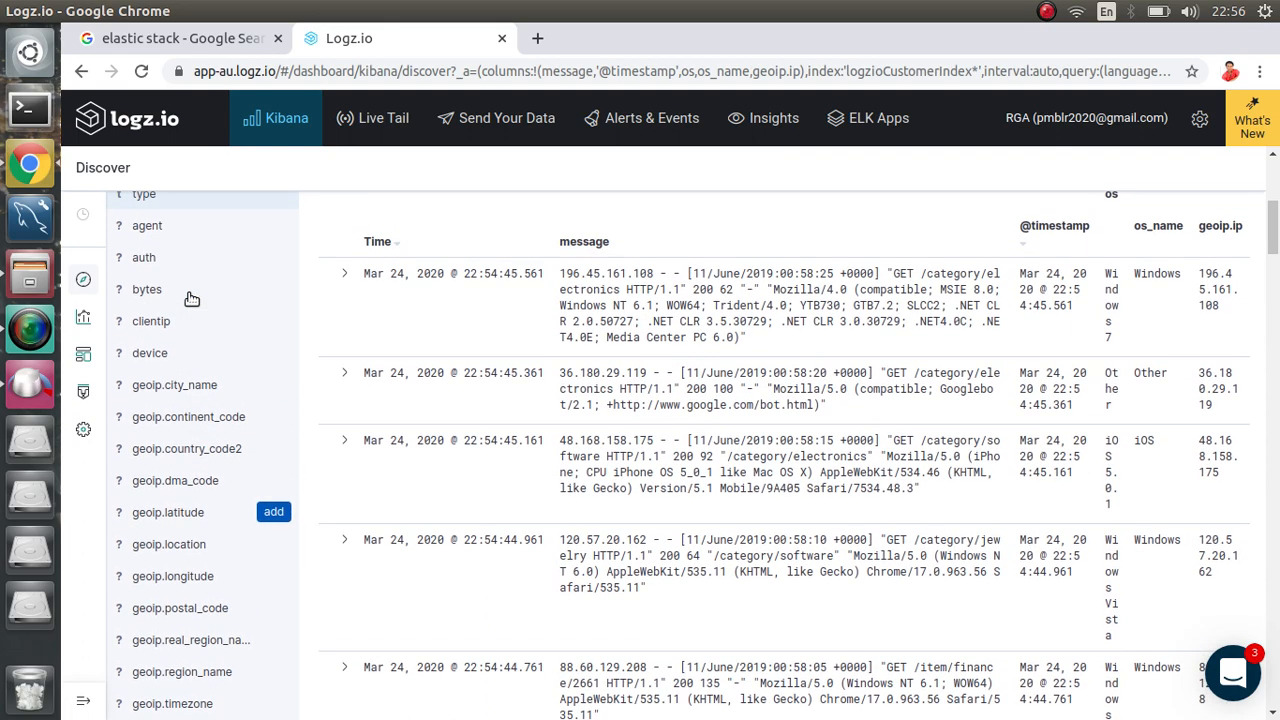
click(273, 354)
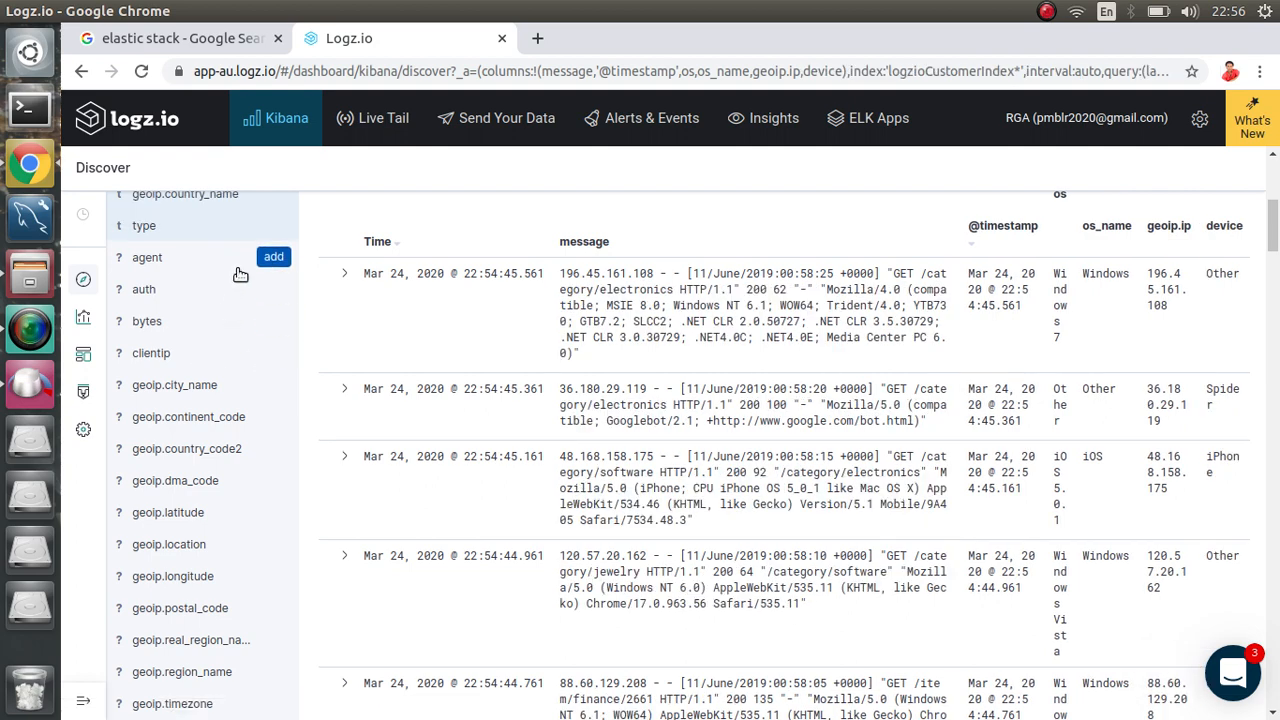
Step: Add geoip.city_name, geoip.continent_code, geoip.location, name and tags as table columns
scroll(230, 298, up, 2)
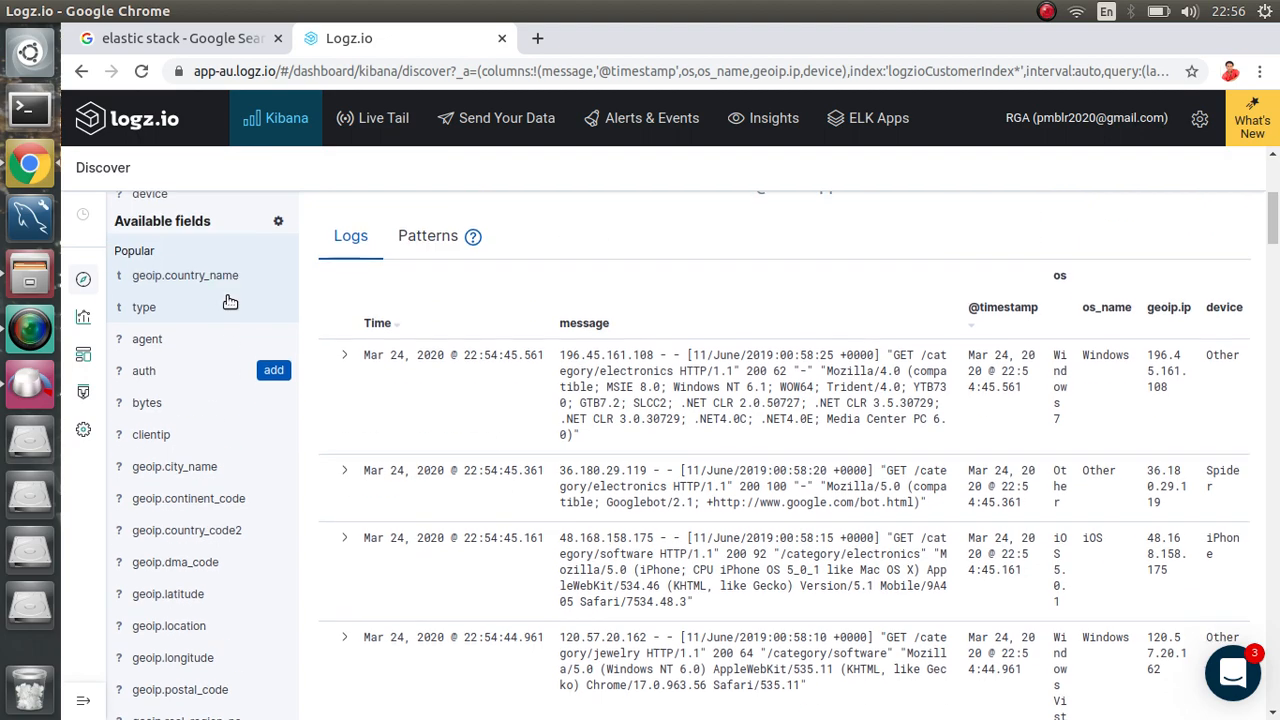
scroll(230, 300, down, 1)
scroll(230, 301, down, 2)
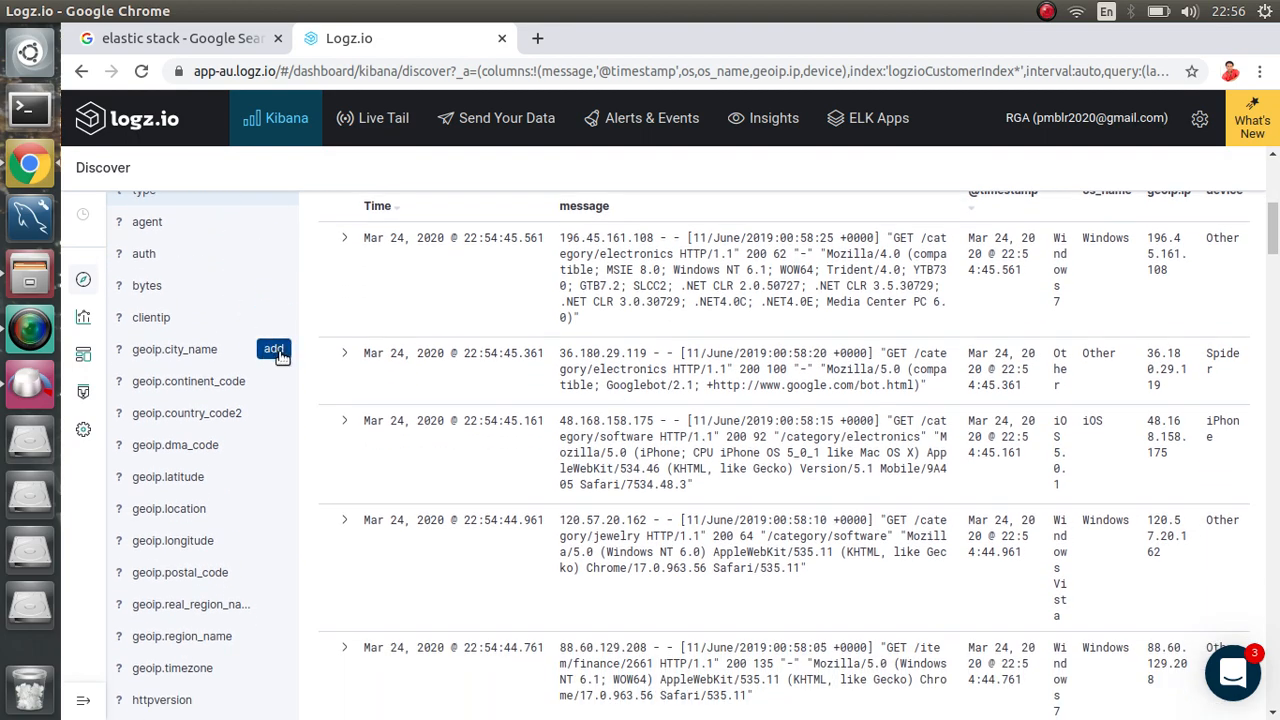
click(274, 350)
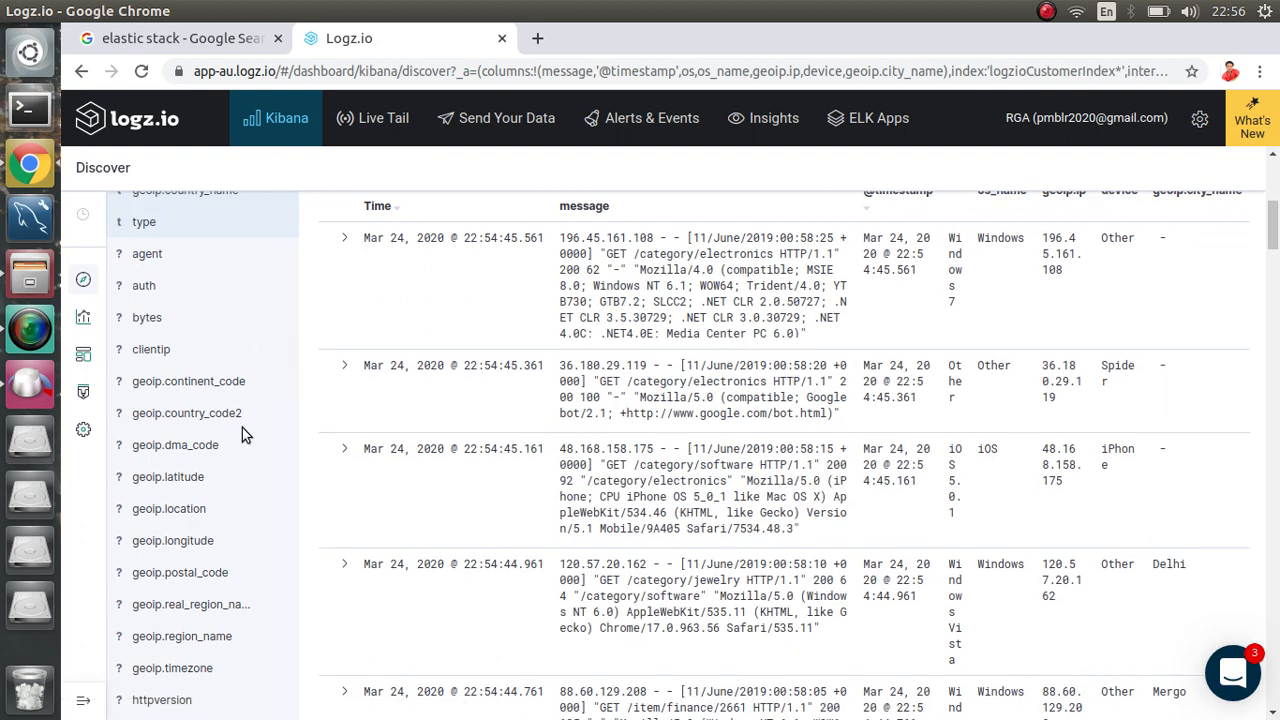
click(270, 383)
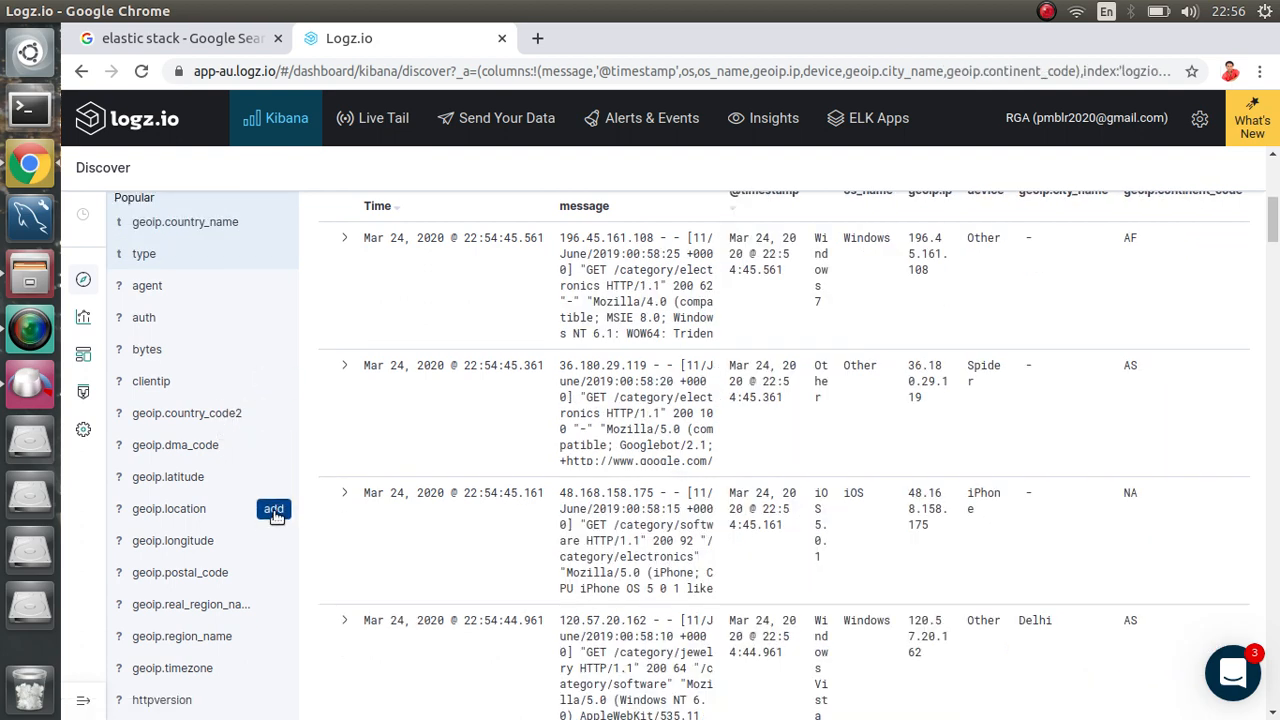
click(274, 510)
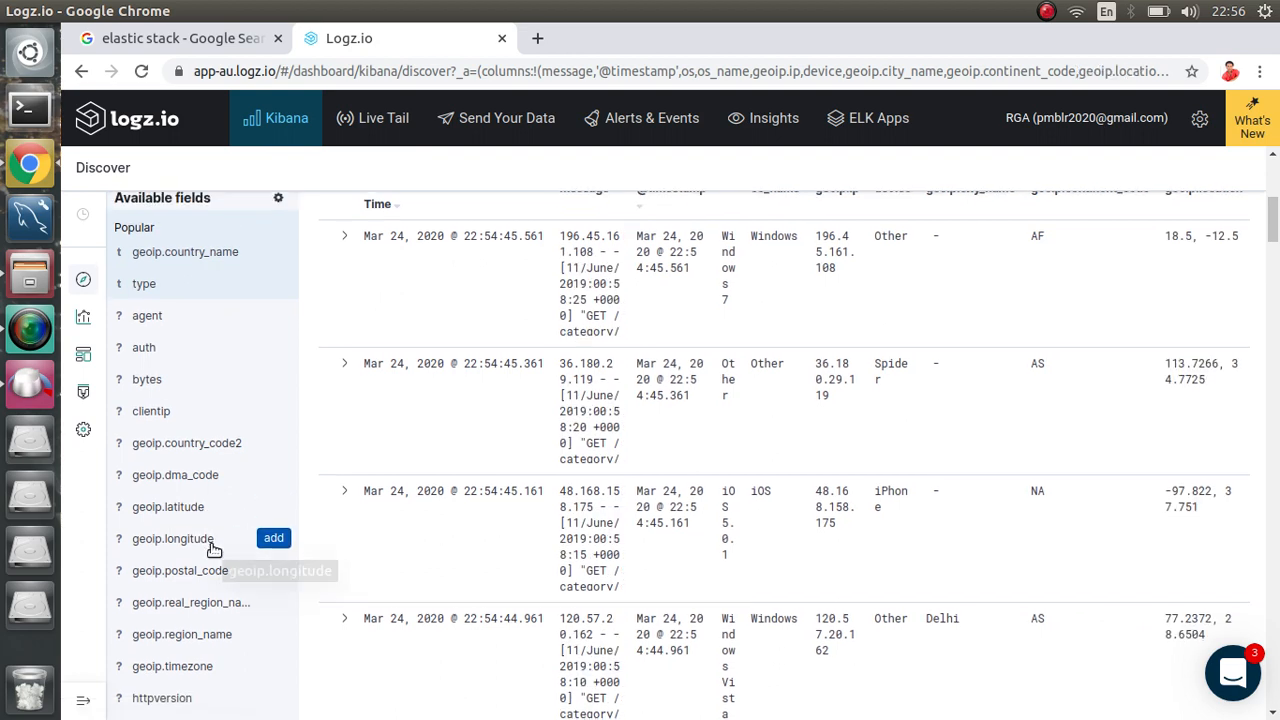
scroll(213, 549, down, 3)
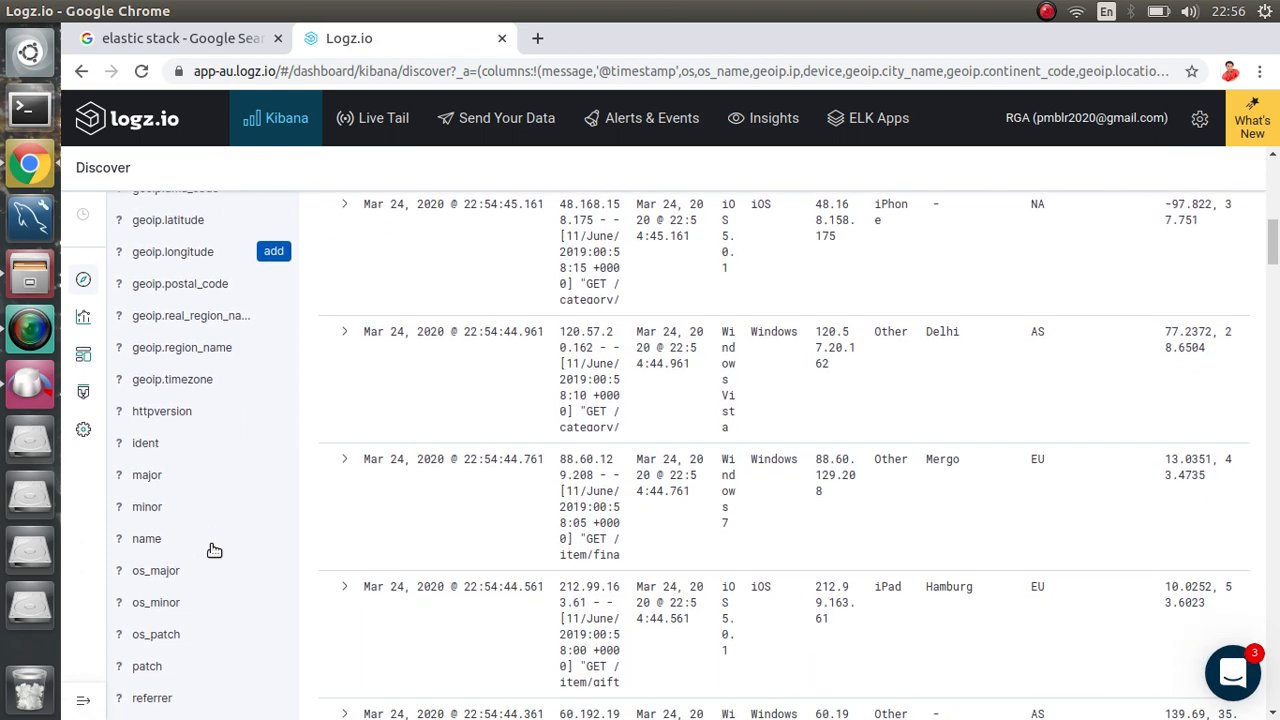
scroll(213, 549, down, 1)
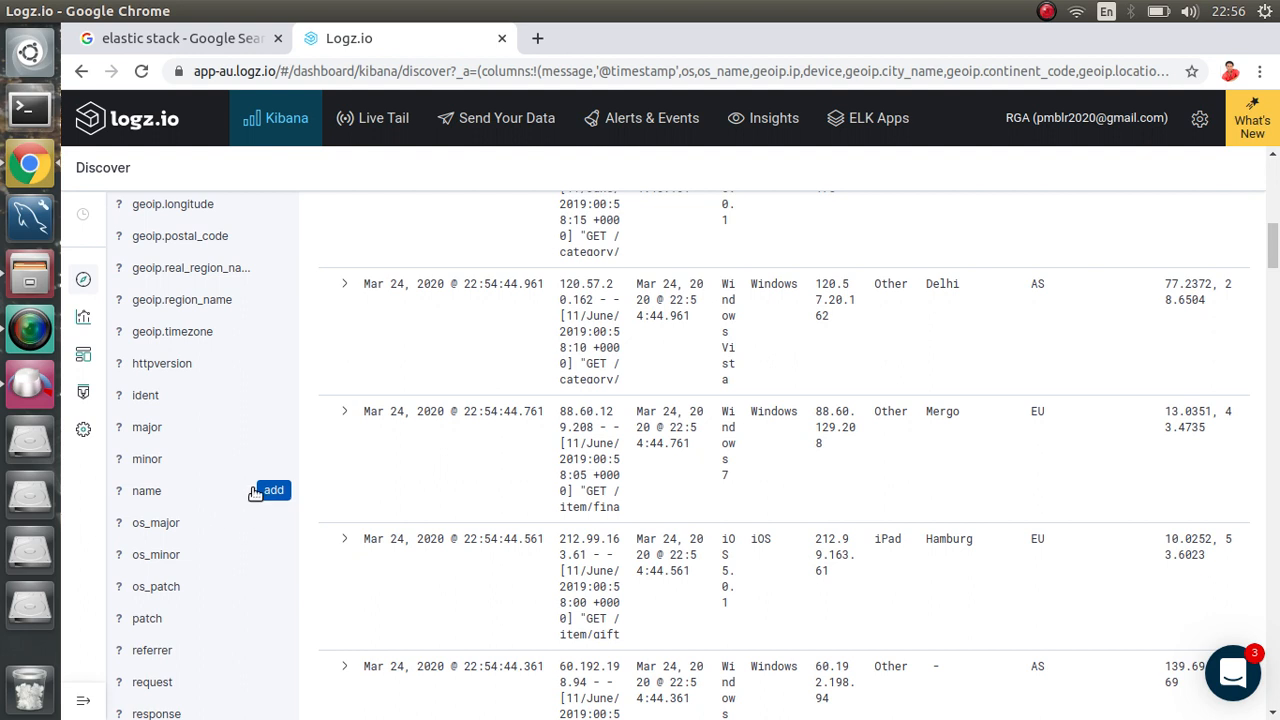
click(258, 491)
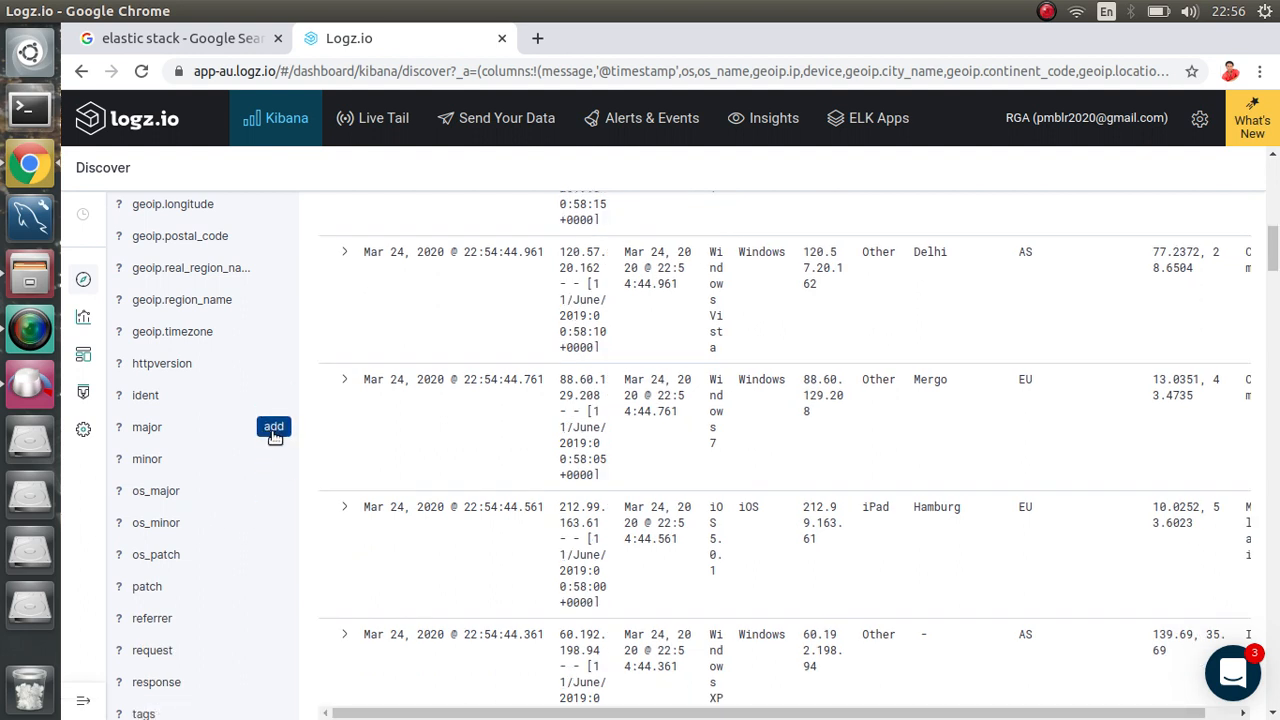
scroll(273, 430, down, 1)
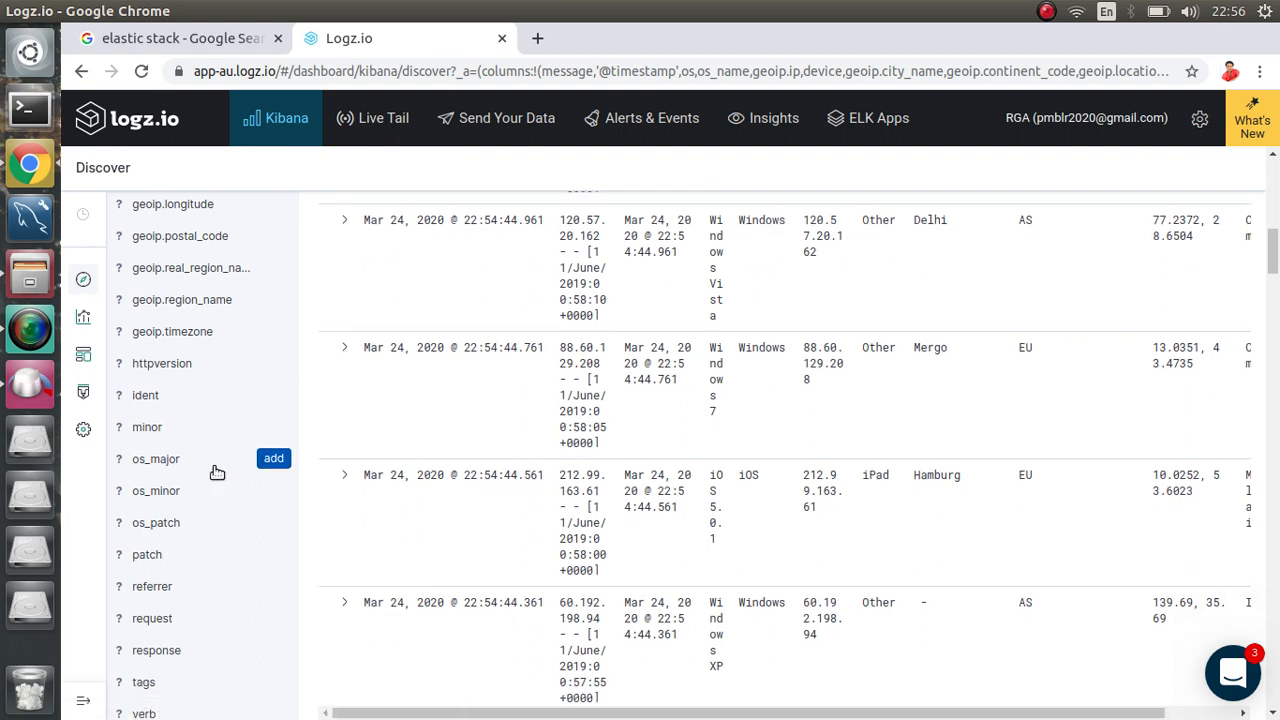
scroll(214, 471, down, 5)
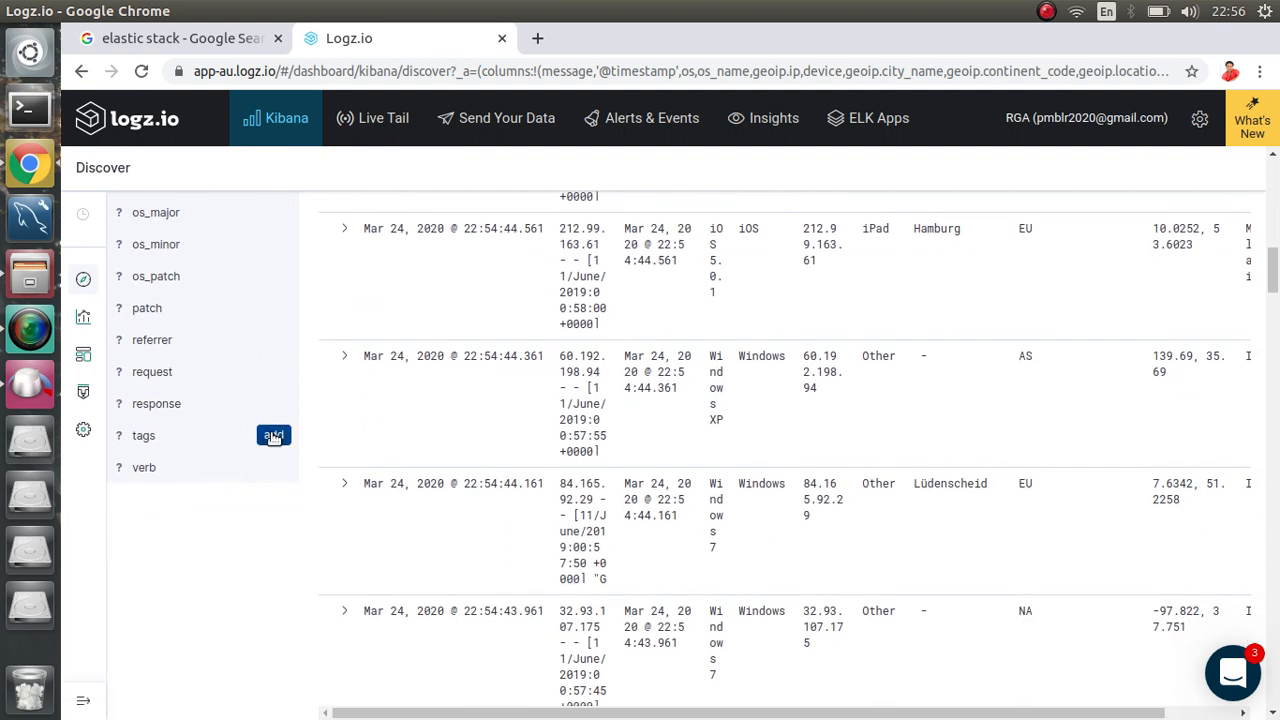
click(273, 437)
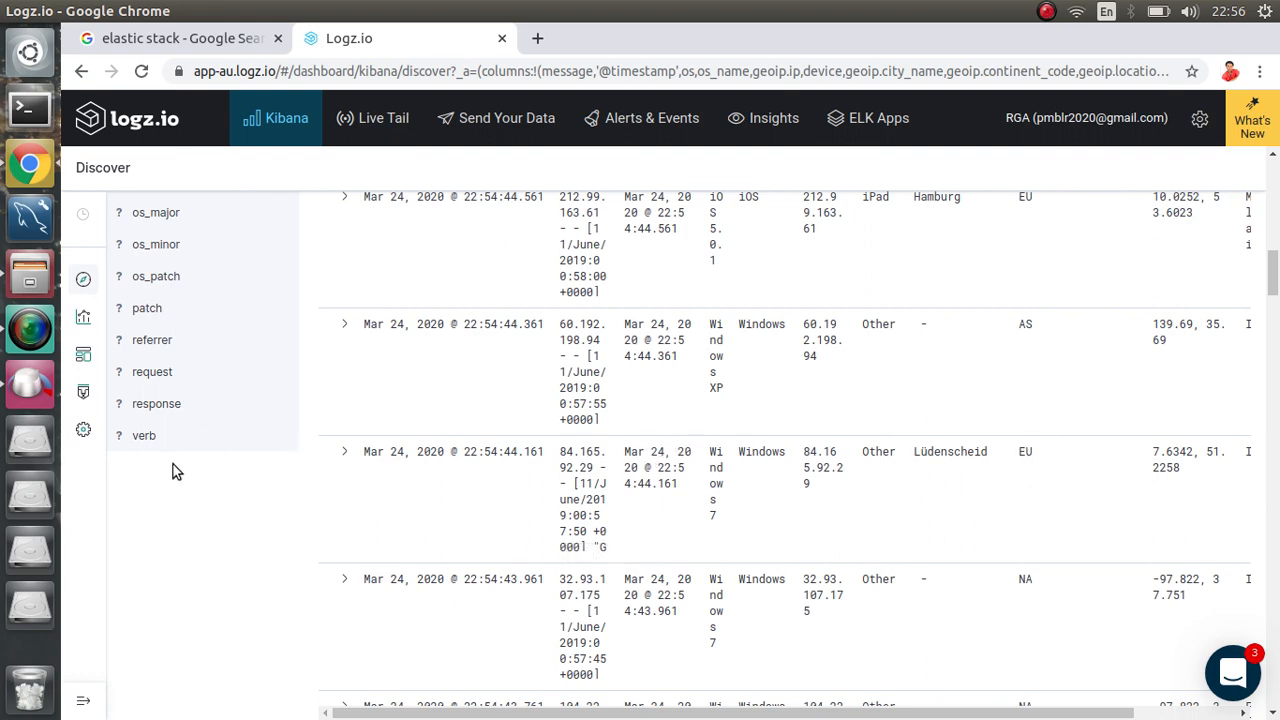
scroll(173, 464, up, 10)
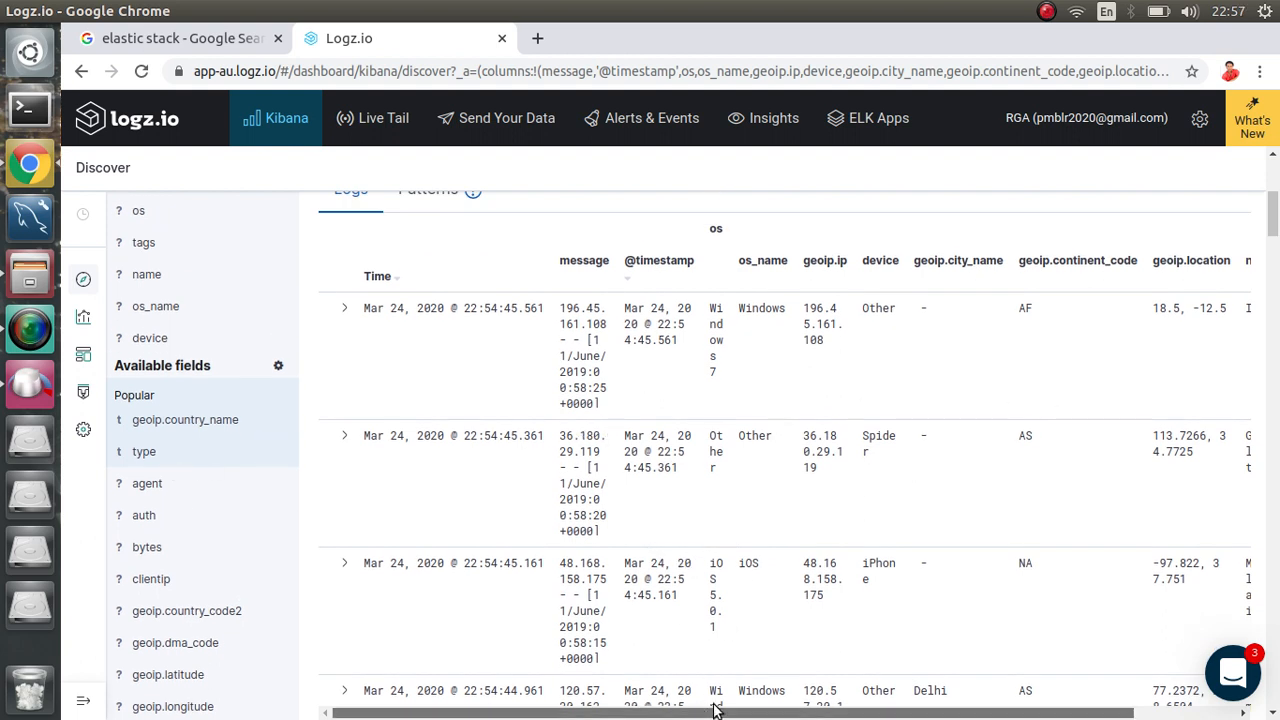
drag(708, 710, 812, 710)
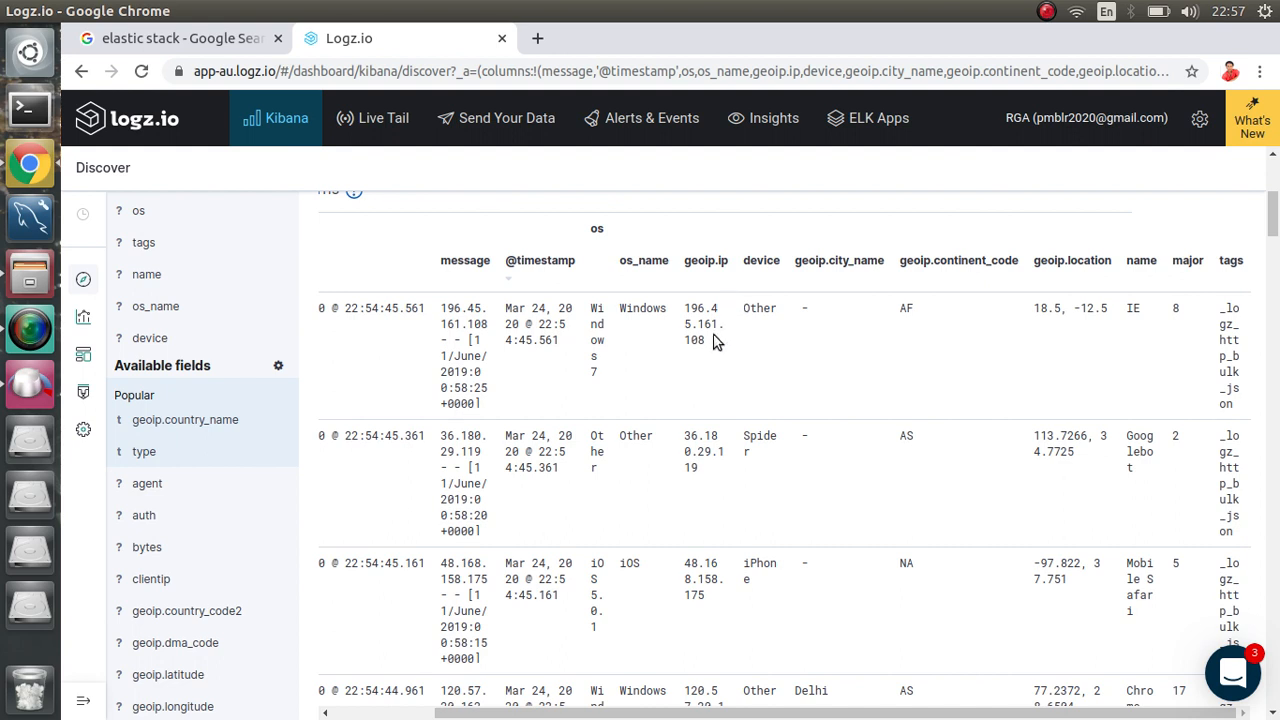
drag(705, 340, 687, 313)
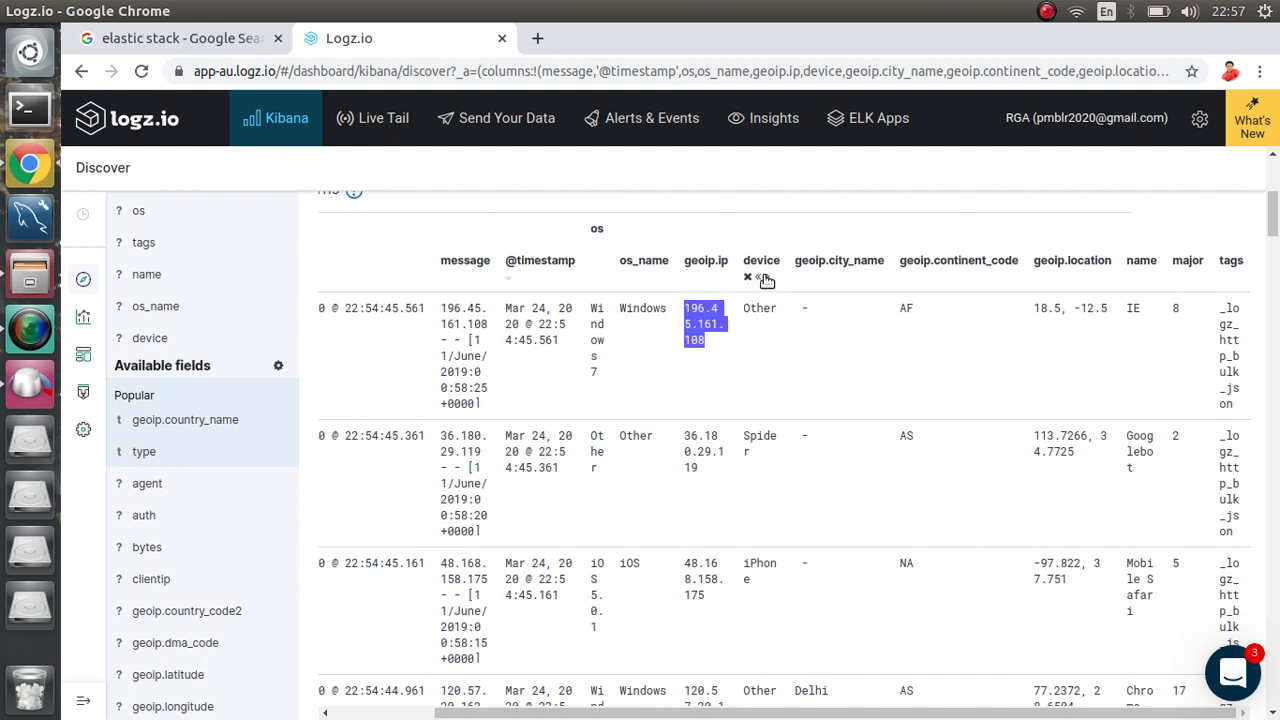
click(757, 458)
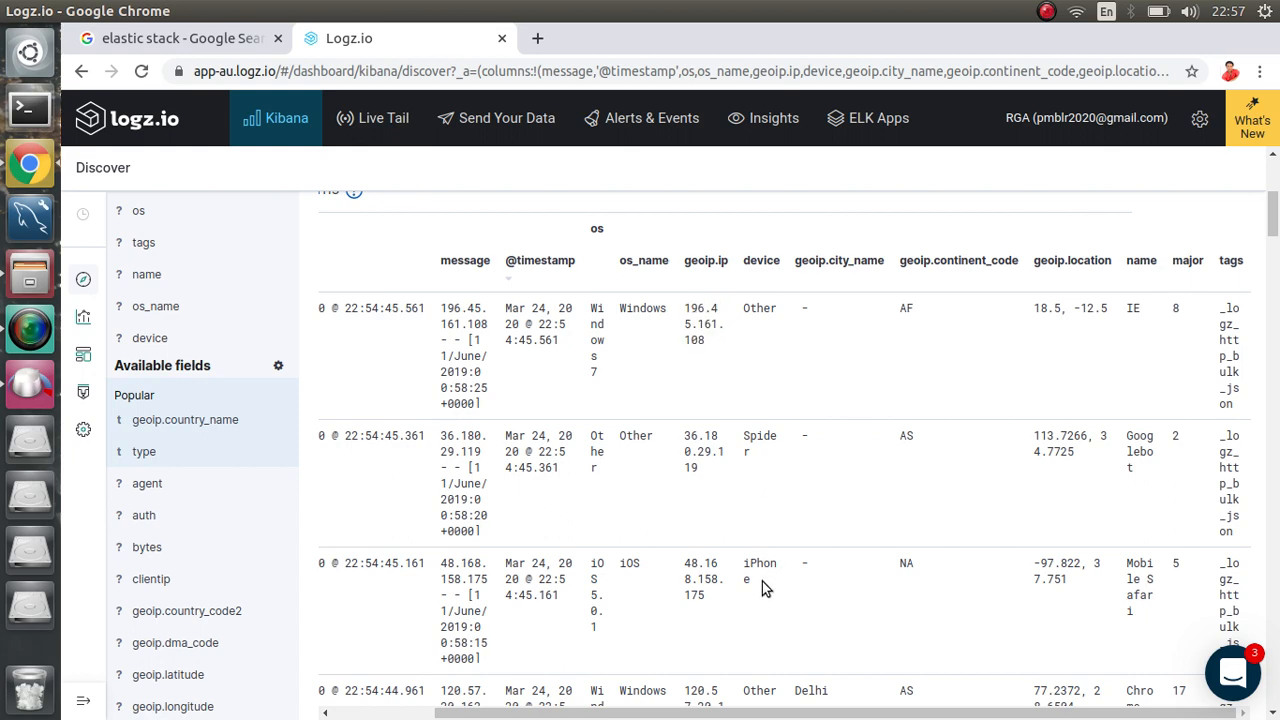
scroll(764, 585, down, 1)
scroll(762, 588, up, 2)
scroll(762, 585, down, 3)
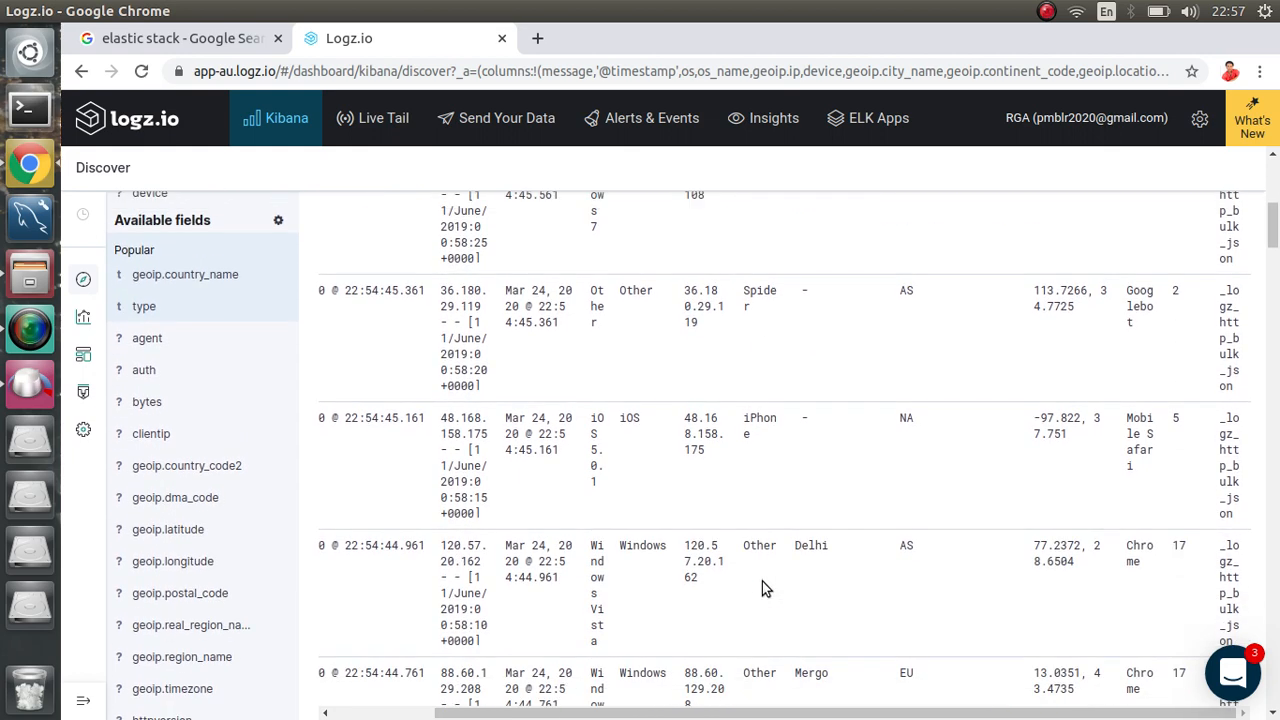
scroll(762, 585, up, 3)
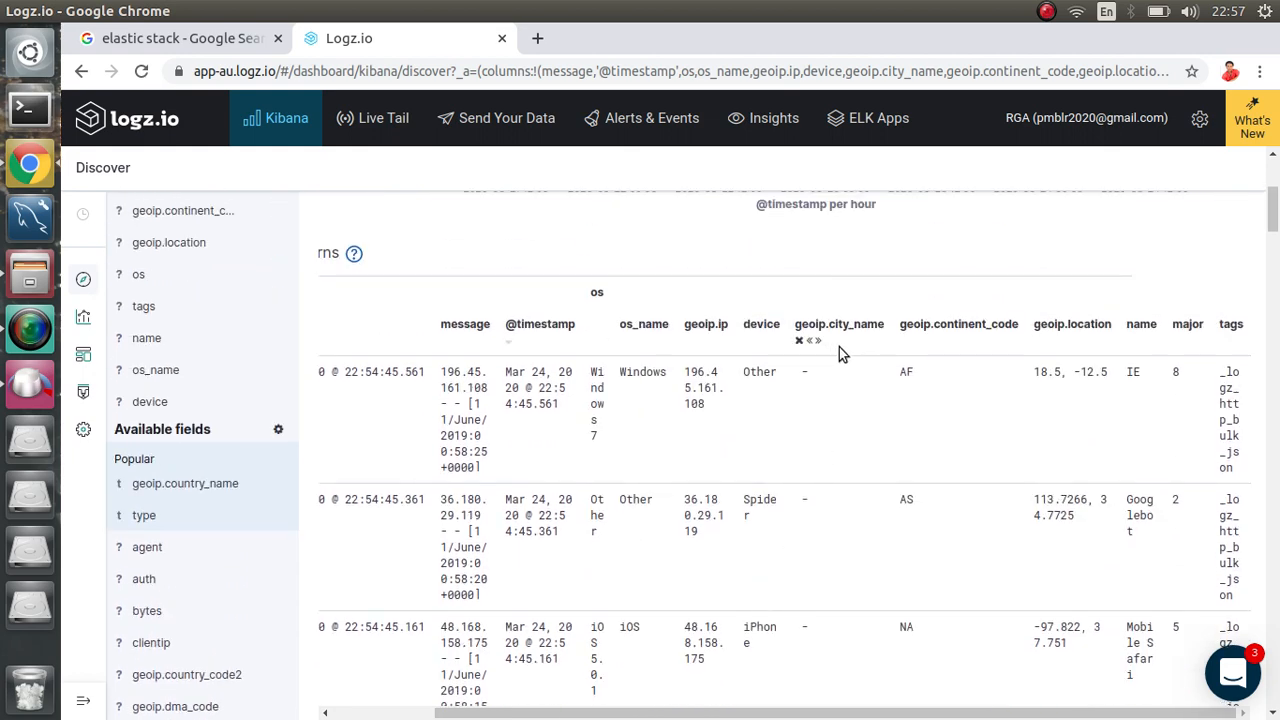
scroll(830, 405, down, 7)
scroll(826, 470, up, 1)
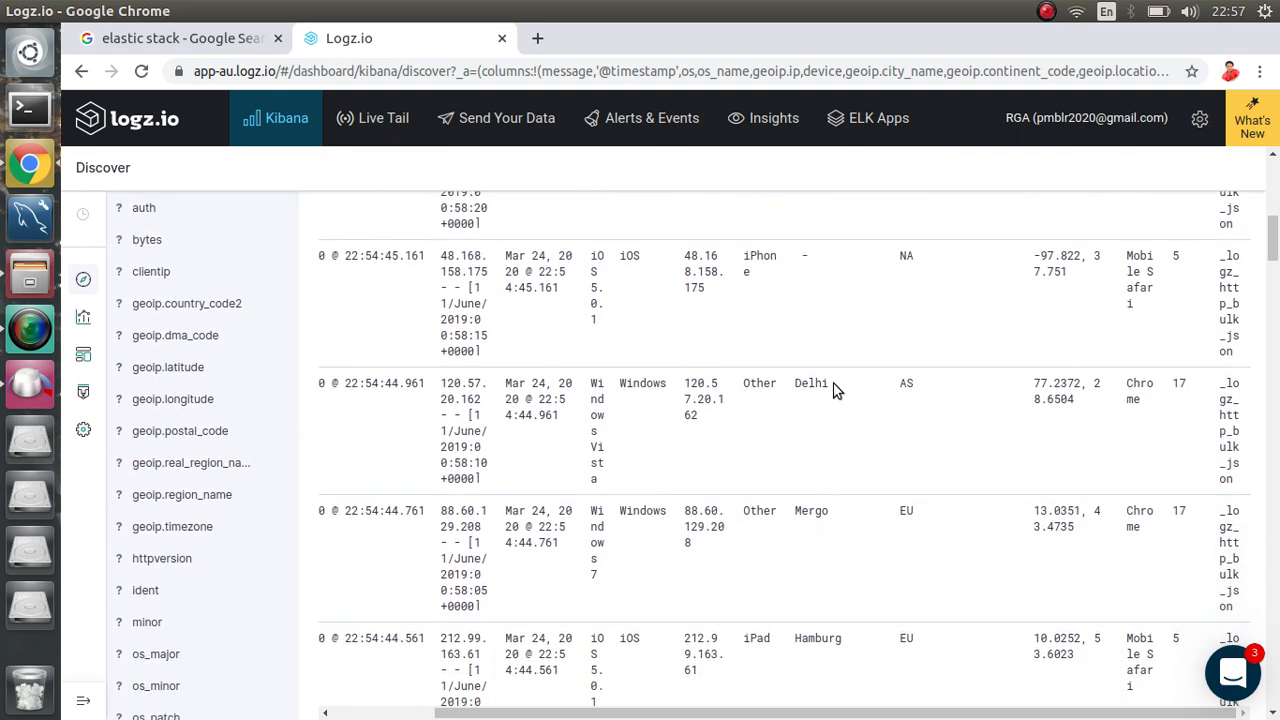
scroll(830, 530, down, 5)
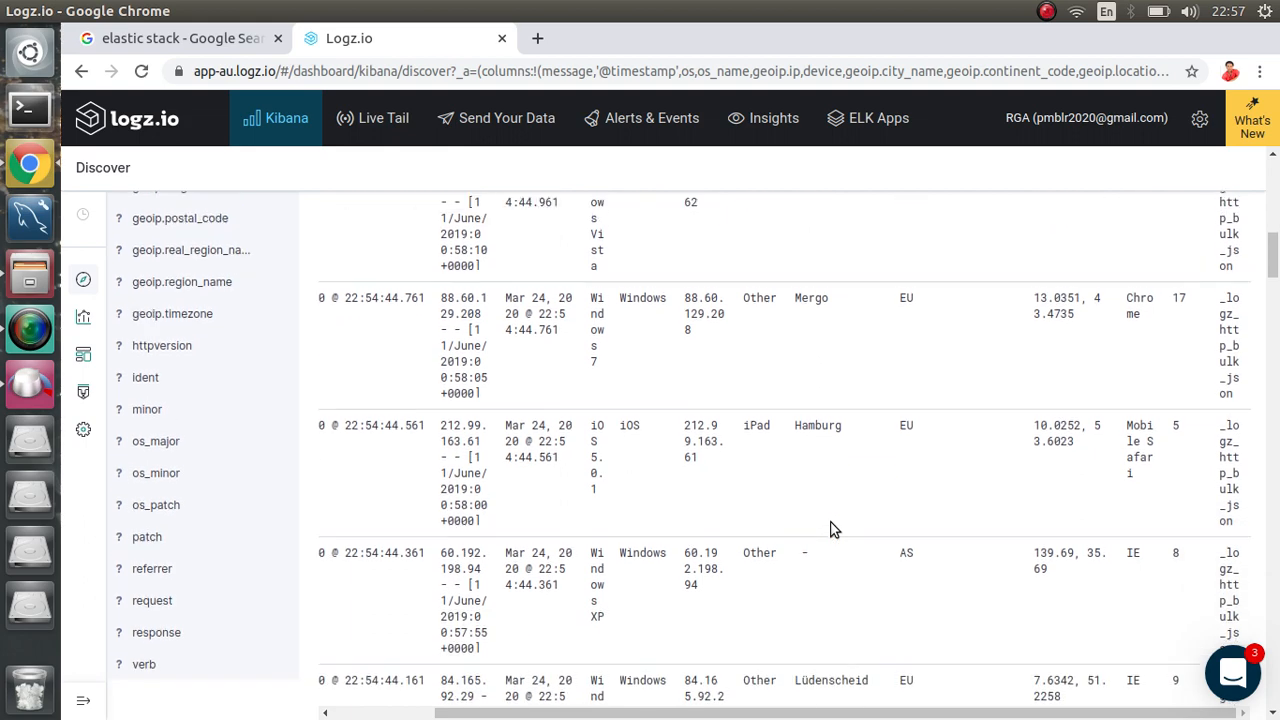
scroll(830, 530, up, 11)
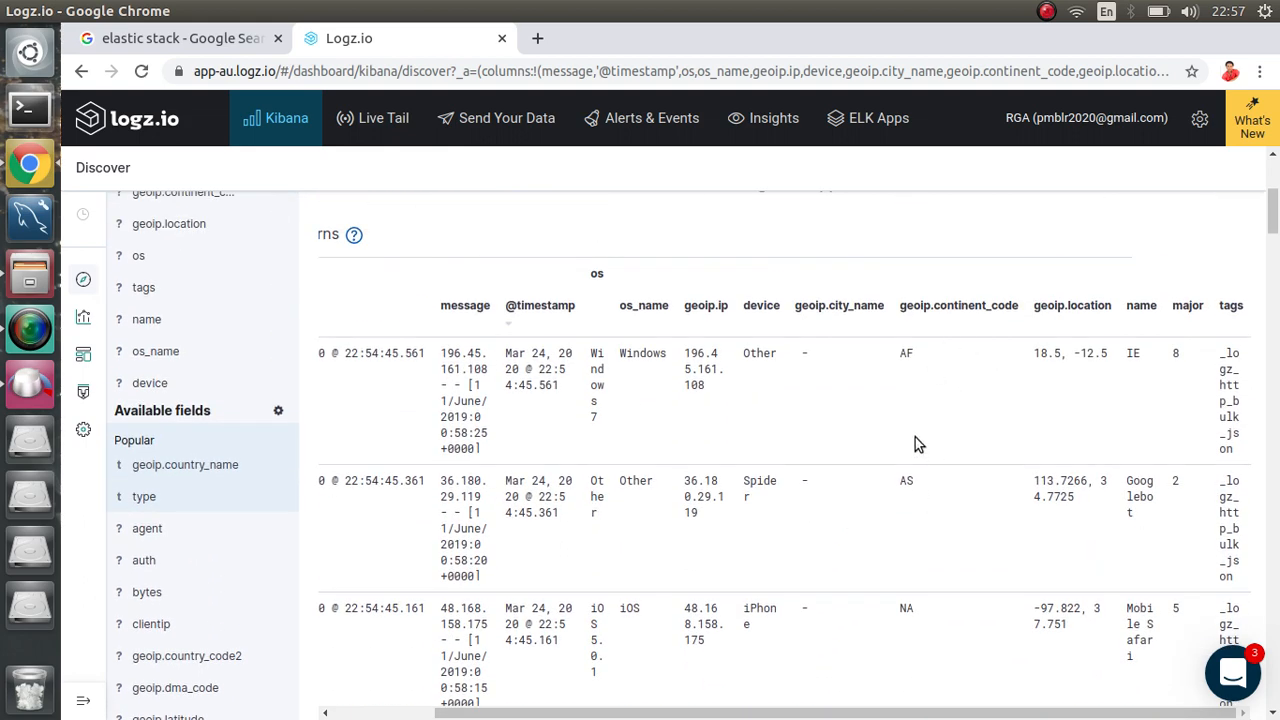
scroll(921, 587, up, 3)
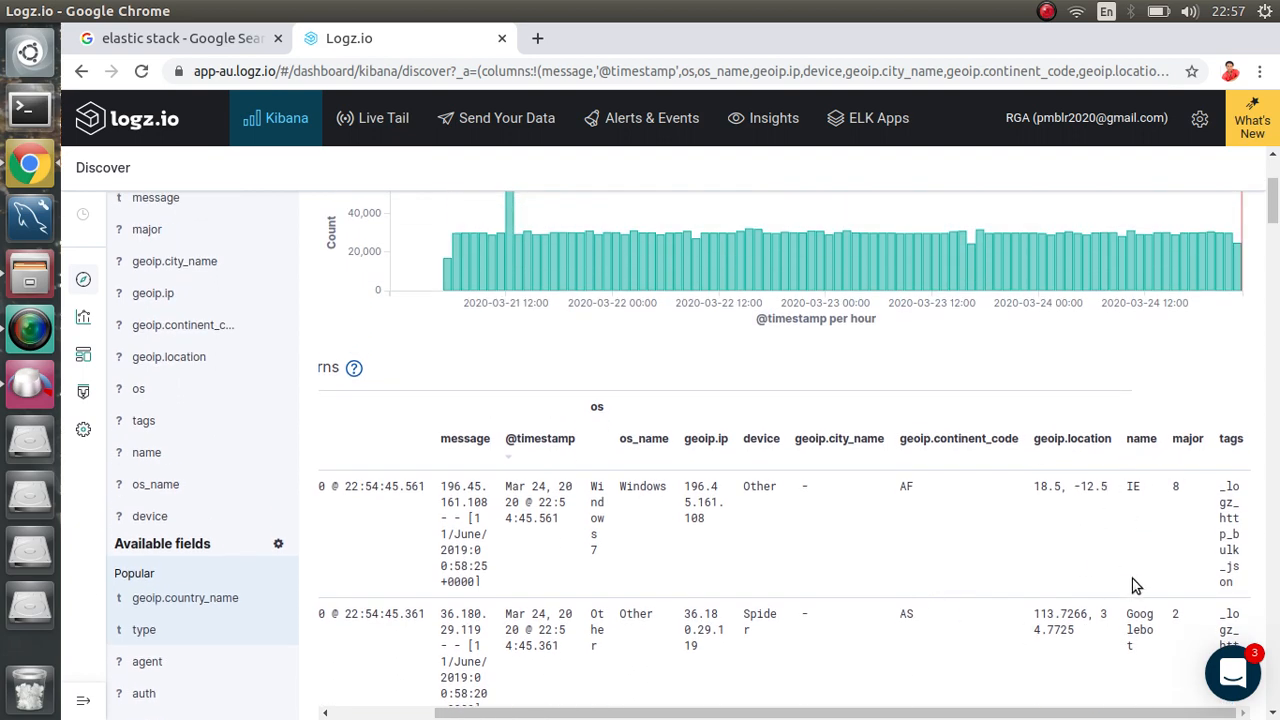
scroll(1135, 585, down, 5)
scroll(1135, 585, up, 5)
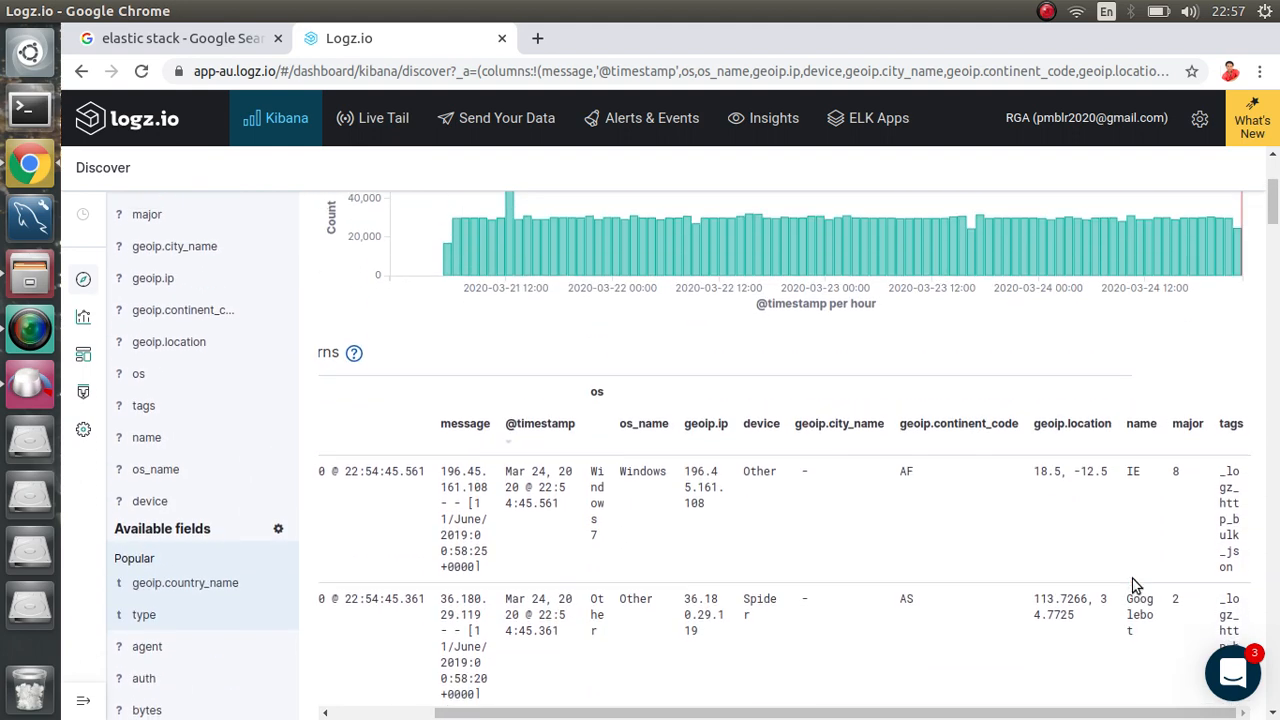
Step: Remove the name column from the log table
scroll(1135, 585, down, 1)
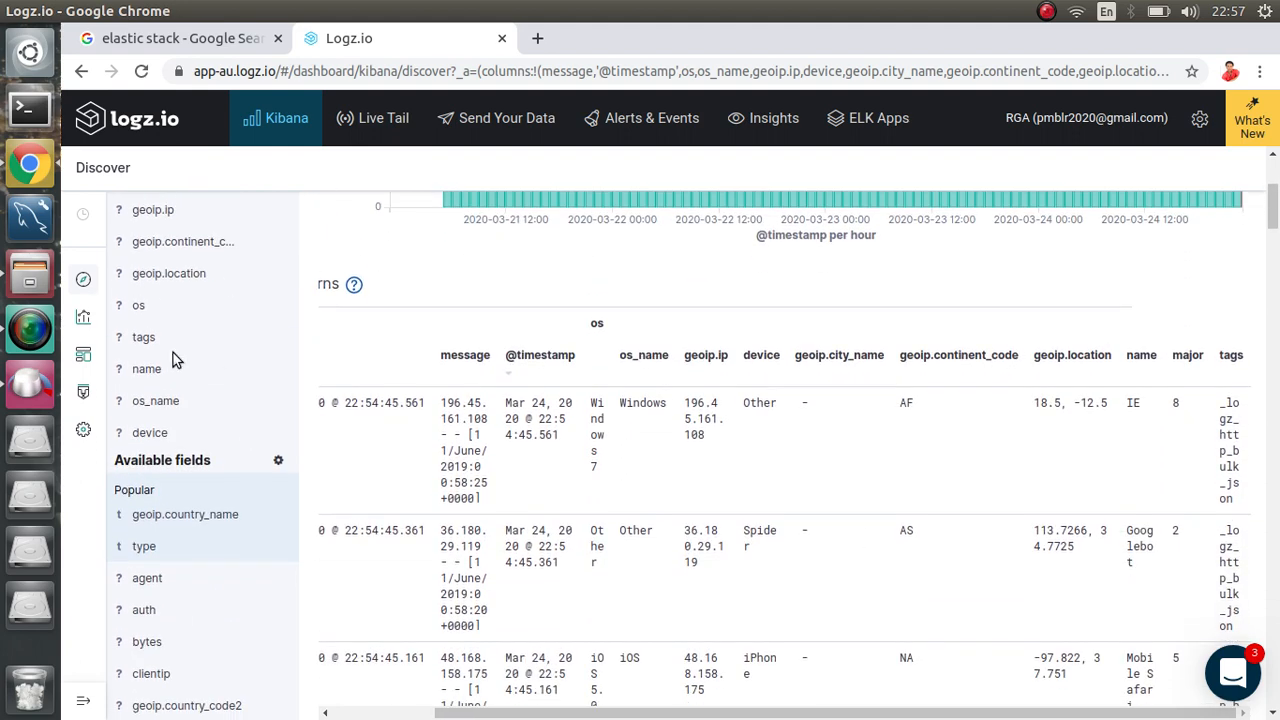
mouse_move(263, 382)
click(263, 380)
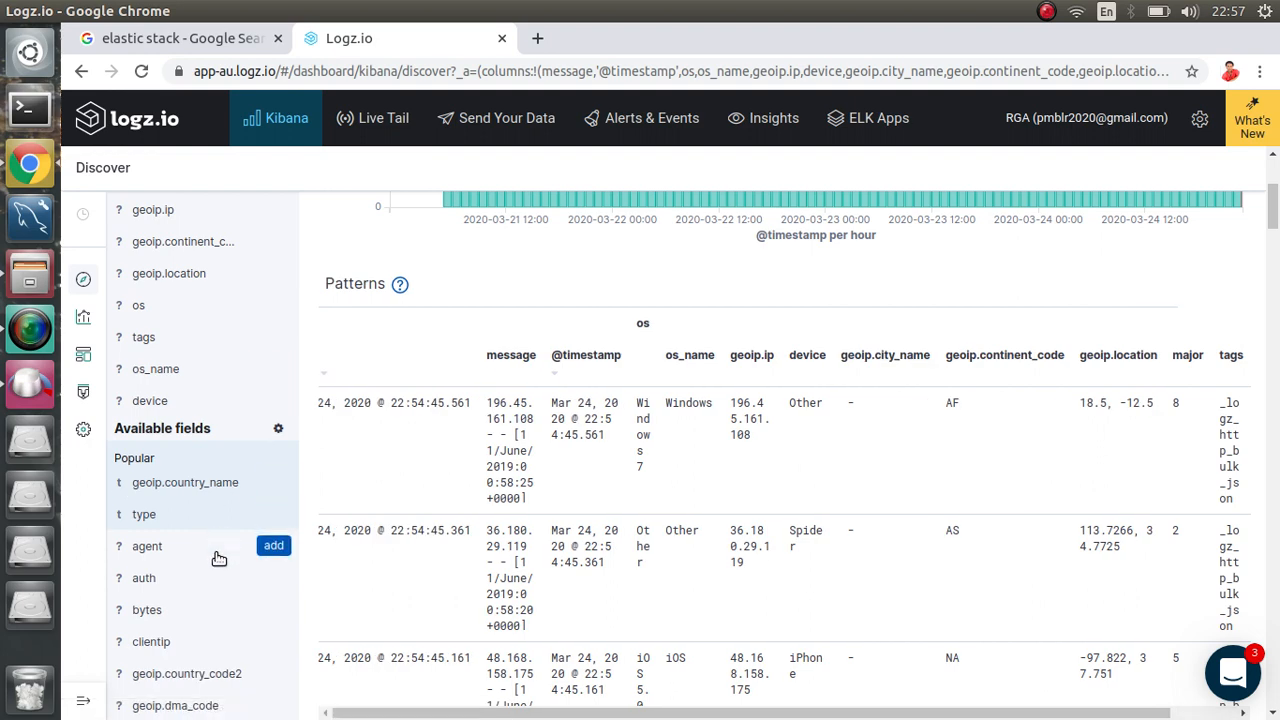
Step: Add auth, type, agent, geoip.country_name, geoip.country_code2, geoip.timezone and geoip.region_name columns
scroll(218, 558, down, 3)
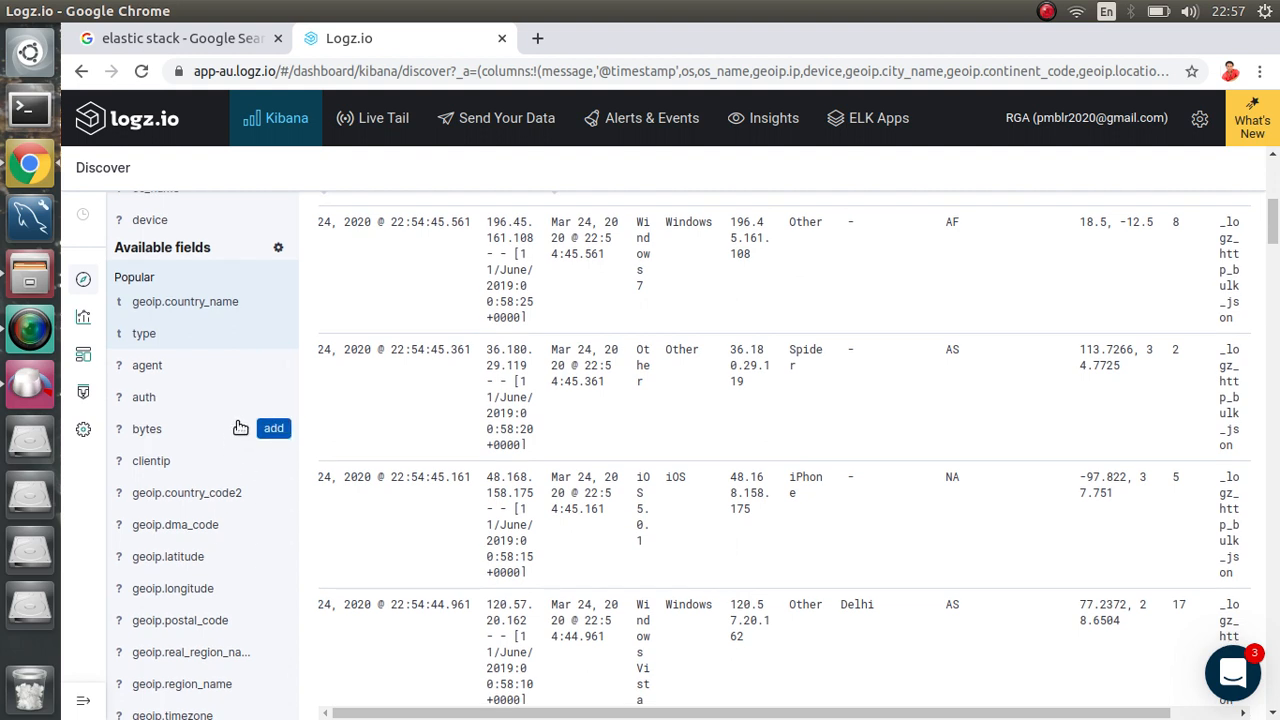
click(273, 398)
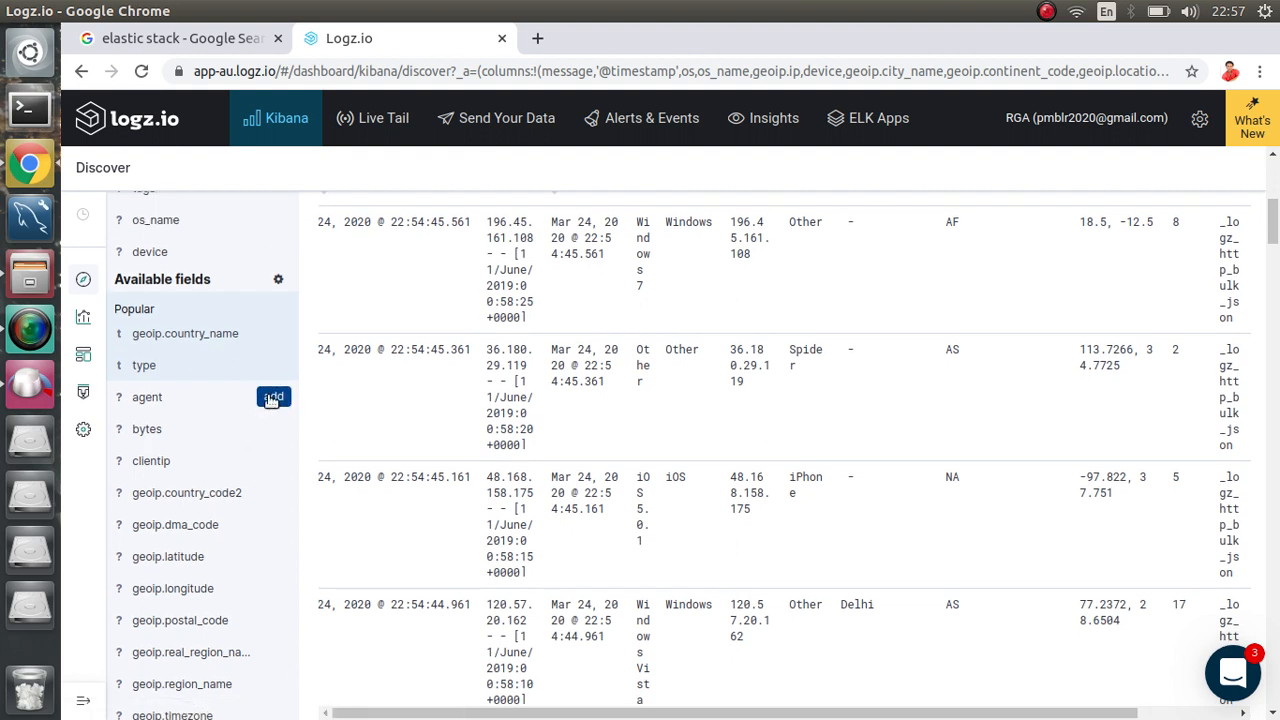
click(273, 367)
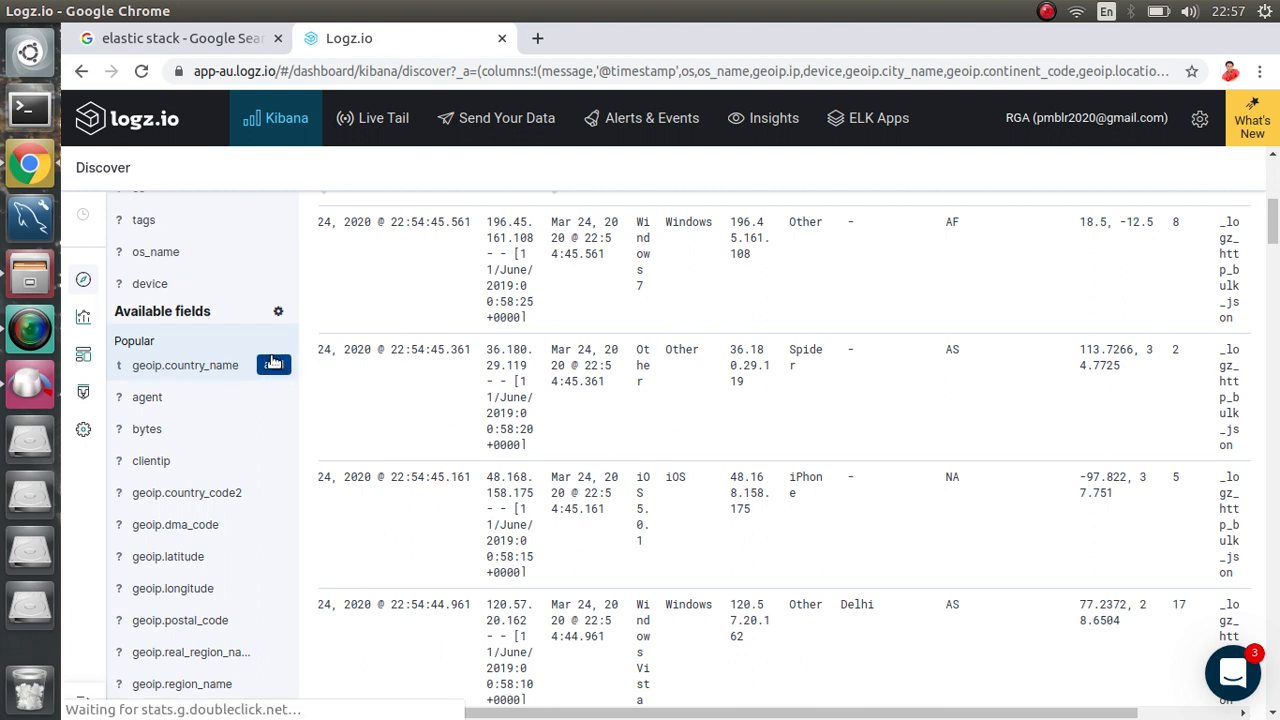
click(276, 358)
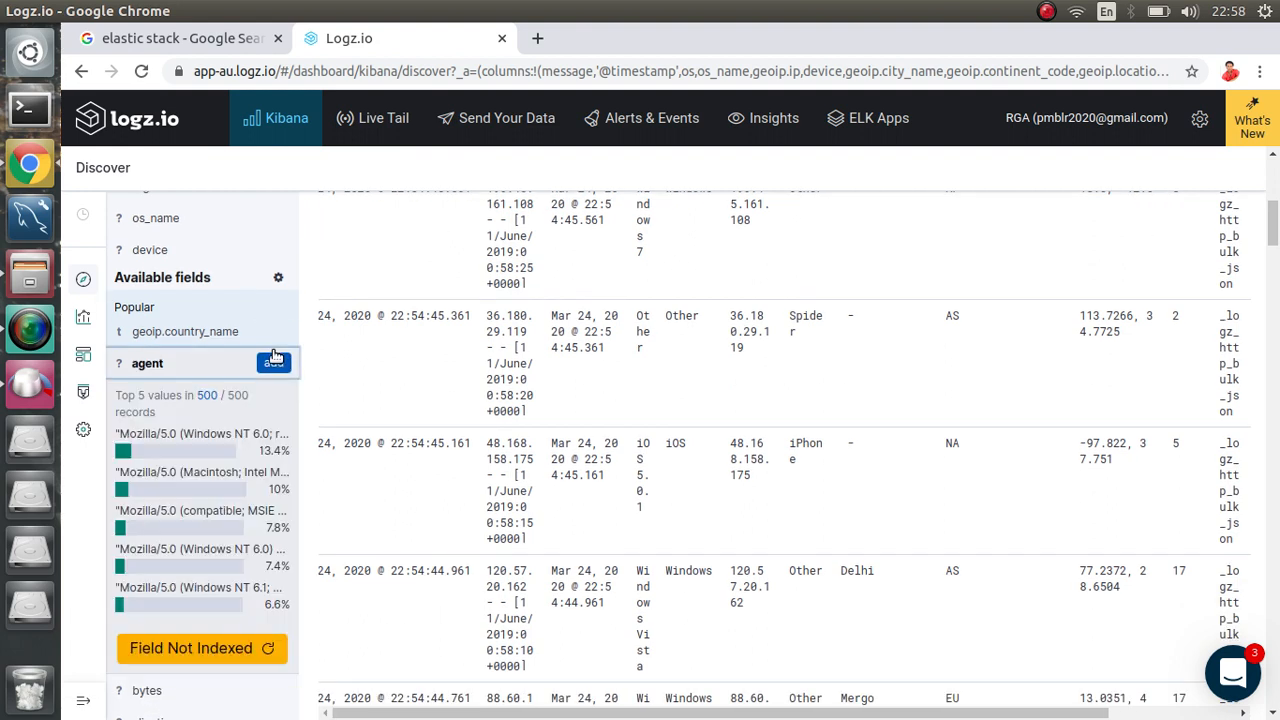
click(274, 362)
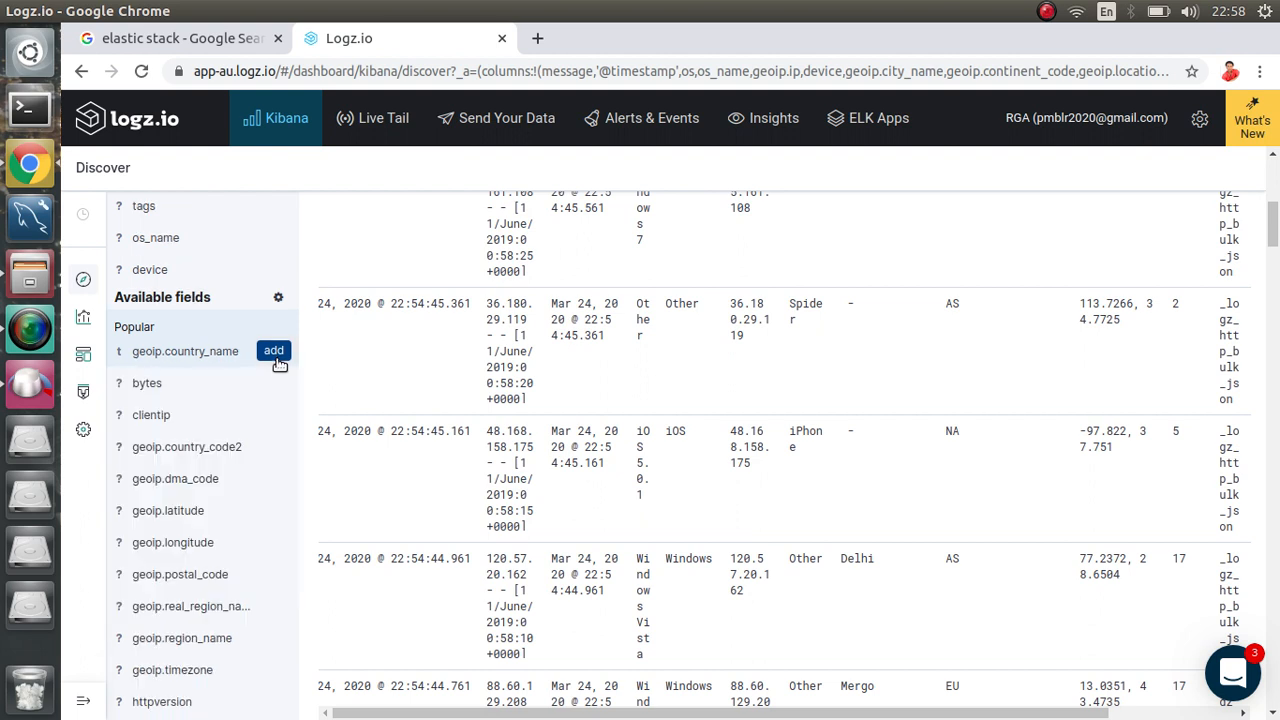
click(275, 354)
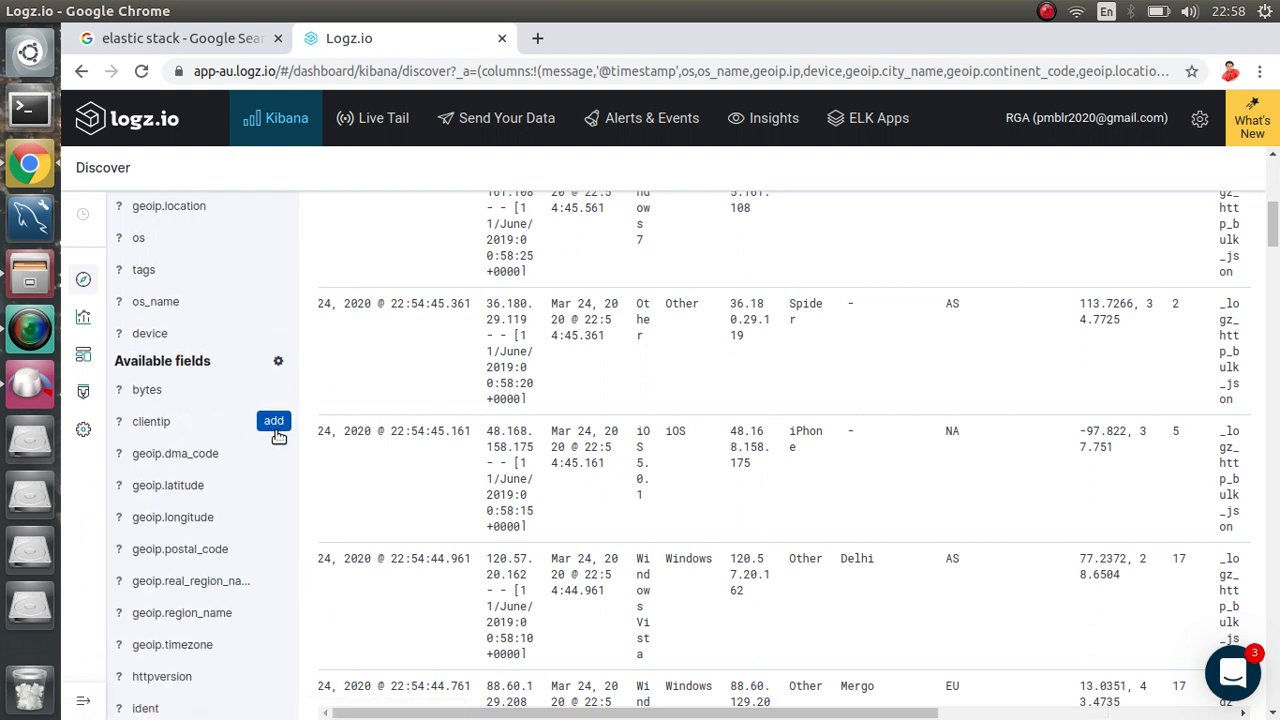
click(273, 420)
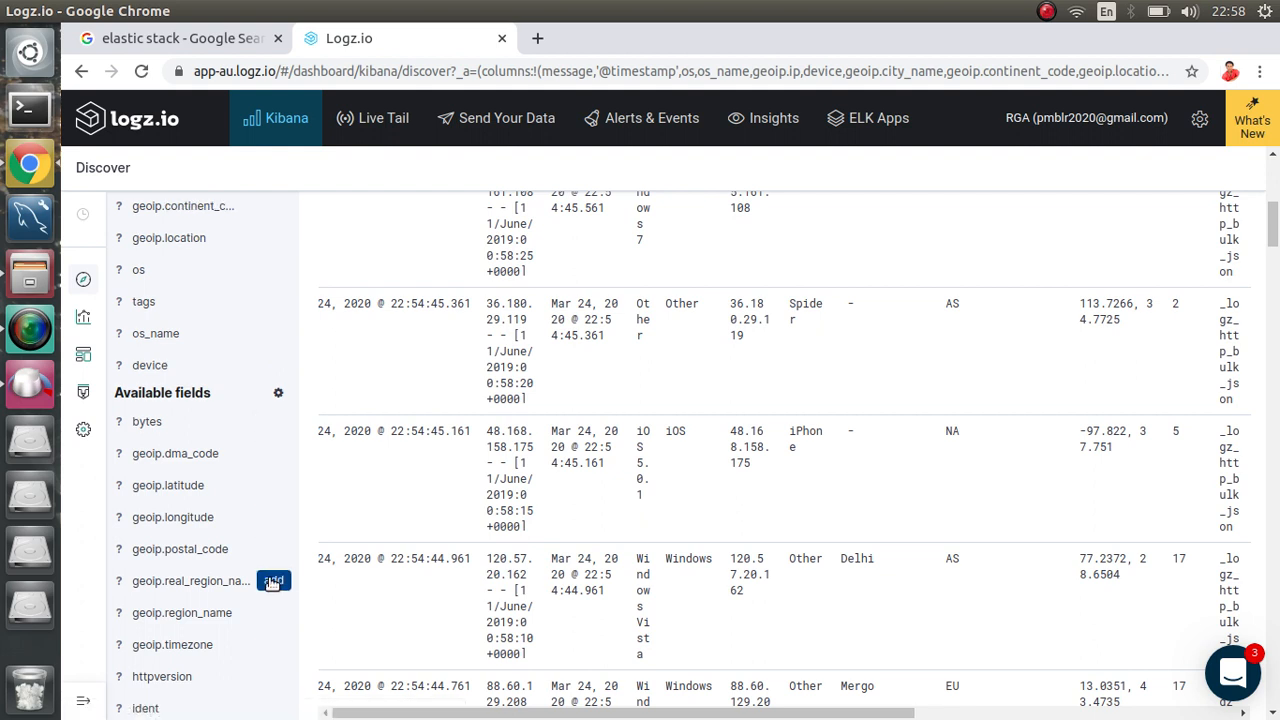
click(272, 645)
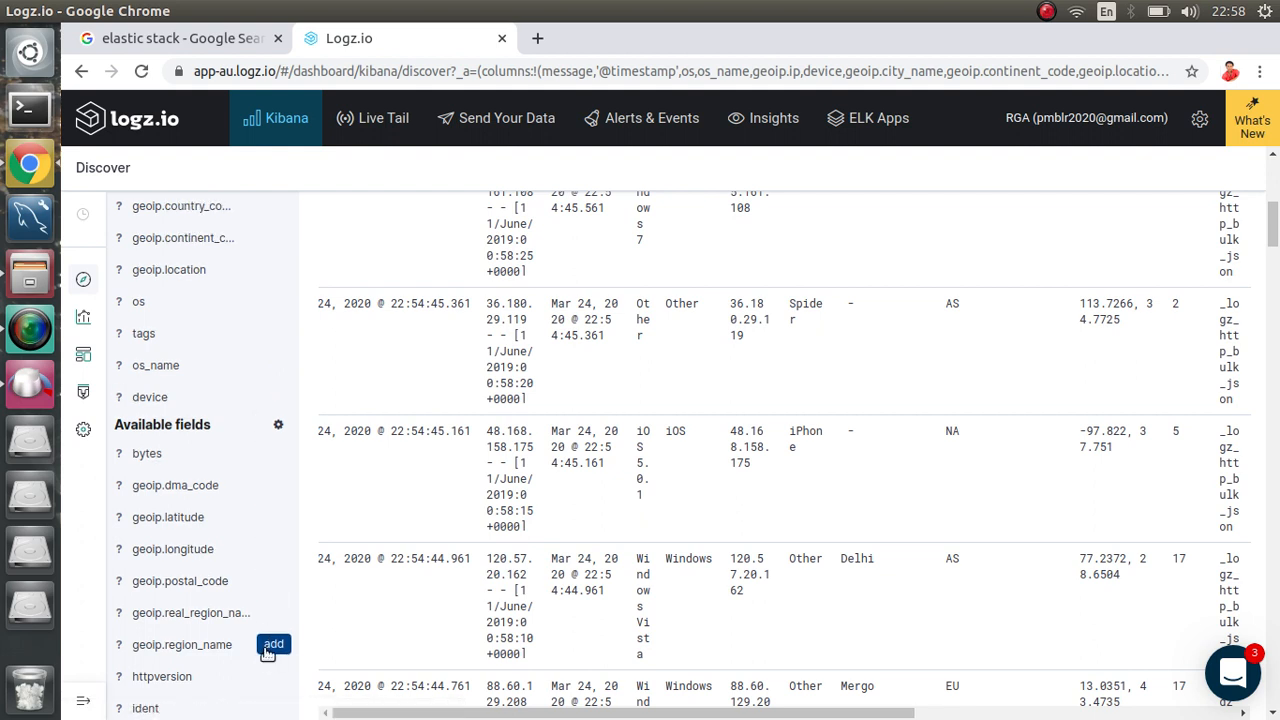
click(274, 645)
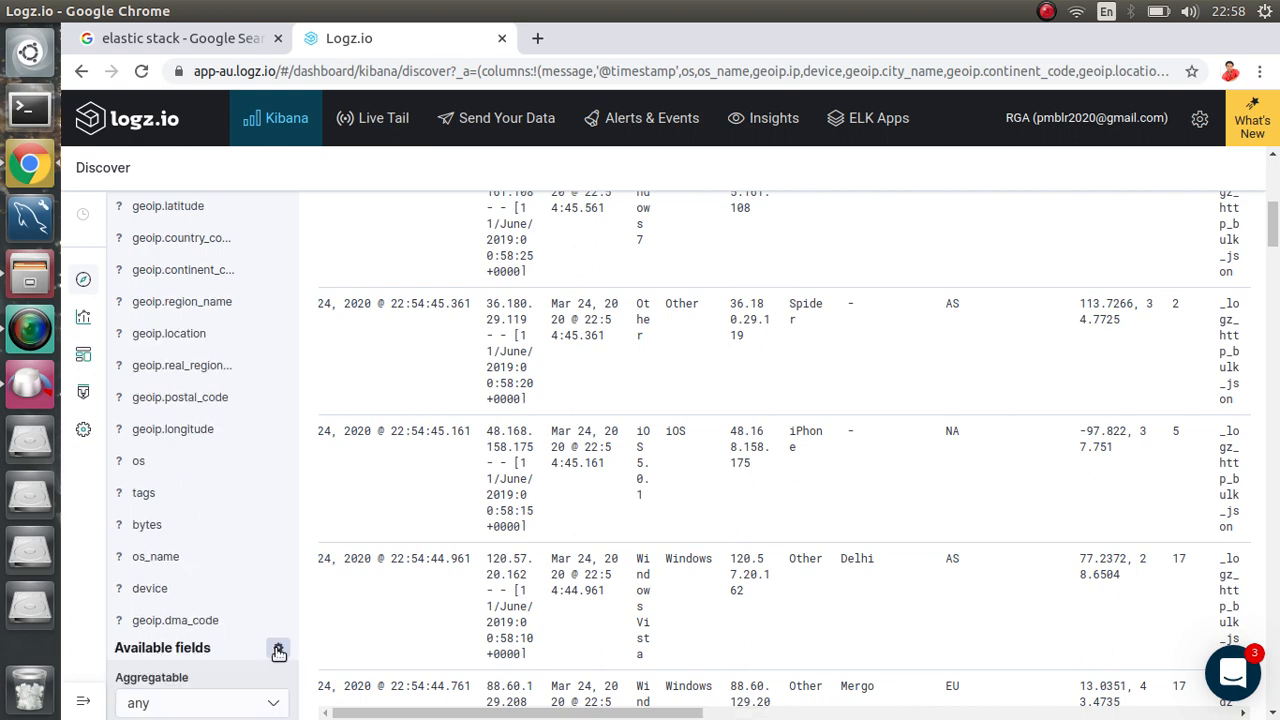
Step: Add response, verb, os_patch, patch, referrer and request as table columns
scroll(262, 545, down, 5)
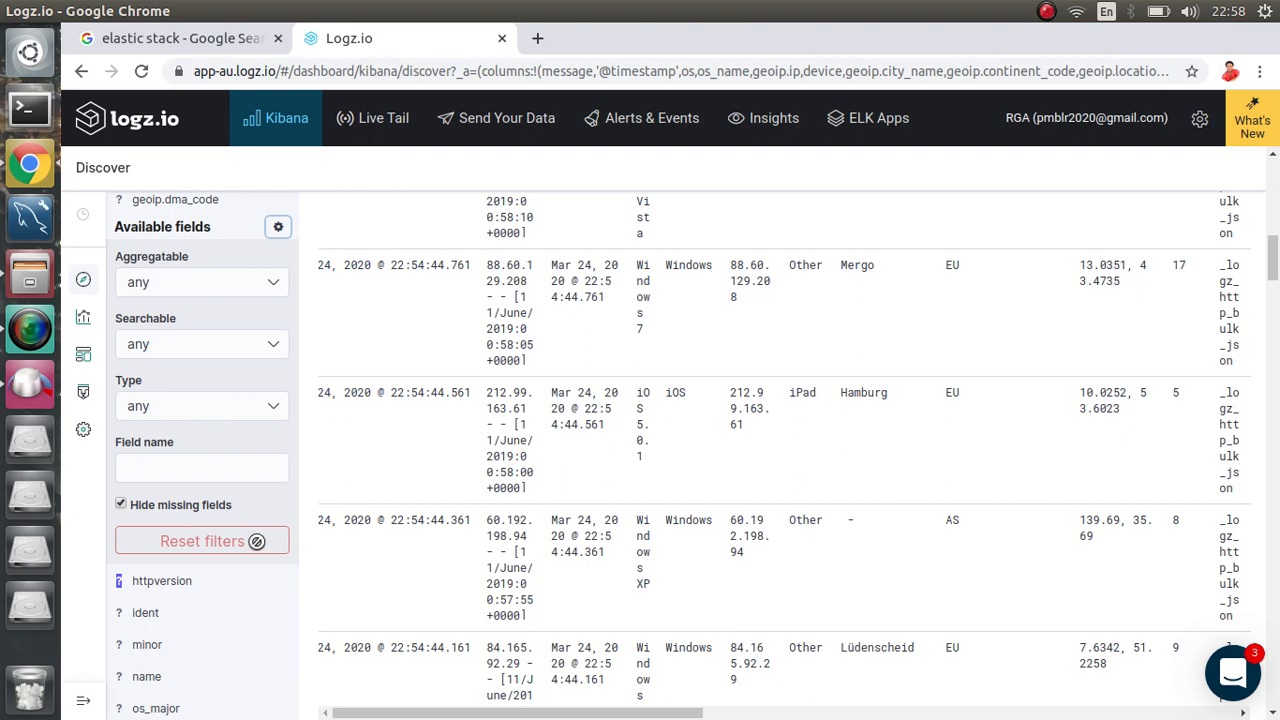
scroll(251, 600, down, 4)
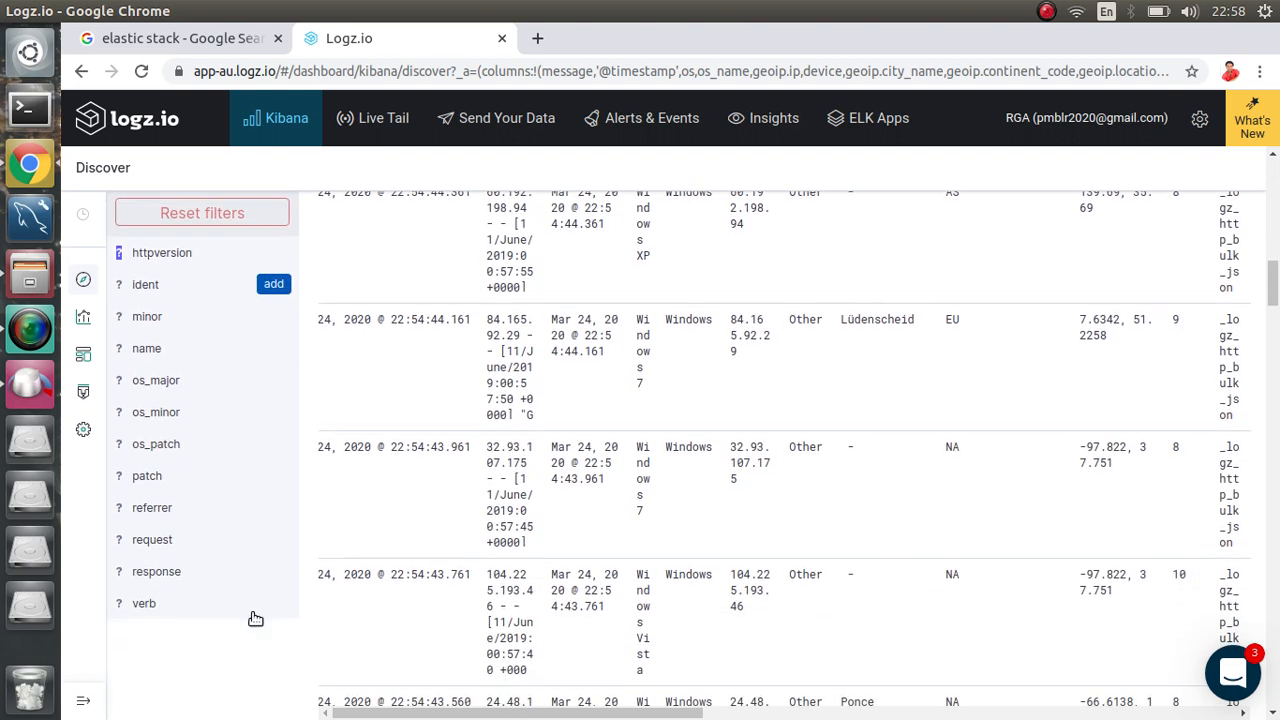
click(272, 572)
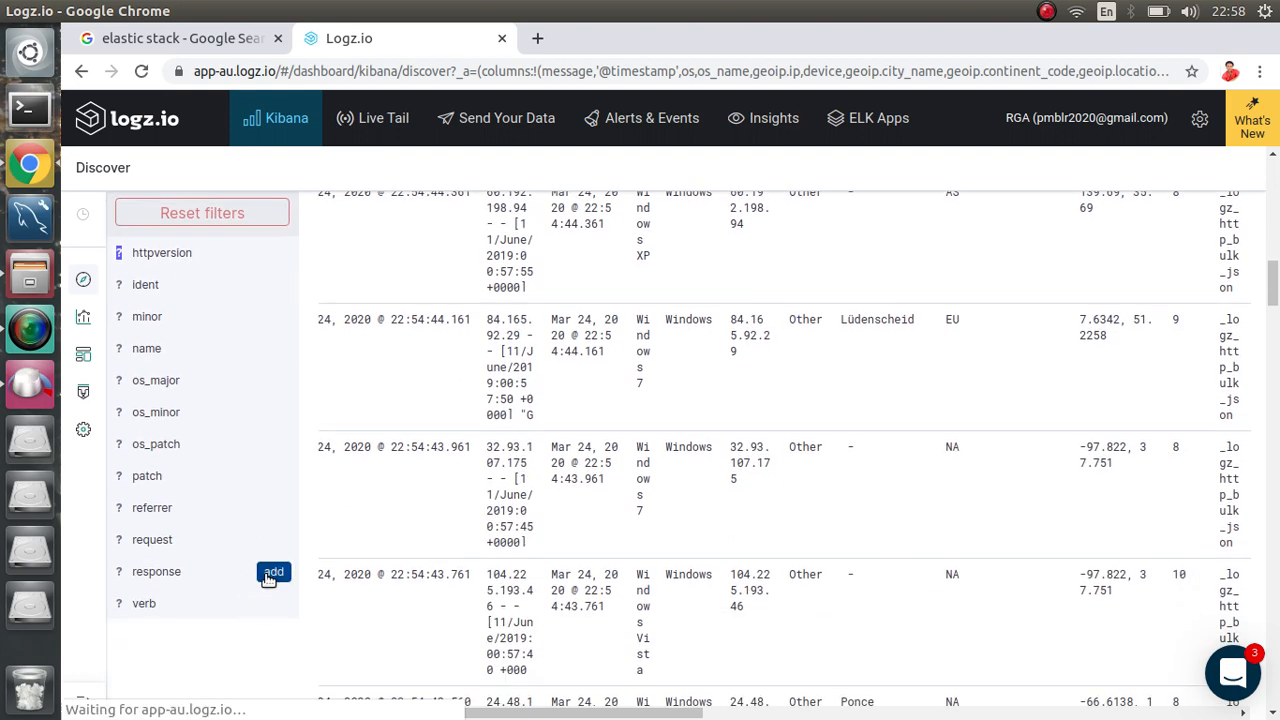
click(272, 572)
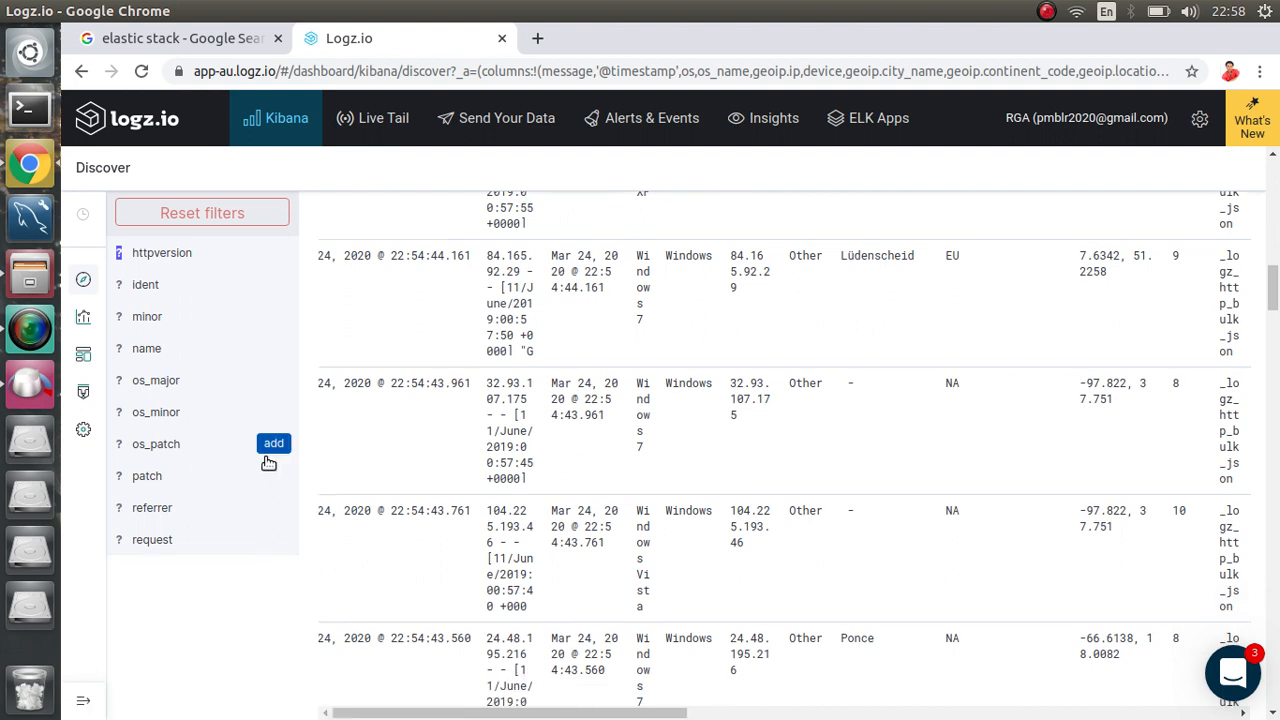
click(268, 459)
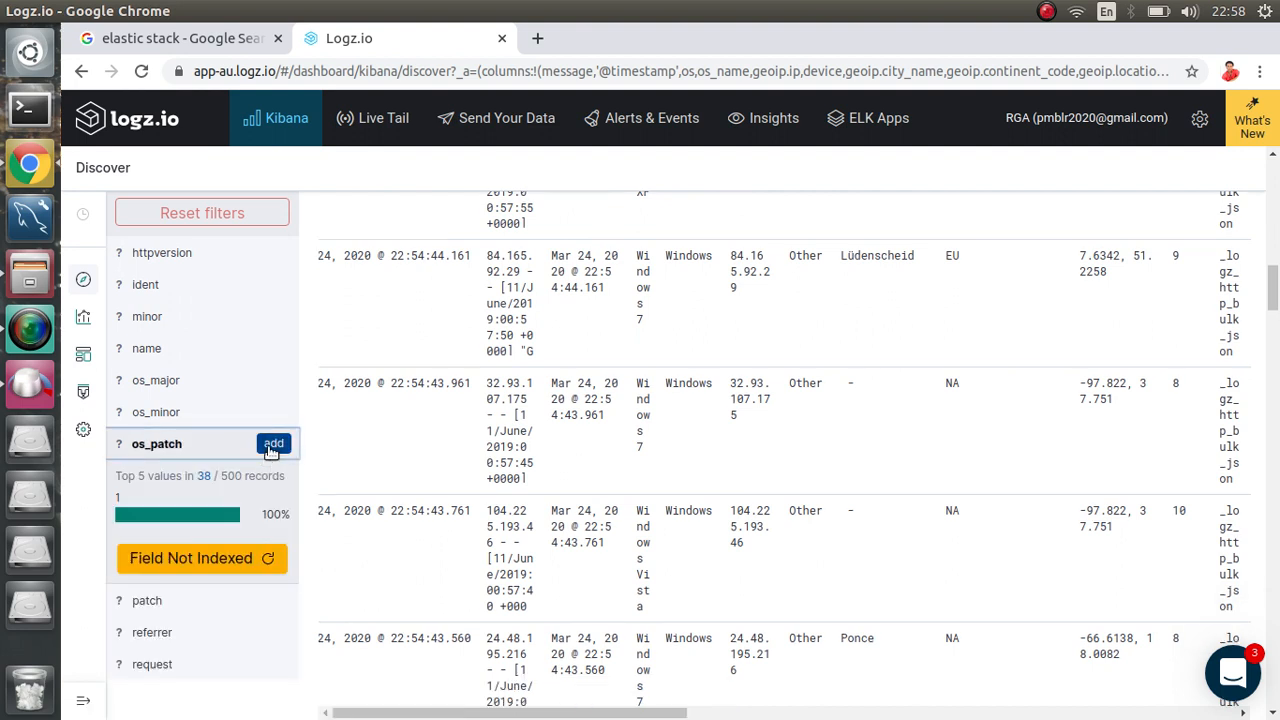
click(272, 446)
click(272, 446)
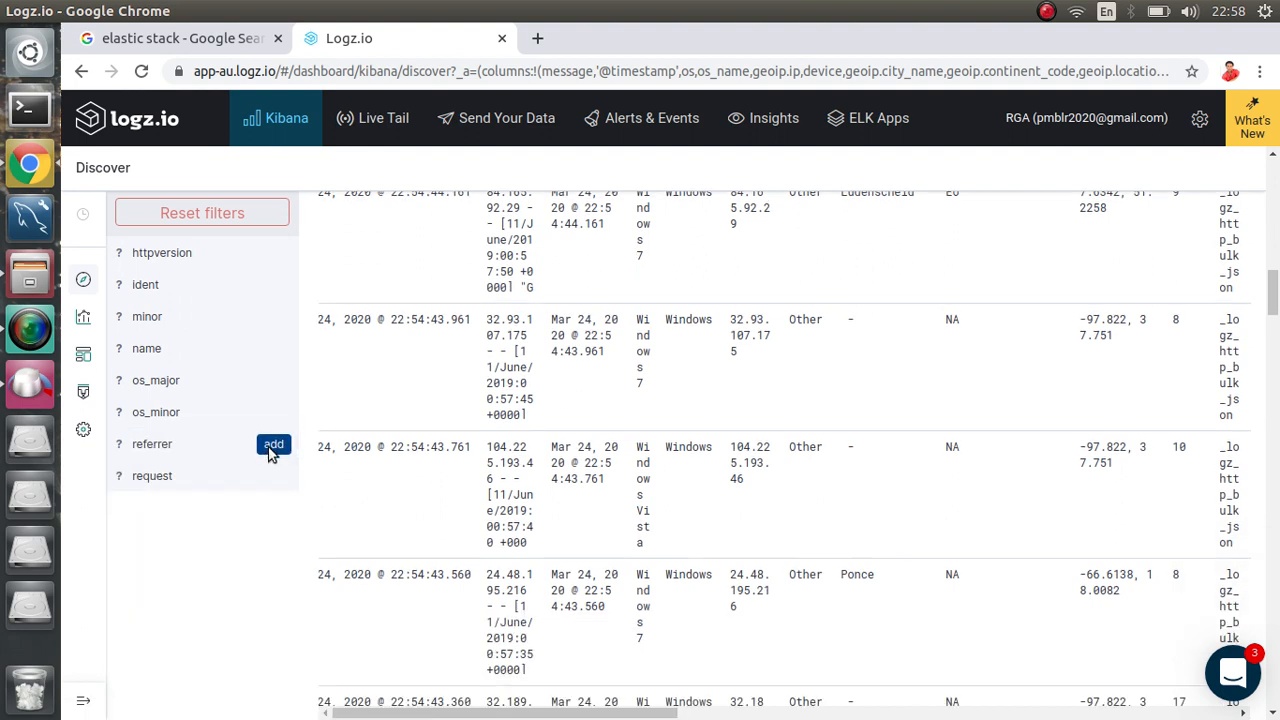
click(272, 446)
click(273, 444)
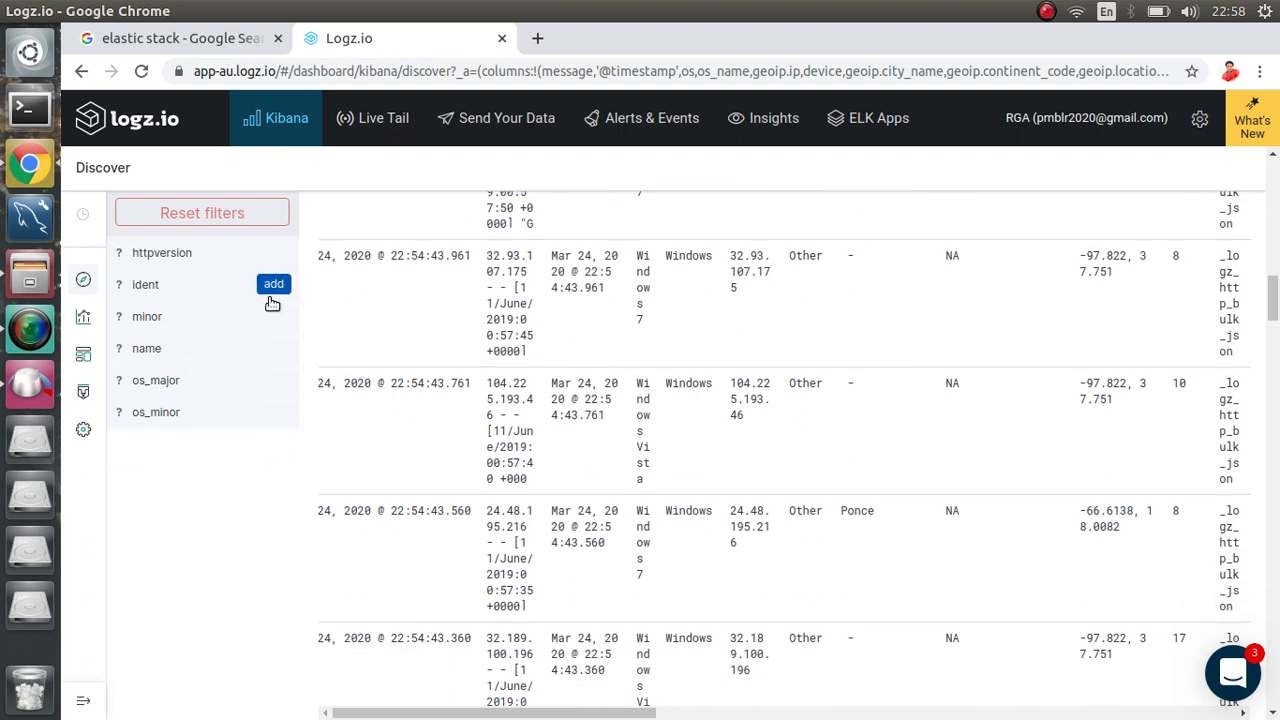
Step: Add ident, os_major, minor, name, os_minor and httpversion as table columns
click(271, 300)
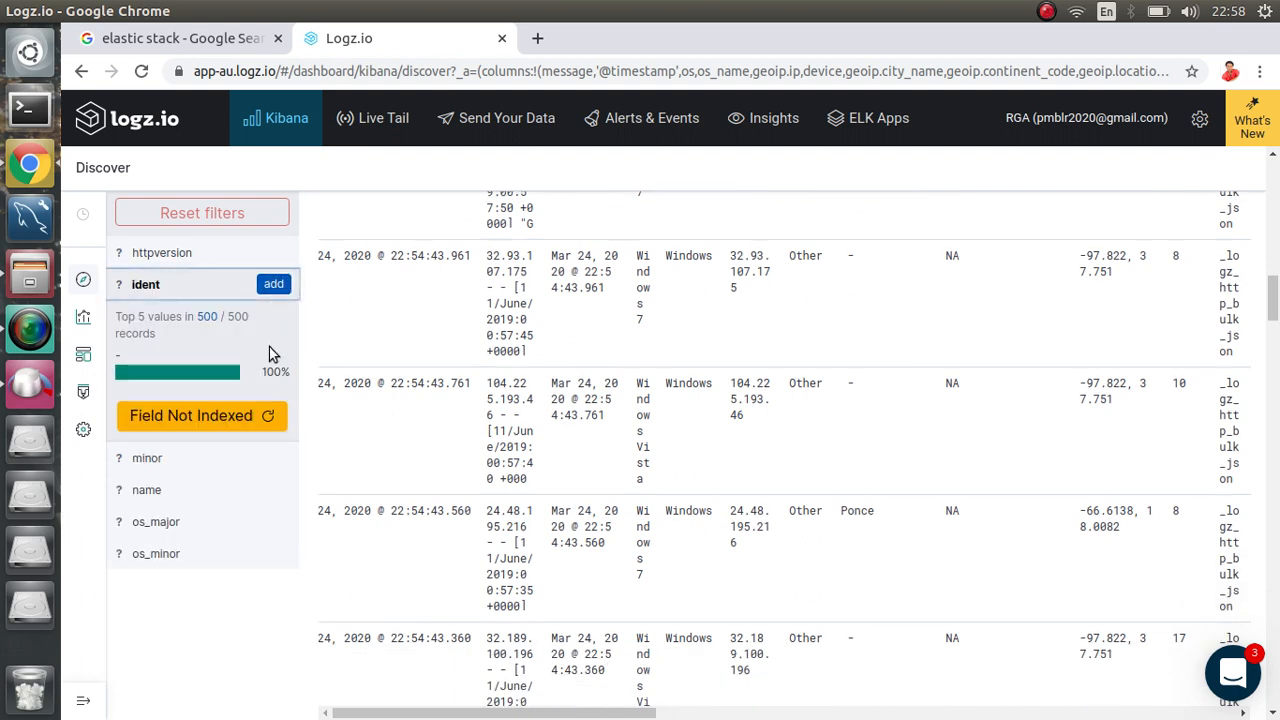
click(273, 286)
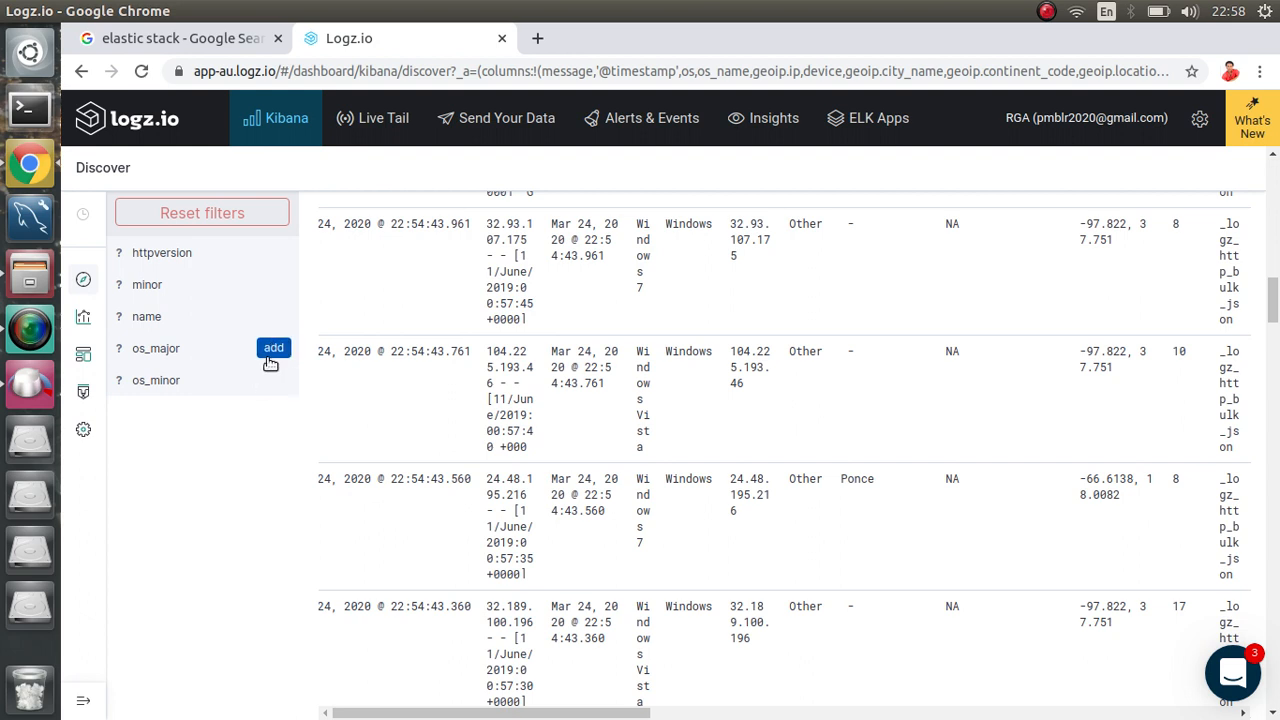
click(273, 350)
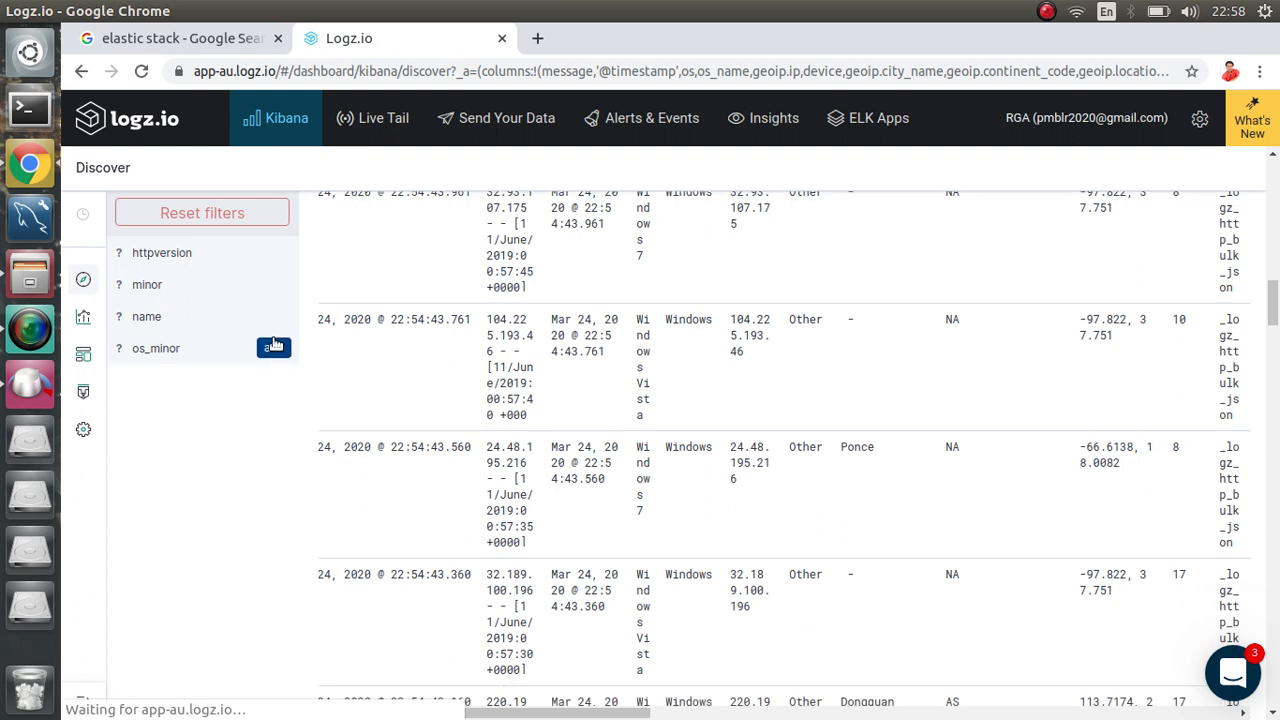
click(268, 343)
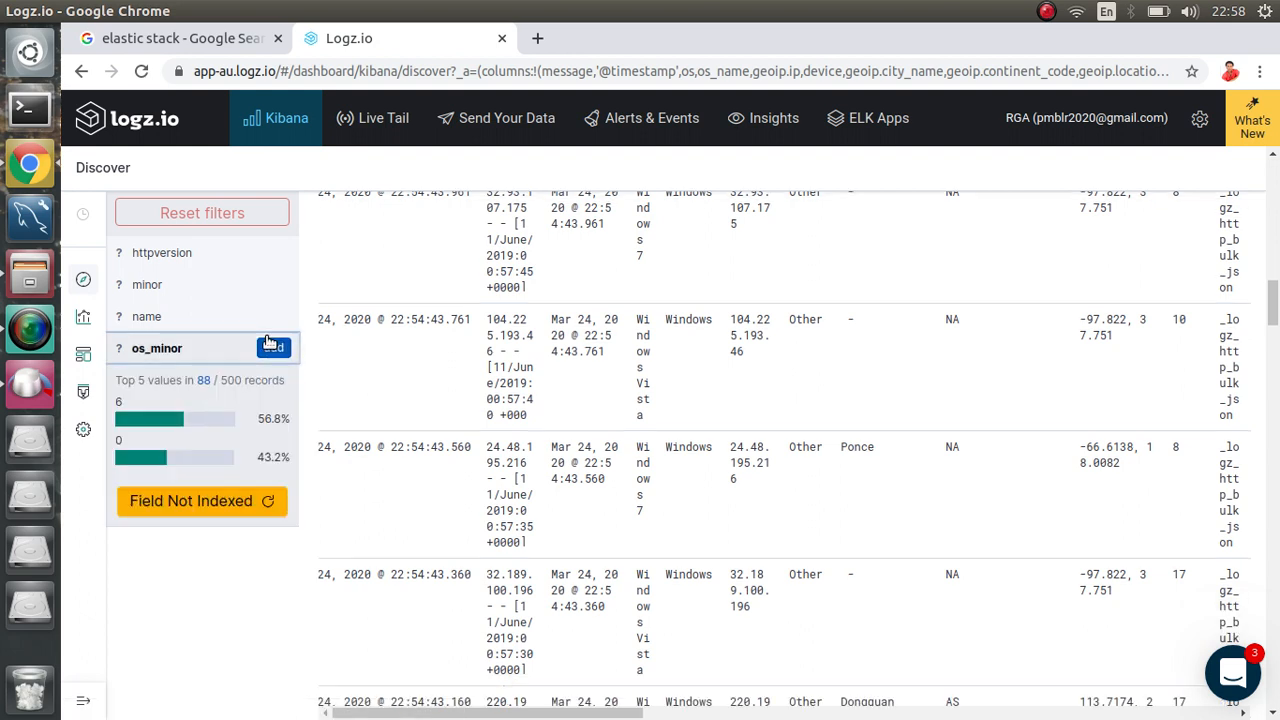
click(268, 343)
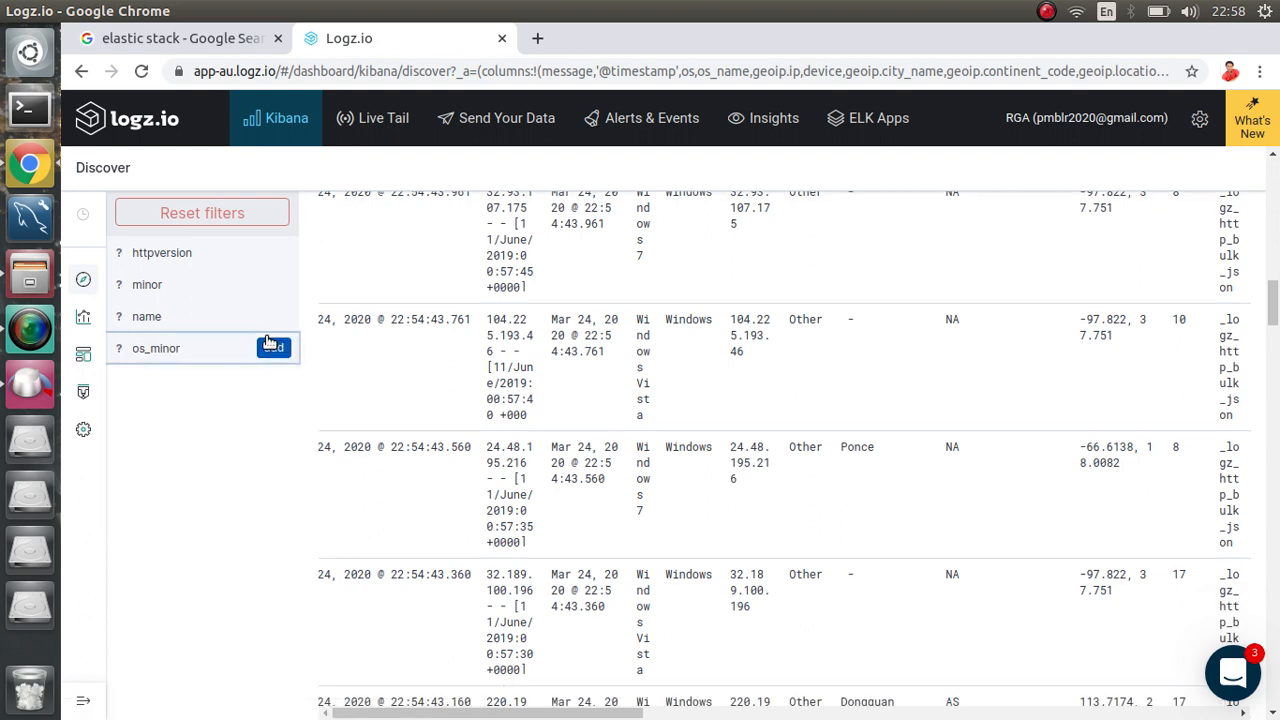
click(270, 285)
click(270, 285)
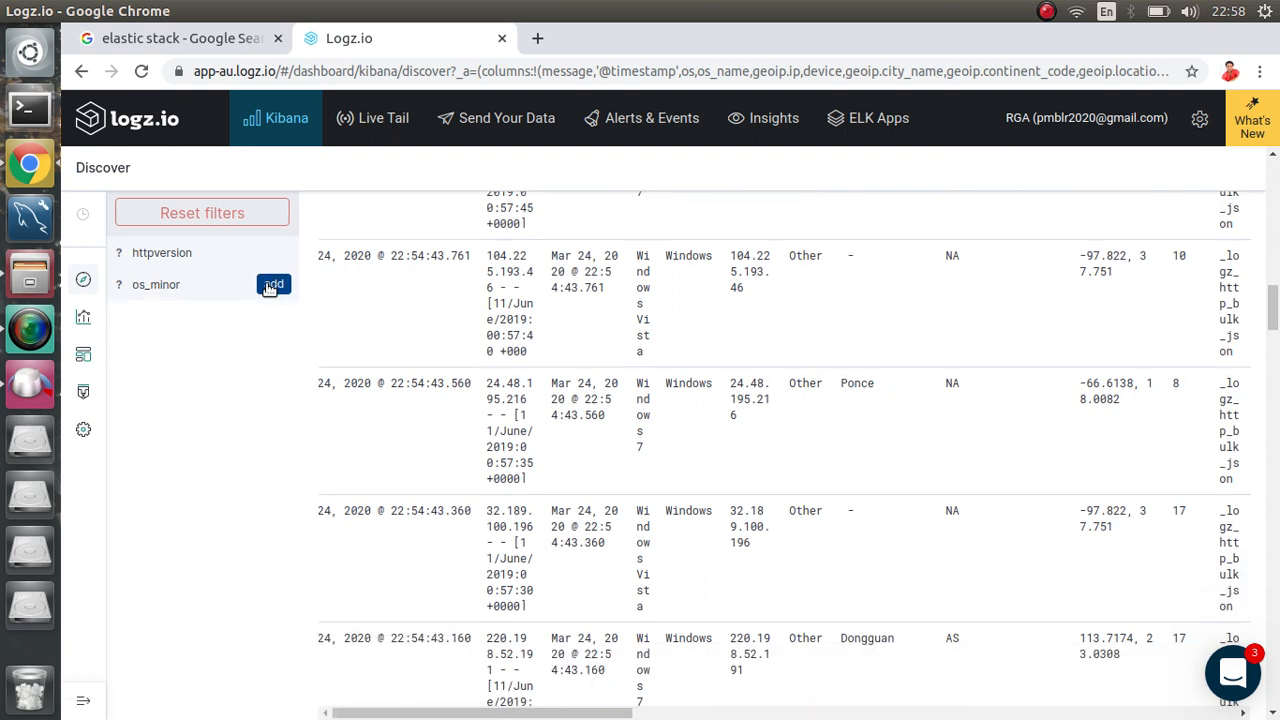
click(270, 285)
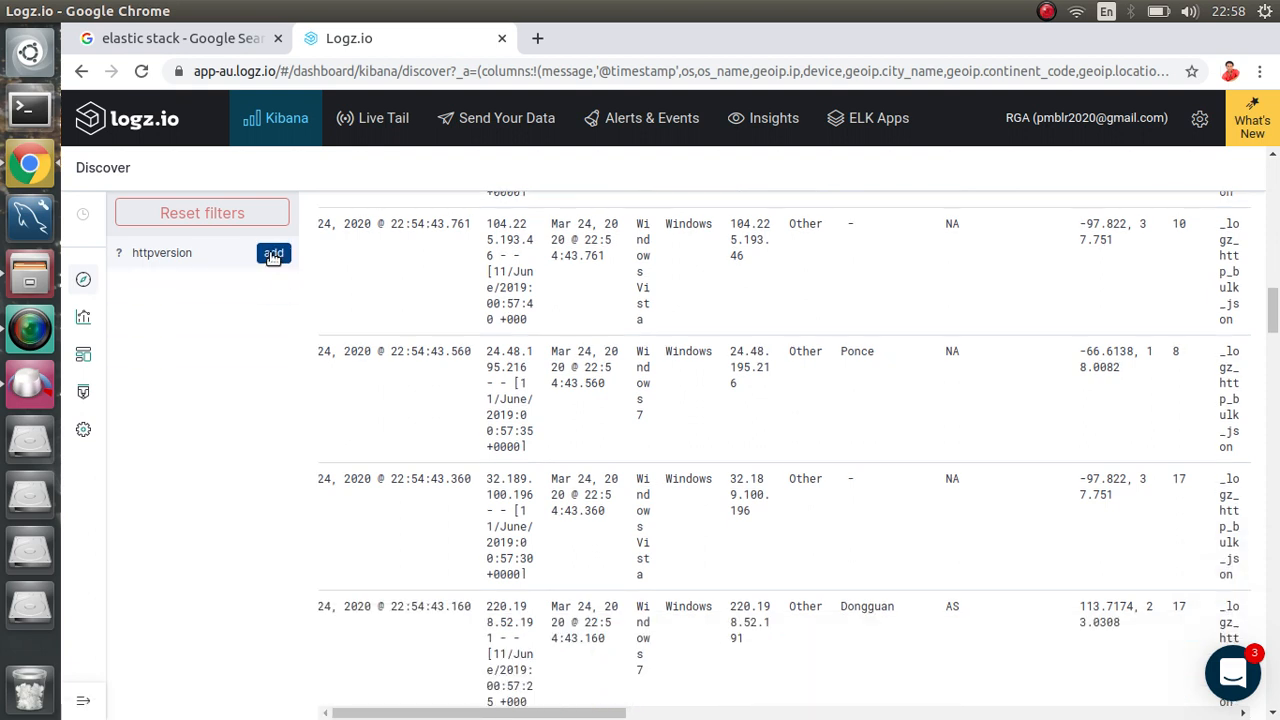
click(273, 256)
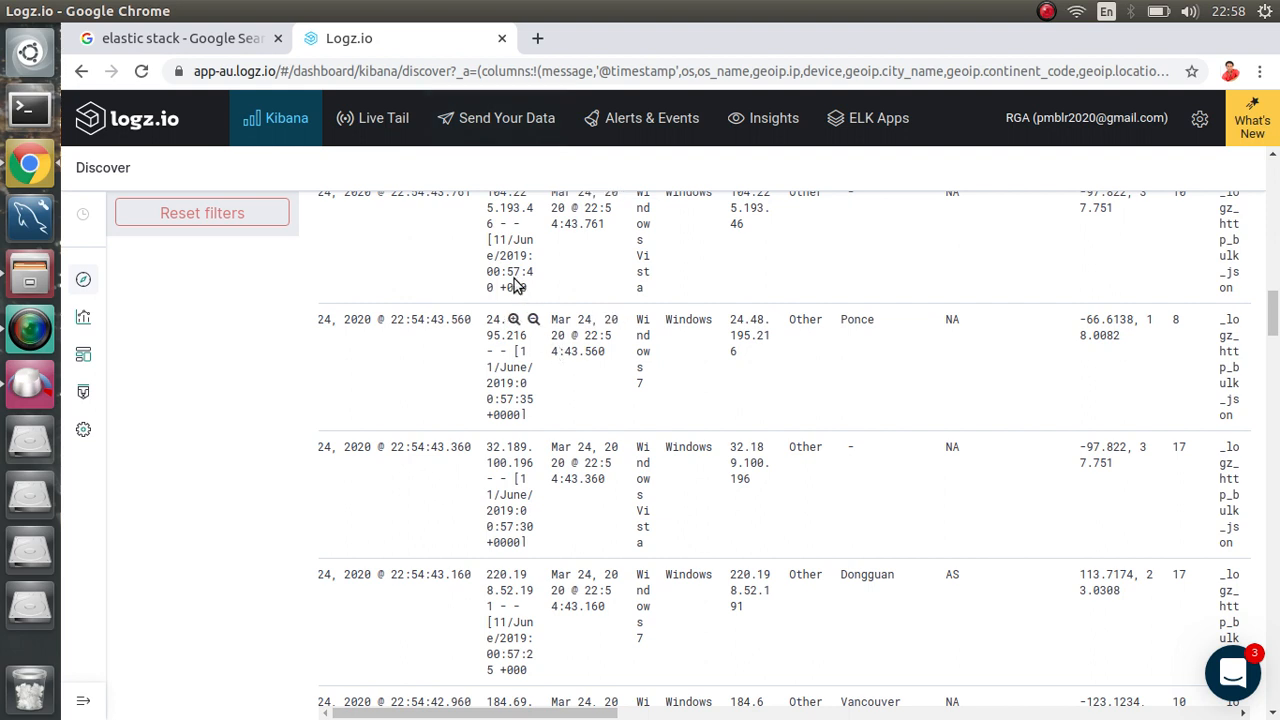
Step: Open the Discover page address in a new tab placed first, and close the elastic stack search tab
click(487, 71)
key(ctrl+c)
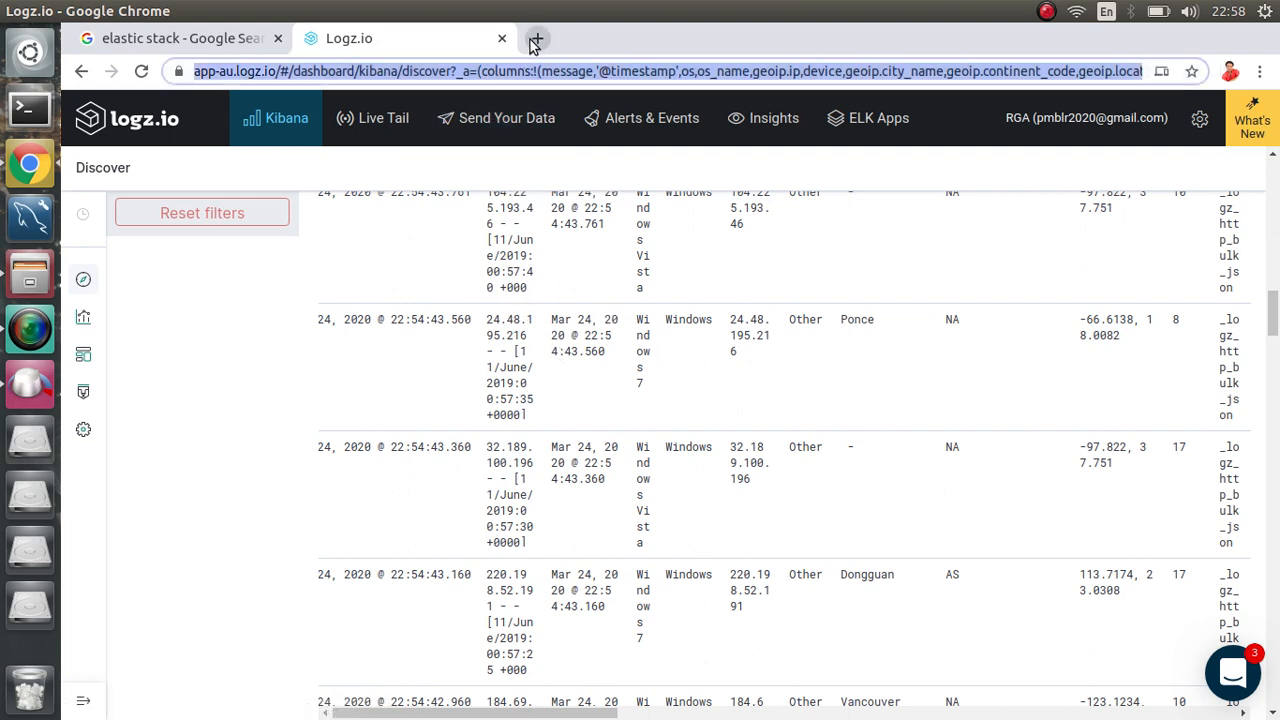
click(537, 38)
key(ctrl+v)
key(Return)
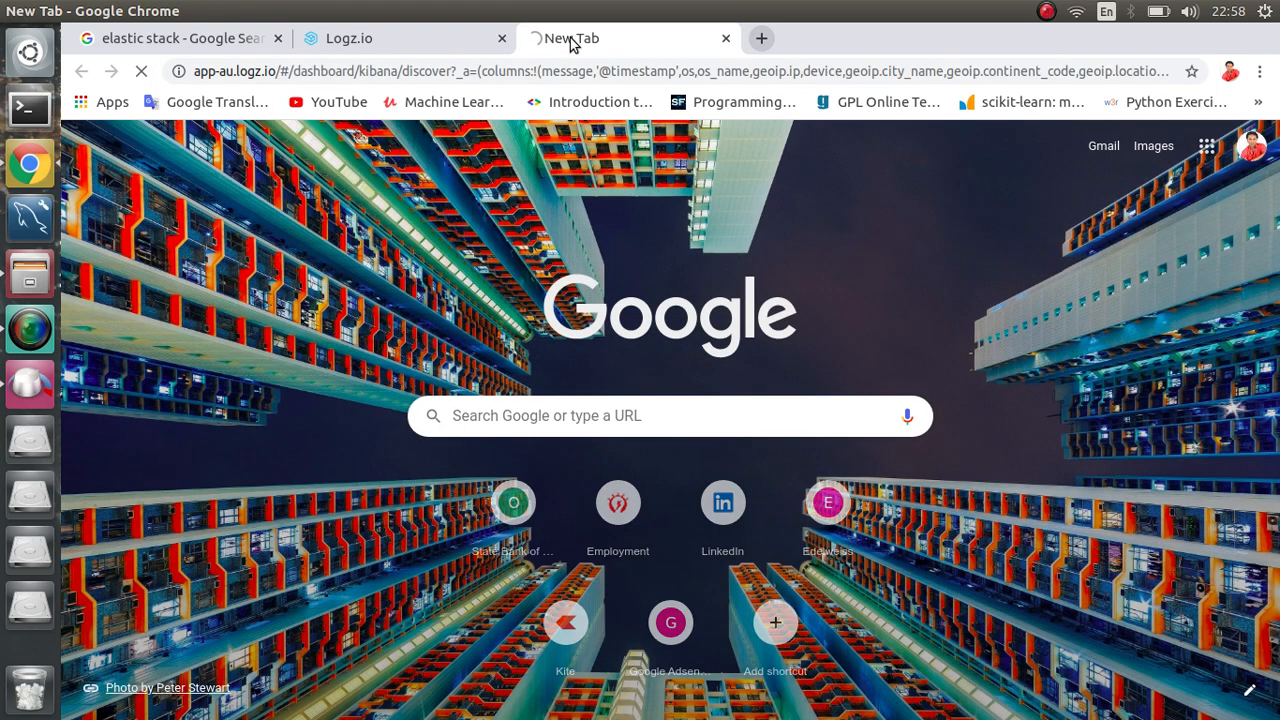
drag(583, 40, 355, 38)
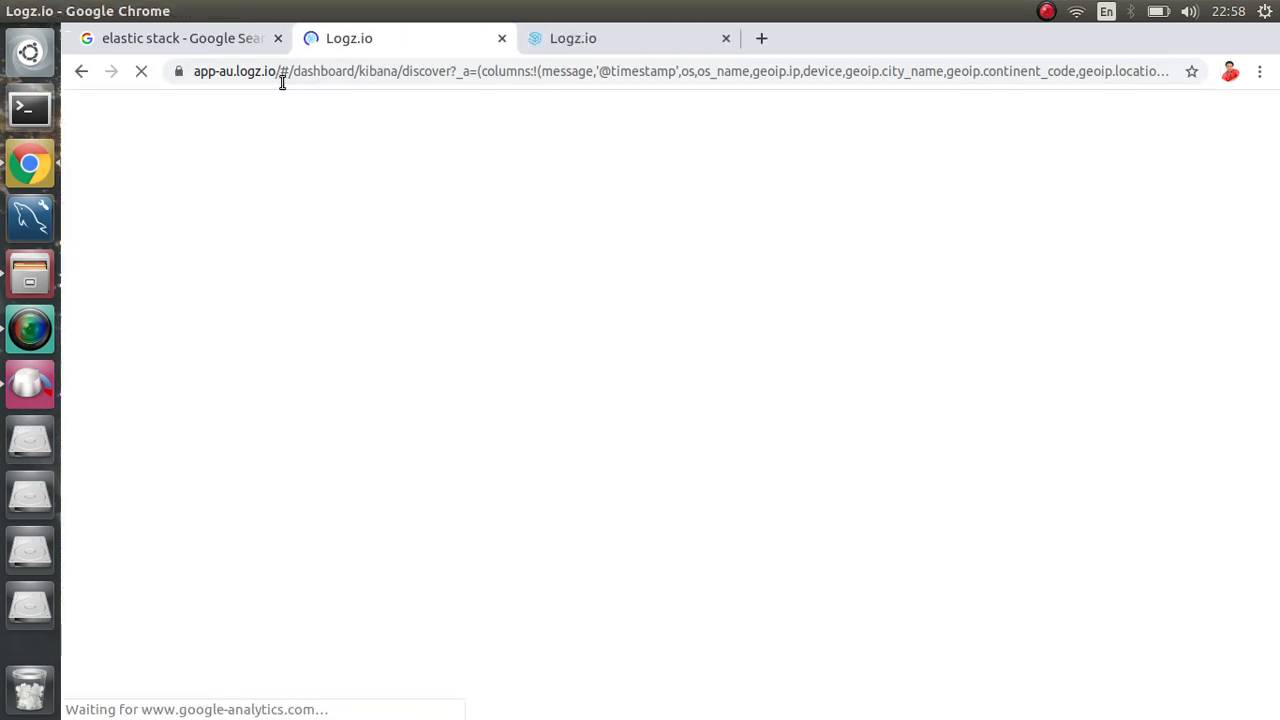
click(277, 38)
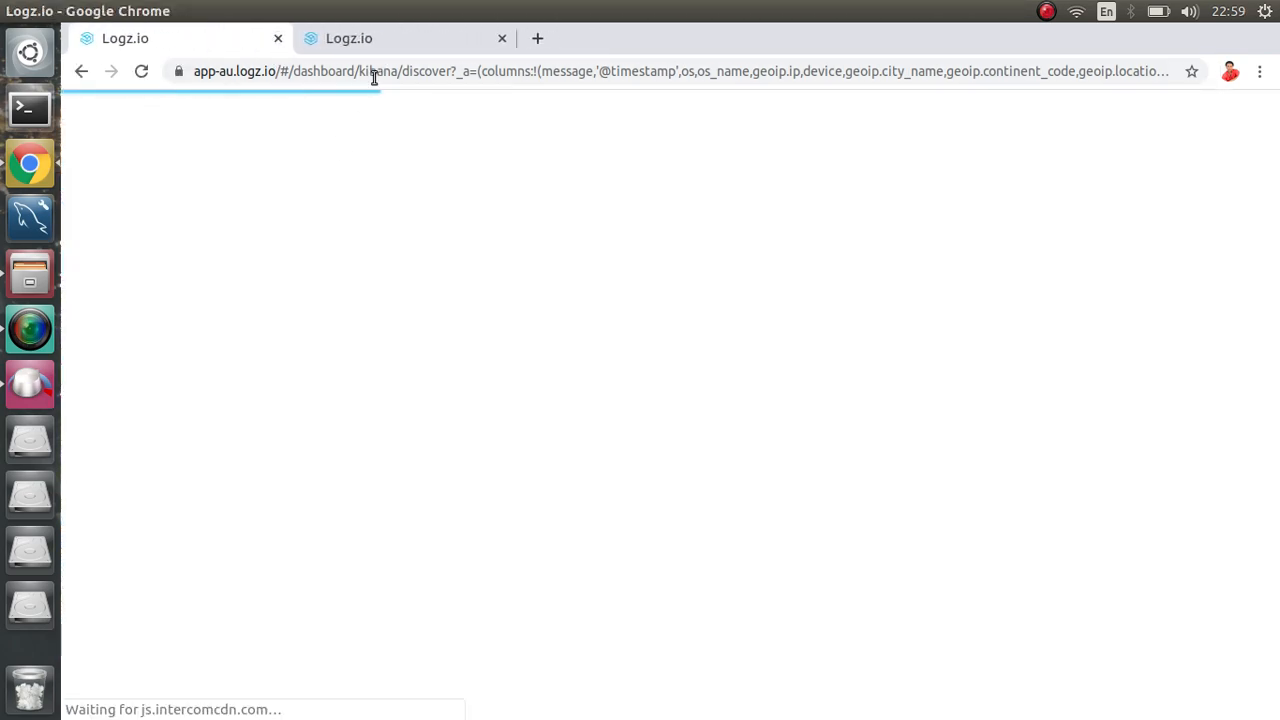
Step: Look over the other tab's Discover results, then return to the first tab's Discover view
click(386, 42)
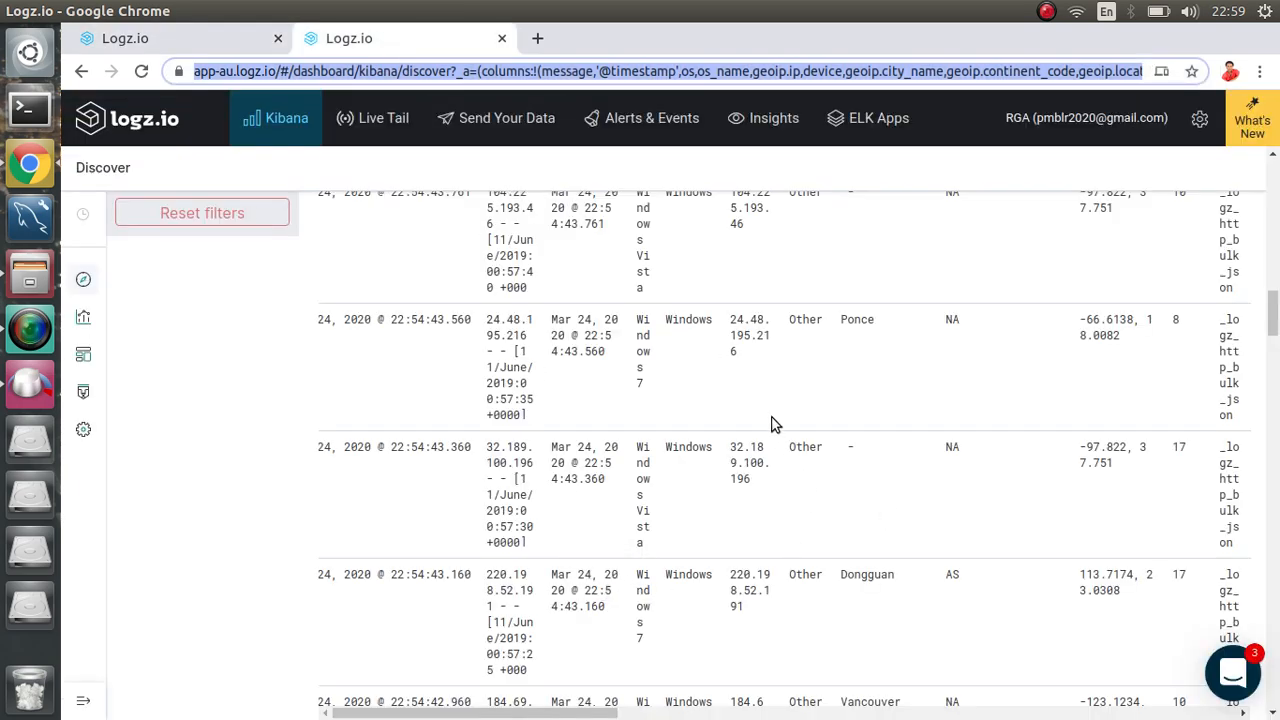
scroll(772, 420, down, 3)
scroll(772, 420, up, 10)
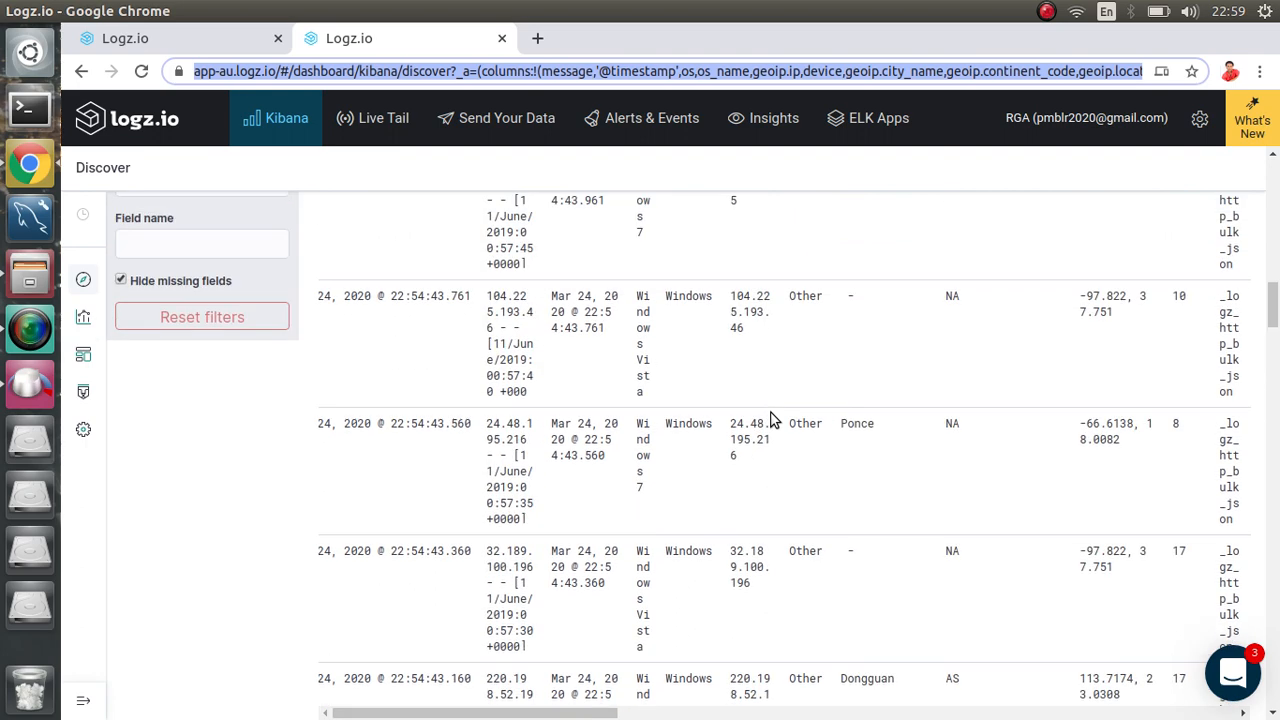
scroll(770, 420, up, 4)
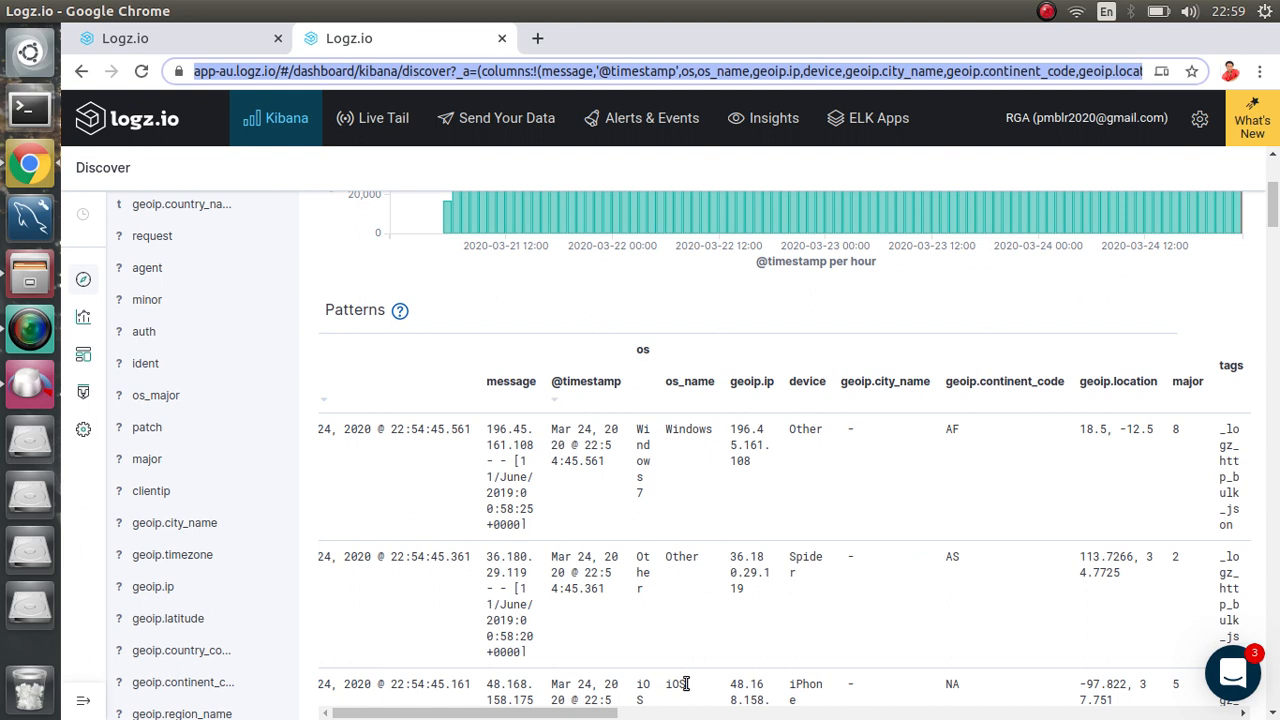
click(150, 40)
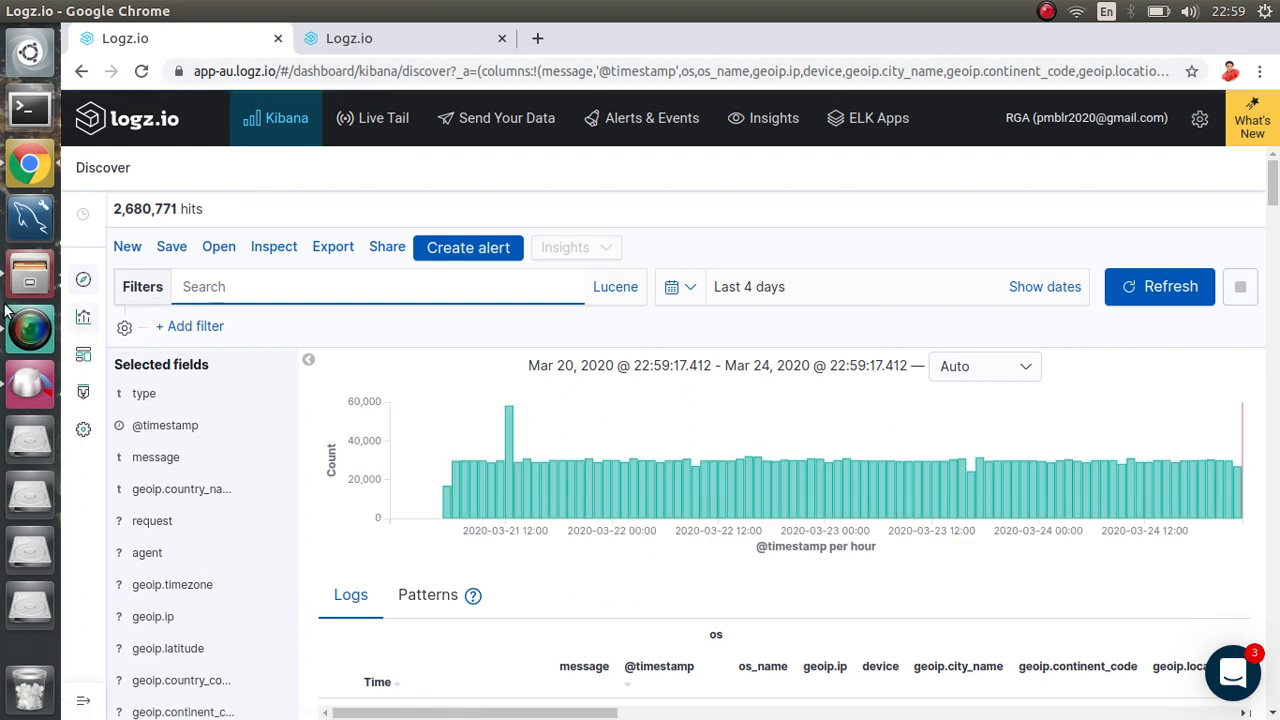
Step: Restore the browser window from maximized and go to the Visualize page of saved visualizations
click(102, 320)
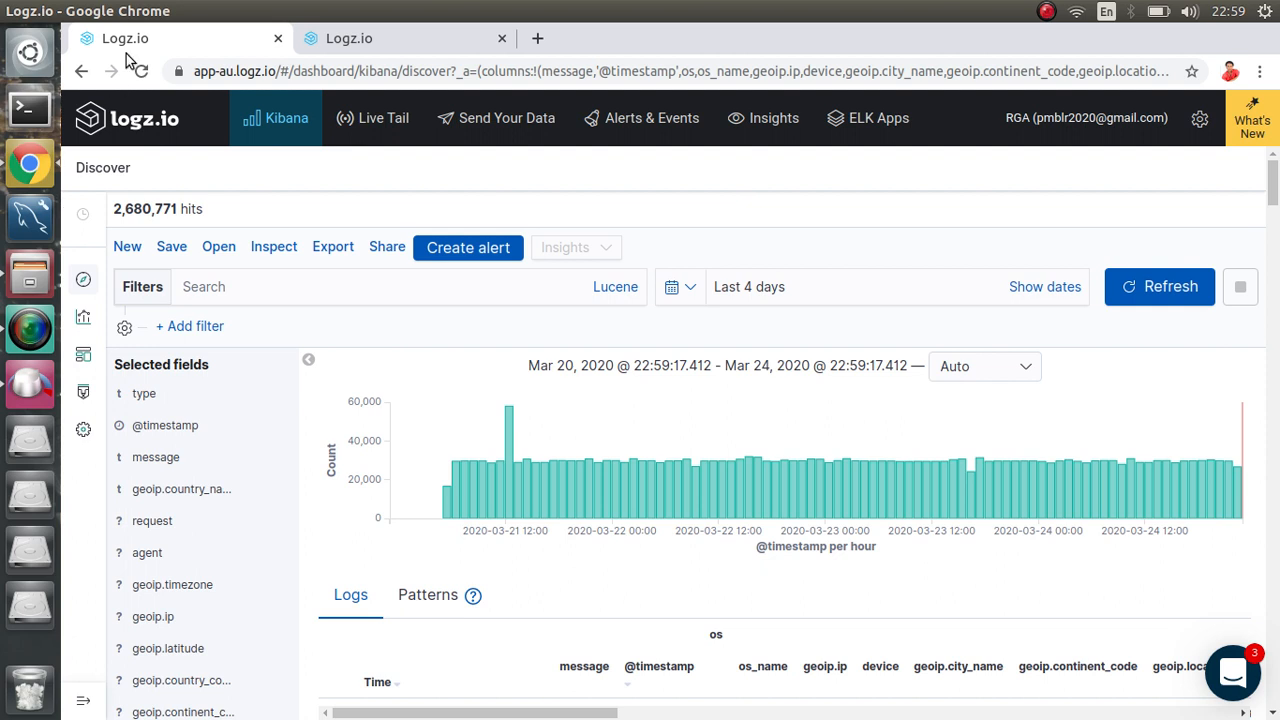
mouse_move(162, 6)
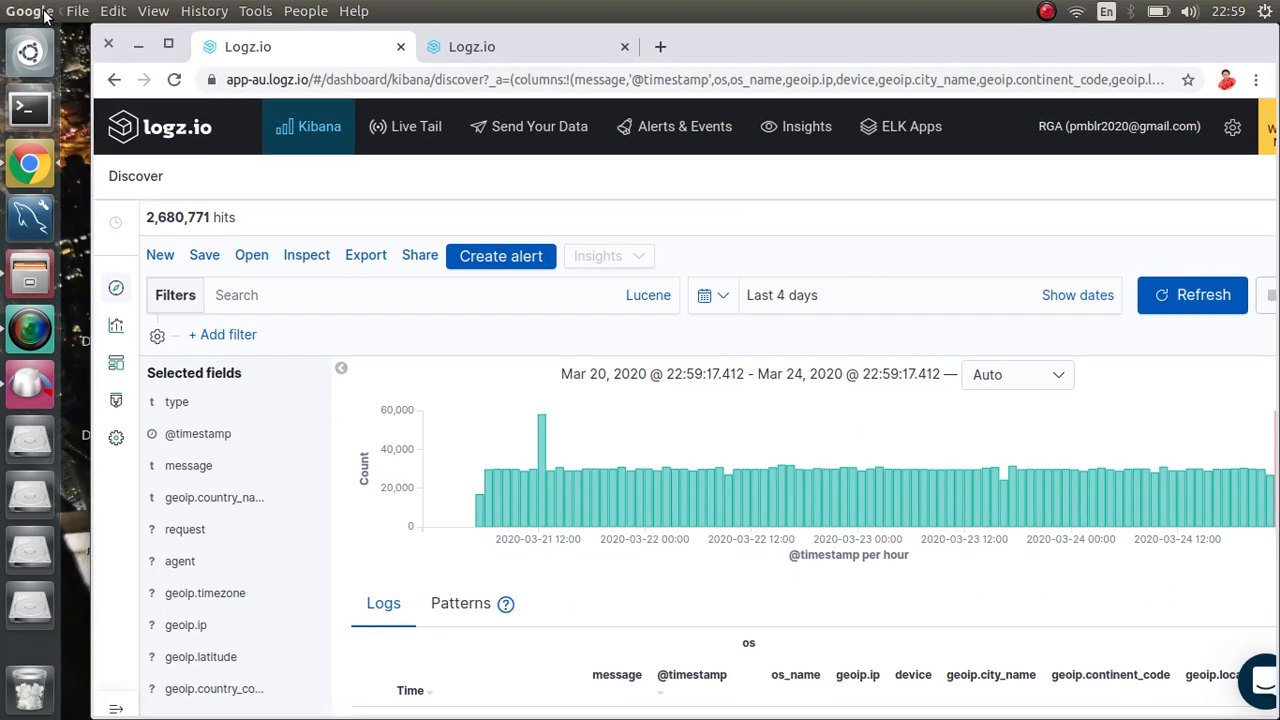
click(48, 10)
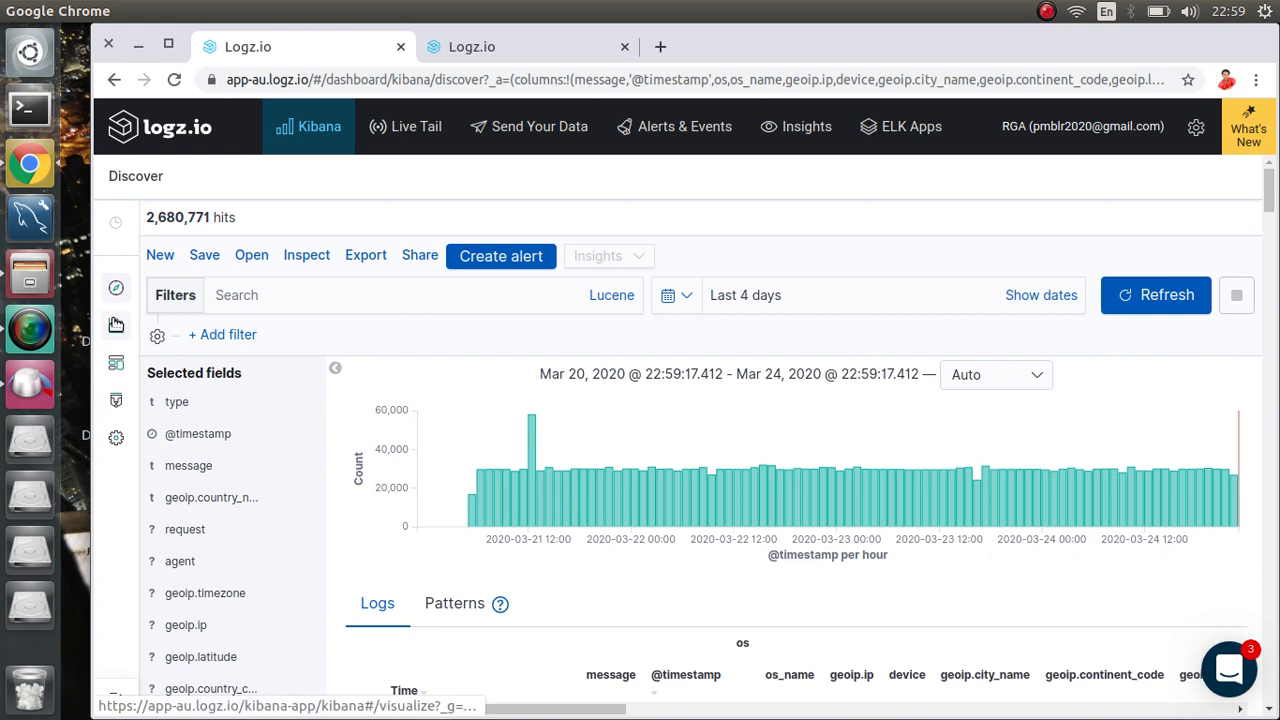
click(116, 324)
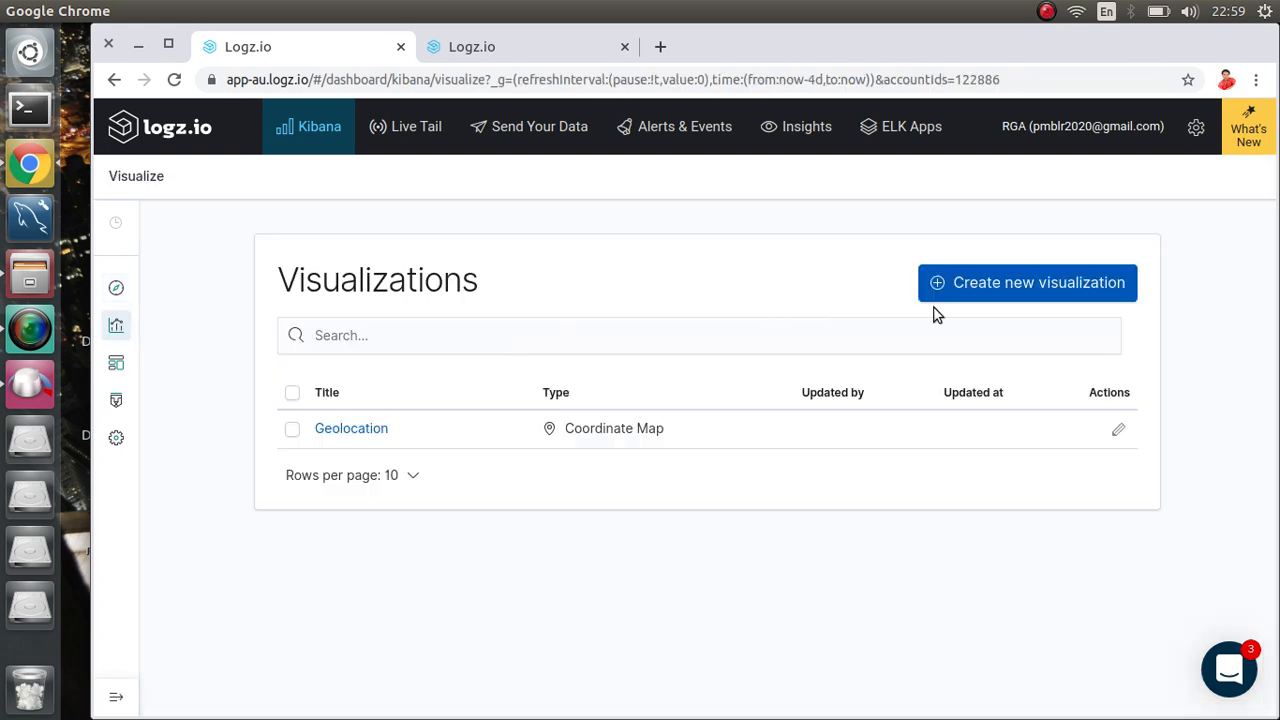
Step: Create a new Pie visualization using logzioCustomerIndex* as its source
click(1020, 283)
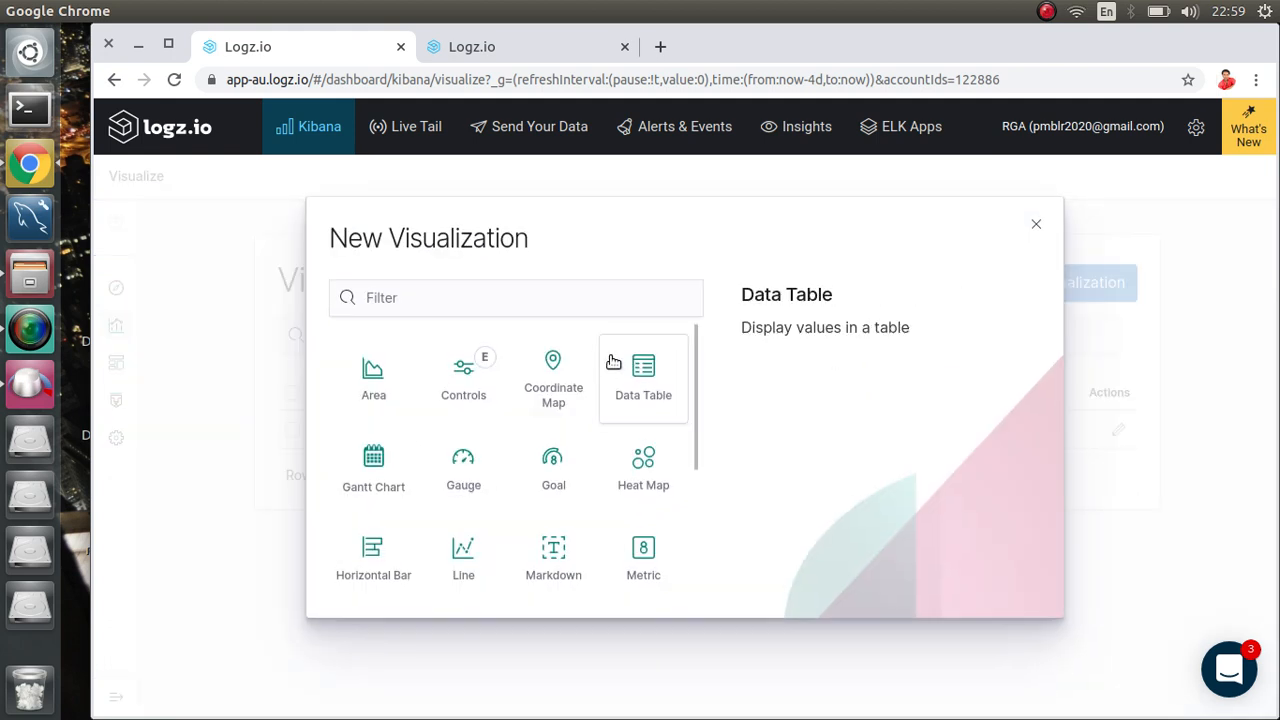
scroll(477, 449, down, 3)
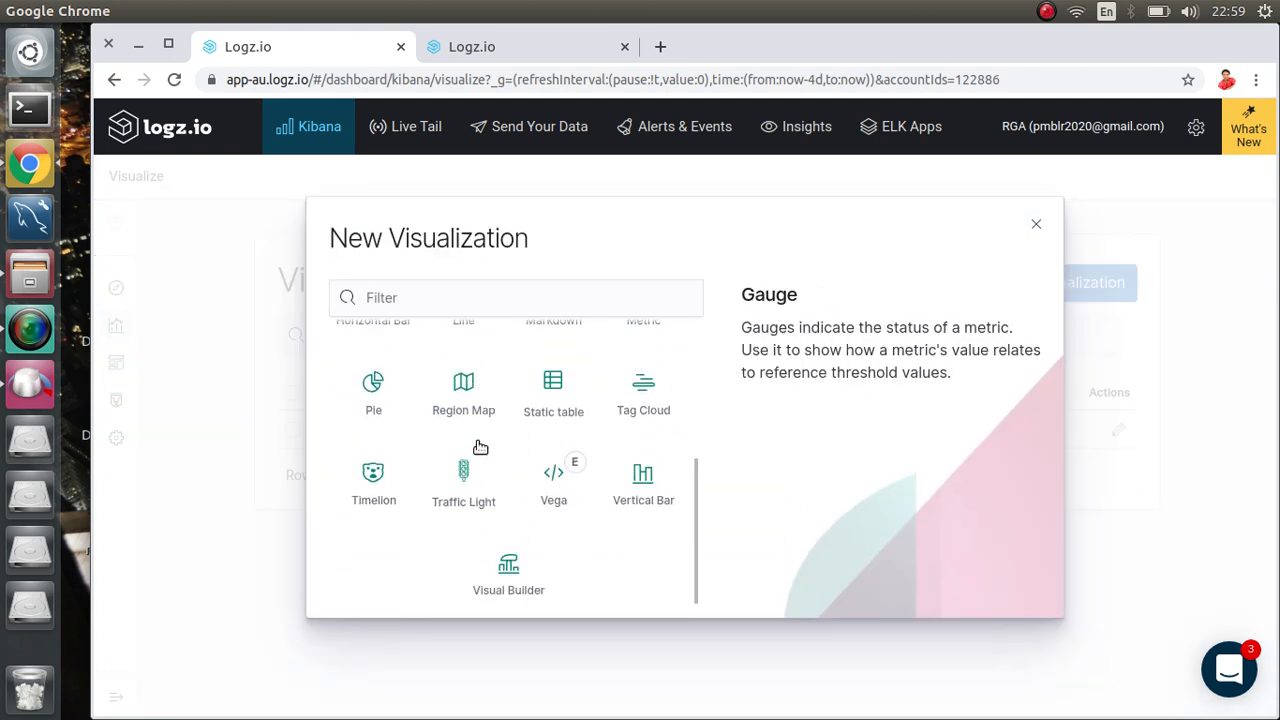
click(378, 400)
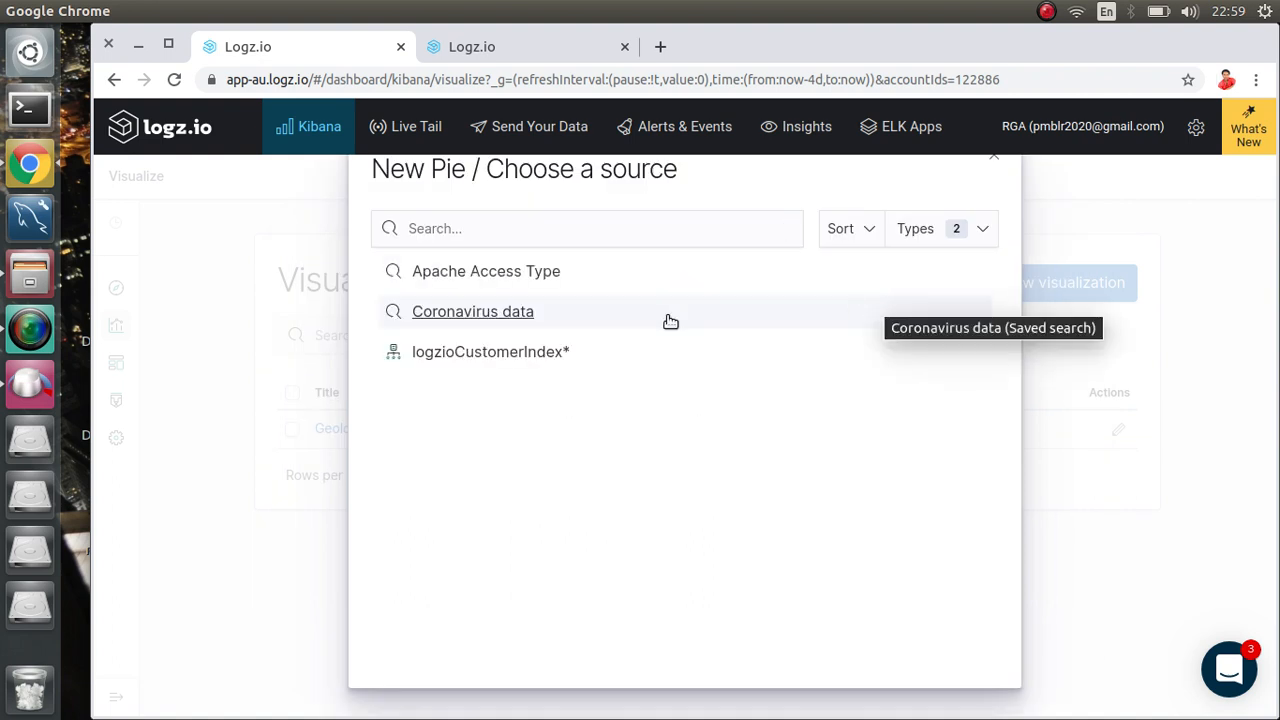
click(474, 355)
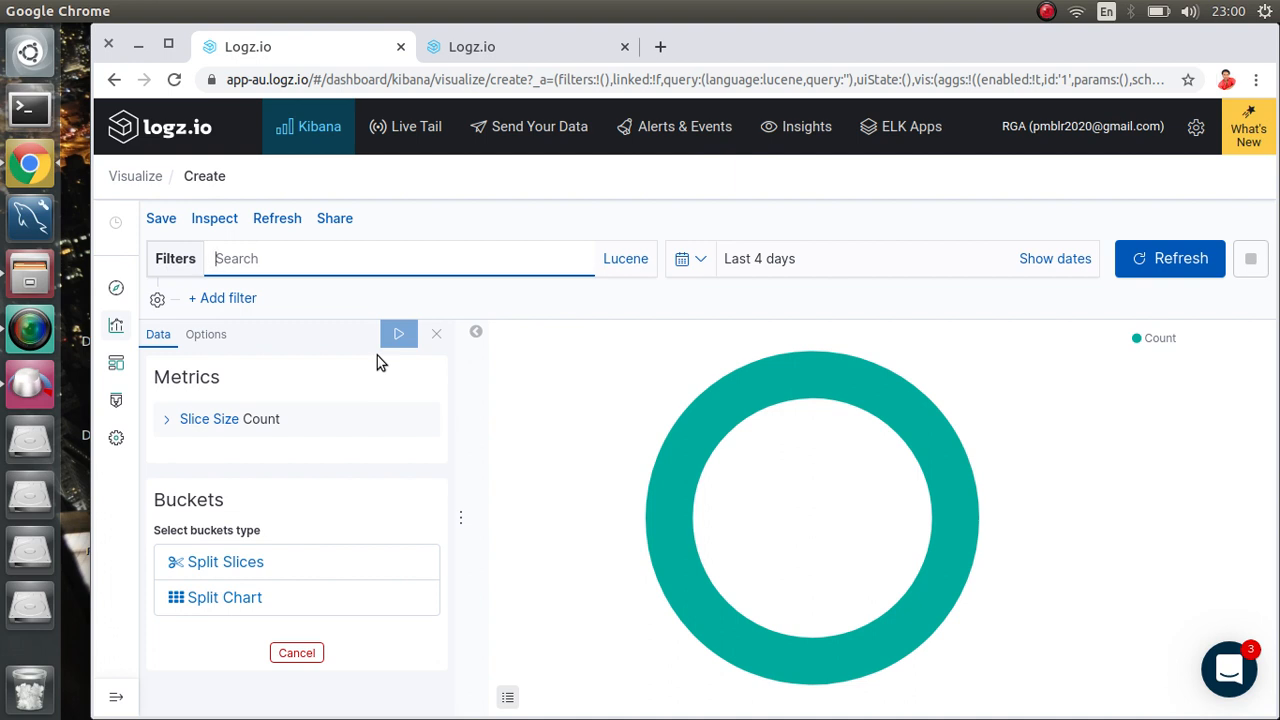
Step: Uncheck Donut in the pie's Options and apply the change
click(205, 336)
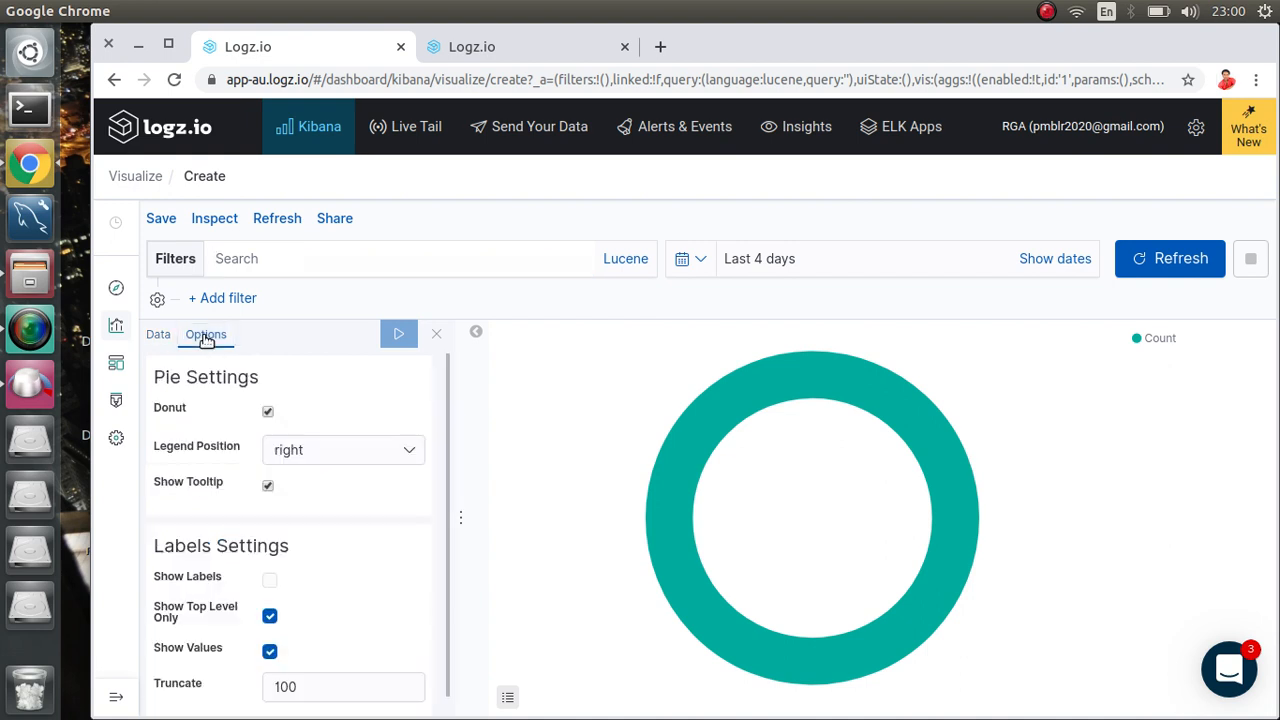
click(268, 414)
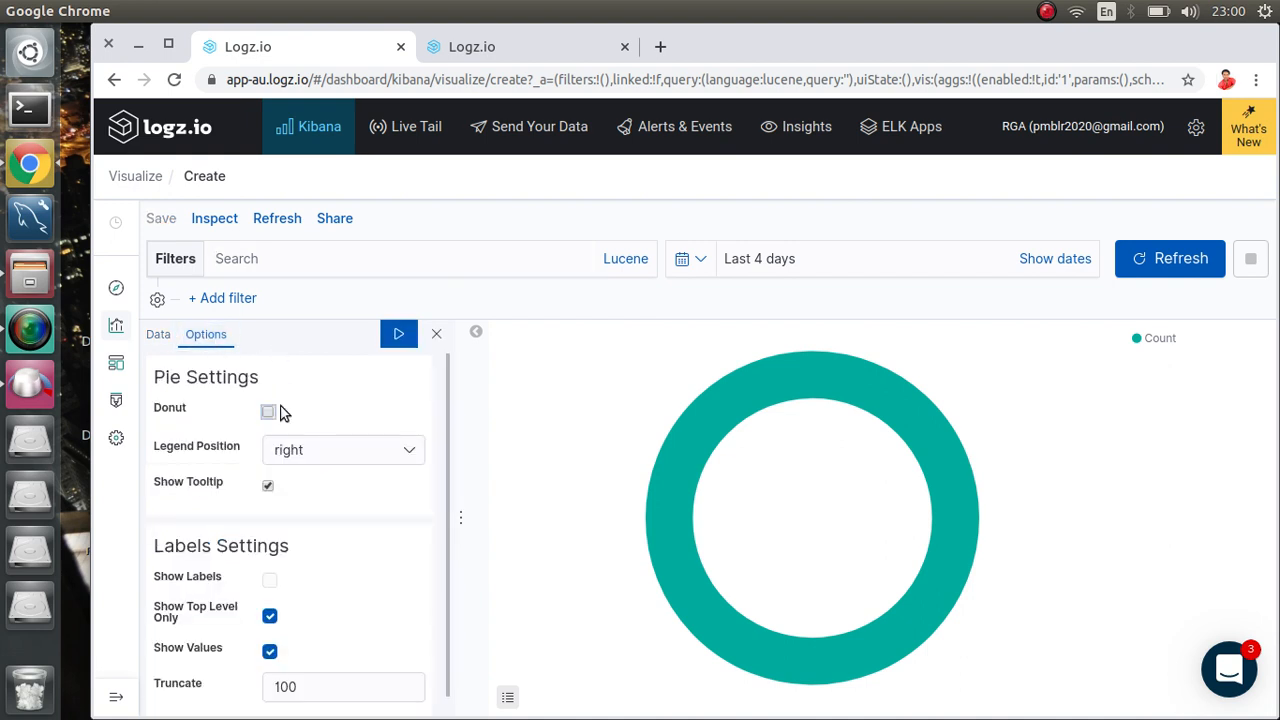
click(395, 336)
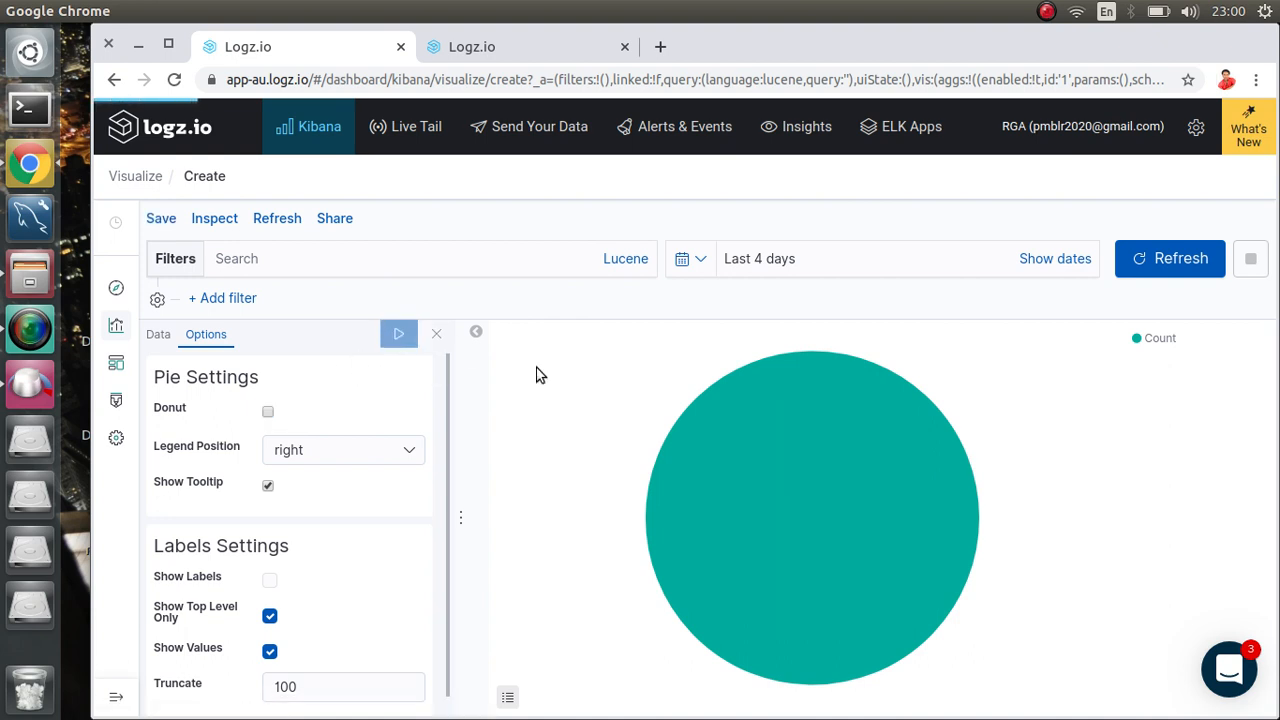
mouse_move(665, 449)
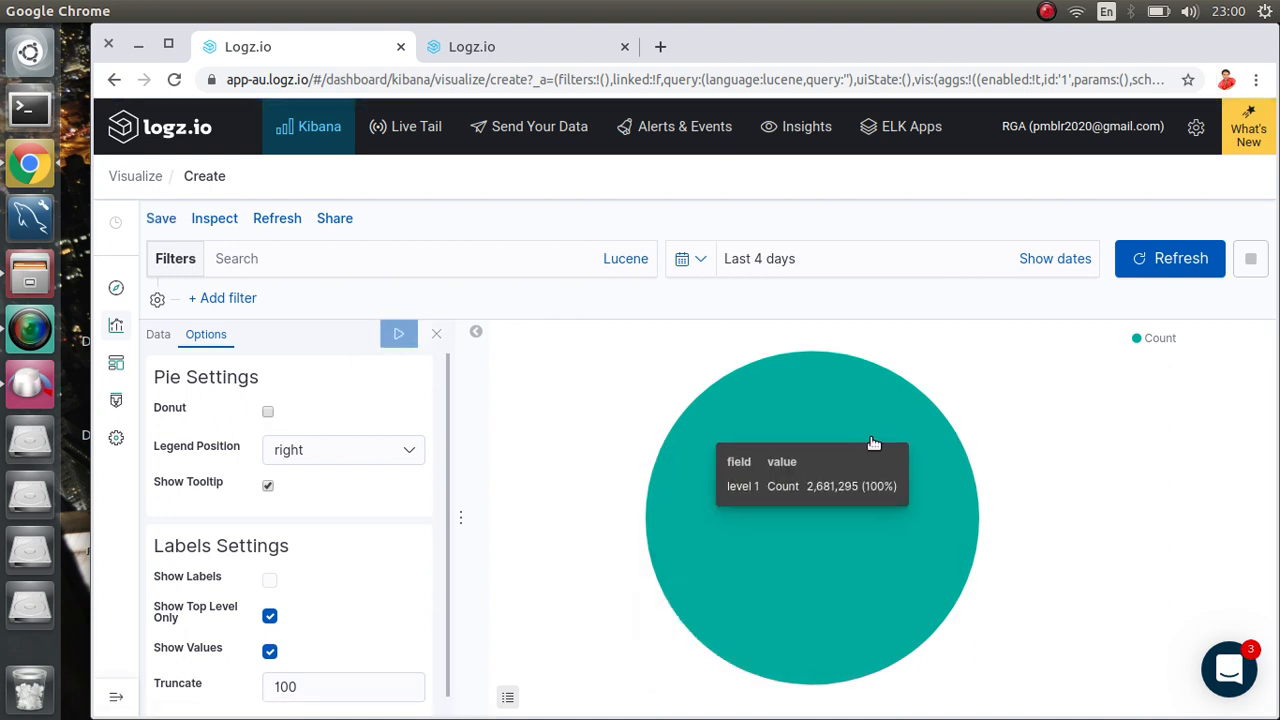
Step: Check the Slice Size aggregation in the Data settings, keeping it as Count
click(158, 340)
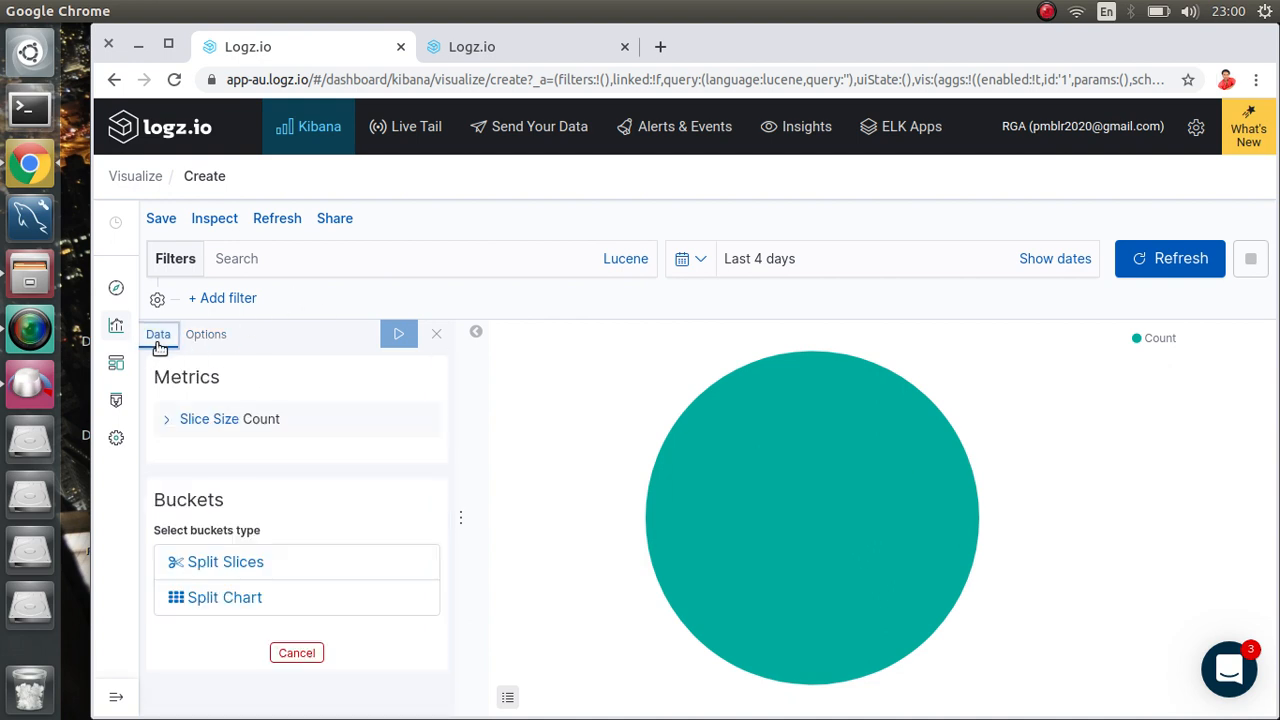
click(195, 418)
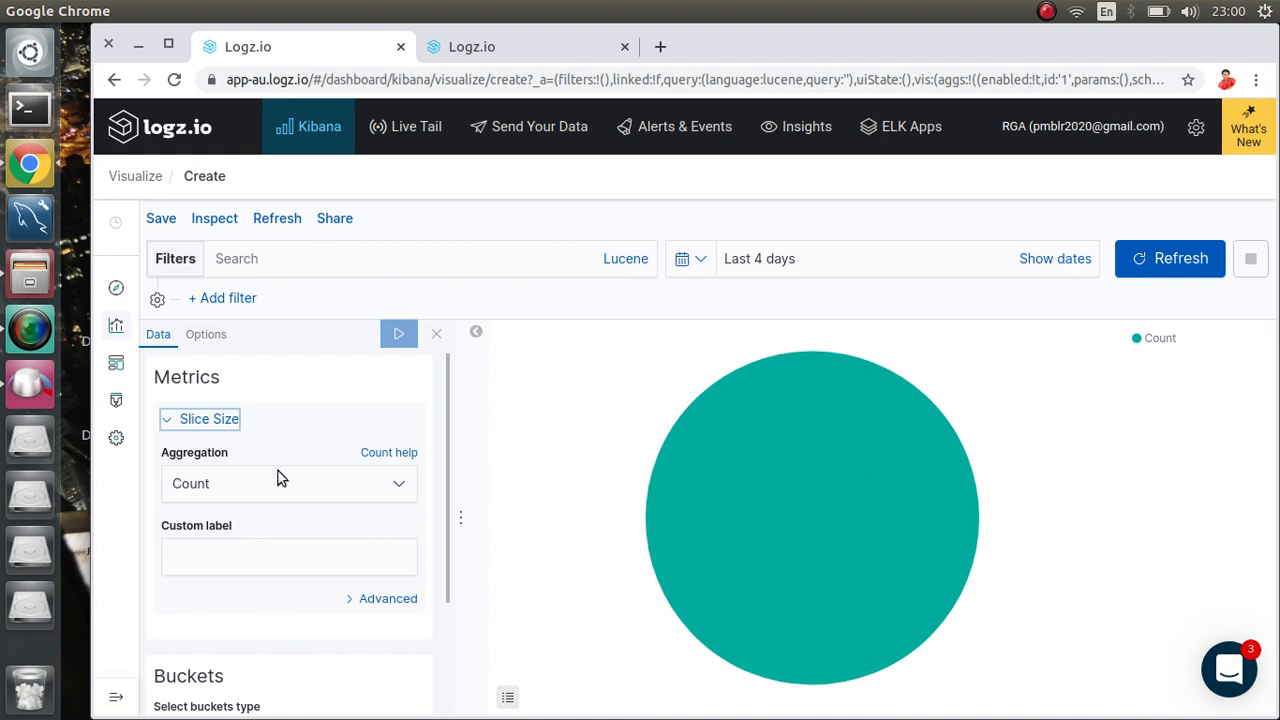
click(395, 482)
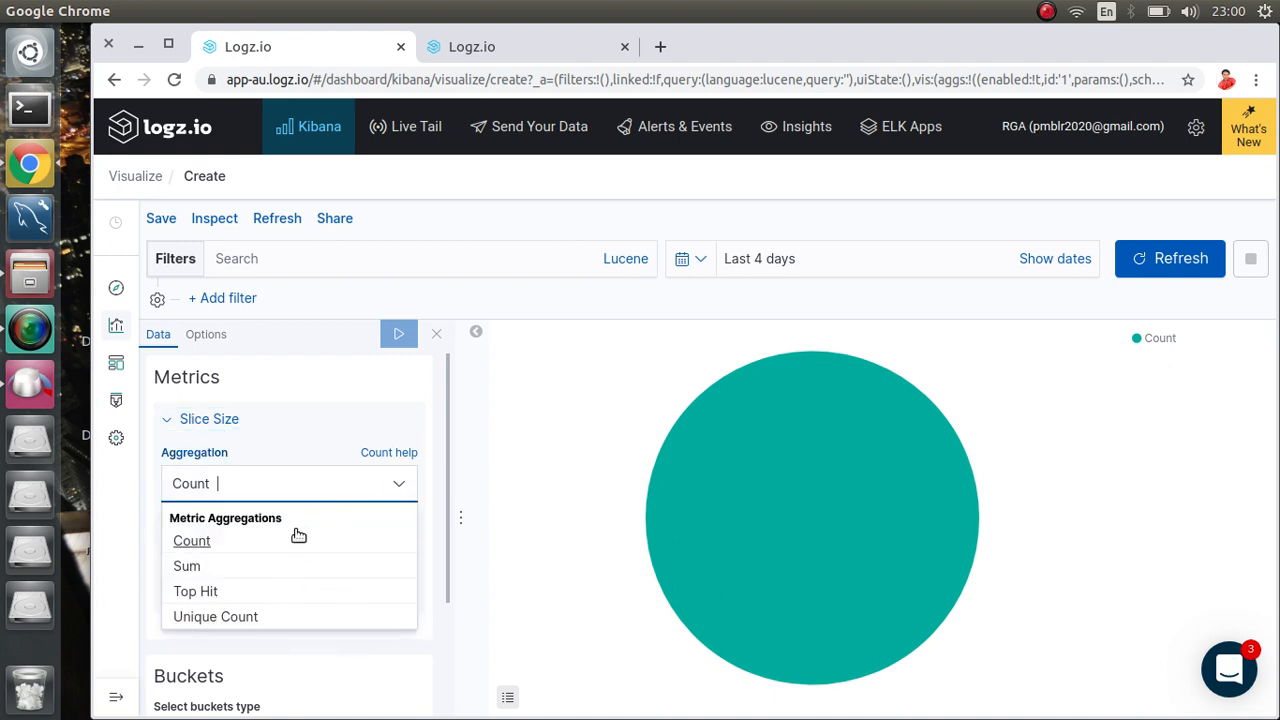
click(332, 445)
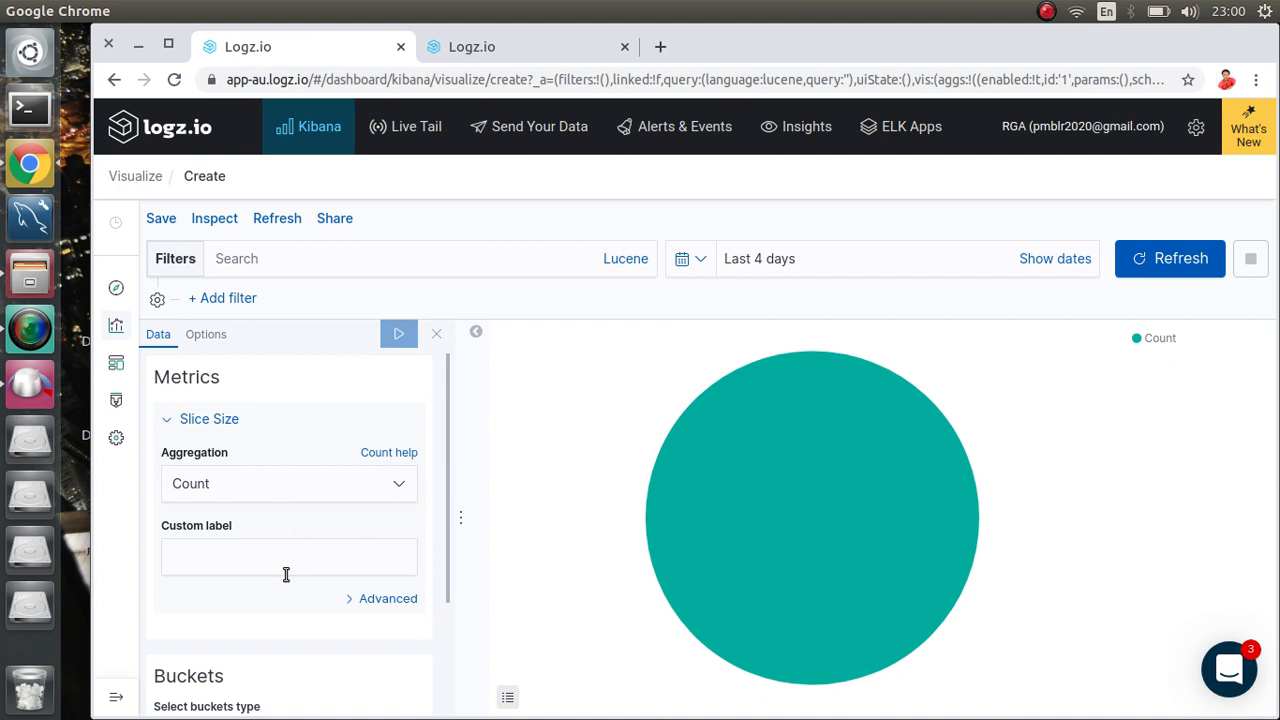
scroll(286, 574, down, 3)
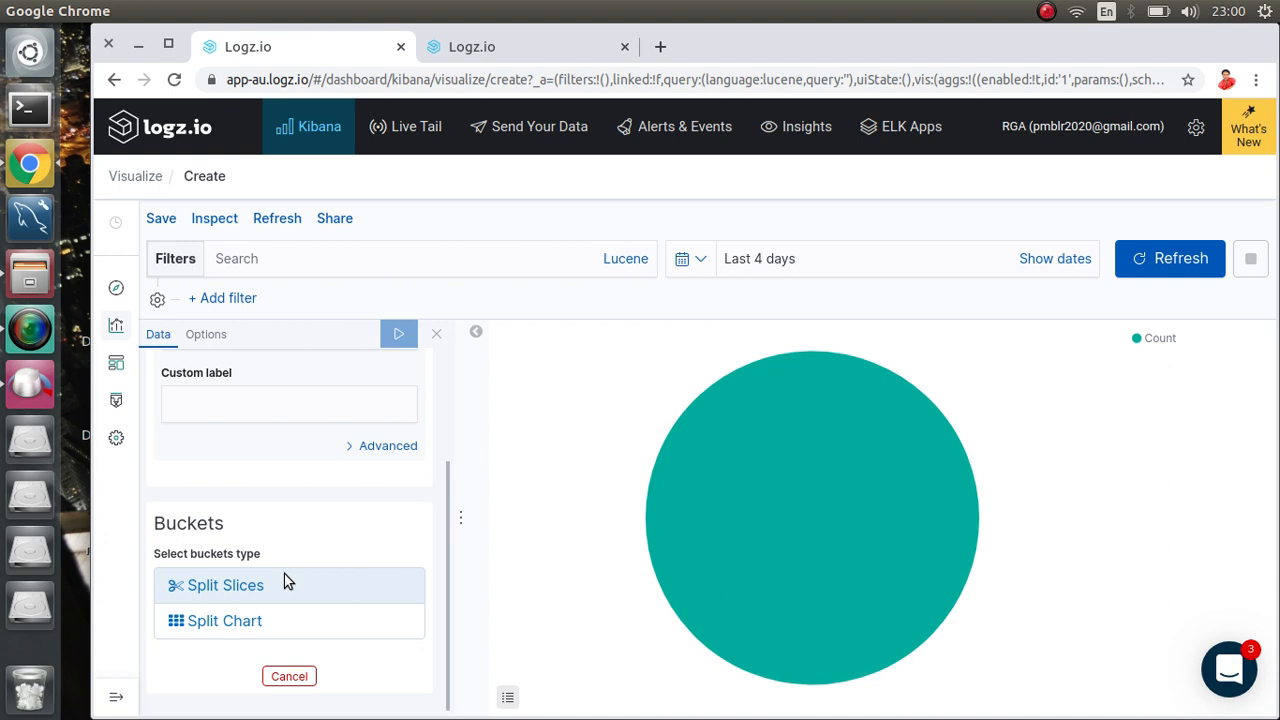
Step: Add a Split Slices bucket using the Terms aggregation and open its field list
click(245, 583)
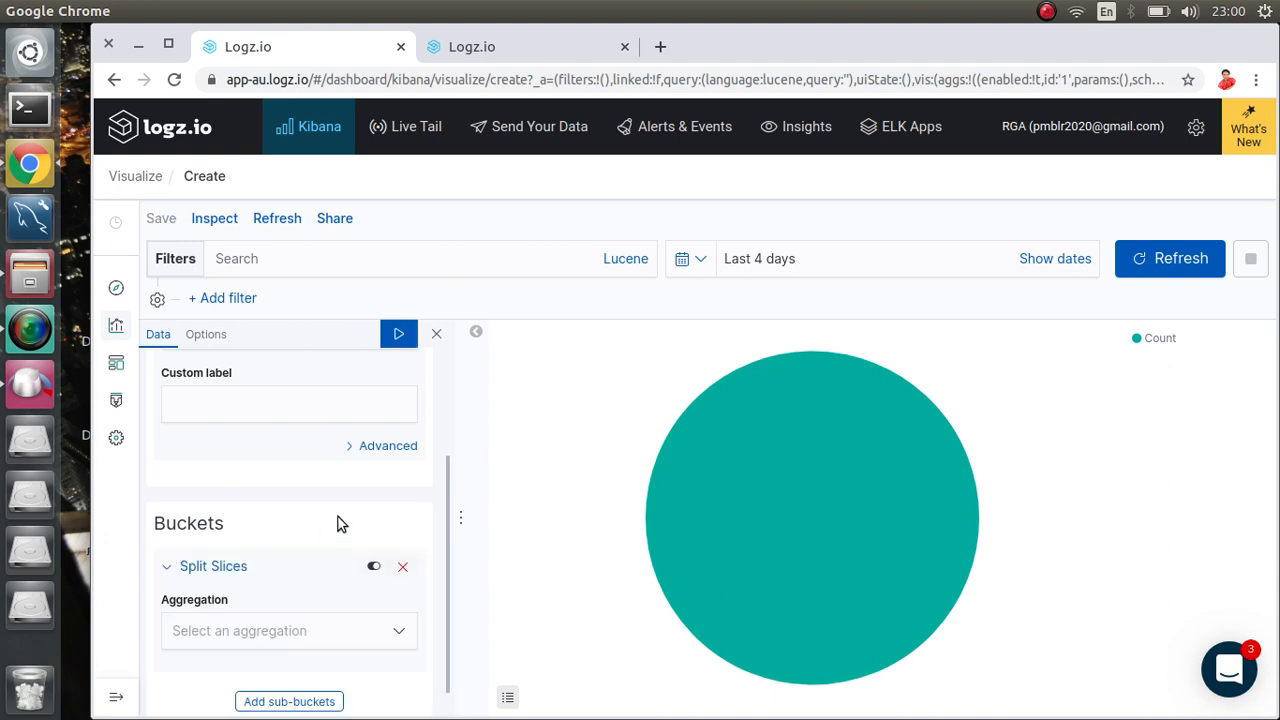
scroll(346, 517, down, 1)
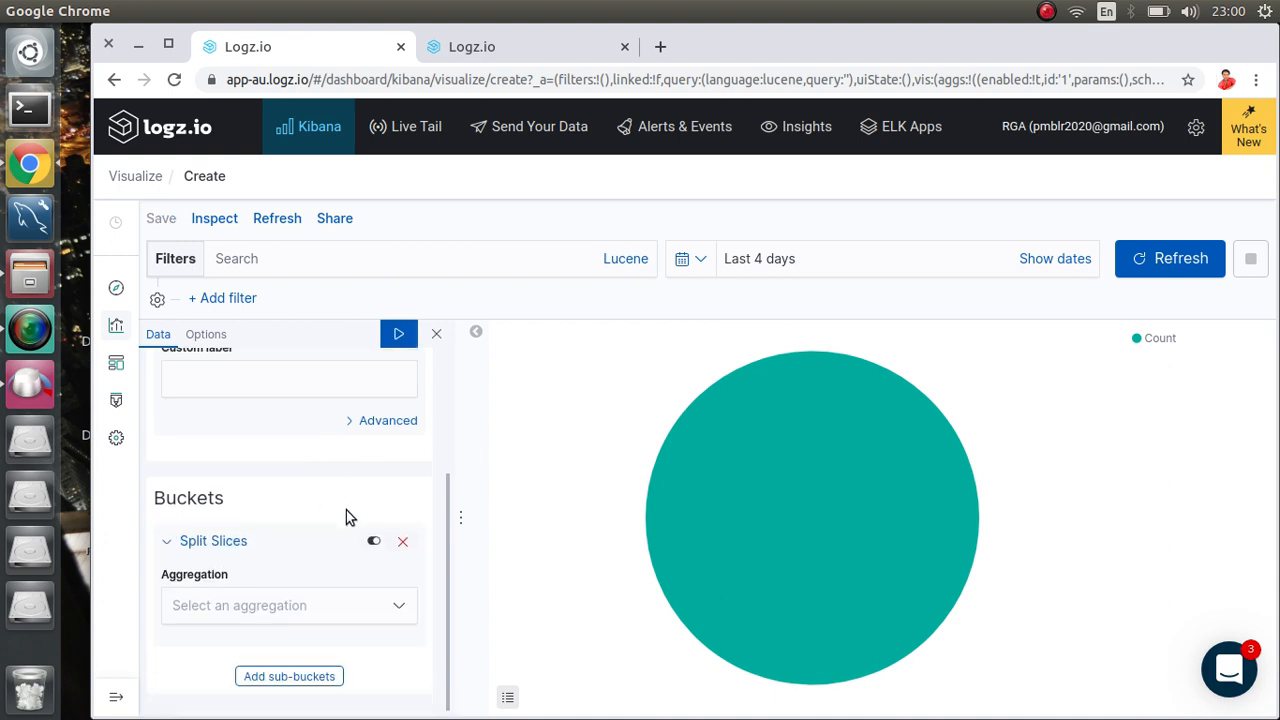
click(303, 603)
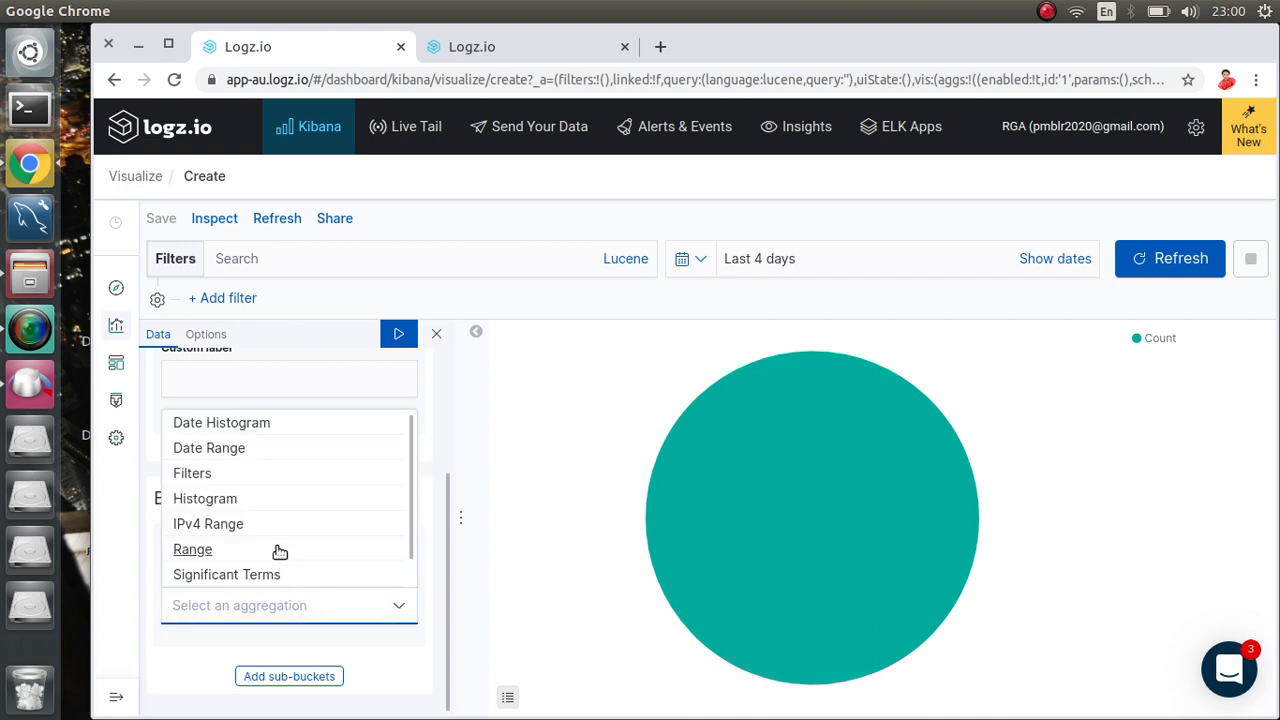
scroll(279, 550, down, 1)
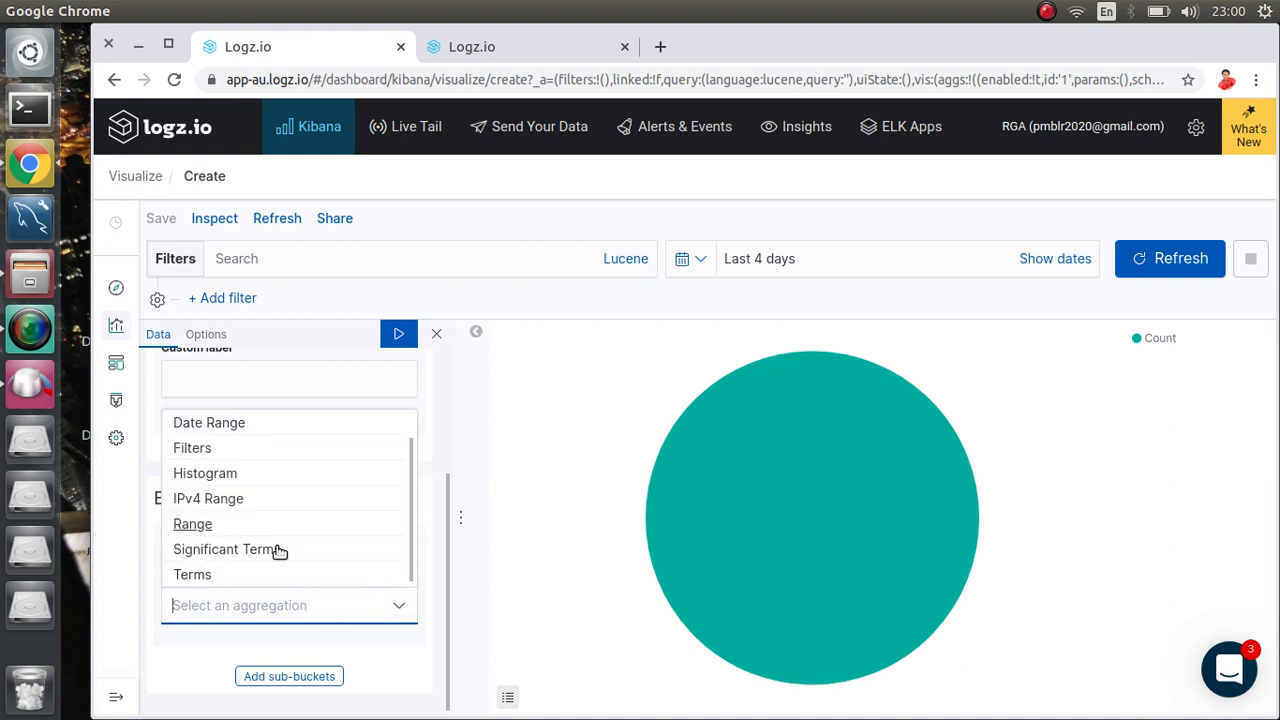
click(194, 574)
scroll(296, 515, down, 3)
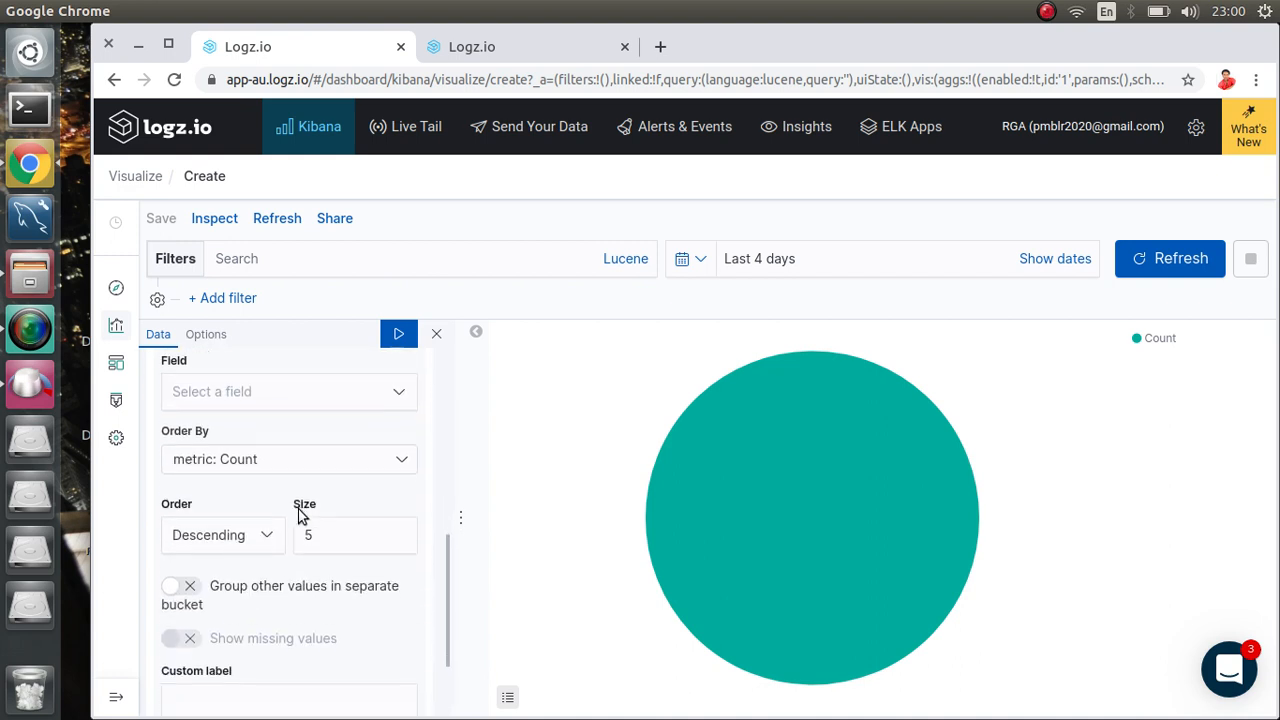
click(277, 396)
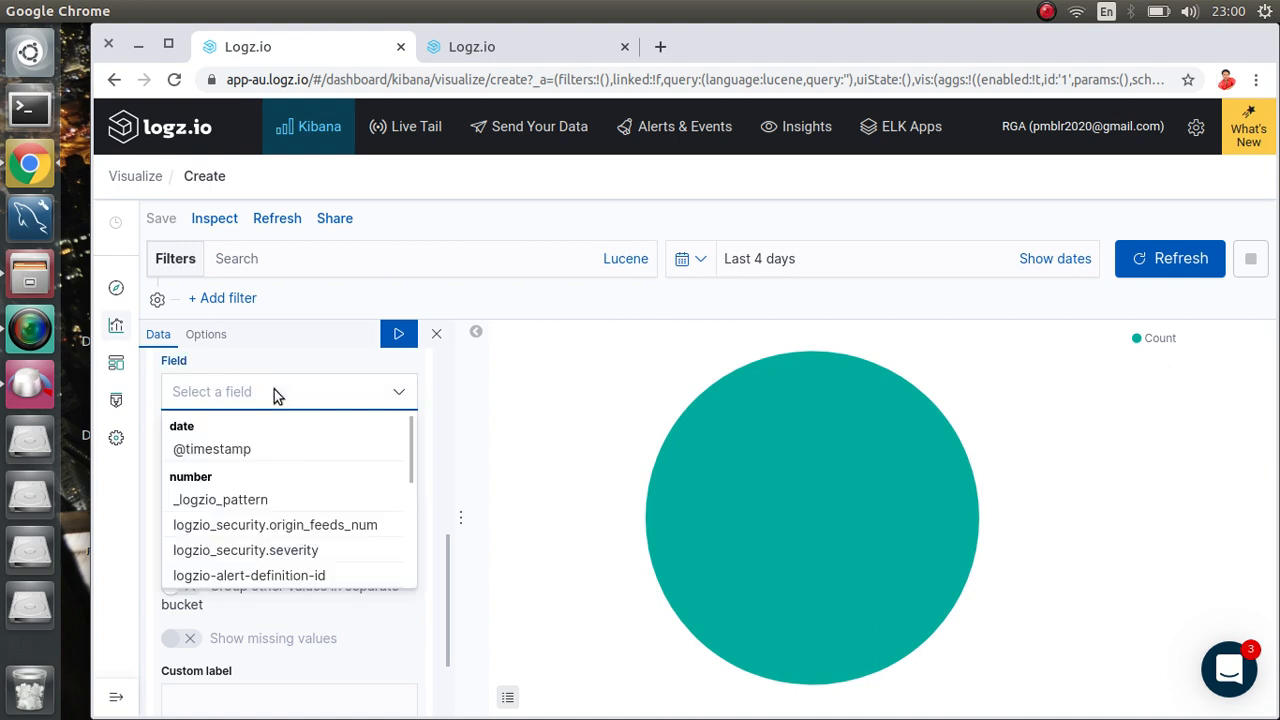
Step: Search the field list for 'os', find no match, clear it, and switch to the Discover tab
click(489, 47)
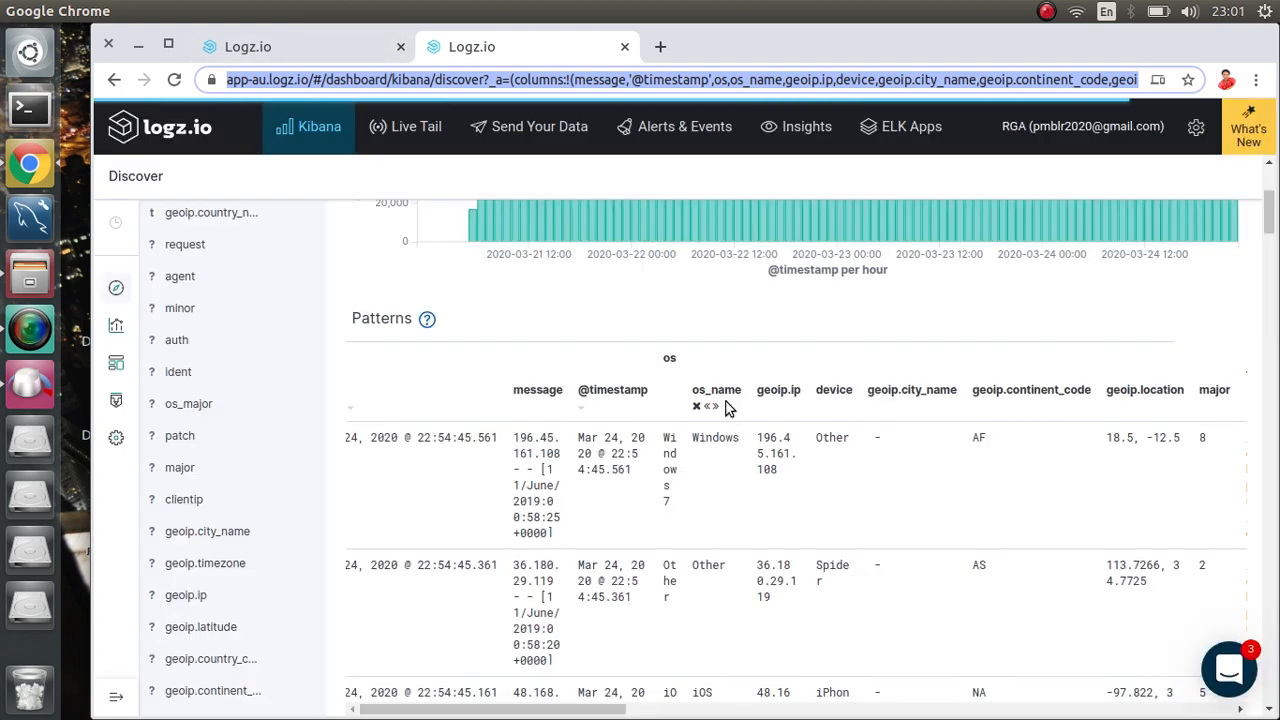
click(309, 48)
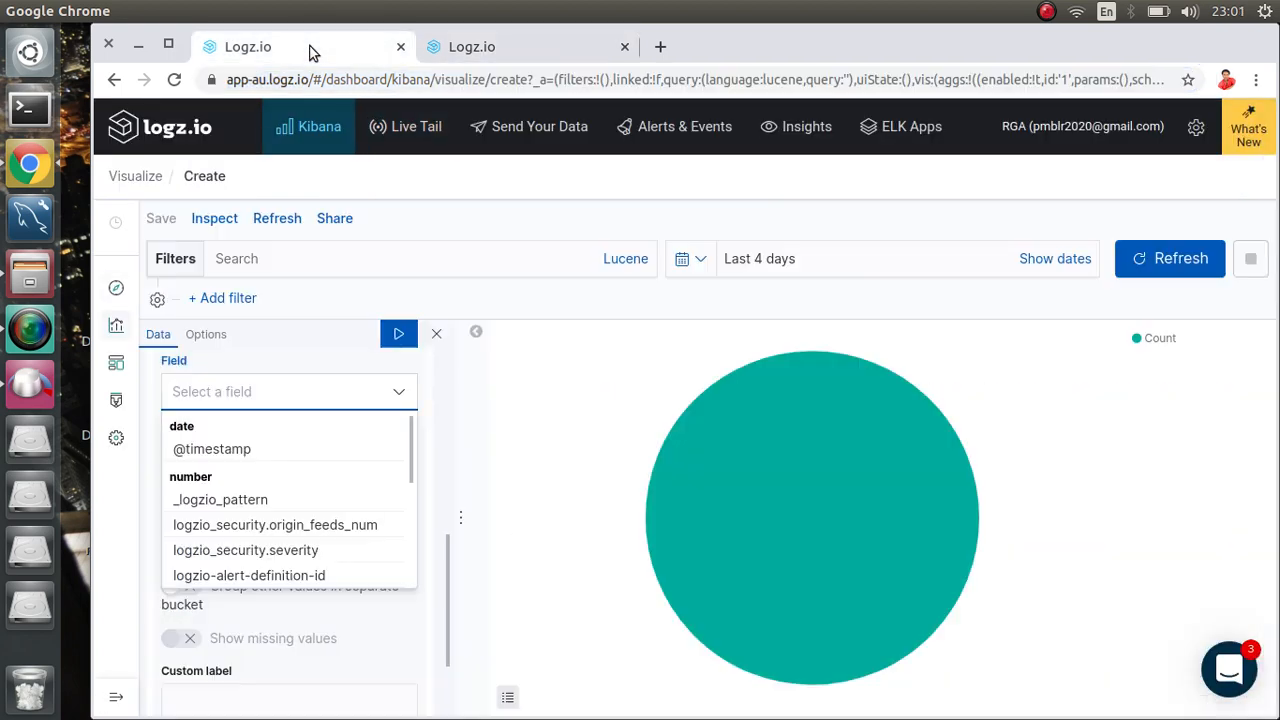
text(os)
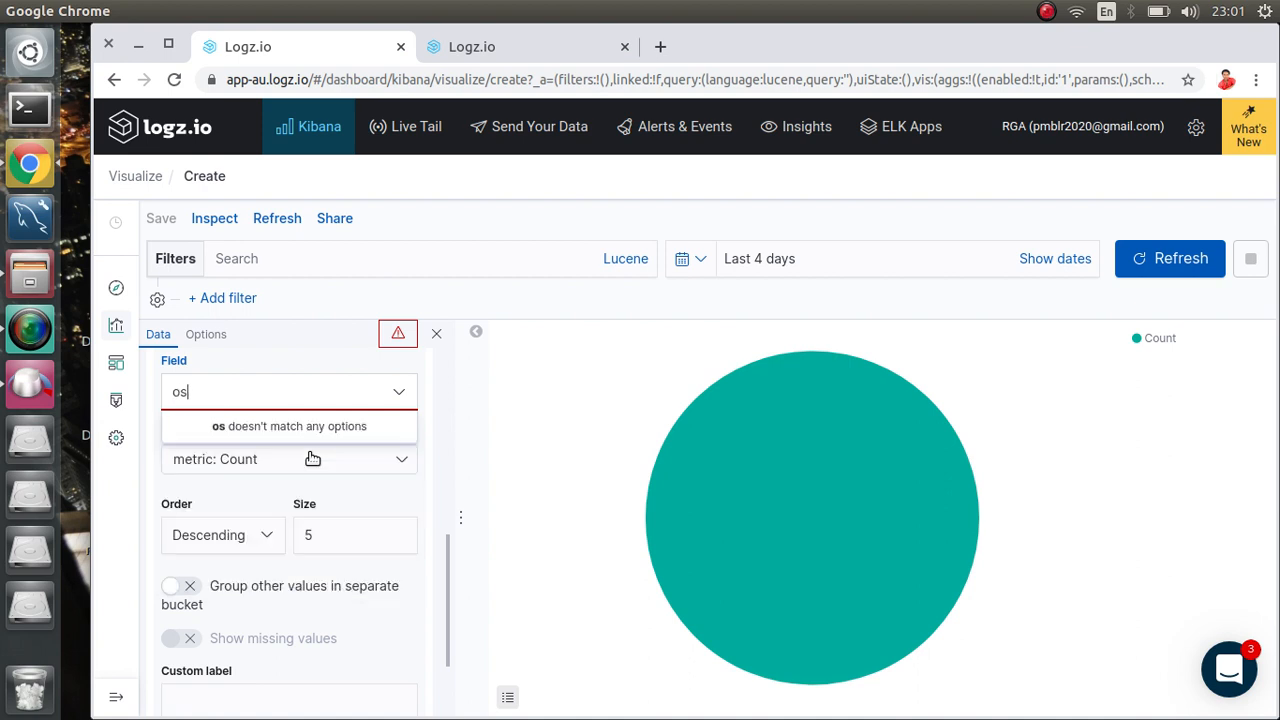
text(.)
key(BackSpace)
key(BackSpace)
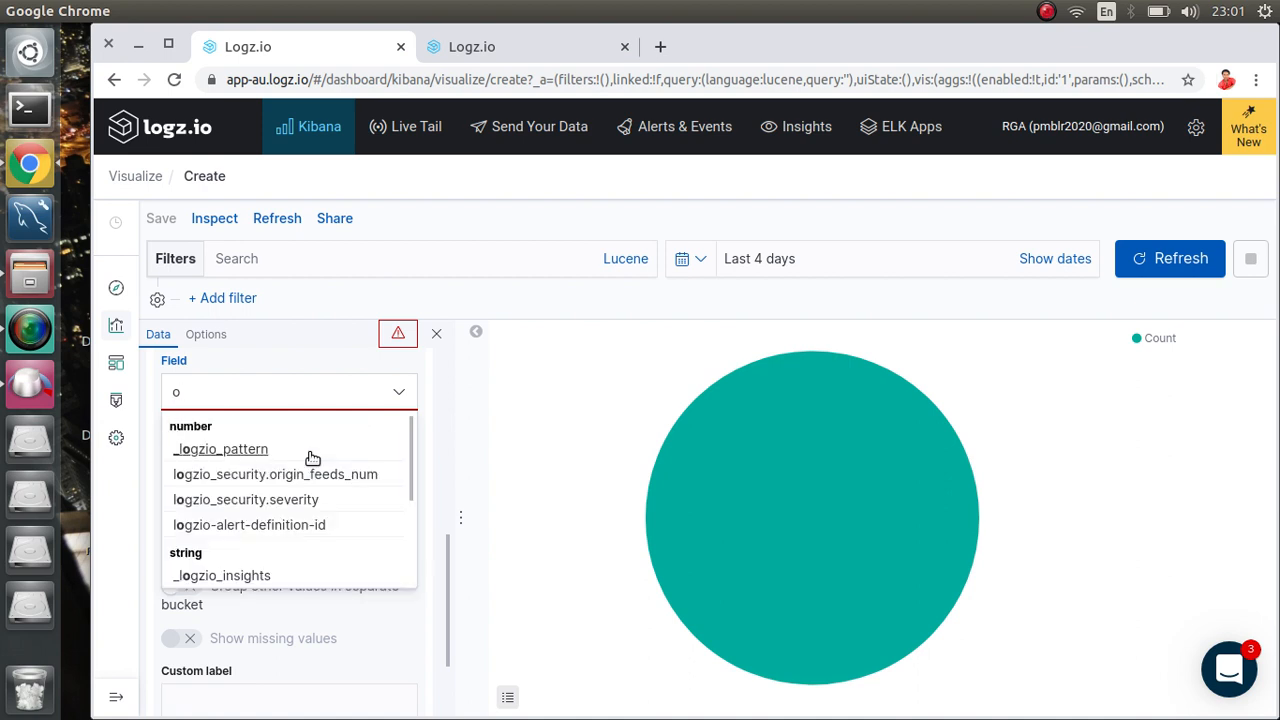
drag(407, 469, 418, 607)
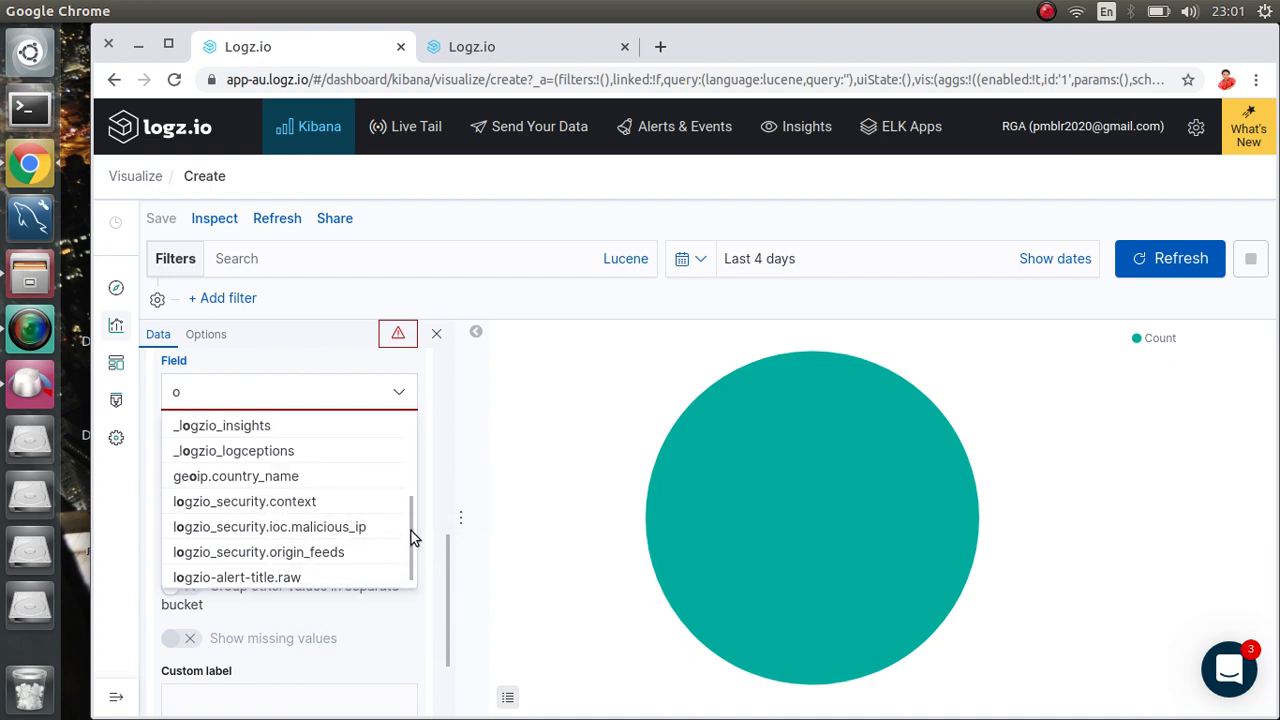
mouse_move(411, 531)
mouse_down()
mouse_move(406, 444)
mouse_move(396, 542)
mouse_up()
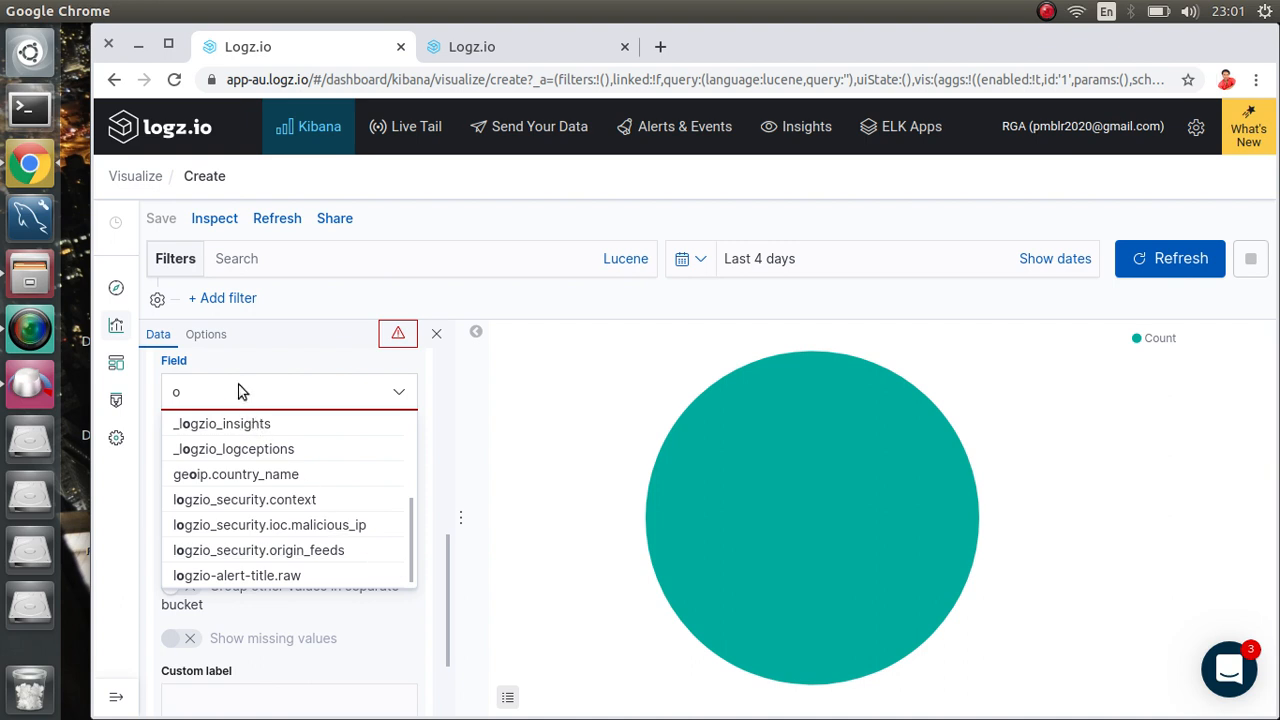
key(BackSpace)
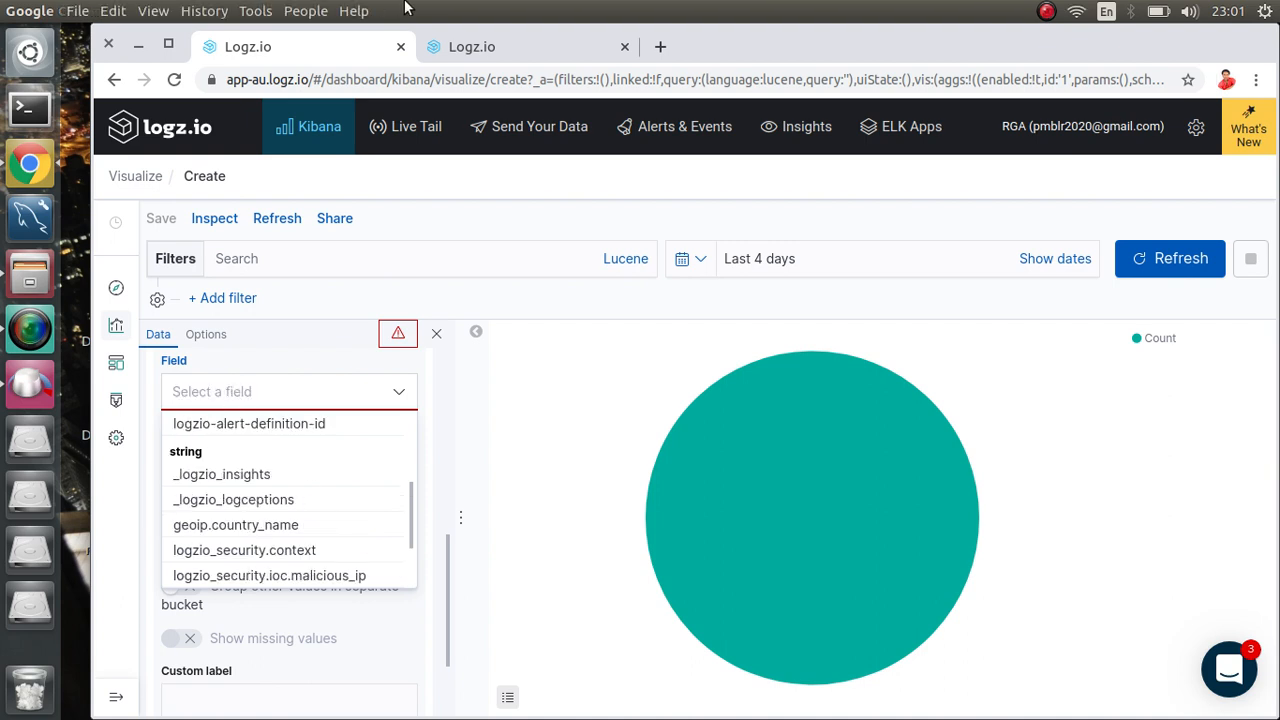
click(465, 47)
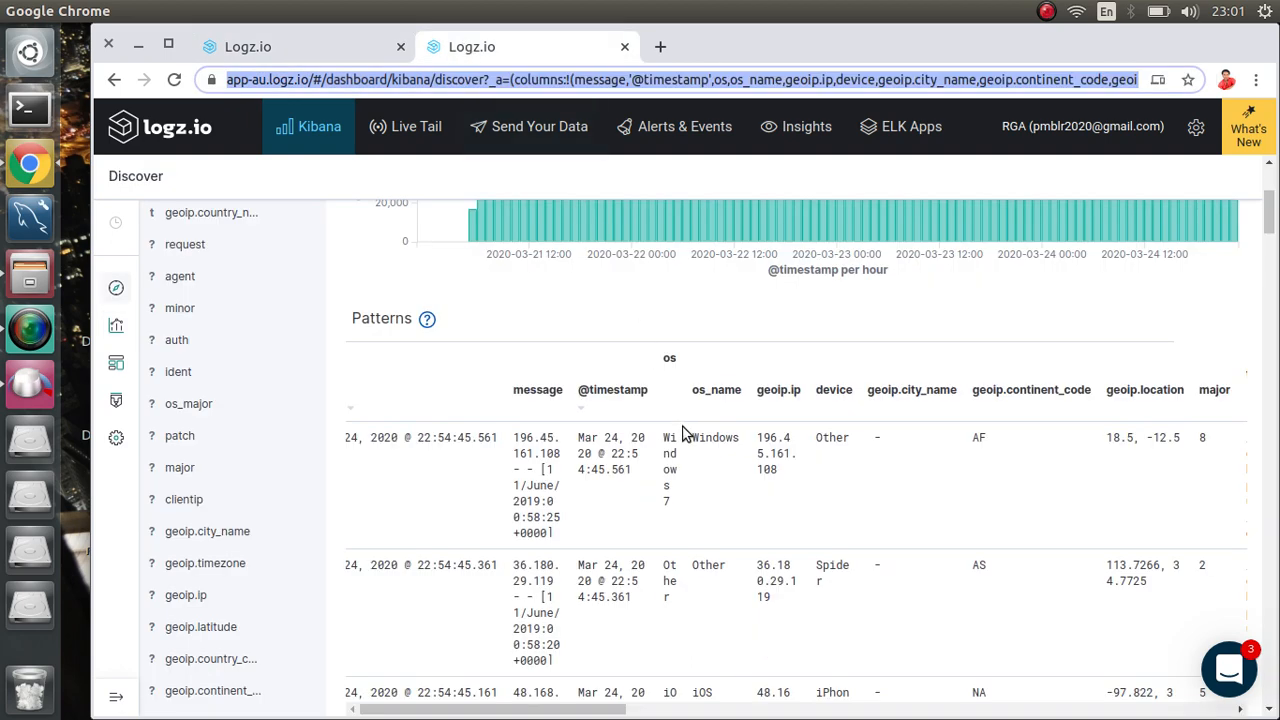
scroll(680, 434, right, 1)
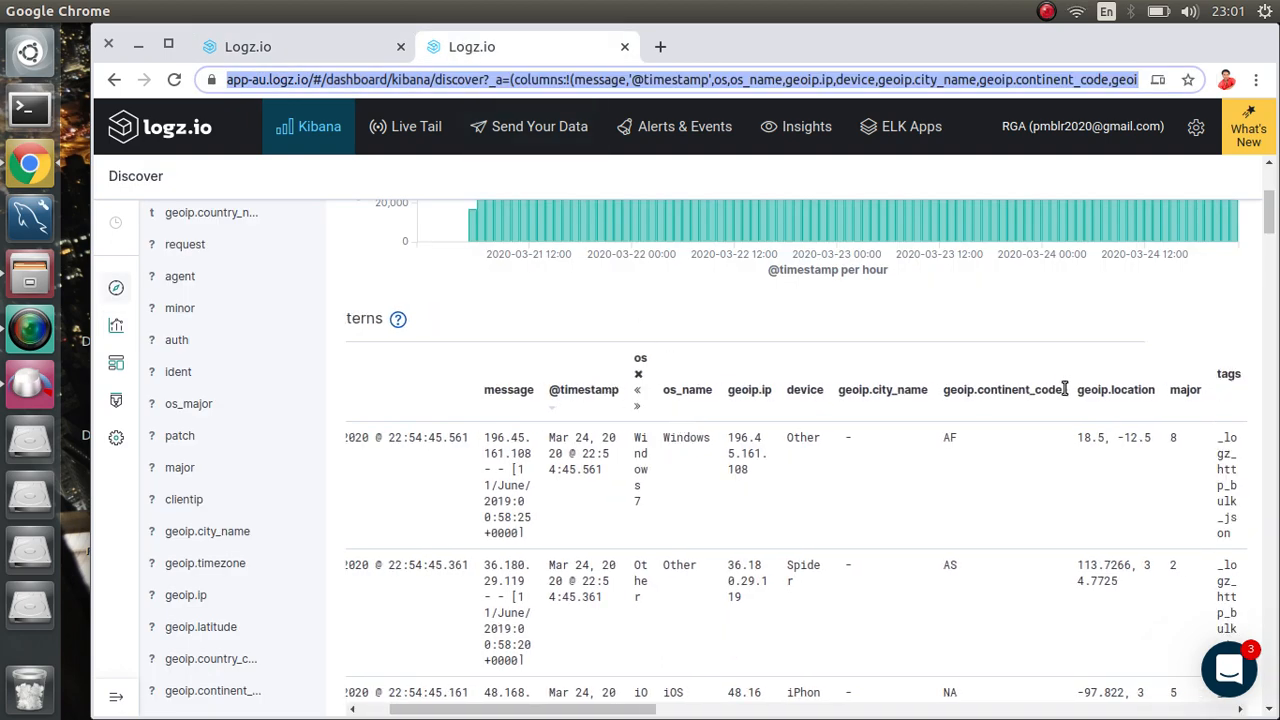
drag(1271, 212, 1272, 205)
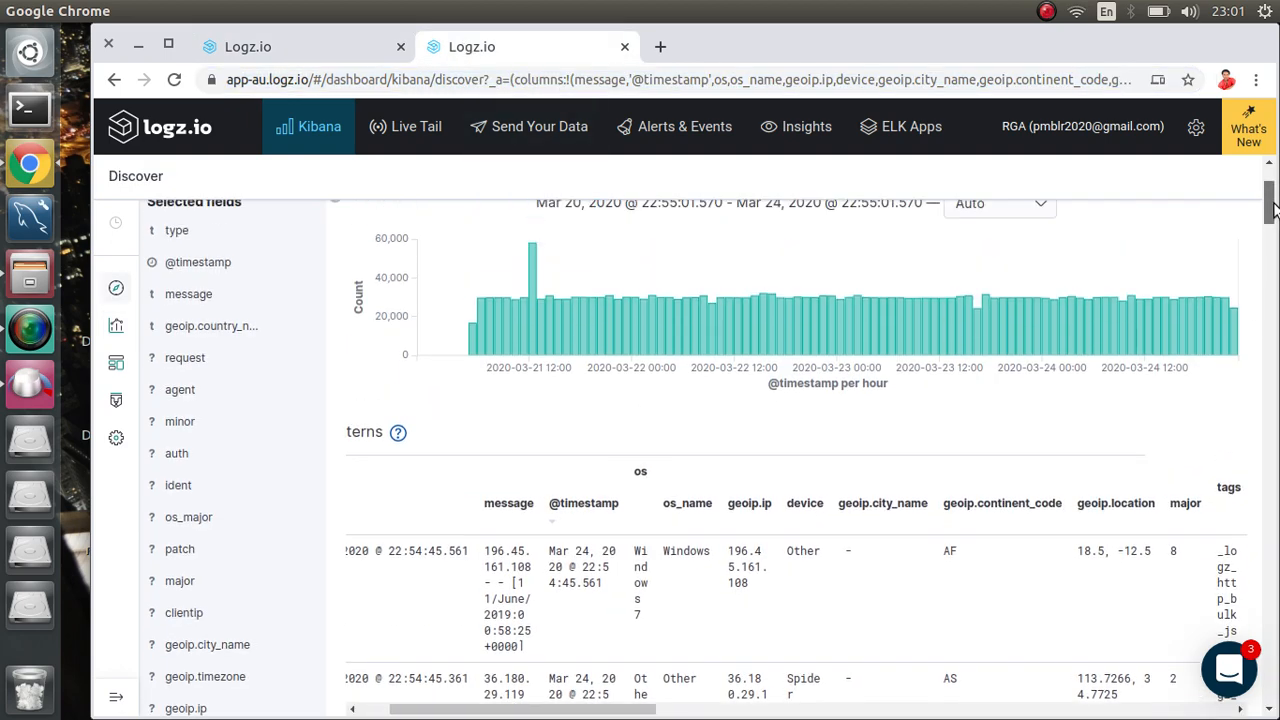
scroll(571, 525, right, 4)
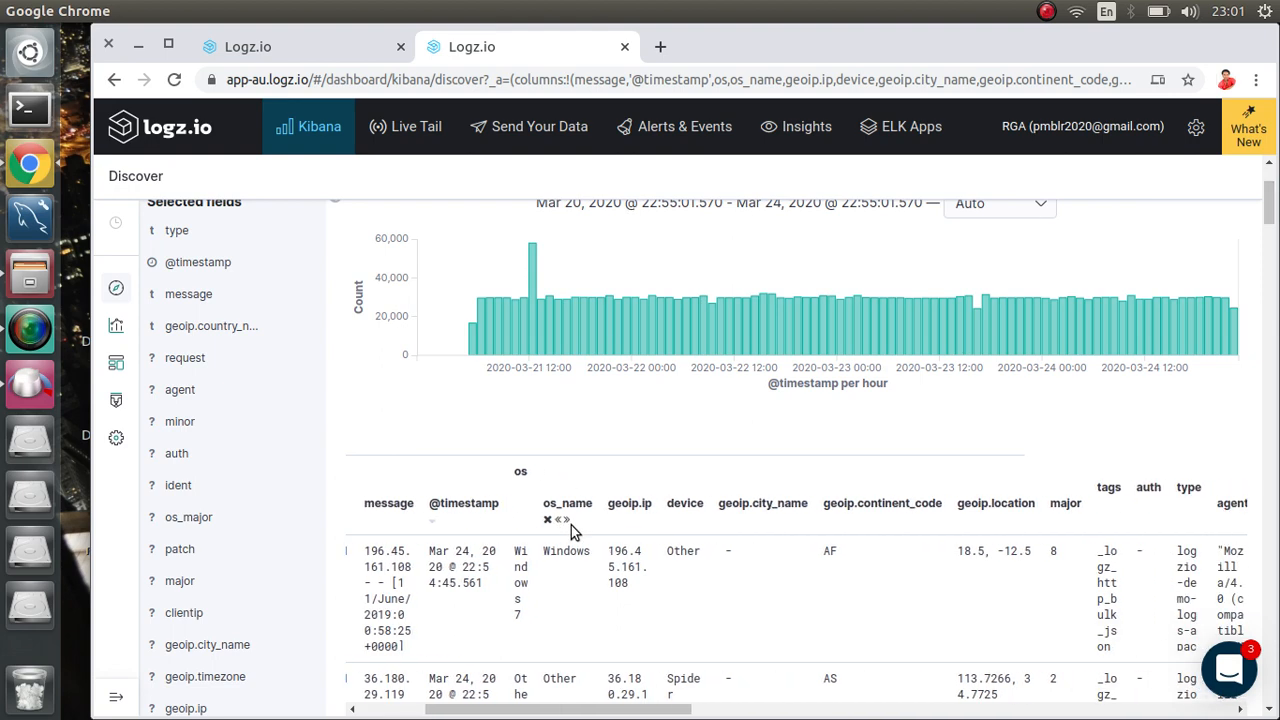
drag(1272, 198, 1272, 180)
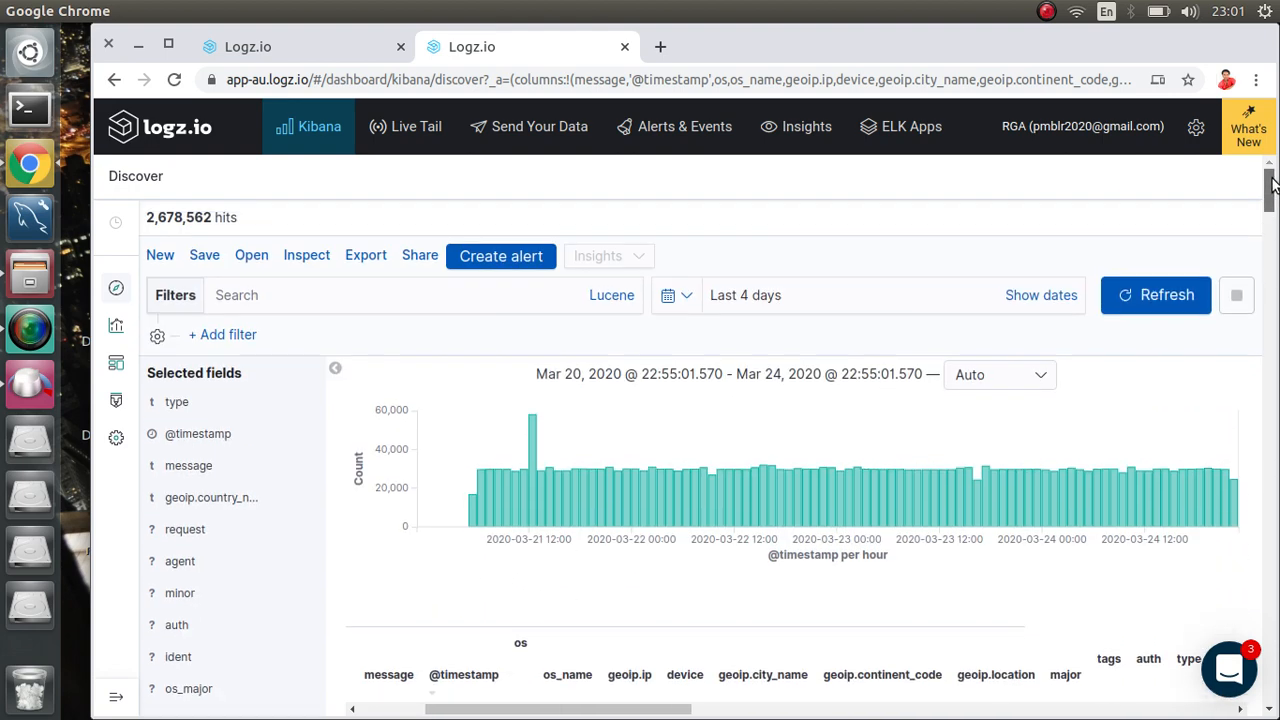
Step: Save the Discover search as 'customindex' and go back to the visualization tab
click(203, 258)
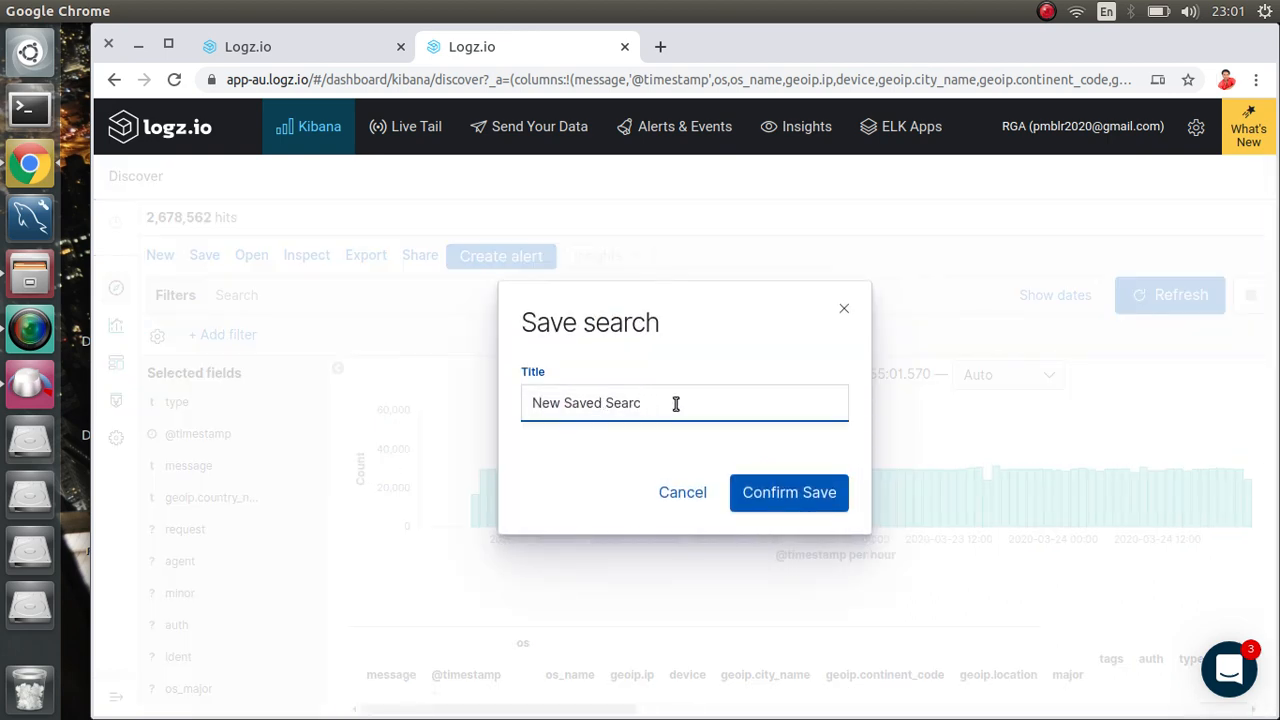
key(BackSpace)
key(BackSpace)
key(BackSpace)
key(BackSpace)
key(BackSpace)
key(BackSpace)
key(BackSpace)
key(BackSpace)
key(BackSpace)
key(BackSpace)
key(BackSpace)
key(BackSpace)
key(BackSpace)
key(BackSpace)
key(BackSpace)
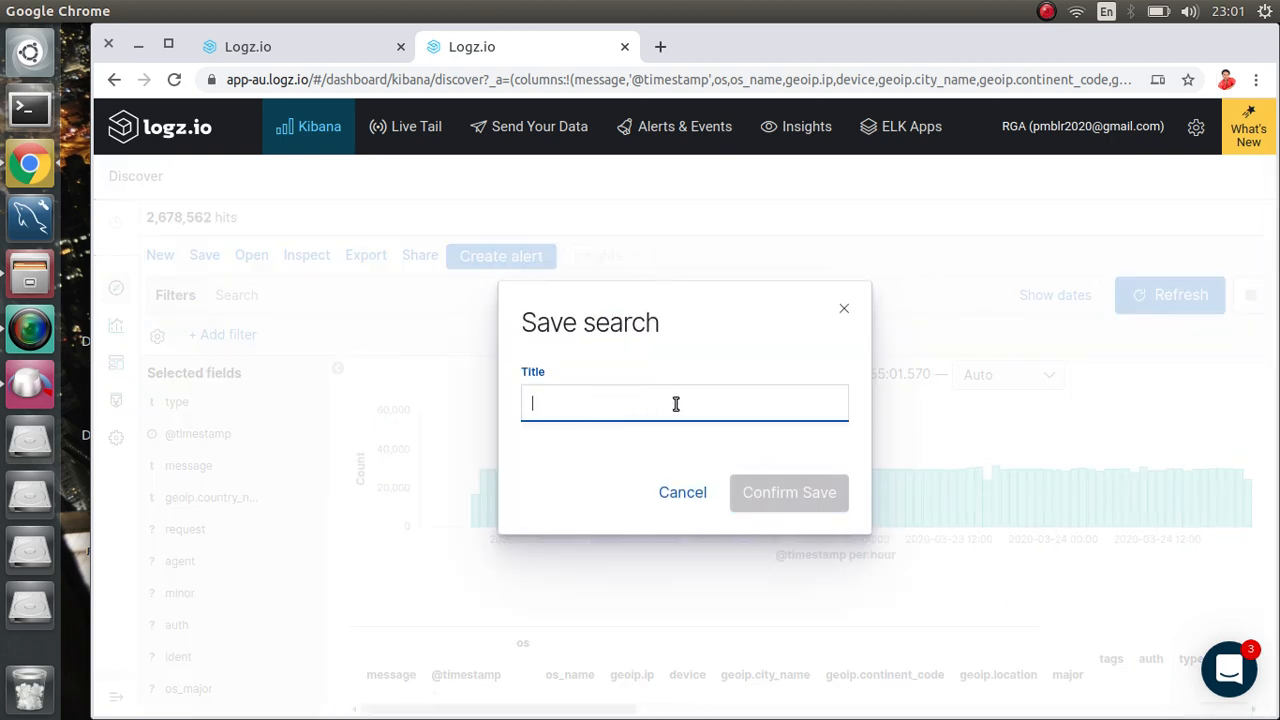
text(cu)
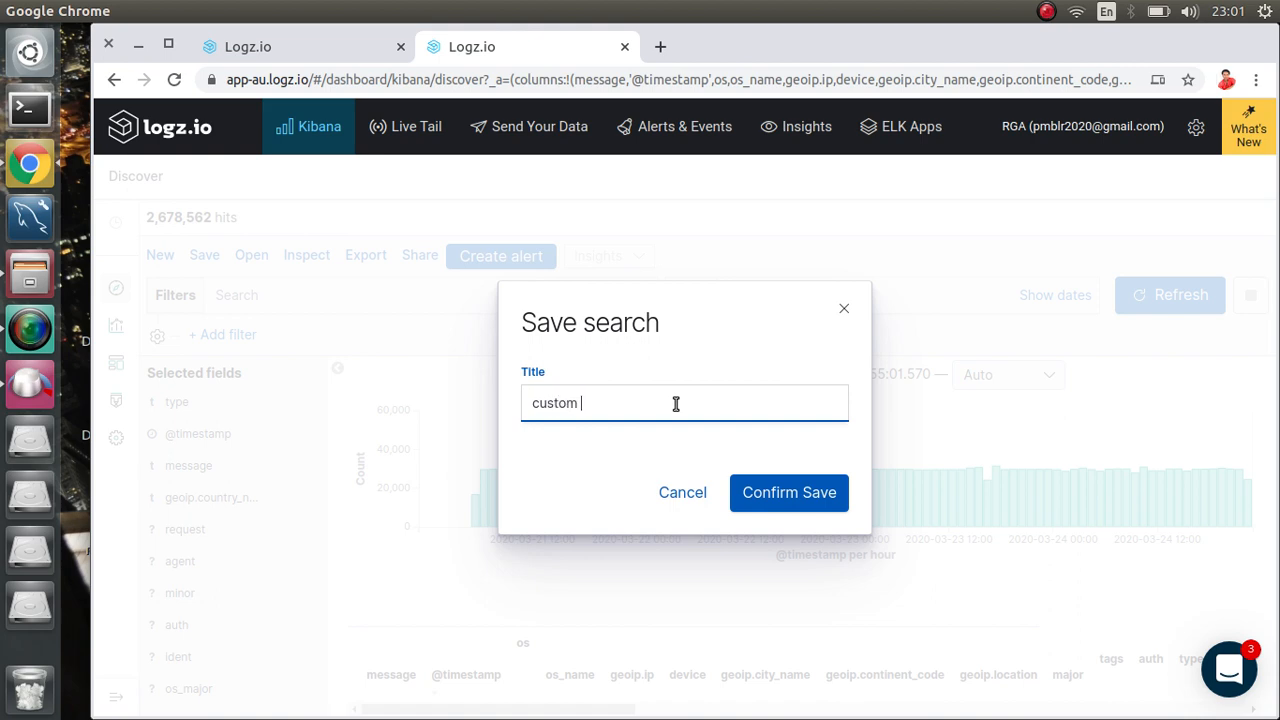
text(stomindex)
click(758, 481)
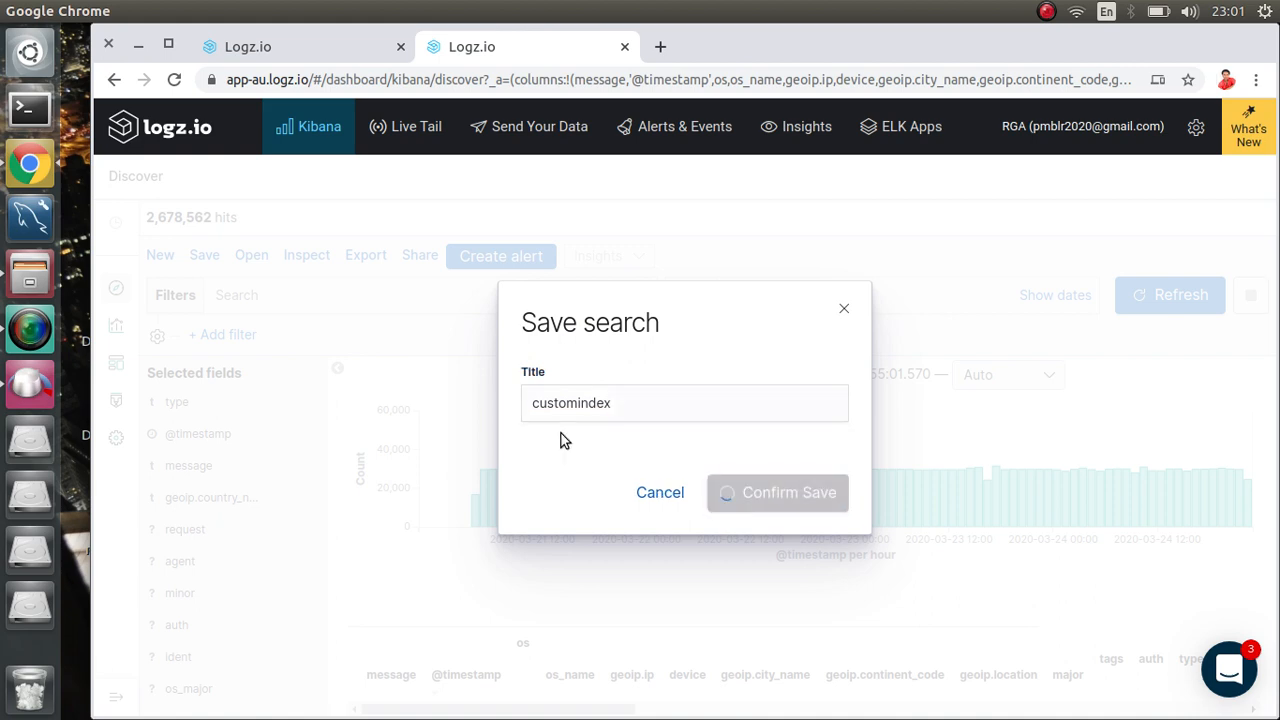
click(318, 48)
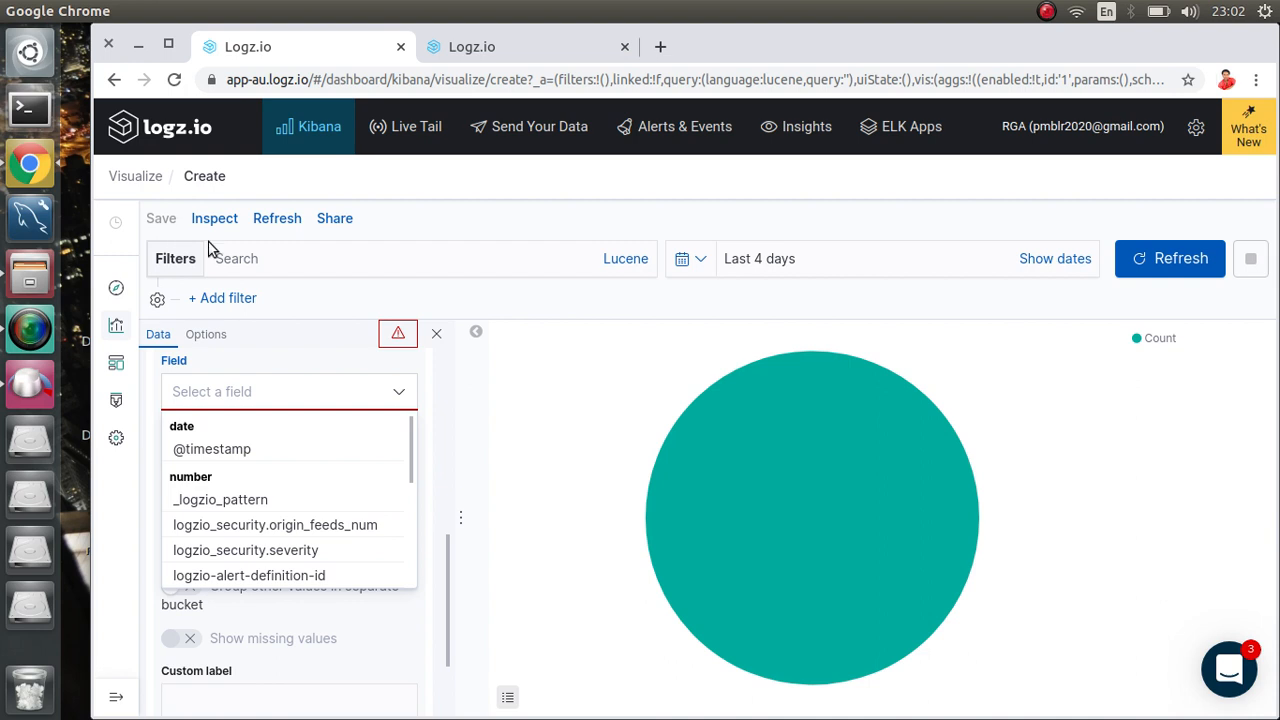
Step: Create a new Pie visualization that uses the customindex saved search as its source
click(128, 176)
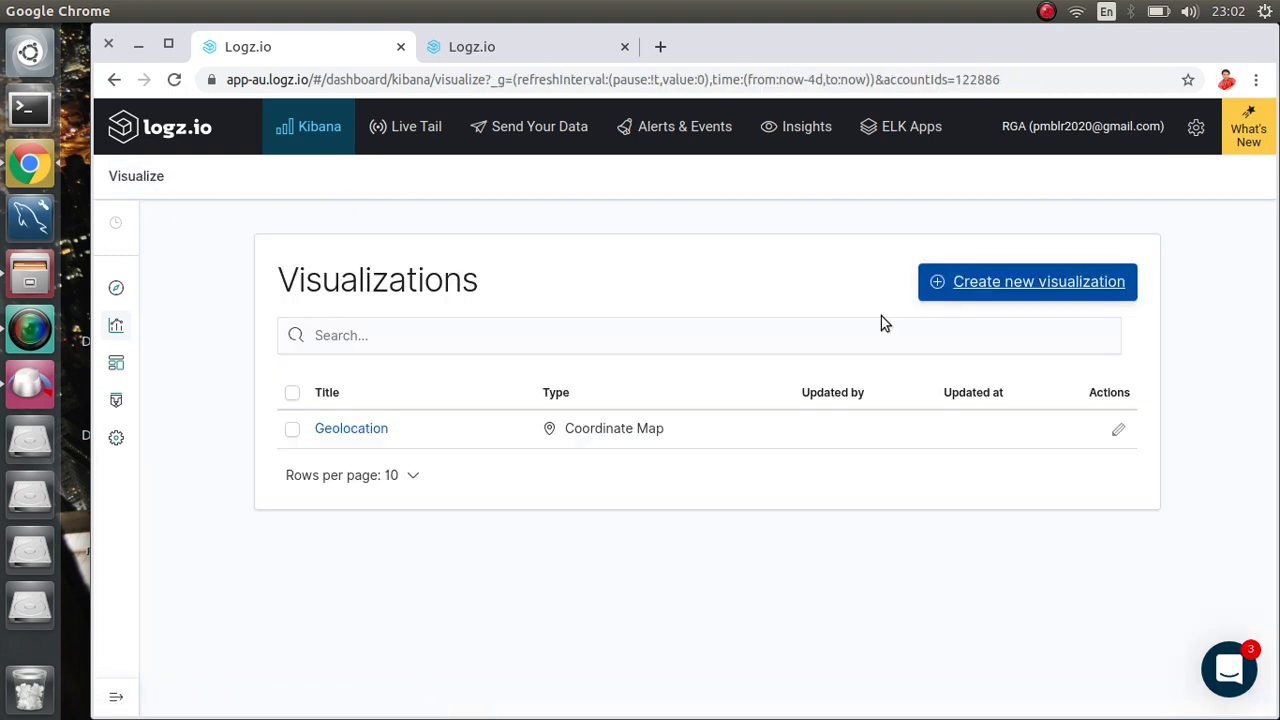
click(1044, 292)
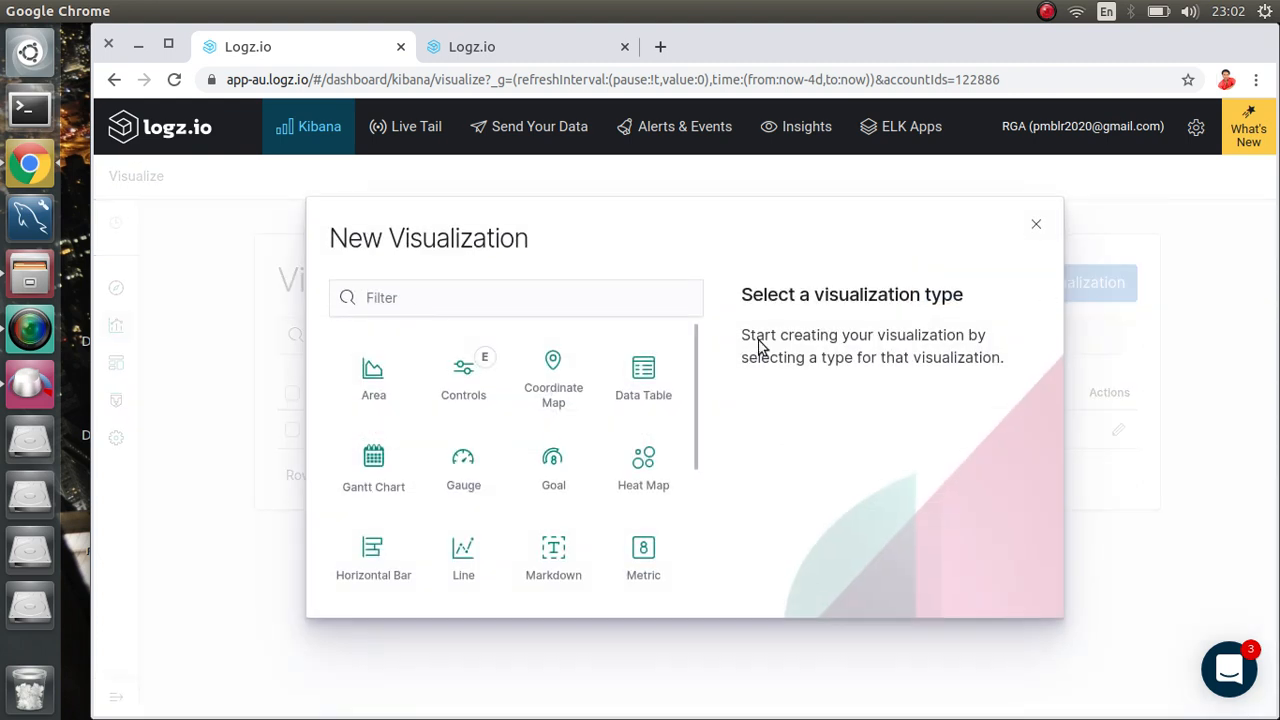
scroll(414, 521, down, 3)
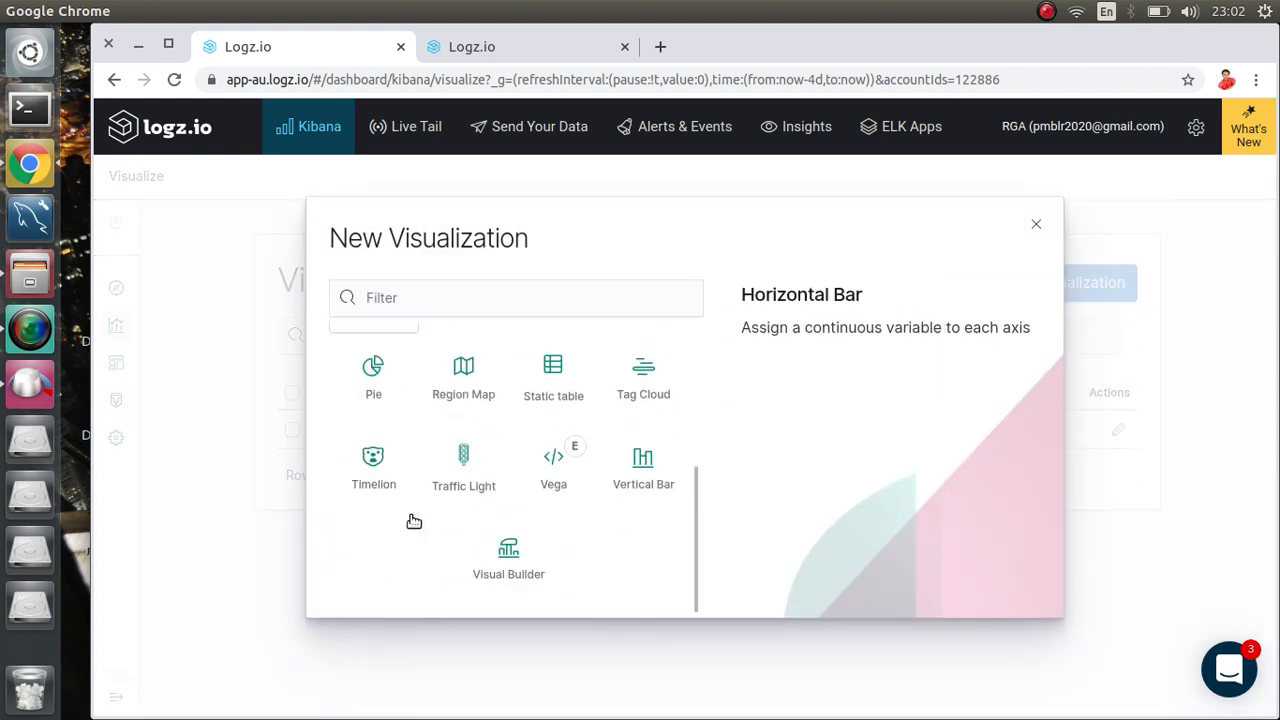
click(374, 398)
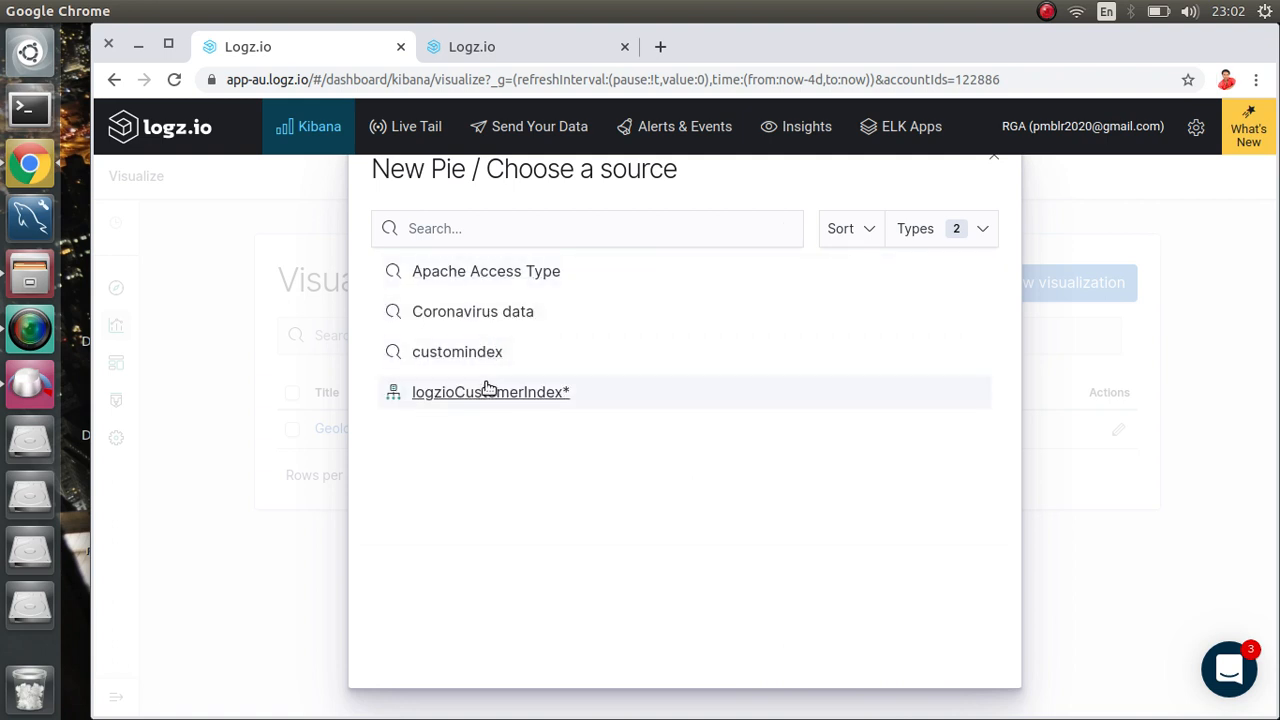
click(466, 357)
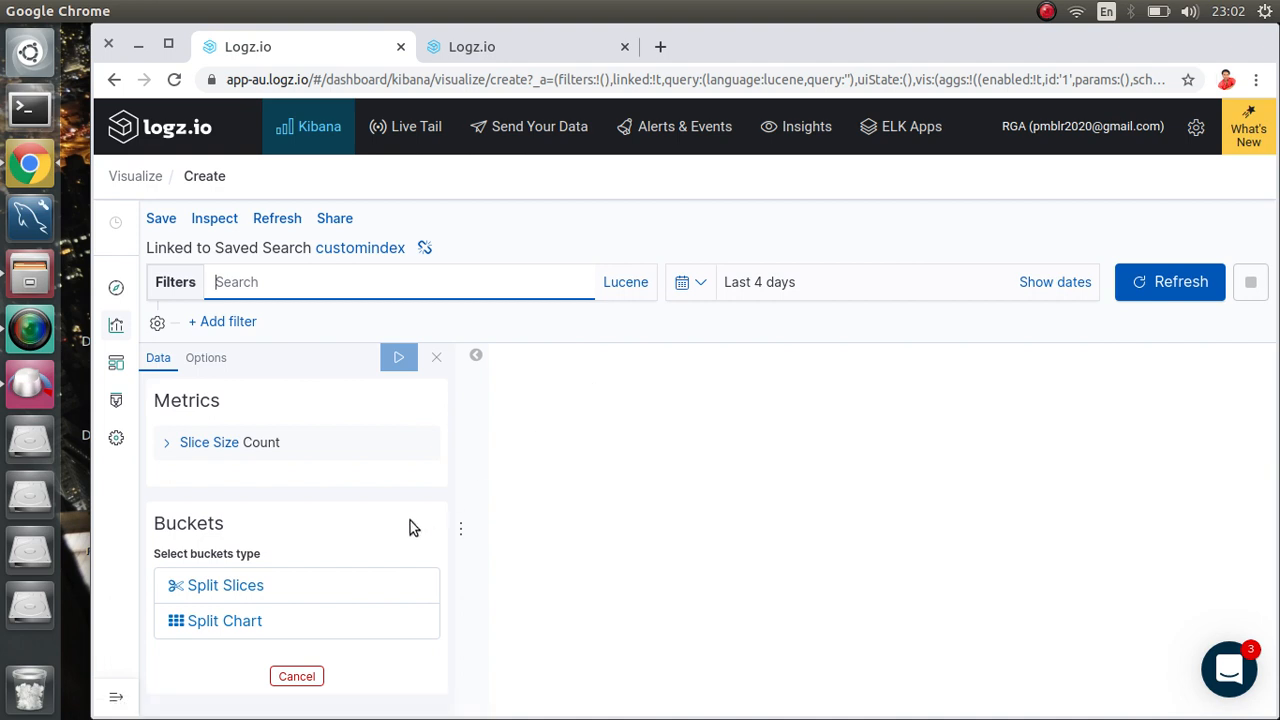
Step: Turn off the pie's donut style in the display options
click(206, 358)
click(266, 436)
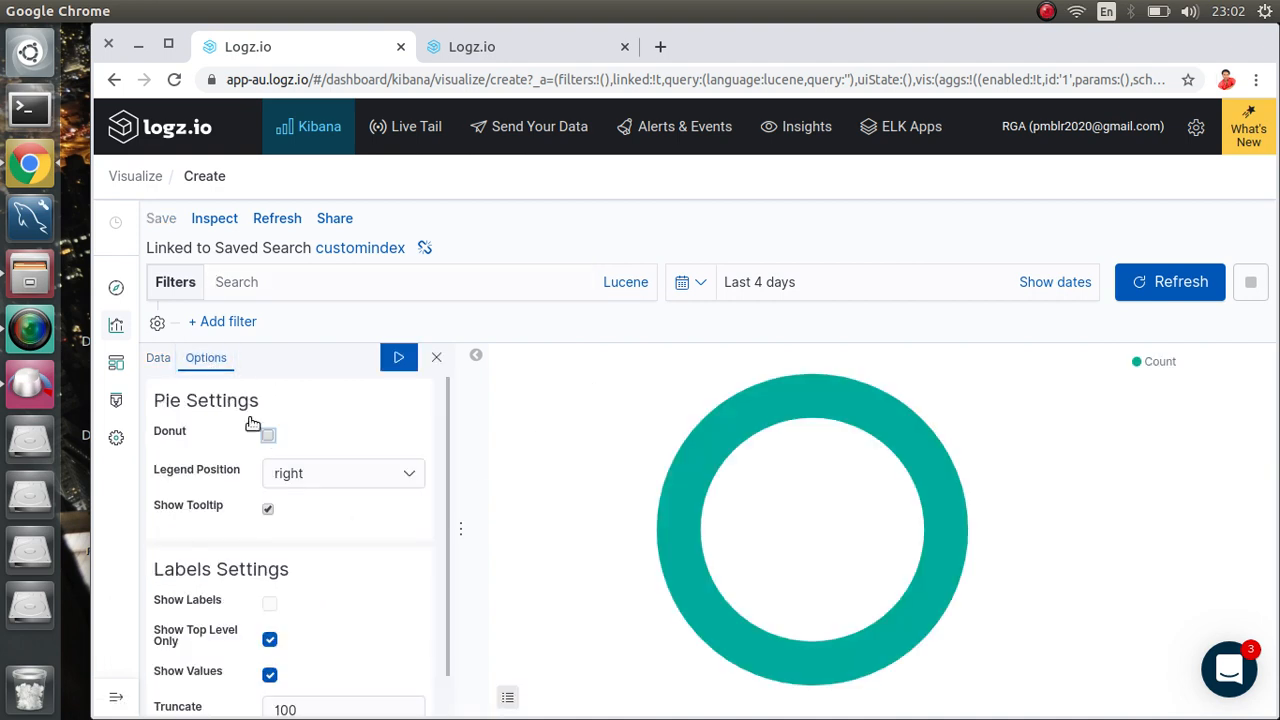
click(160, 358)
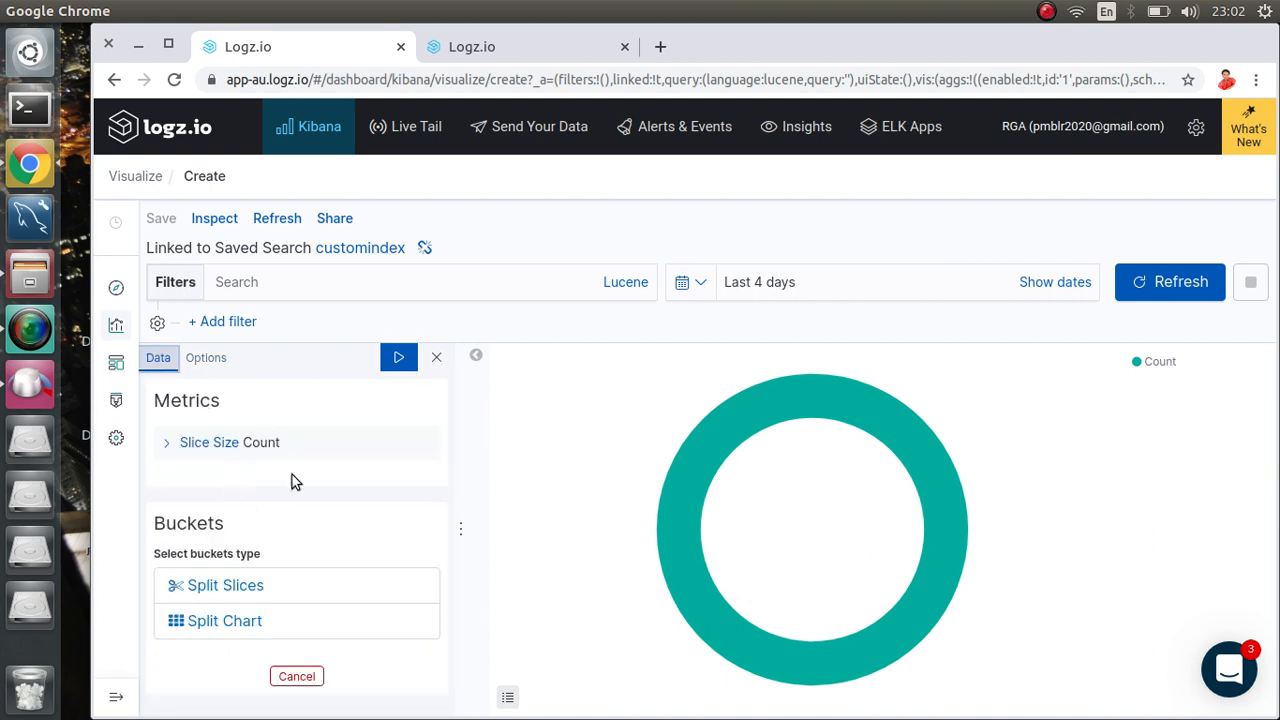
Step: Split slices by Terms on geoip.country_name, top 5 by Count, then view the Discover tab
click(238, 587)
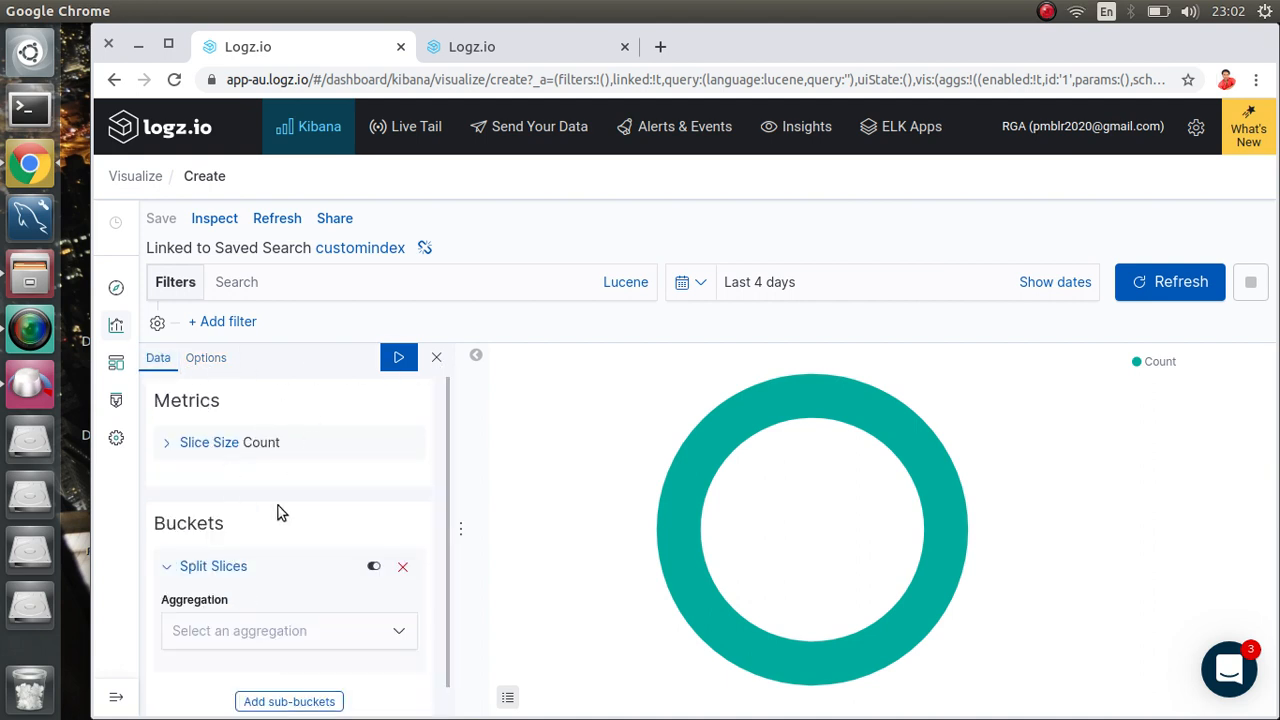
scroll(279, 512, down, 1)
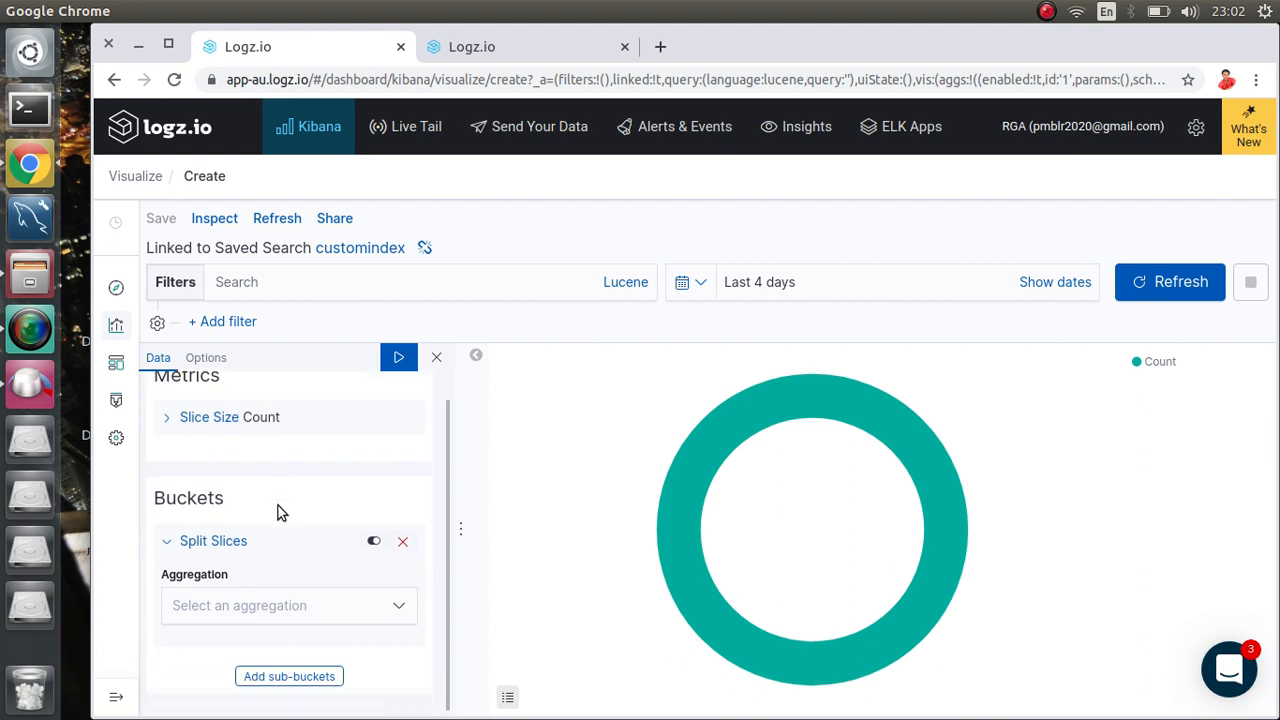
click(273, 606)
scroll(225, 565, down, 1)
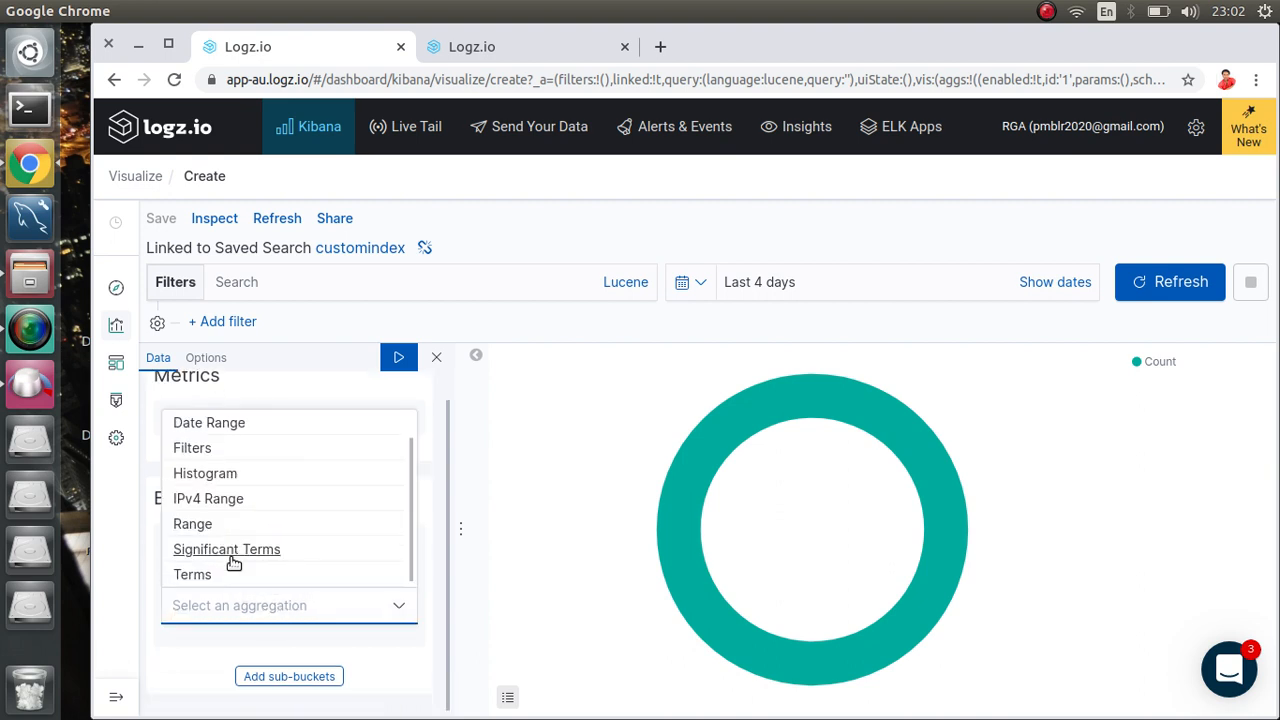
click(199, 575)
scroll(225, 563, down, 5)
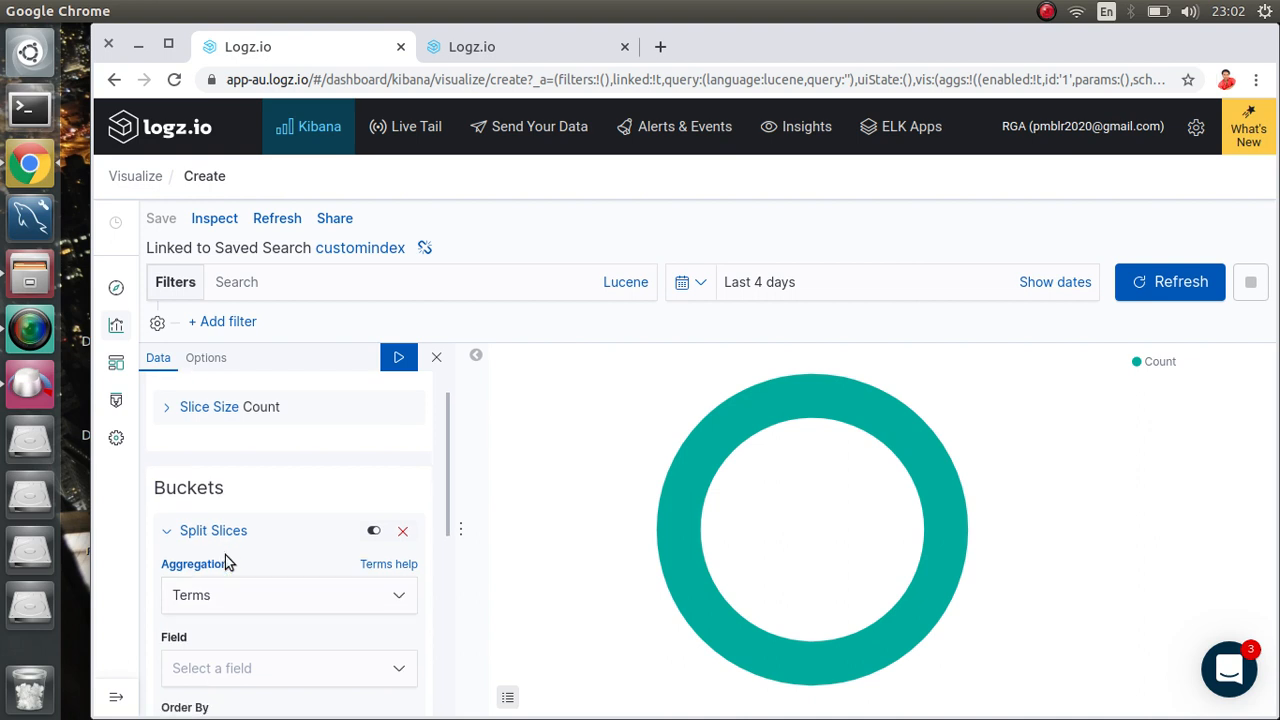
scroll(286, 463, up, 2)
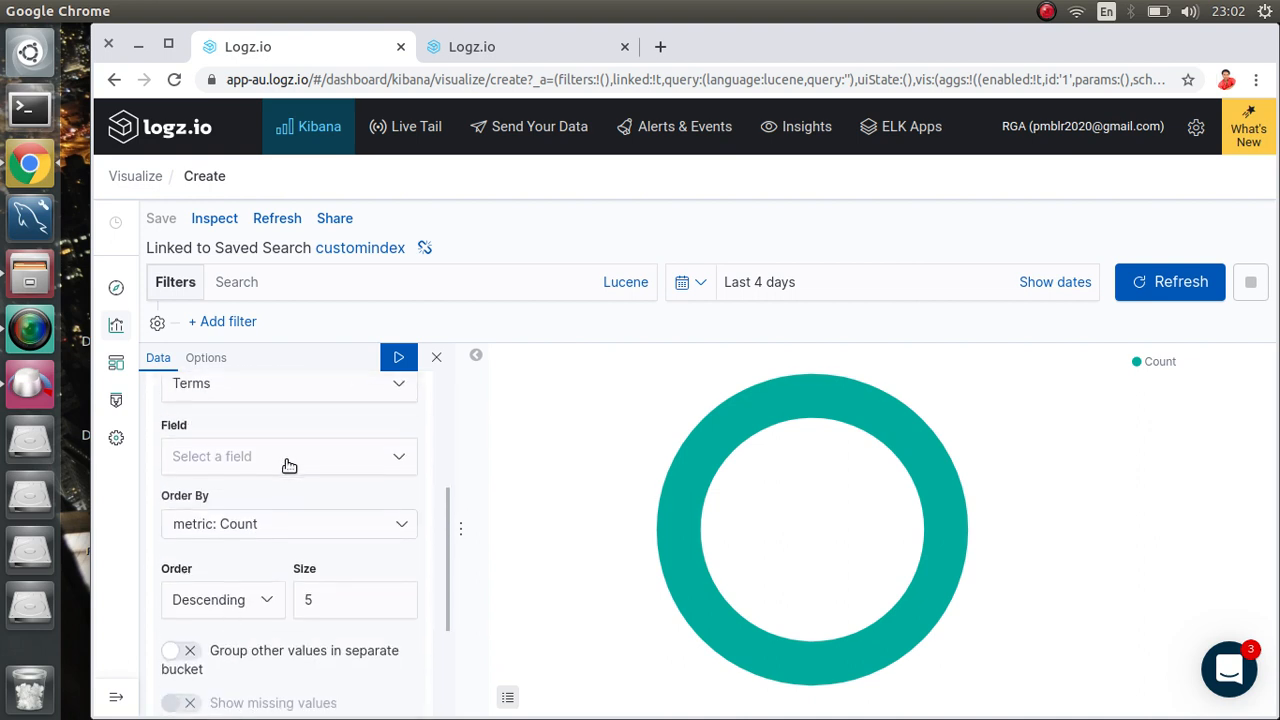
click(248, 469)
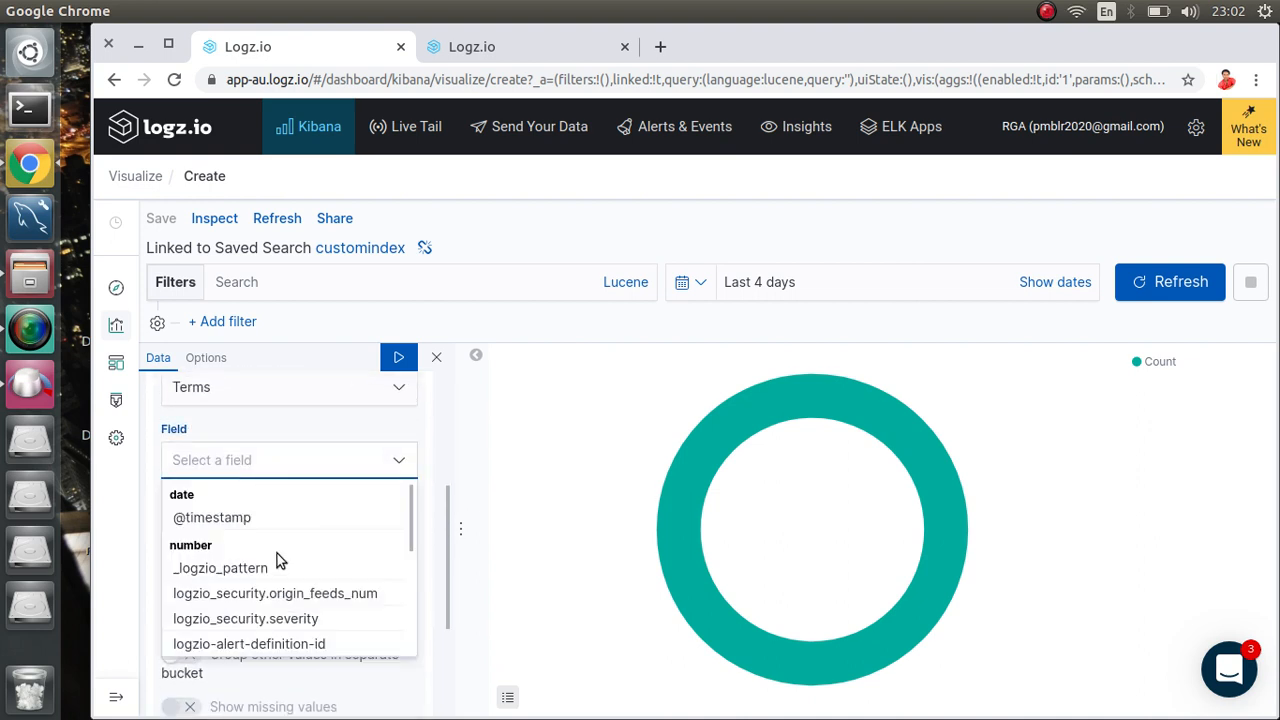
scroll(277, 553, down, 5)
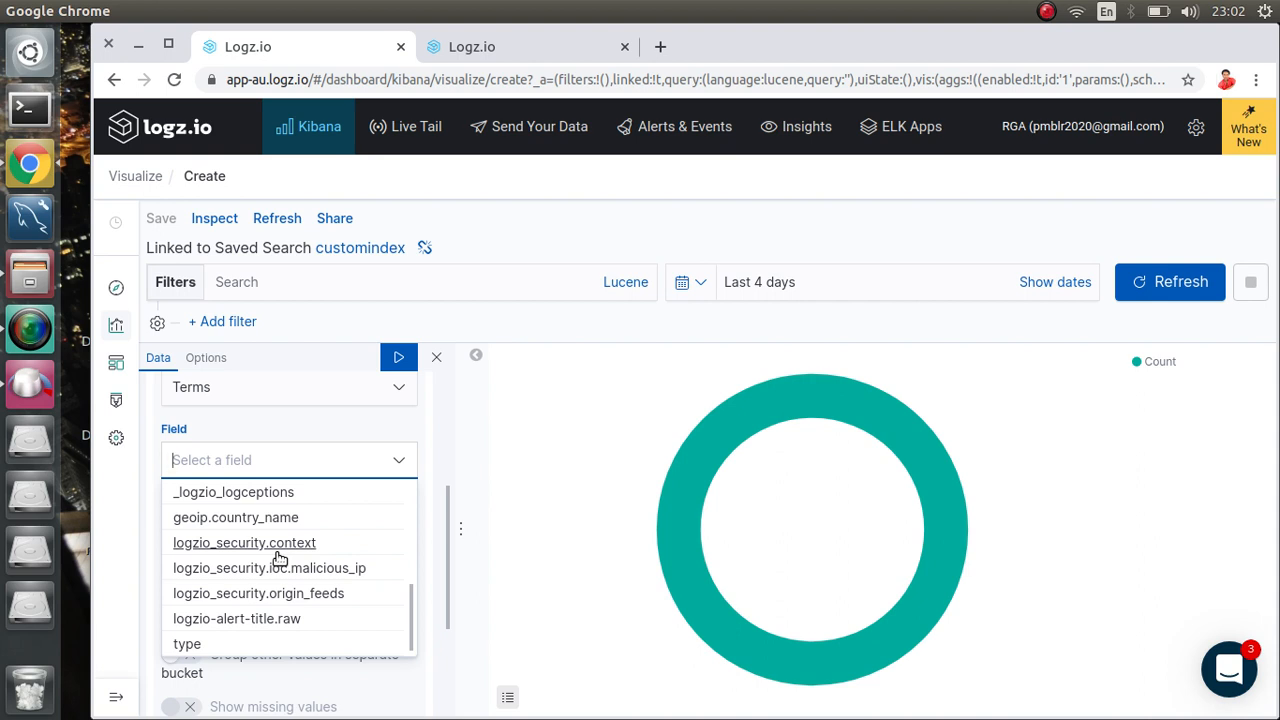
click(266, 517)
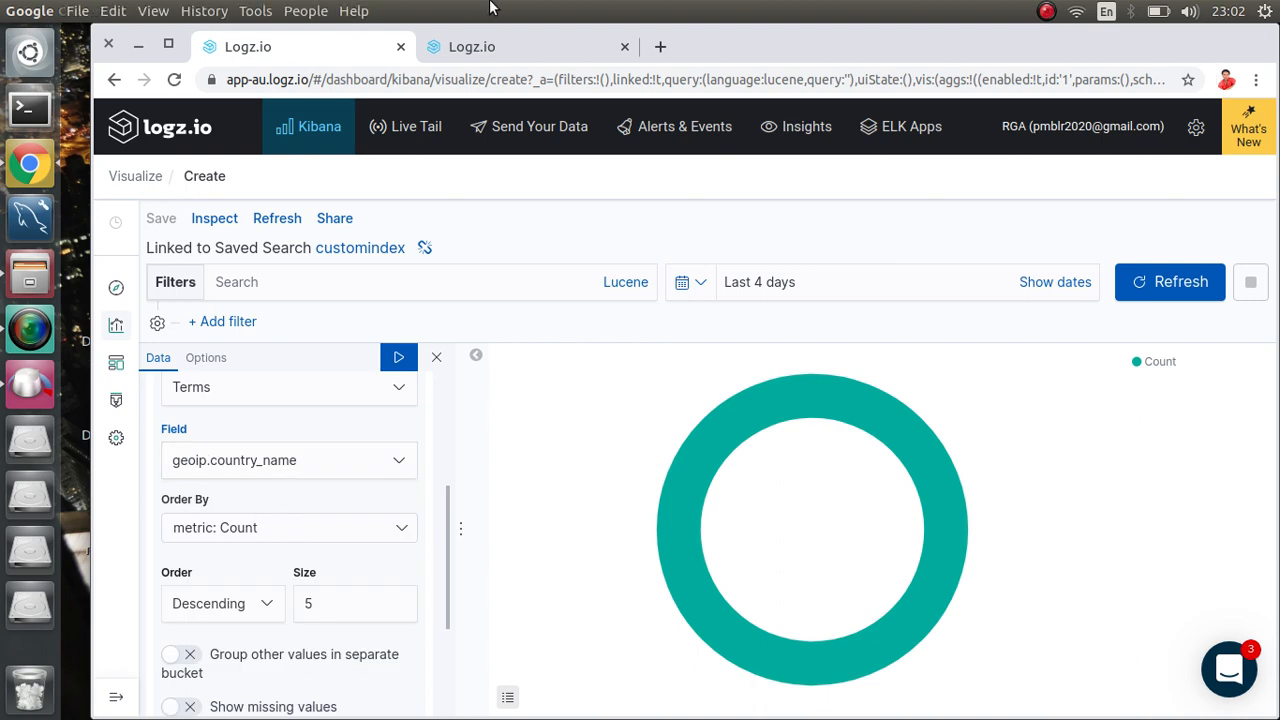
click(492, 47)
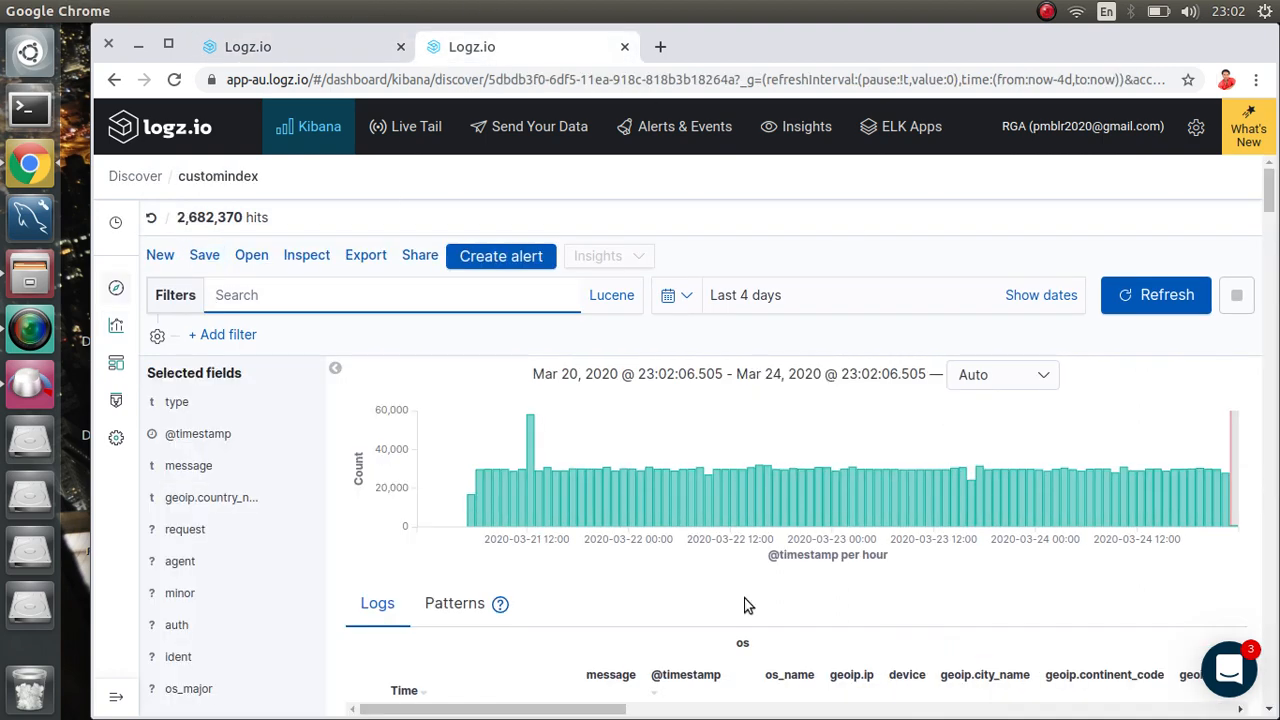
Step: Scroll through the customindex Discover log columns, then go back to the visualization tab
scroll(881, 356, down, 2)
scroll(881, 349, down, 5)
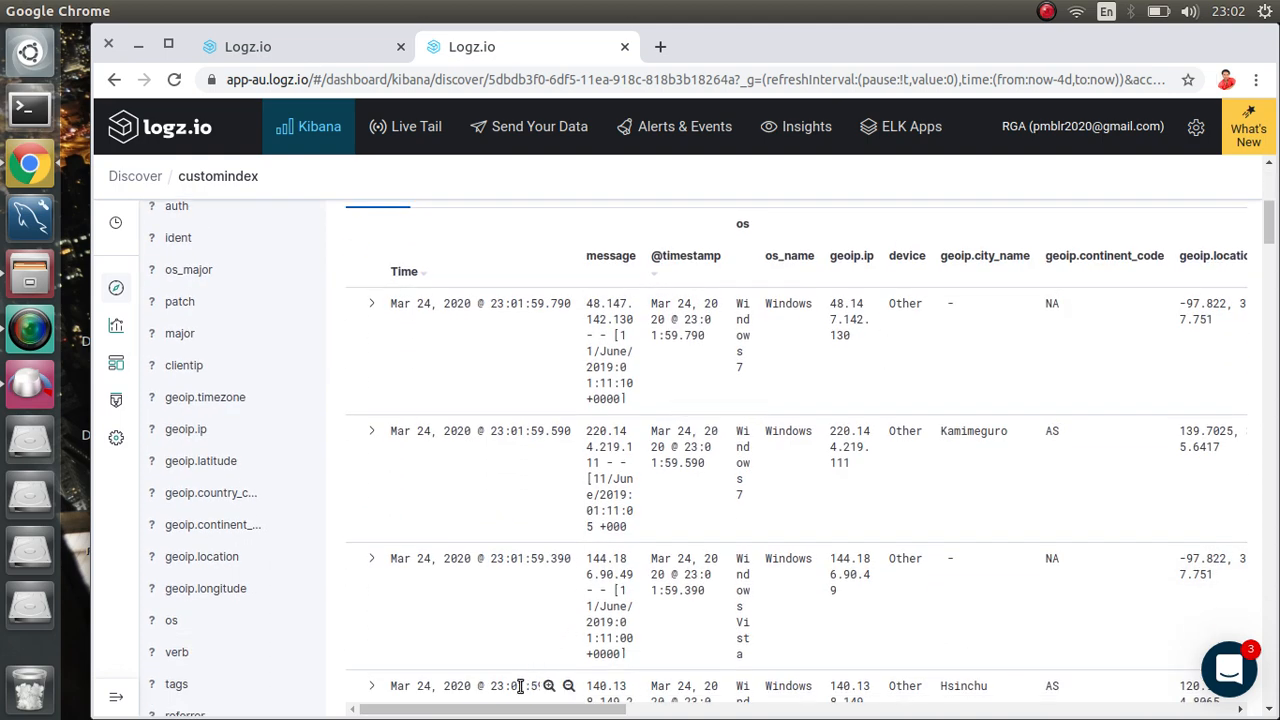
drag(513, 712, 705, 716)
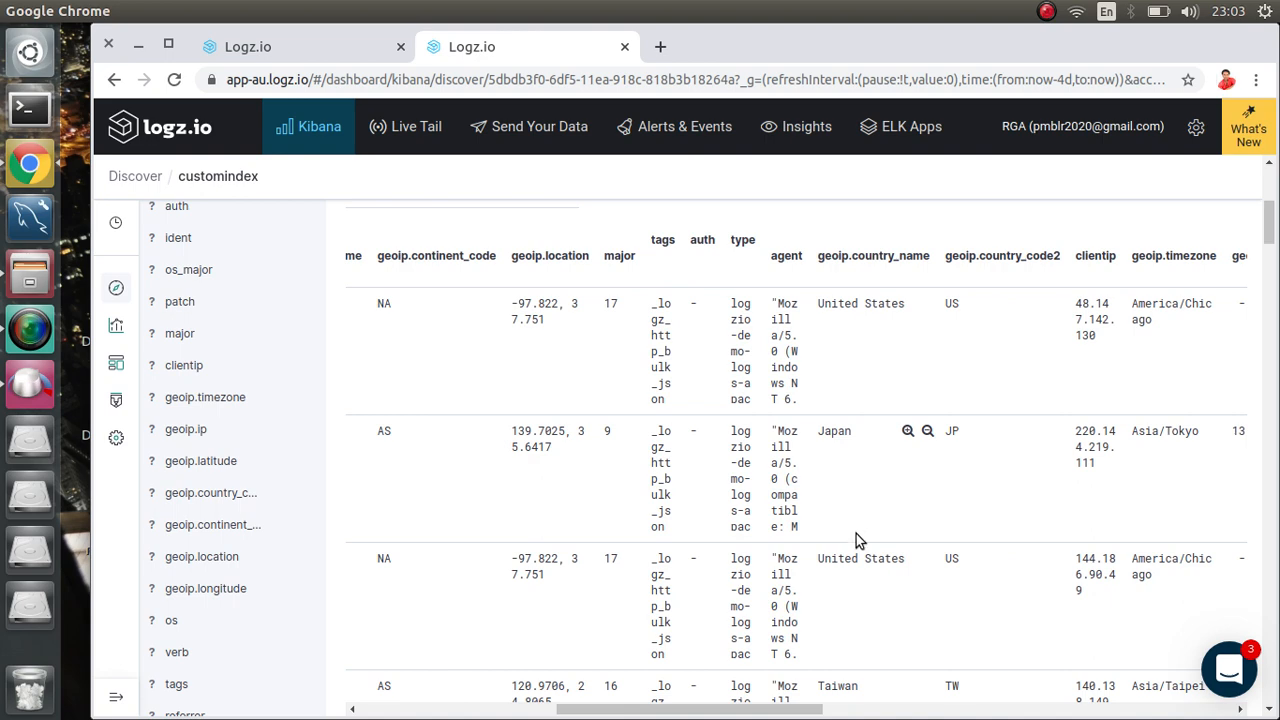
click(222, 48)
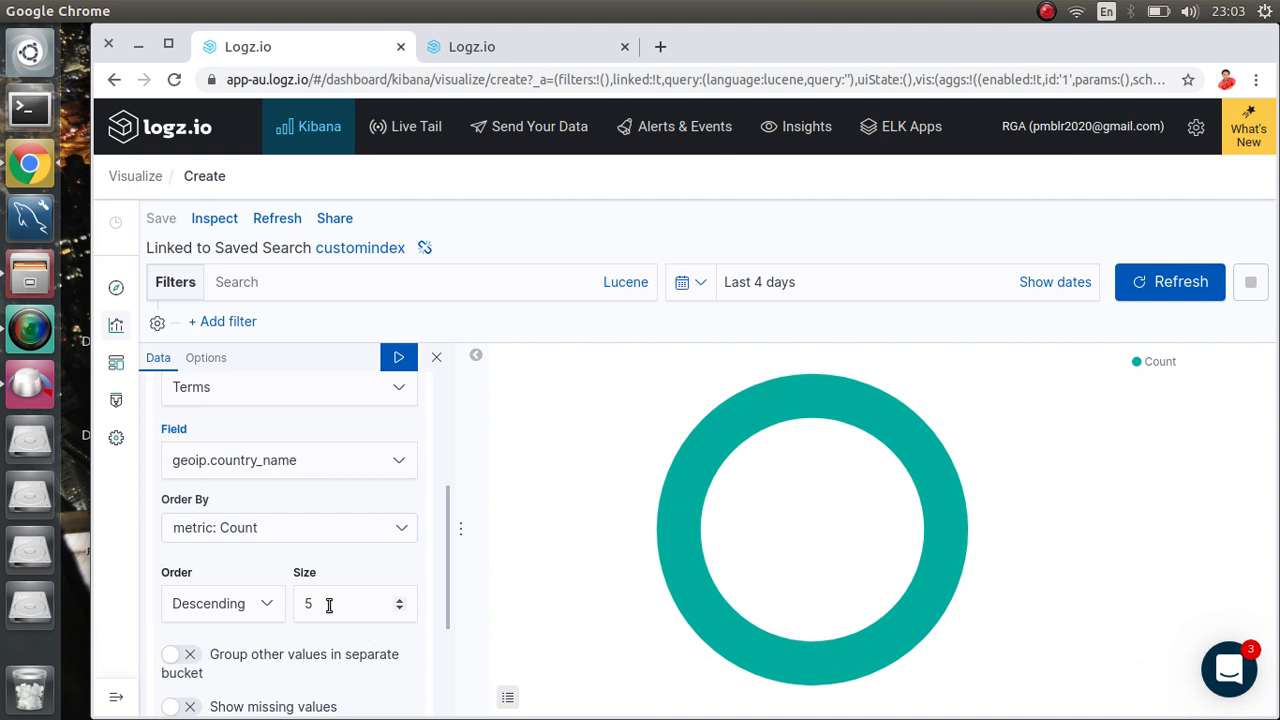
Step: Draw the country pie chart, then raise the Terms size from 5 to 10 and reapply
scroll(329, 605, down, 3)
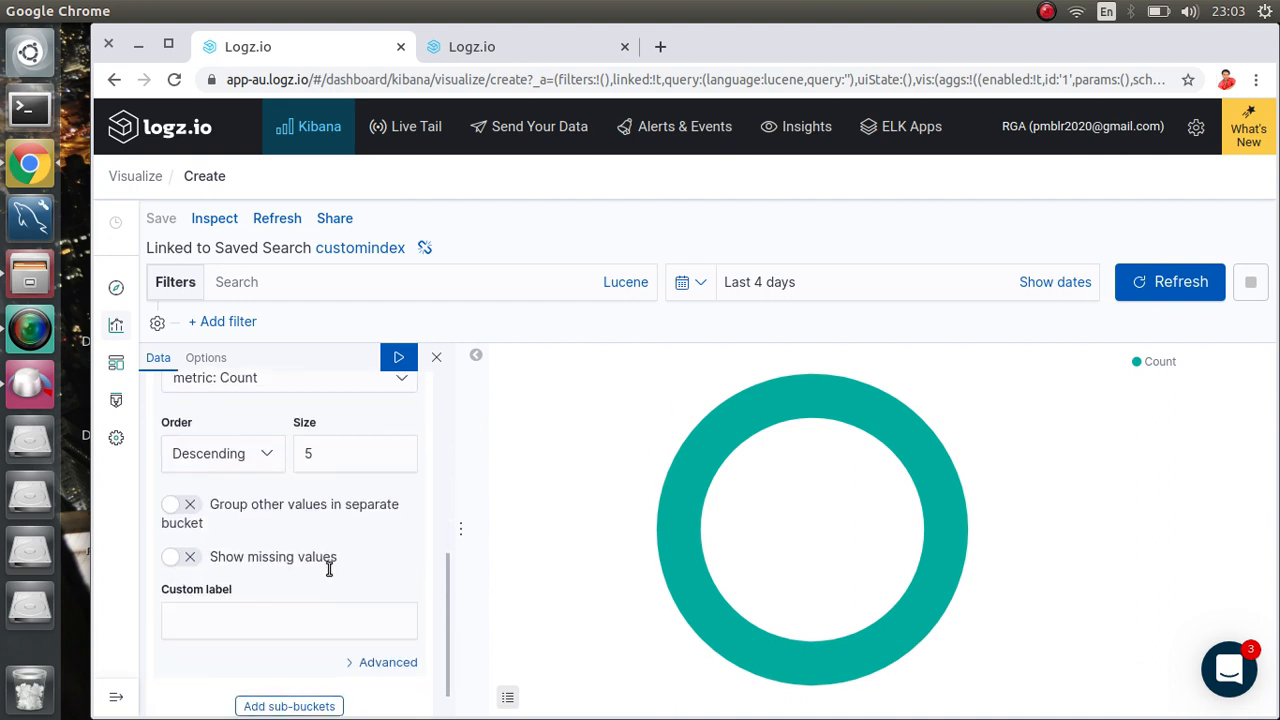
click(399, 357)
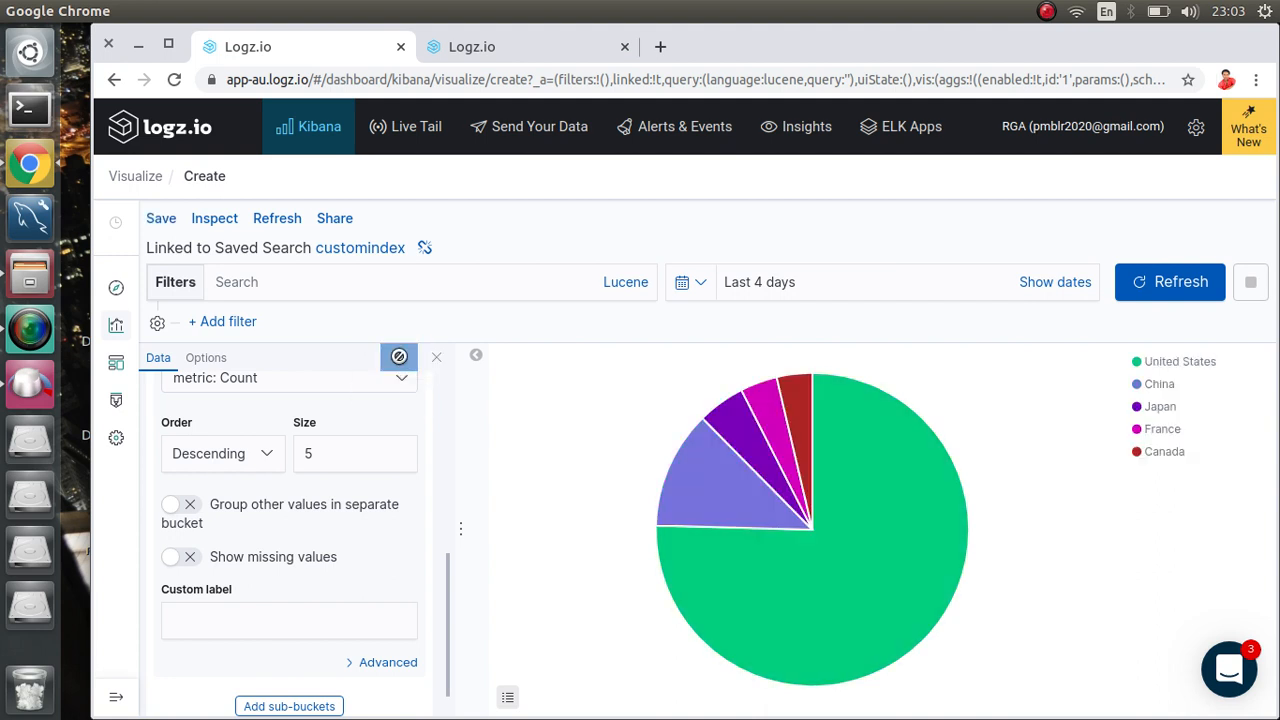
mouse_move(735, 669)
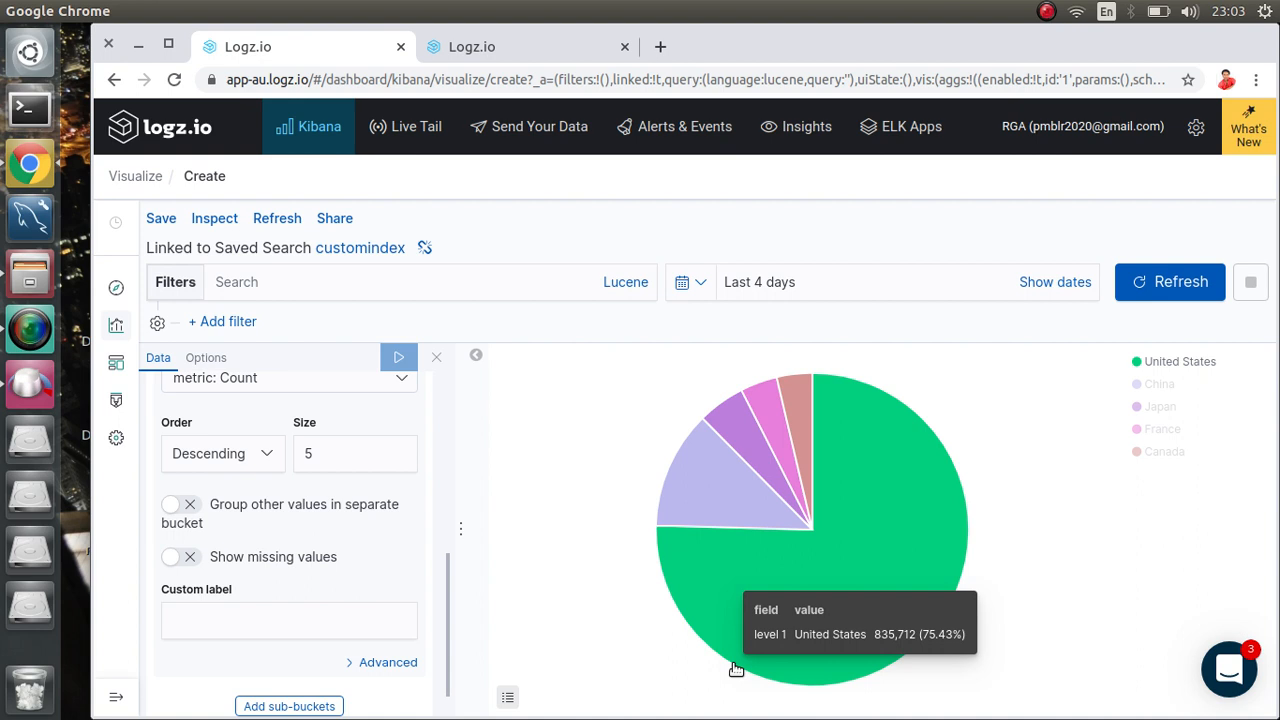
mouse_move(927, 581)
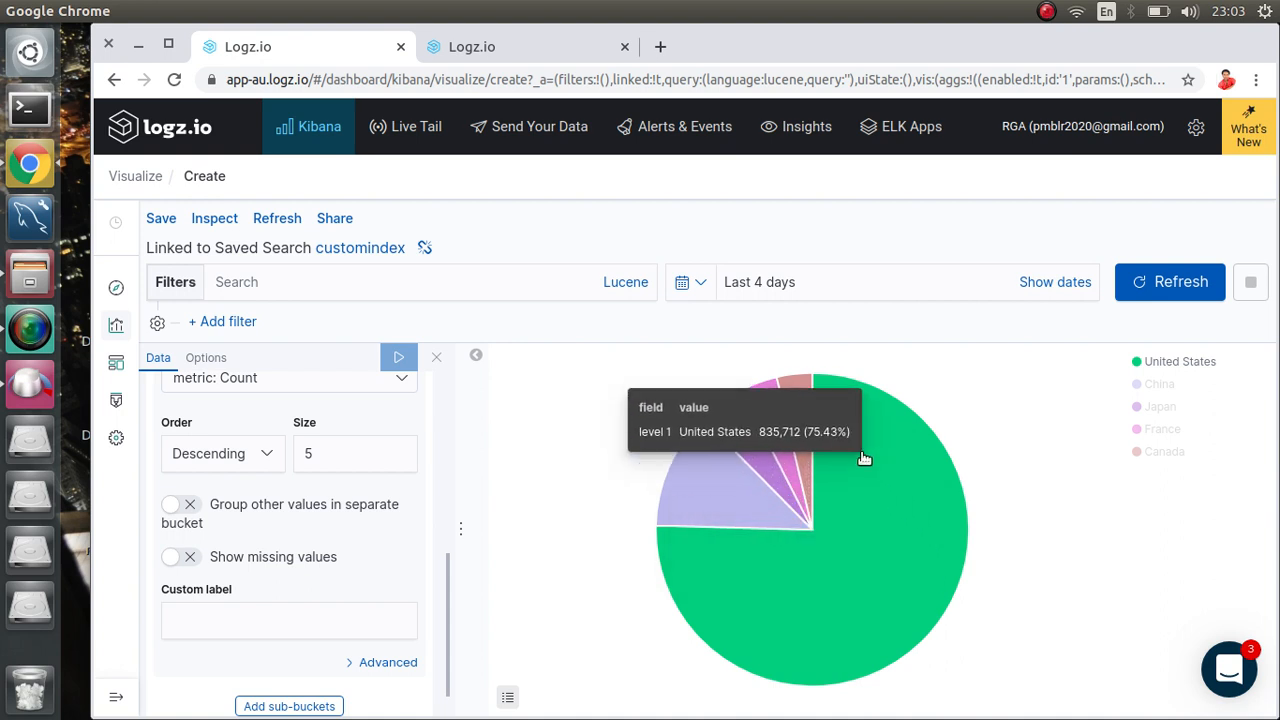
mouse_move(805, 435)
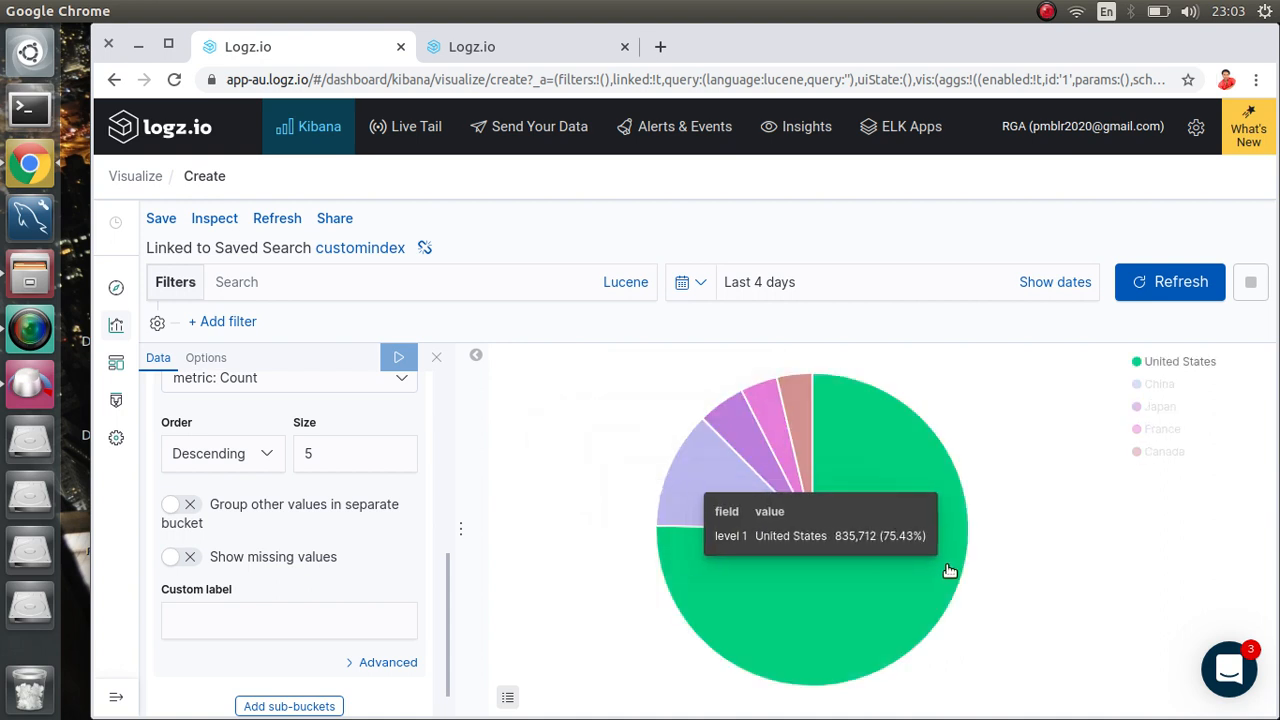
click(324, 461)
key(BackSpace)
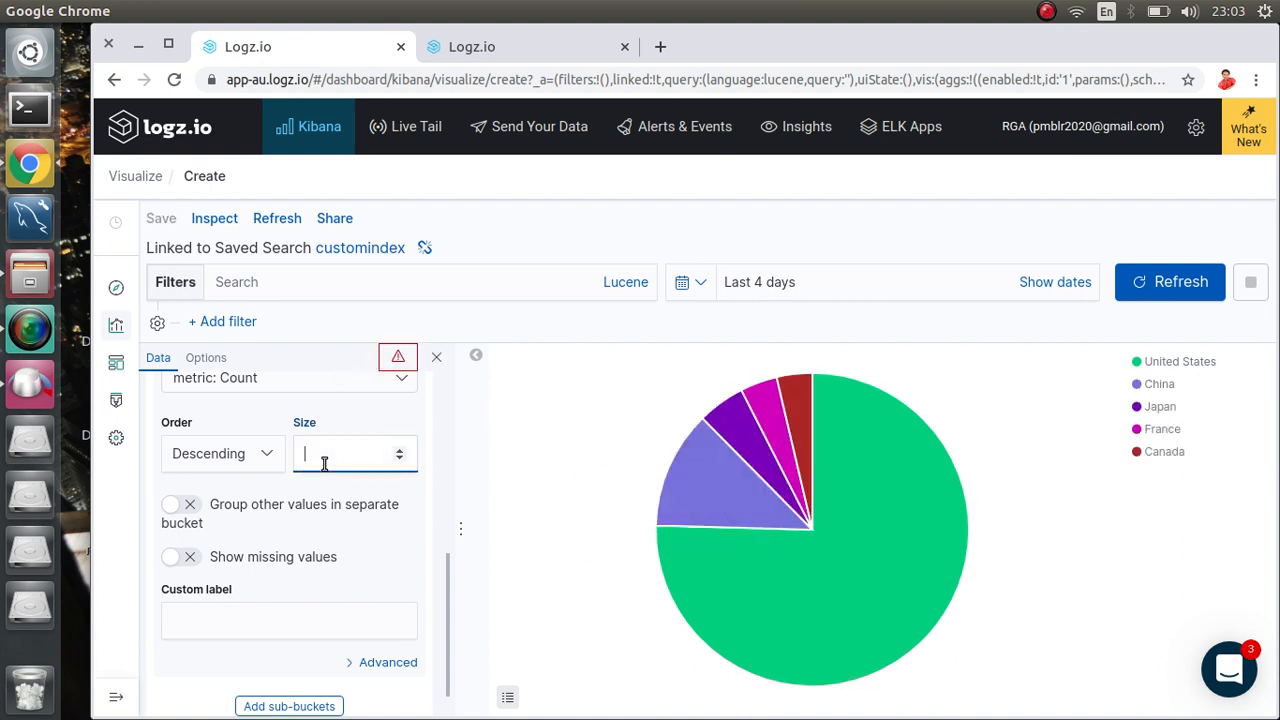
text(10)
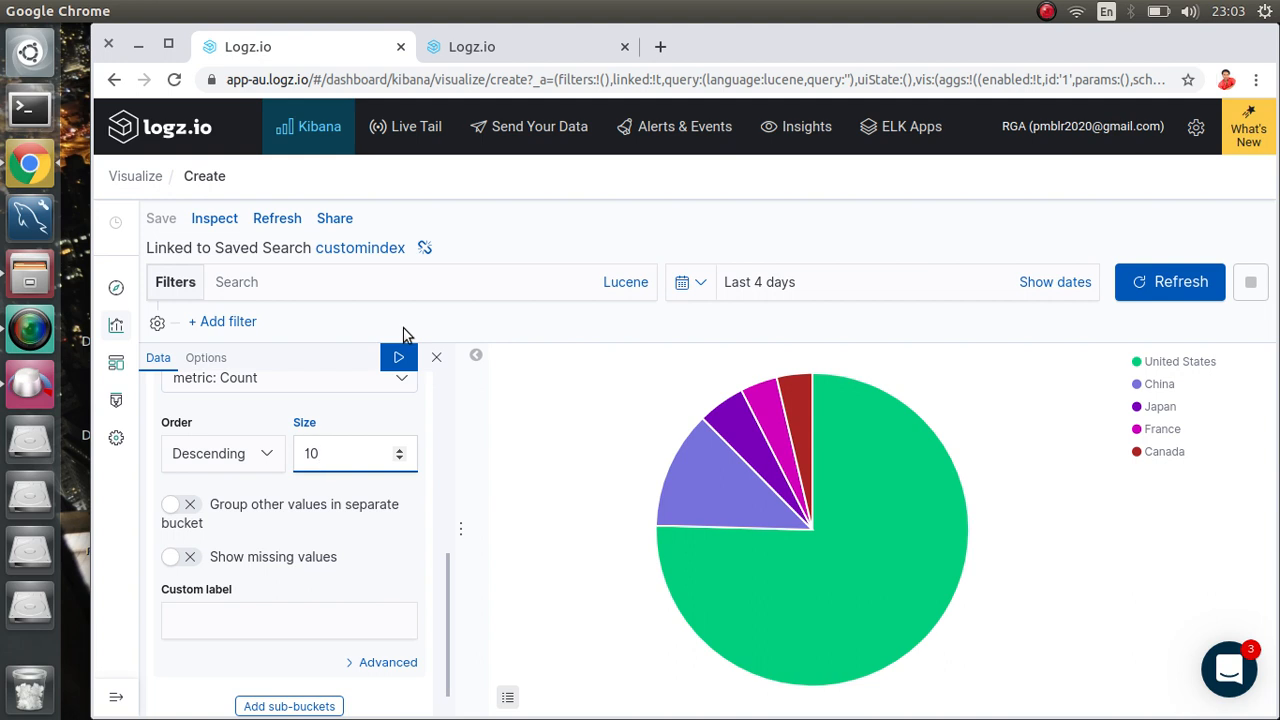
click(398, 357)
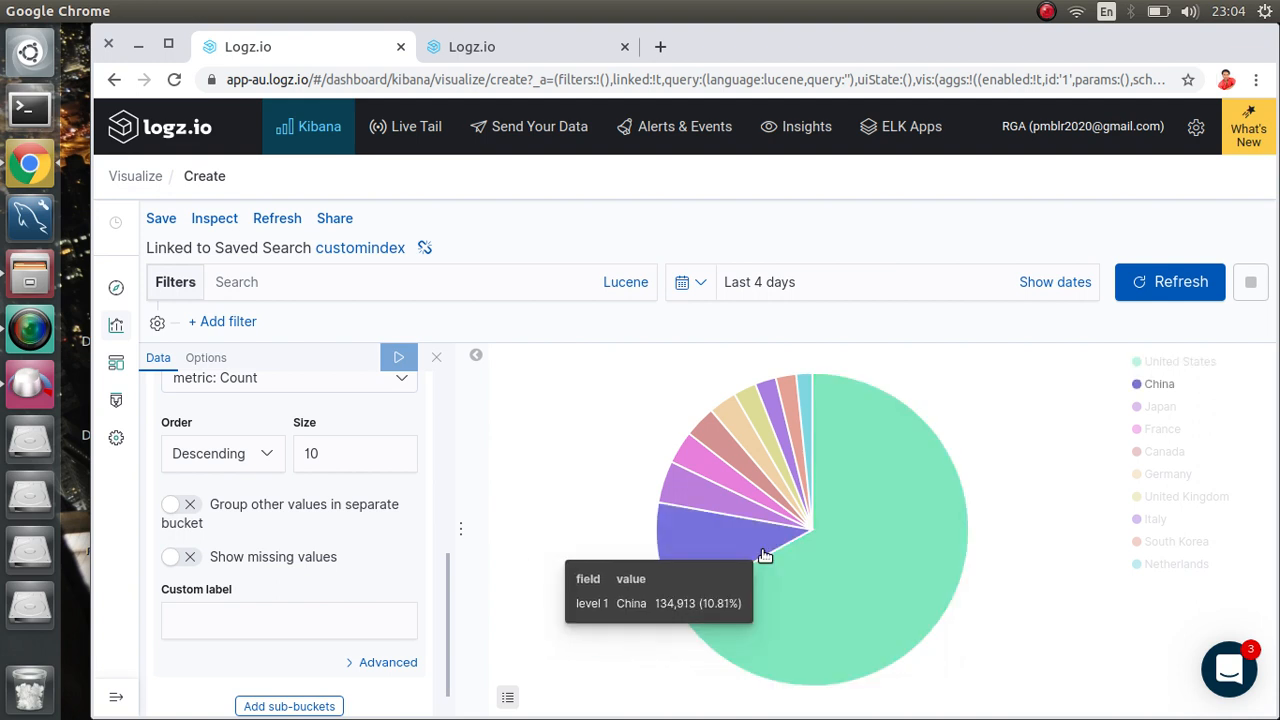
scroll(338, 540, down, 1)
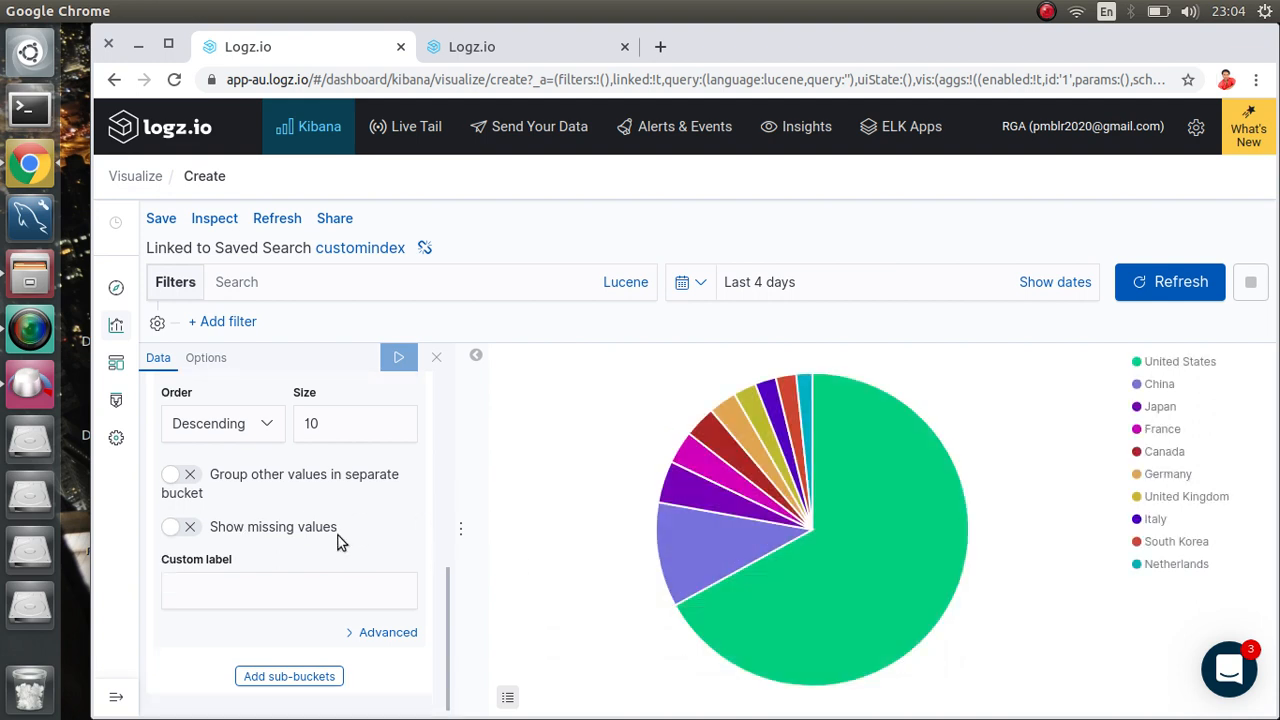
Step: Give the country bucket the custom label 'country name' and show the pie's display options
click(291, 589)
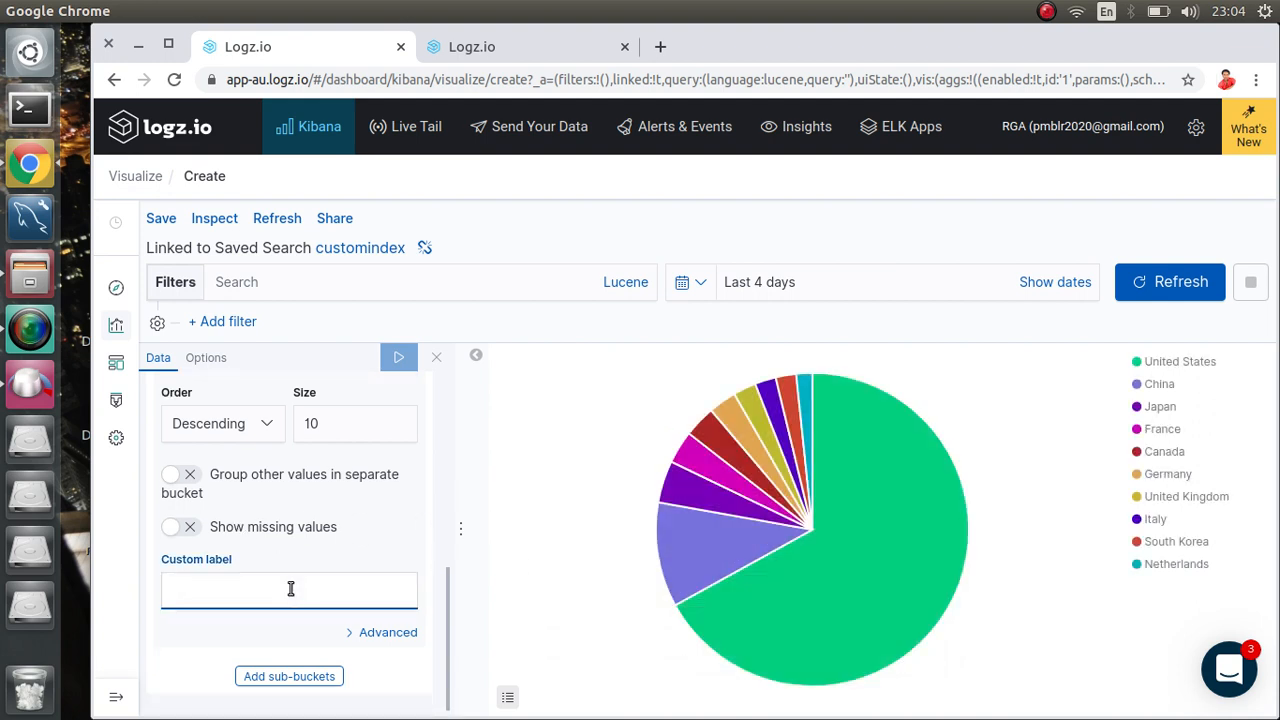
text(coun)
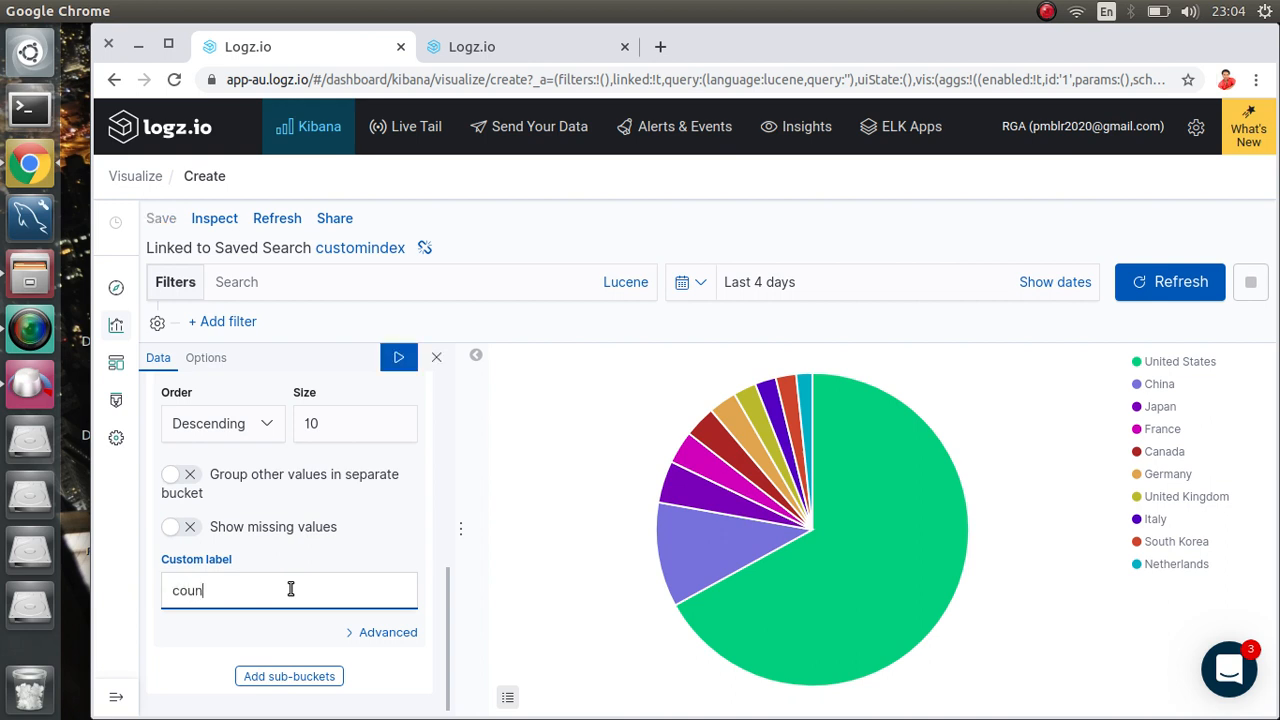
text(try name)
click(398, 357)
click(206, 358)
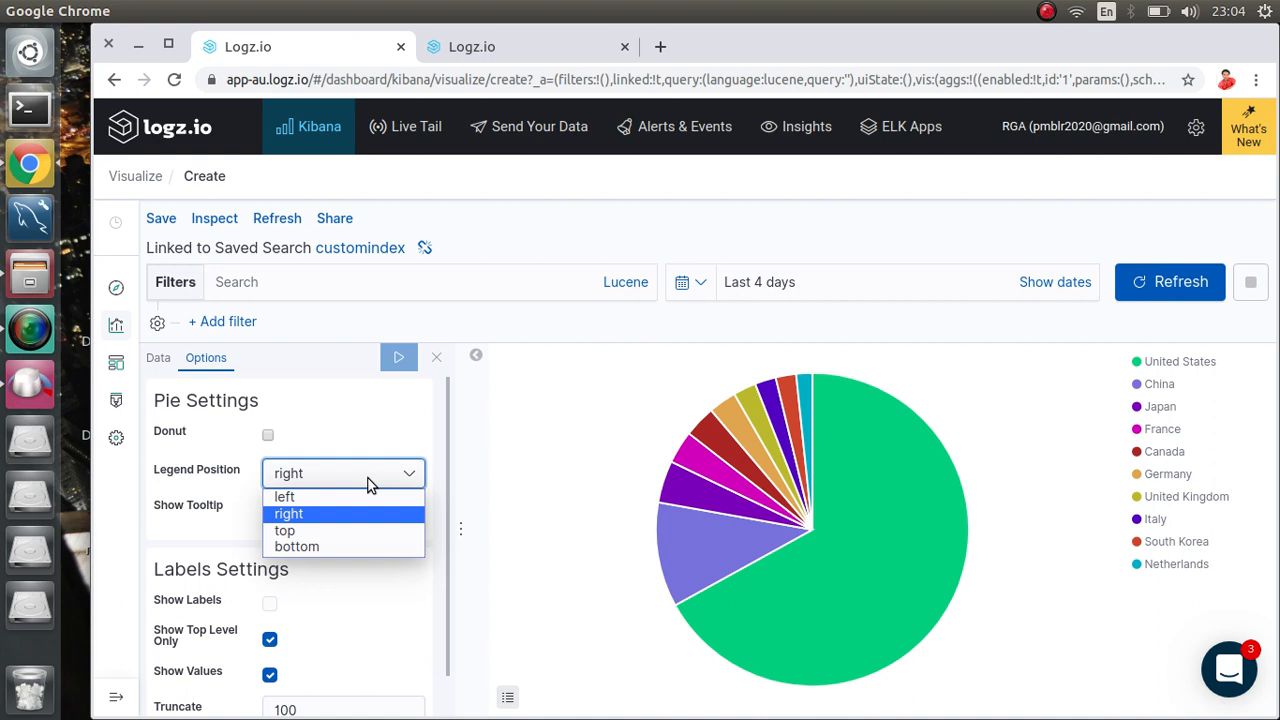
Step: Keep the legend position on the right and review the Pie and Labels settings
click(367, 481)
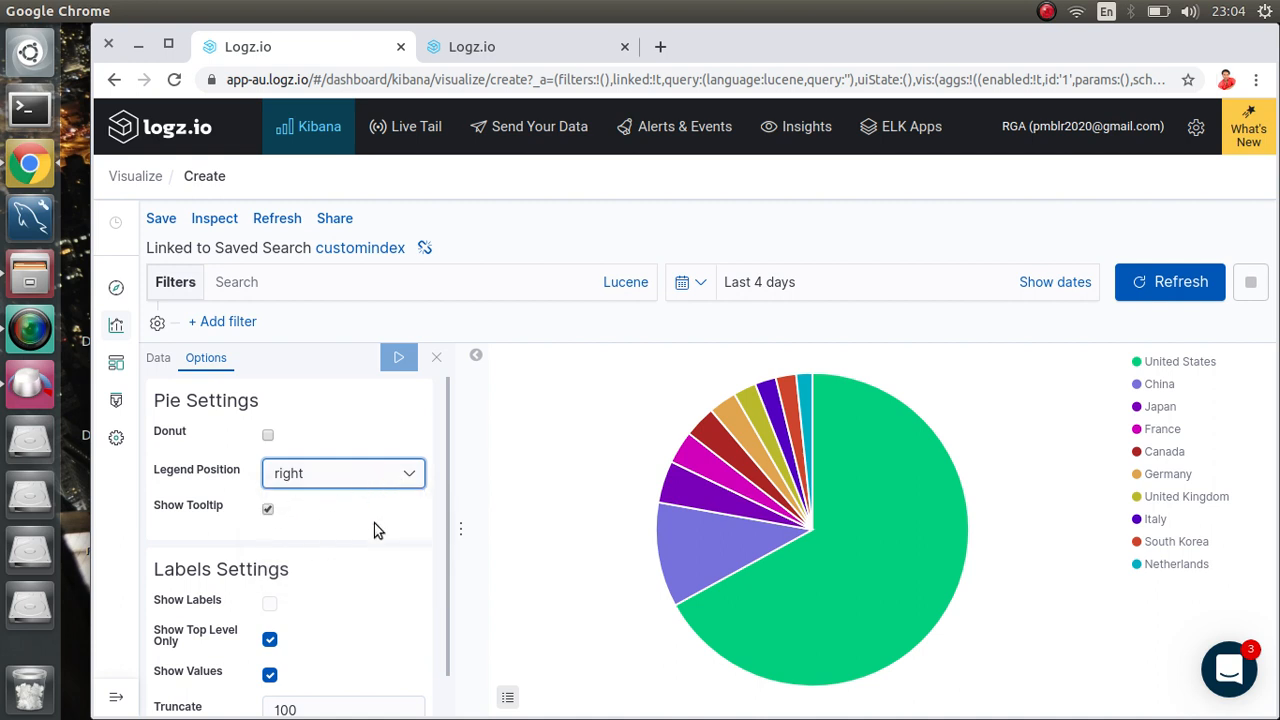
mouse_move(915, 478)
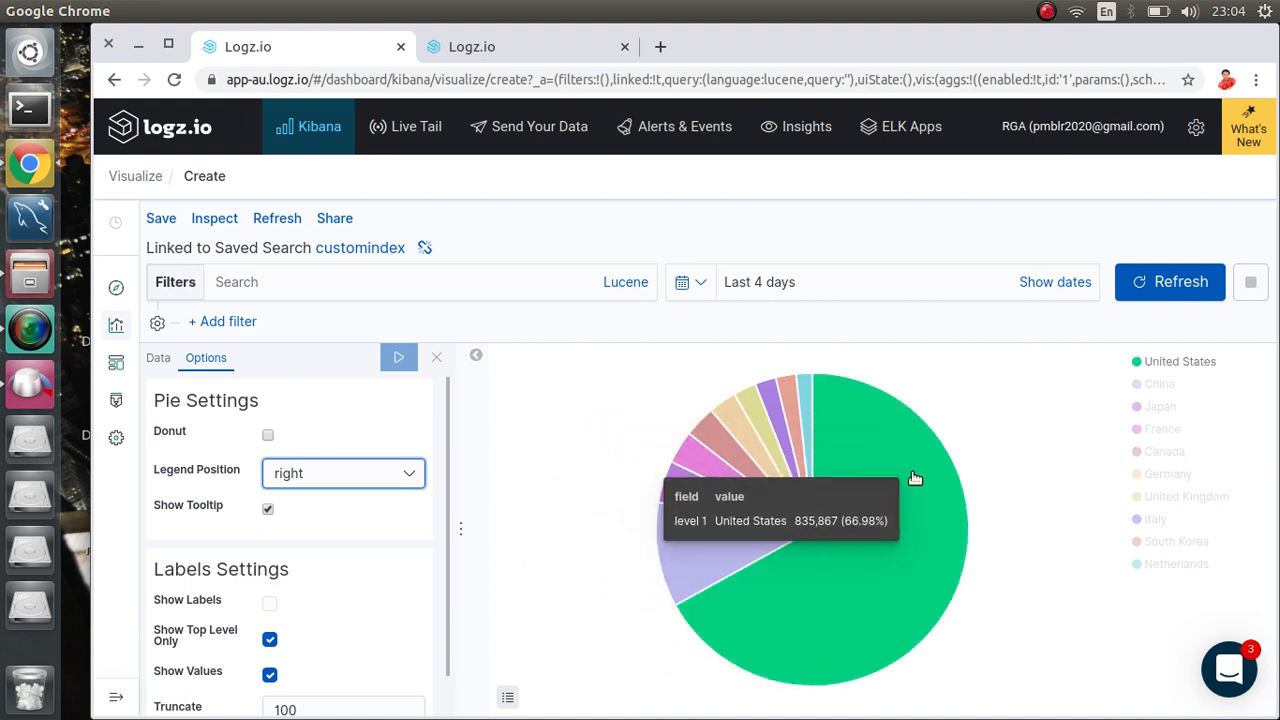
scroll(282, 550, down, 1)
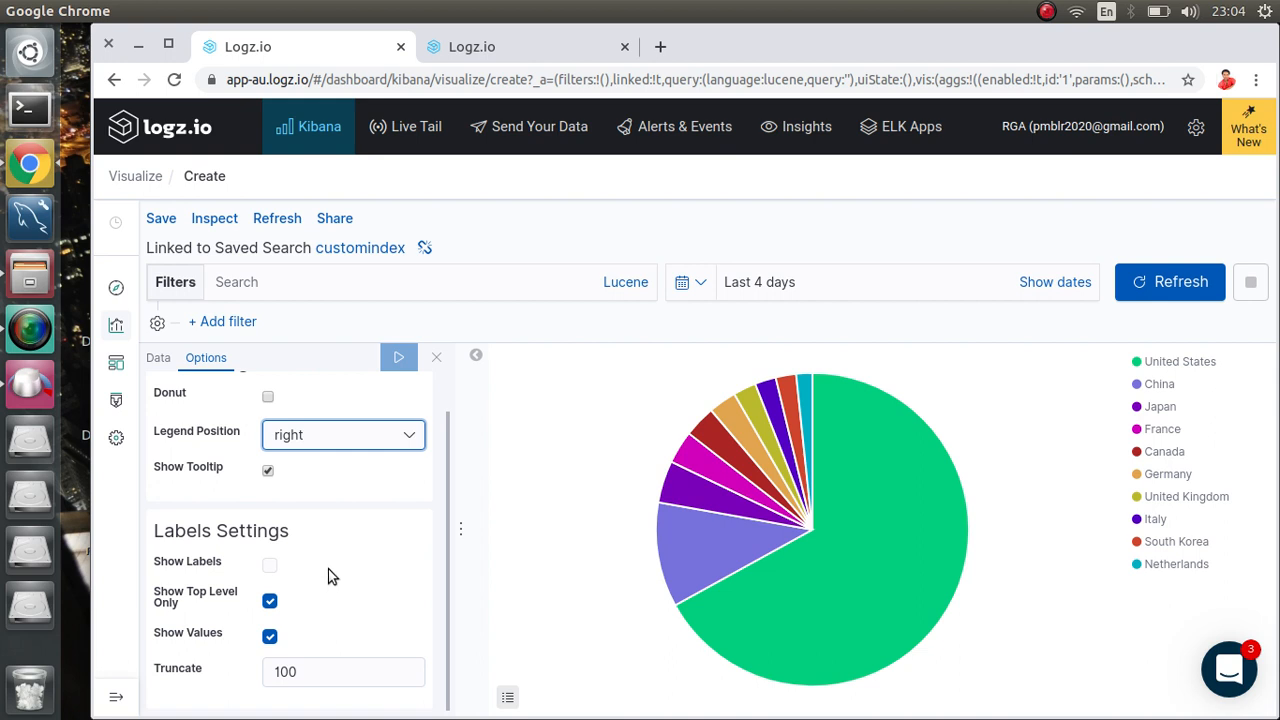
scroll(332, 576, up, 1)
scroll(332, 576, down, 1)
mouse_move(938, 558)
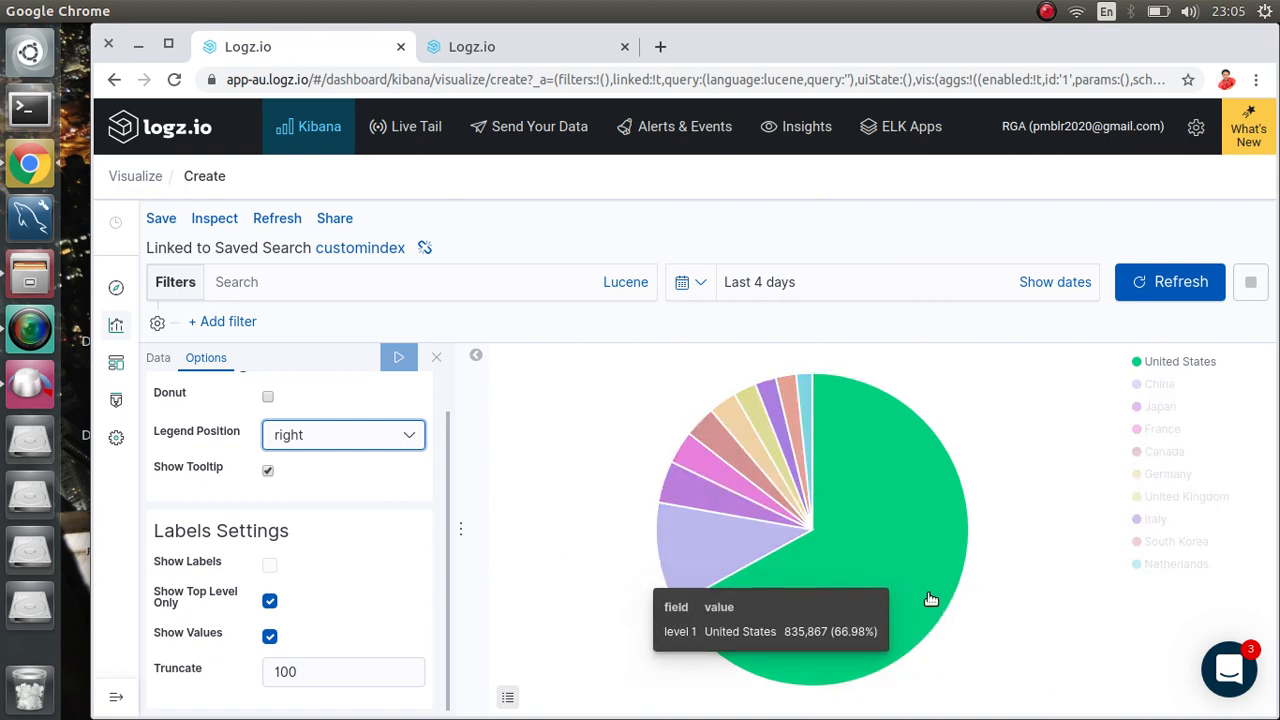
mouse_move(894, 531)
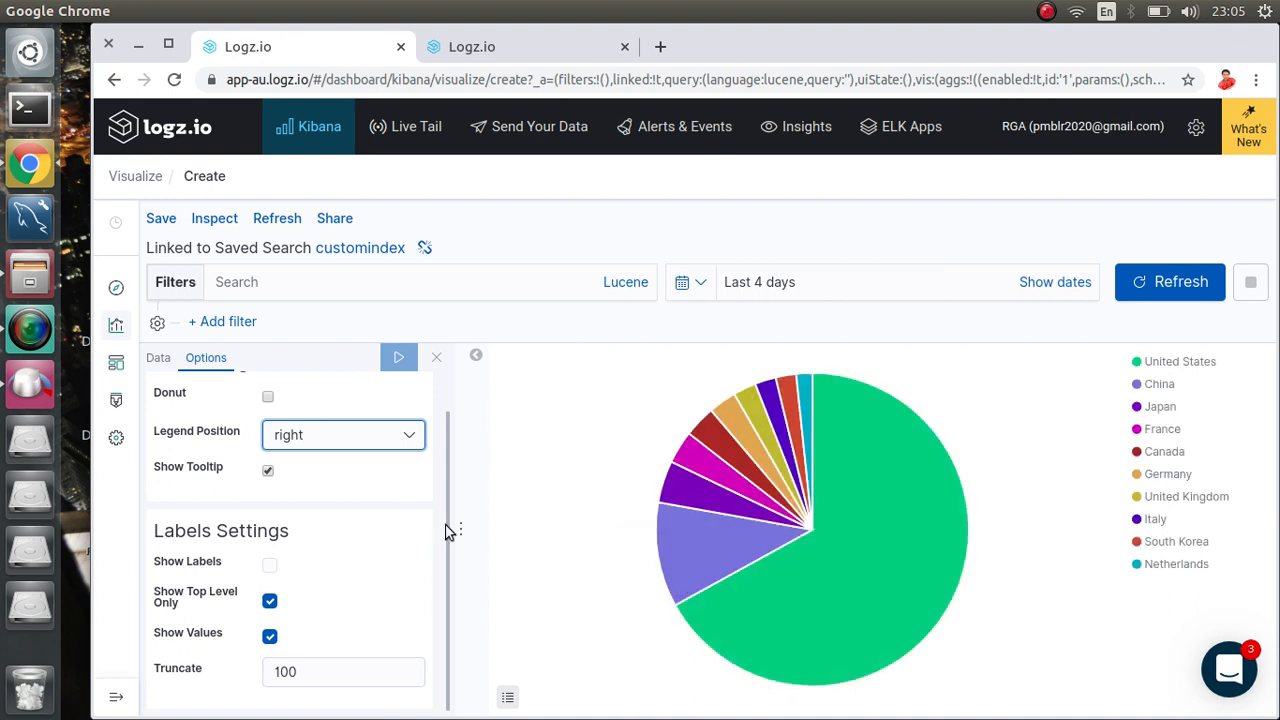
scroll(372, 572, up, 2)
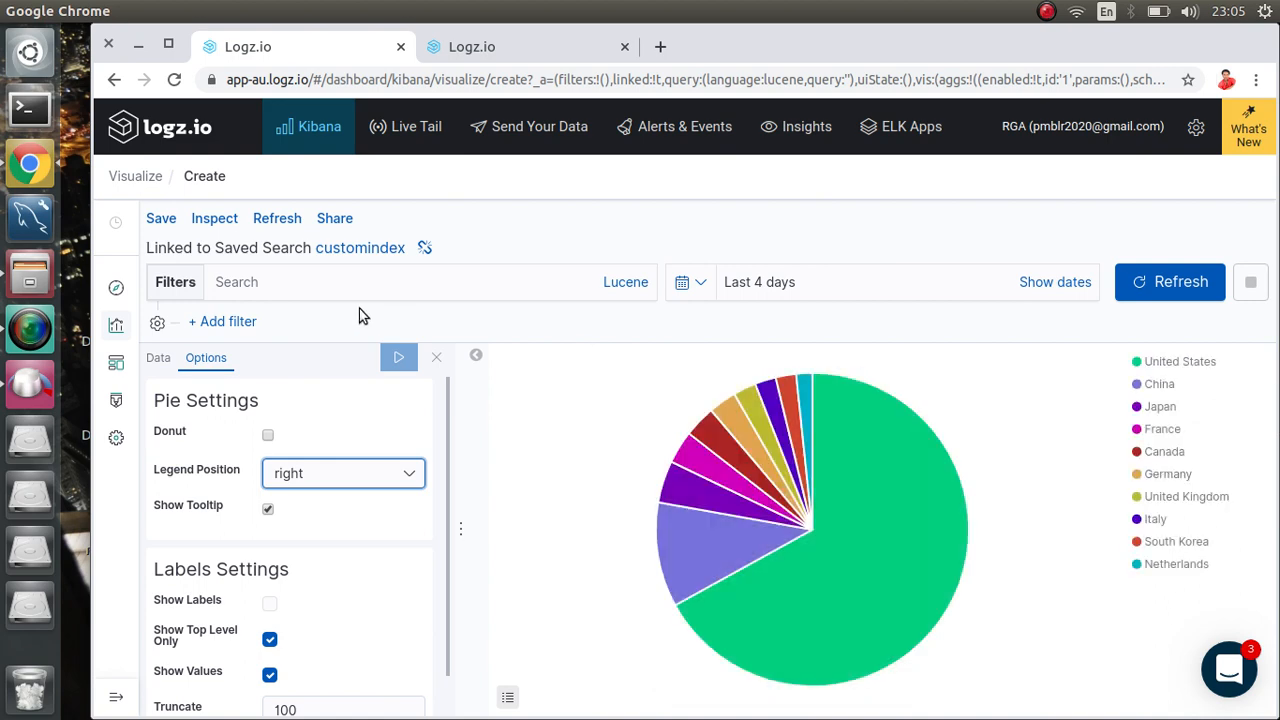
Step: Abandon a first save attempt and open the United States slice's colour choices
click(160, 219)
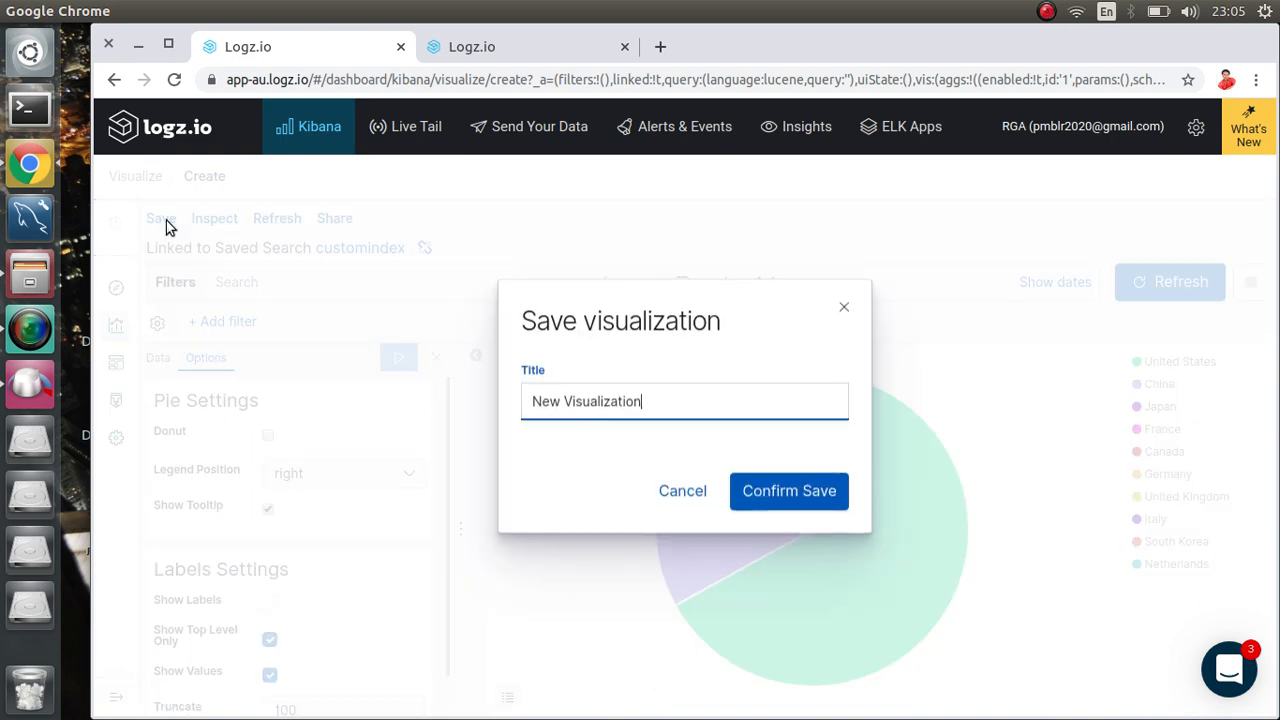
key(BackSpace)
key(BackSpace)
key(BackSpace)
key(BackSpace)
key(BackSpace)
key(BackSpace)
key(BackSpace)
key(BackSpace)
key(BackSpace)
key(BackSpace)
key(BackSpace)
key(BackSpace)
key(BackSpace)
key(BackSpace)
key(BackSpace)
key(BackSpace)
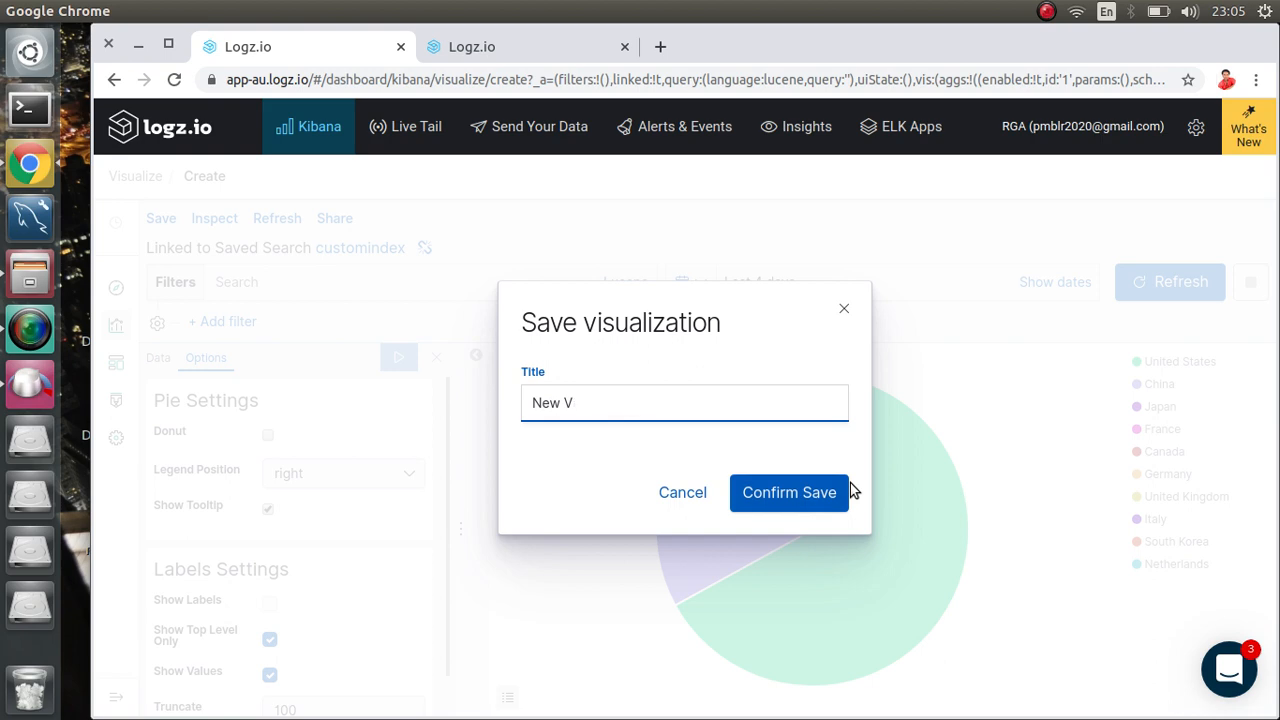
click(843, 311)
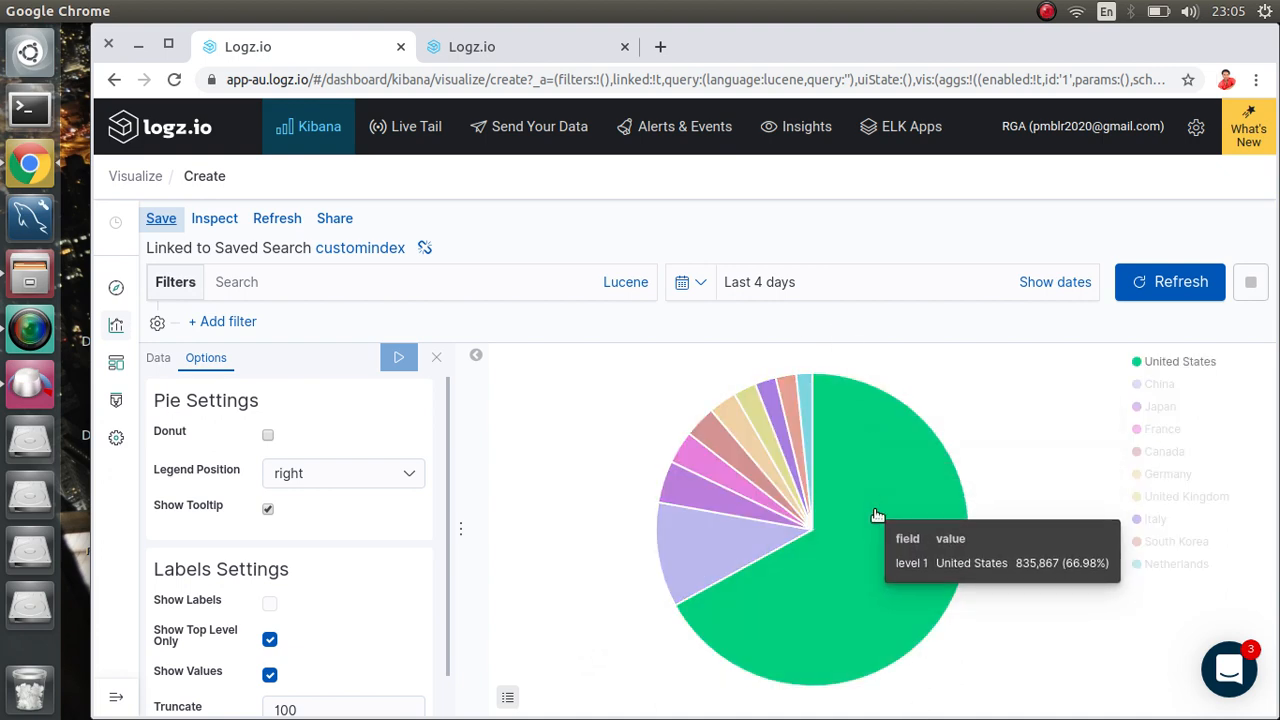
click(1138, 365)
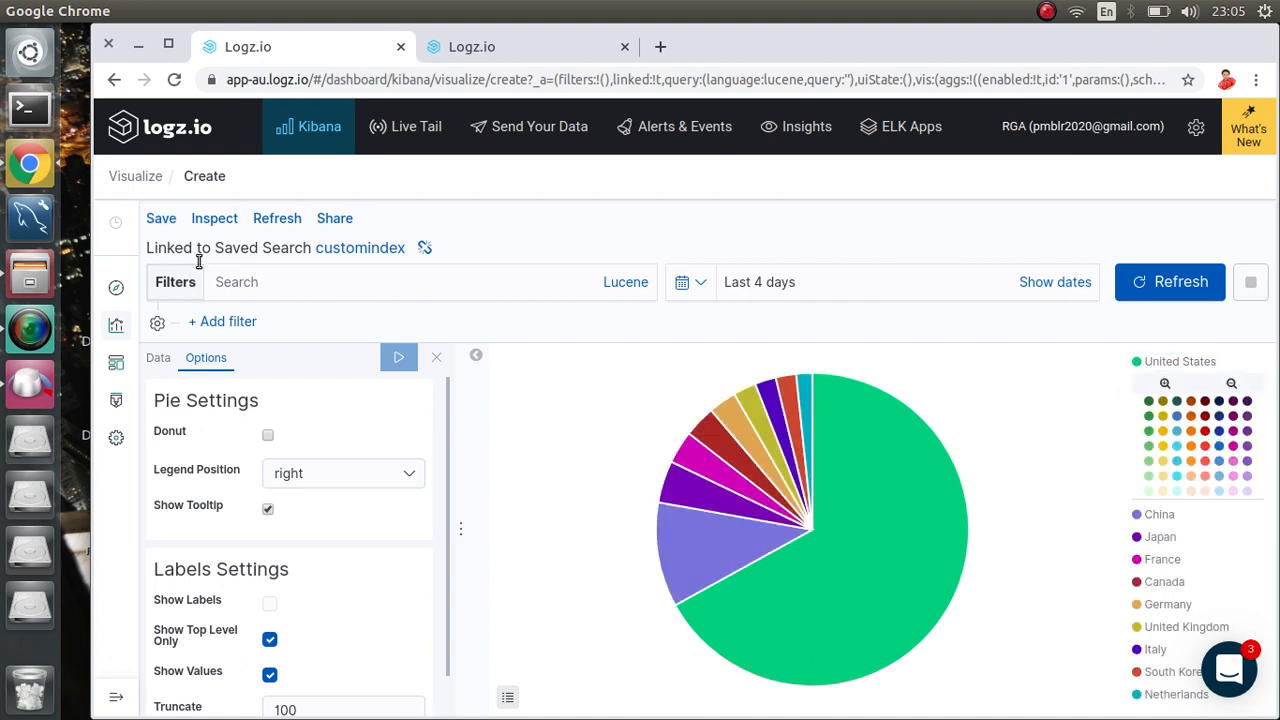
Step: Save the pie visualization with the title 'Country'
click(161, 220)
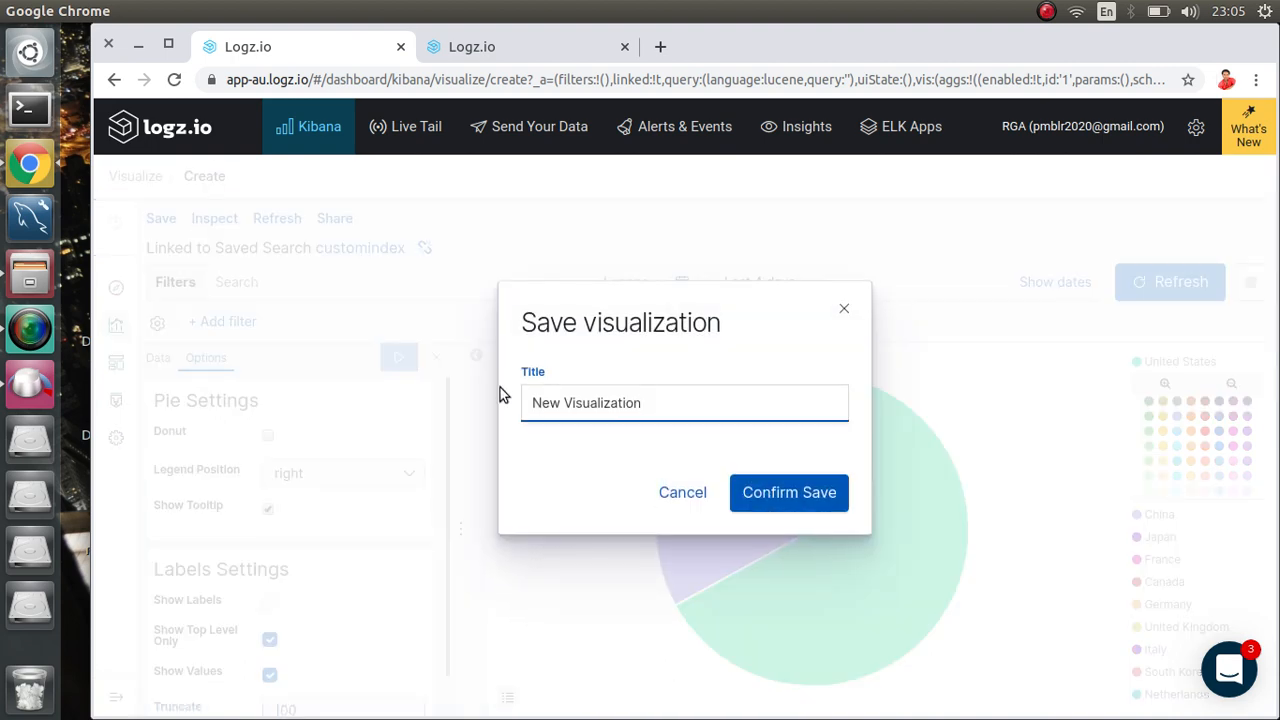
key(BackSpace)
key(BackSpace)
key(BackSpace)
key(BackSpace)
key(BackSpace)
key(BackSpace)
key(BackSpace)
key(BackSpace)
key(BackSpace)
key(BackSpace)
key(BackSpace)
key(BackSpace)
key(BackSpace)
key(BackSpace)
key(BackSpace)
key(BackSpace)
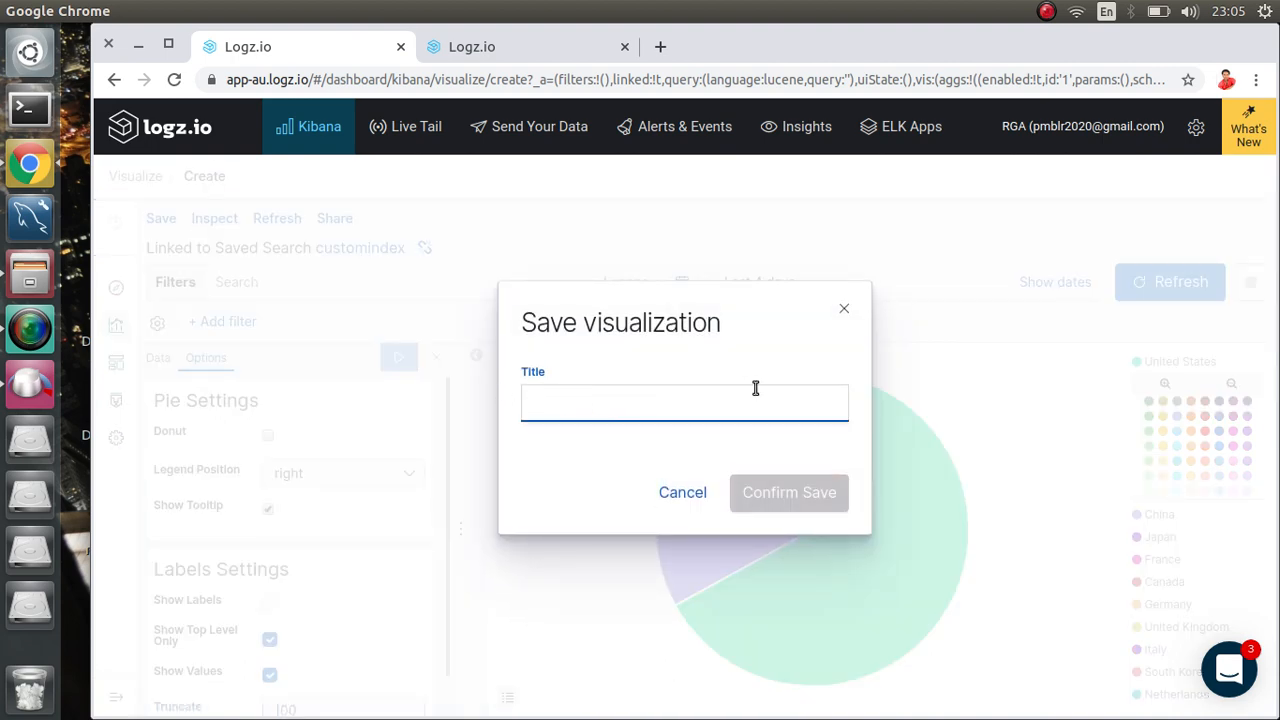
text(P)
key(BackSpace)
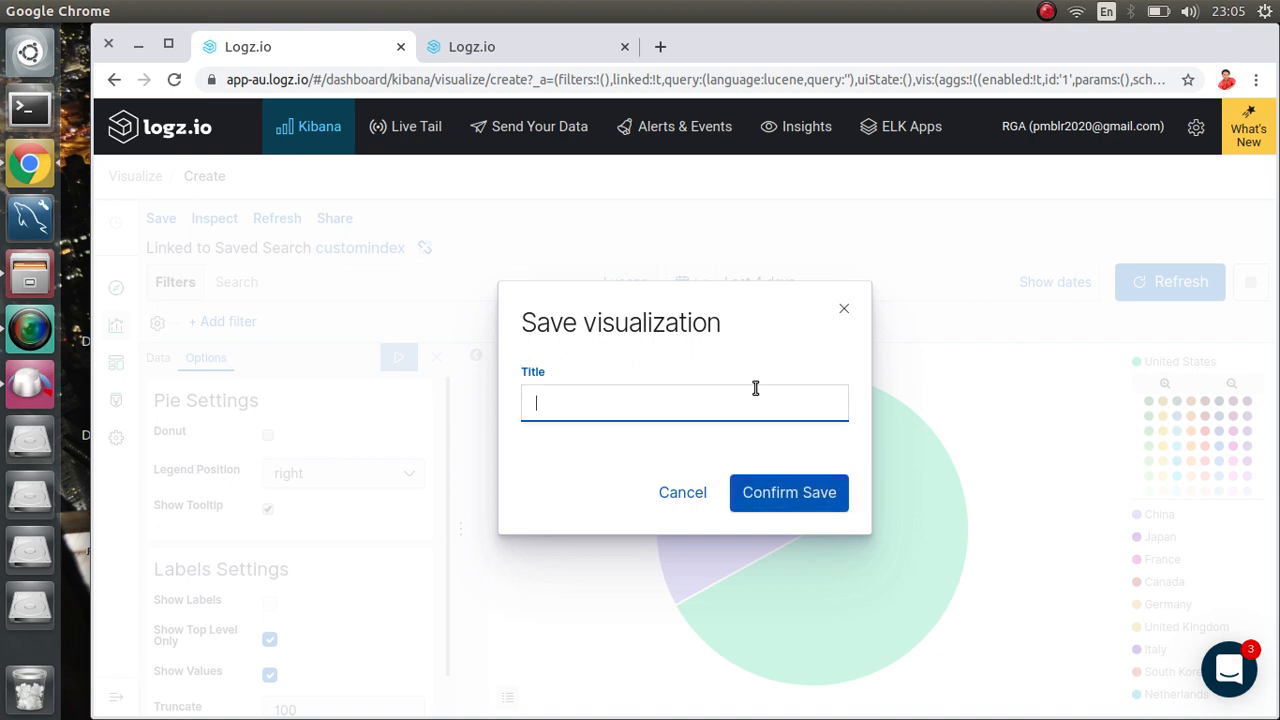
key(BackSpace)
text(Country)
click(780, 490)
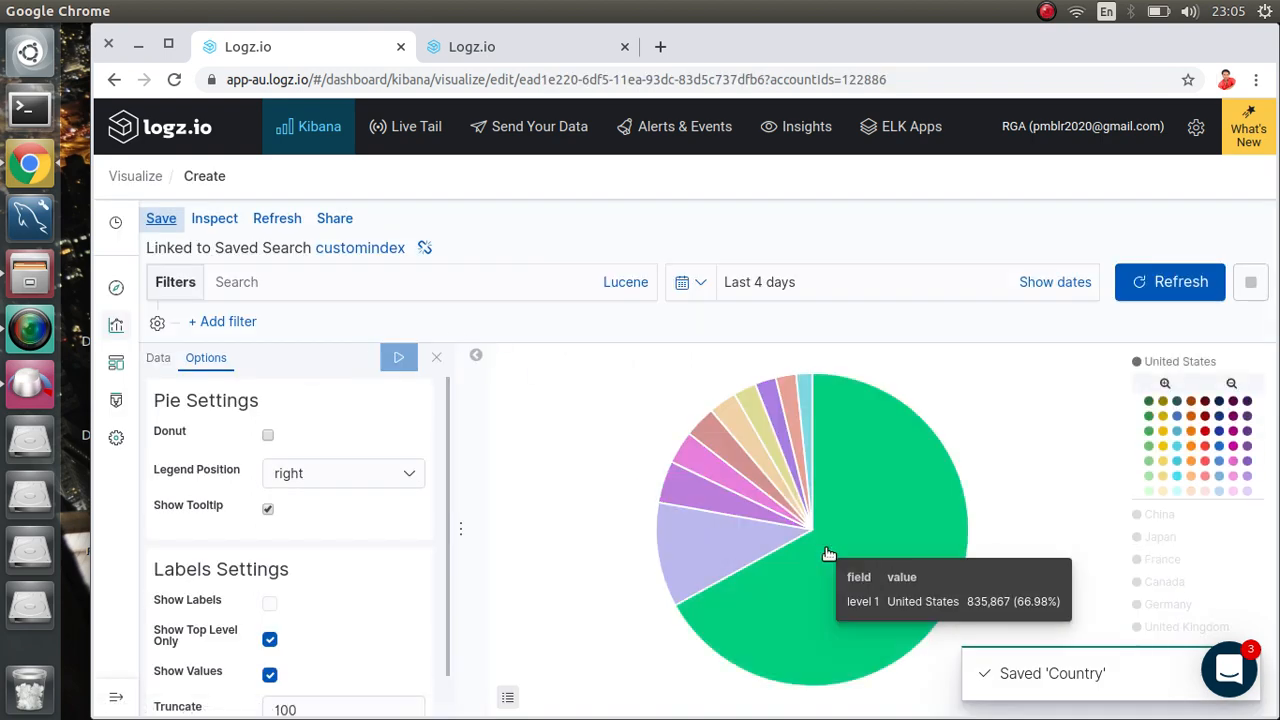
Step: Go back to the Visualize list, check the Discover tab, and start a new visualization
click(135, 176)
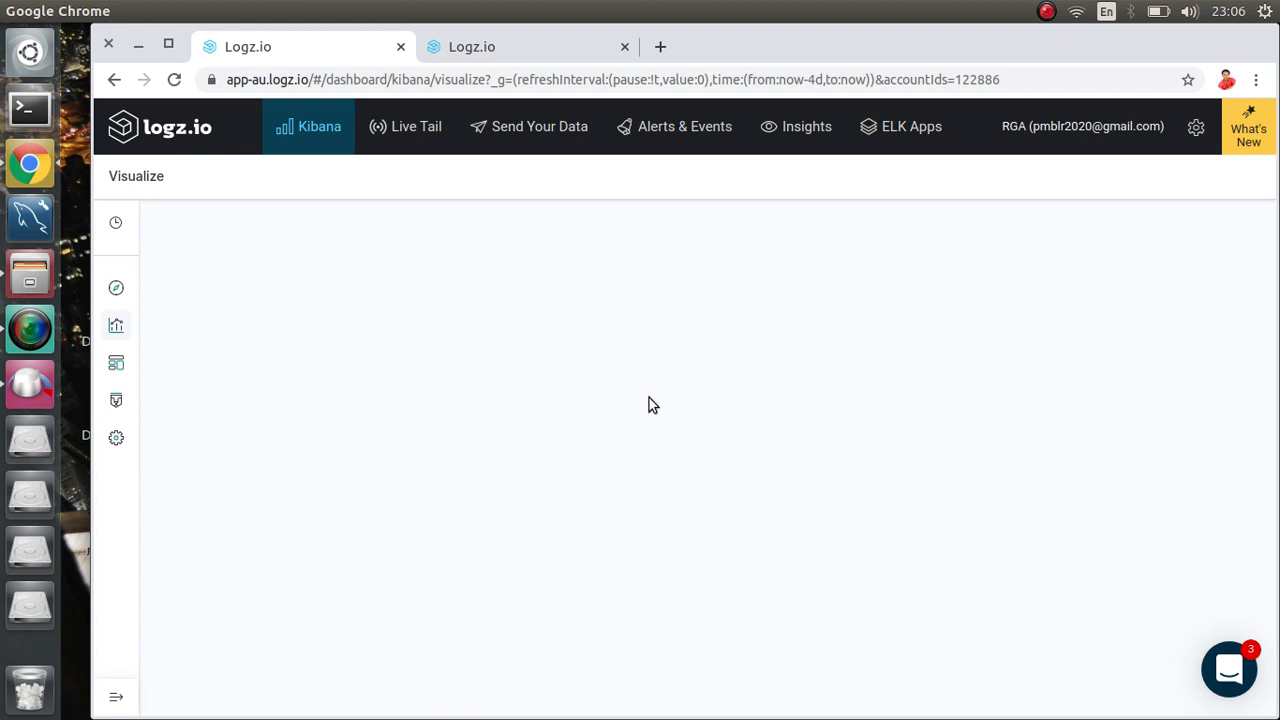
click(467, 46)
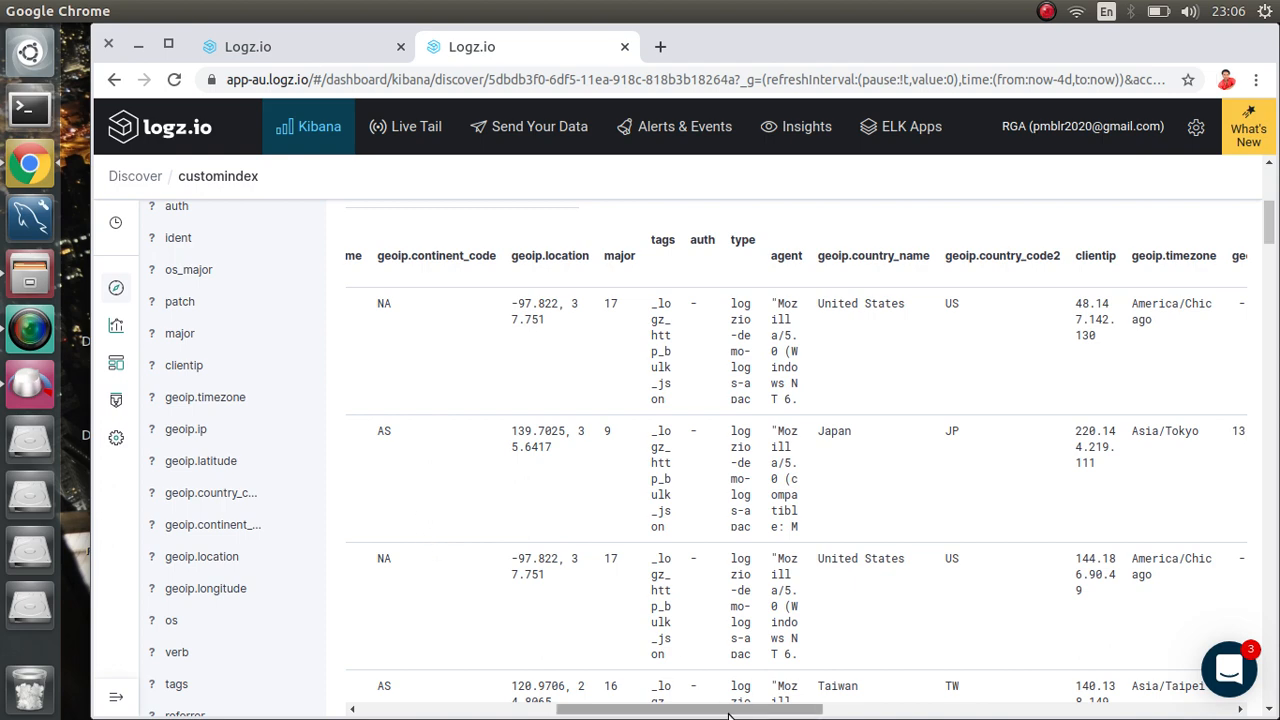
click(430, 707)
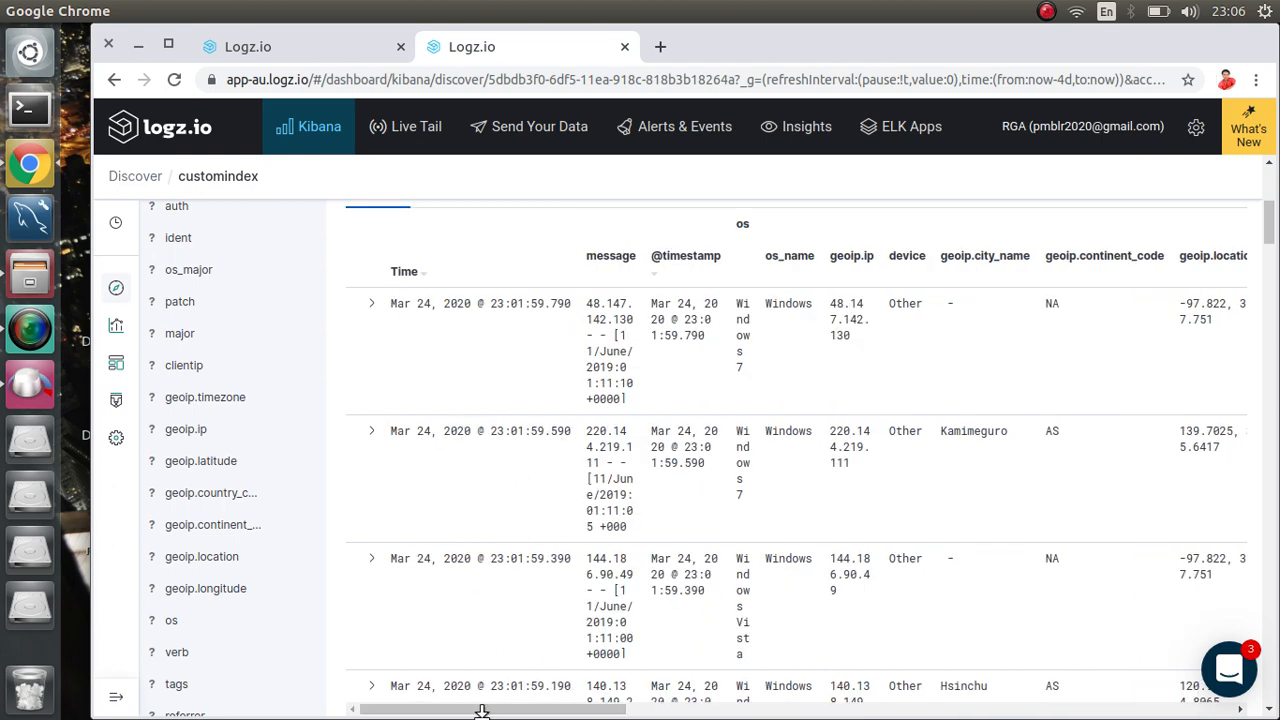
click(322, 54)
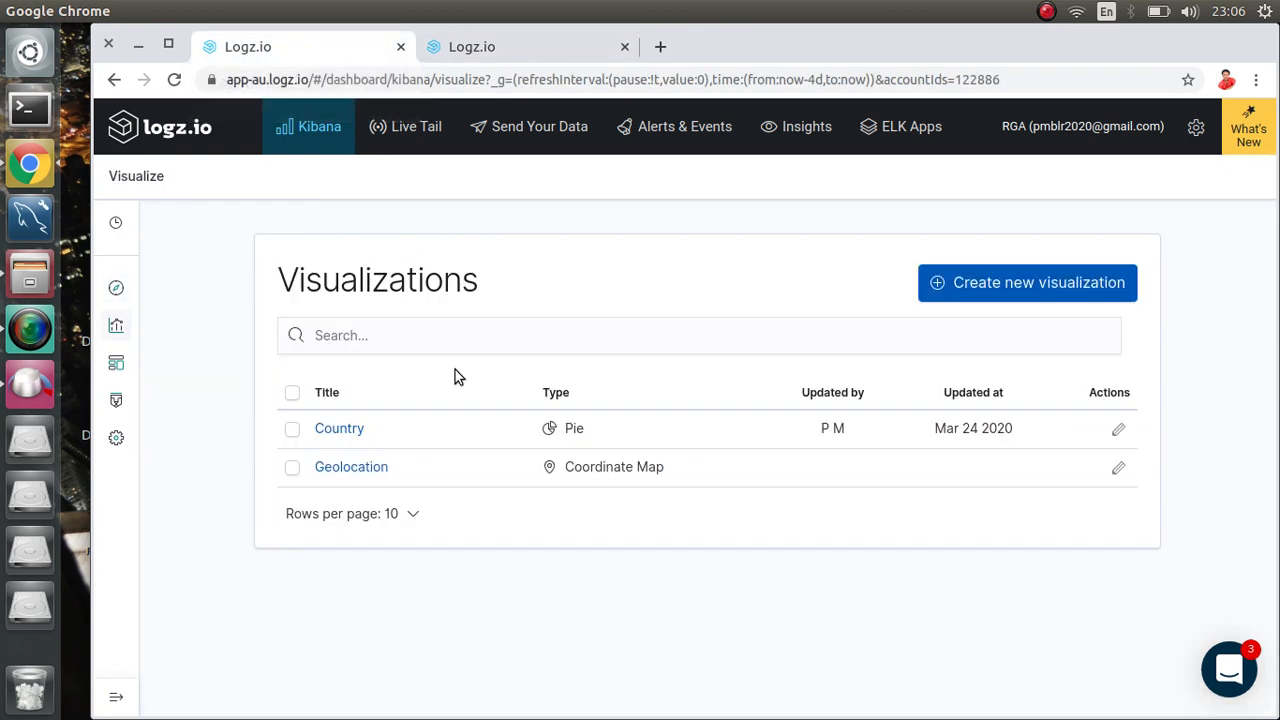
click(997, 287)
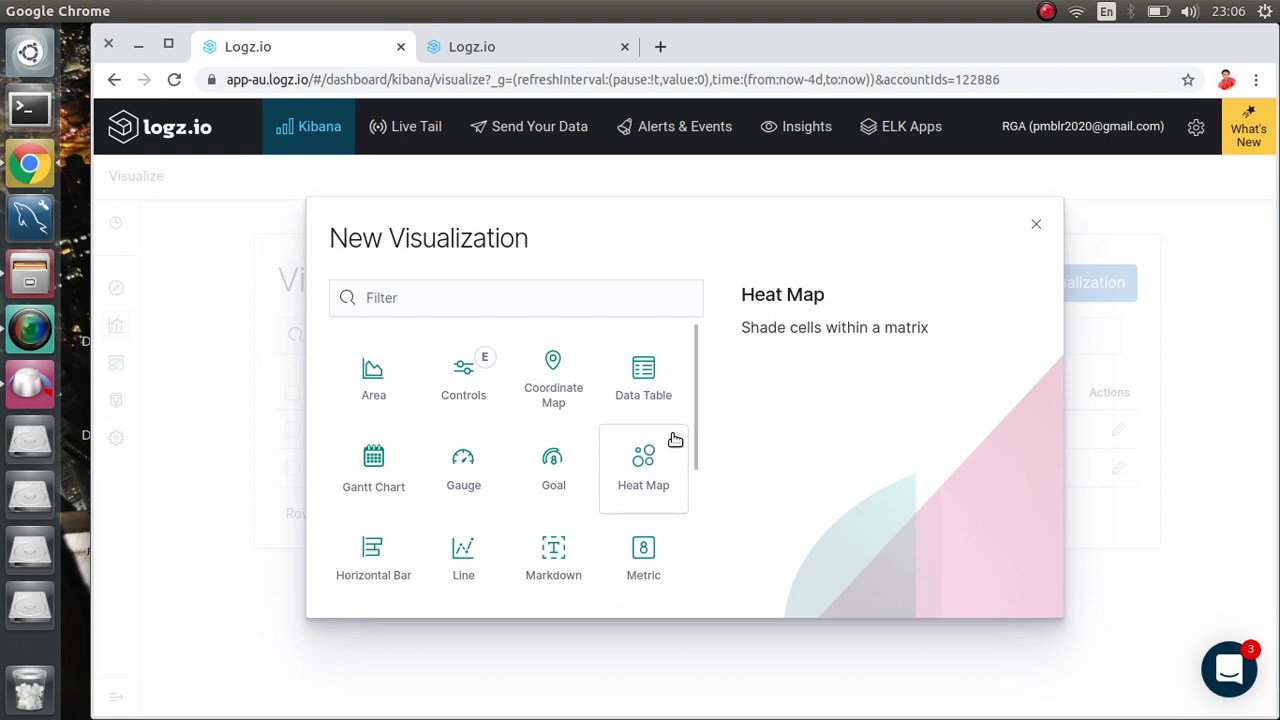
Step: Pick the Line type with customindex as the source and add an X-Axis bucket
drag(697, 437, 701, 517)
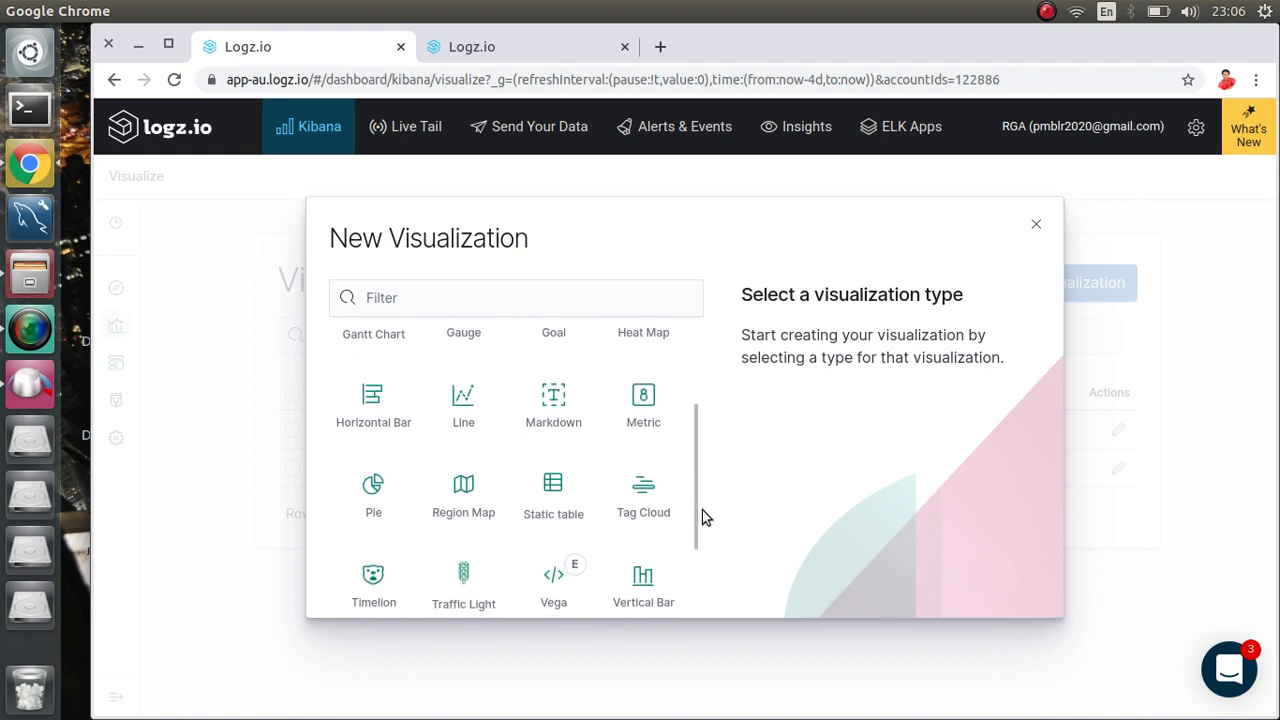
click(449, 420)
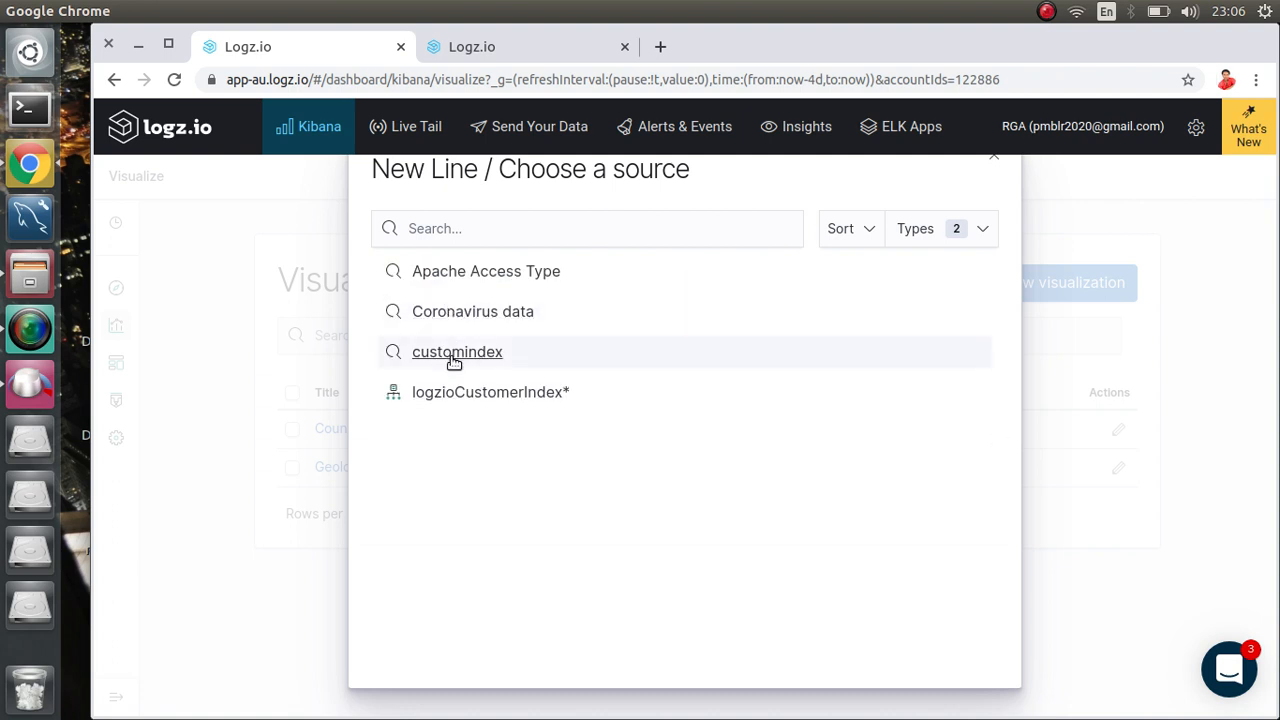
click(453, 358)
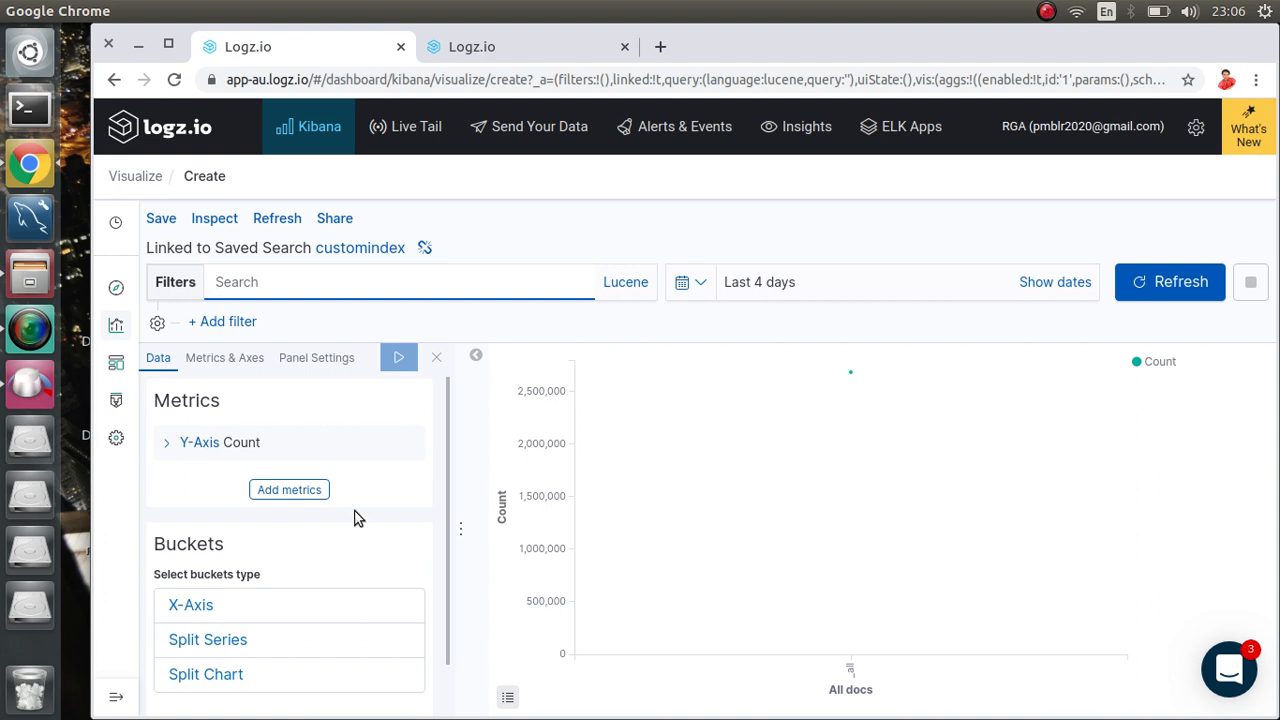
click(184, 604)
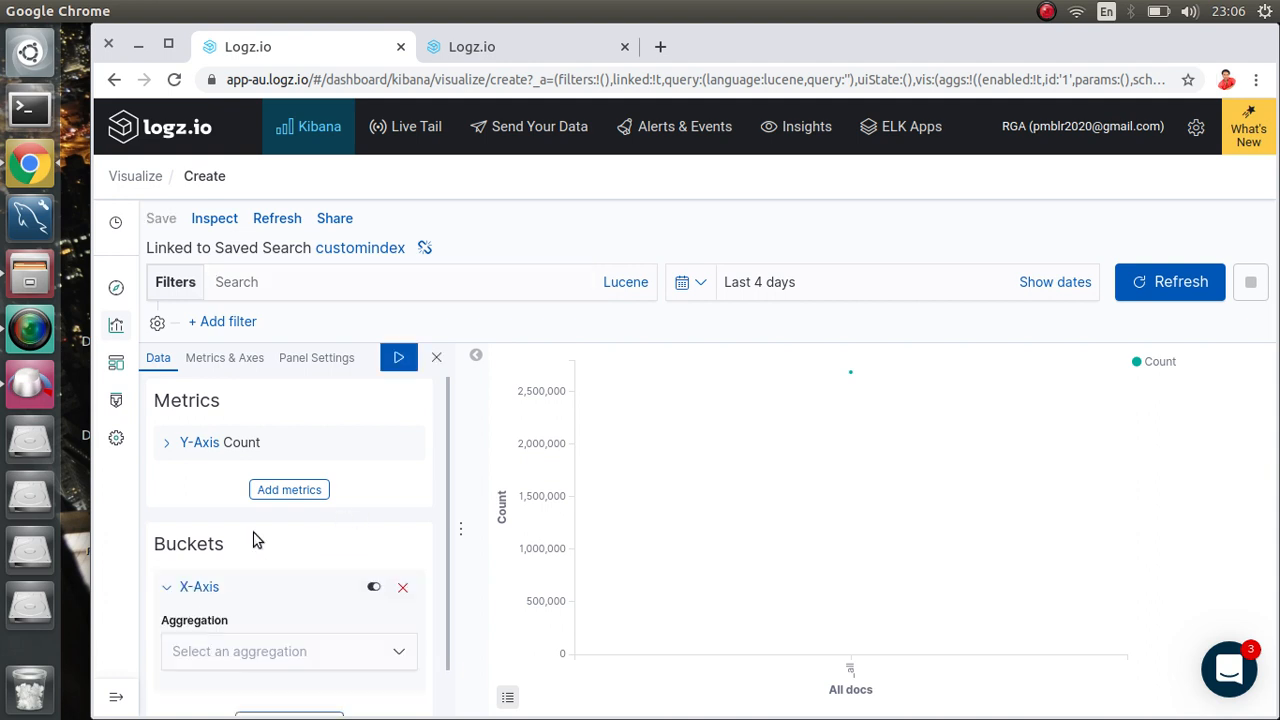
scroll(263, 522, down, 1)
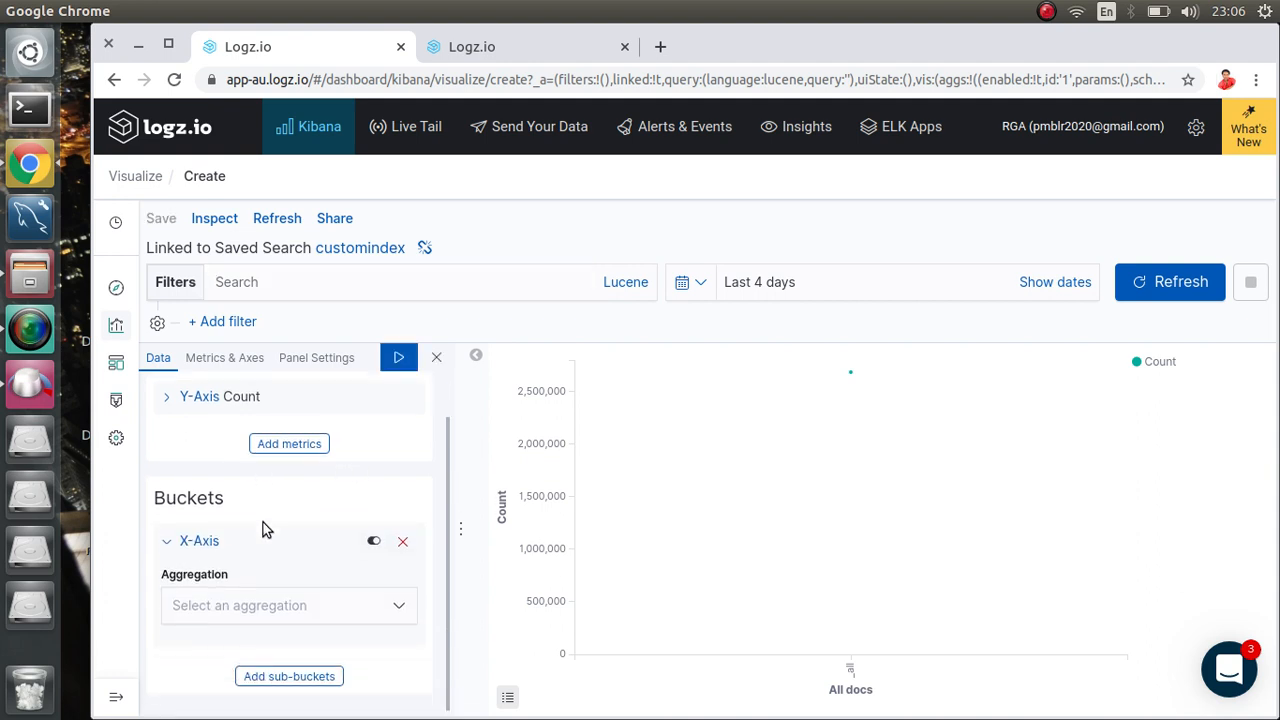
Step: Open and close the aggregation list, then toggle the X-Axis bucket off and back on
click(283, 612)
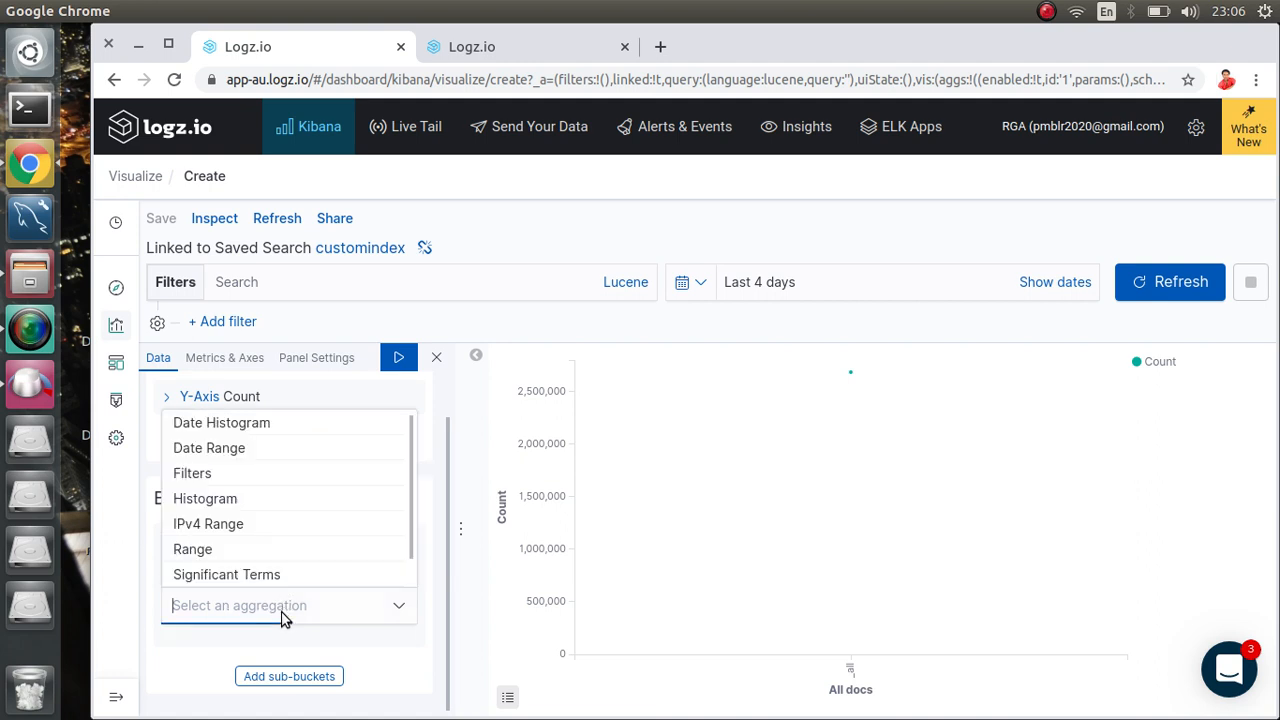
click(436, 401)
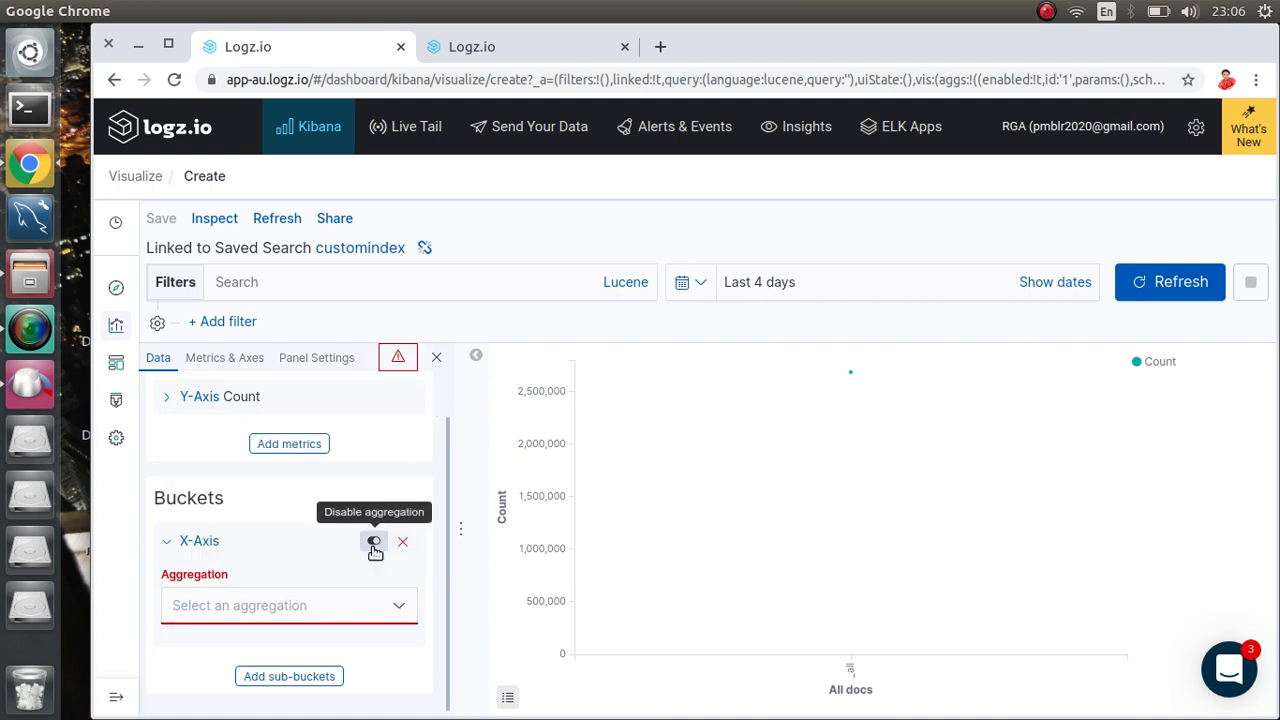
click(374, 546)
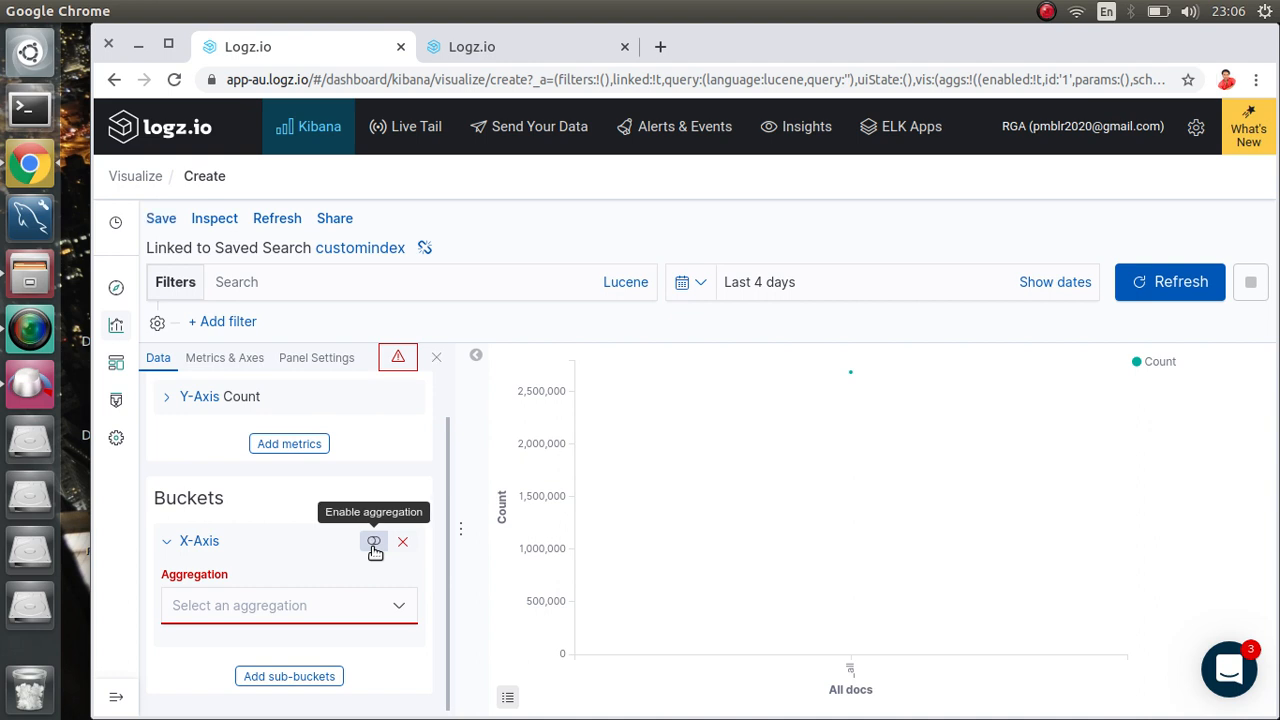
click(374, 546)
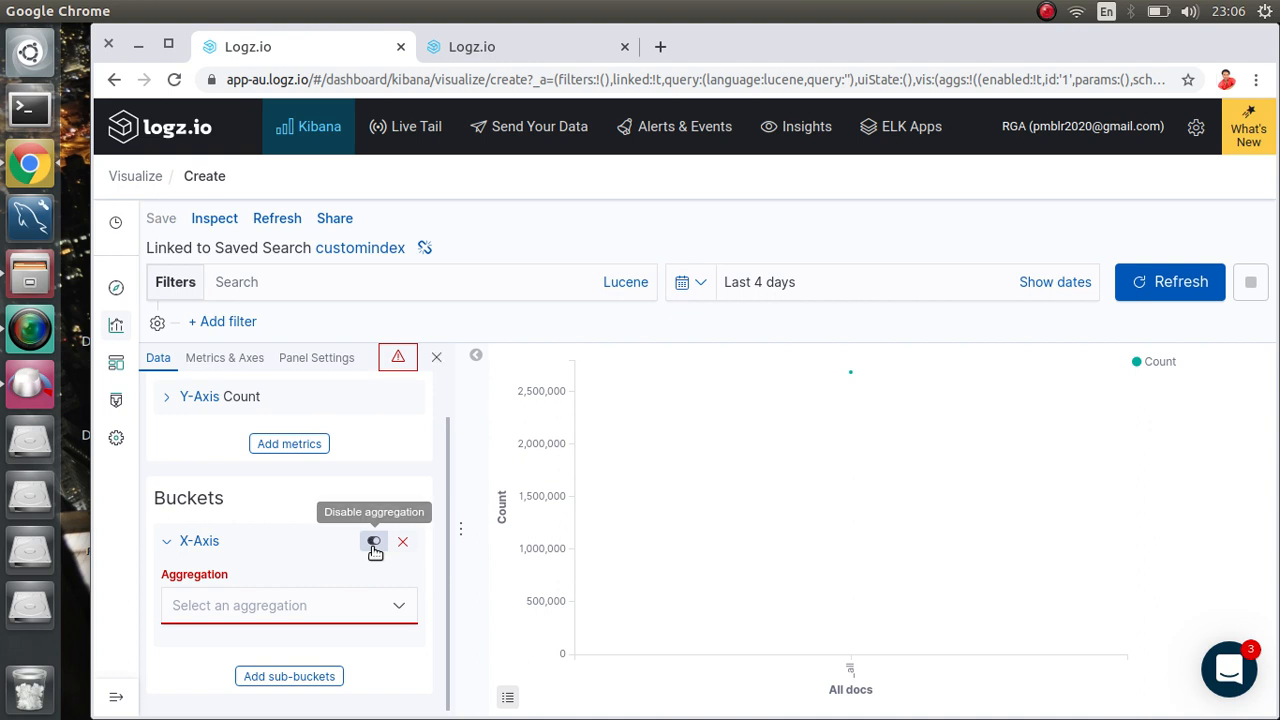
click(301, 612)
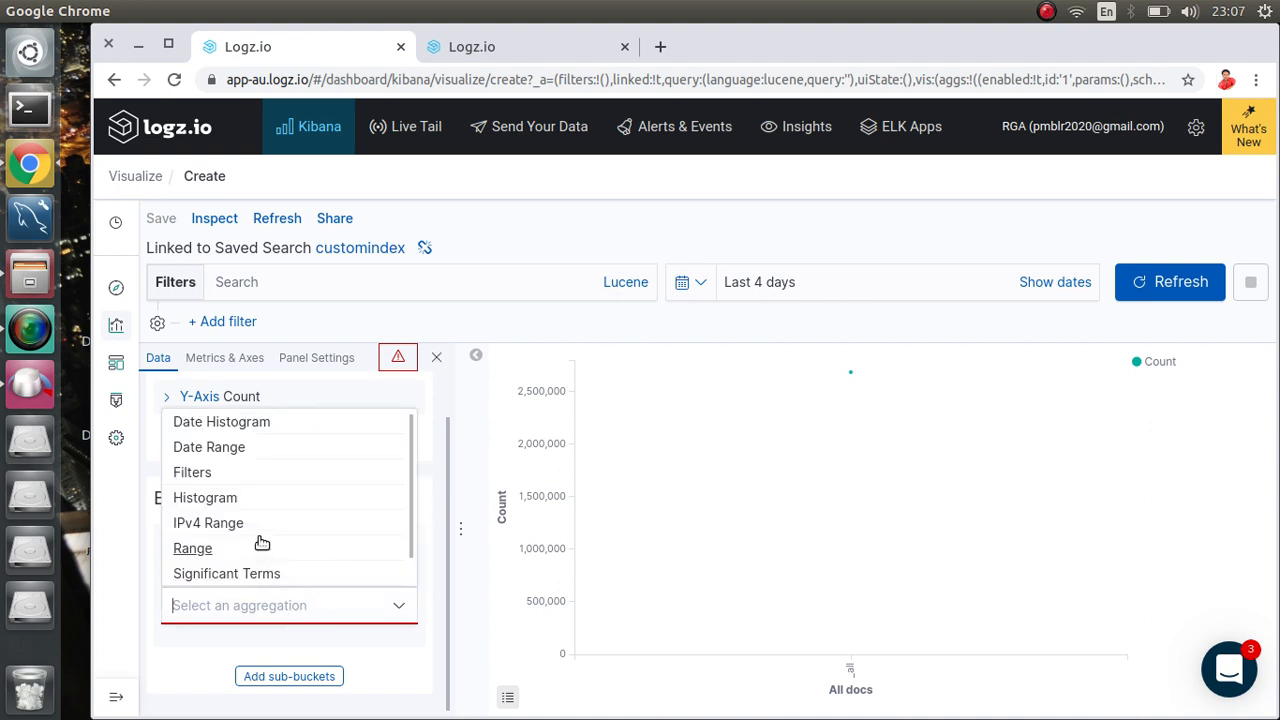
scroll(261, 542, down, 1)
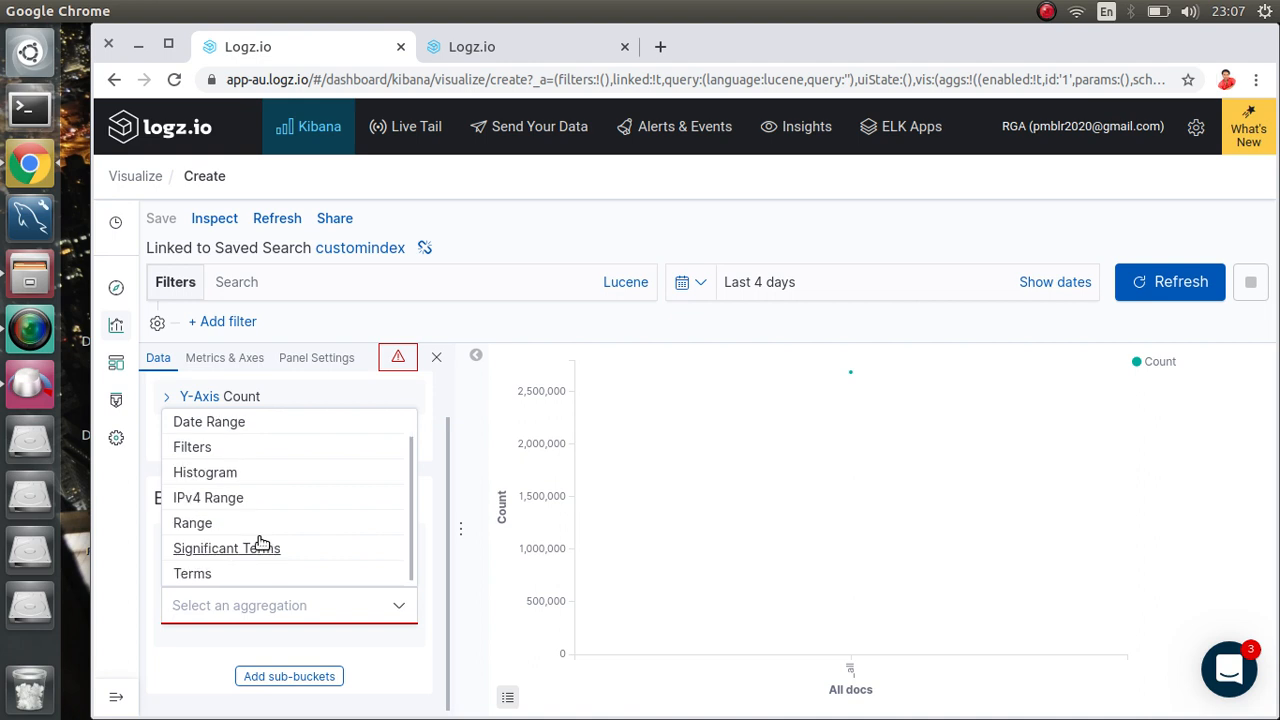
click(225, 425)
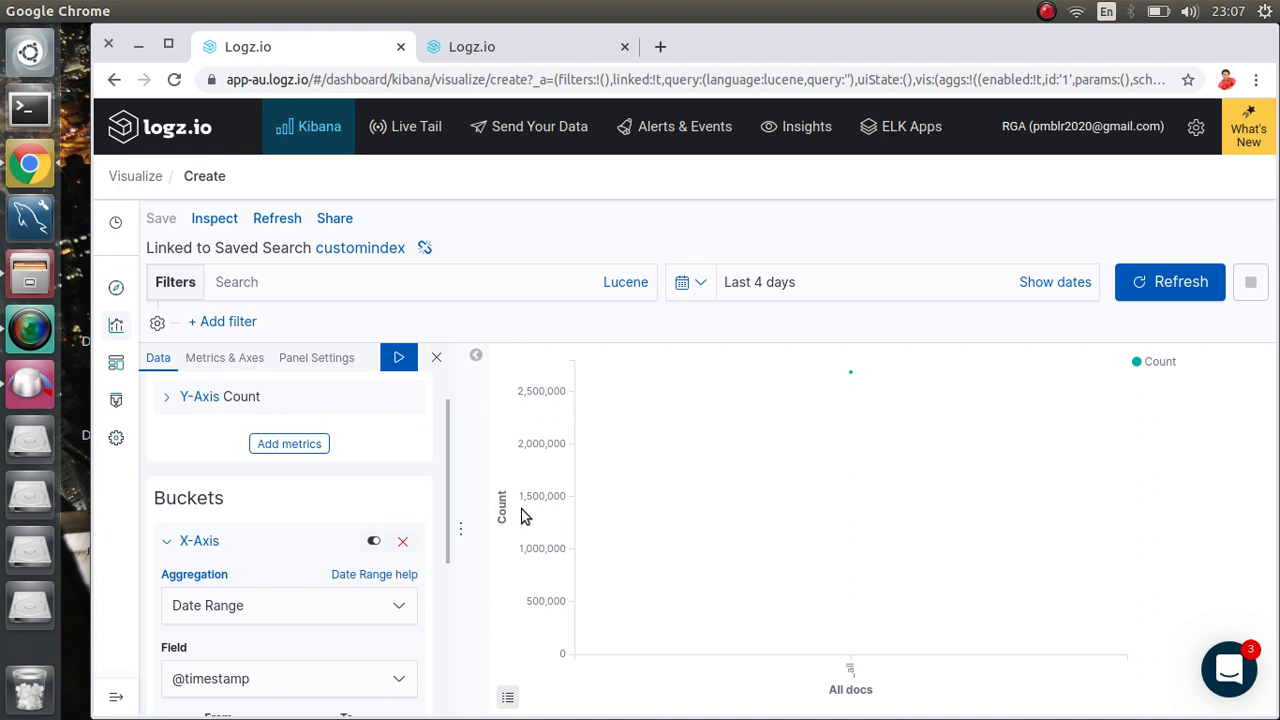
scroll(331, 546, up, 1)
scroll(331, 546, down, 3)
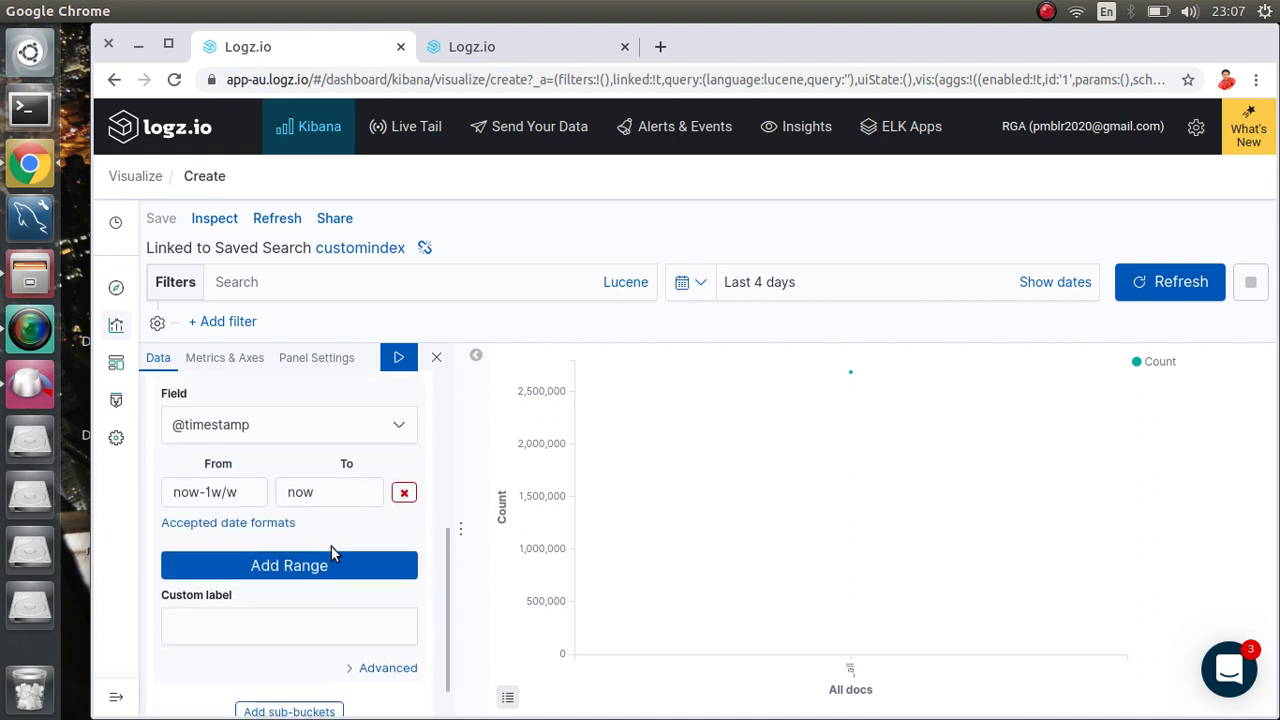
scroll(331, 546, up, 2)
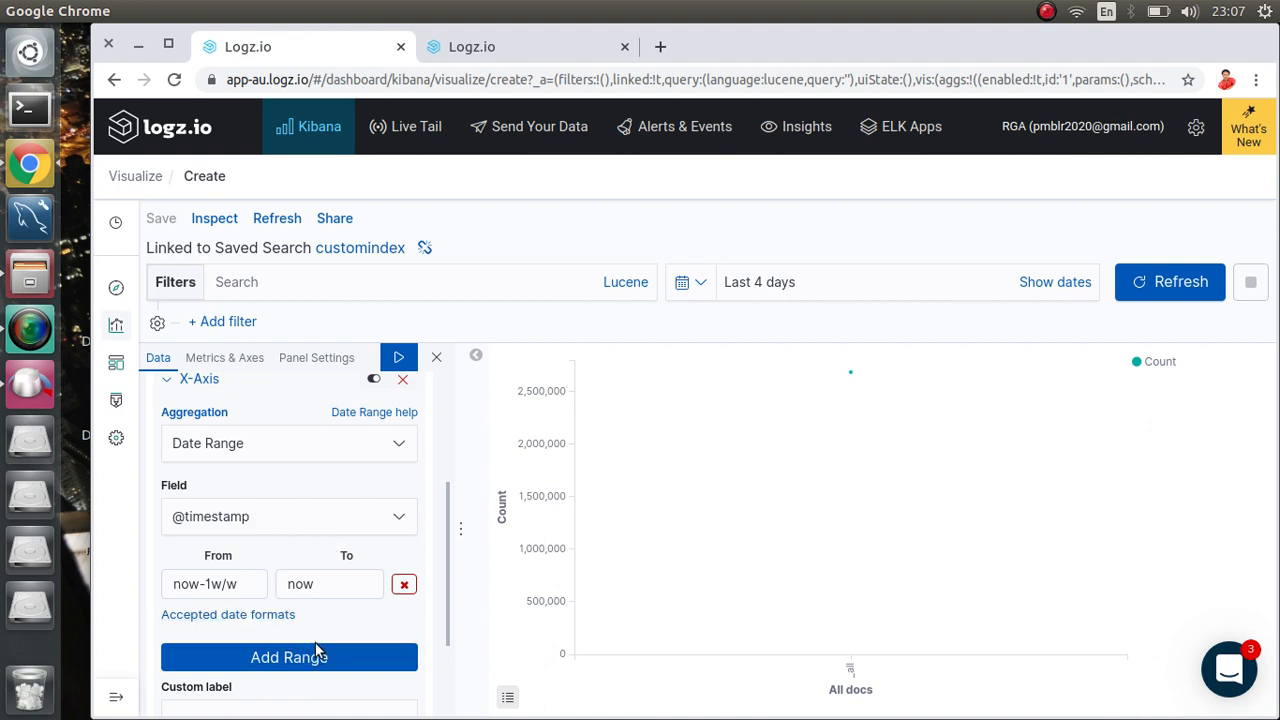
scroll(301, 567, down, 2)
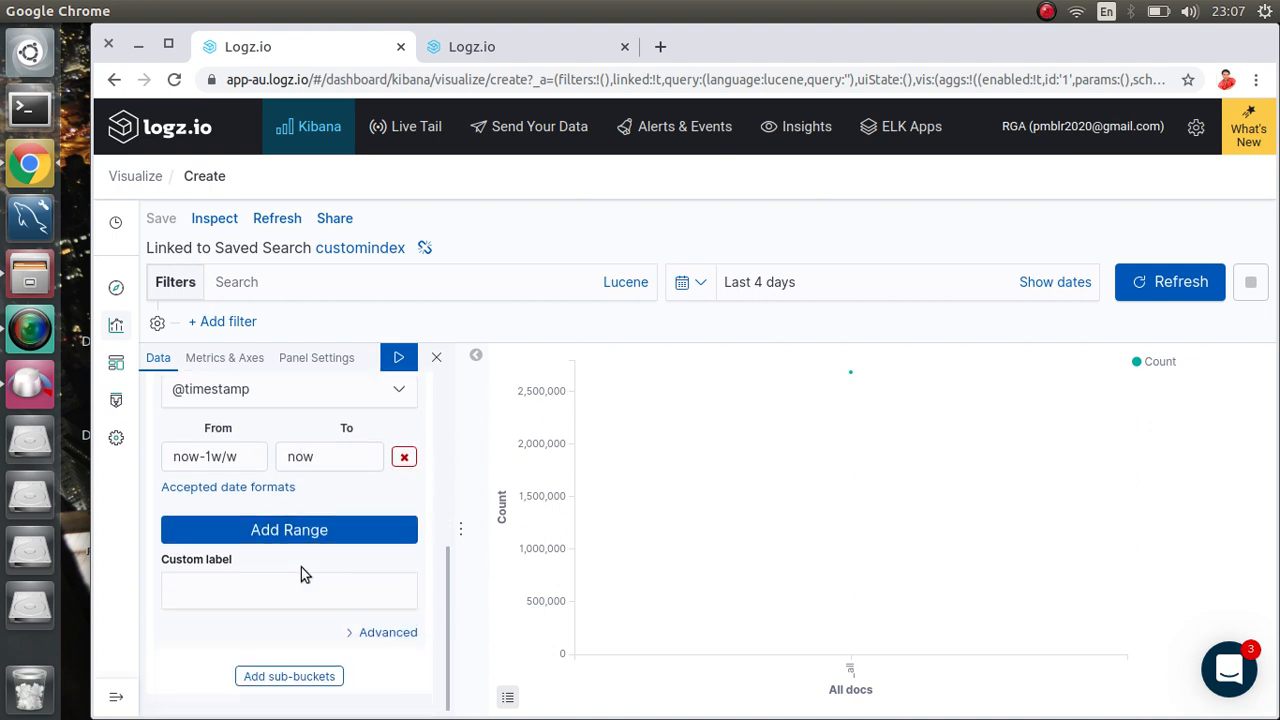
scroll(301, 567, up, 2)
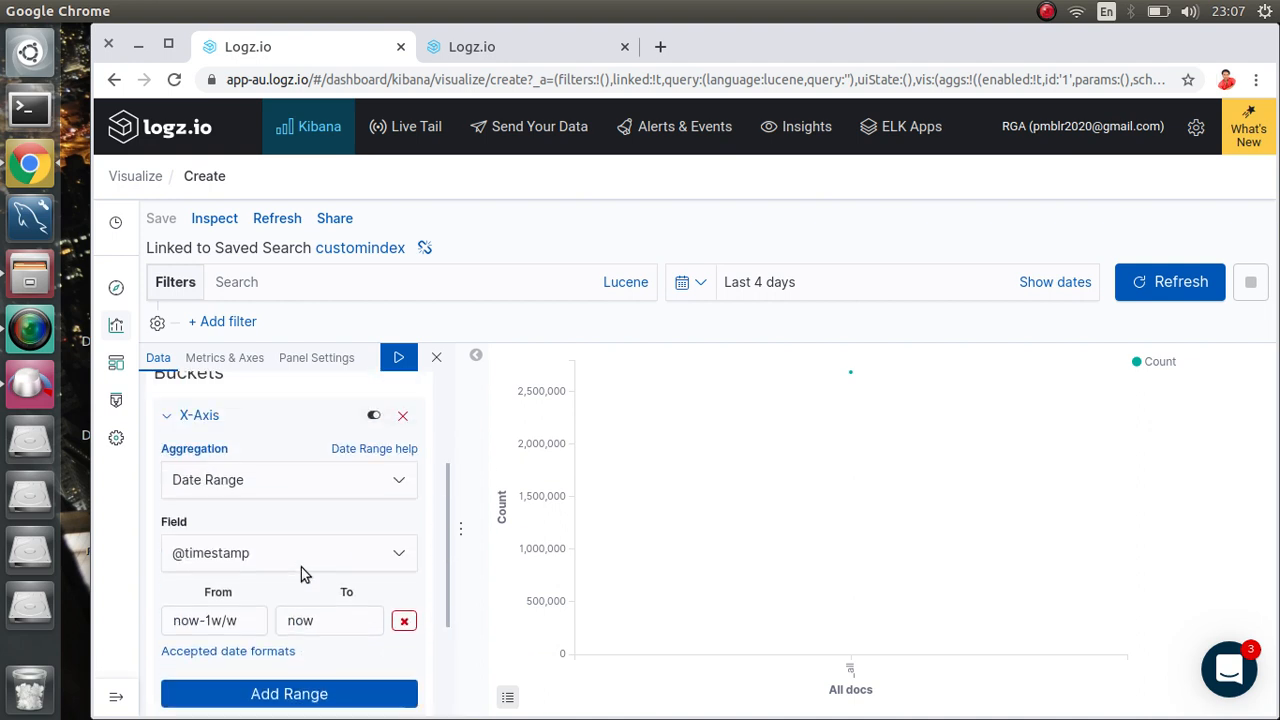
click(399, 366)
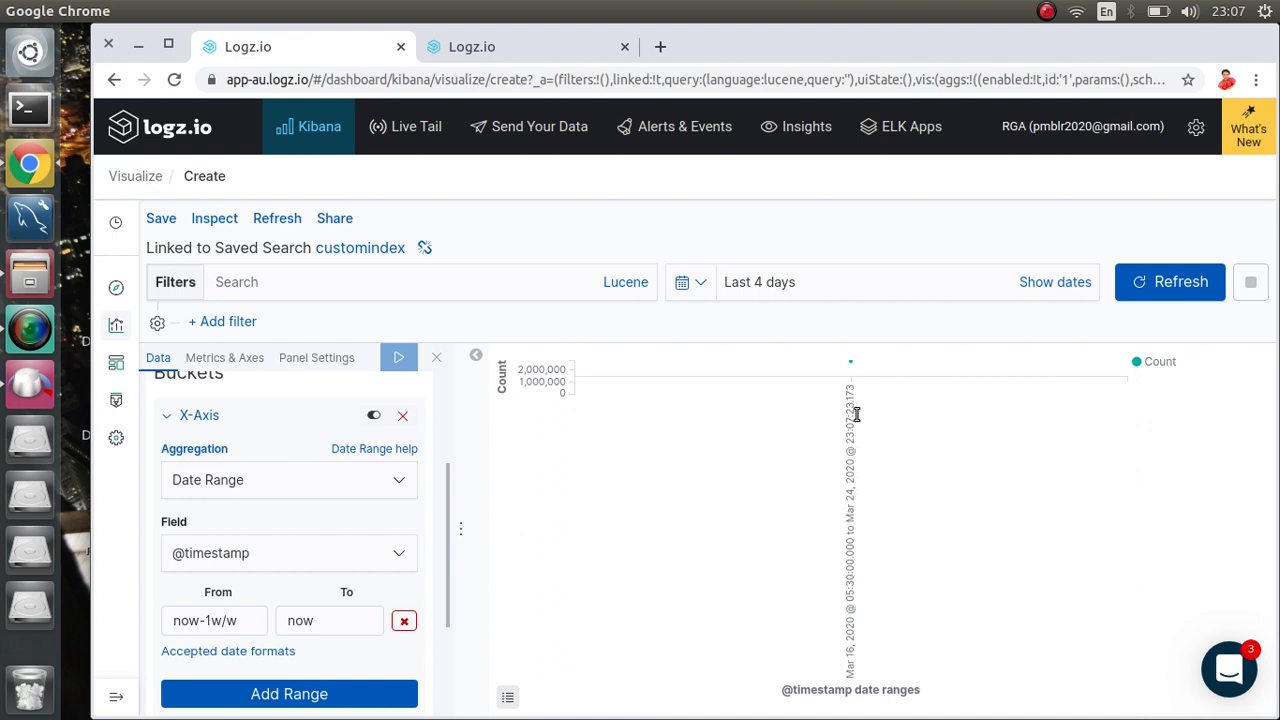
click(223, 357)
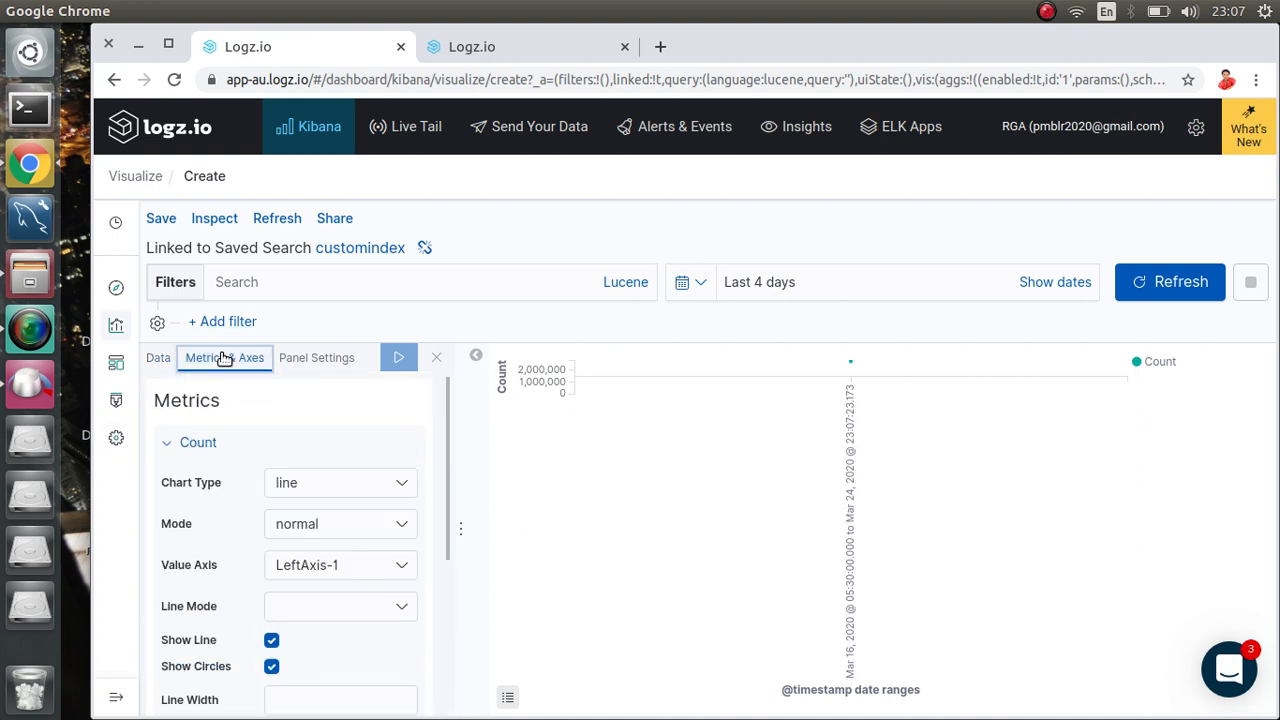
click(332, 490)
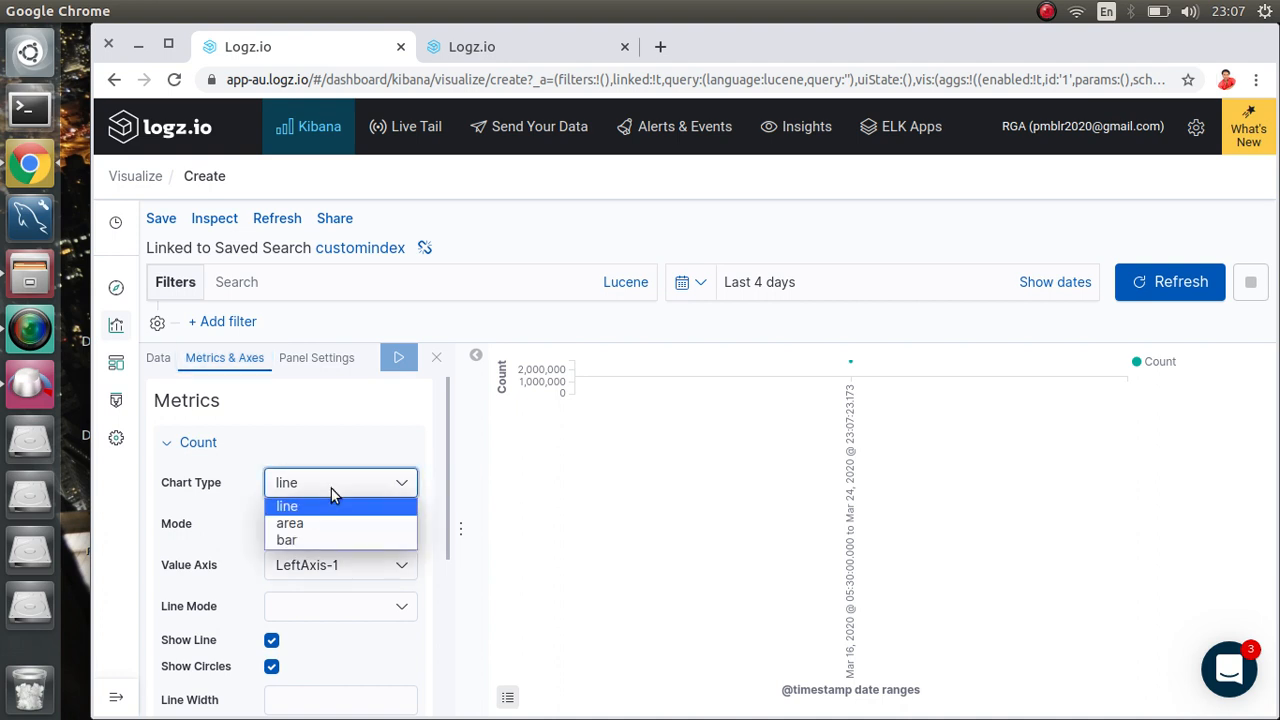
click(367, 440)
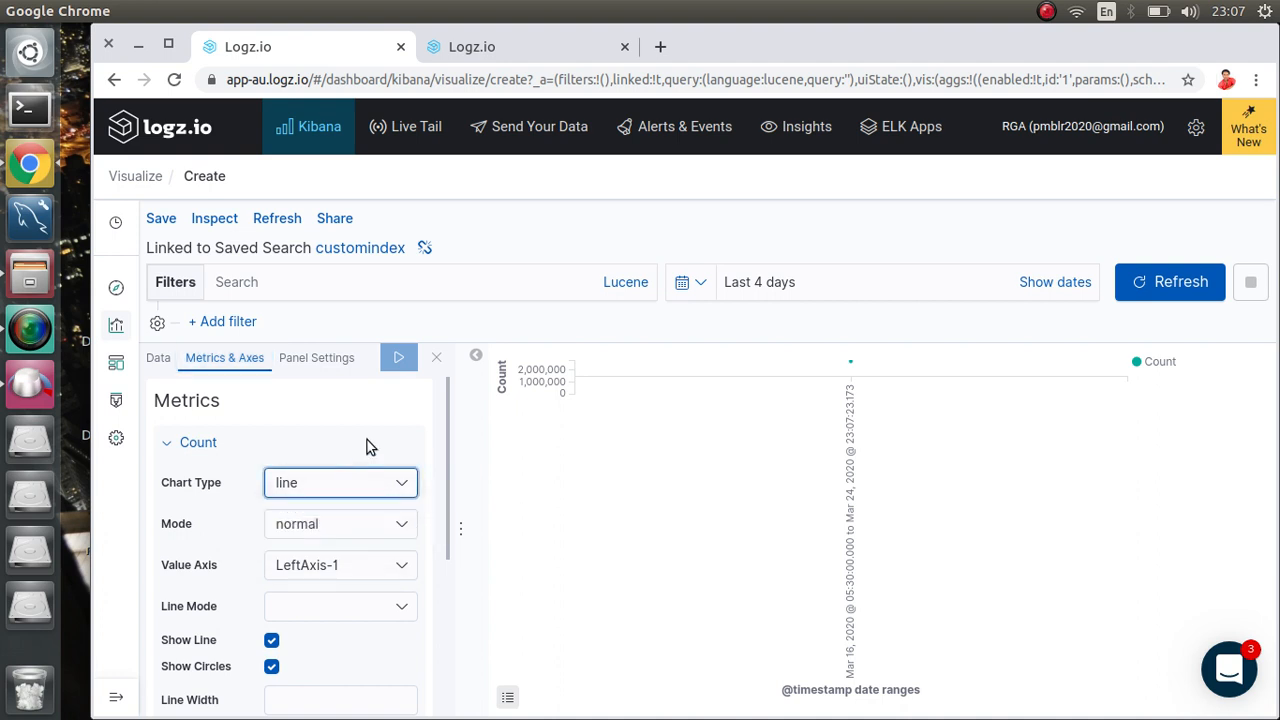
click(360, 530)
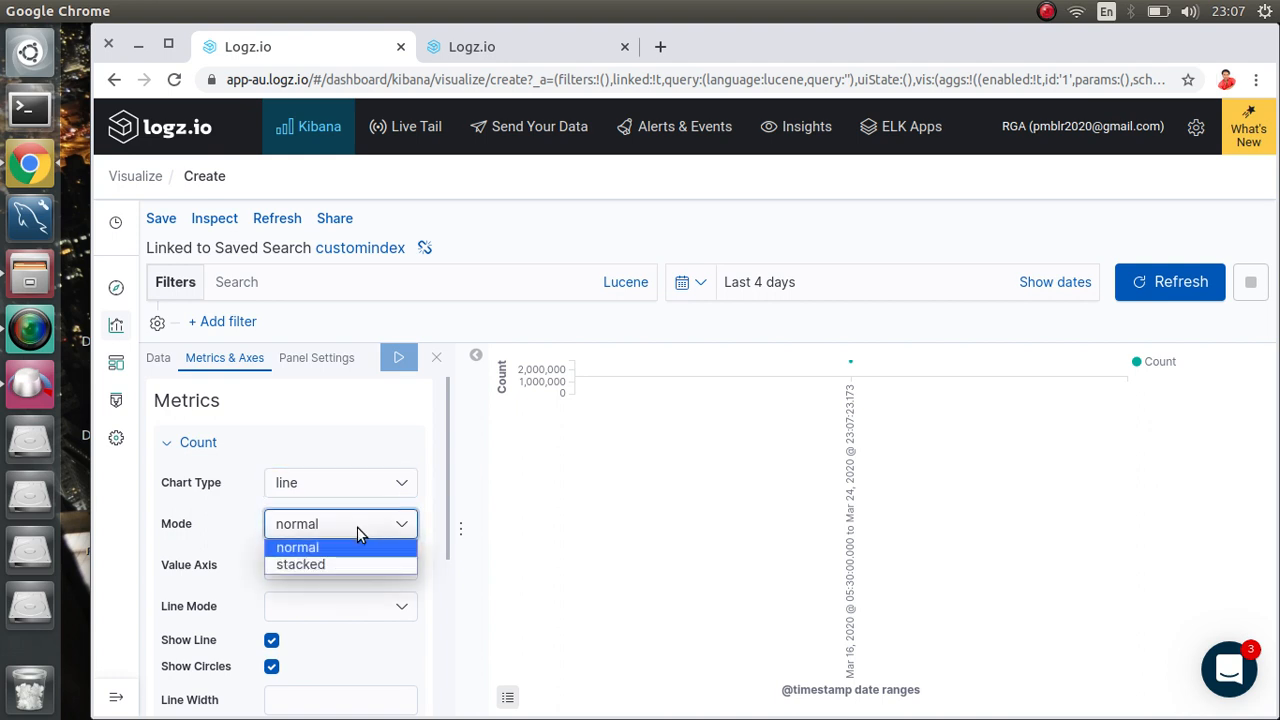
click(365, 423)
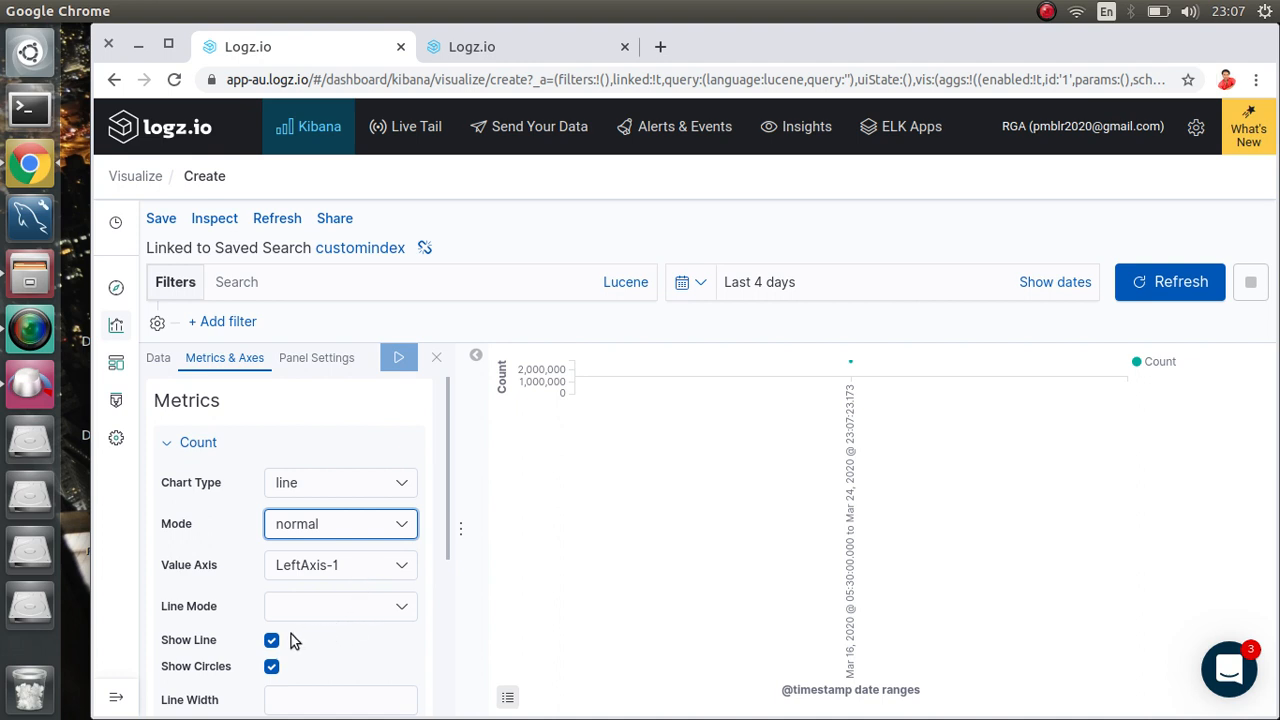
scroll(291, 640, down, 2)
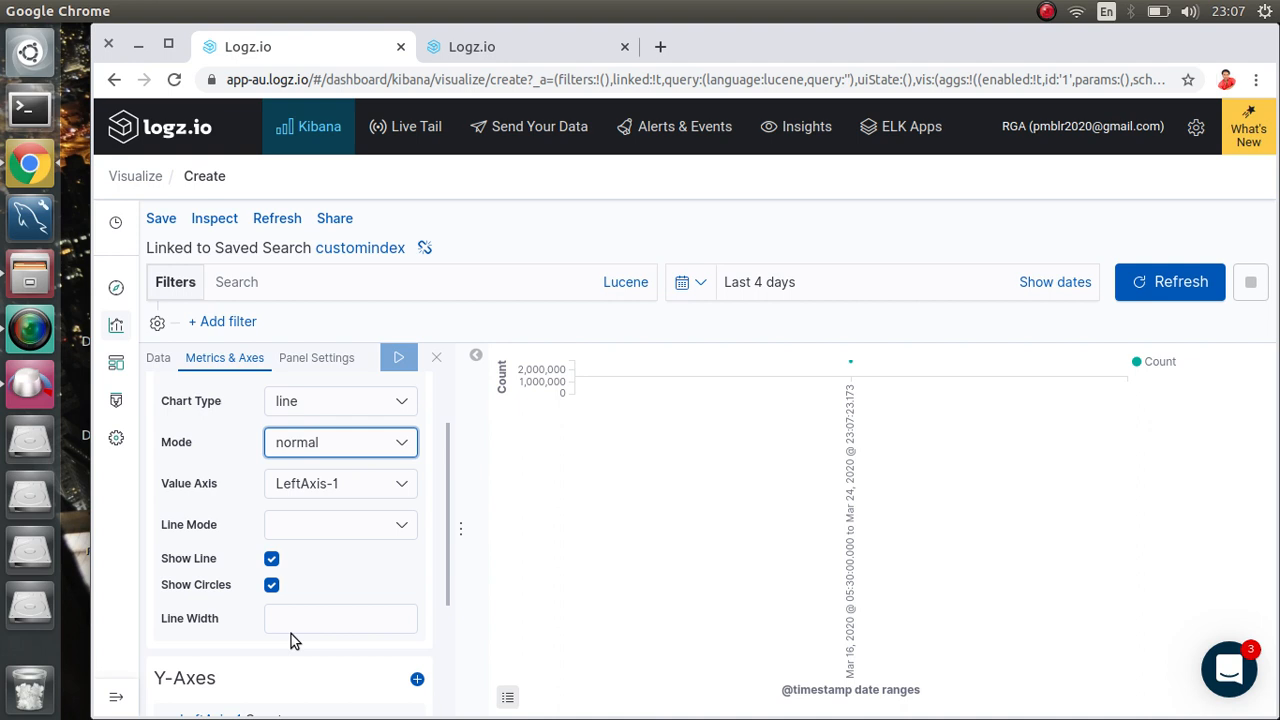
scroll(291, 640, up, 2)
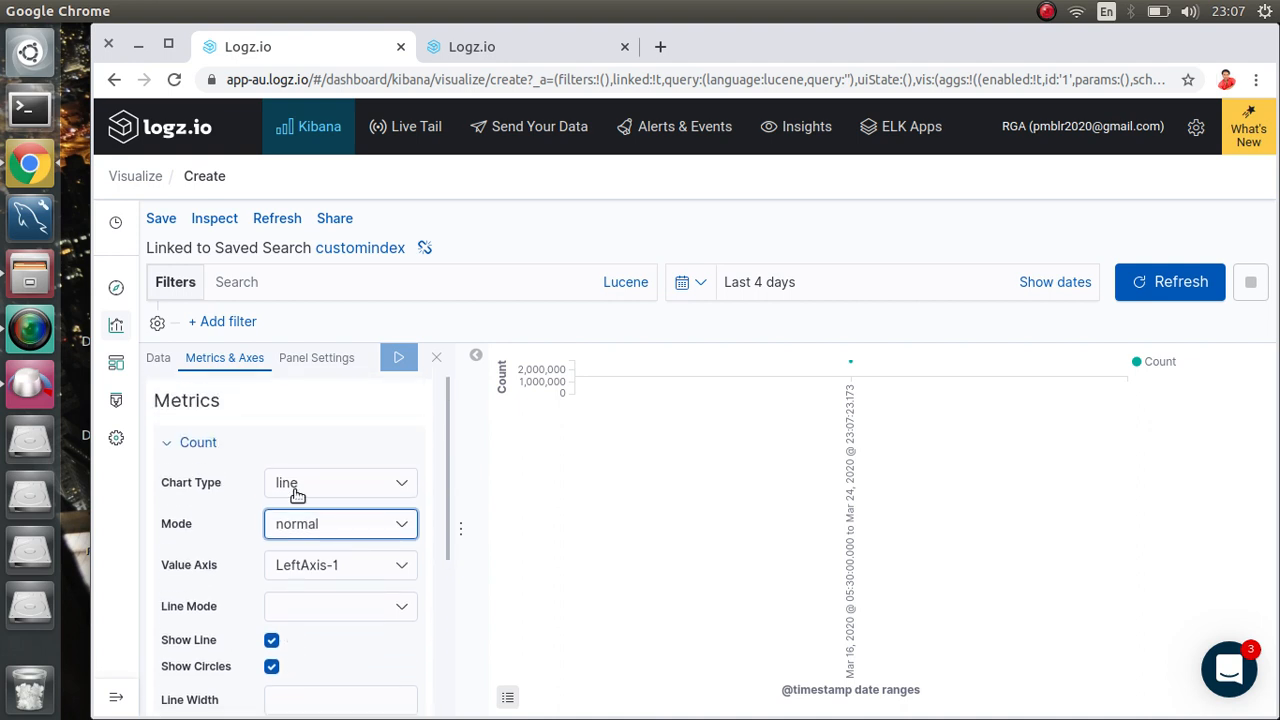
Step: In Panel Settings, turn X-axis grid lines on and then back off
click(320, 366)
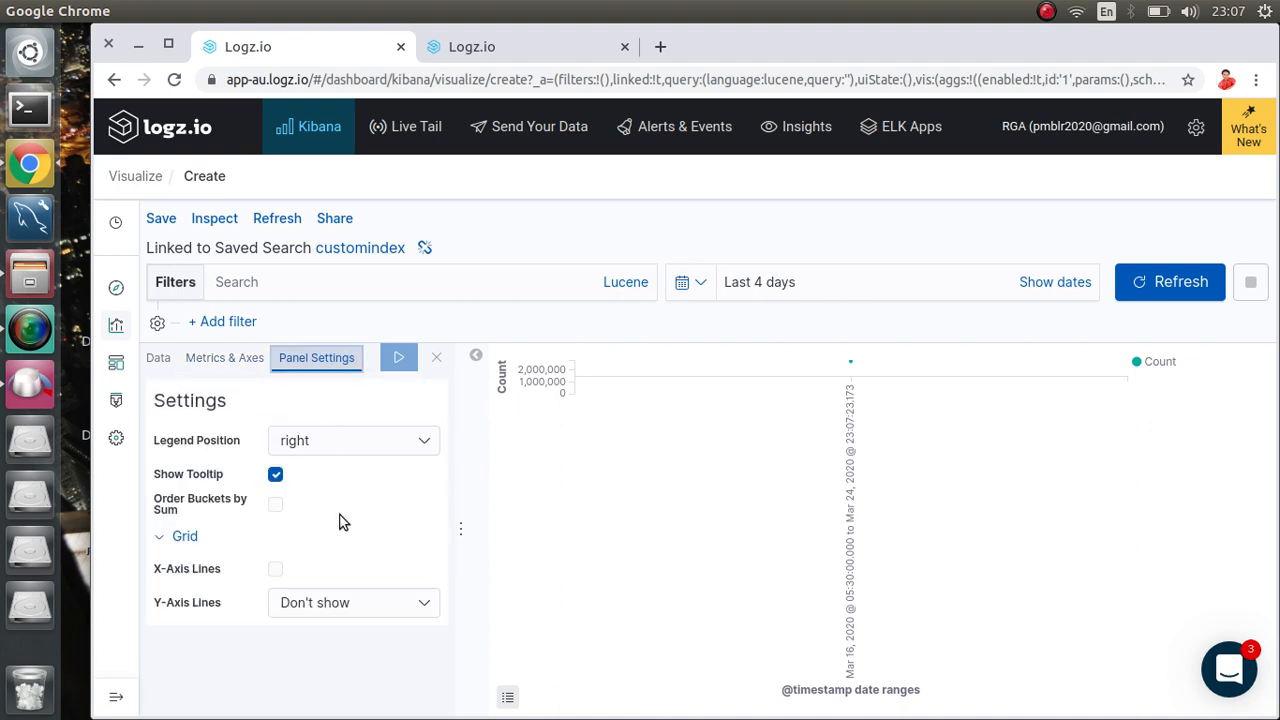
click(276, 569)
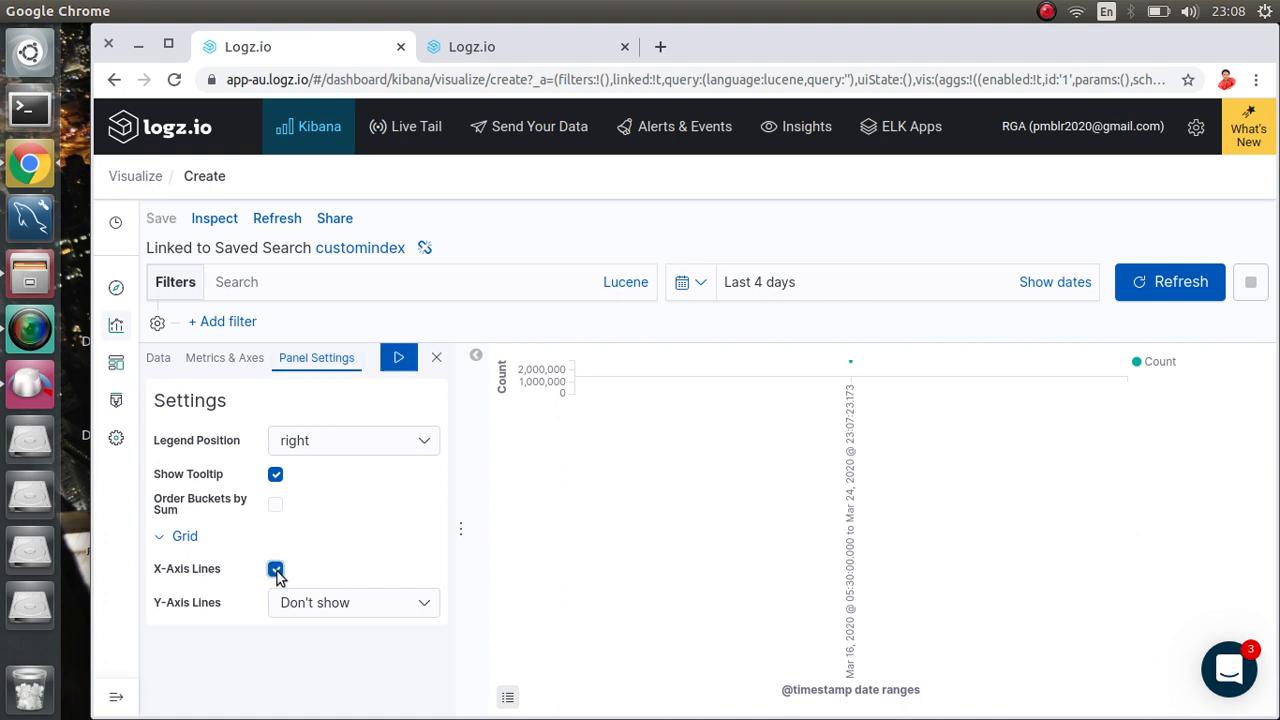
click(276, 570)
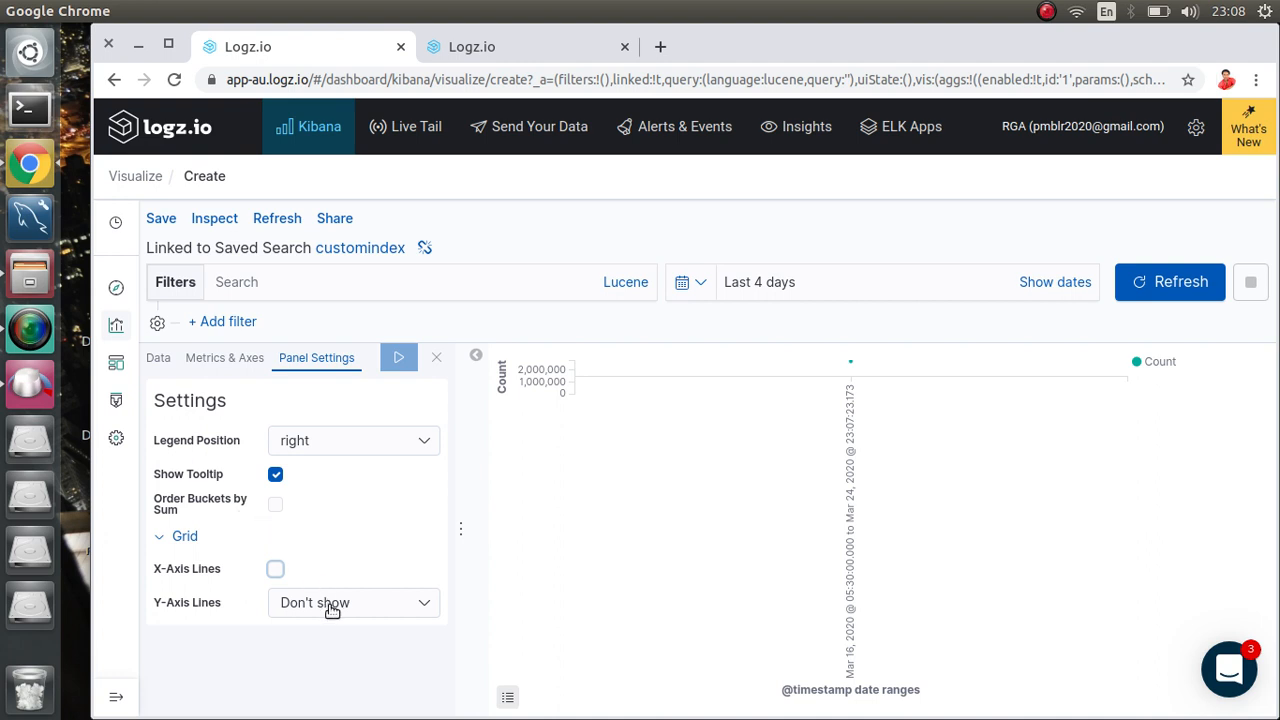
Step: Uncheck X-Axis Show in Metrics & Axes and apply the change
click(234, 360)
scroll(287, 553, down, 3)
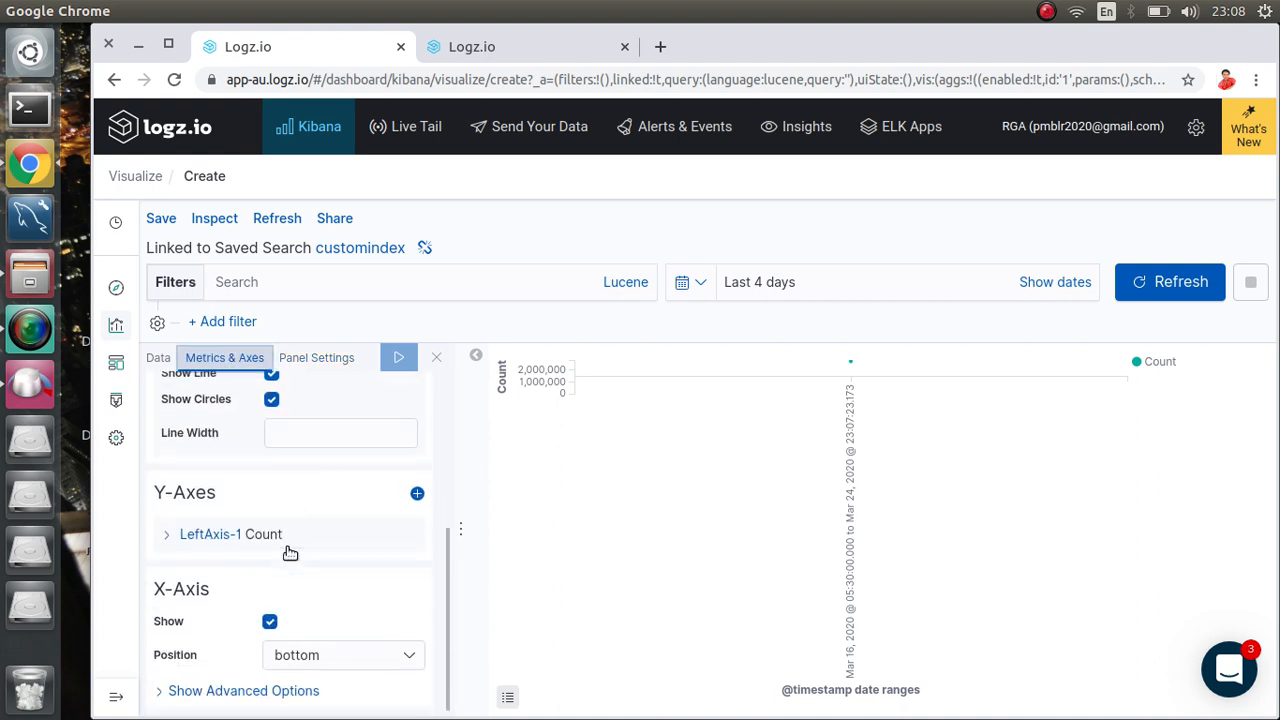
click(269, 623)
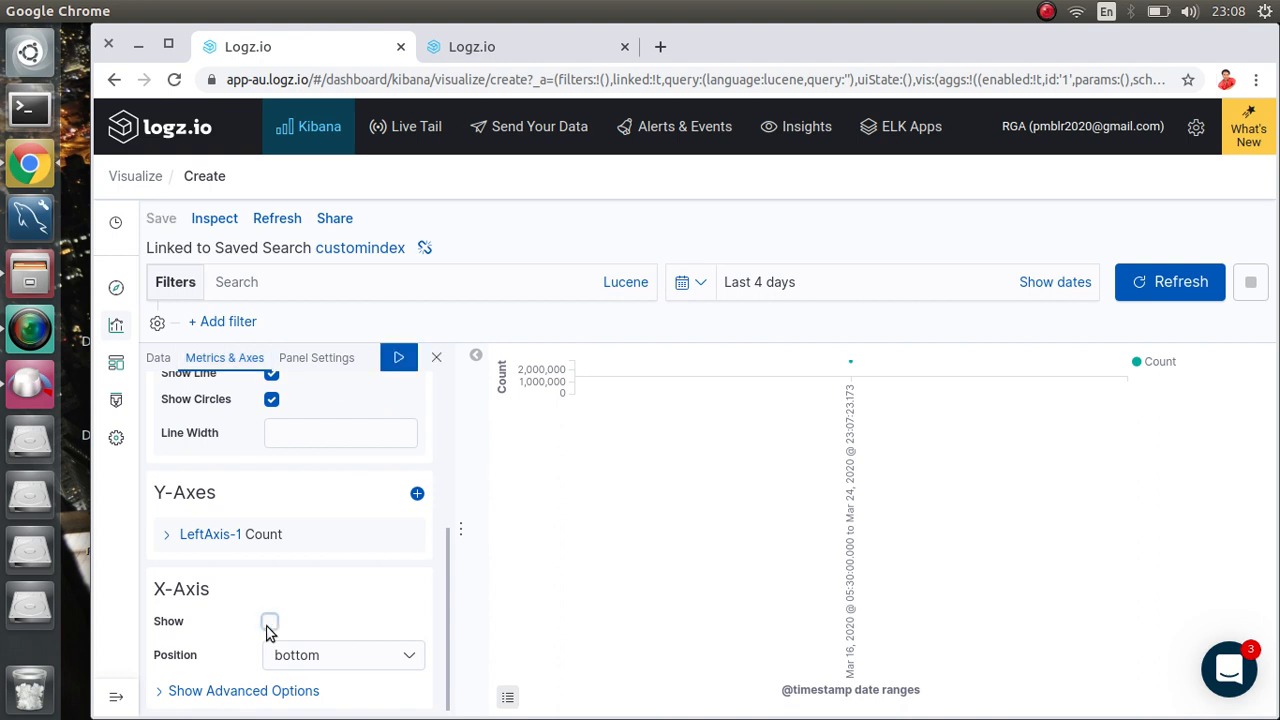
click(400, 358)
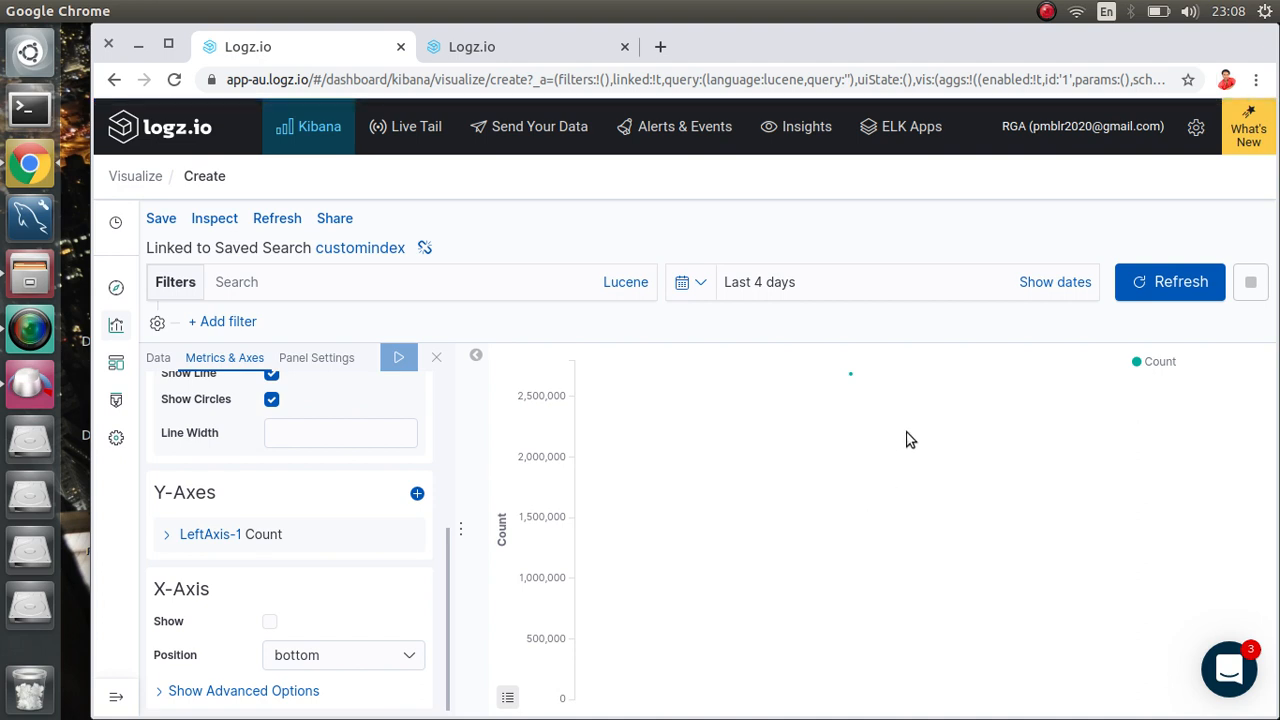
mouse_move(852, 380)
click(498, 42)
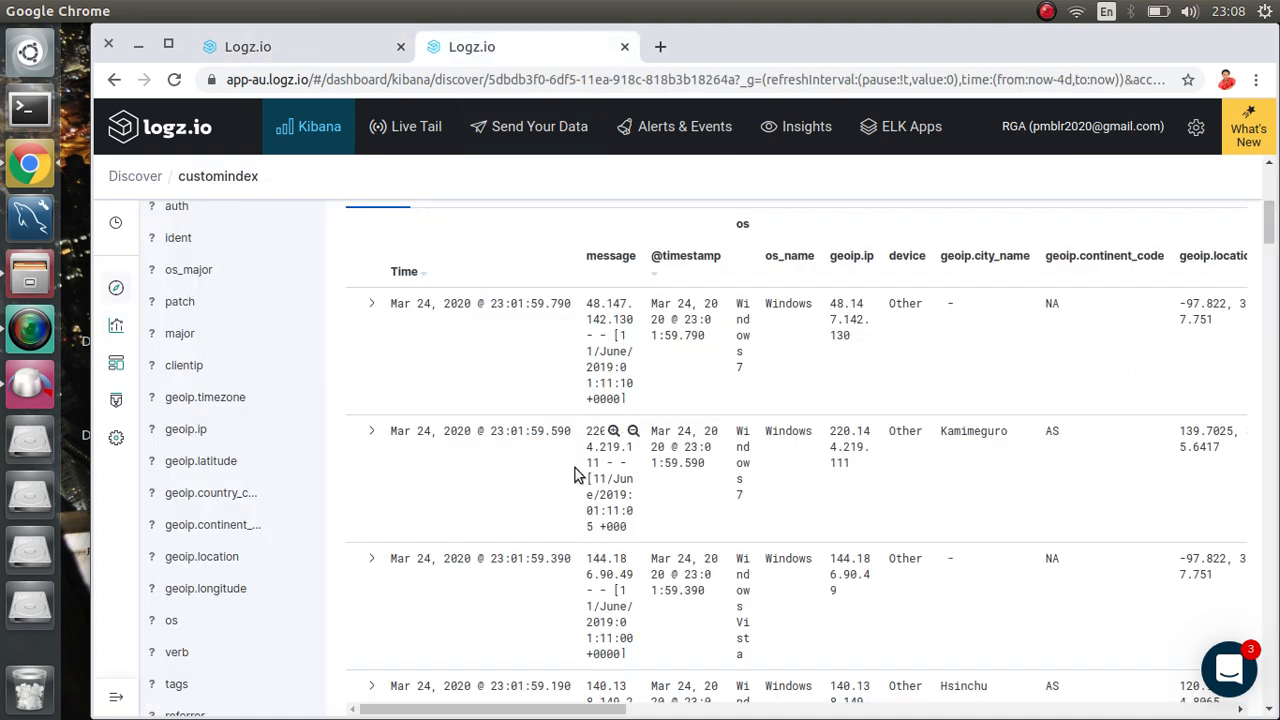
scroll(534, 558, up, 5)
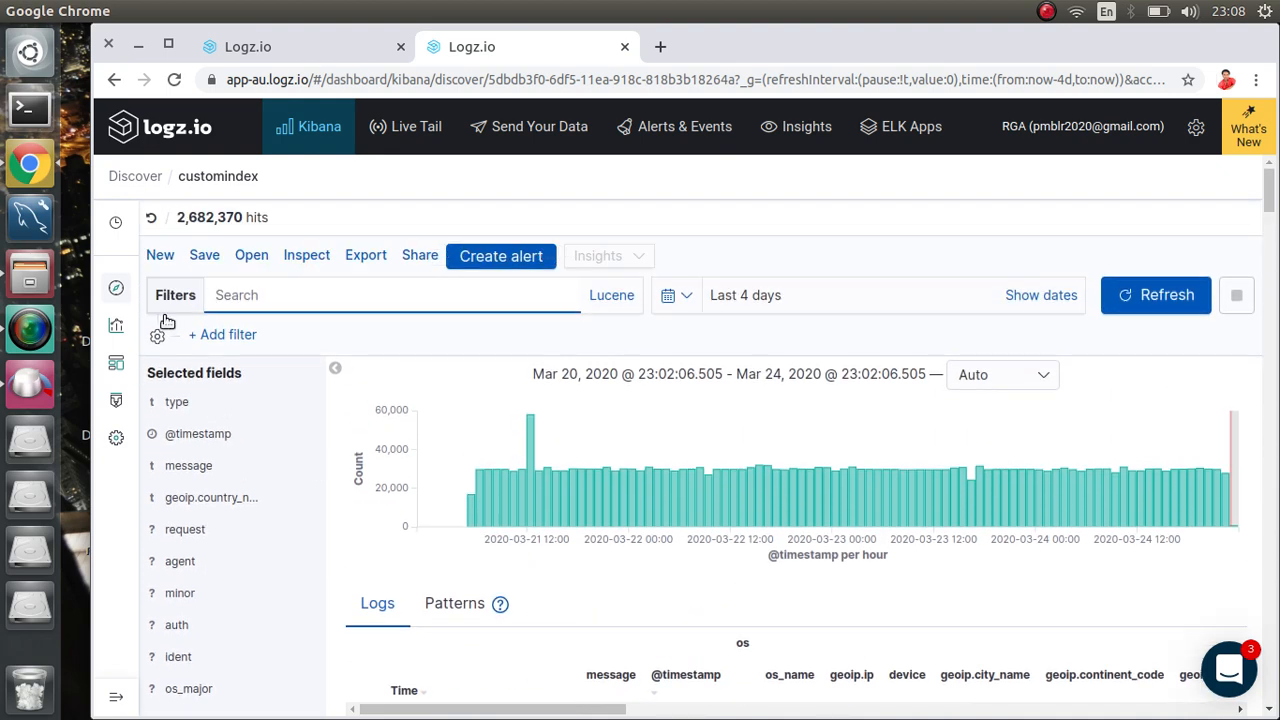
scroll(813, 532, down, 2)
scroll(813, 532, down, 10)
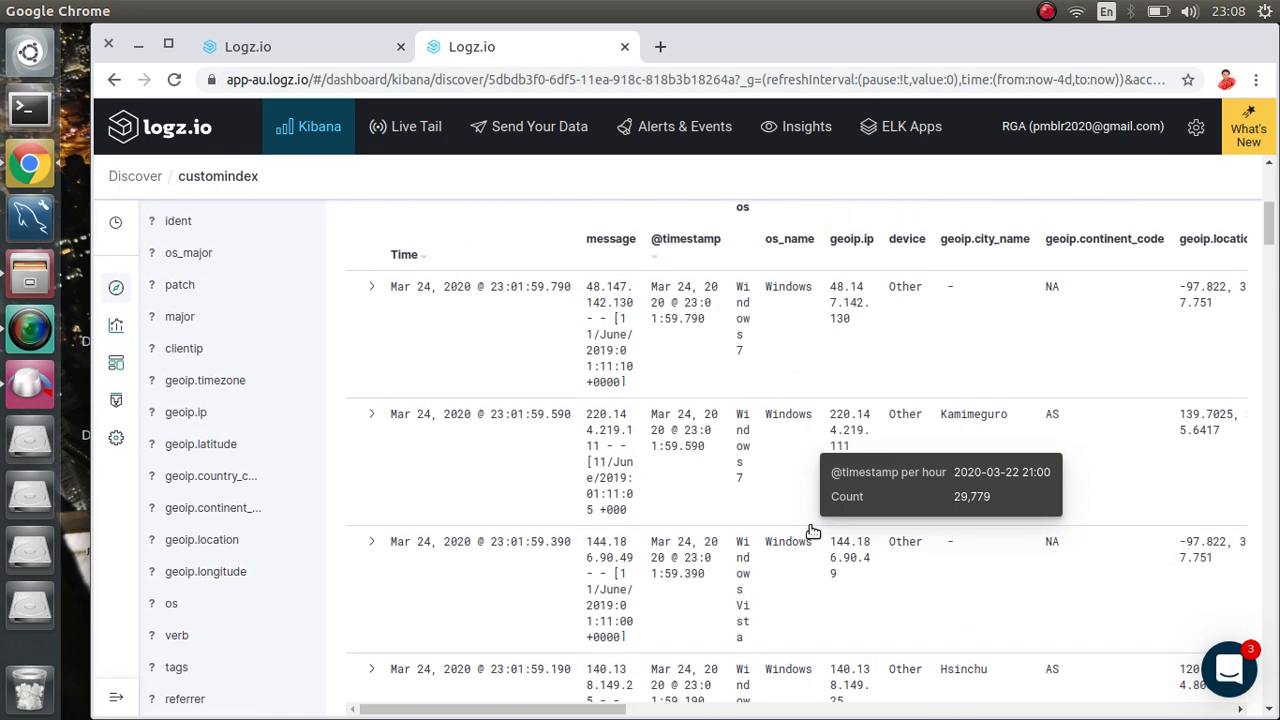
scroll(812, 530, down, 4)
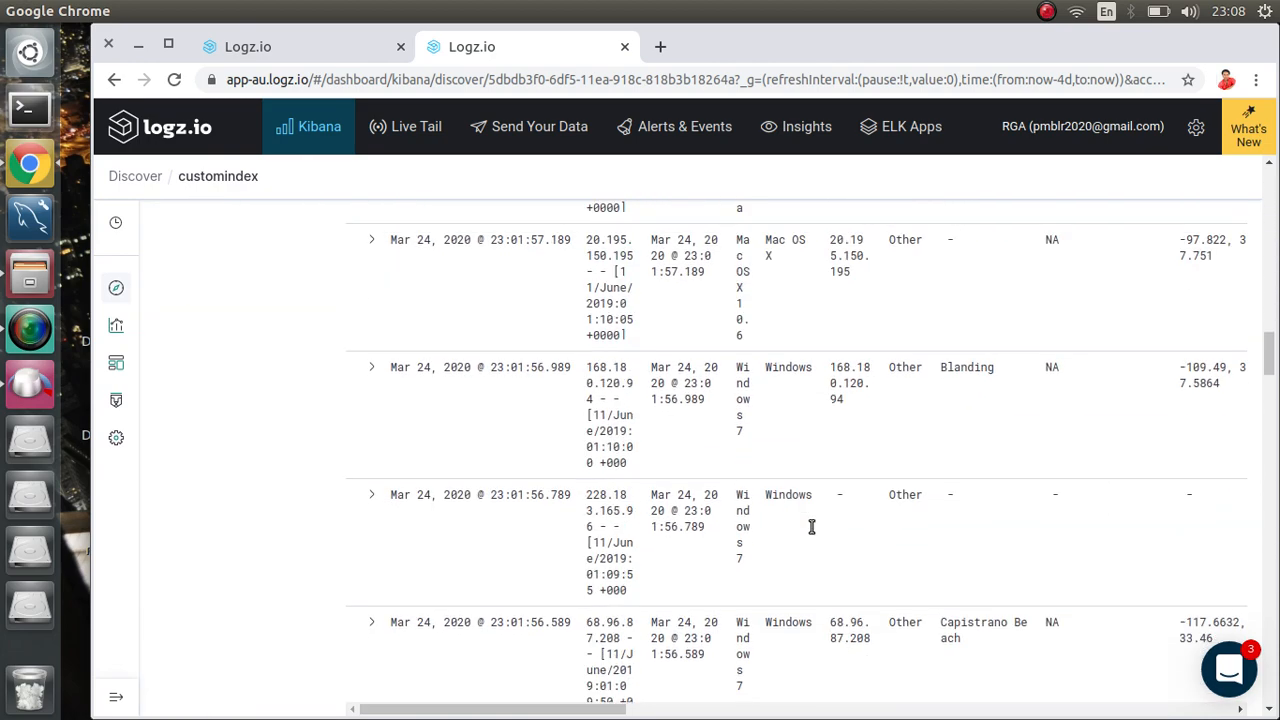
scroll(810, 530, up, 10)
scroll(810, 533, up, 3)
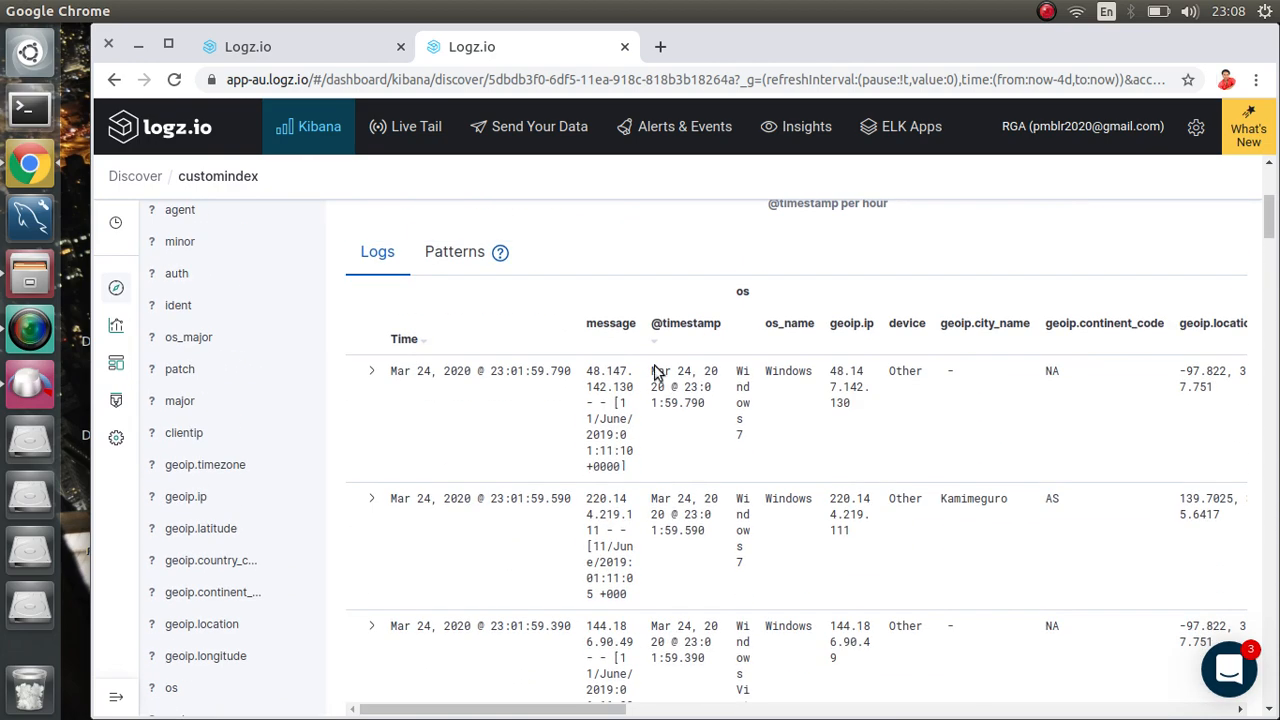
click(215, 46)
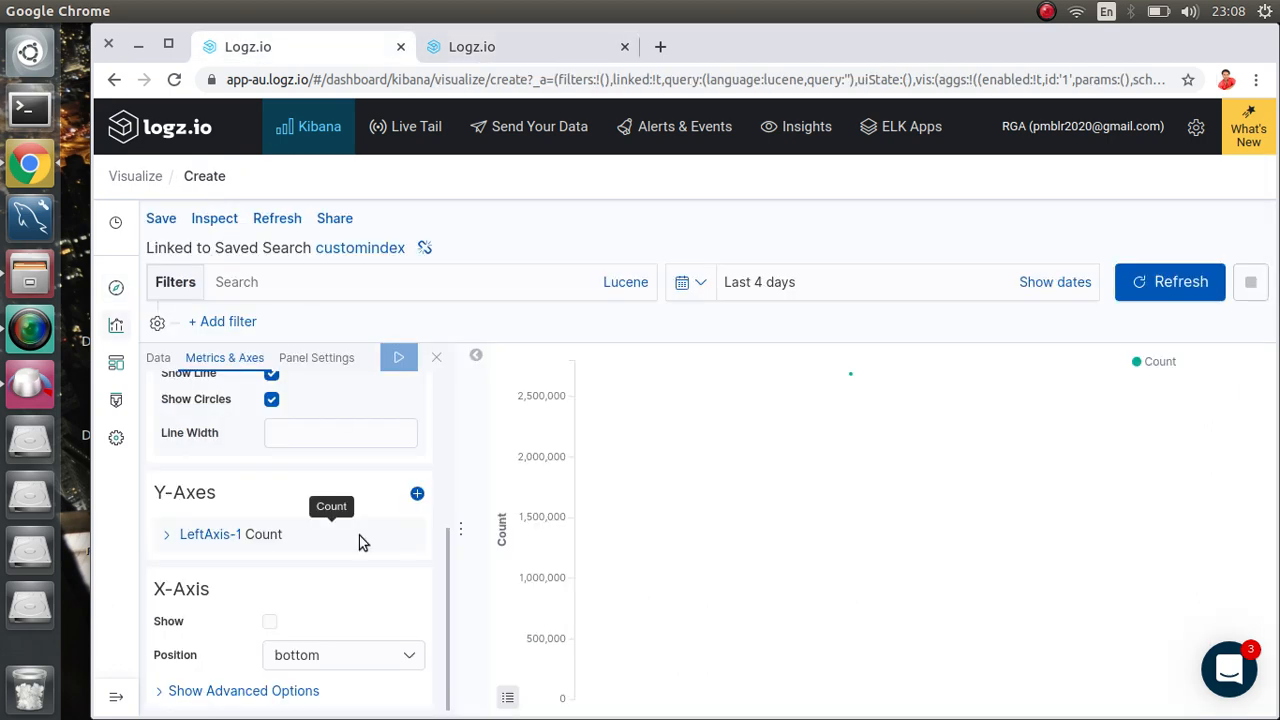
Step: Set the X-axis aggregation on the Data tab to Date Histogram and apply
scroll(402, 470, up, 1)
scroll(402, 470, up, 3)
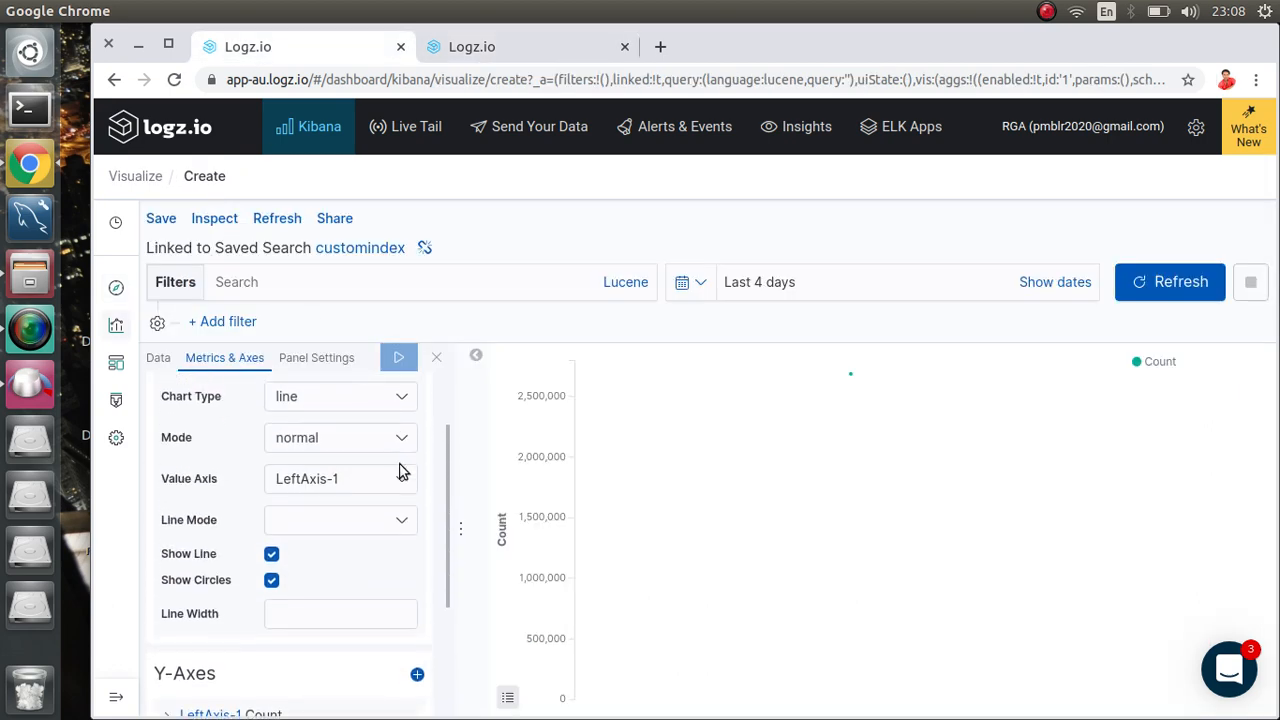
scroll(402, 470, down, 4)
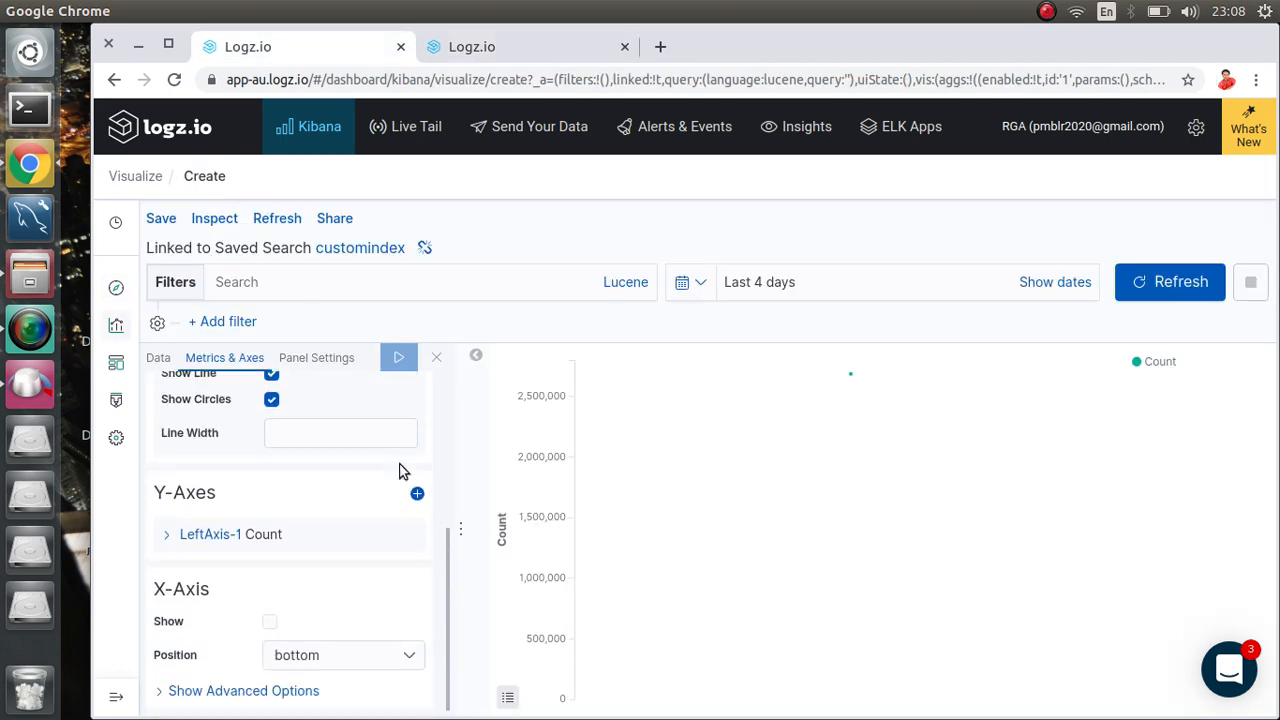
scroll(402, 470, up, 5)
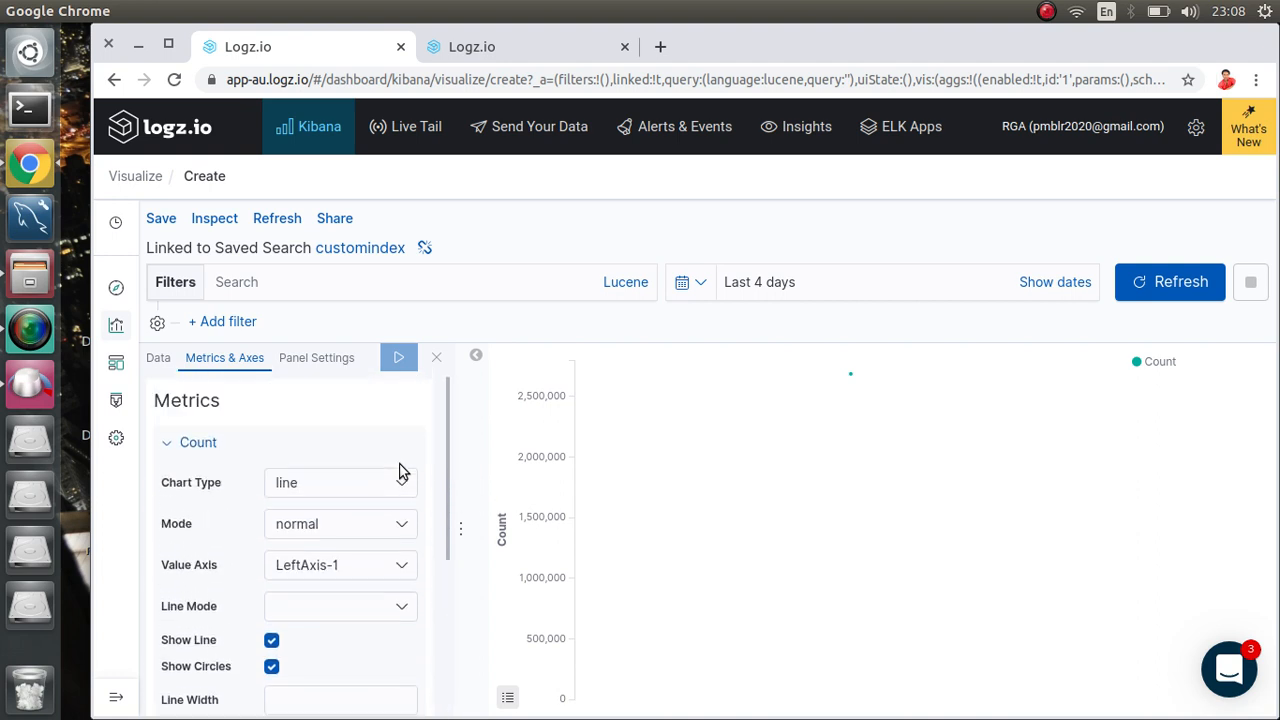
click(162, 360)
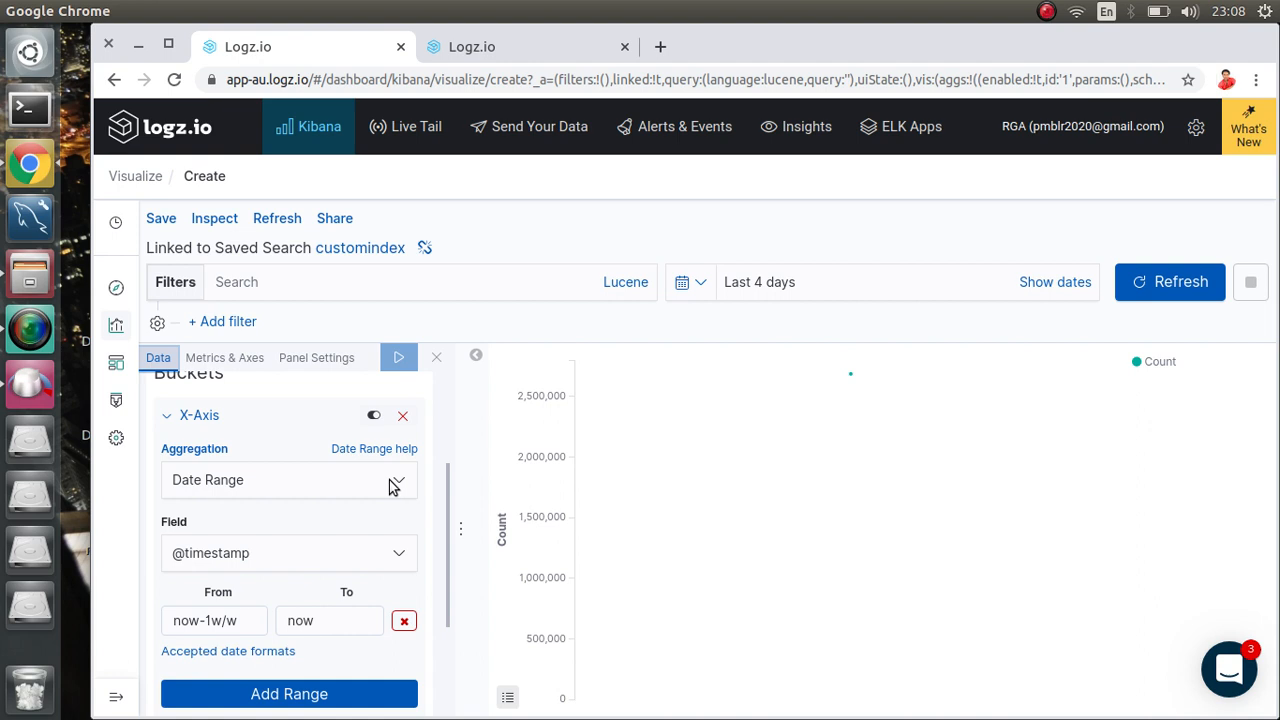
click(393, 485)
click(258, 512)
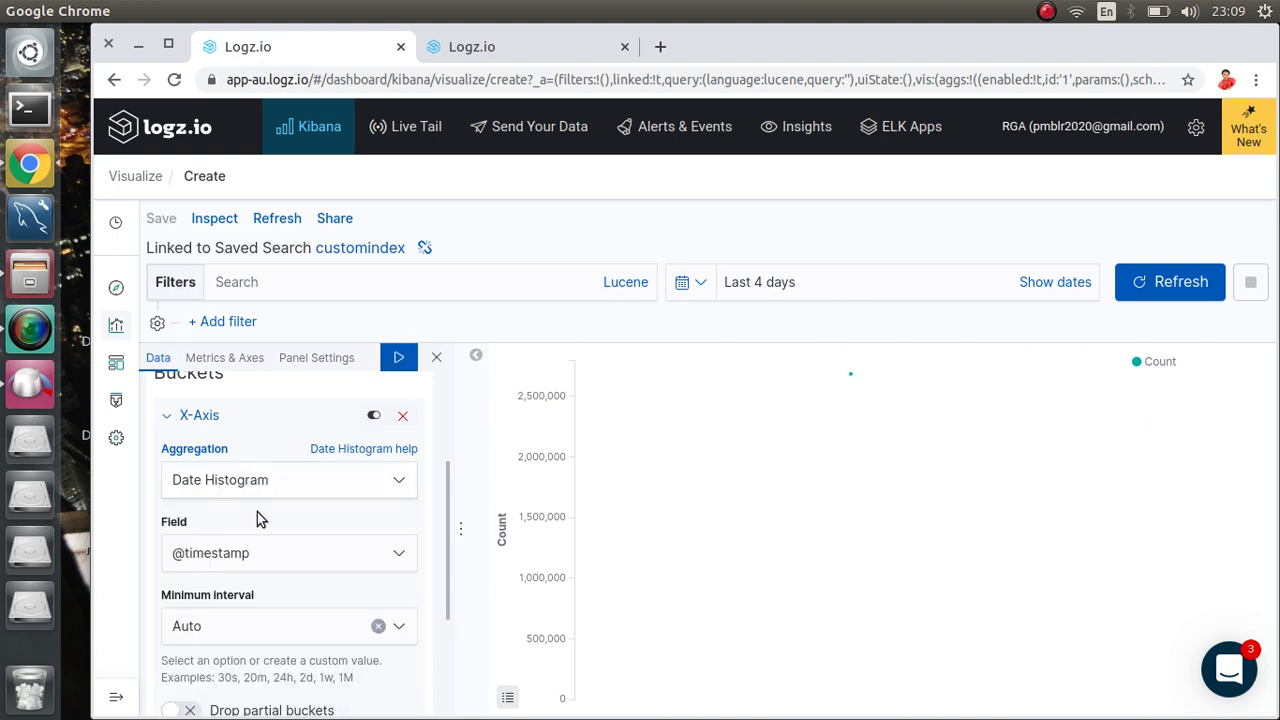
click(398, 357)
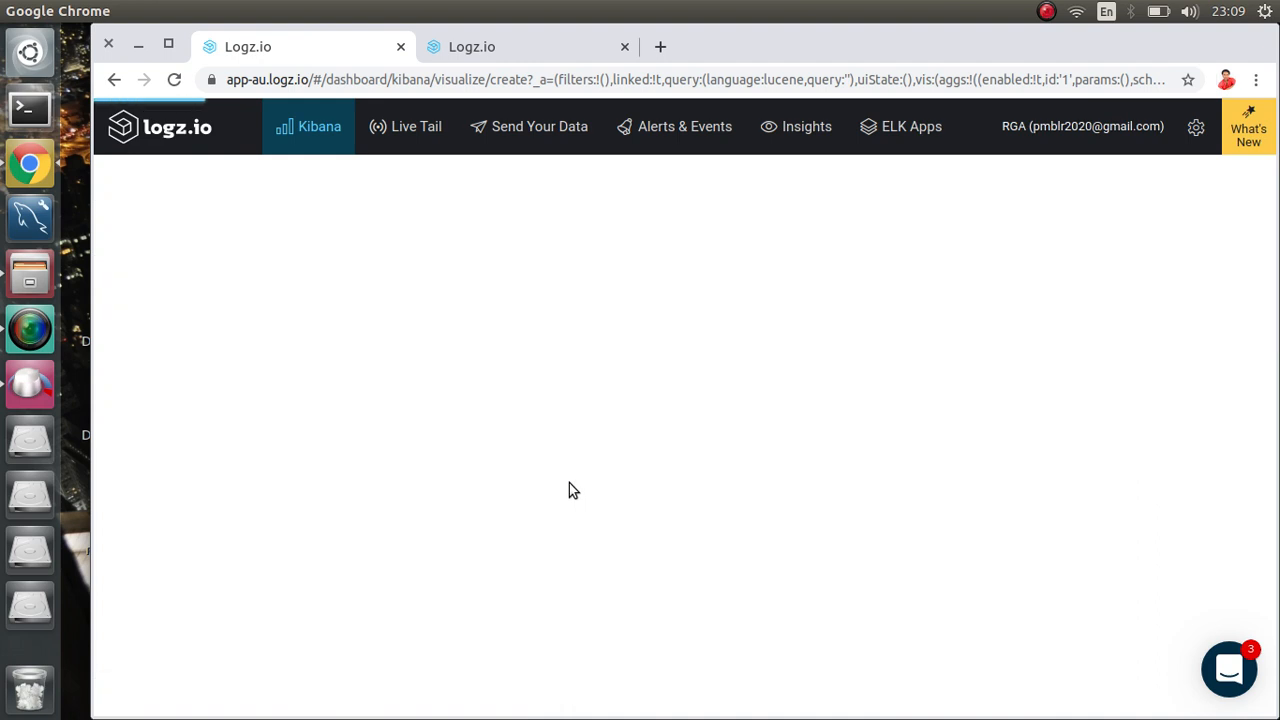
Step: Switch to the Metrics & Axes settings and scroll to the X-axis options
mouse_move(792, 521)
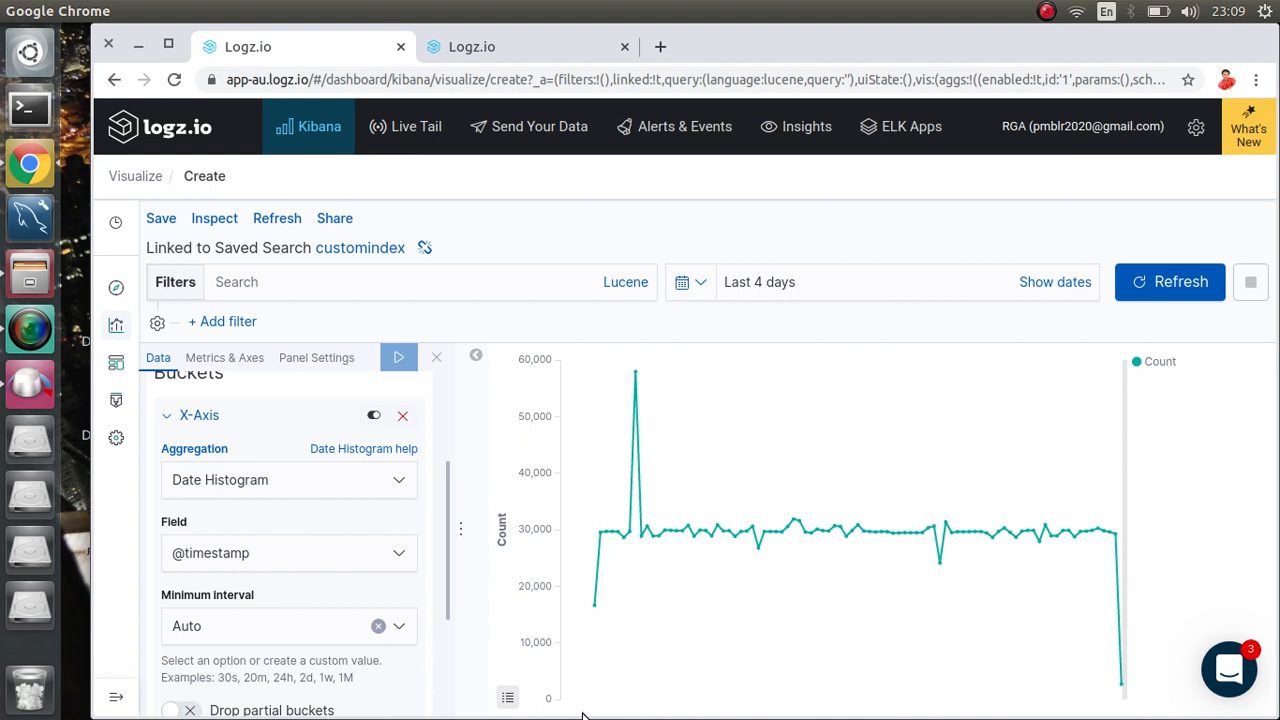
click(241, 362)
scroll(313, 523, down, 3)
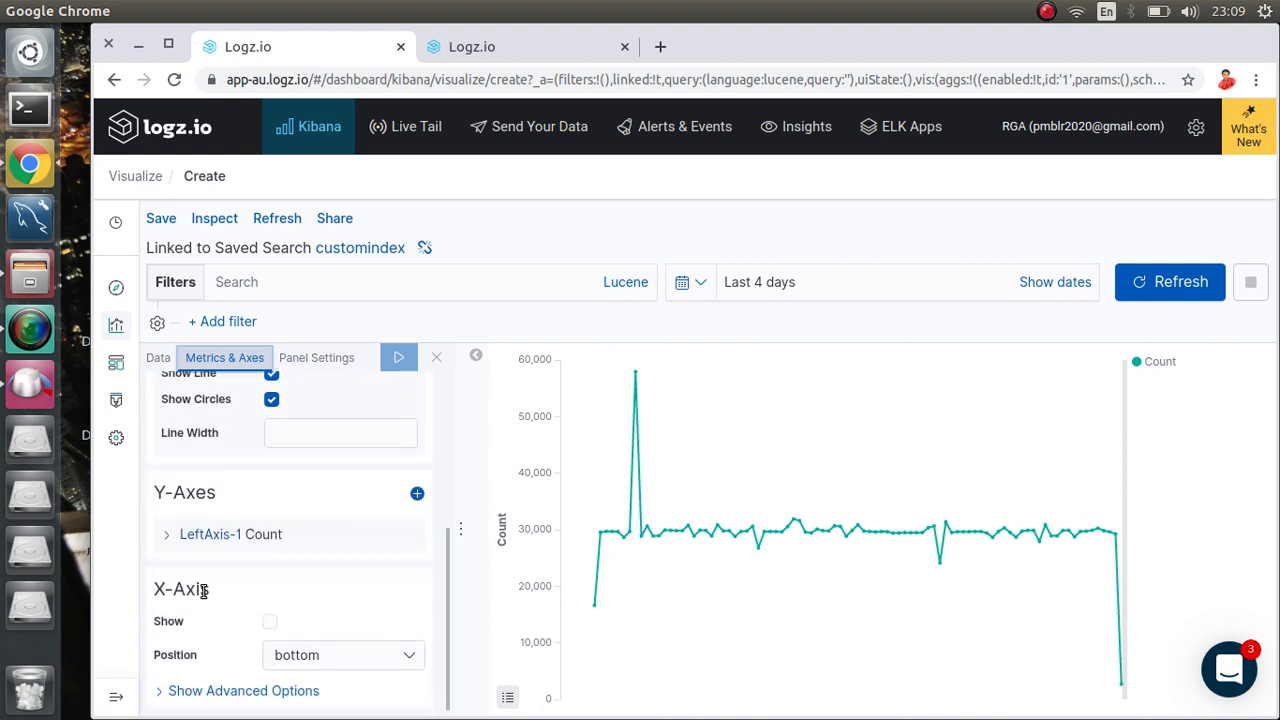
click(180, 623)
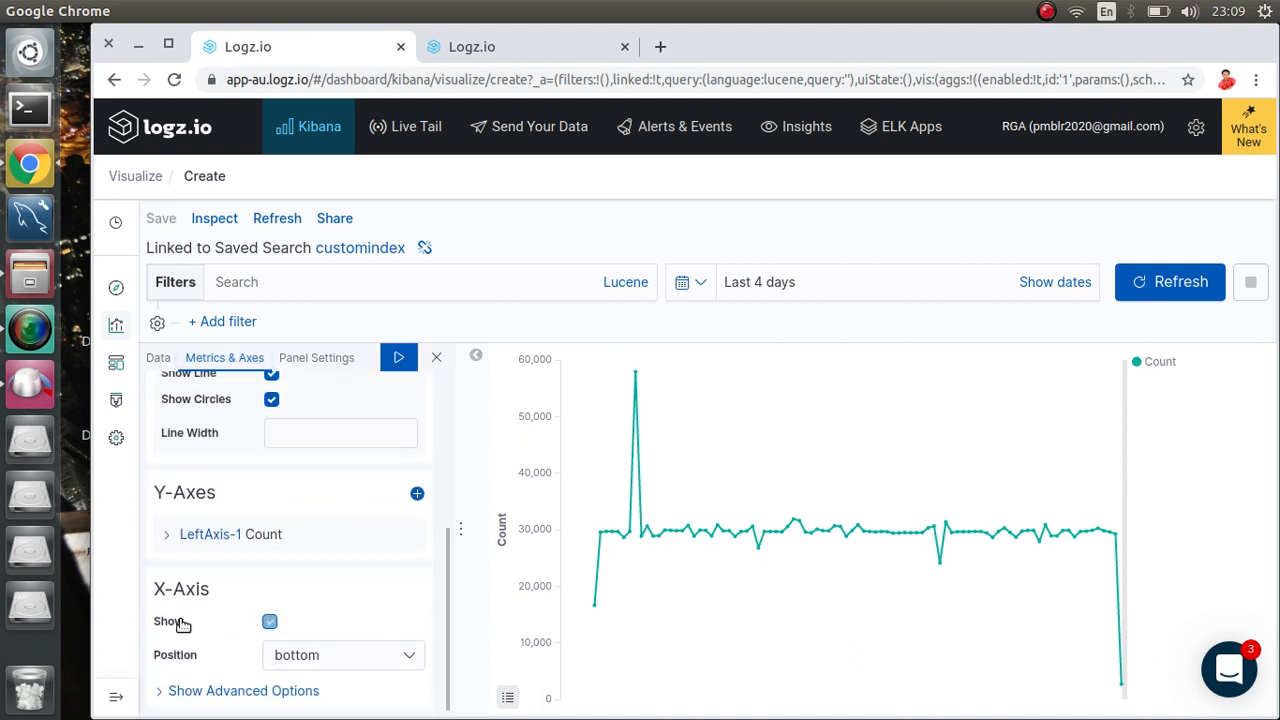
click(398, 365)
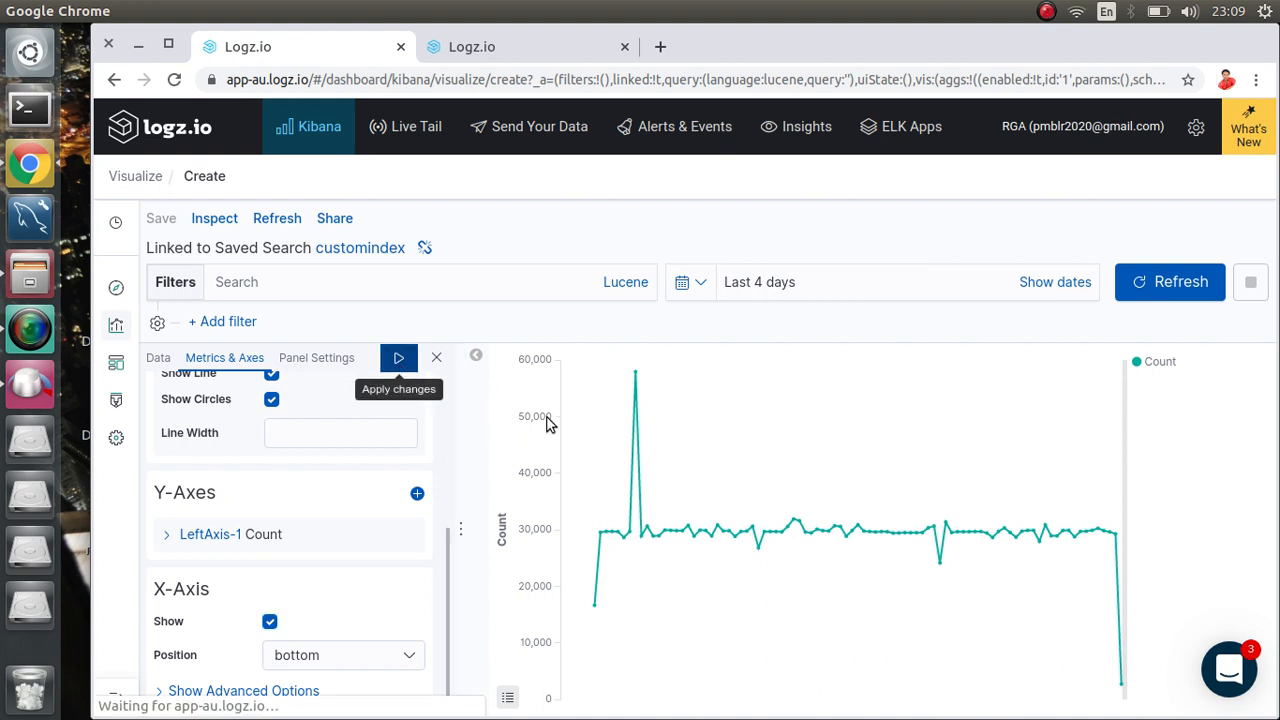
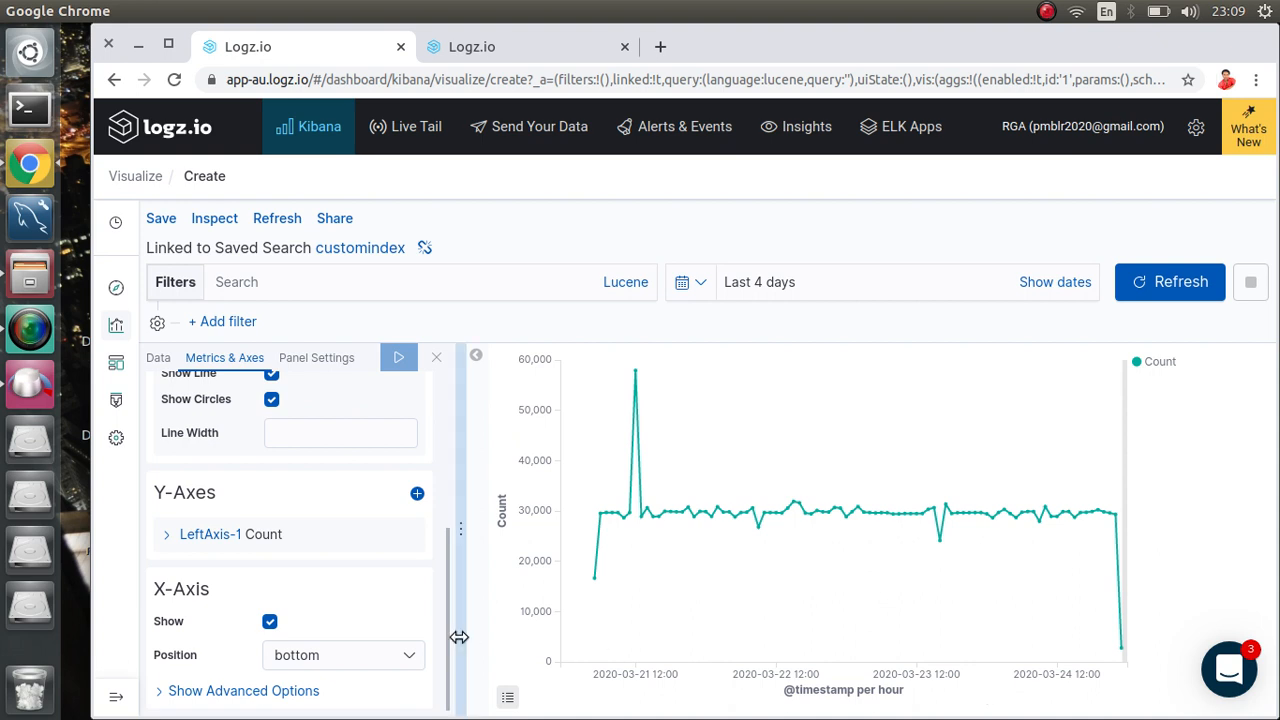
Step: Expand and collapse the extra X-axis label options to review them
click(251, 690)
scroll(282, 638, down, 3)
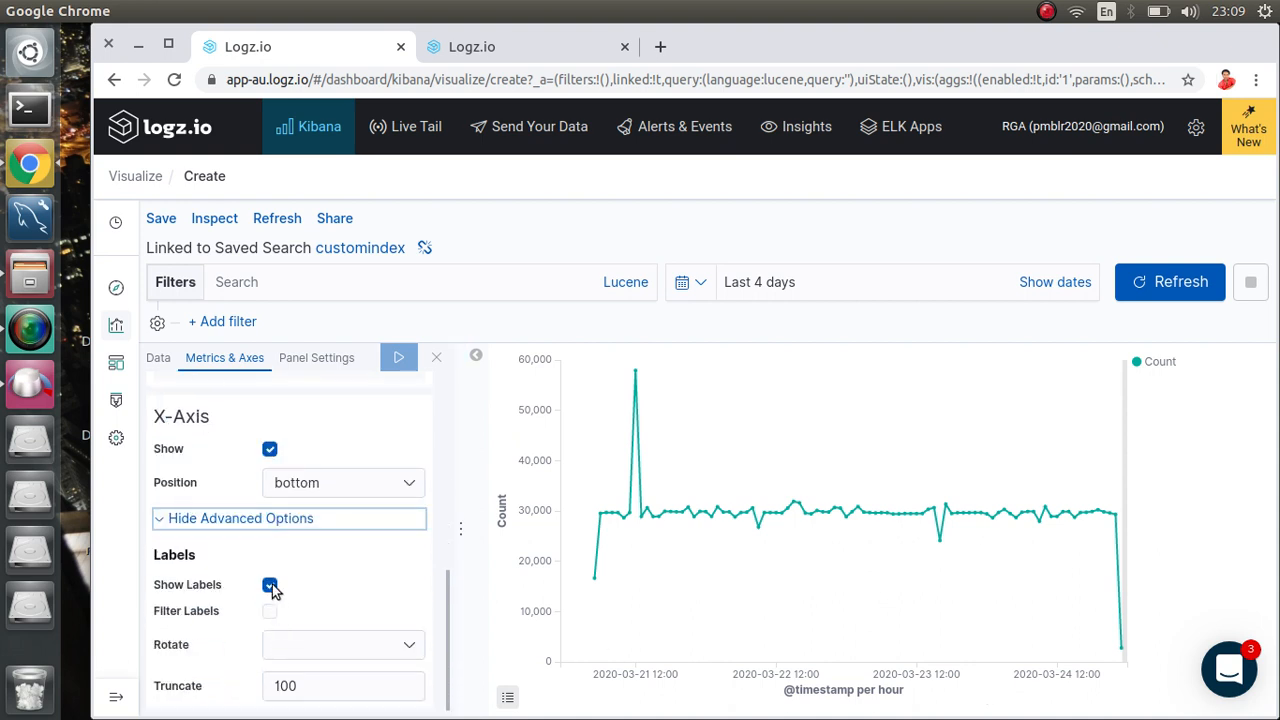
click(238, 520)
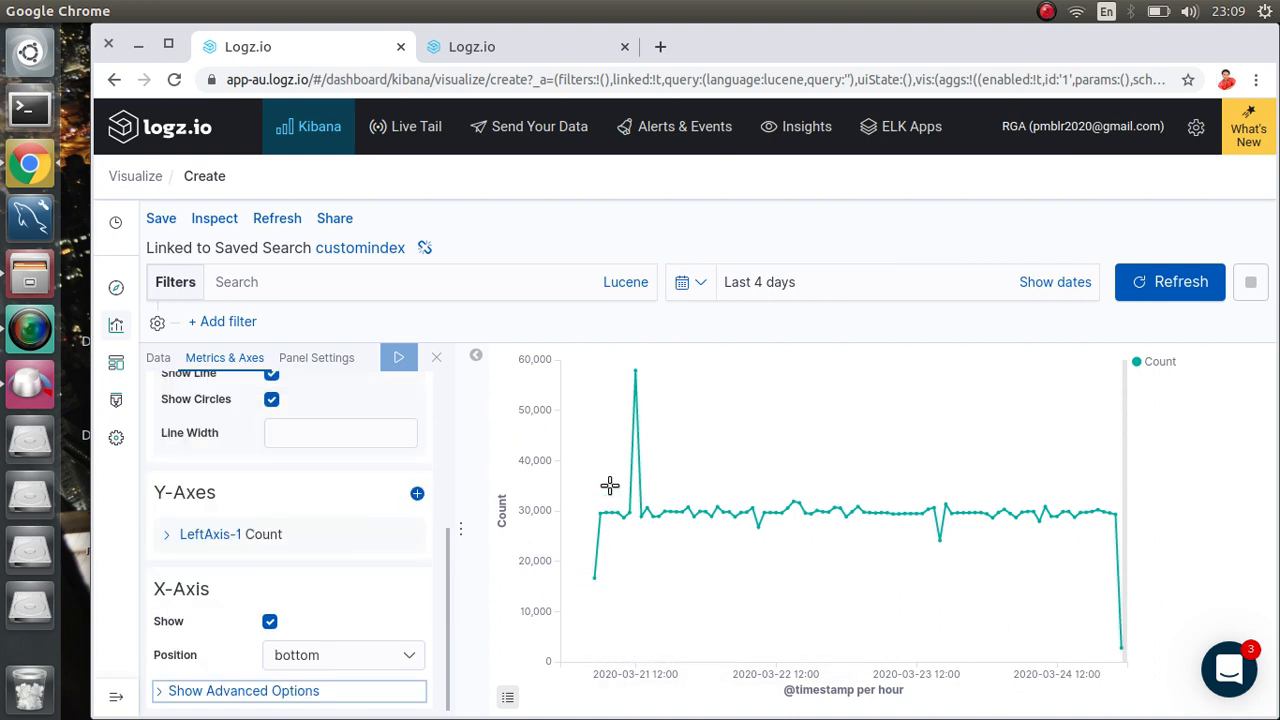
mouse_move(678, 527)
scroll(222, 465, up, 5)
scroll(222, 465, down, 1)
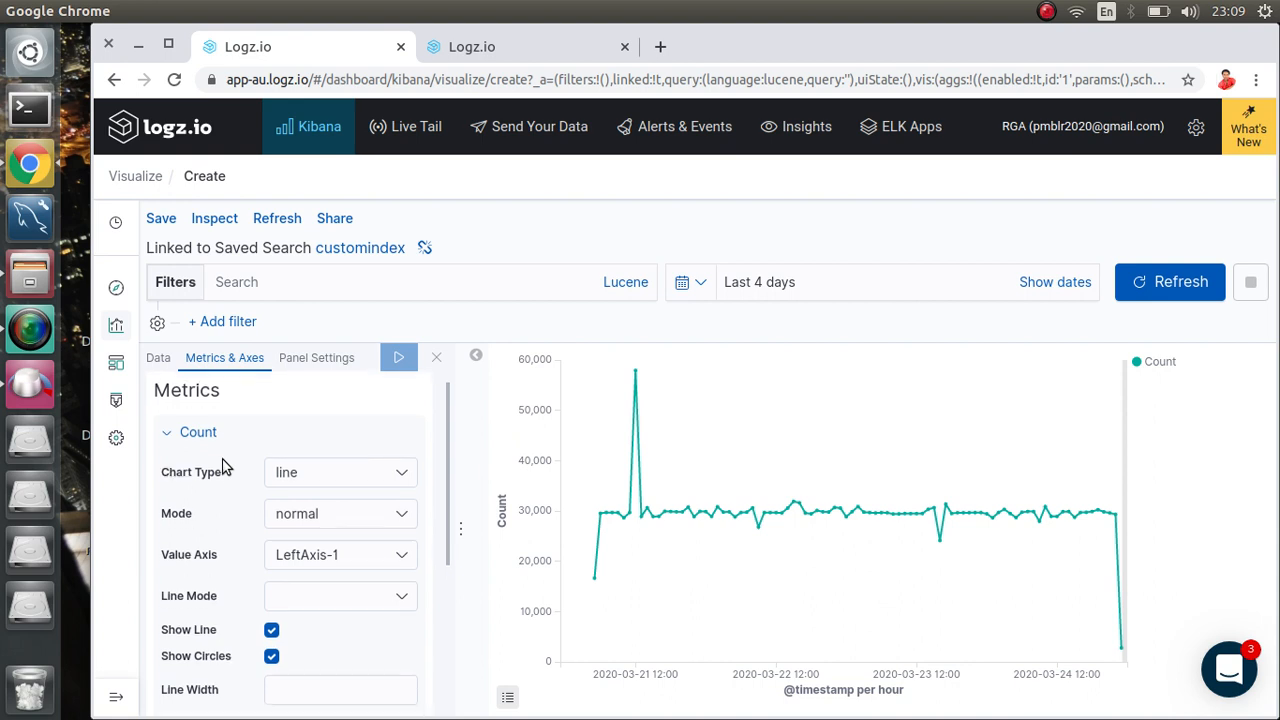
Step: Turn off chart tooltips in Panel Settings, keeping the legend on the right
click(313, 357)
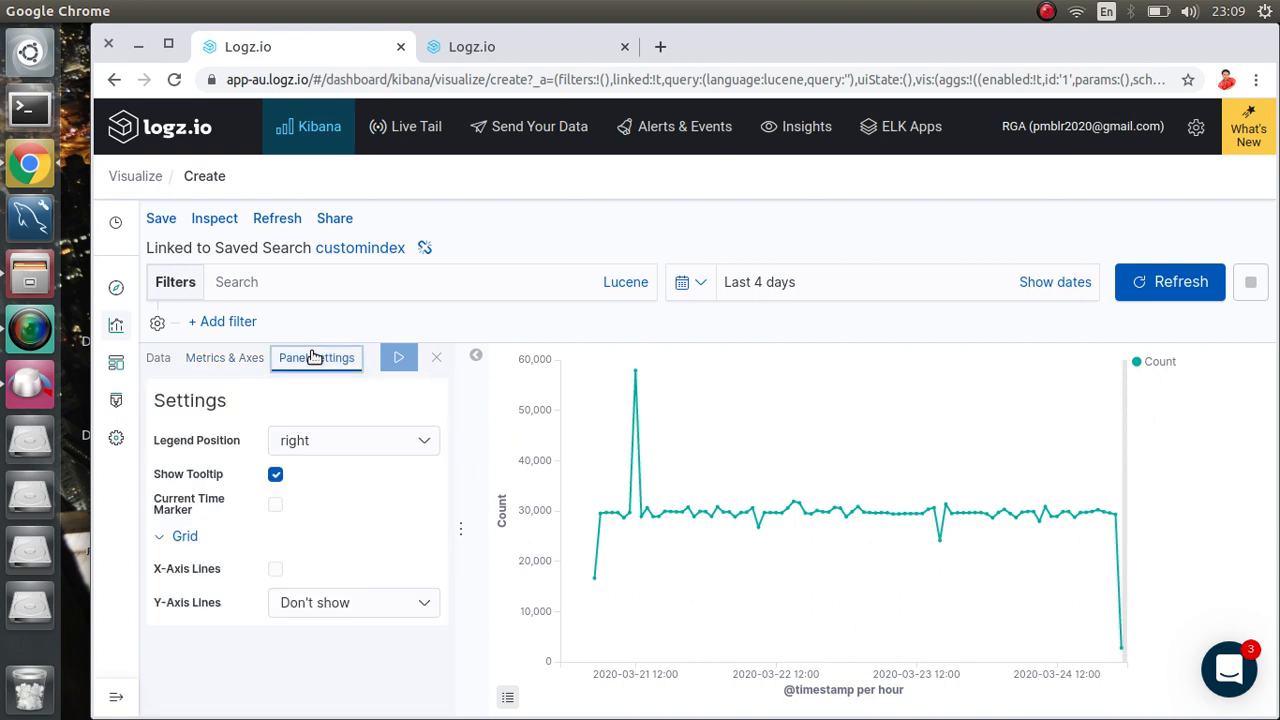
click(276, 482)
click(357, 450)
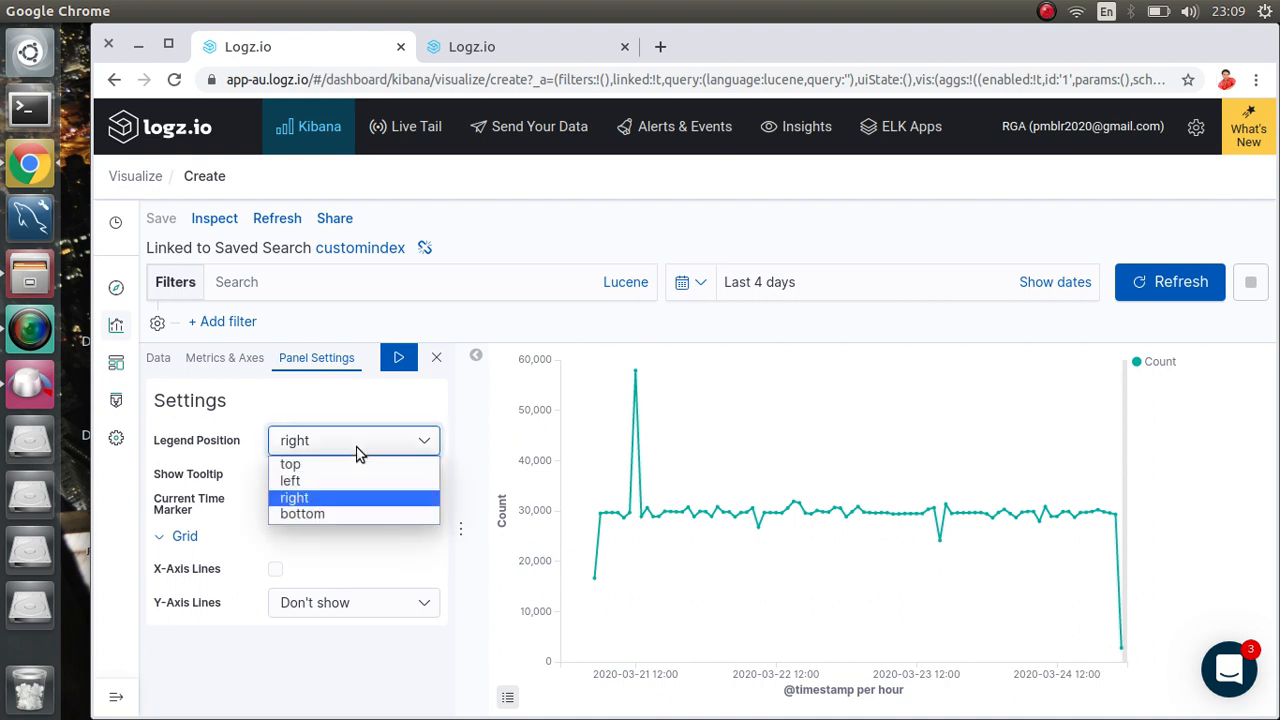
click(357, 450)
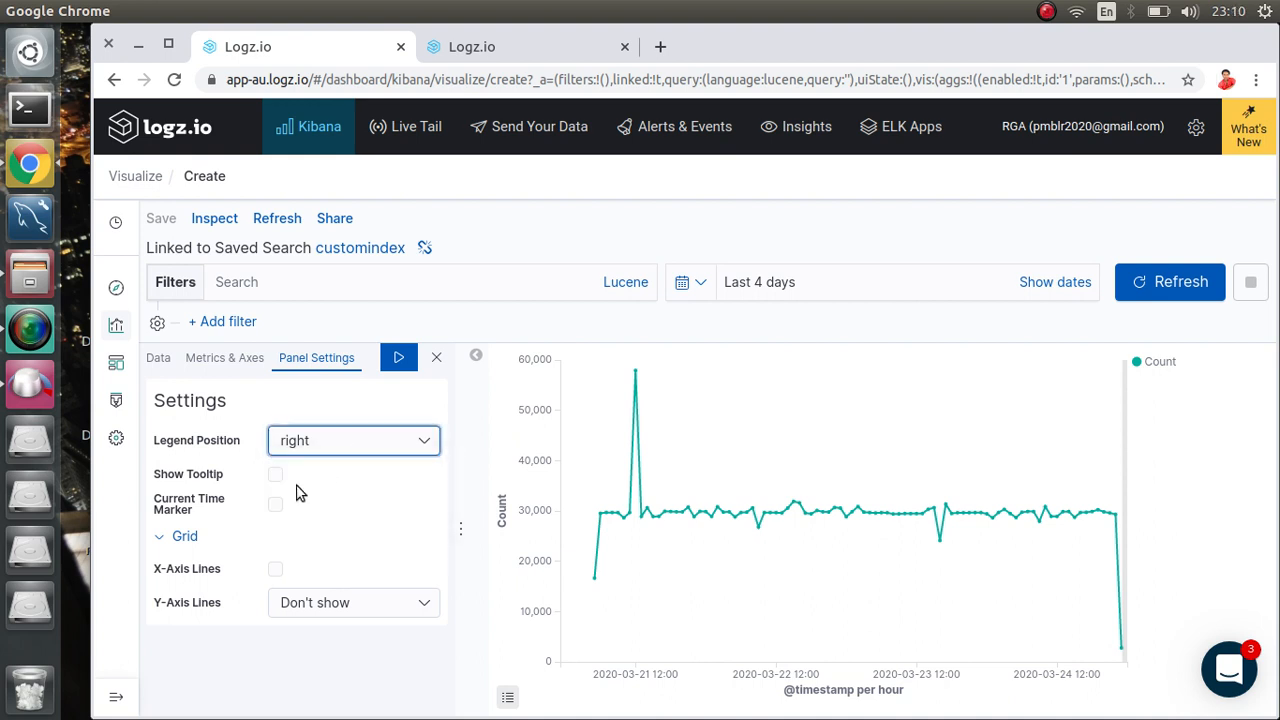
Step: Preview the Count series as bars, then set its chart type back to line
click(234, 358)
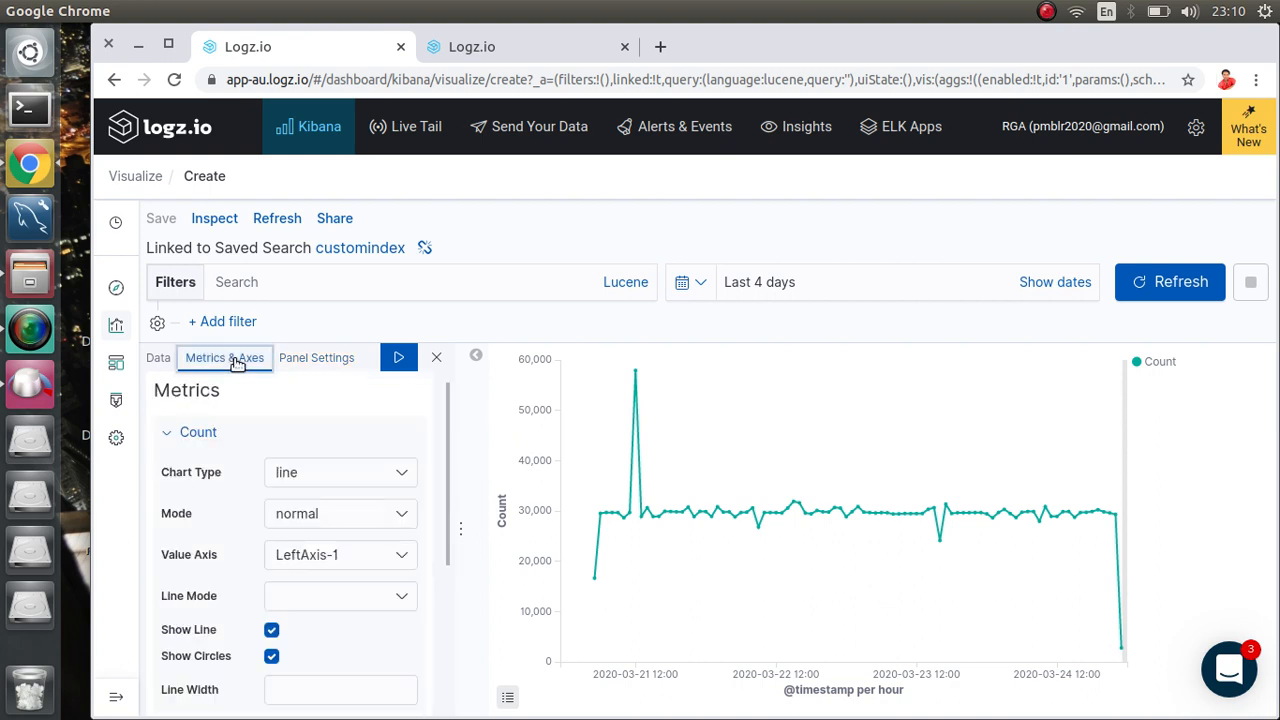
click(349, 472)
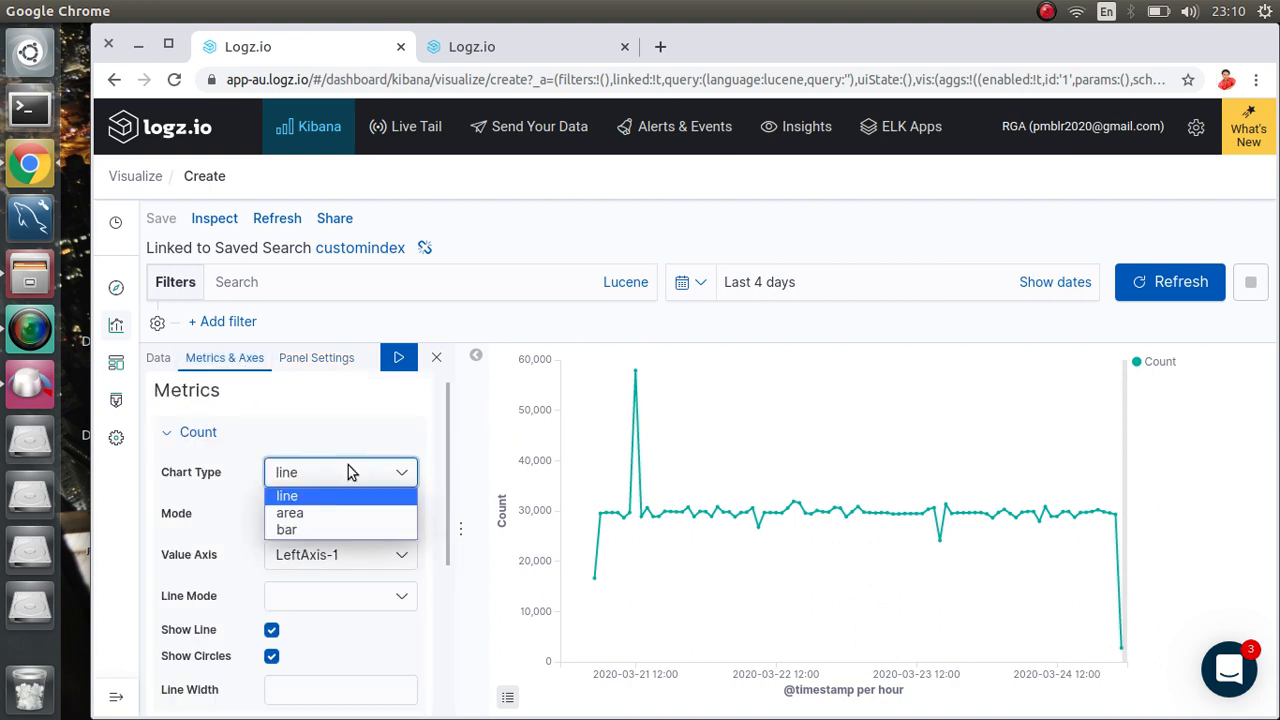
click(318, 530)
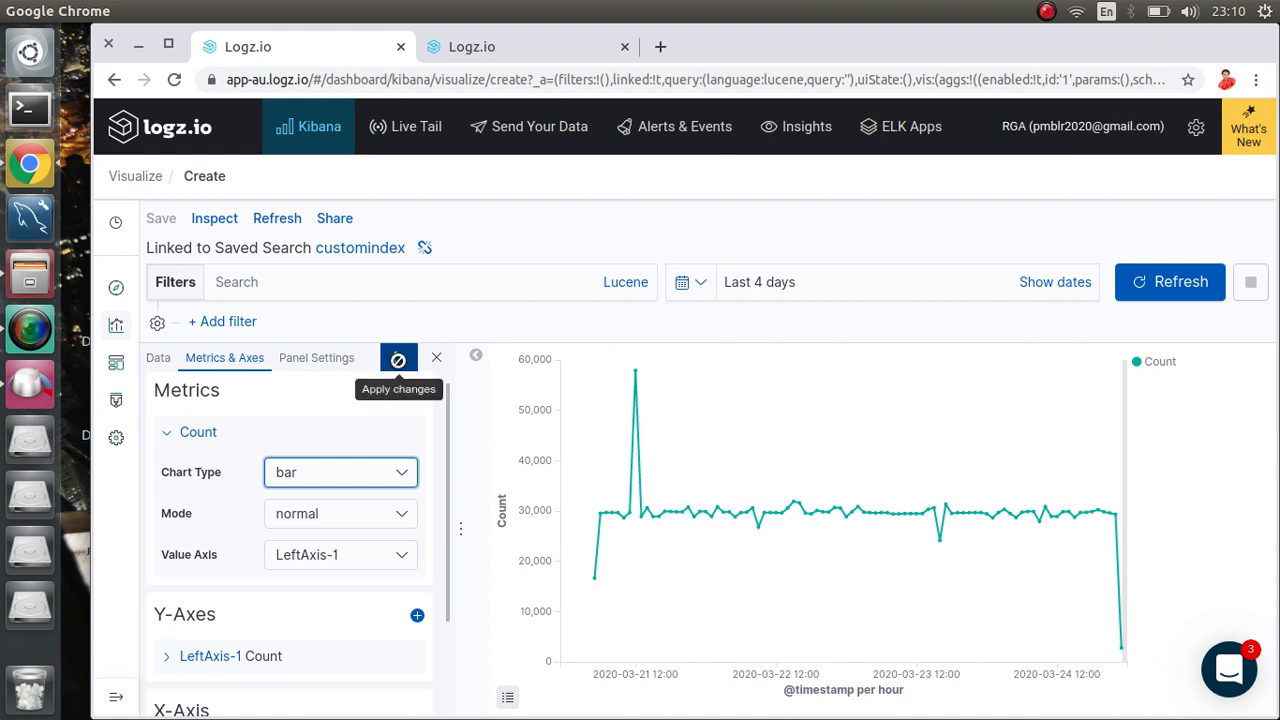
click(398, 362)
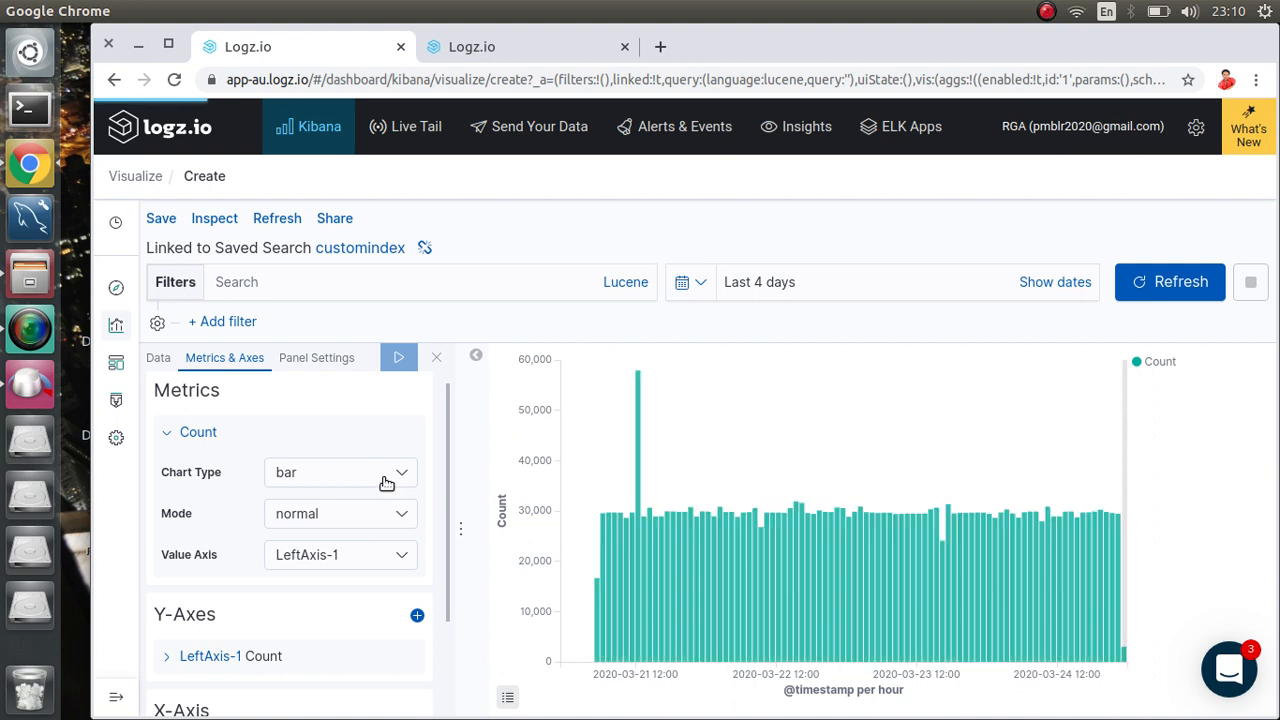
click(392, 481)
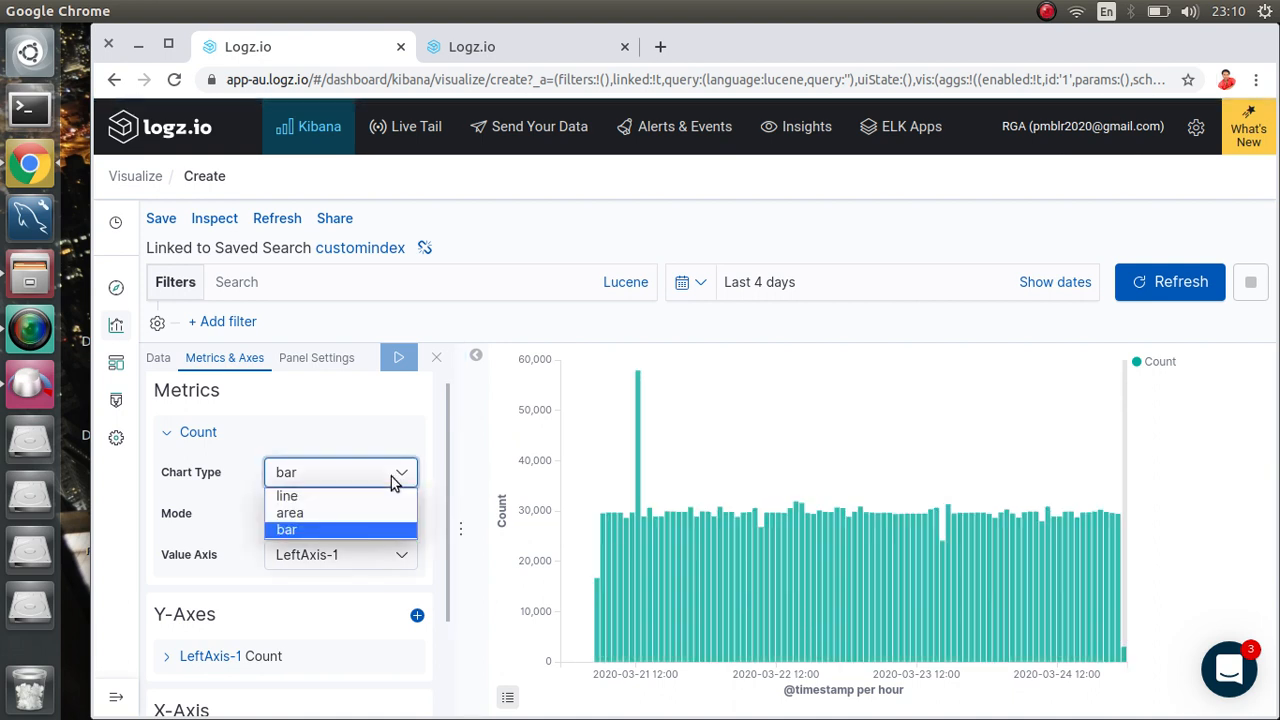
click(333, 498)
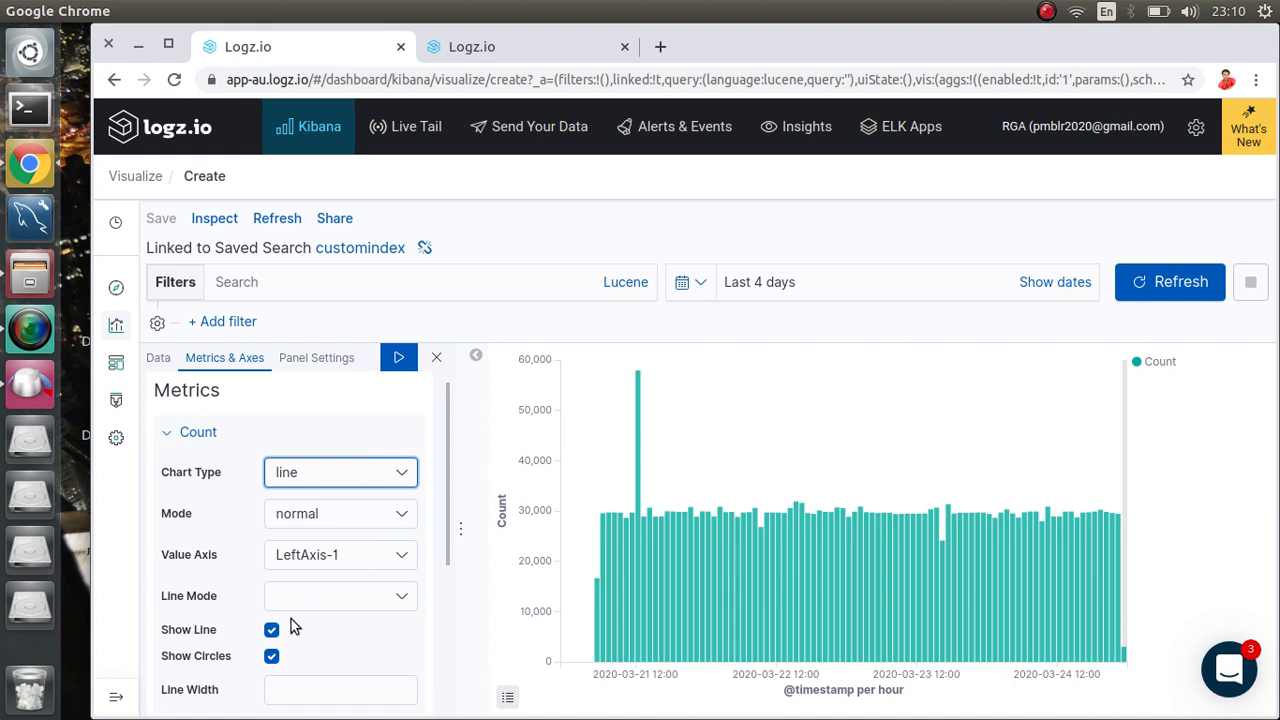
click(396, 357)
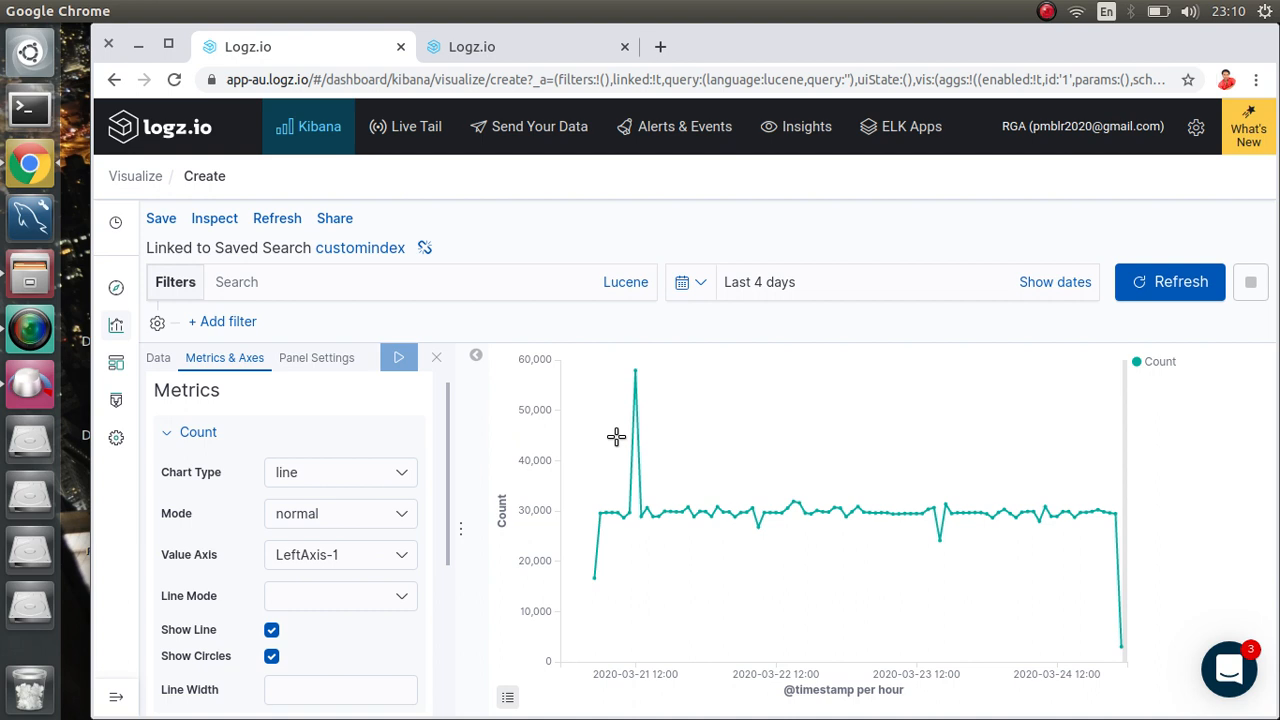
Step: Colour the Count series red from its legend colour palette
click(1140, 362)
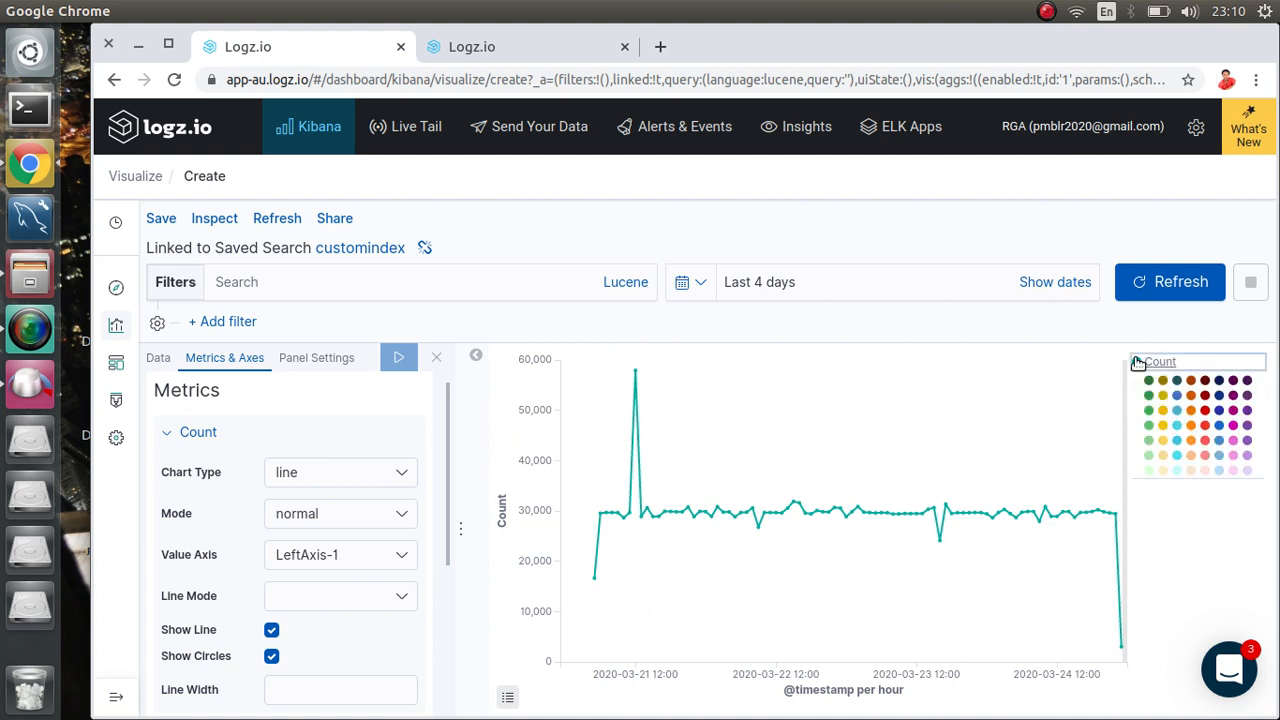
click(1206, 412)
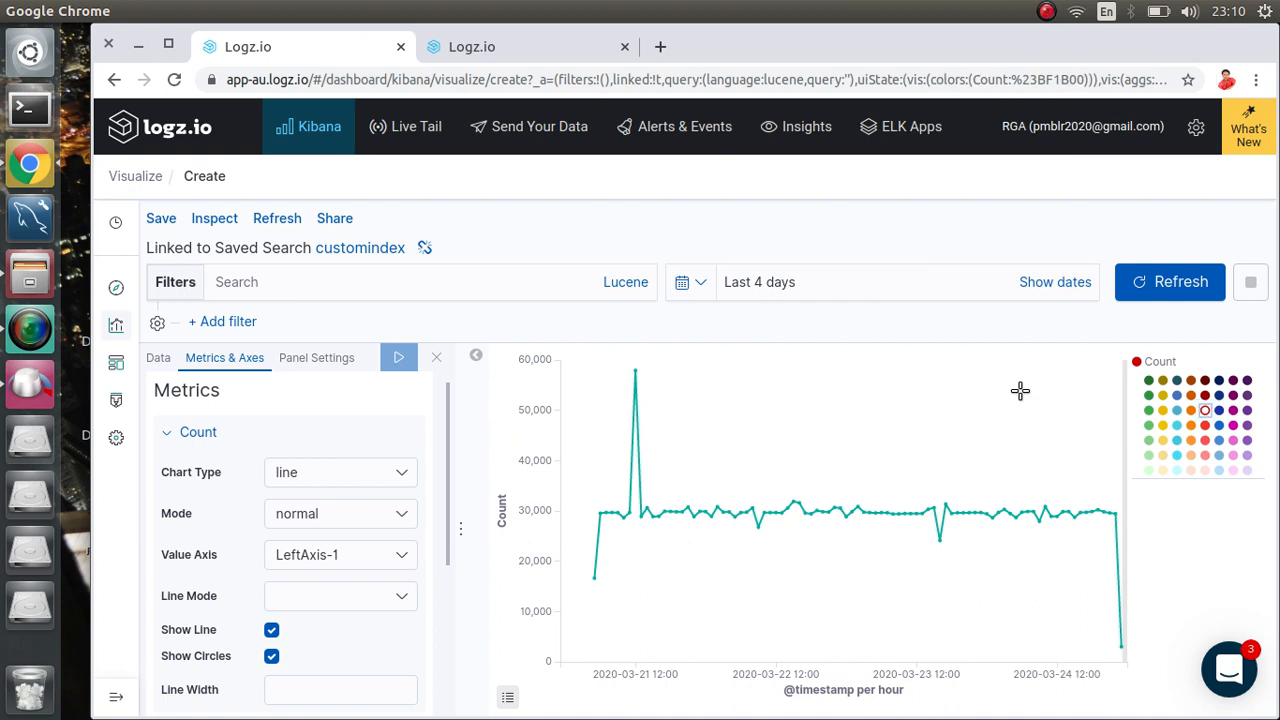
click(663, 566)
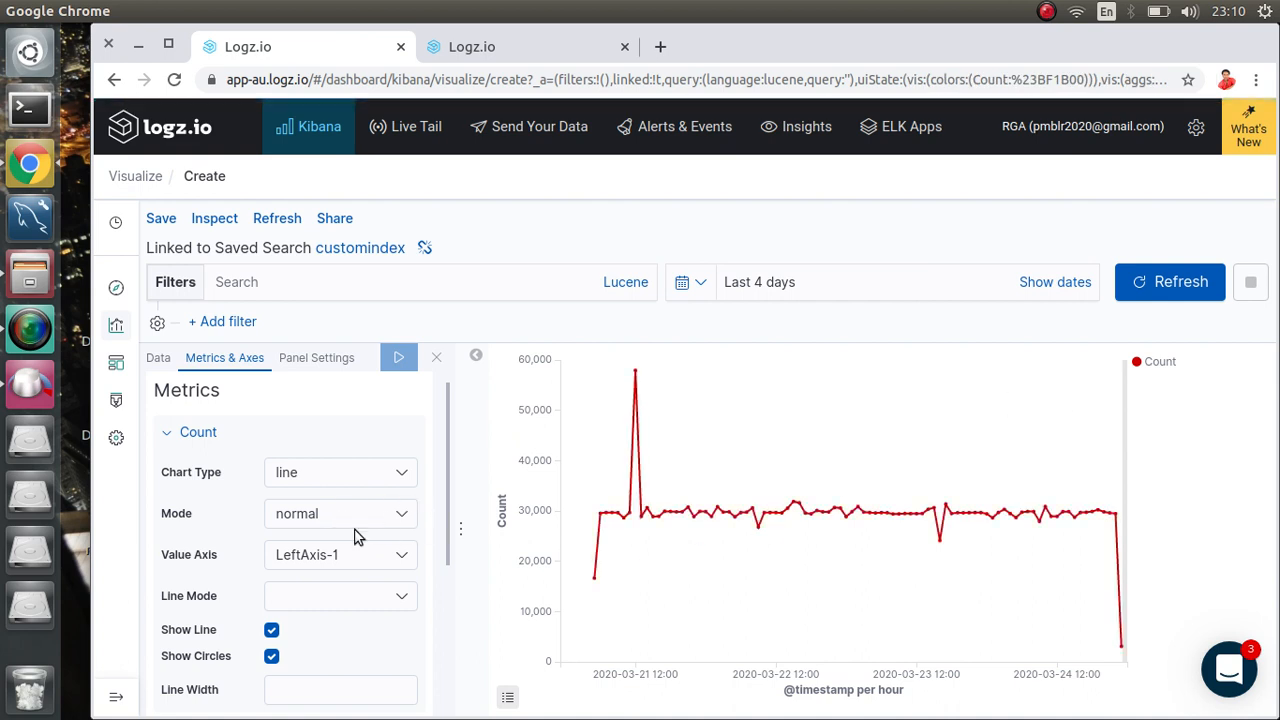
Step: Set the Count line width to 2 and apply the change
scroll(353, 537, up, 1)
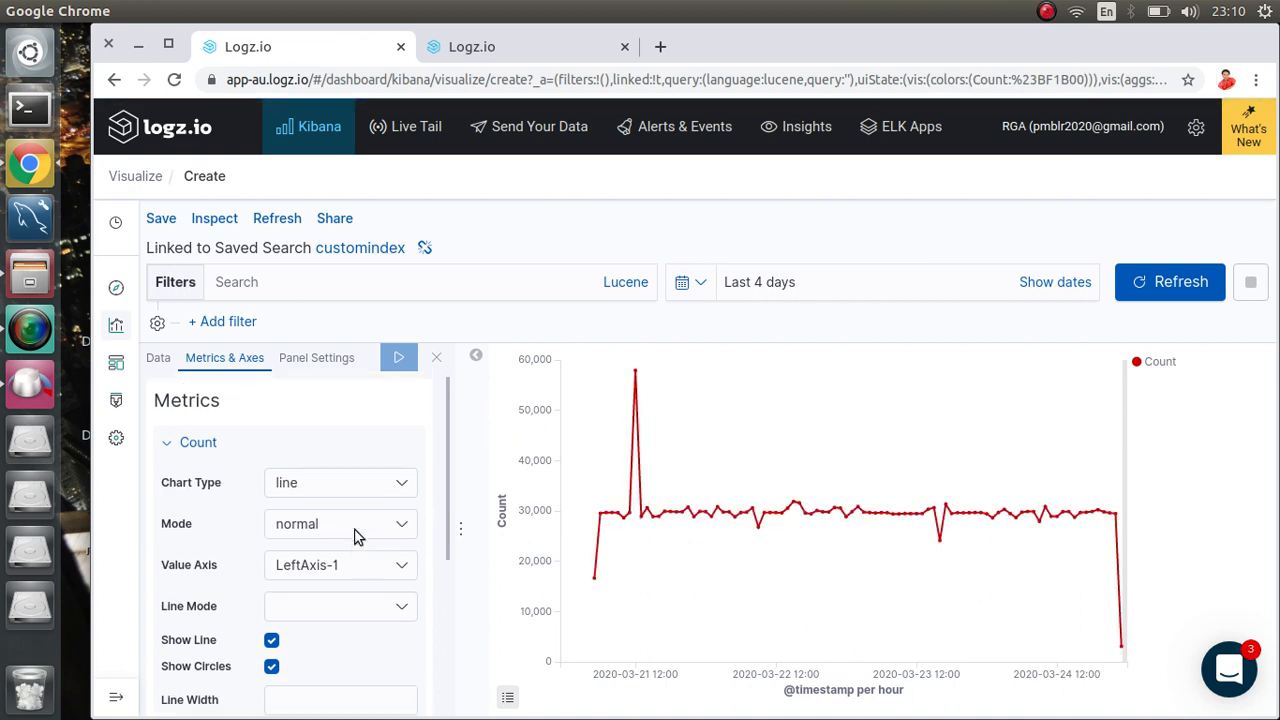
click(329, 701)
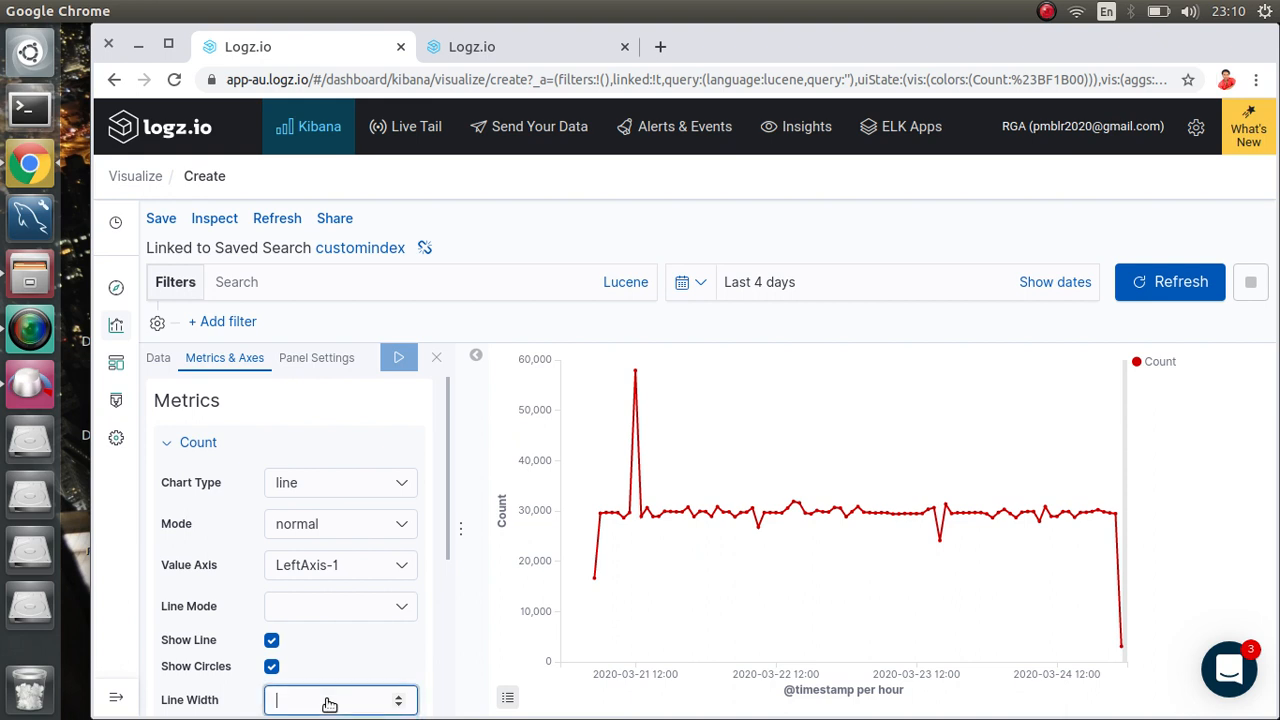
text(2)
click(402, 359)
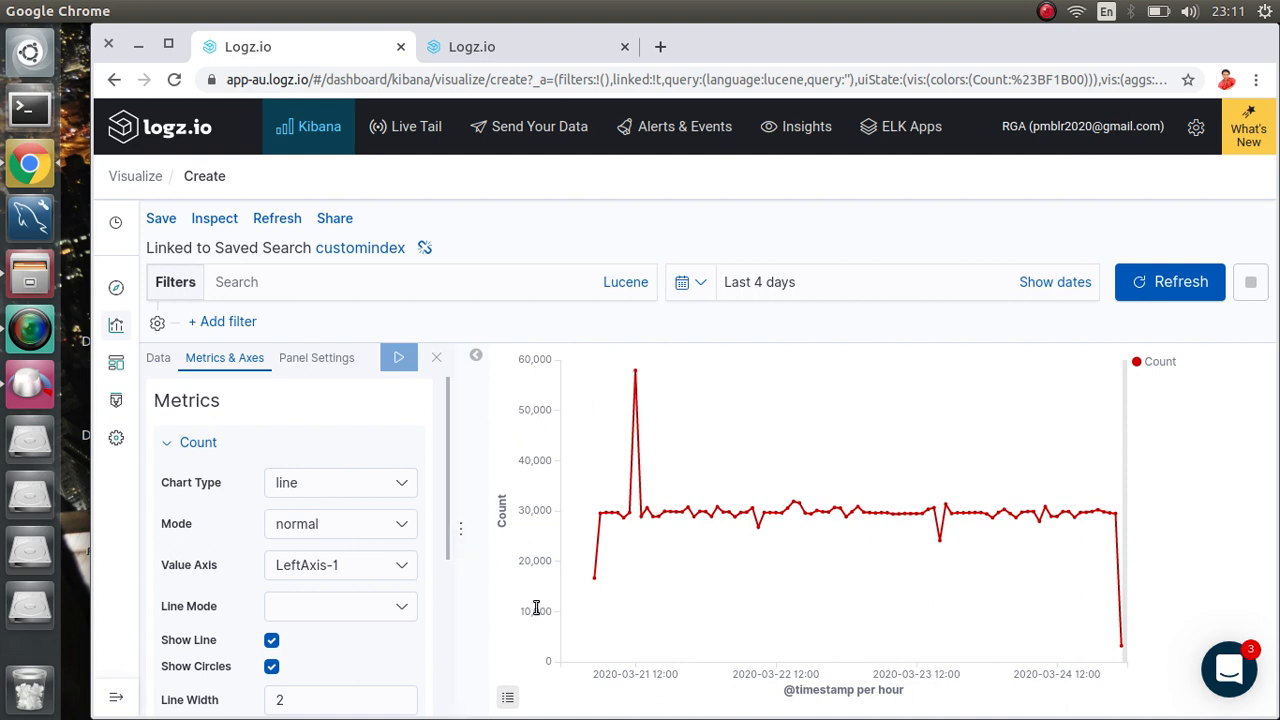
scroll(240, 465, down, 5)
scroll(240, 465, up, 5)
Step: Give the Y-axis Count metric the custom label 'Number of logs'
click(161, 363)
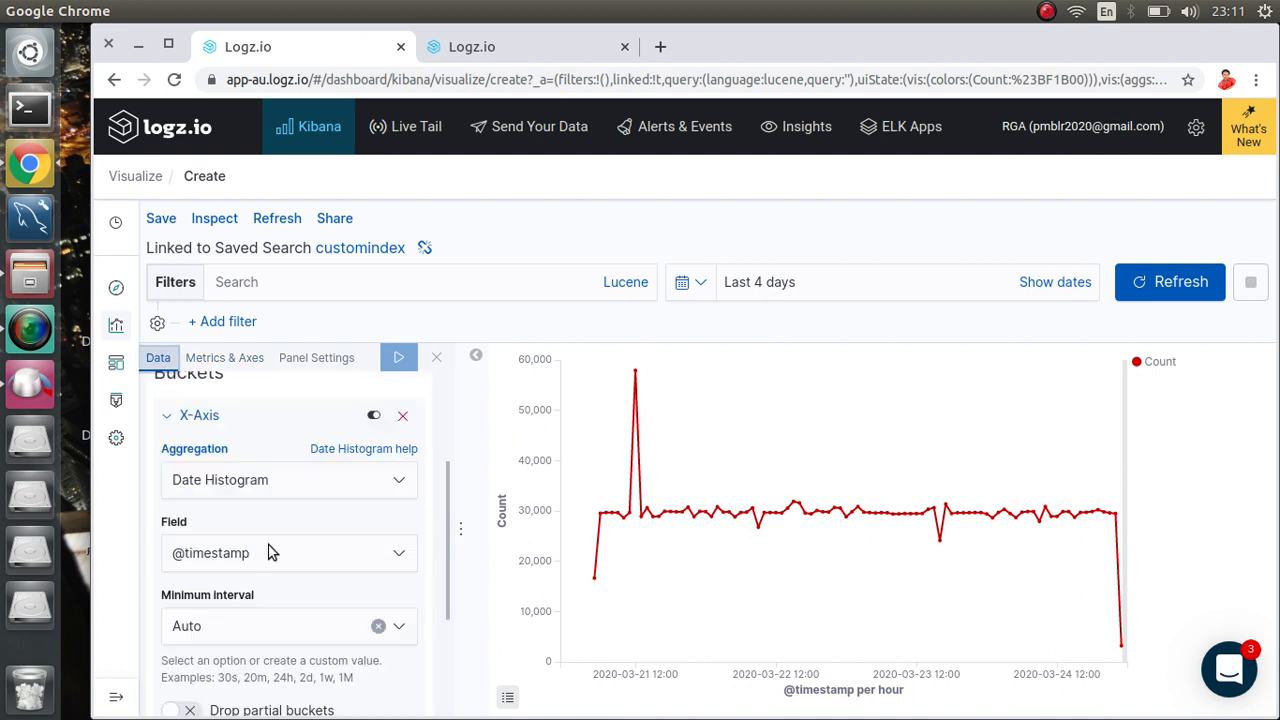
scroll(268, 552, up, 3)
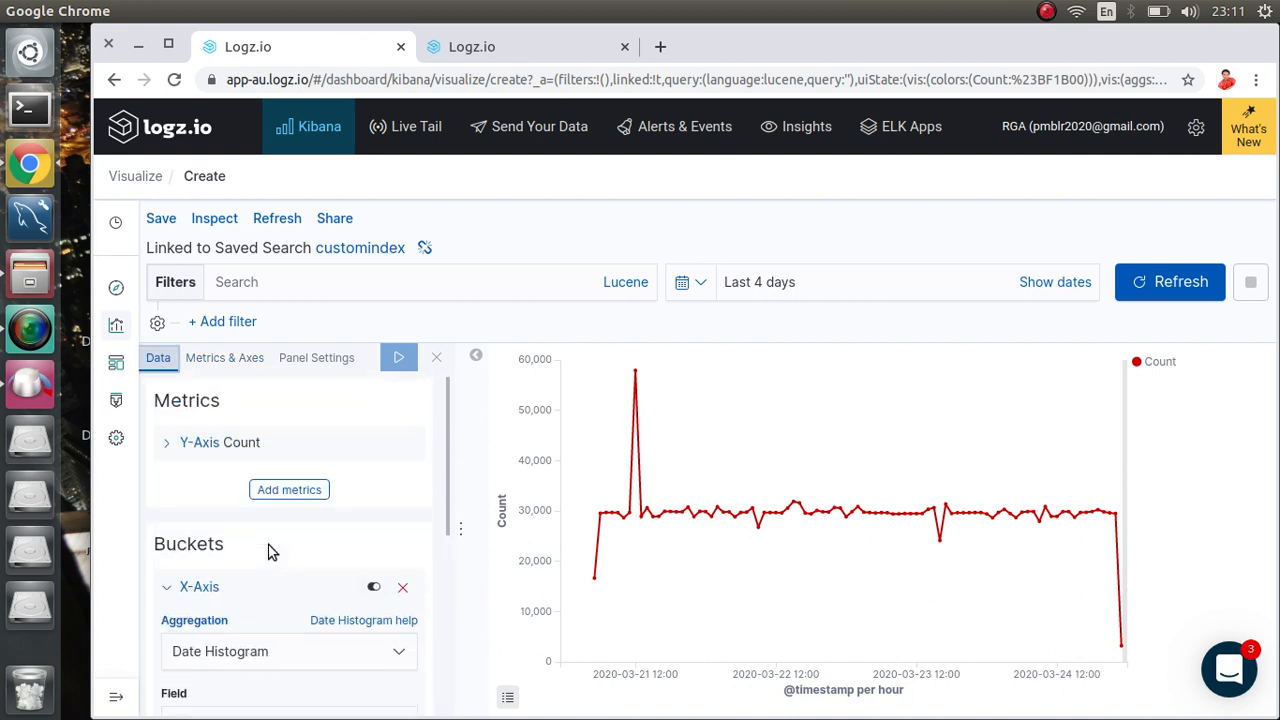
click(190, 446)
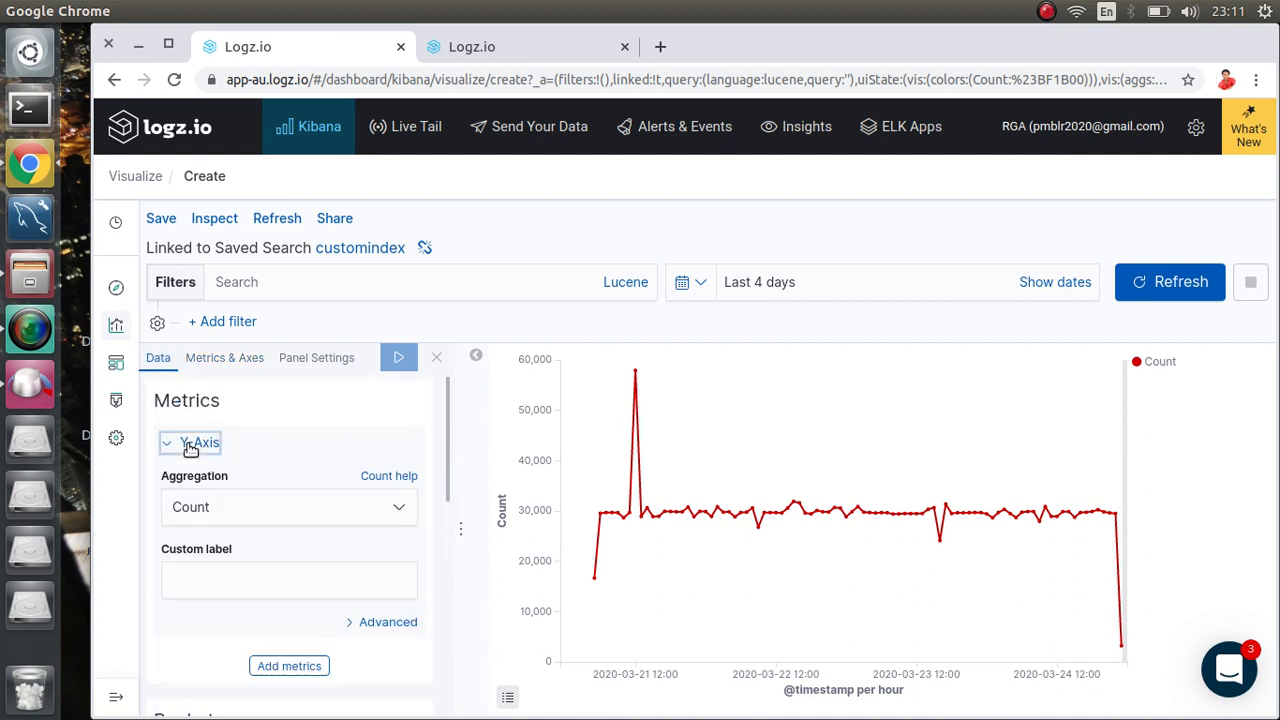
click(243, 504)
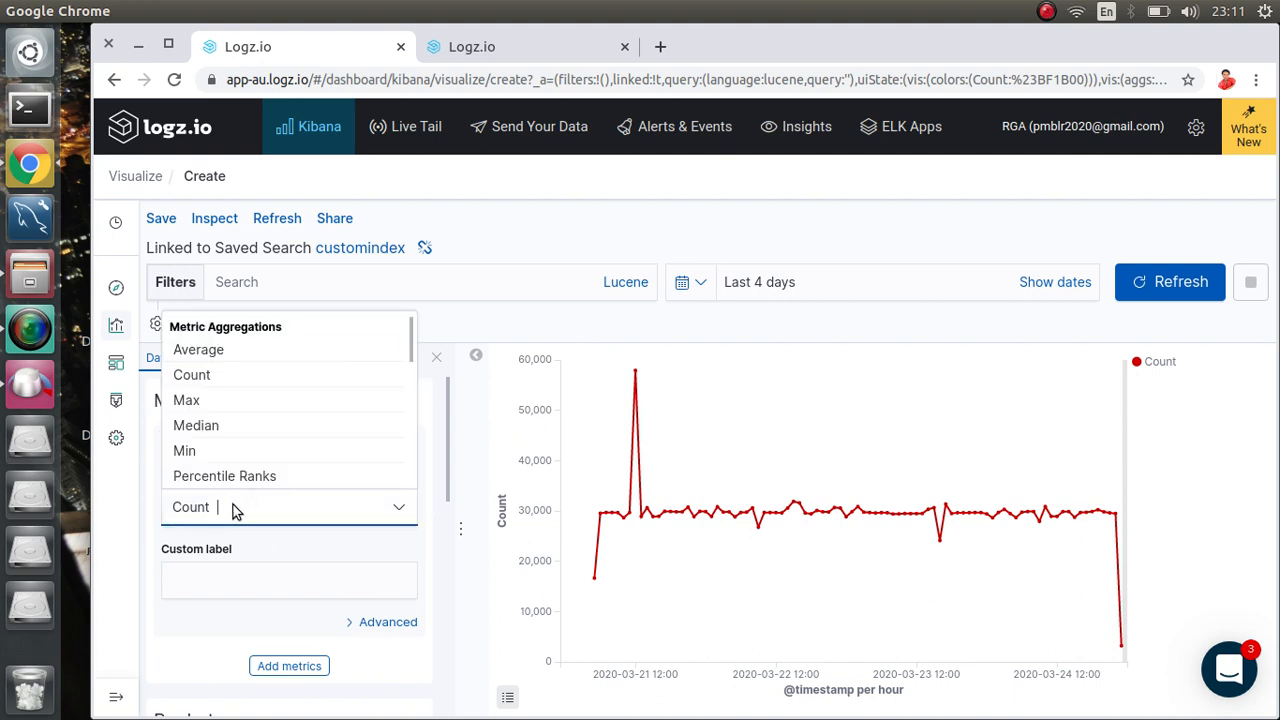
click(187, 583)
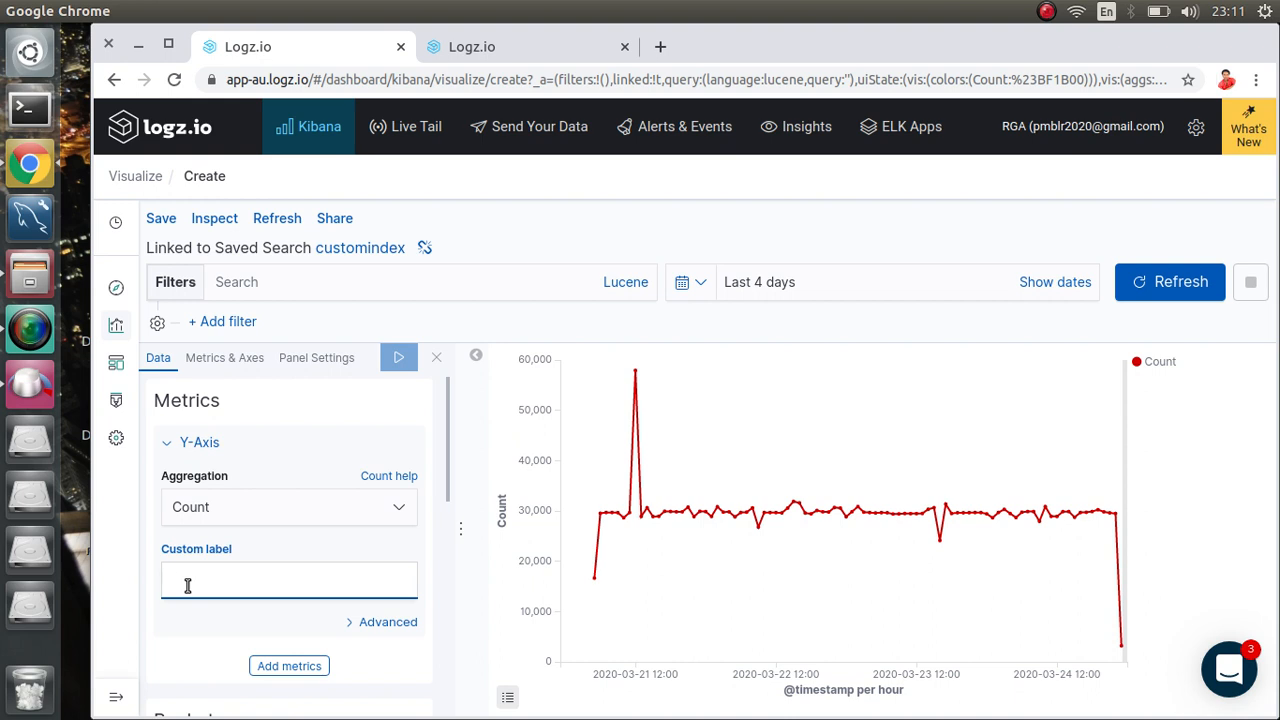
text(Nu)
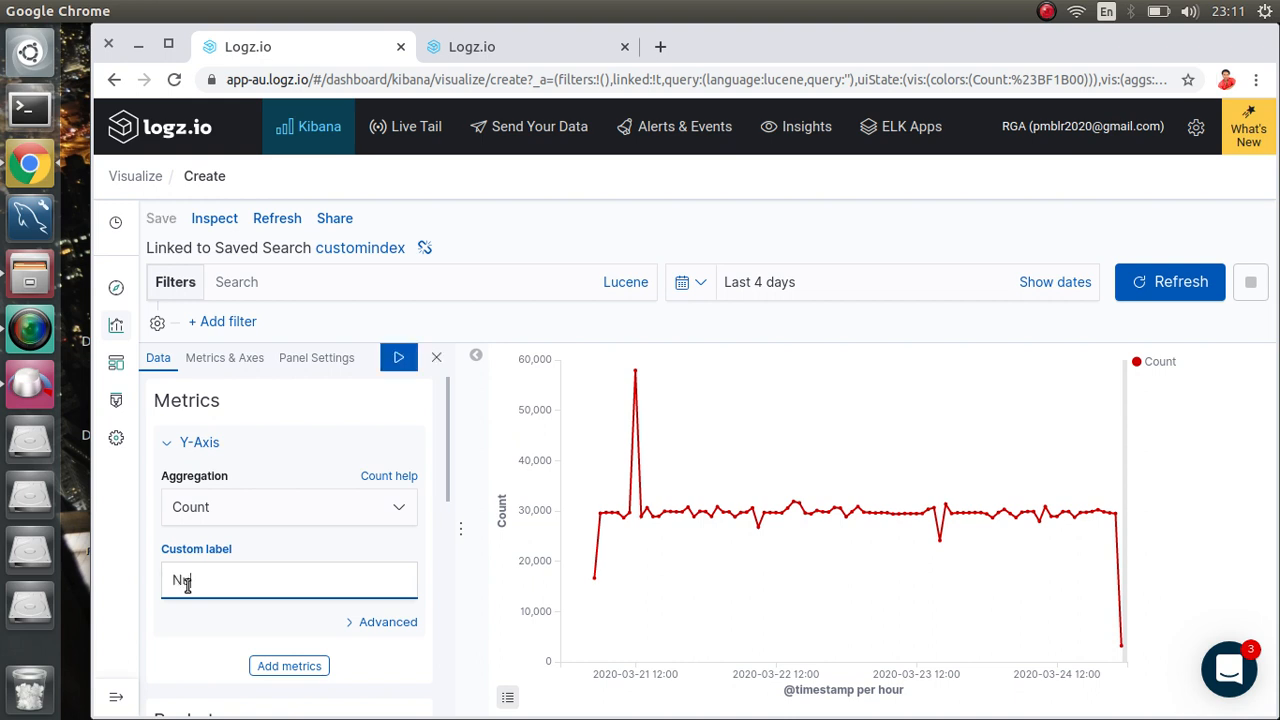
text(mber of logs)
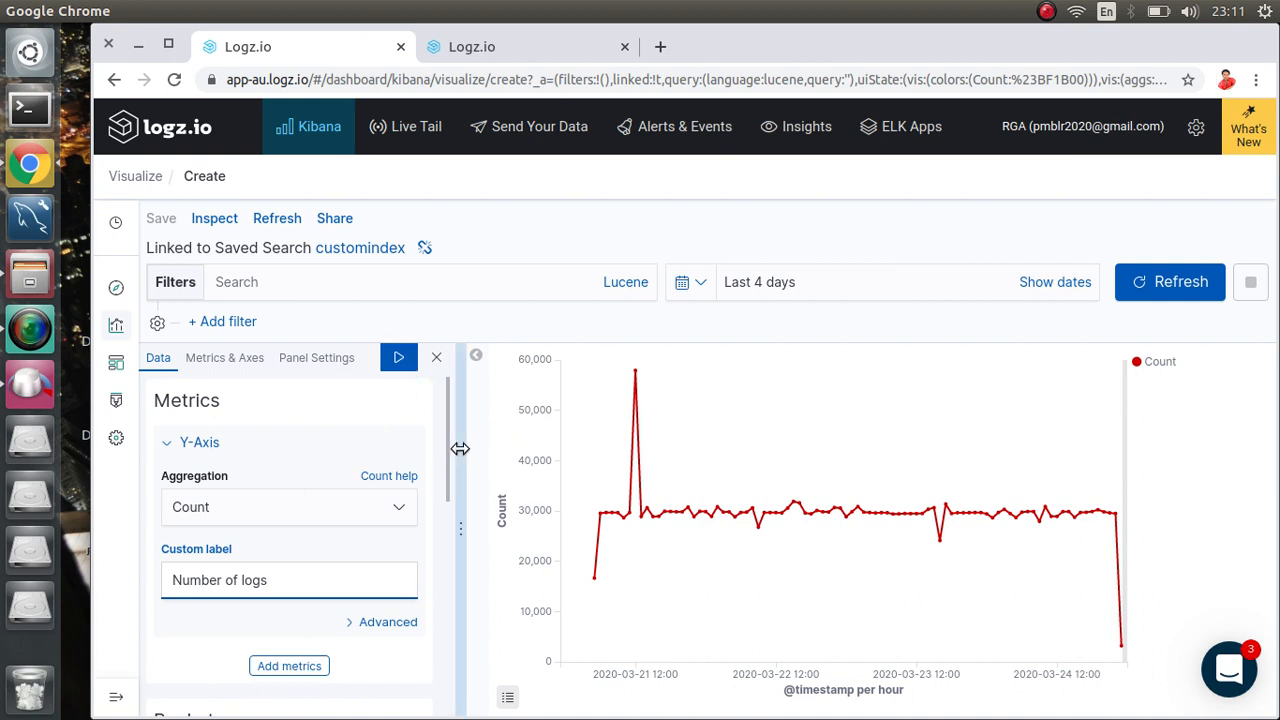
Step: Label the X-axis bucket 'Time histogram' and apply both axis labels
drag(449, 457, 449, 667)
click(200, 586)
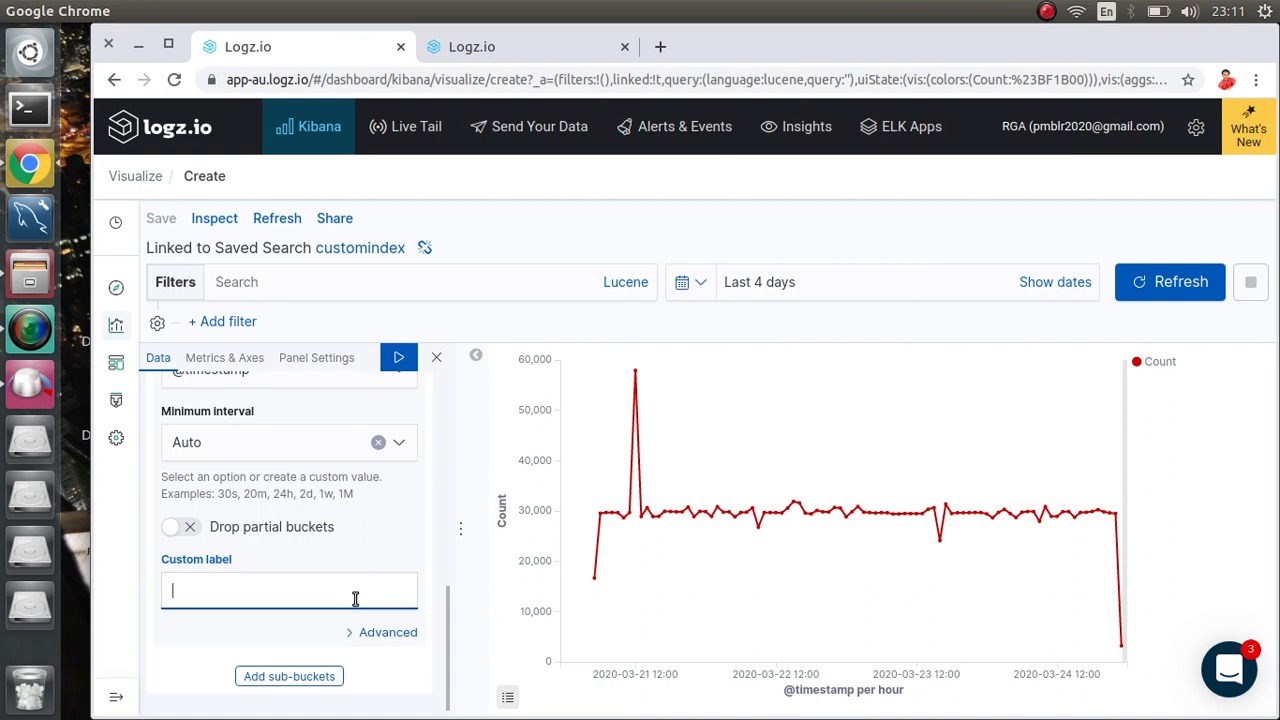
text(me histogram)
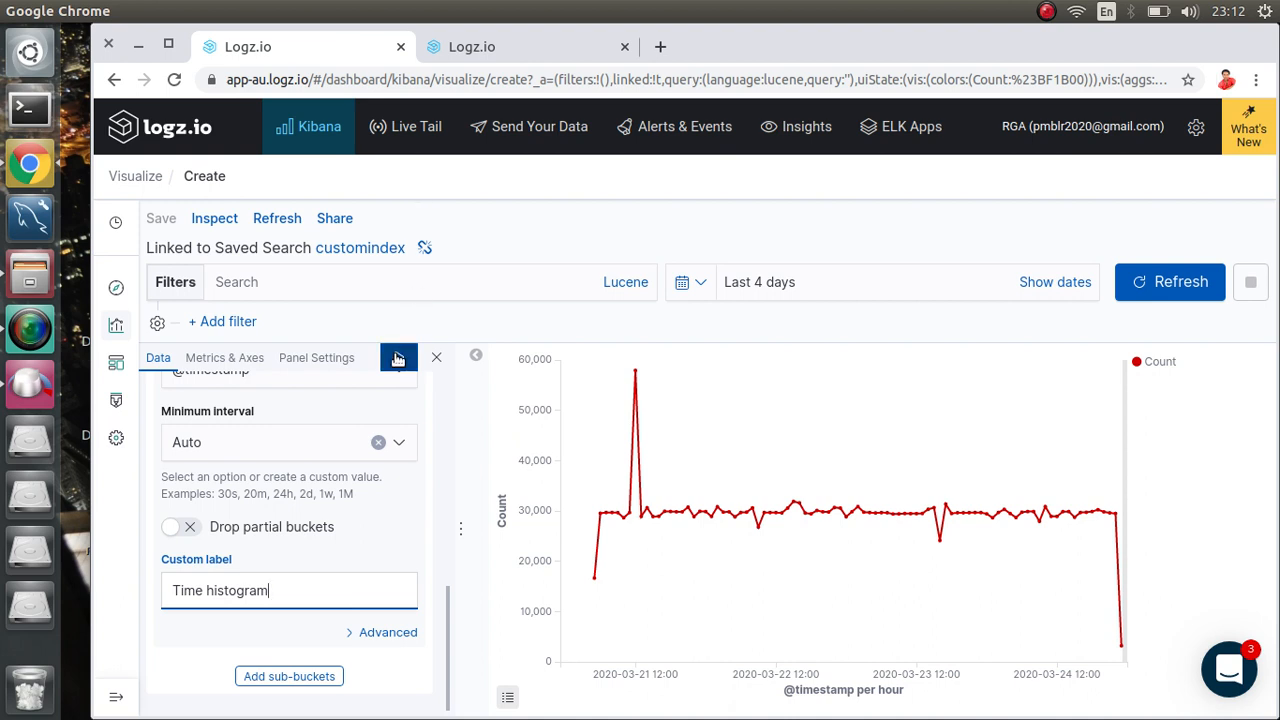
click(398, 359)
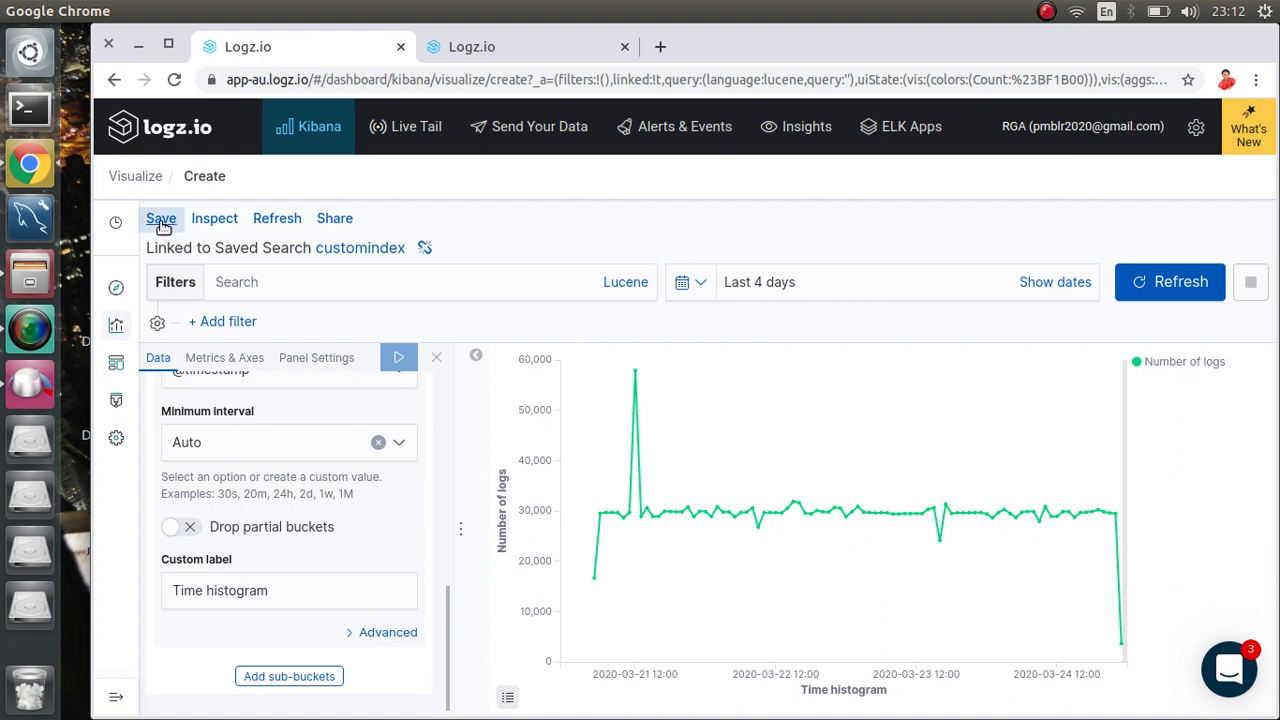
Step: Save the line chart, replacing the default title with 'Time histogram'
drag(893, 700, 800, 702)
key(ctrl+c)
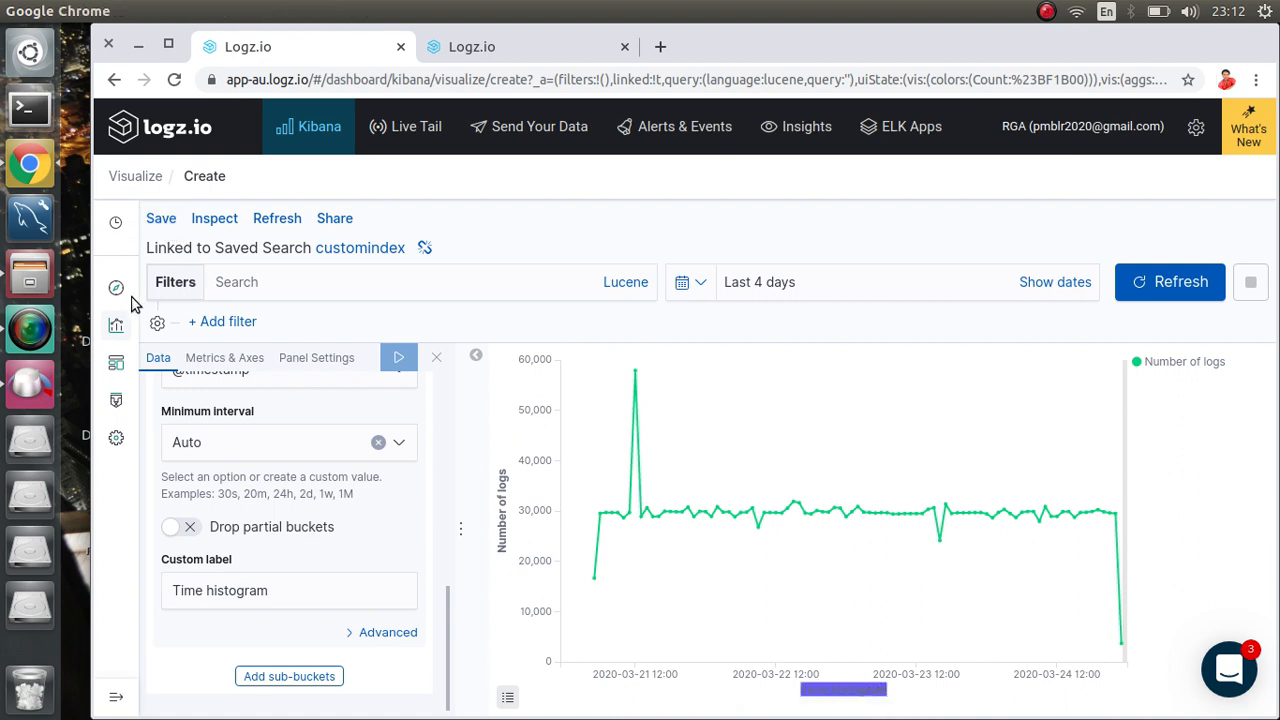
click(161, 219)
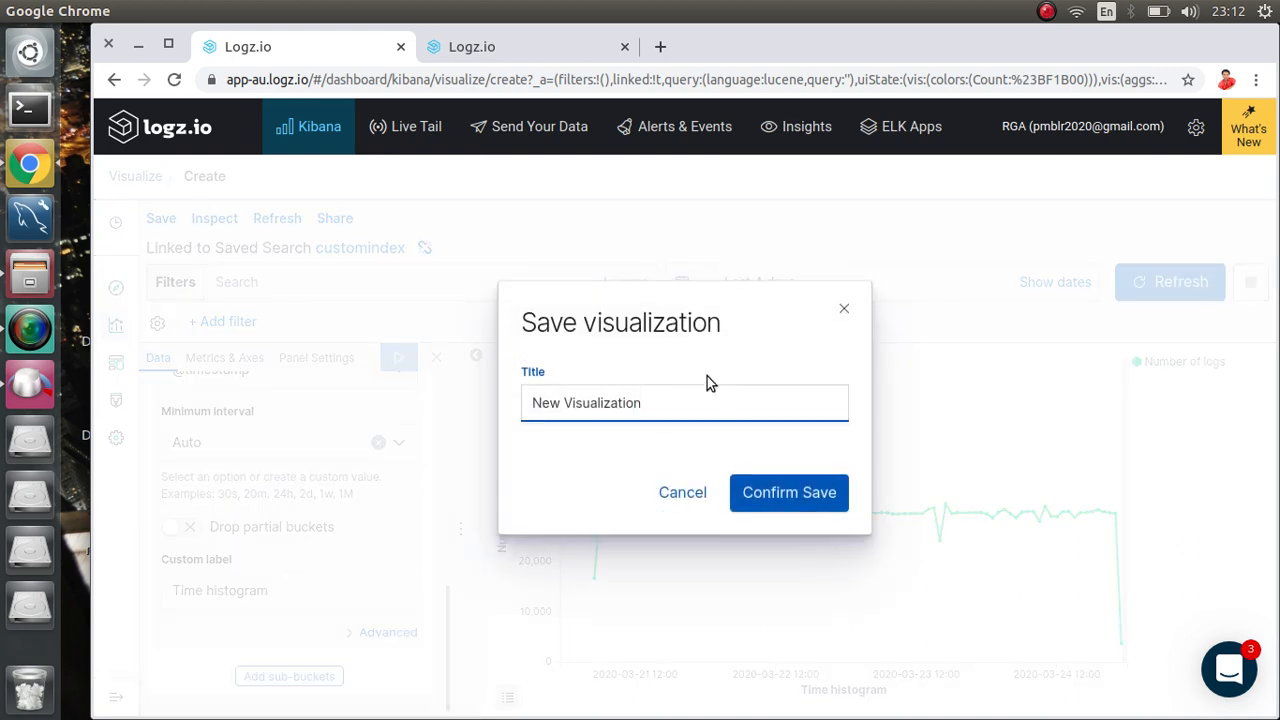
key(BackSpace)
key(BackSpace)
key(BackSpace)
key(BackSpace)
key(BackSpace)
key(BackSpace)
key(BackSpace)
key(BackSpace)
key(BackSpace)
key(BackSpace)
key(BackSpace)
key(BackSpace)
key(BackSpace)
key(BackSpace)
key(BackSpace)
key(BackSpace)
key(BackSpace)
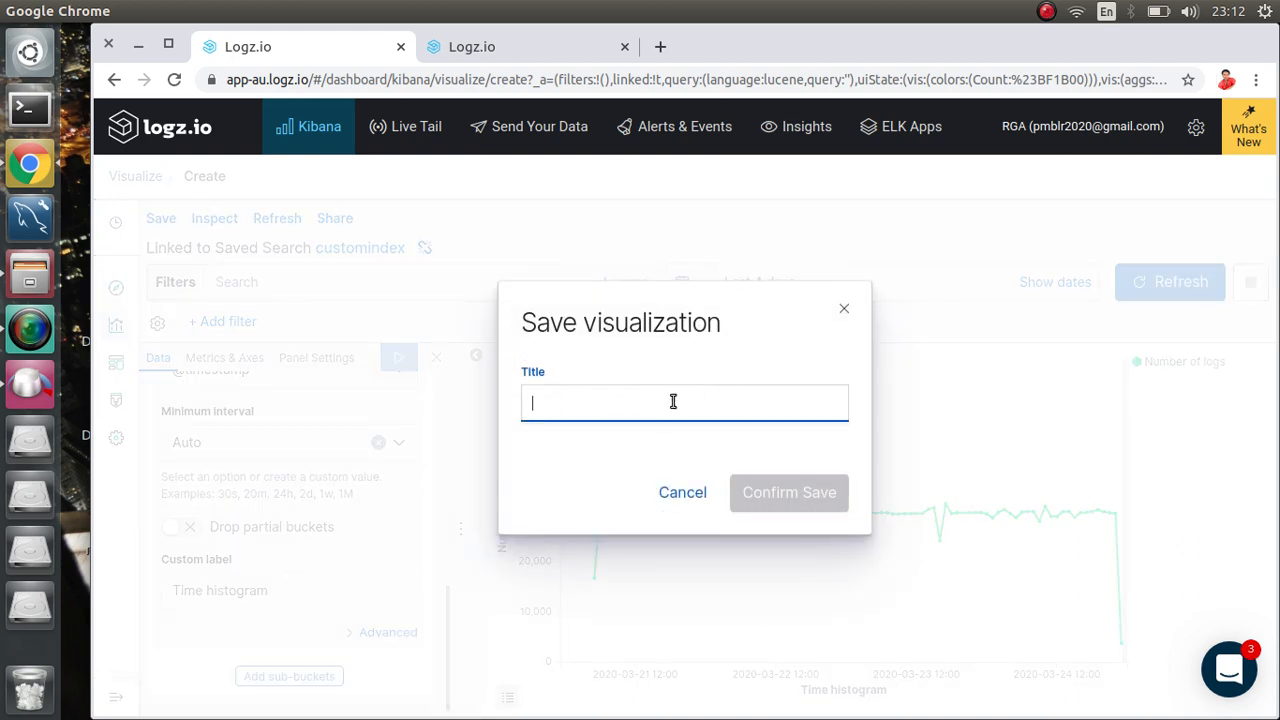
key(ctrl+v)
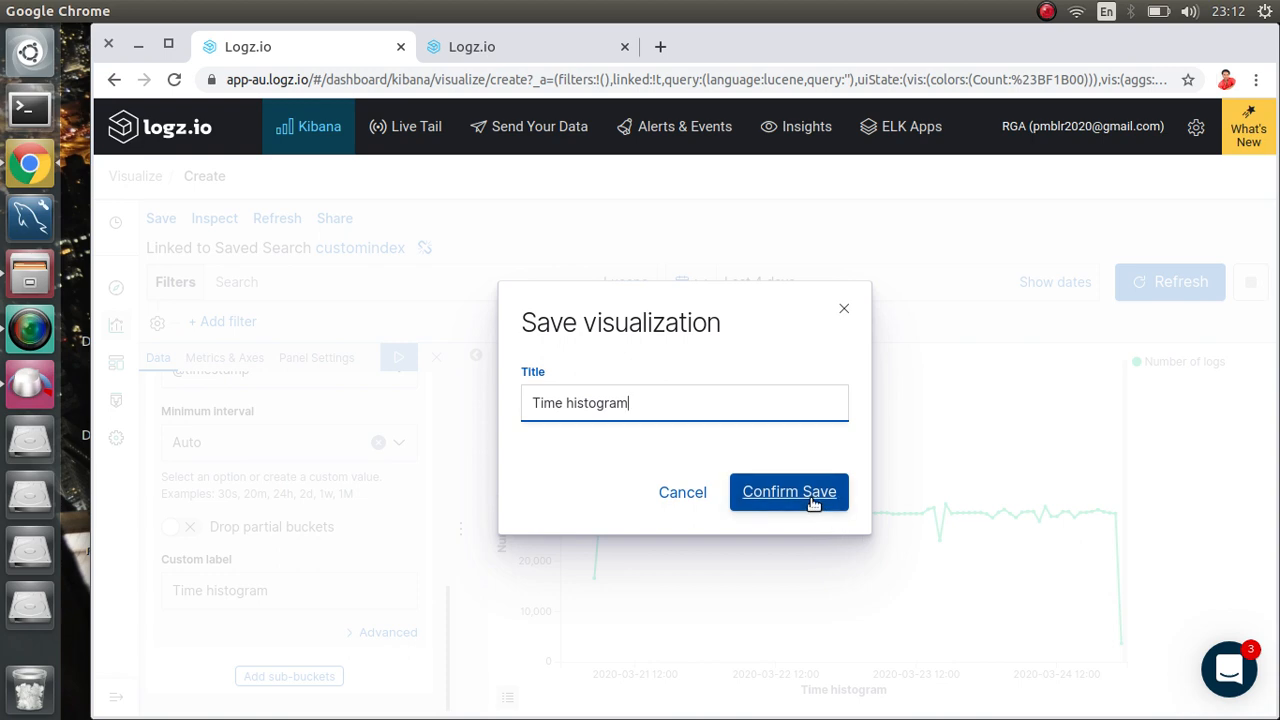
click(812, 500)
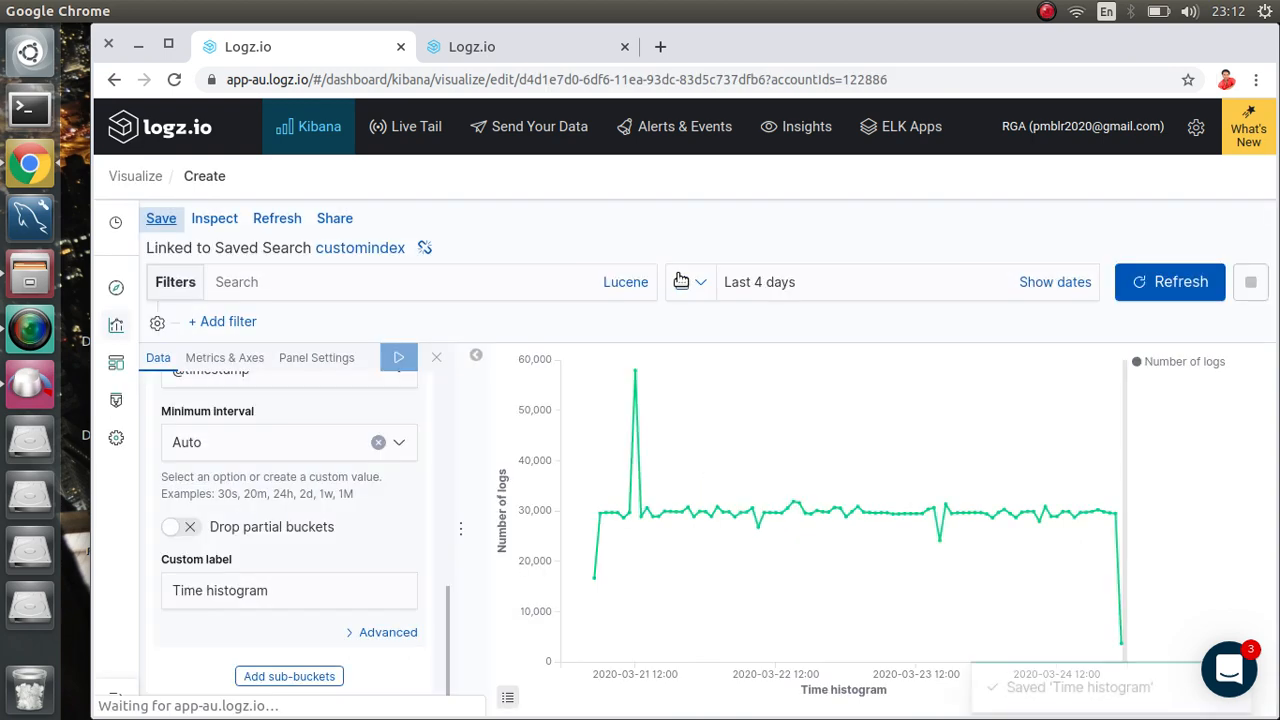
click(341, 222)
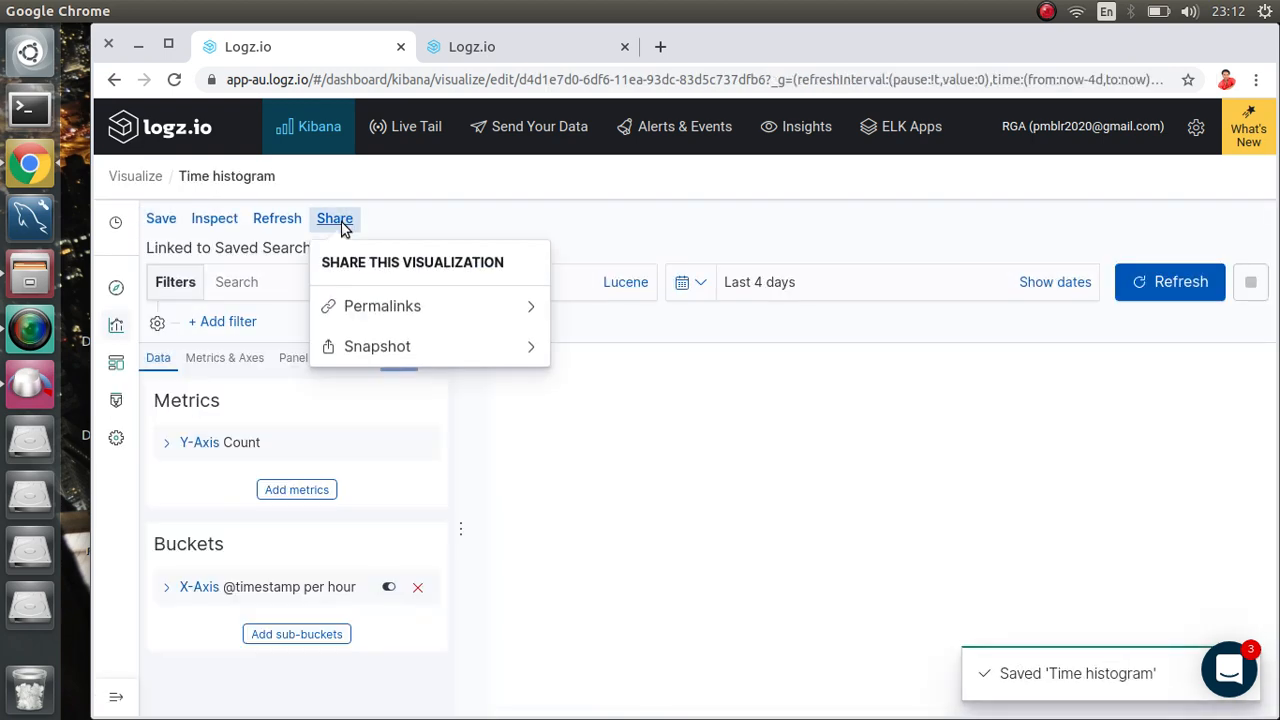
click(377, 348)
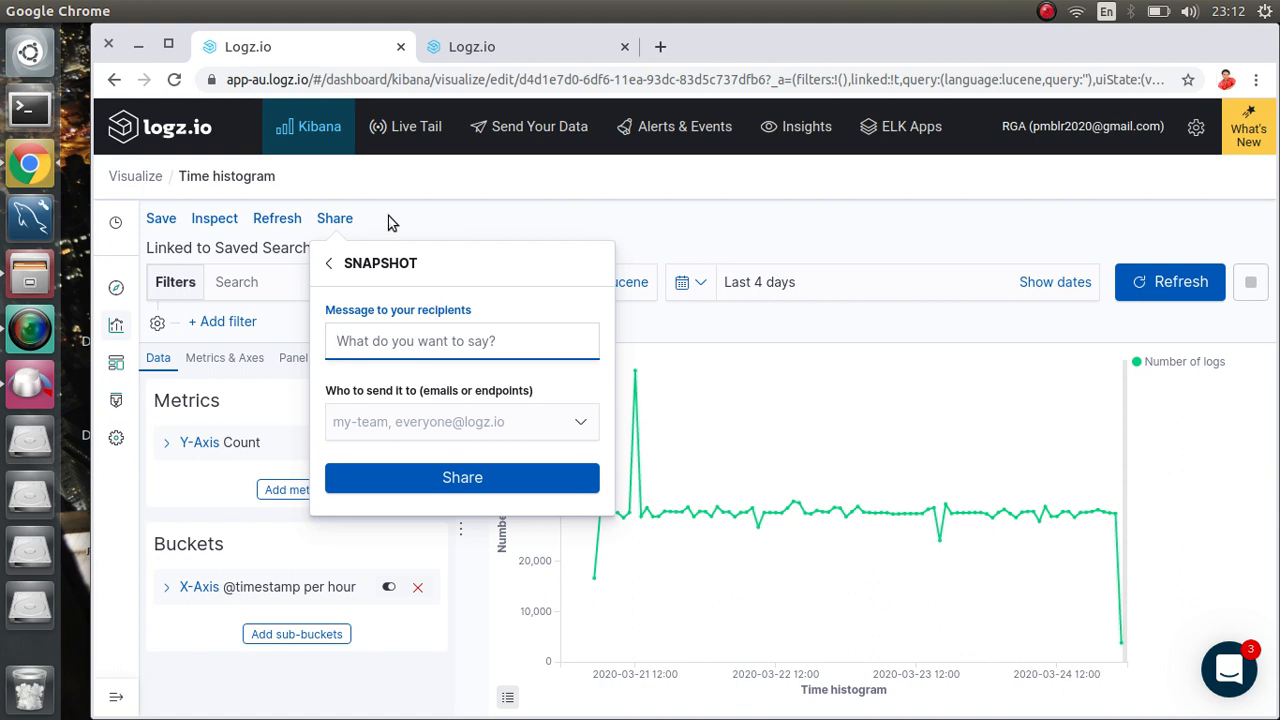
click(333, 218)
click(333, 218)
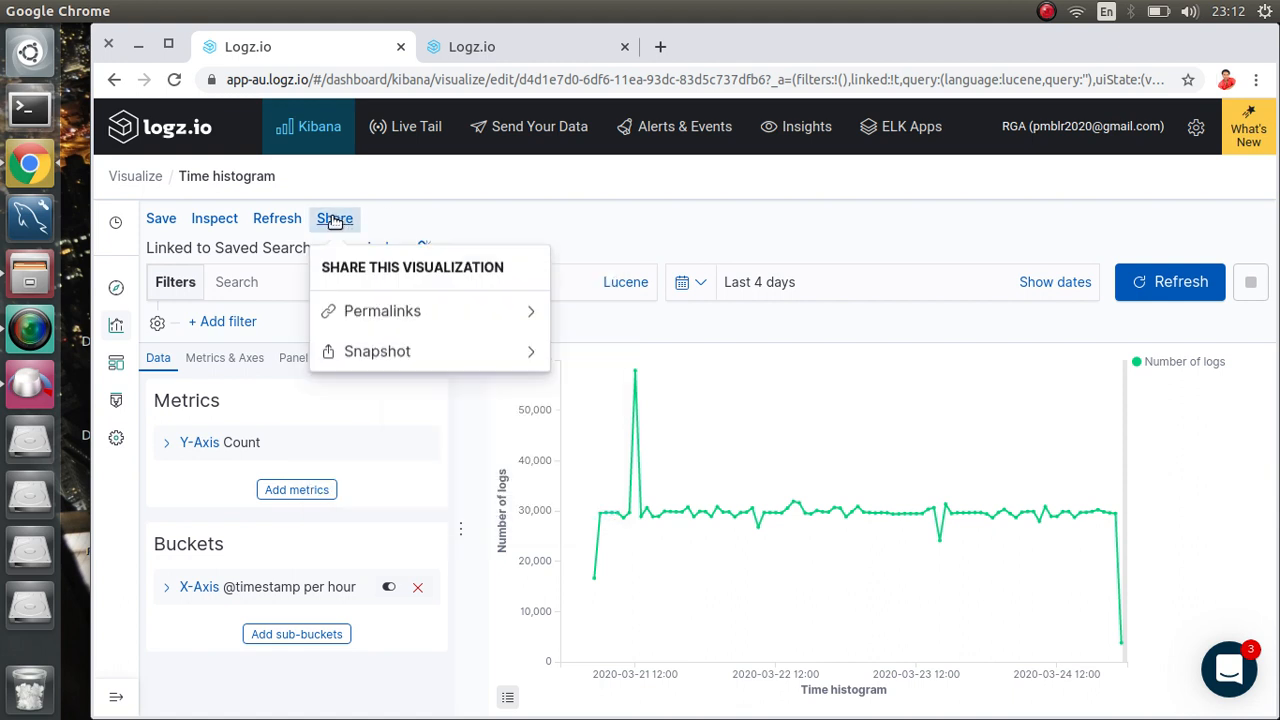
click(378, 306)
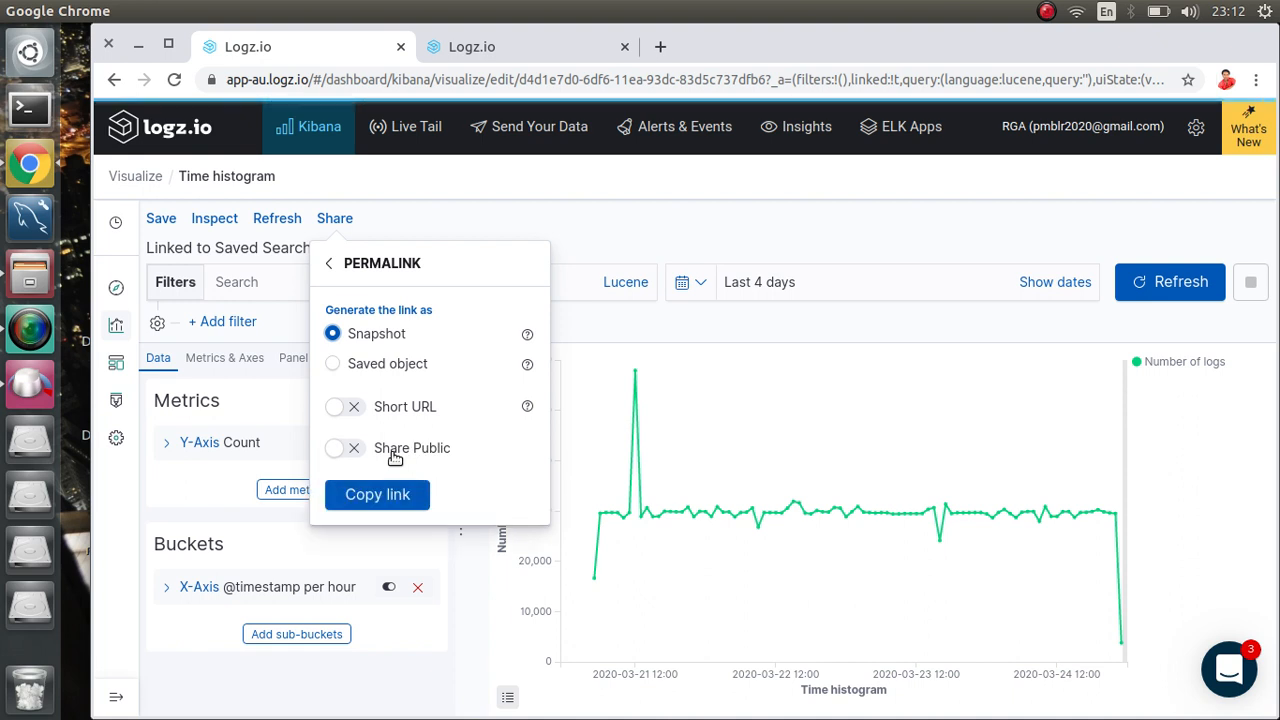
click(617, 250)
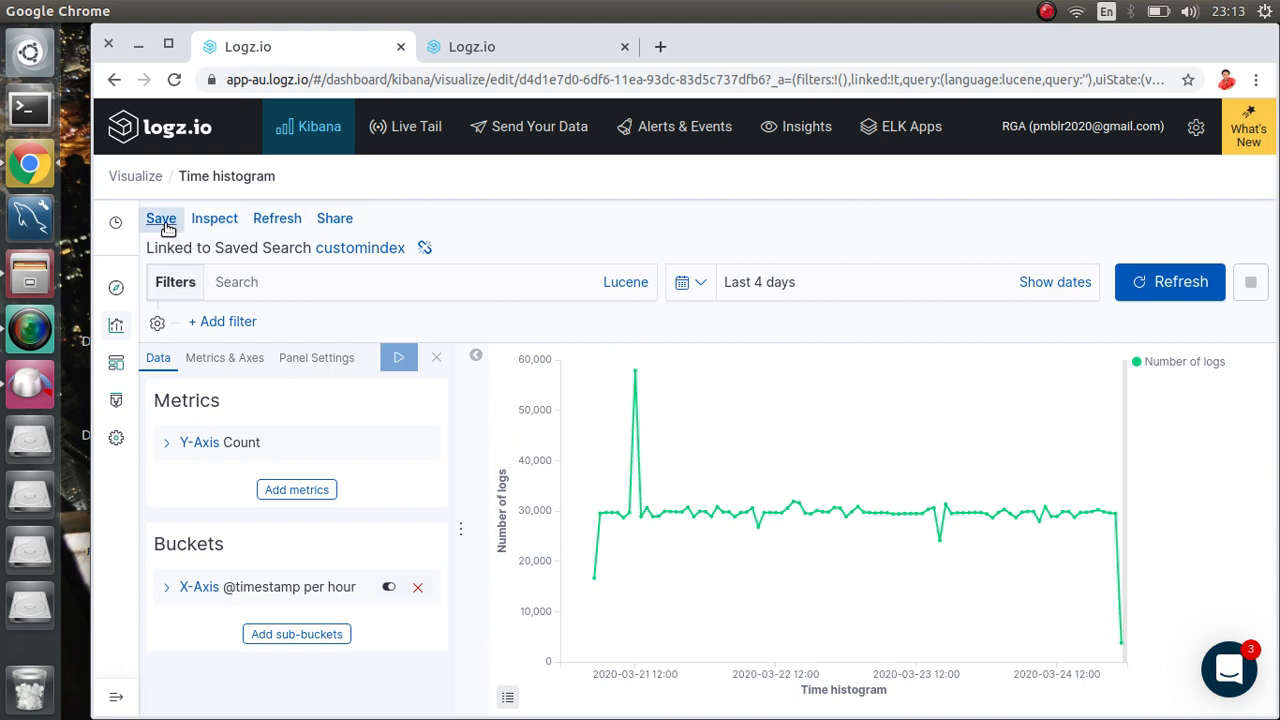
Step: Return to the Visualizations list via the Visualize breadcrumb
click(137, 178)
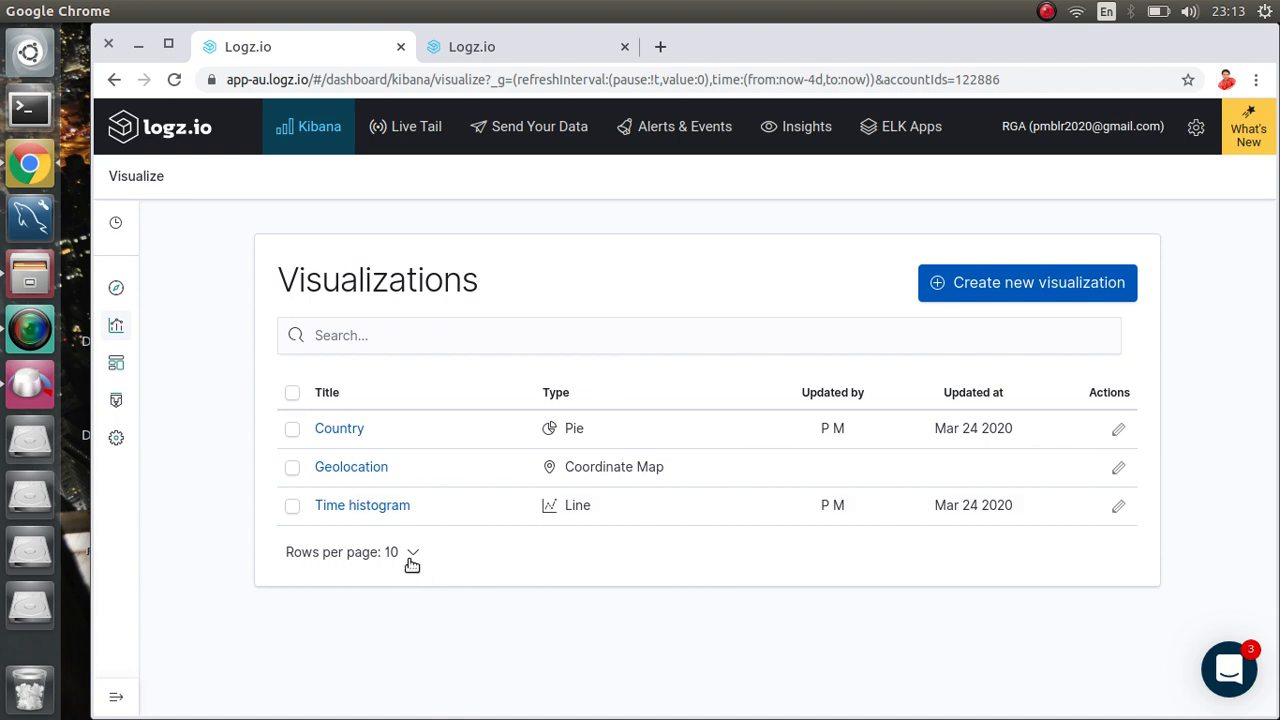
Step: Create a new Vertical Bar visualization sourced from the customindex saved search
click(1023, 282)
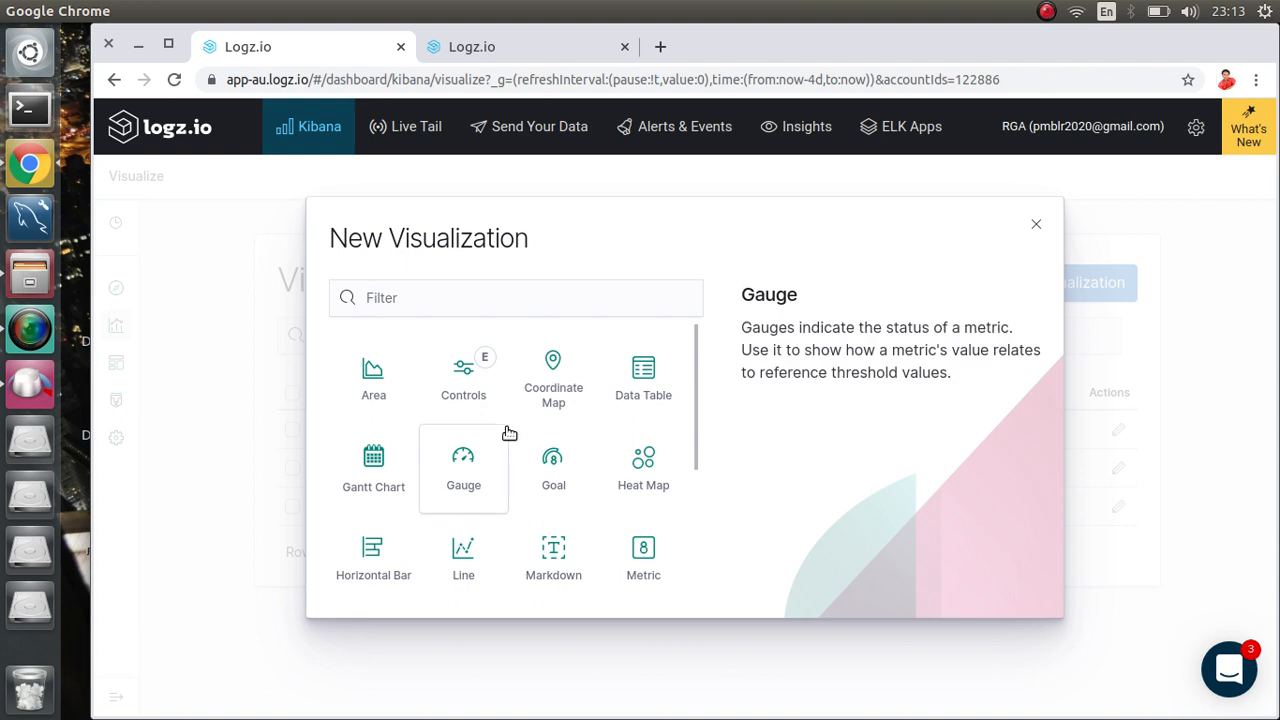
scroll(508, 432, down, 5)
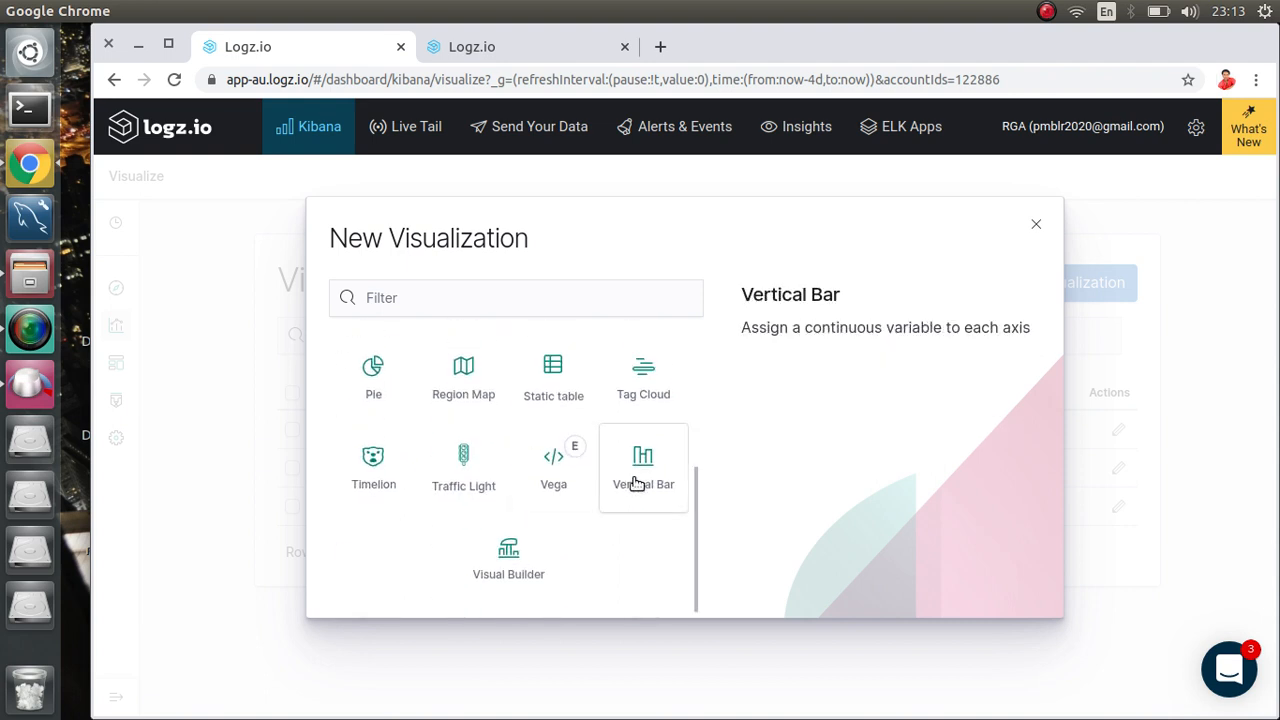
click(636, 484)
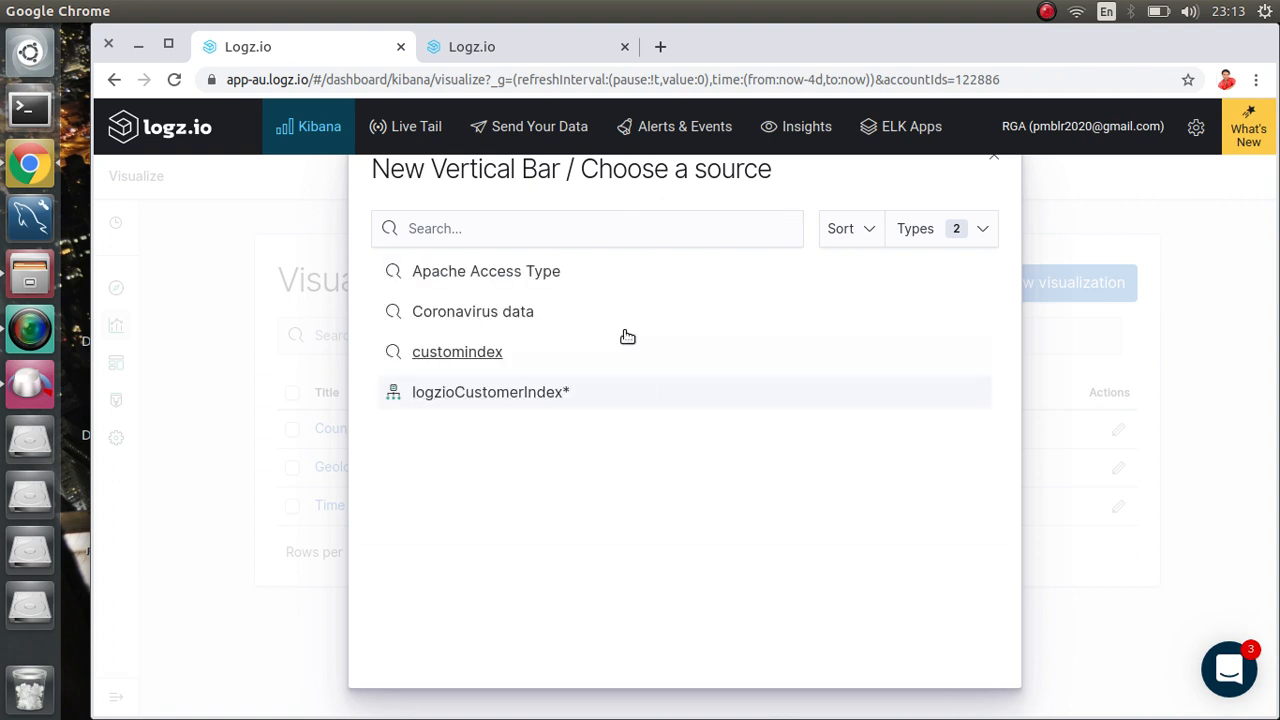
click(475, 364)
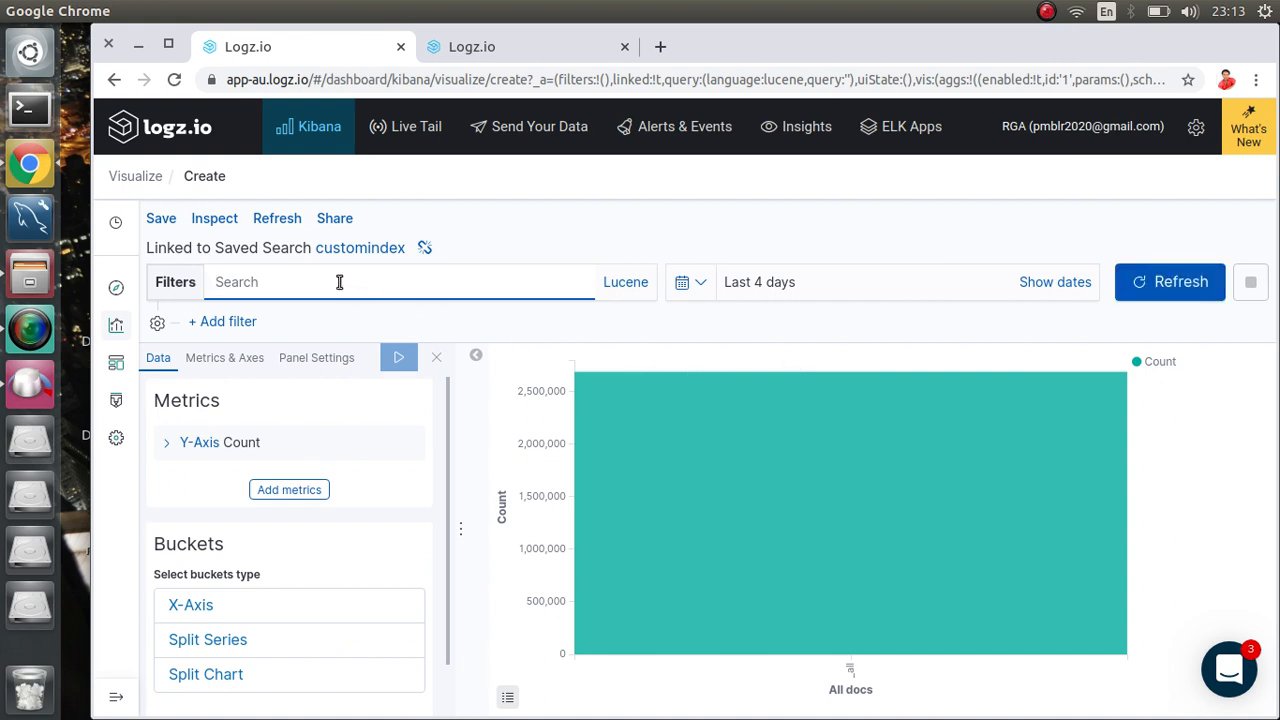
Step: Add a 'logzio-investigate does not exist' filter, cutting the Count bar to about 1.6 million
text(lo)
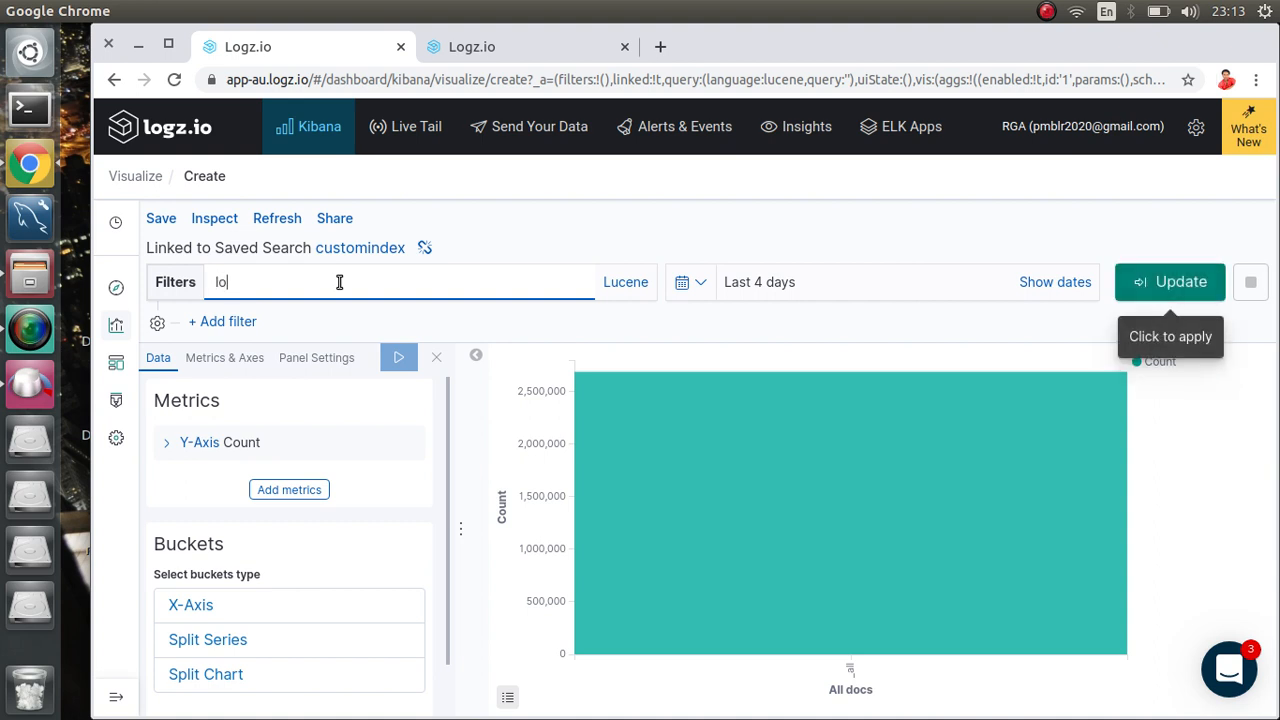
key(BackSpace)
key(BackSpace)
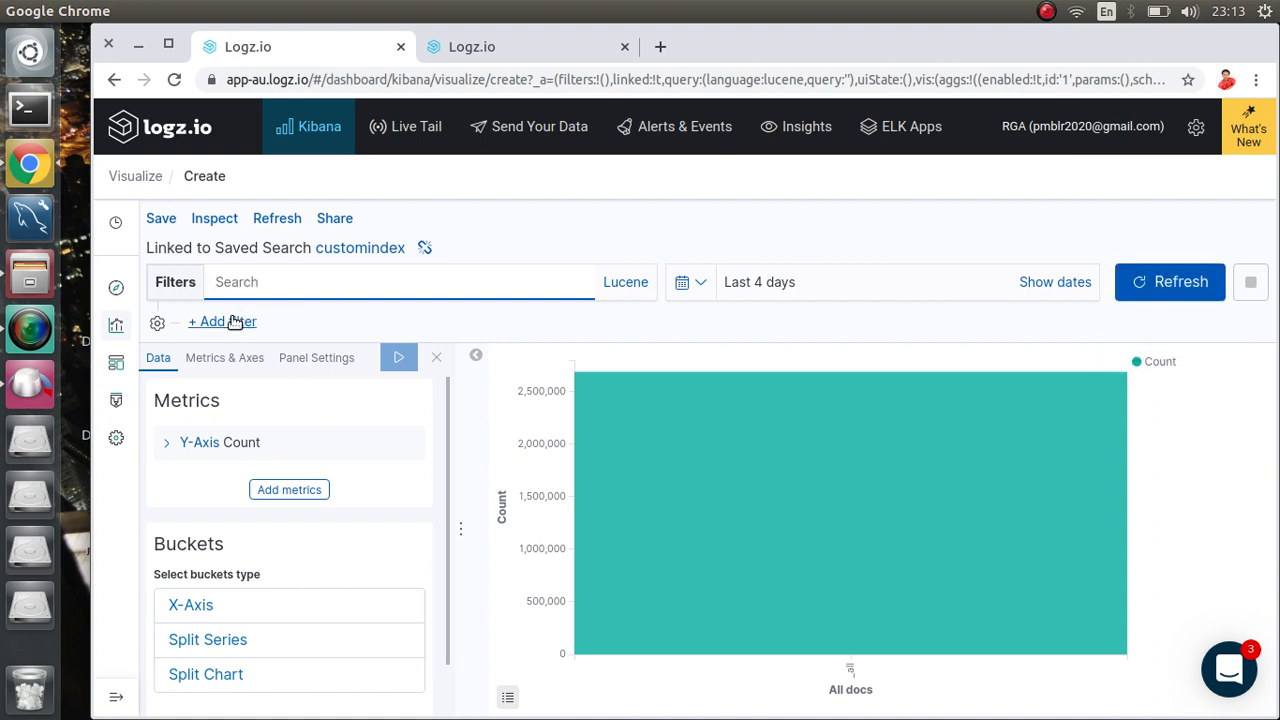
click(230, 321)
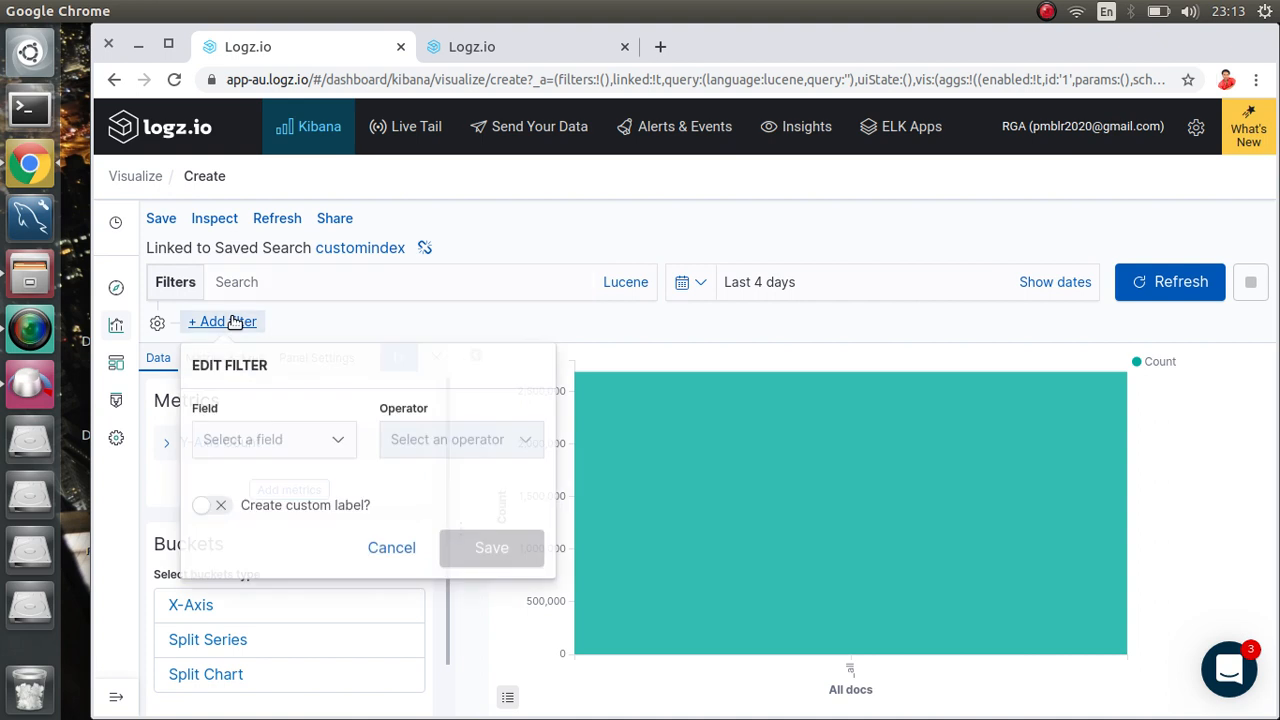
click(271, 440)
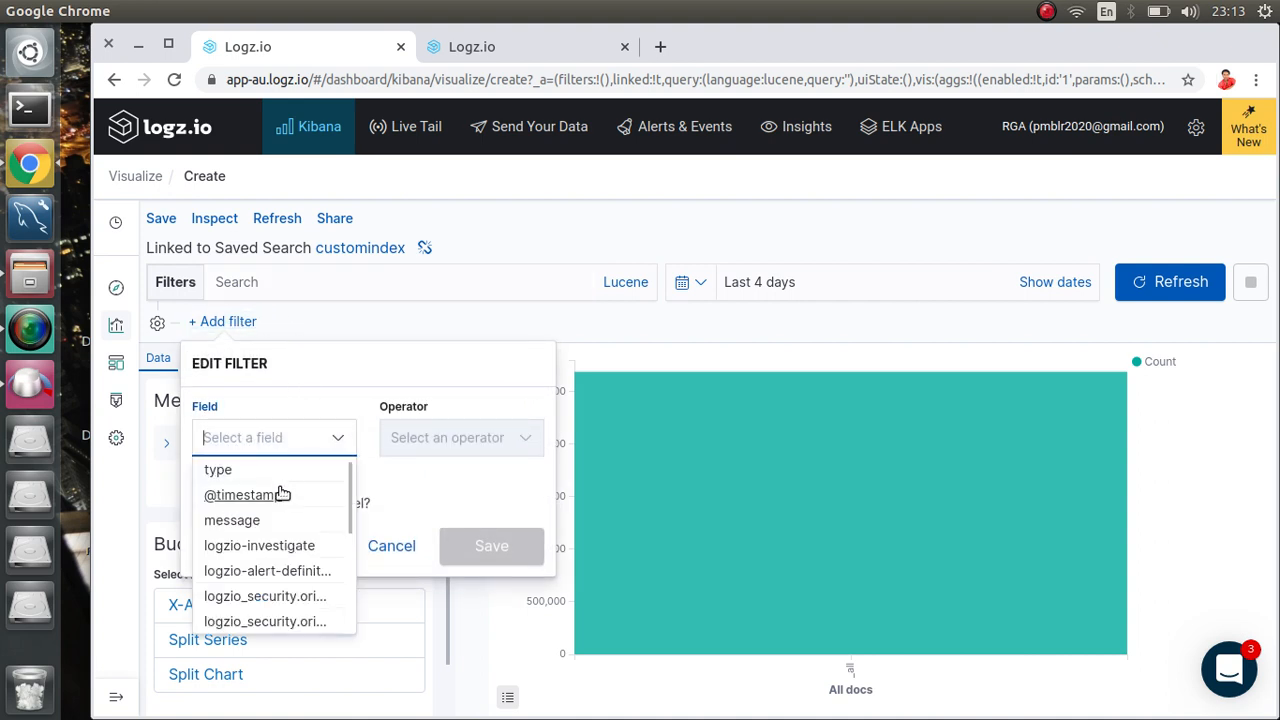
click(279, 548)
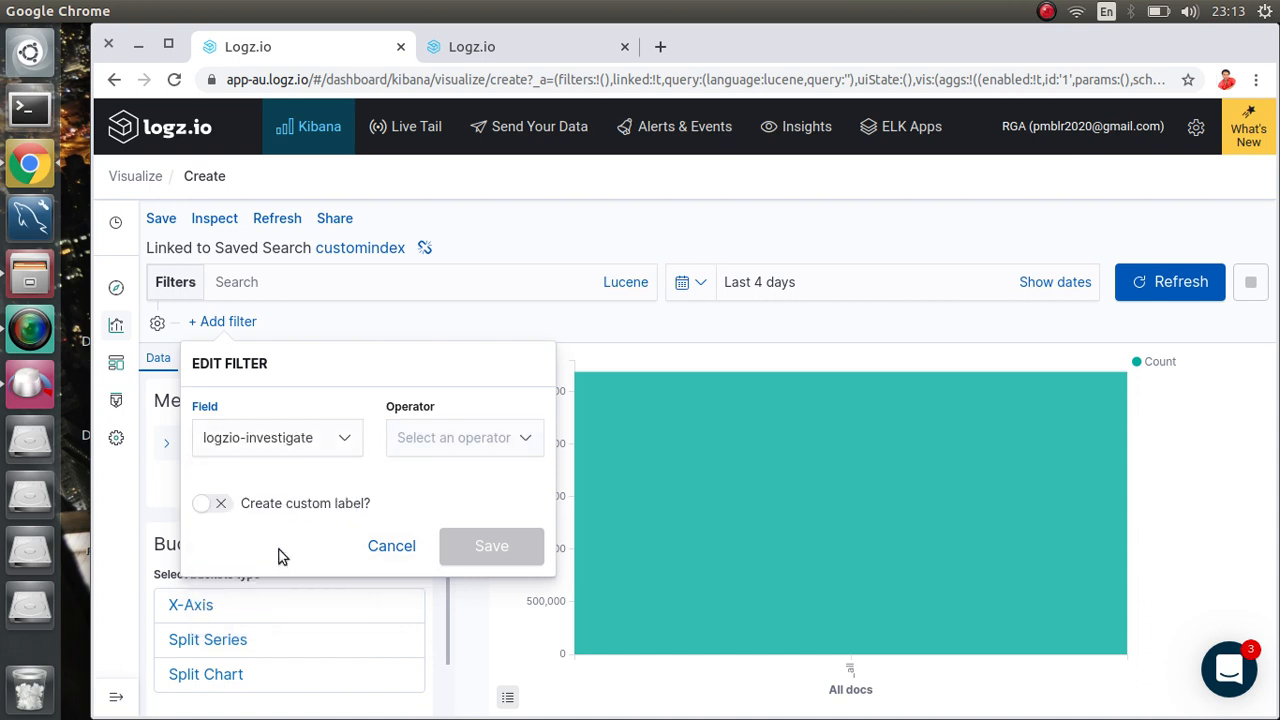
click(437, 442)
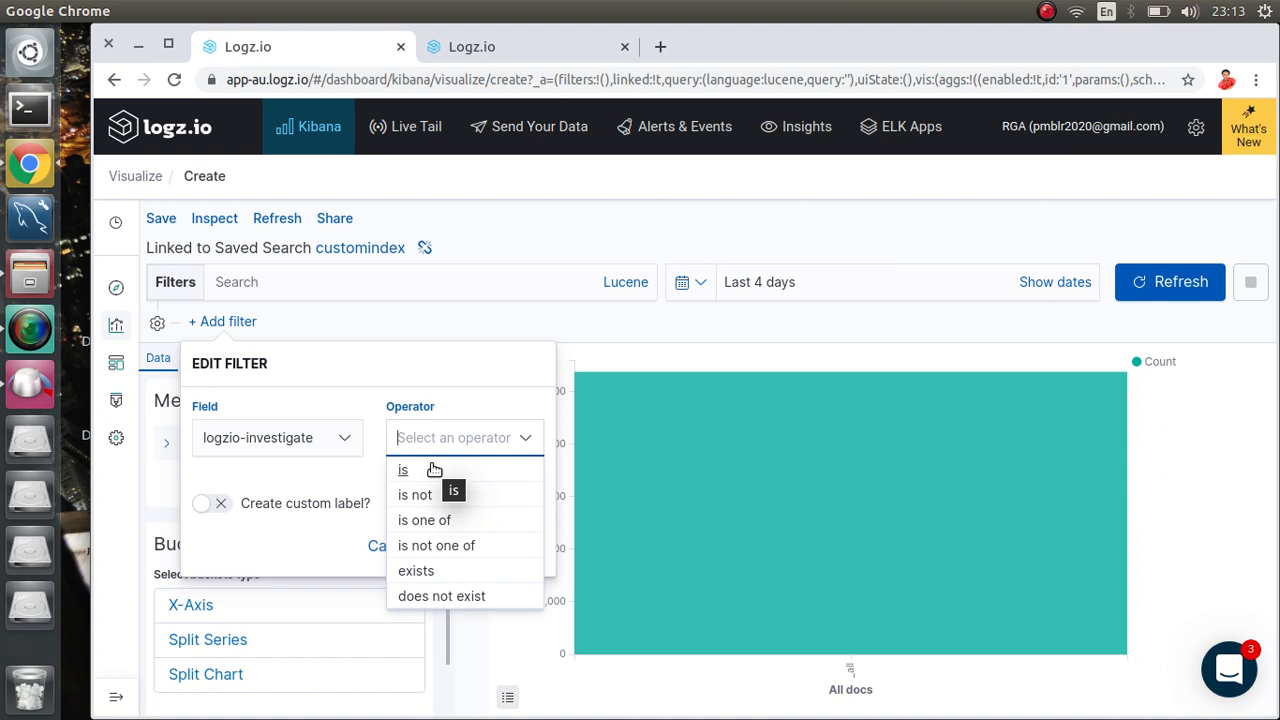
click(414, 468)
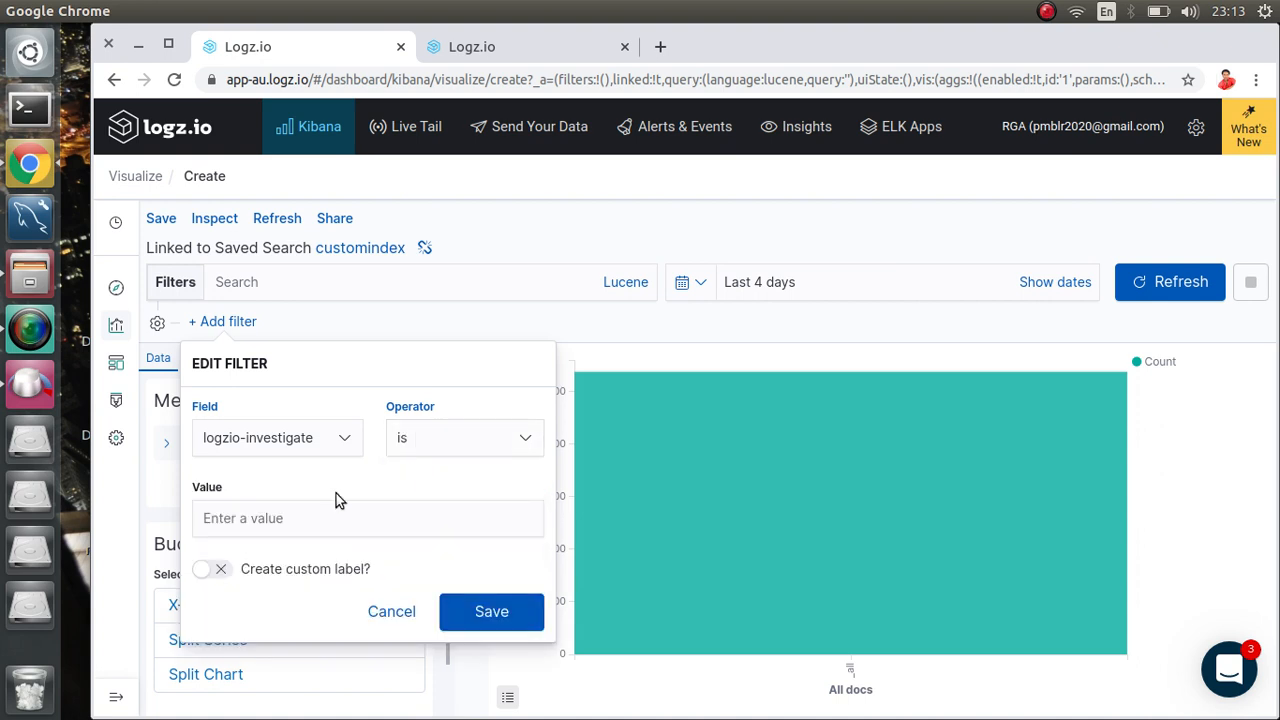
click(288, 522)
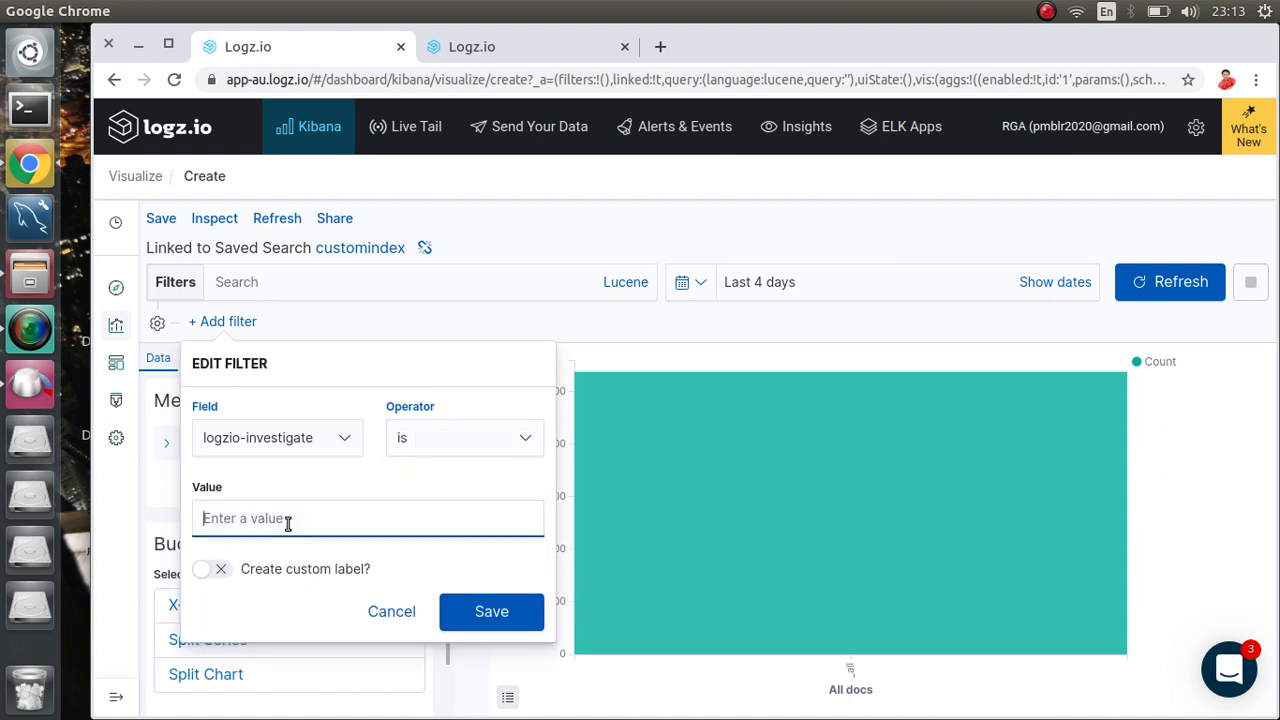
click(423, 440)
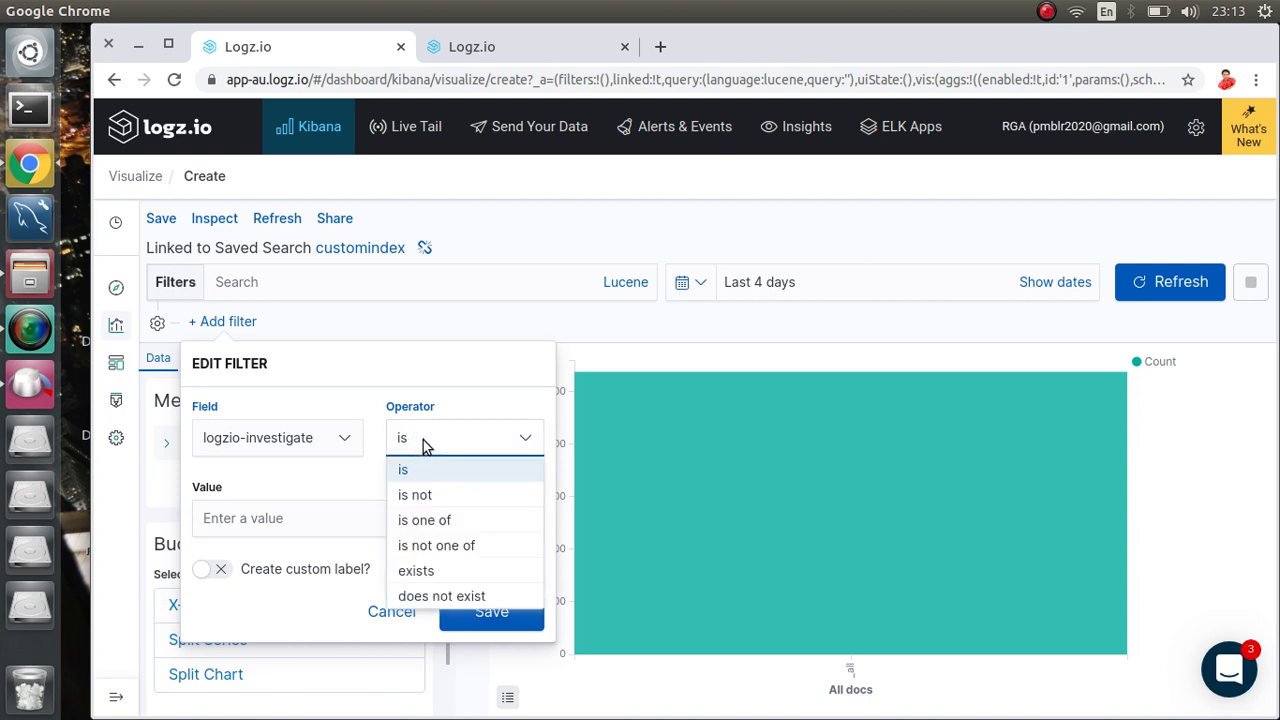
key(BackSpace)
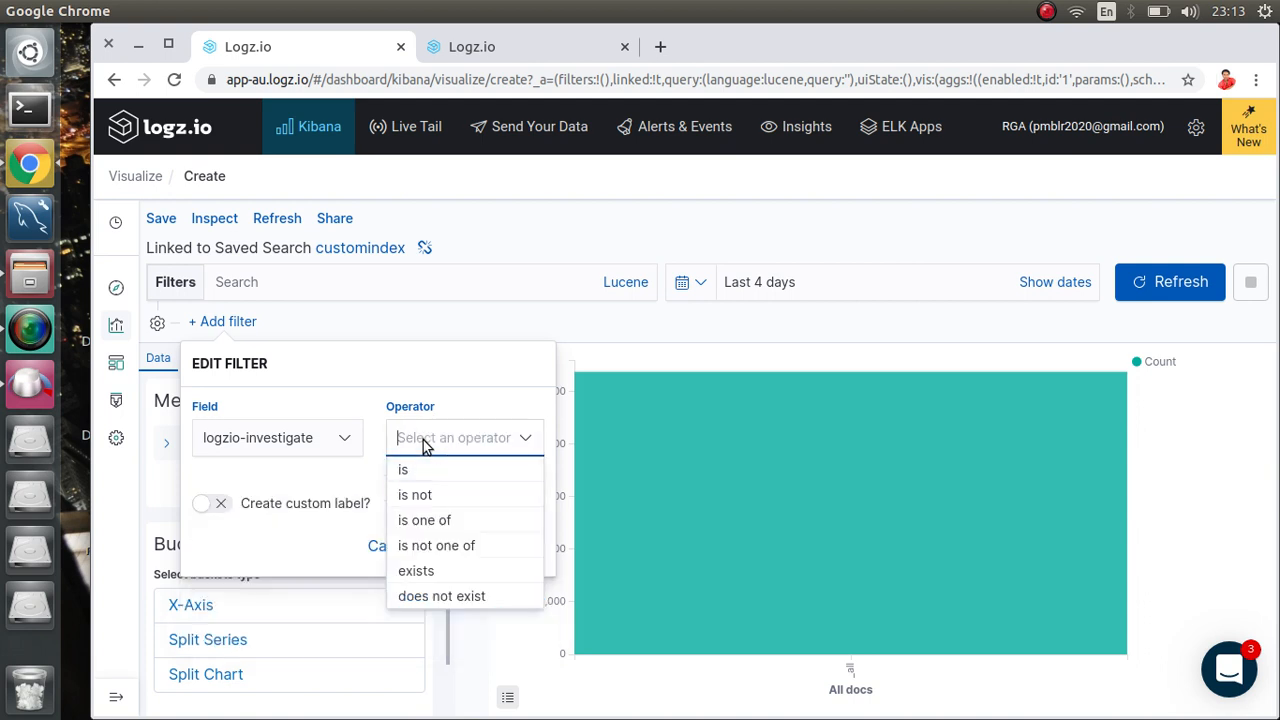
click(441, 597)
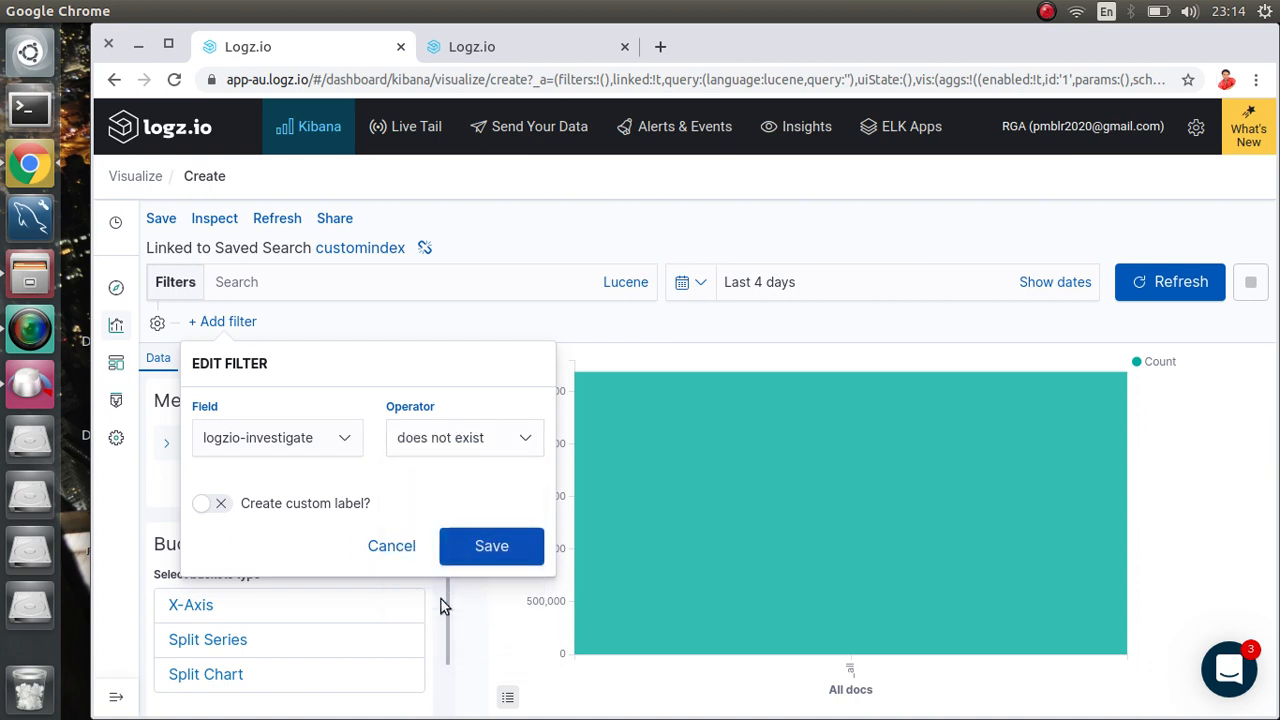
click(474, 551)
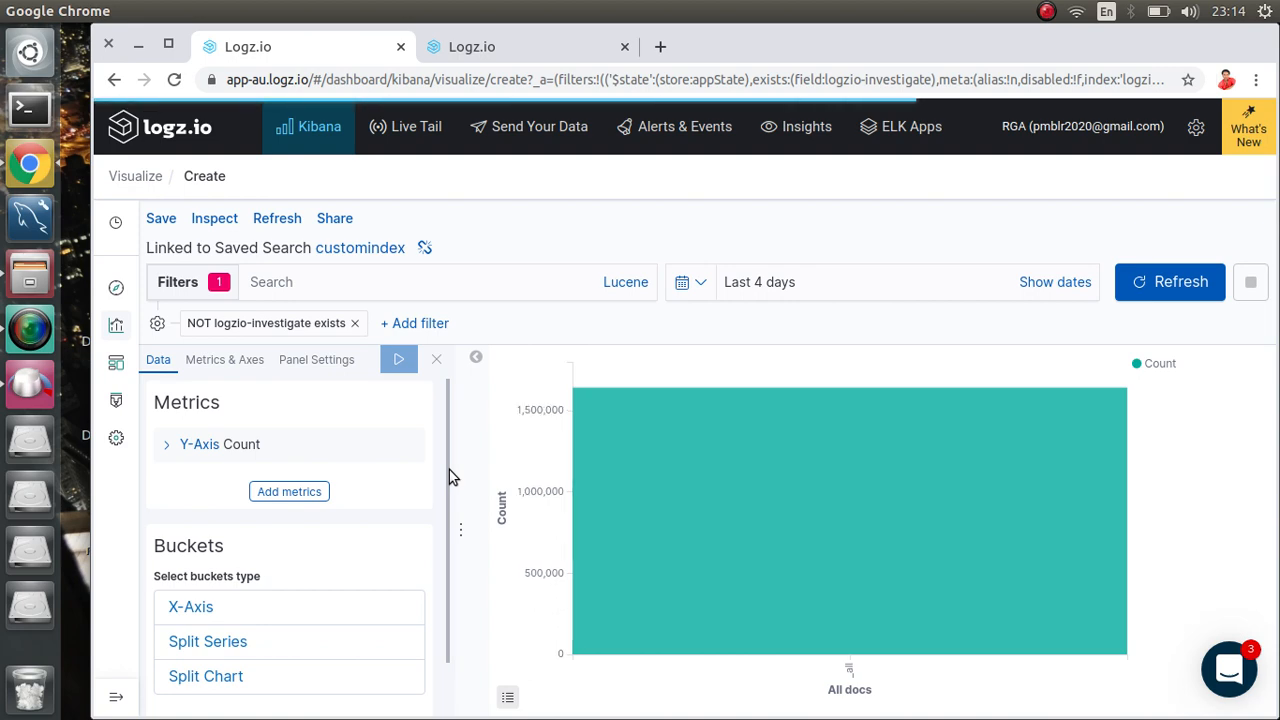
Step: In Discover, add and save a 'logzio-investigate does not exist' filter on customindex
click(458, 49)
scroll(650, 449, down, 3)
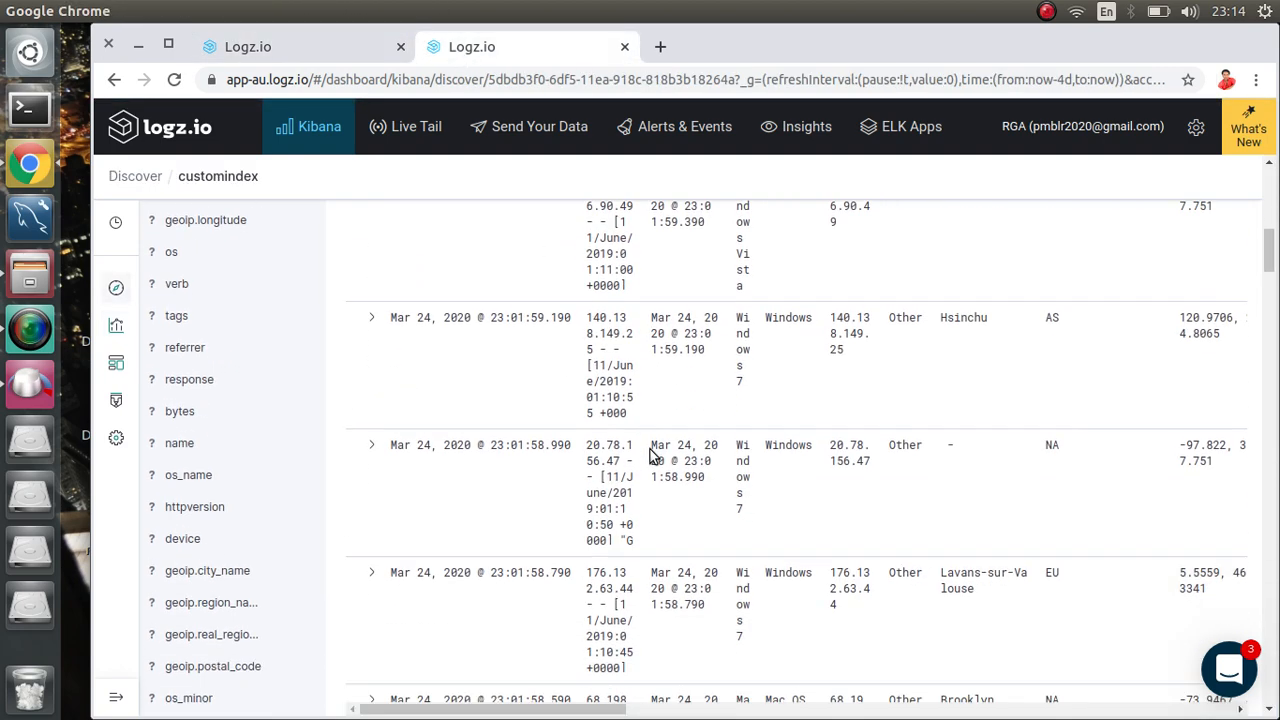
scroll(650, 449, up, 8)
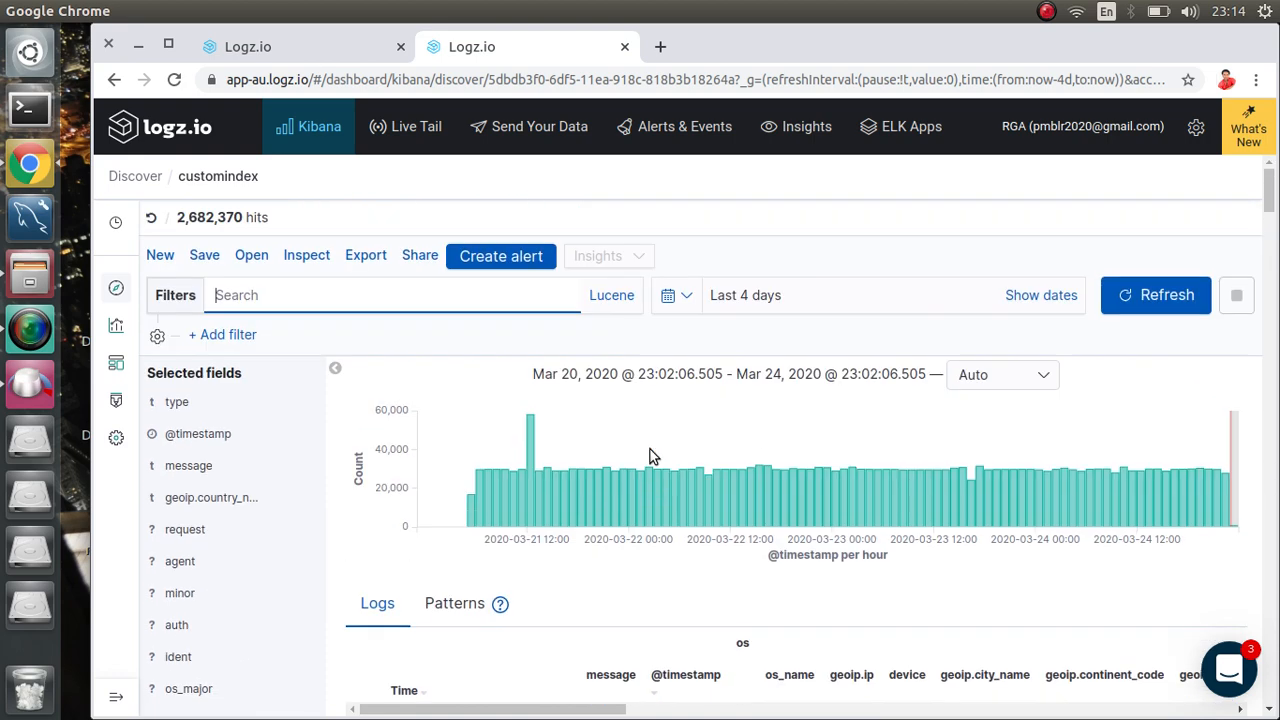
click(224, 338)
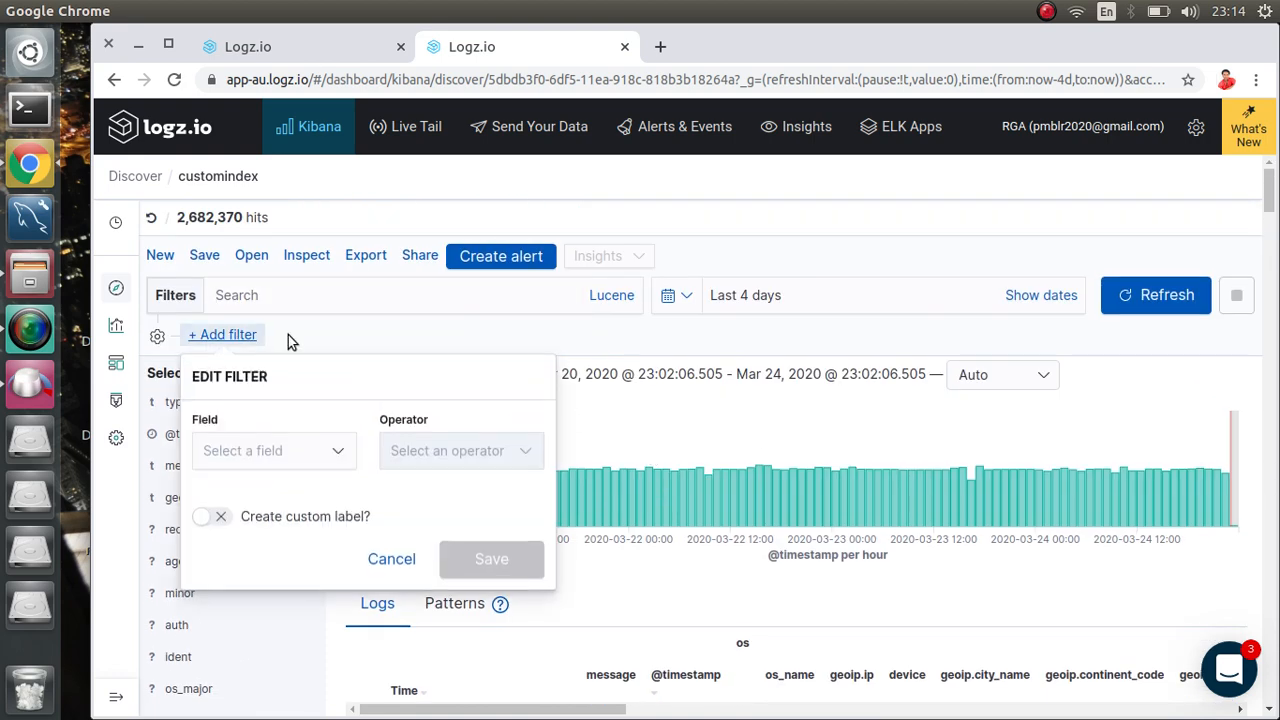
click(272, 452)
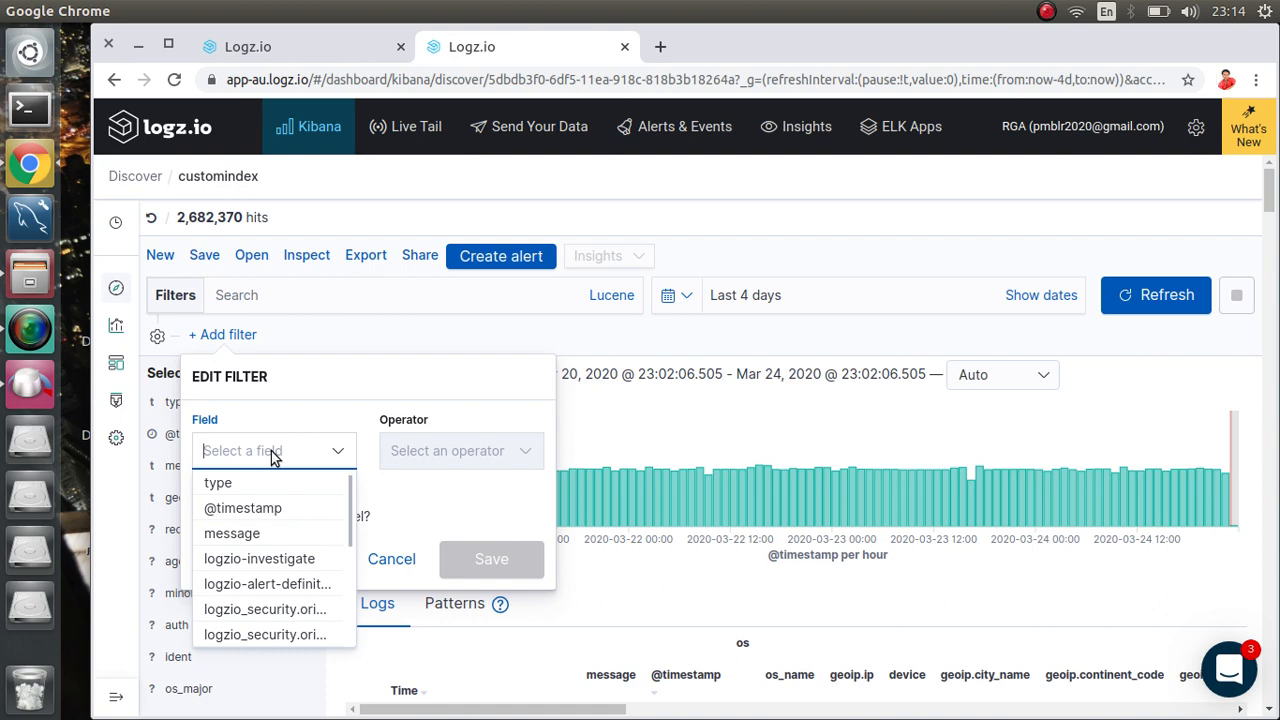
click(272, 559)
click(445, 450)
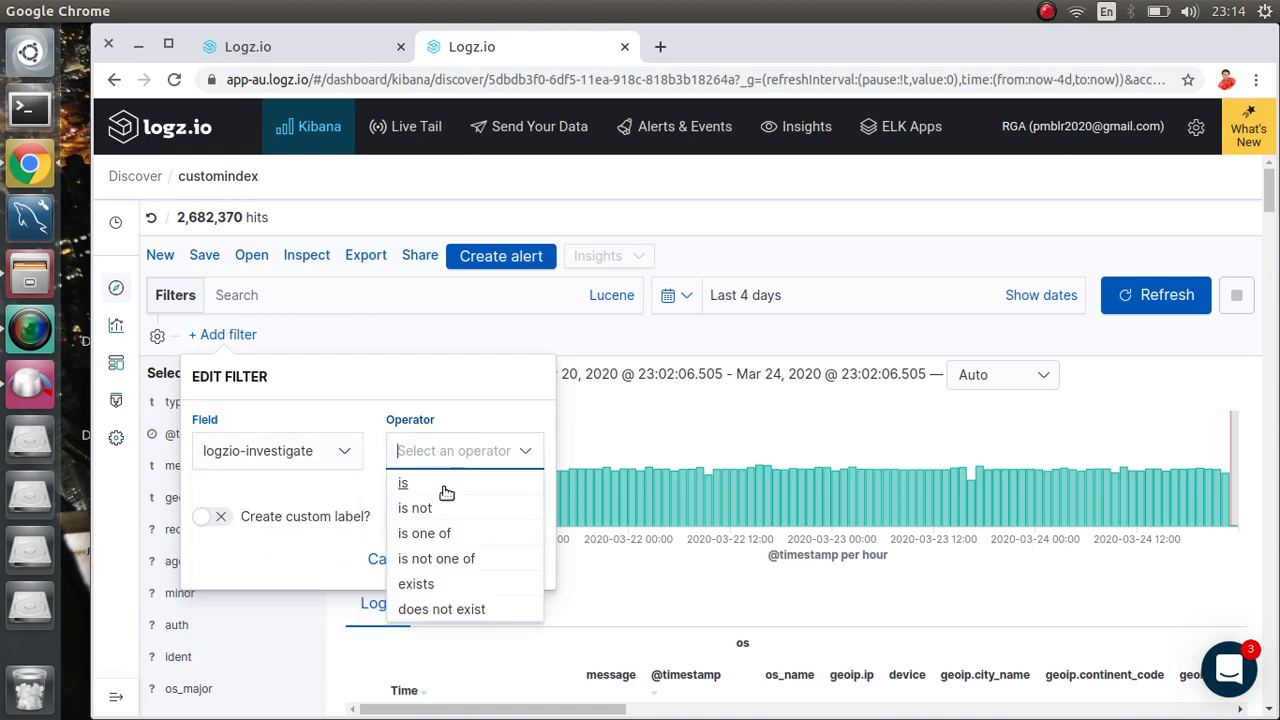
click(441, 608)
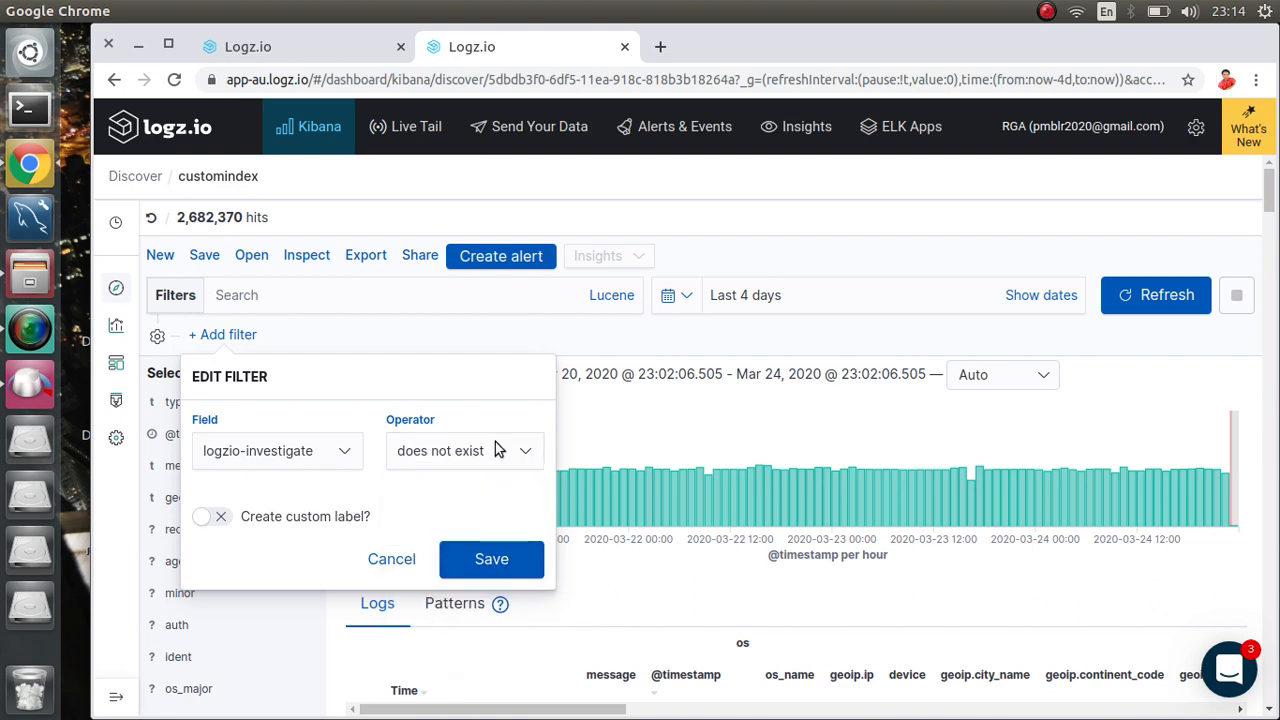
click(491, 561)
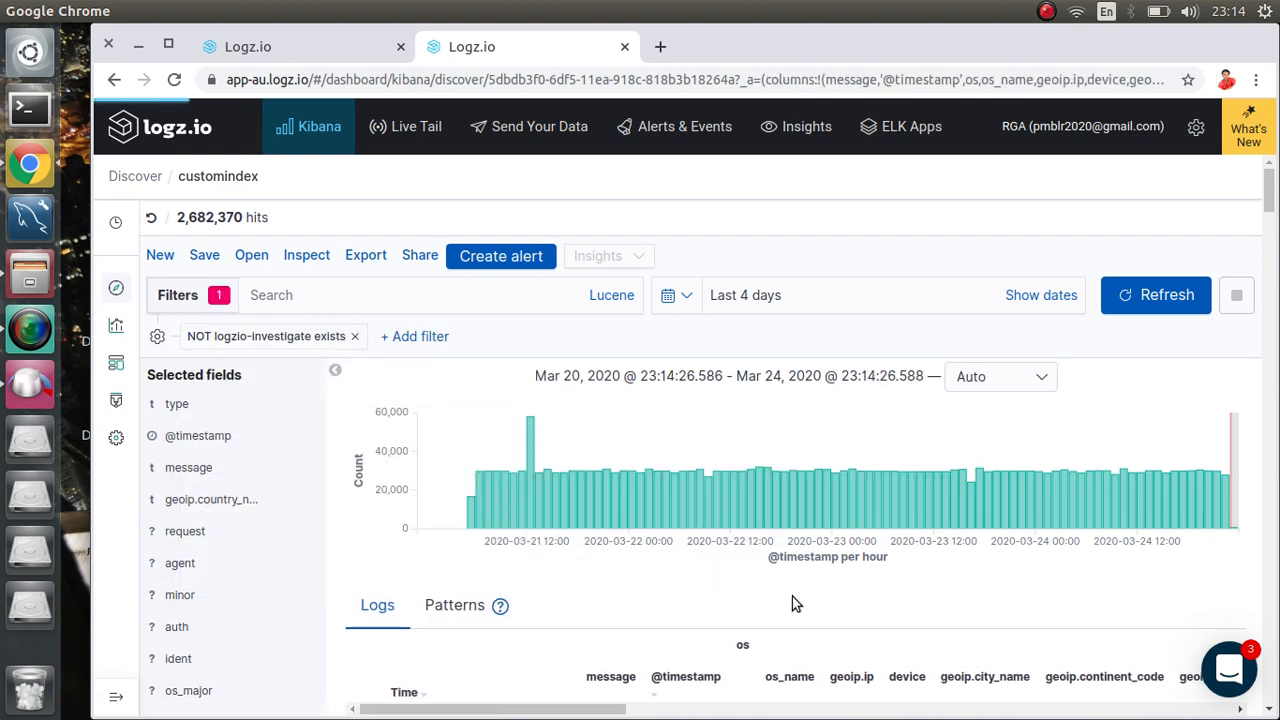
Step: Review the filtered logs, remove the filter pill, and return to the visualization
scroll(925, 525, down, 5)
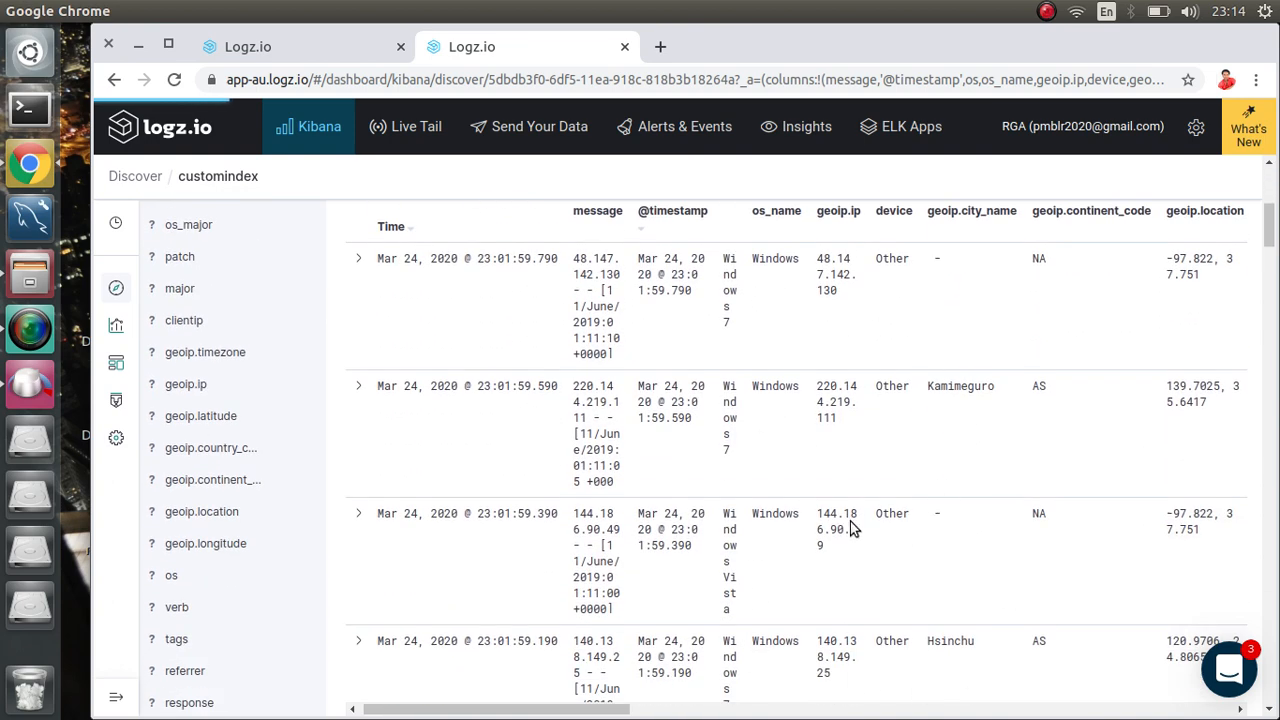
scroll(851, 529, right, 3)
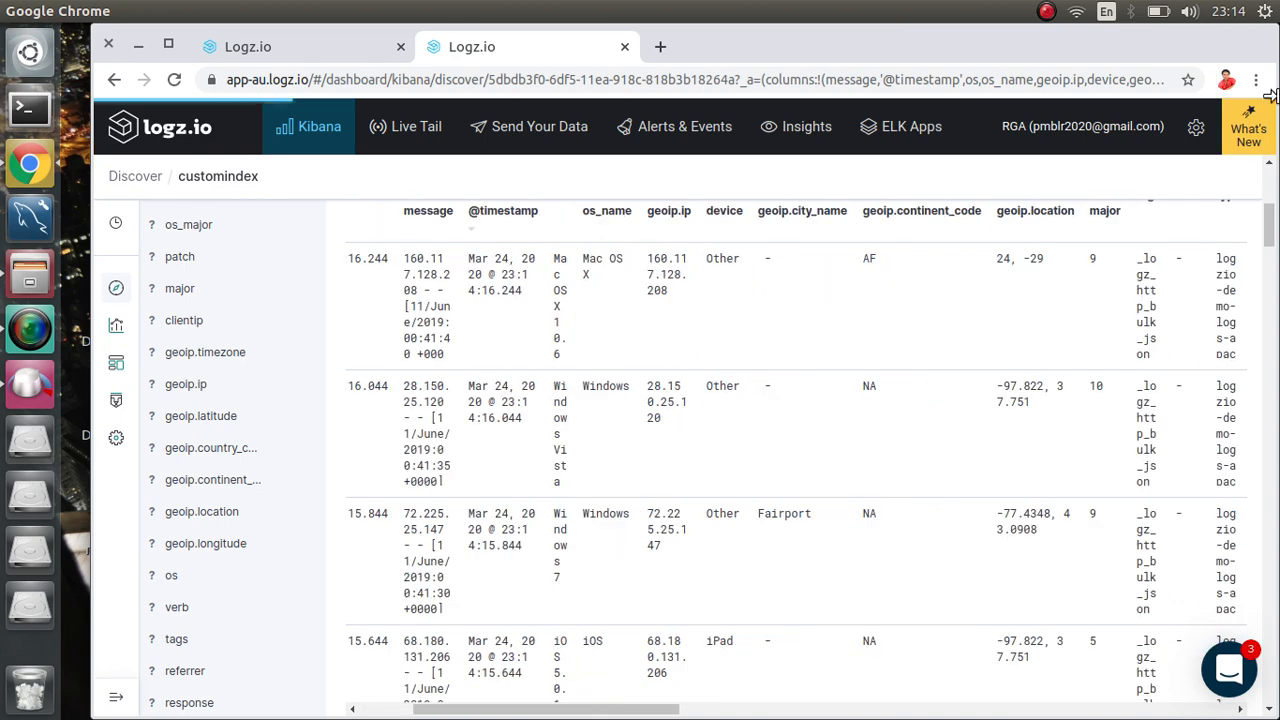
drag(1270, 232, 1270, 190)
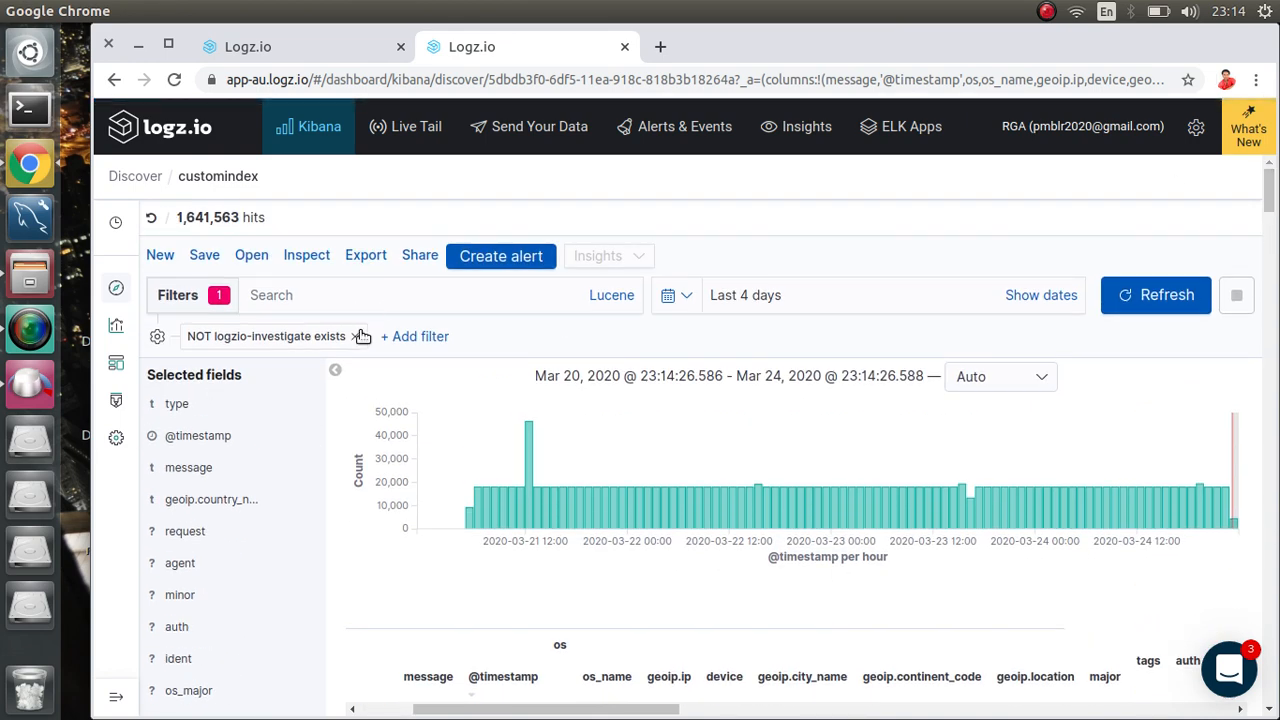
click(355, 337)
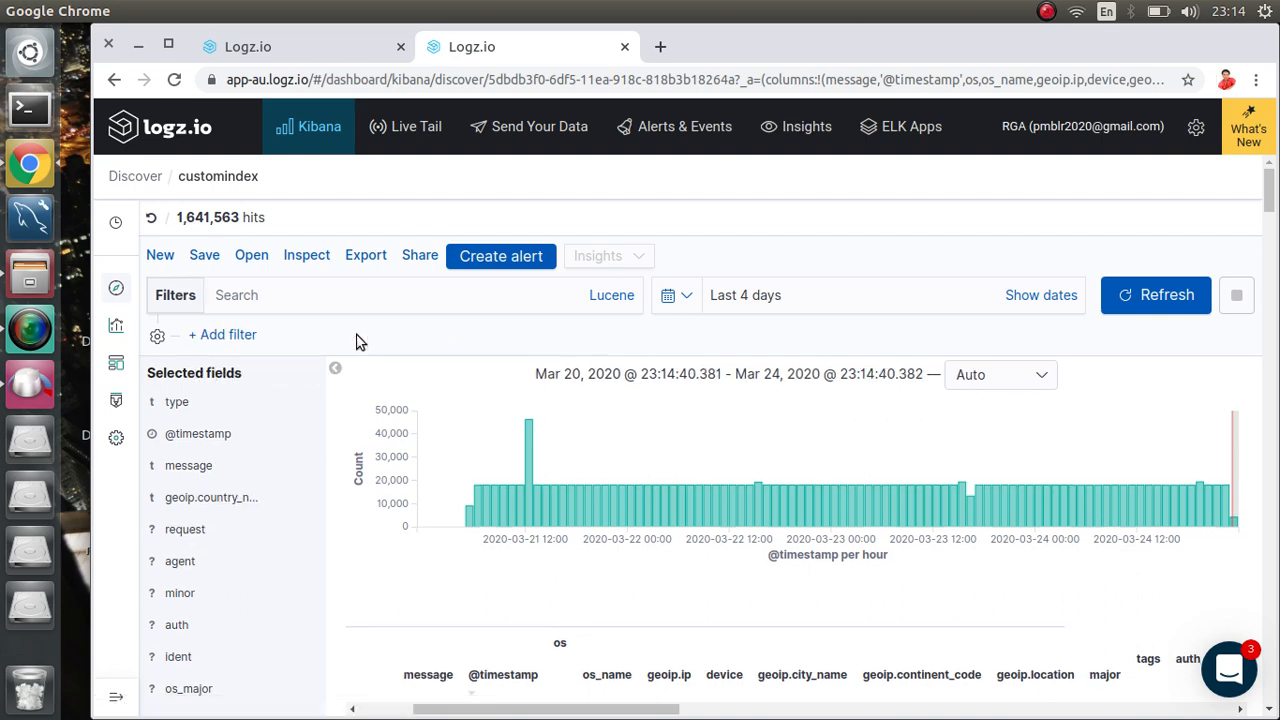
click(314, 55)
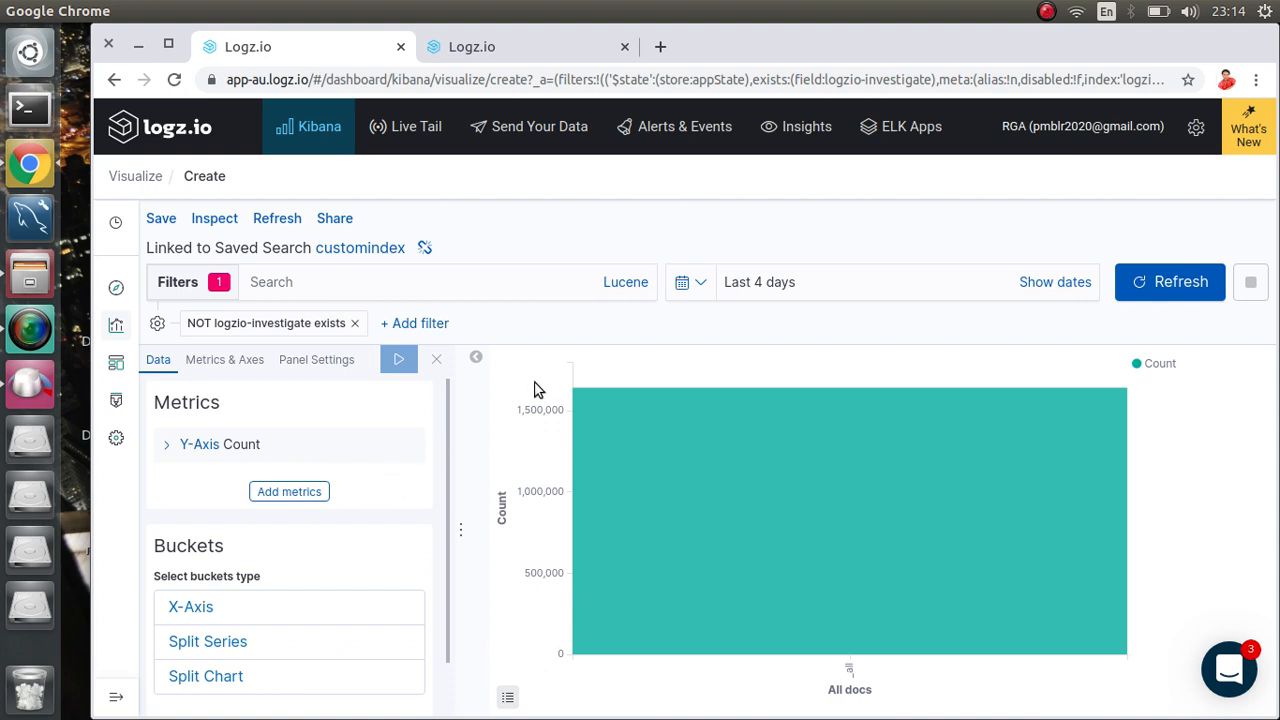
Step: Change the Y-axis aggregation to Unique Count, clearing text mistakenly typed into the field box
click(194, 446)
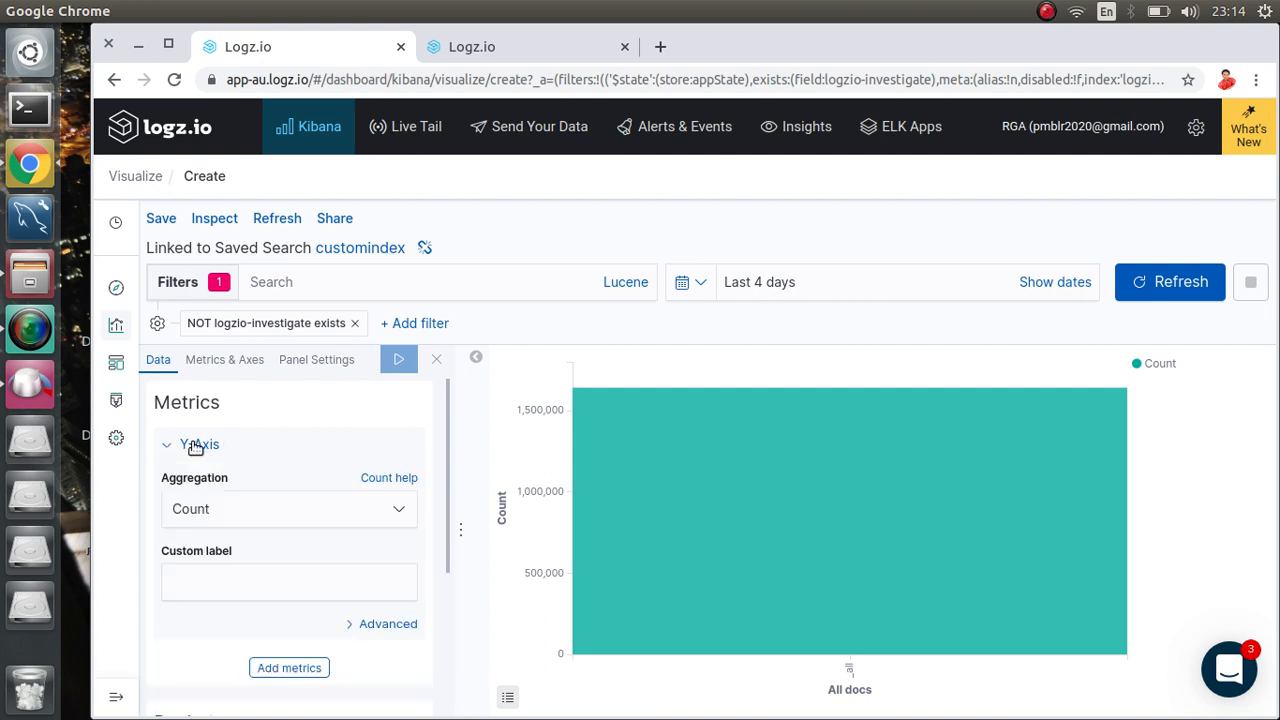
click(264, 510)
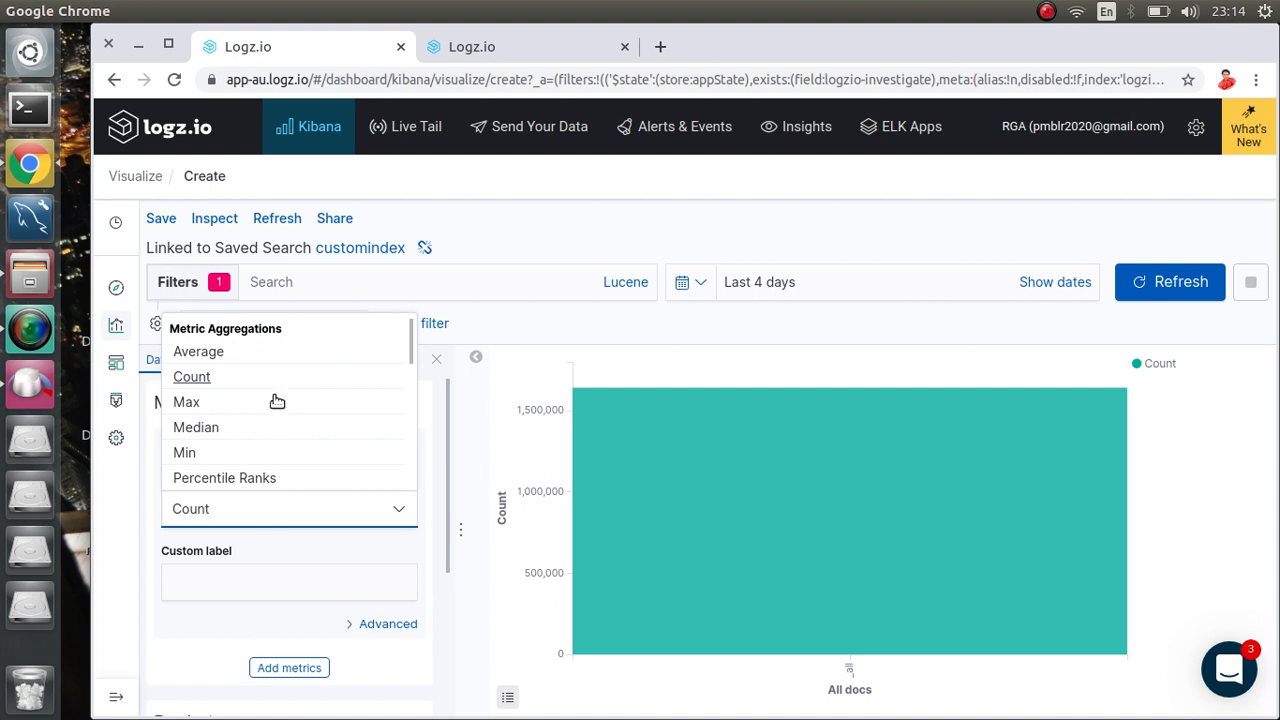
scroll(274, 430, down, 2)
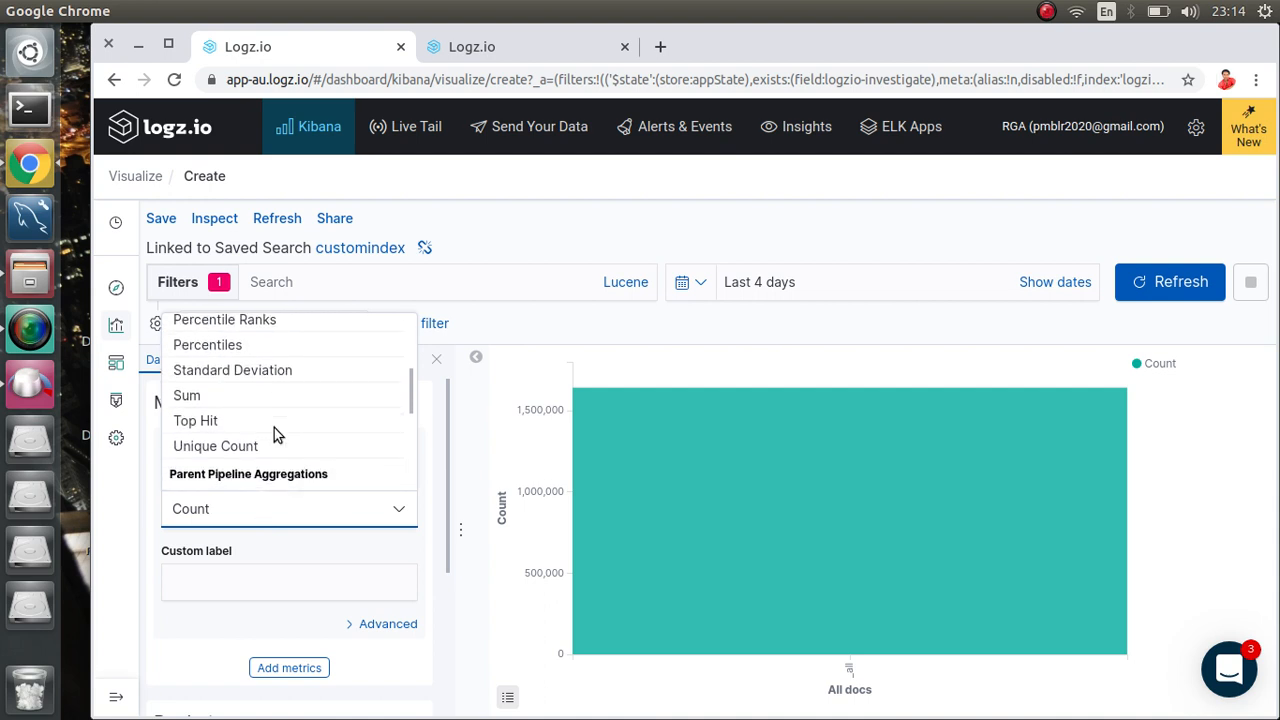
click(225, 447)
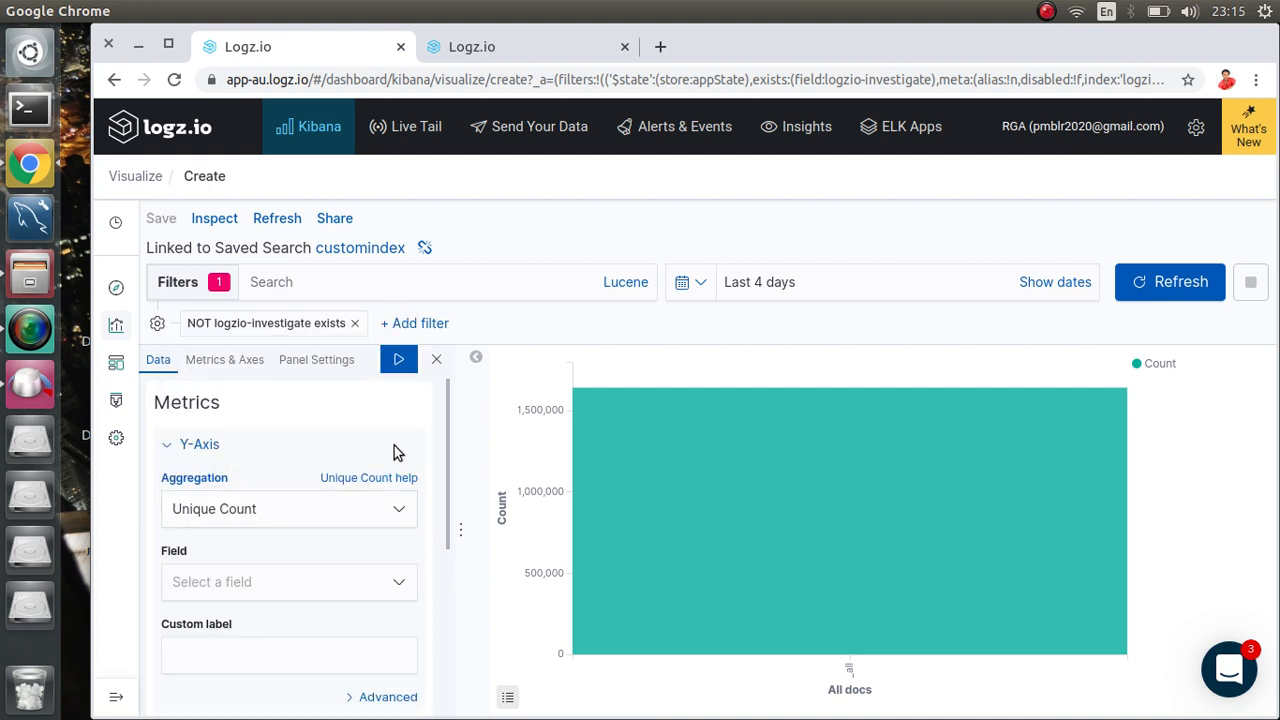
click(267, 578)
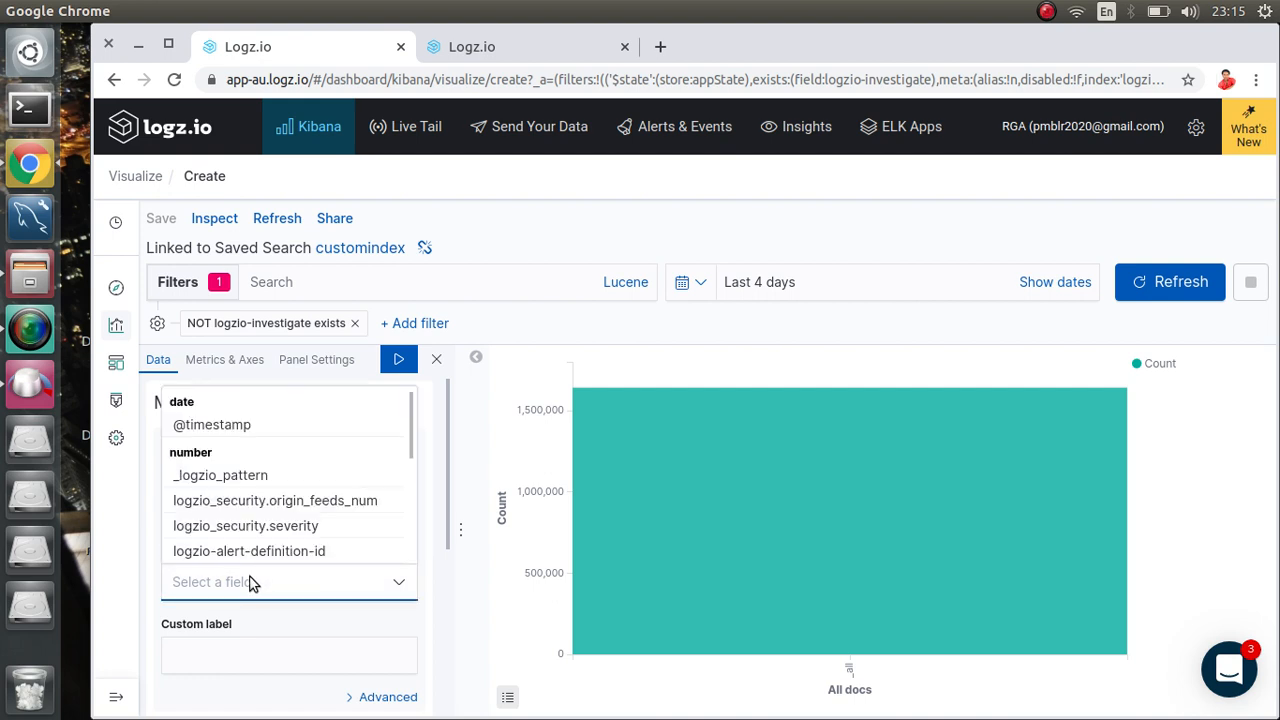
text(Number of )
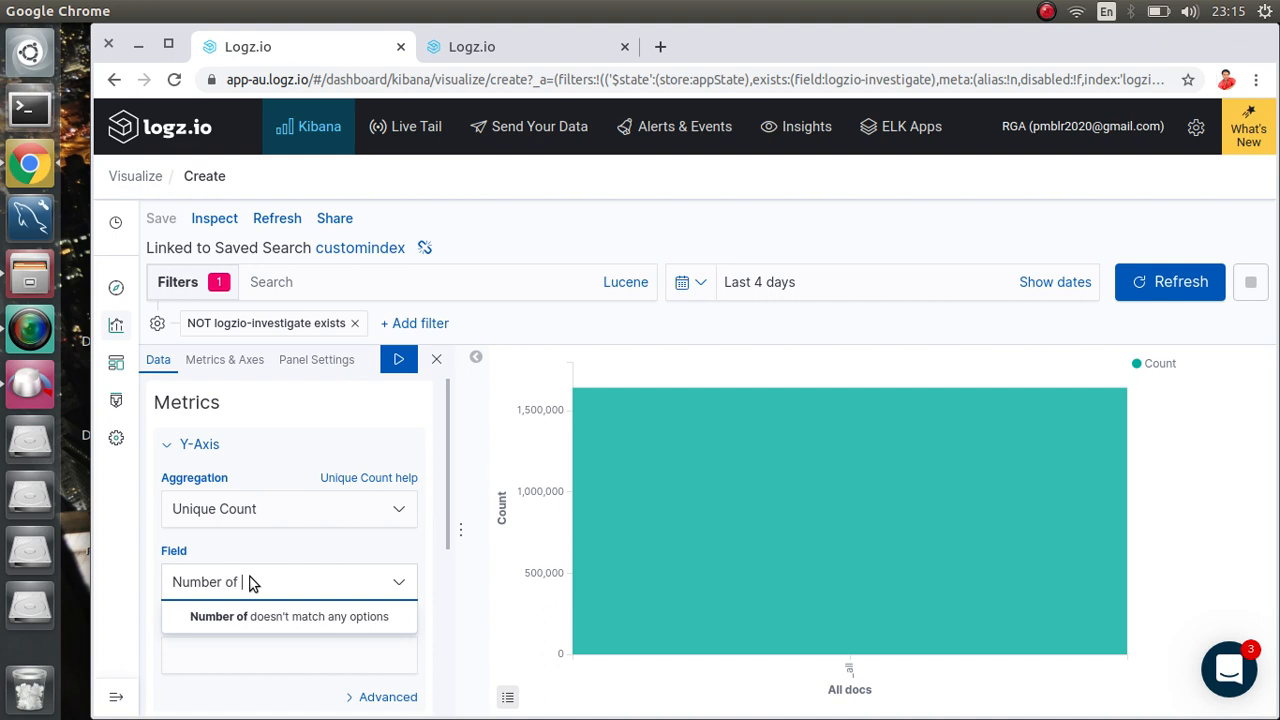
text(request)
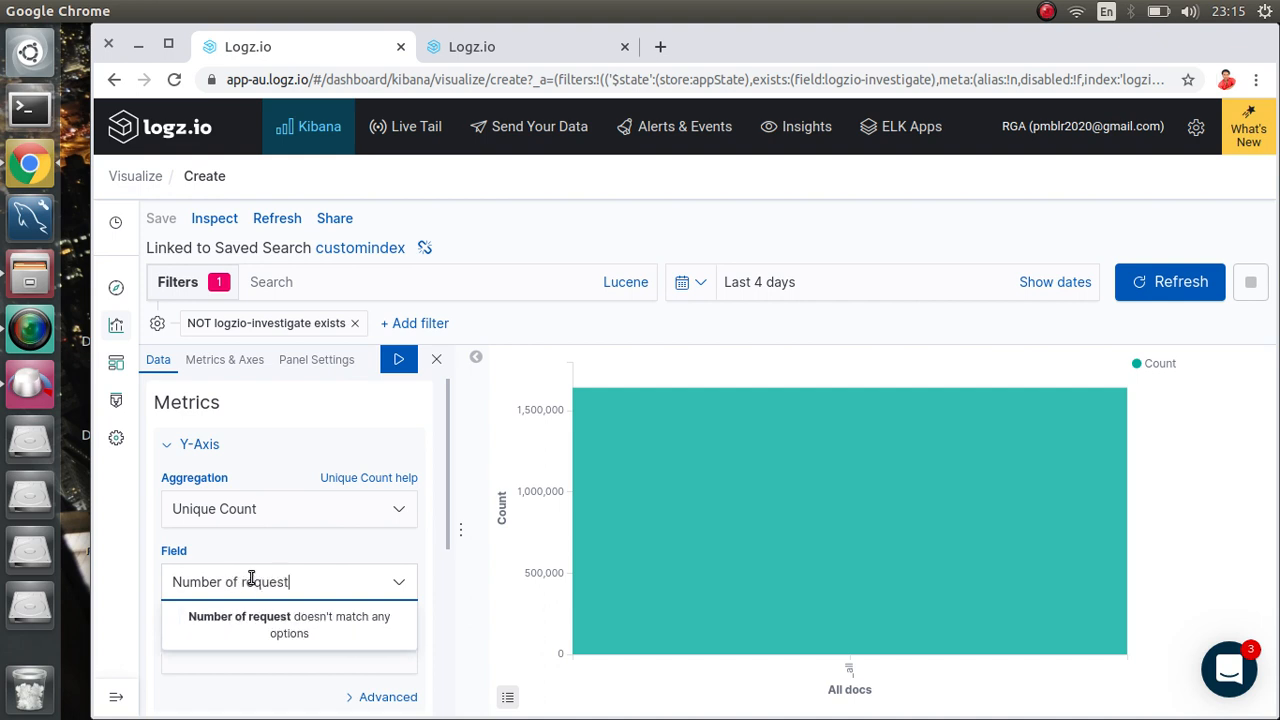
click(390, 370)
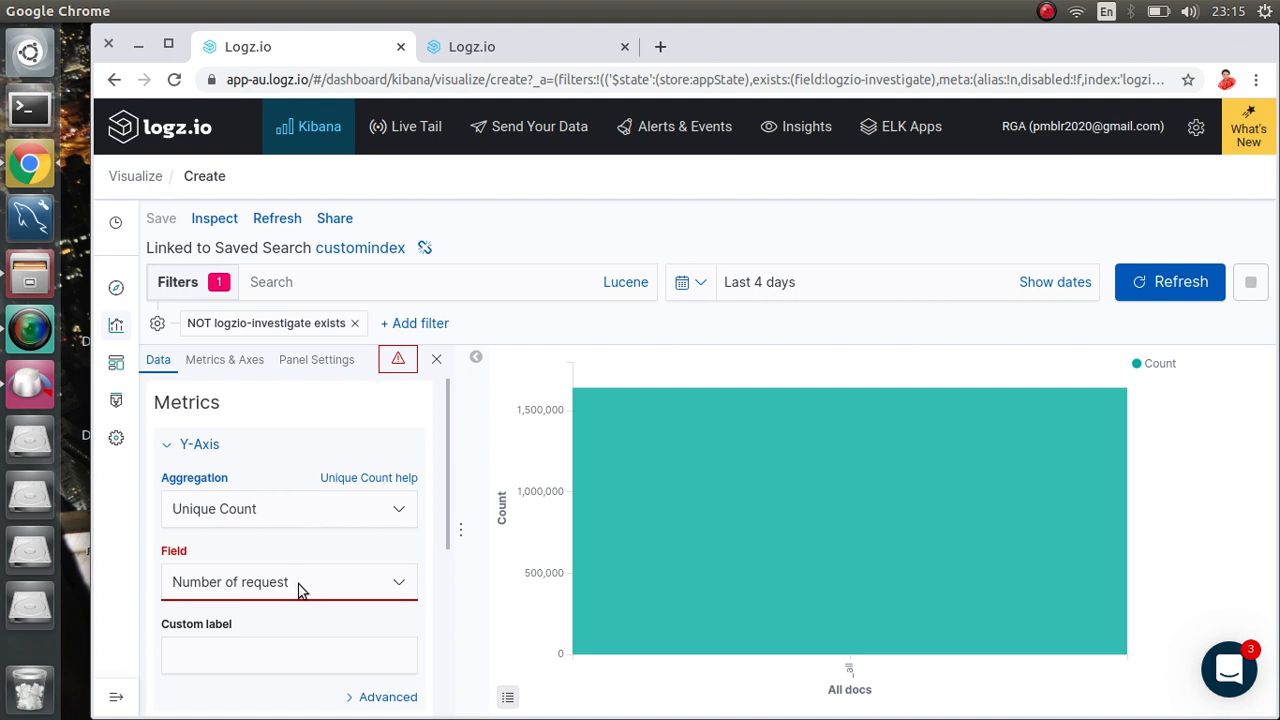
drag(298, 584, 119, 575)
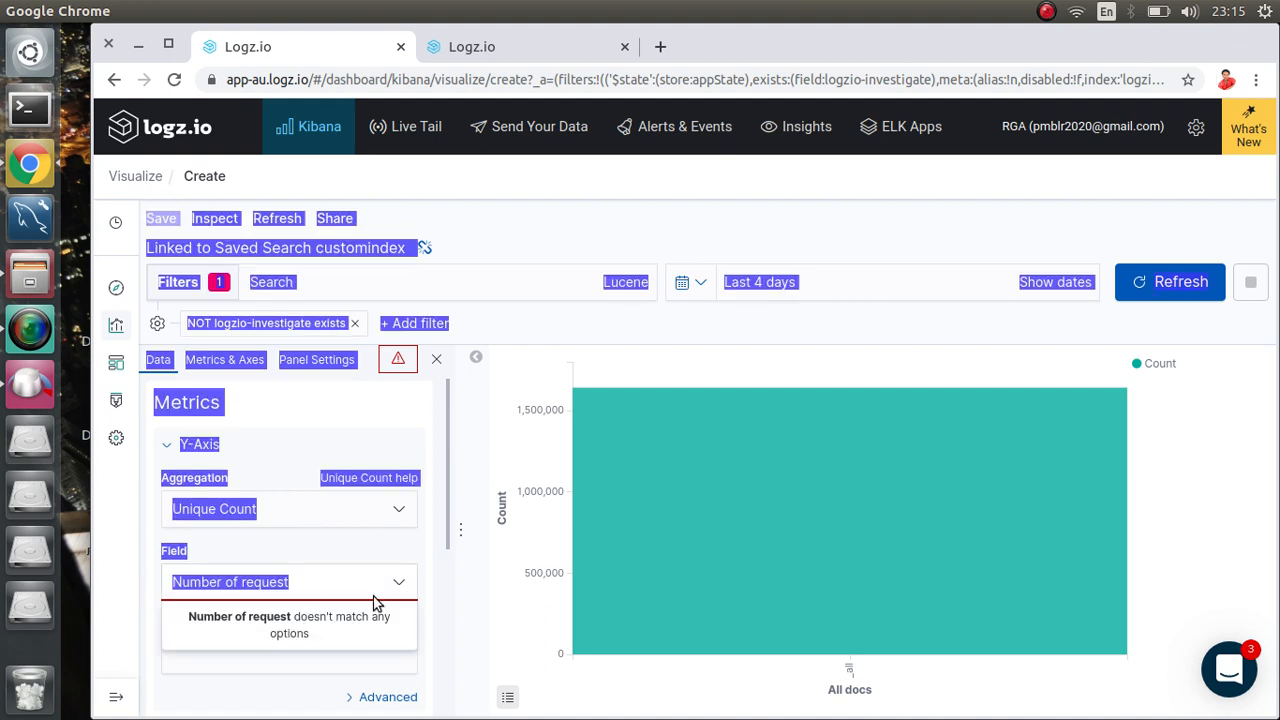
double_click(277, 578)
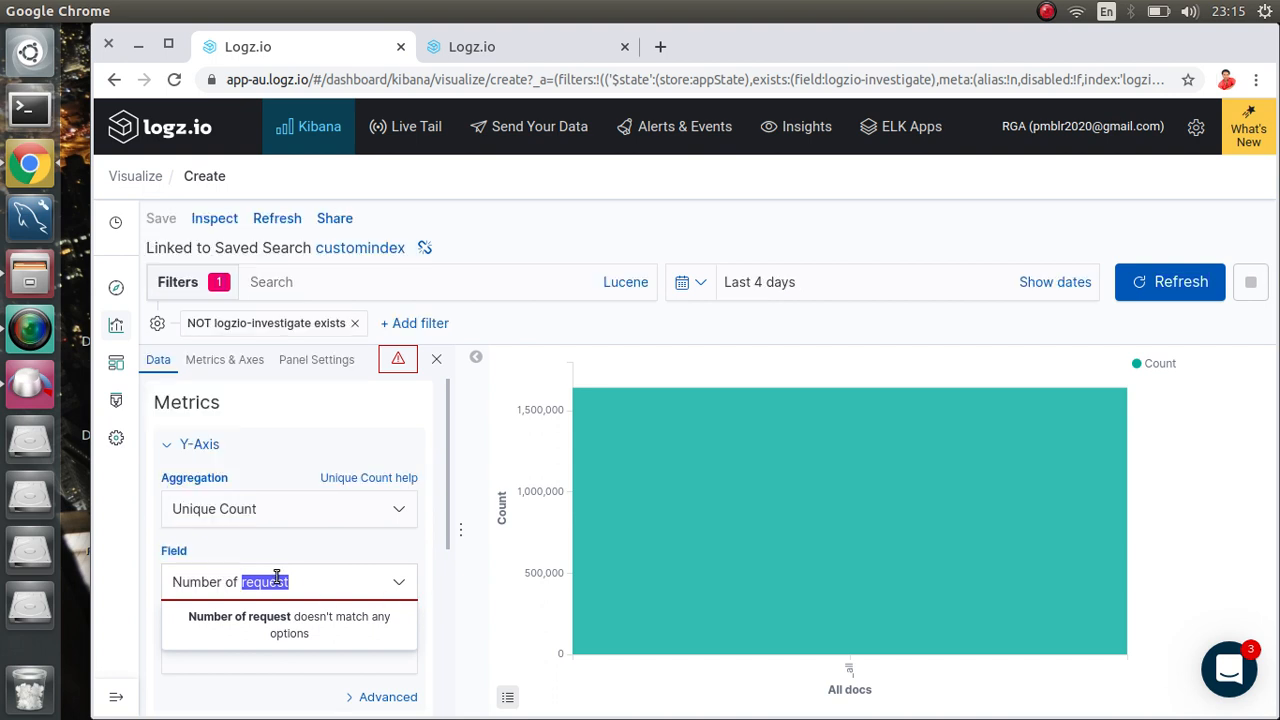
triple_click(277, 578)
key(BackSpace)
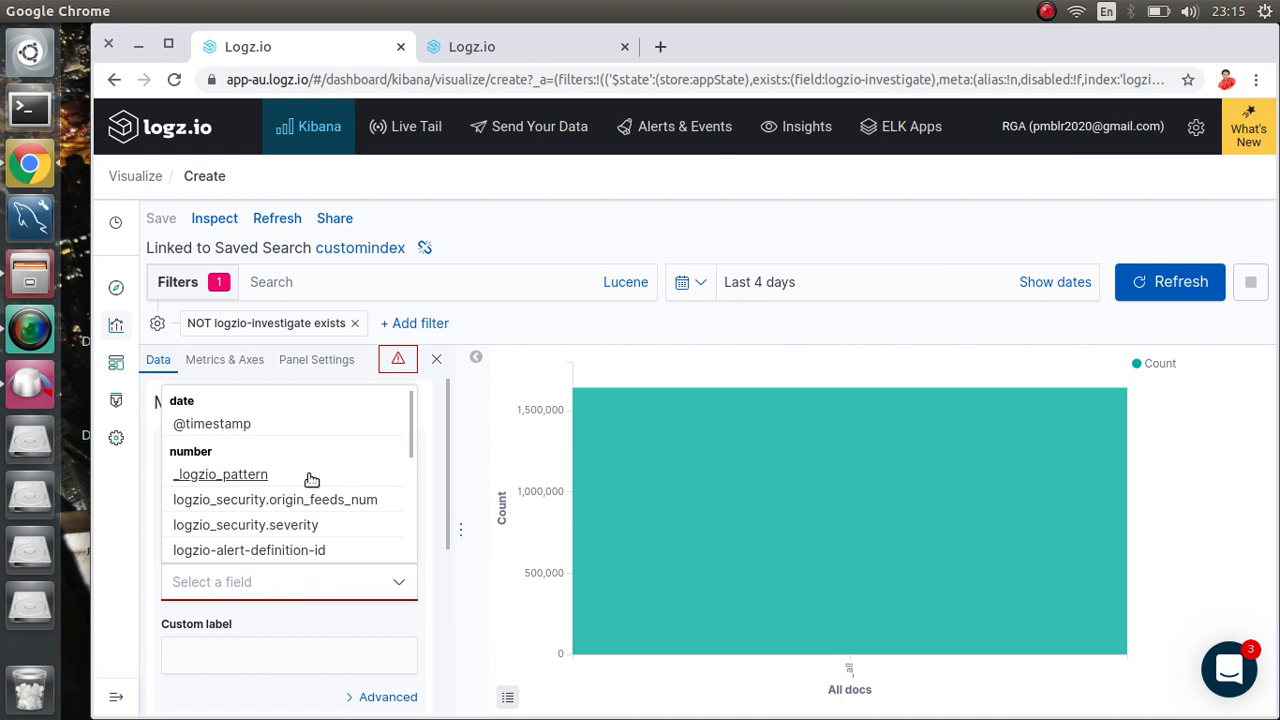
click(143, 601)
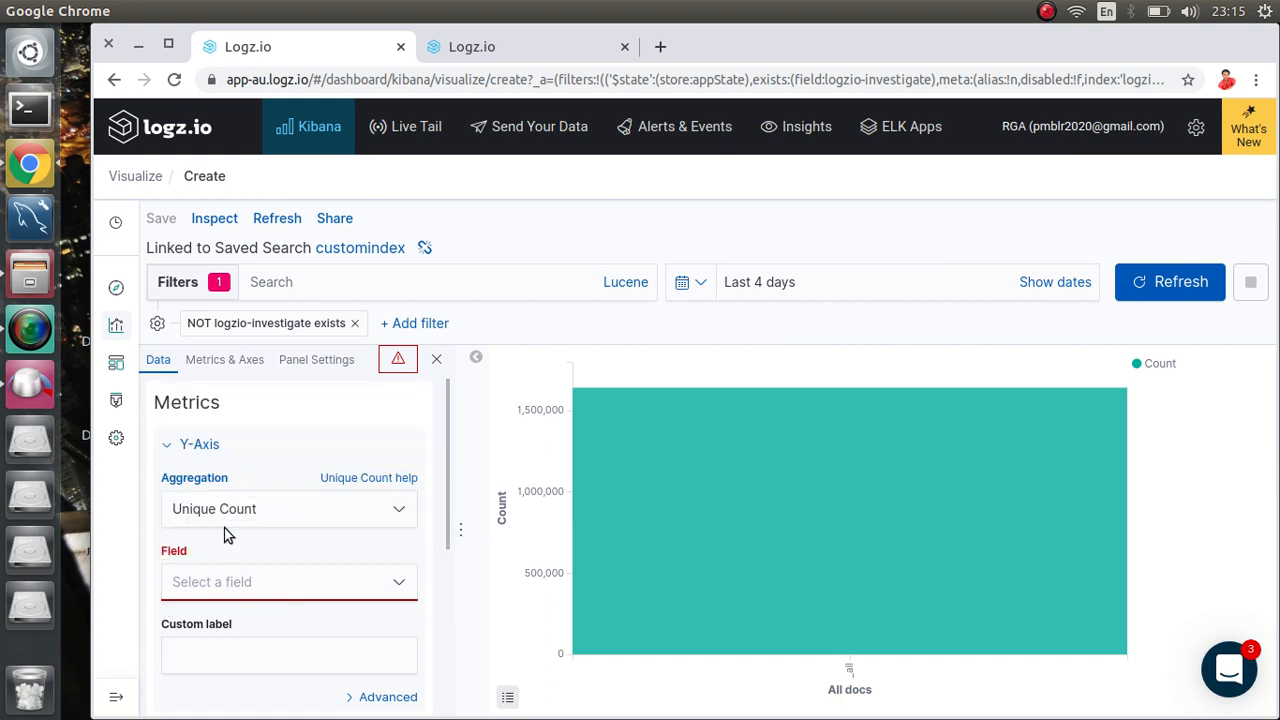
Step: Count unique values of the type field, labelled 'Number of request', and apply
click(380, 585)
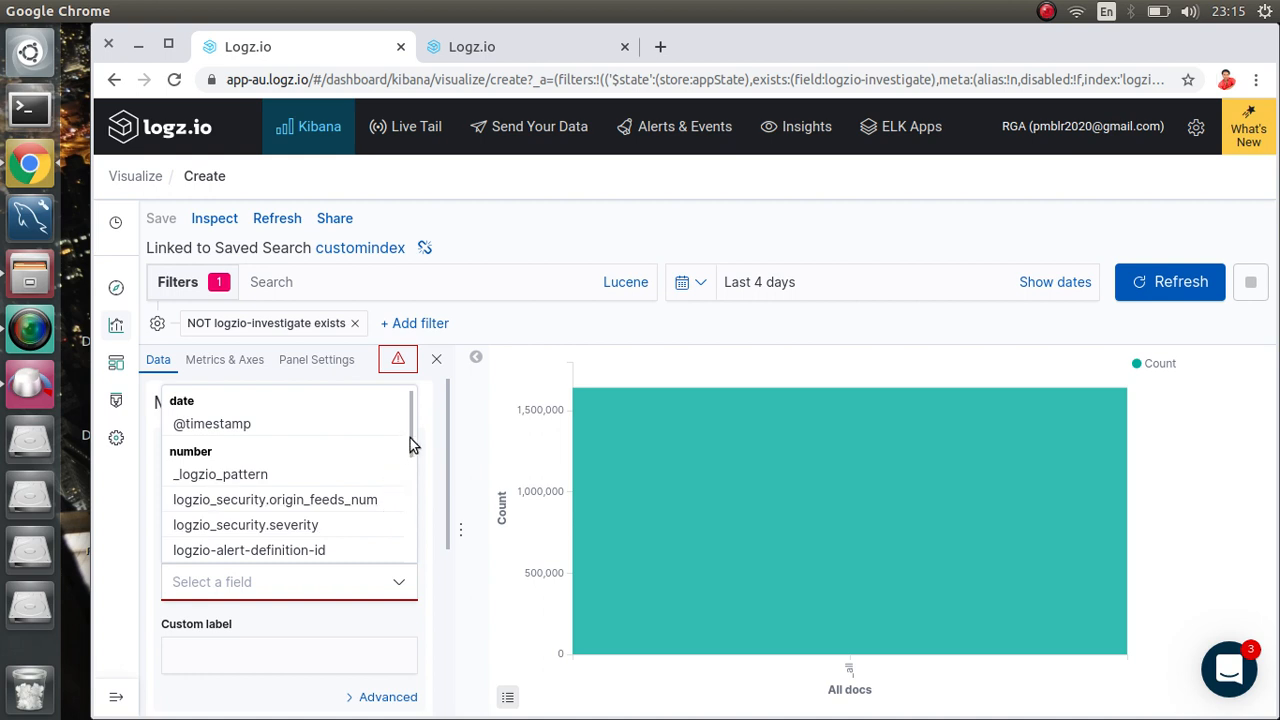
drag(410, 438, 405, 543)
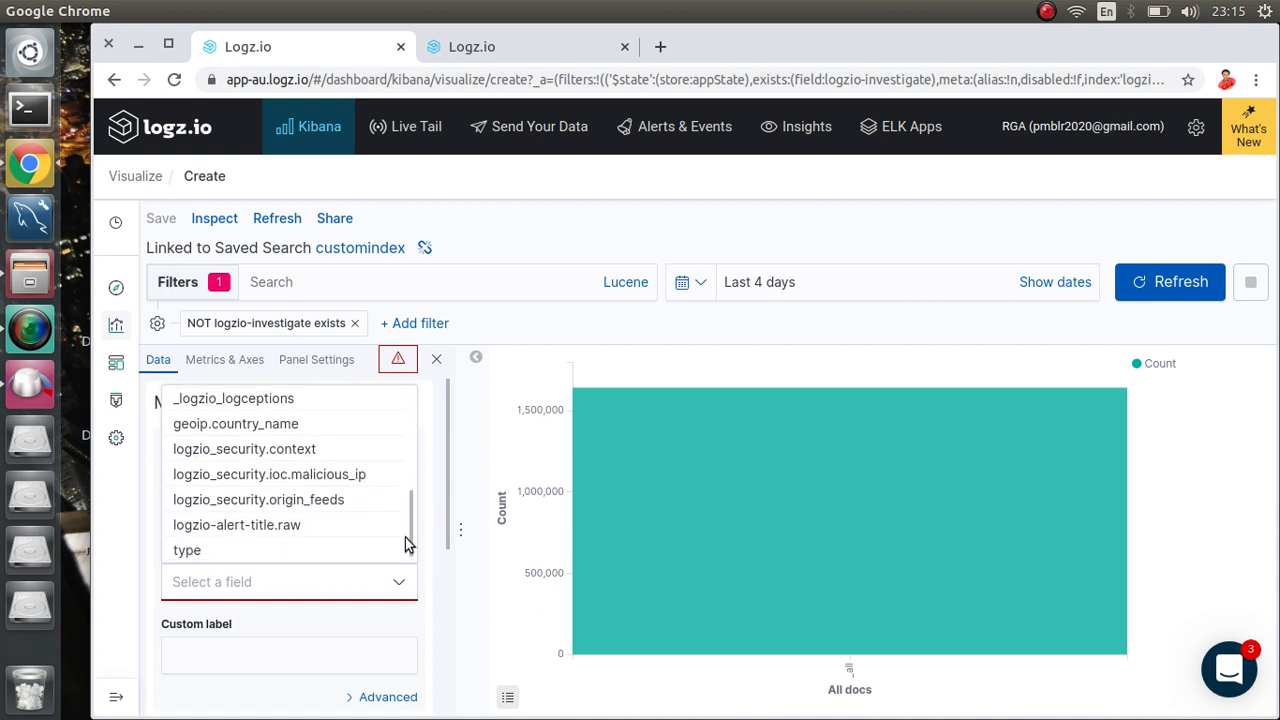
click(205, 550)
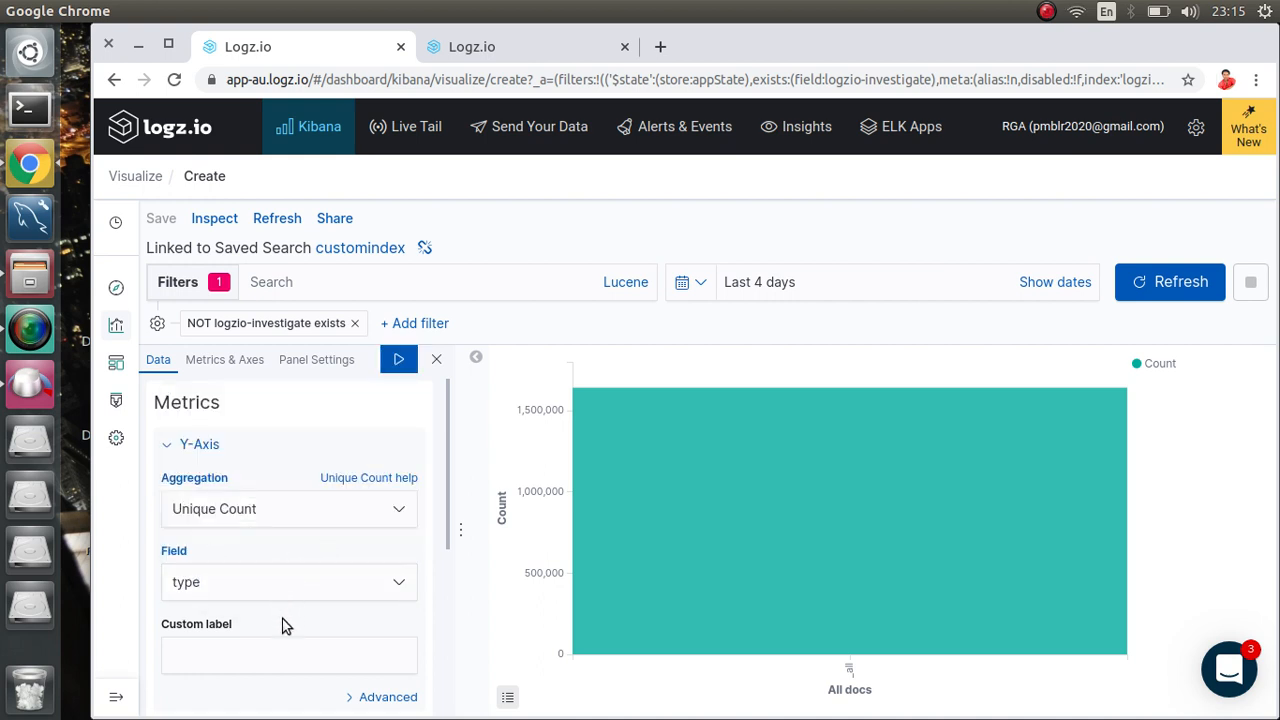
click(262, 652)
text(Number of request)
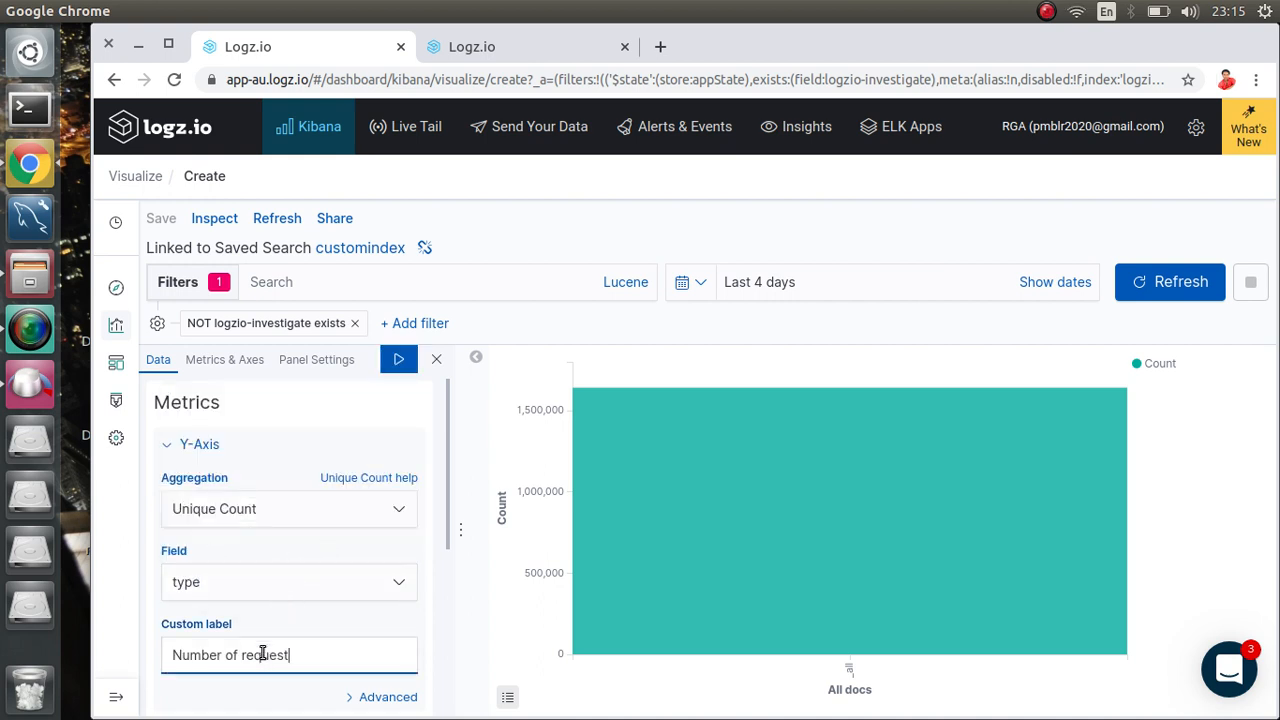
click(398, 358)
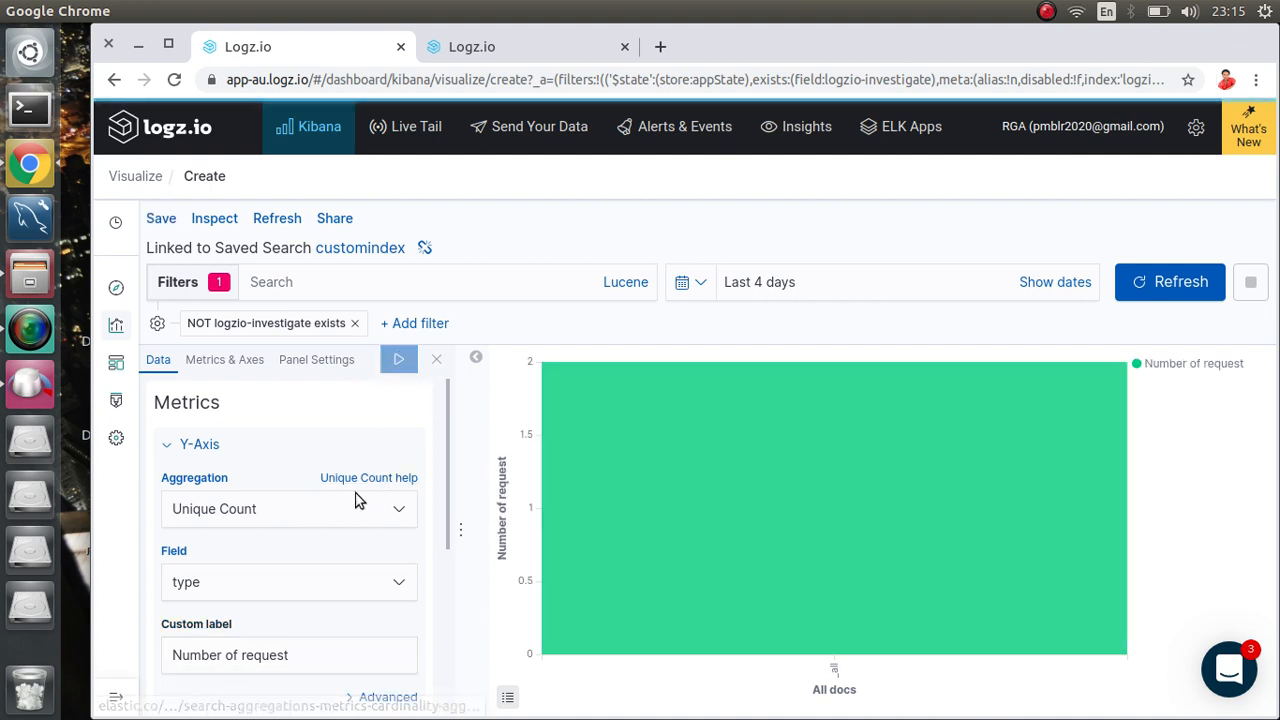
drag(446, 429, 454, 632)
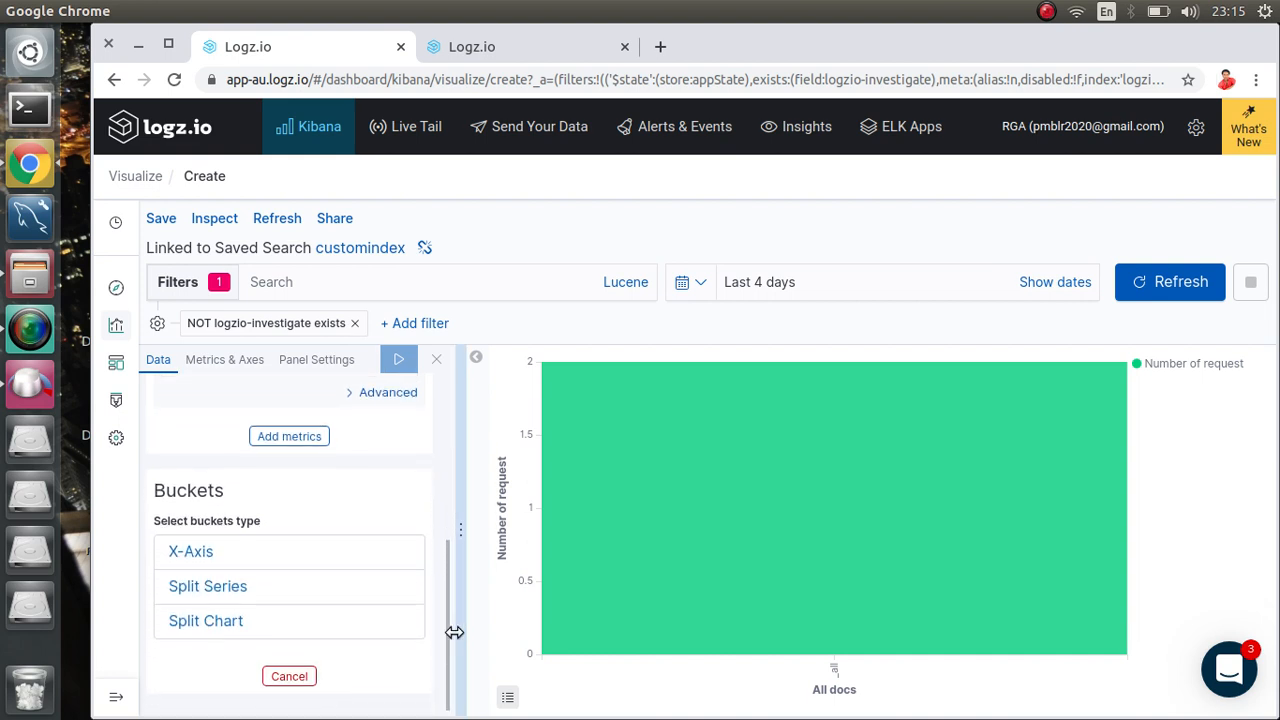
Step: Add an X-axis Terms split on logzio_security.severity and apply it
click(187, 553)
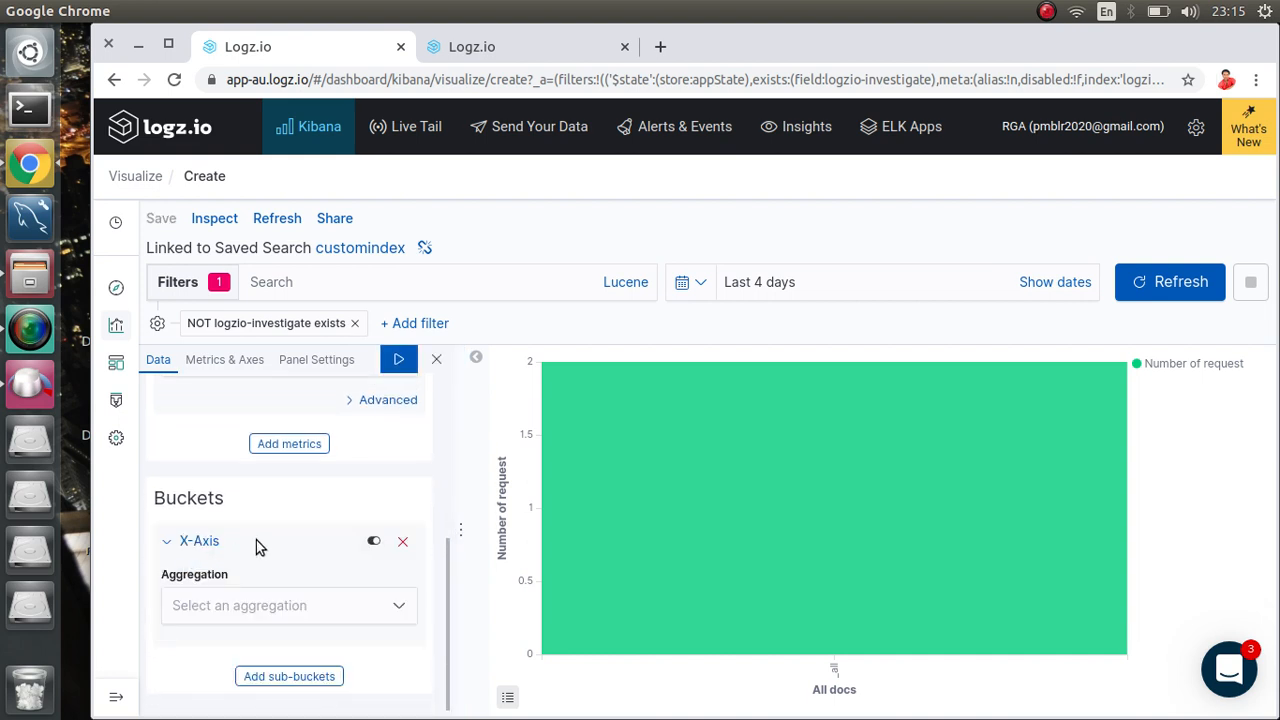
click(302, 605)
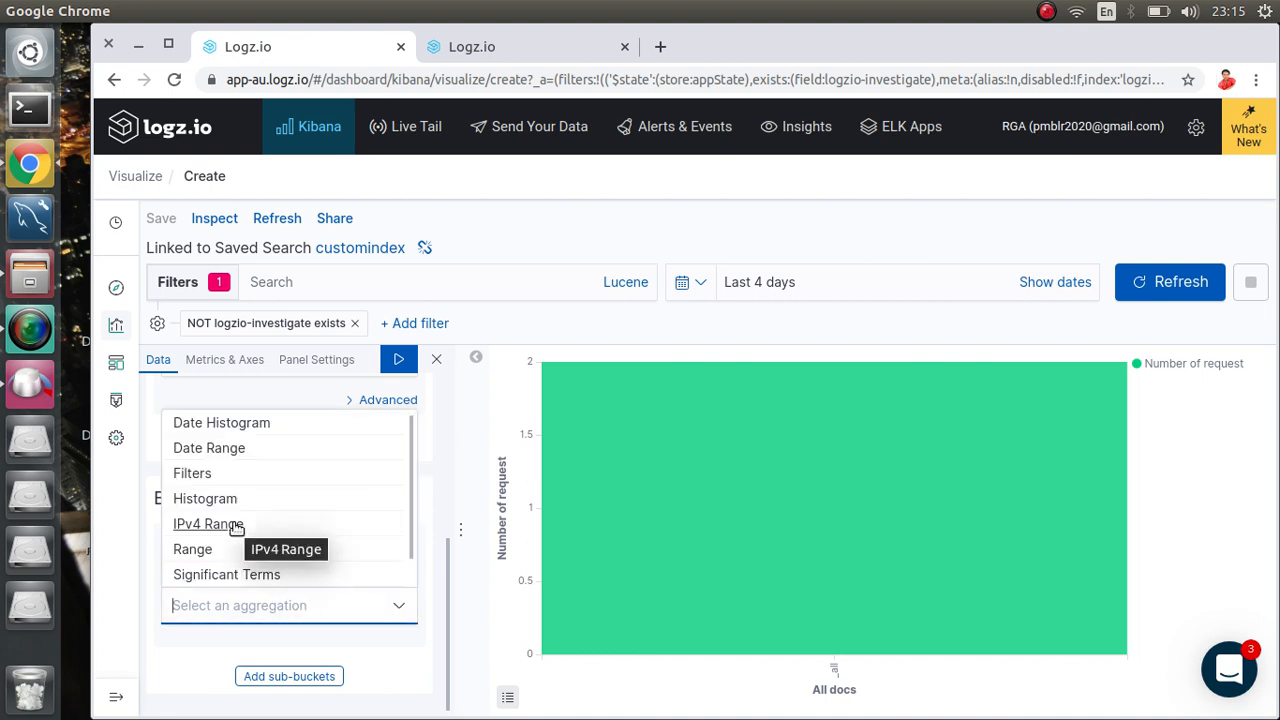
scroll(236, 527, down, 1)
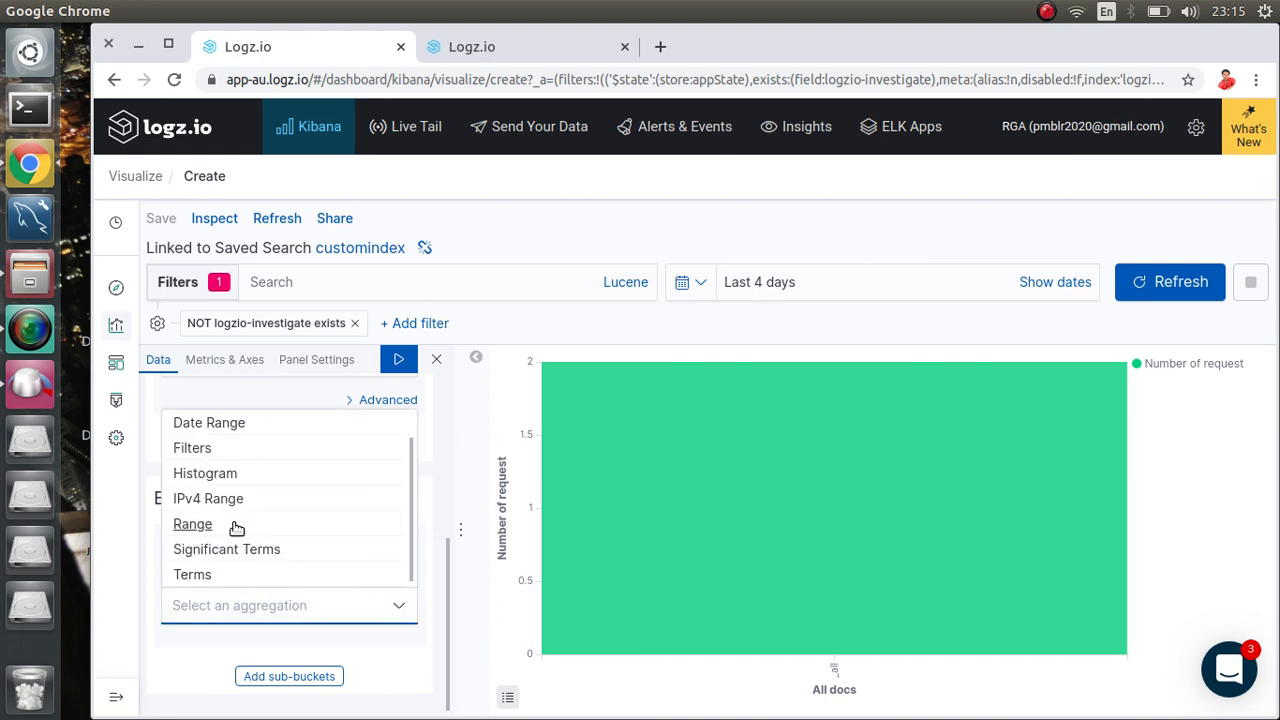
click(194, 575)
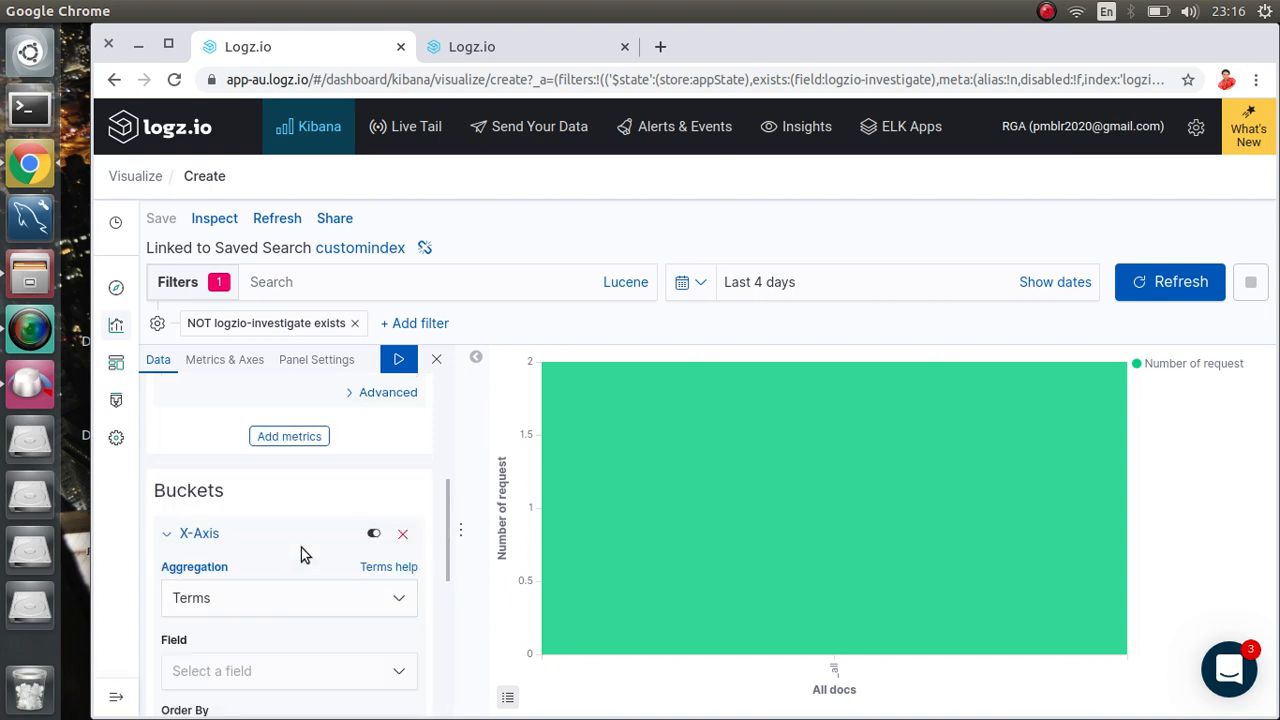
scroll(301, 547, down, 4)
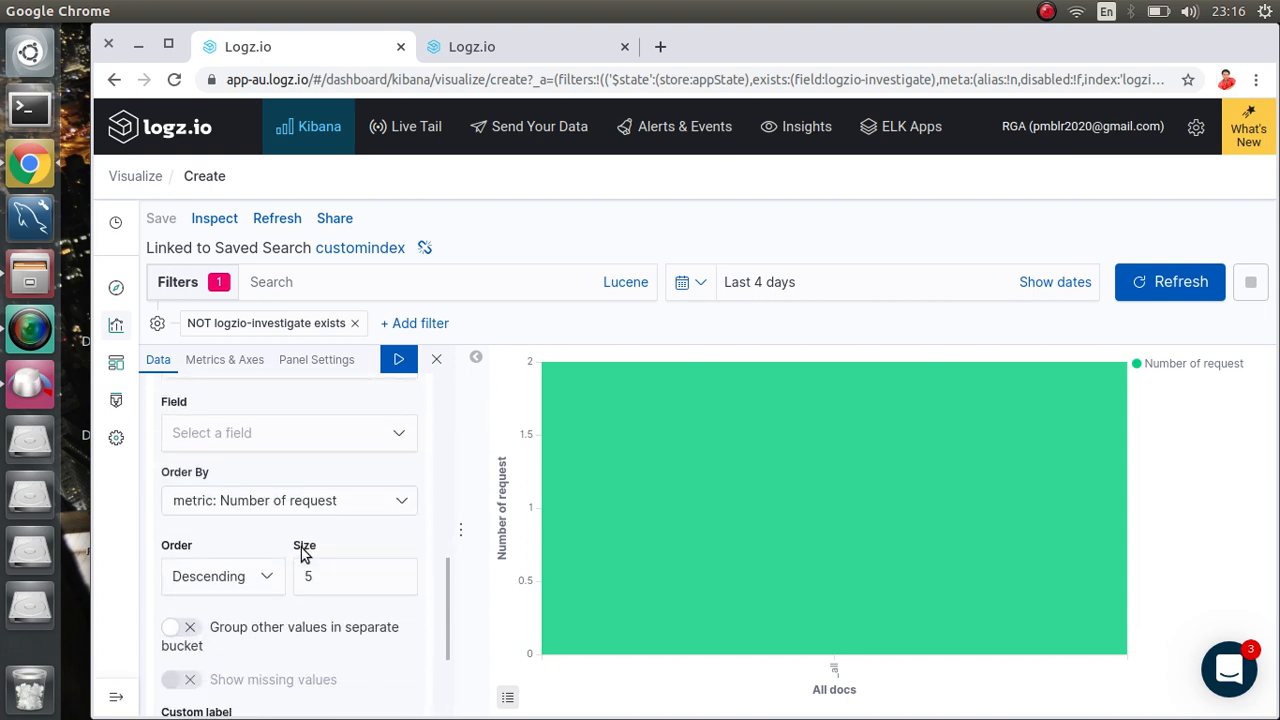
scroll(302, 552, up, 2)
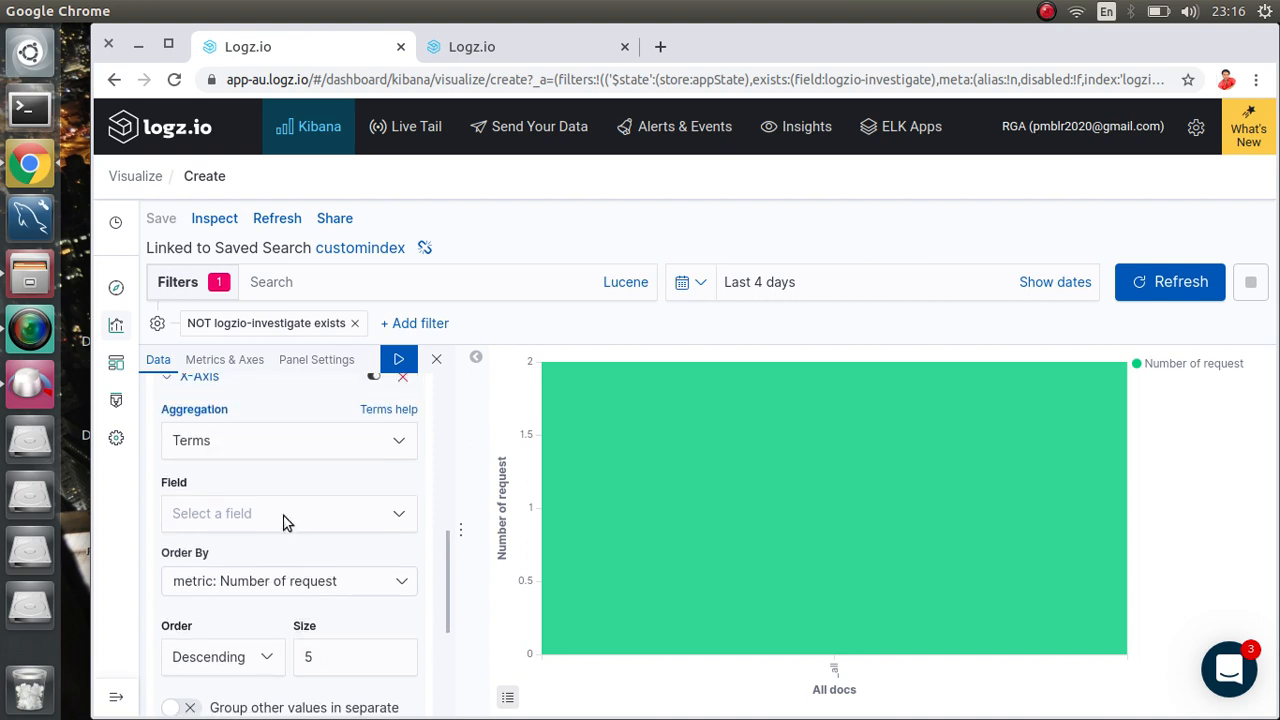
click(285, 517)
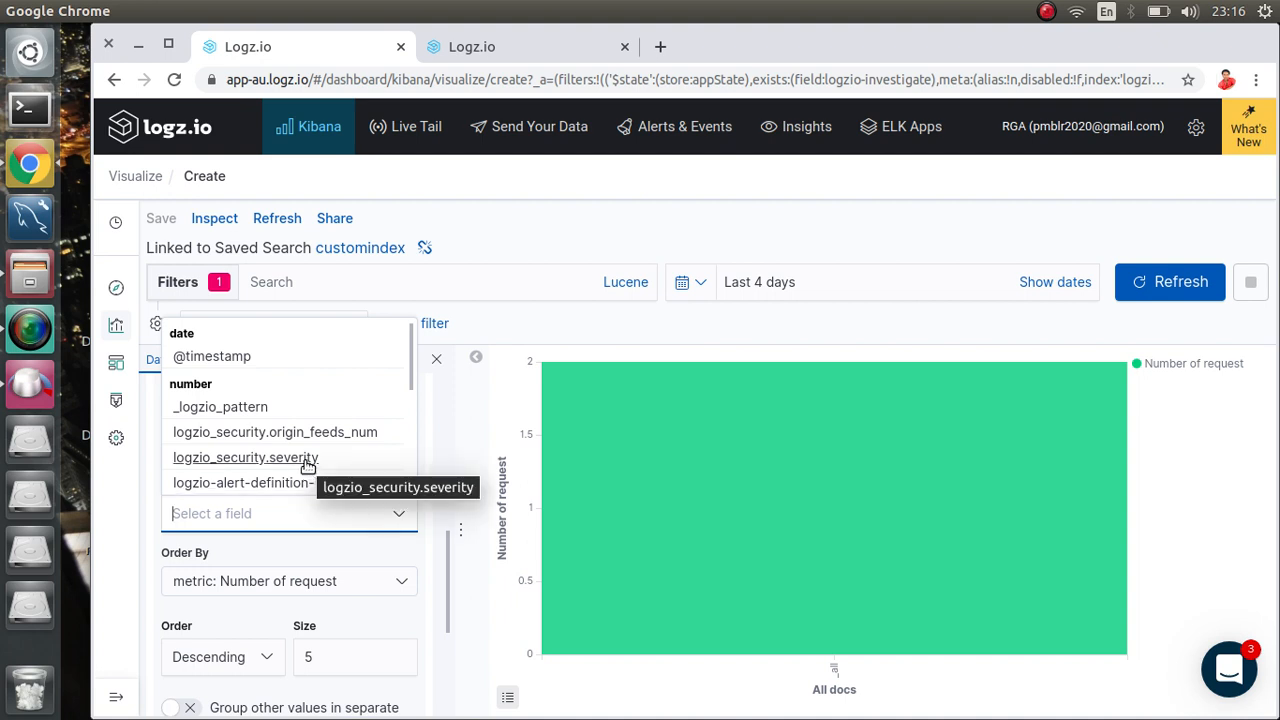
click(345, 459)
scroll(345, 516, down, 4)
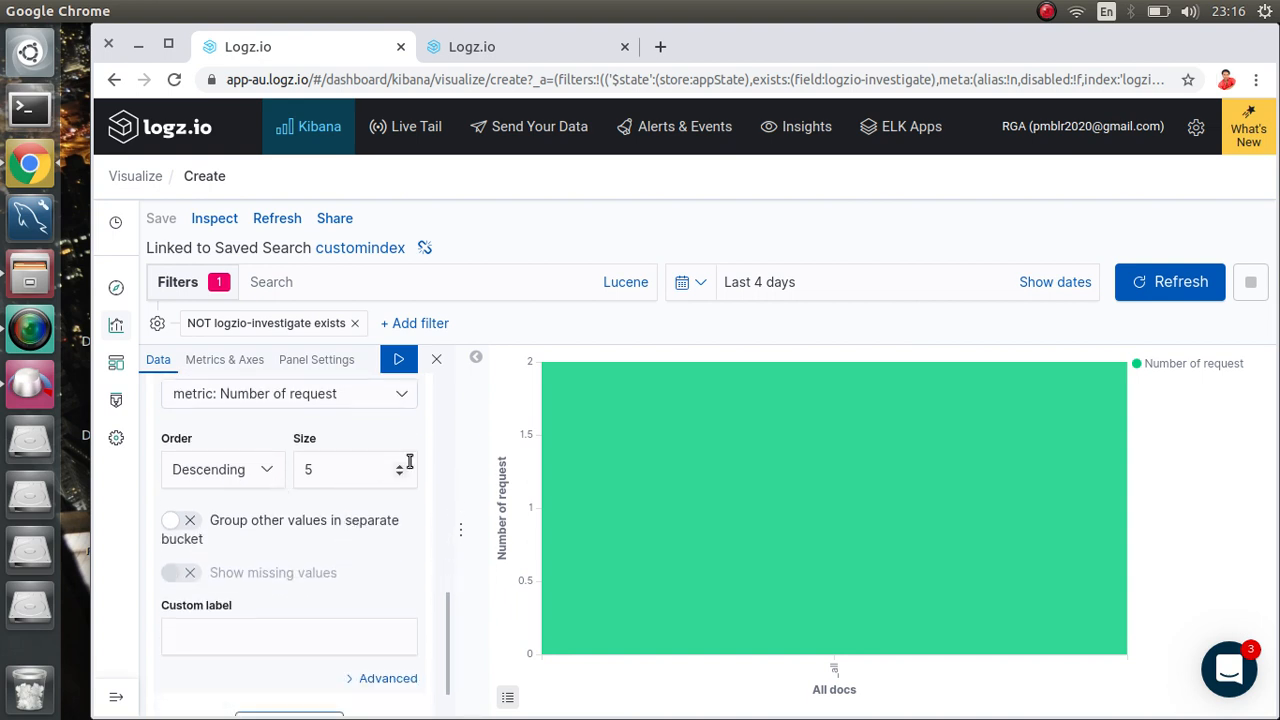
click(398, 358)
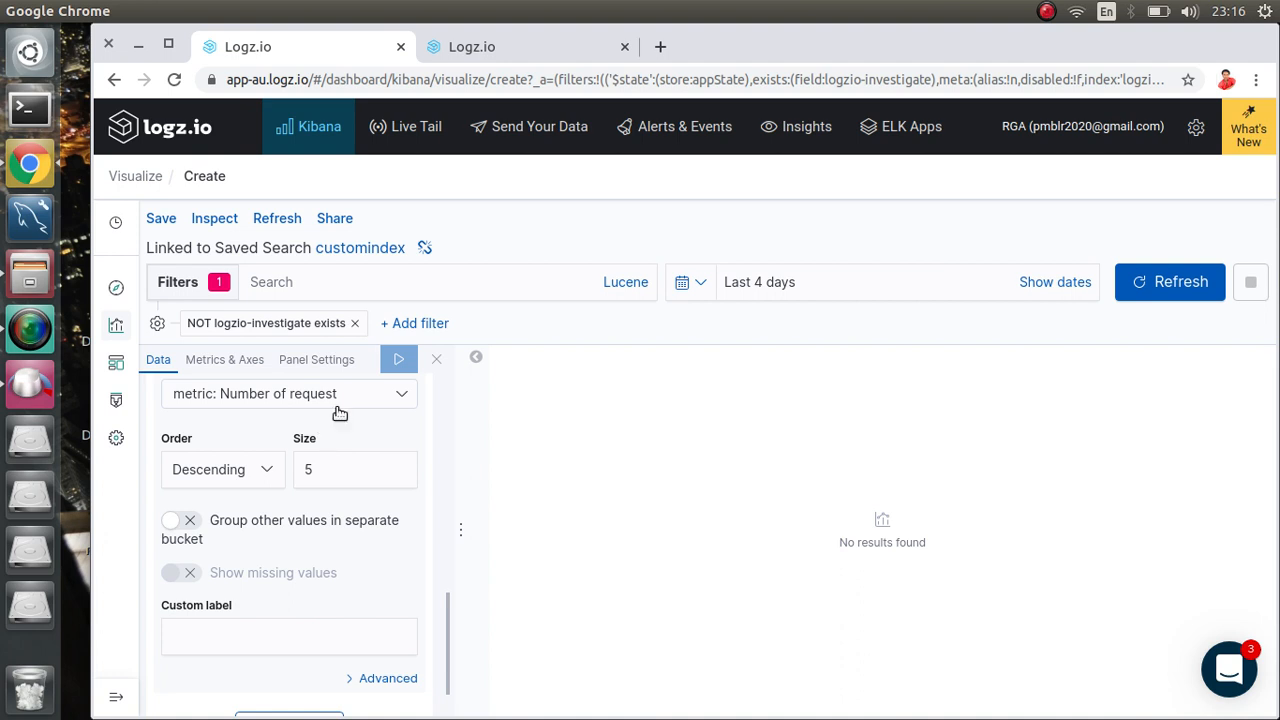
Step: Switch the Terms field to logzio-alert-definition-id and apply the change
scroll(296, 527, down, 1)
scroll(296, 527, up, 3)
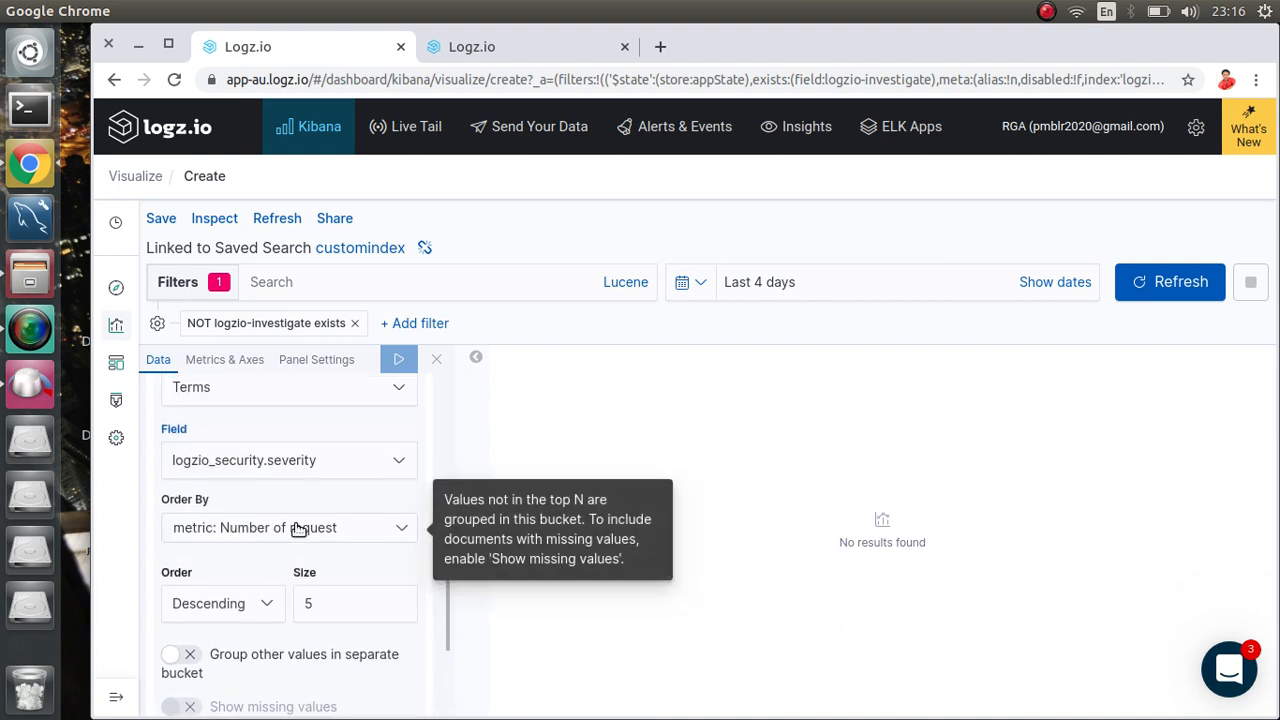
click(380, 468)
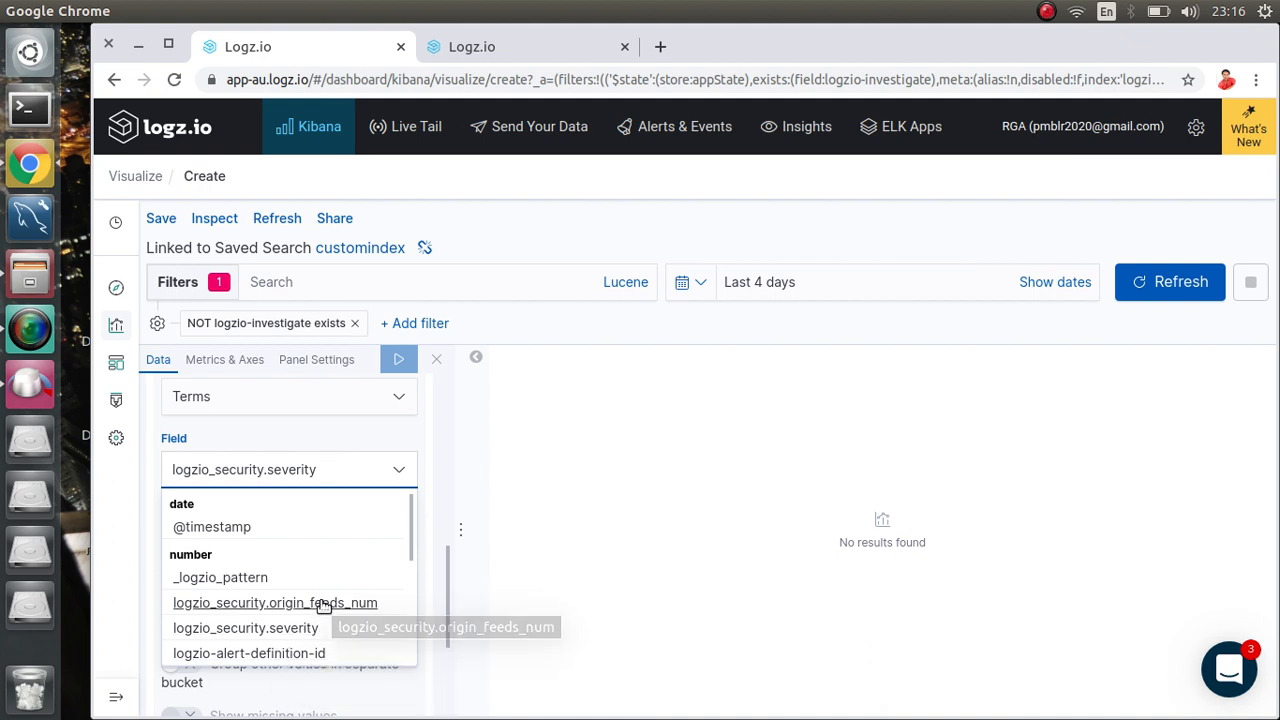
click(286, 654)
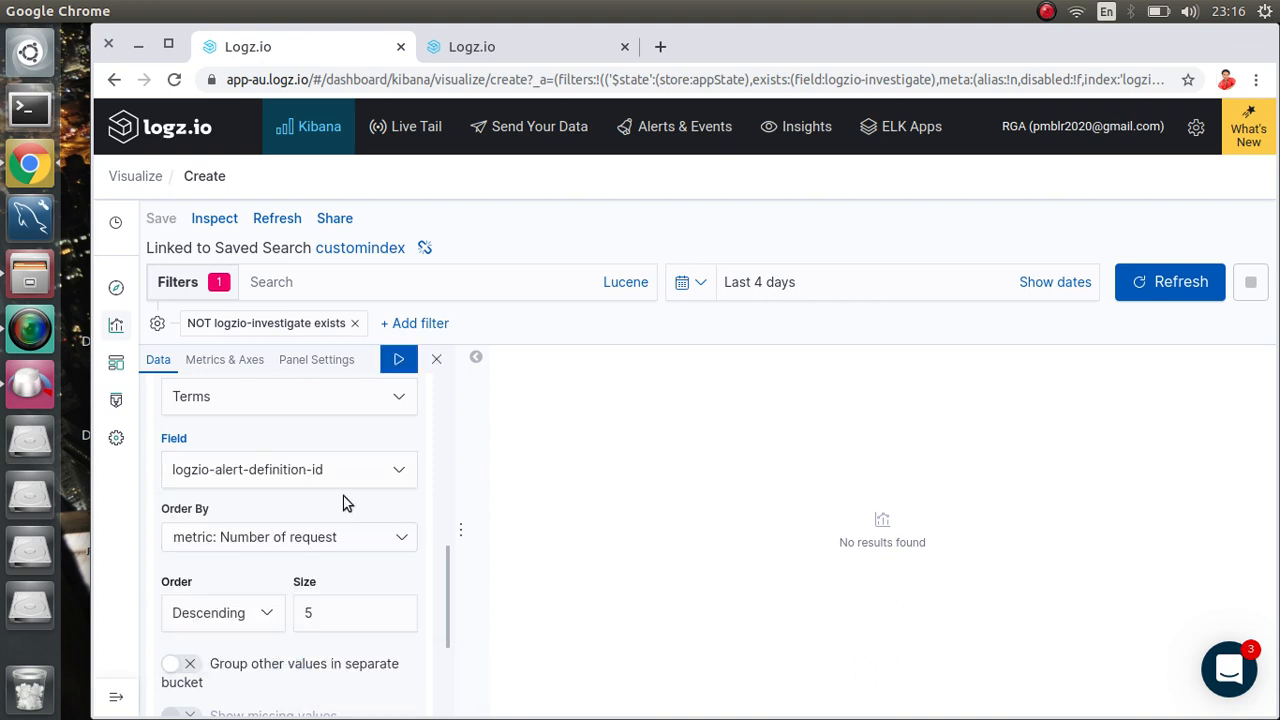
click(398, 359)
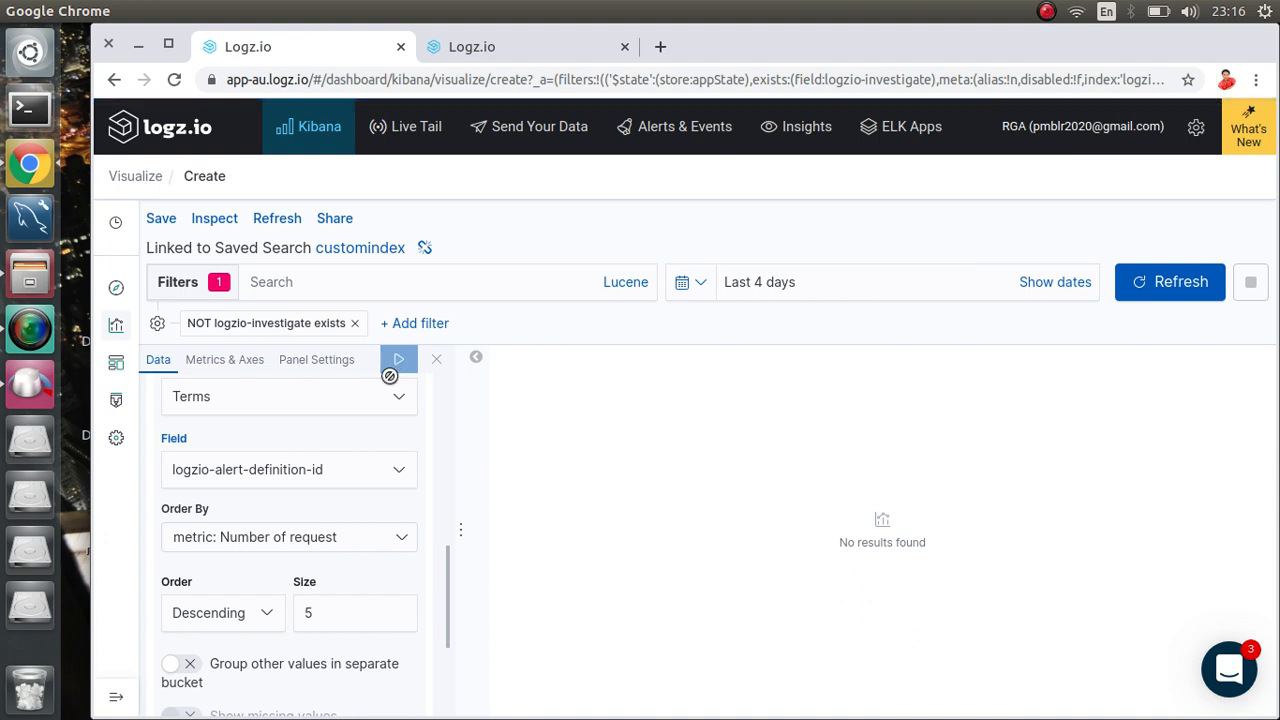
scroll(303, 506, up, 5)
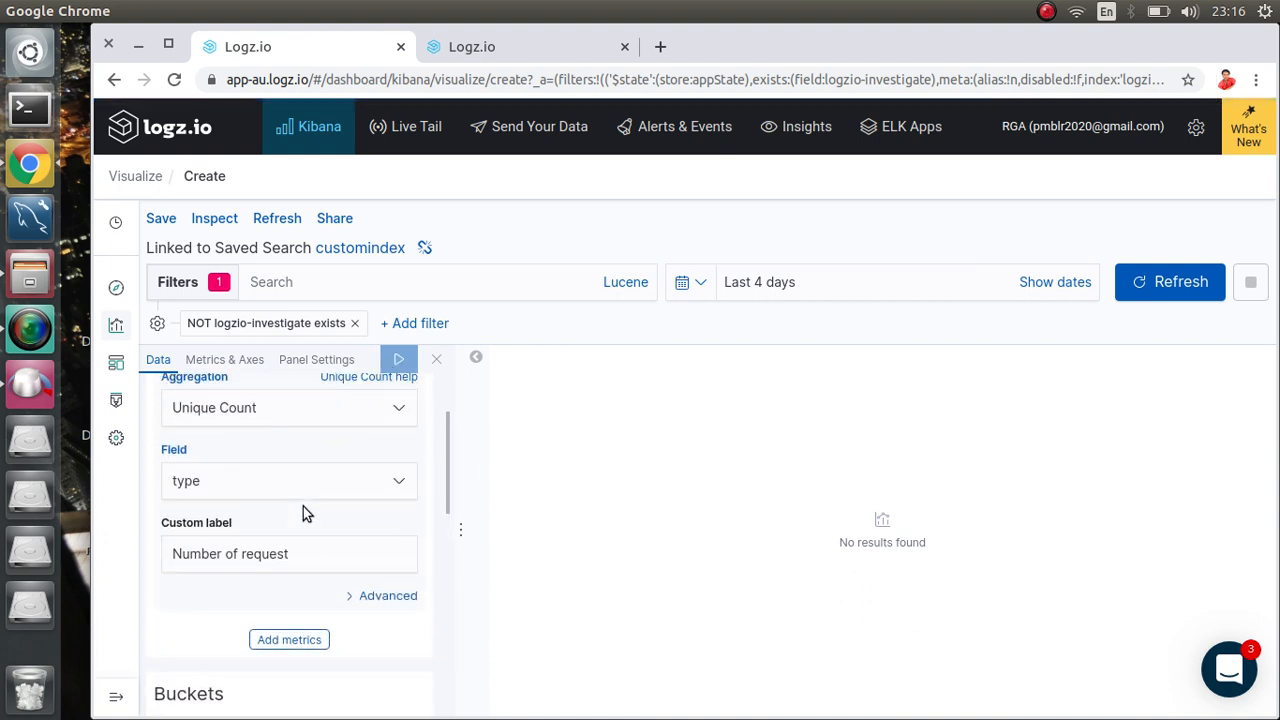
scroll(303, 506, up, 2)
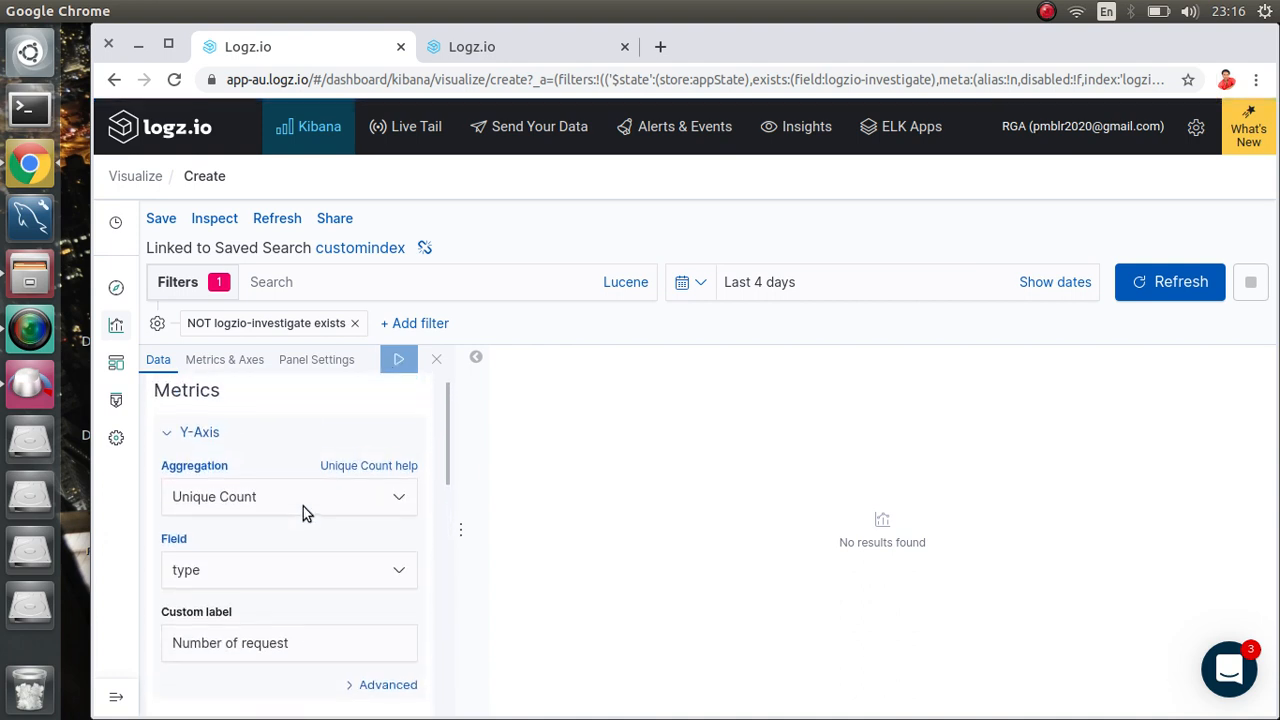
Step: Switch the Y-axis metric from Unique Count of type to plain Count, clear its custom label, and apply
click(357, 497)
click(192, 580)
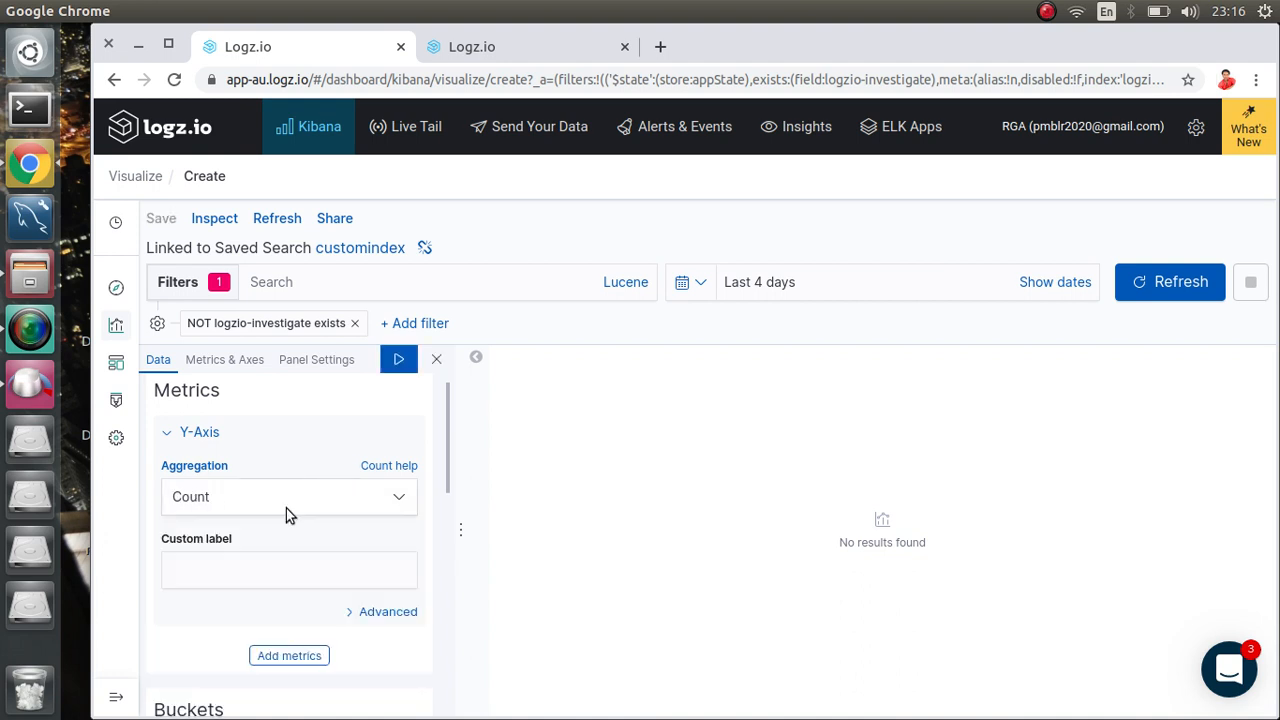
click(306, 576)
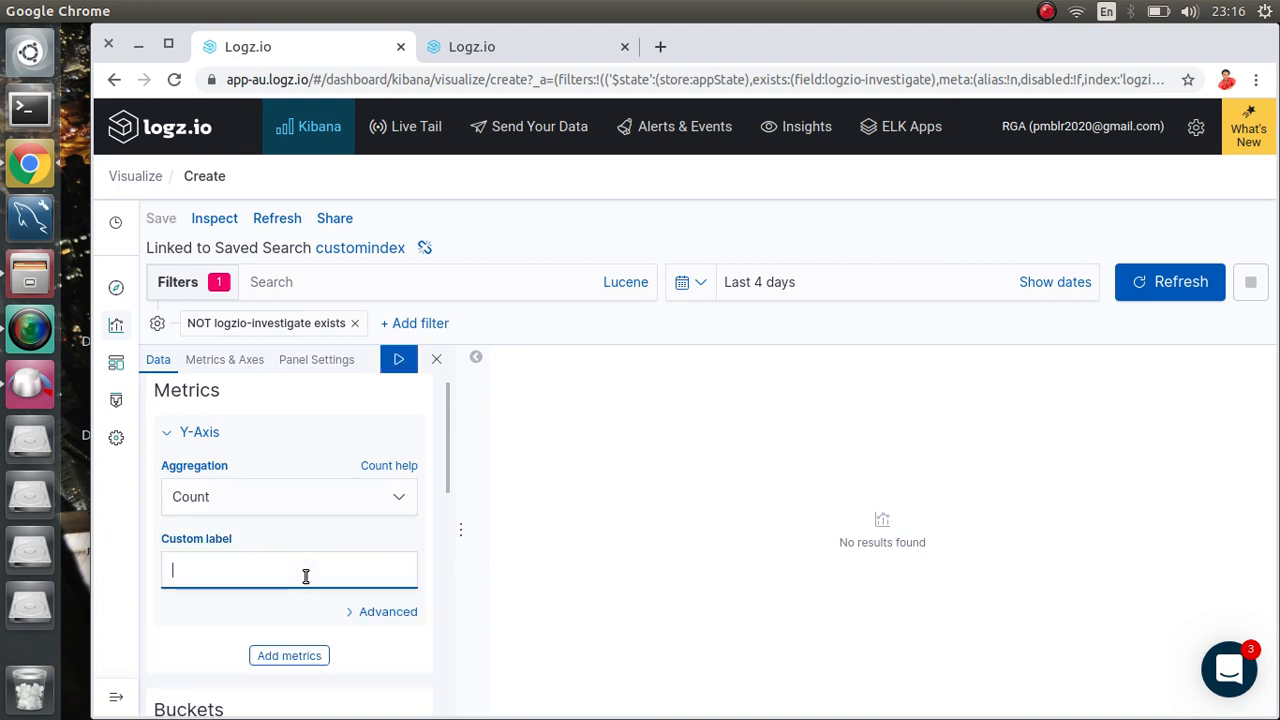
click(400, 360)
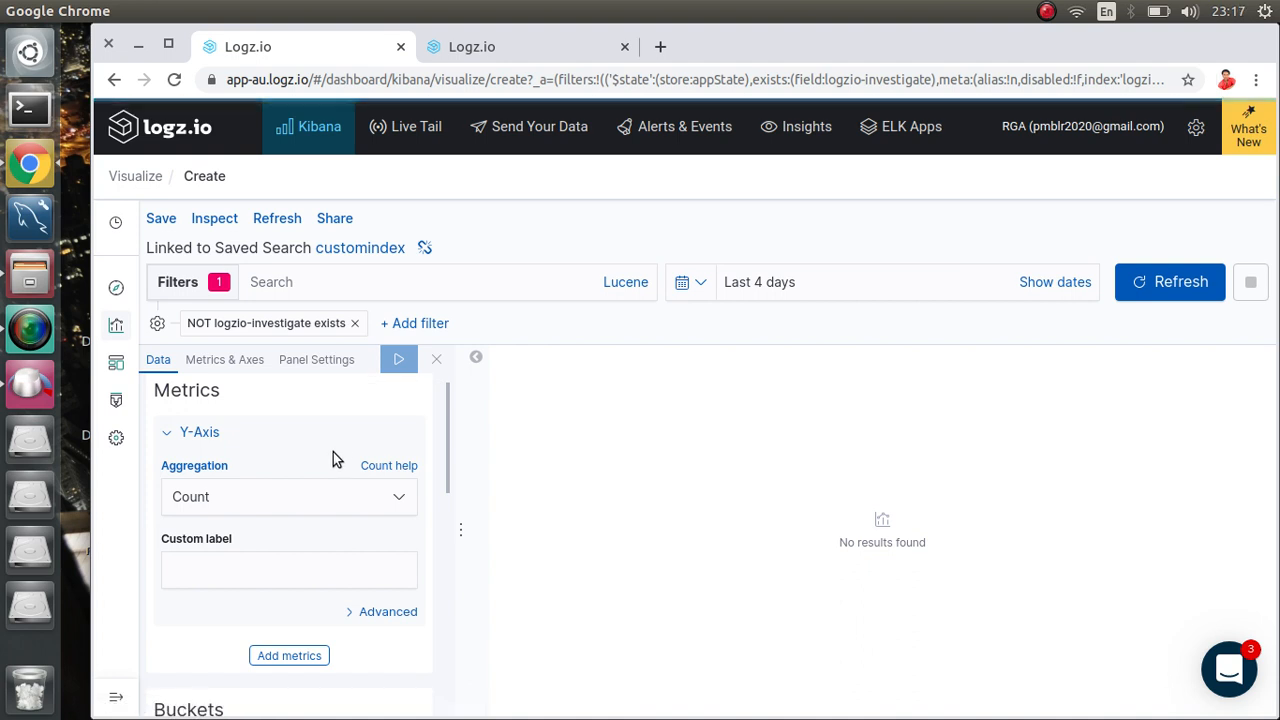
scroll(333, 452, down, 10)
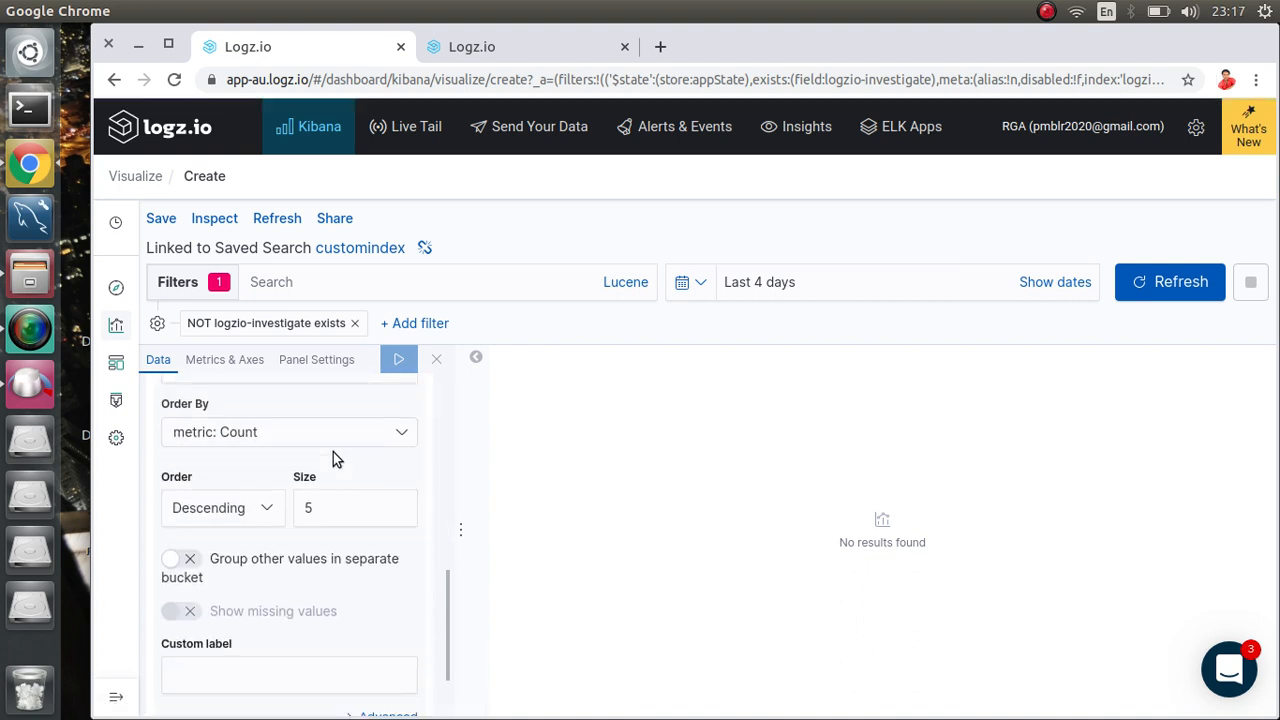
scroll(333, 452, up, 2)
scroll(333, 452, down, 2)
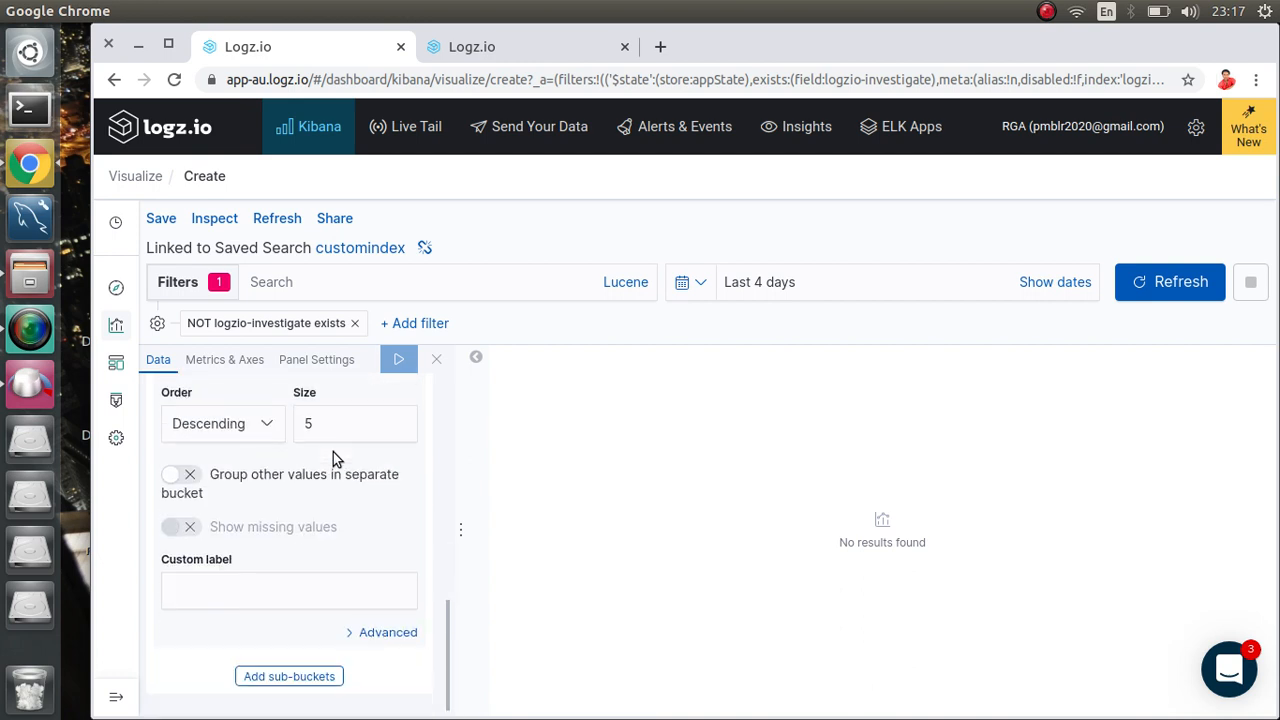
scroll(333, 452, up, 4)
scroll(333, 452, up, 1)
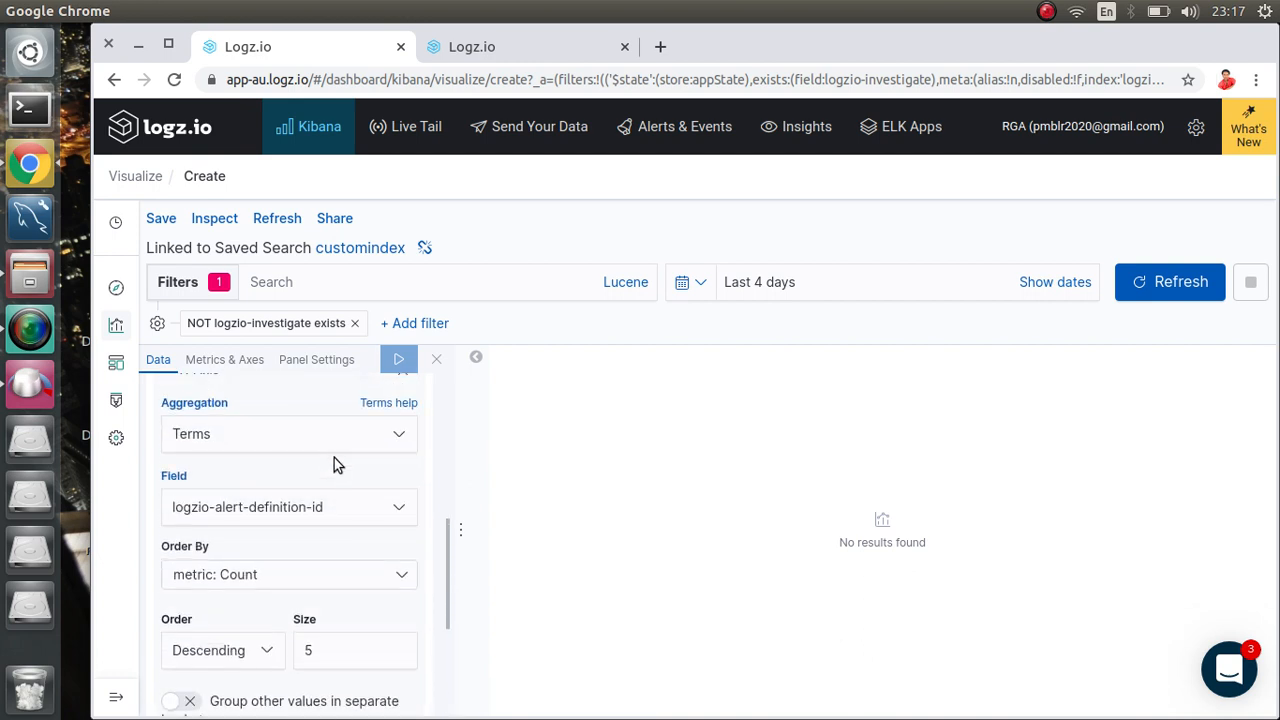
click(380, 514)
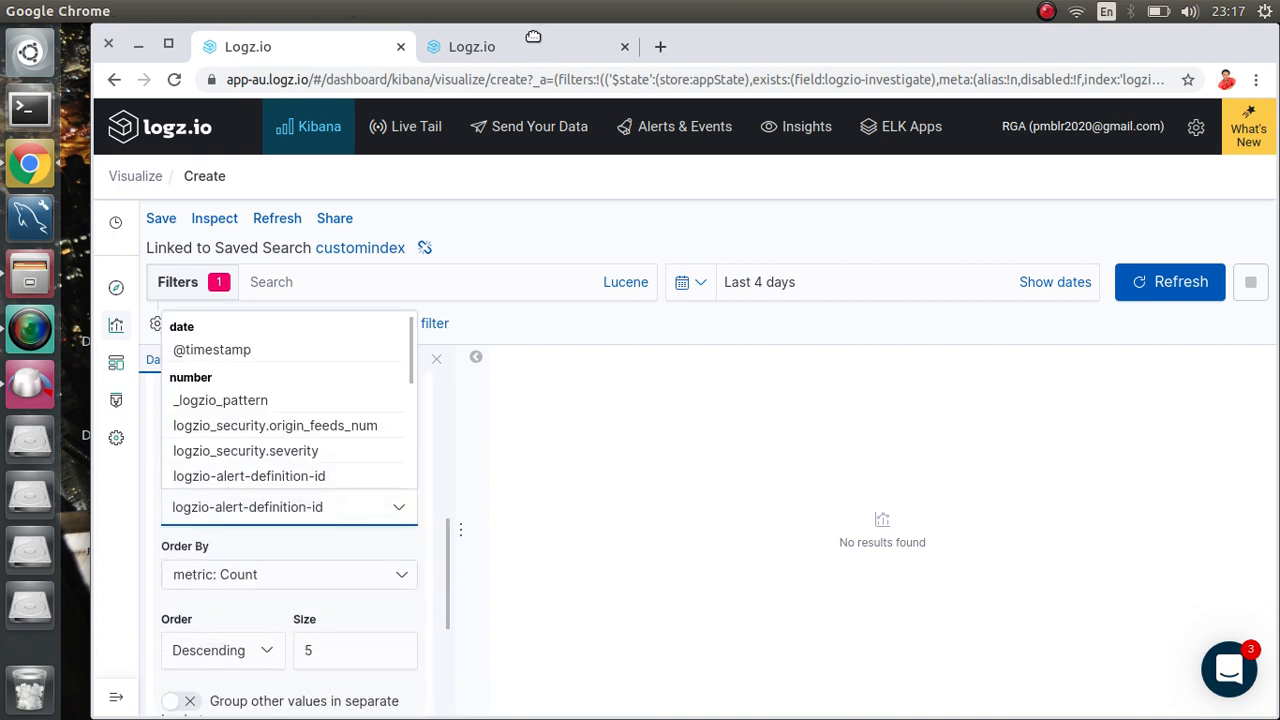
Step: Look over the customindex data in Discover, then return to the visualization
click(474, 50)
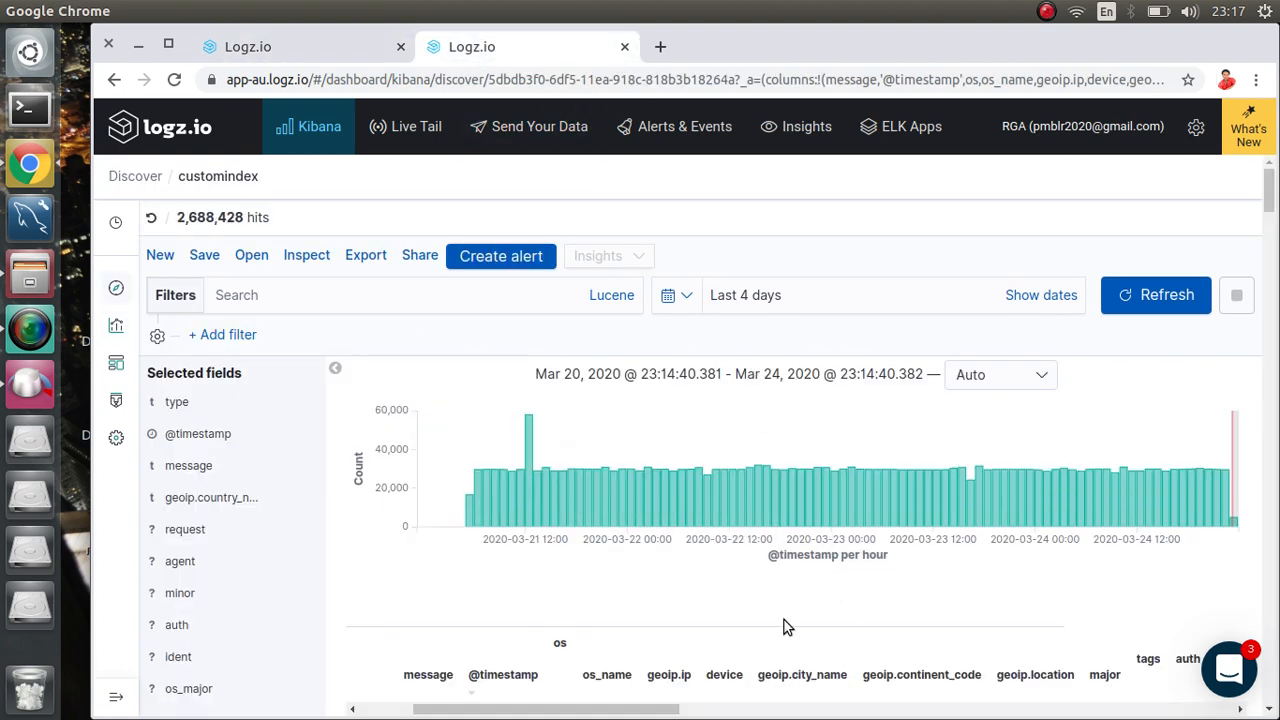
drag(1268, 188, 1272, 225)
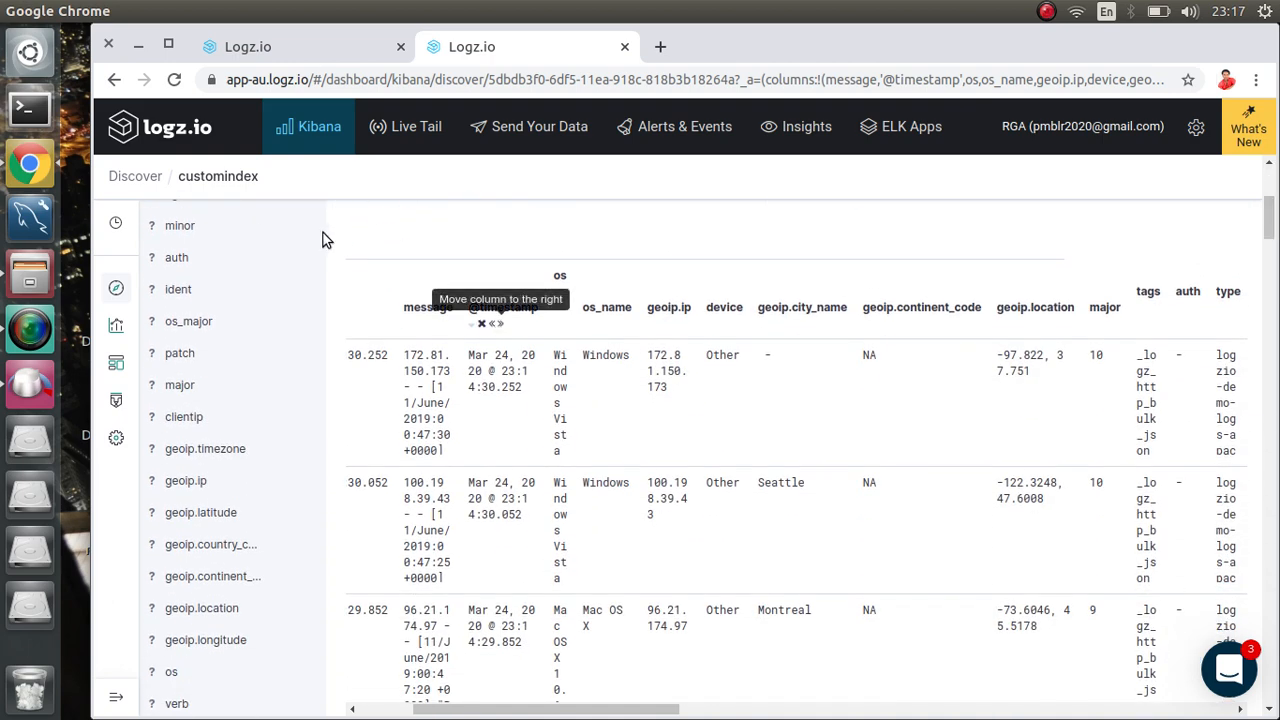
click(337, 57)
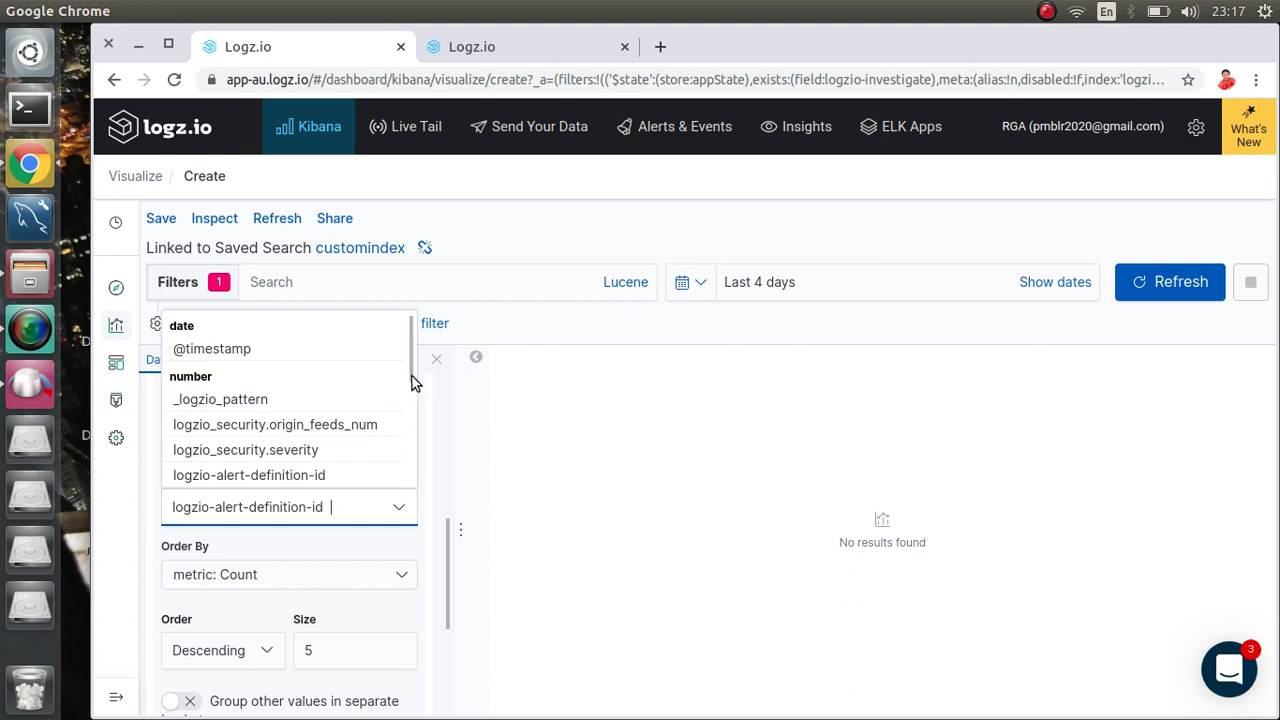
Step: Try splitting the terms bucket by _logzio_logceptions and apply it
drag(408, 379, 407, 453)
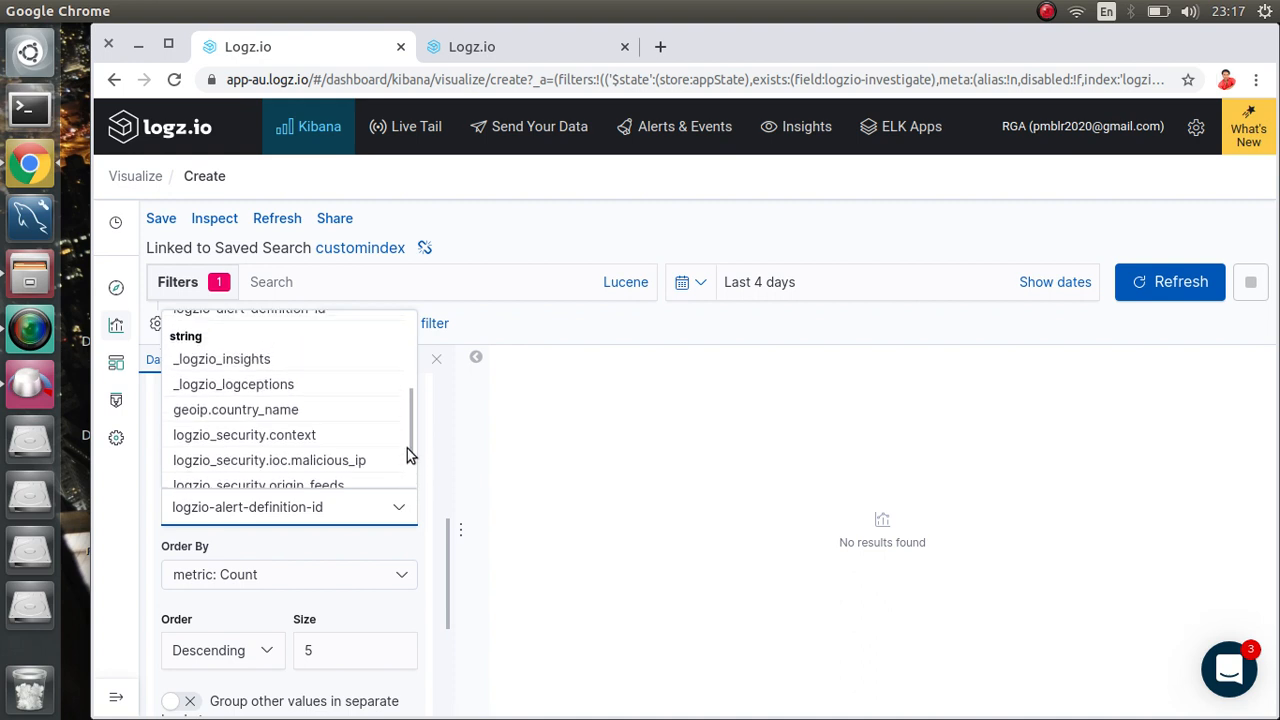
click(275, 388)
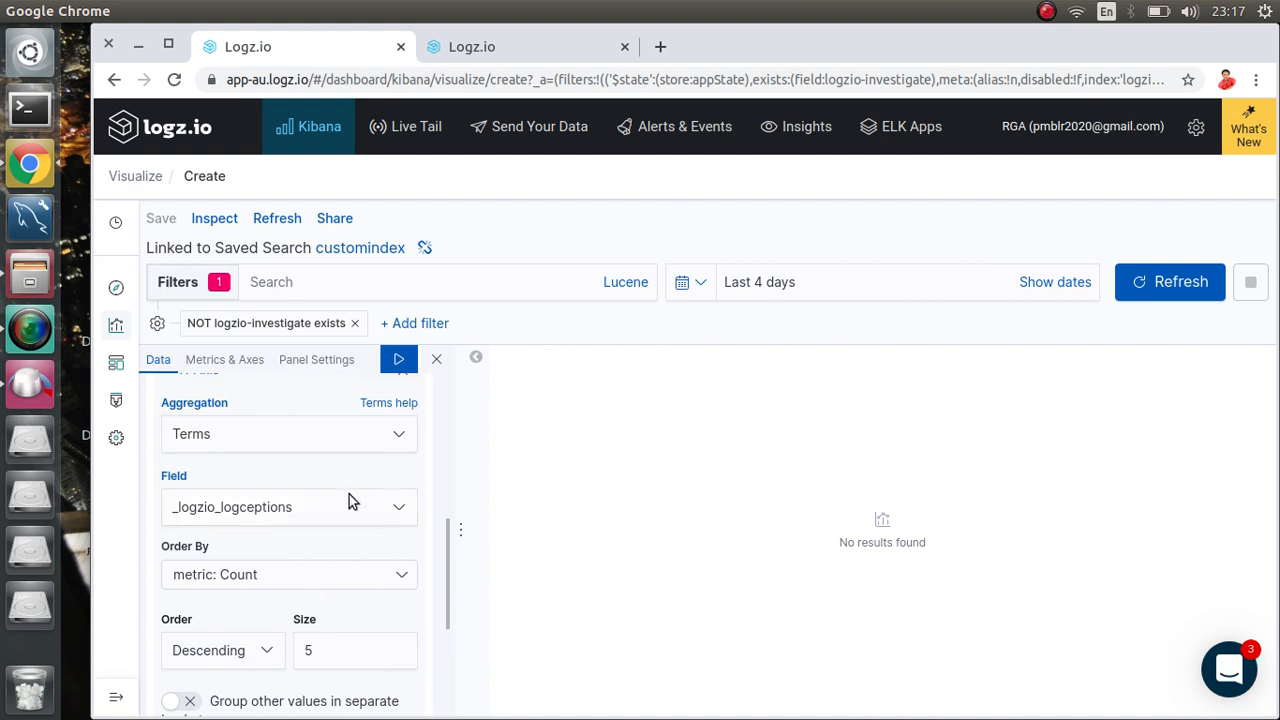
click(398, 362)
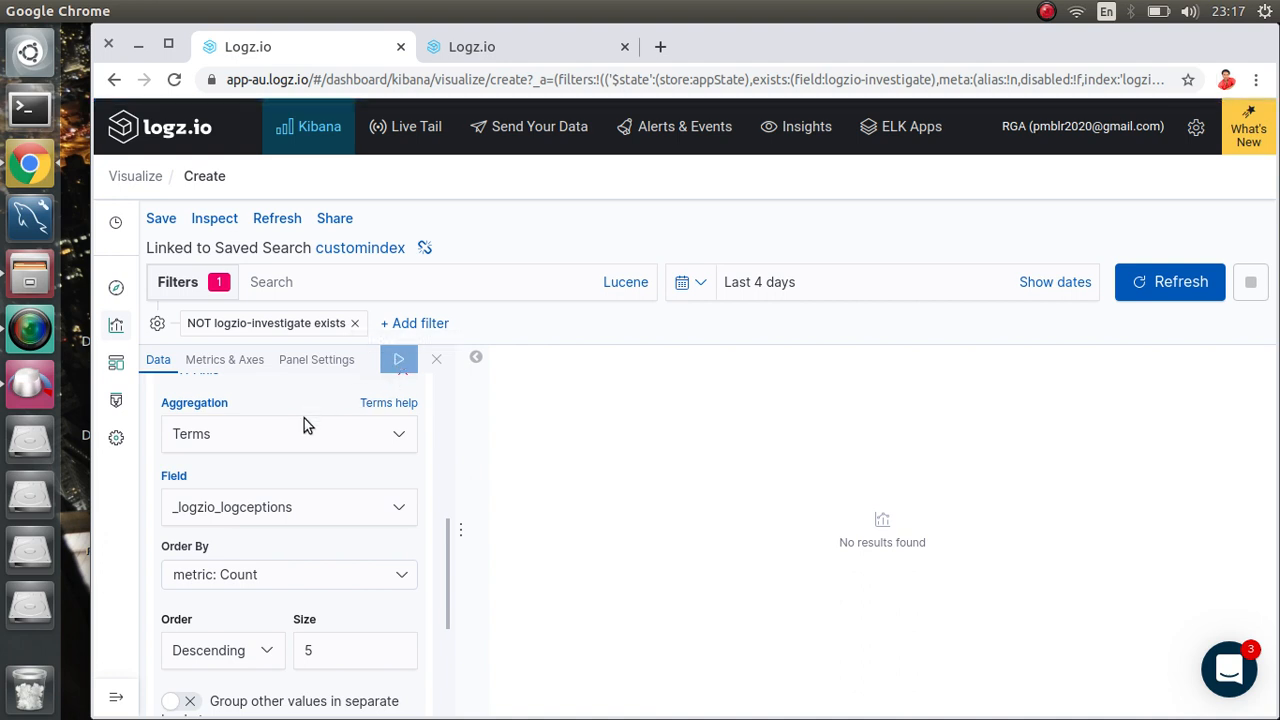
Step: Keep the Terms aggregation and change its split field to geoip.country_name
click(376, 442)
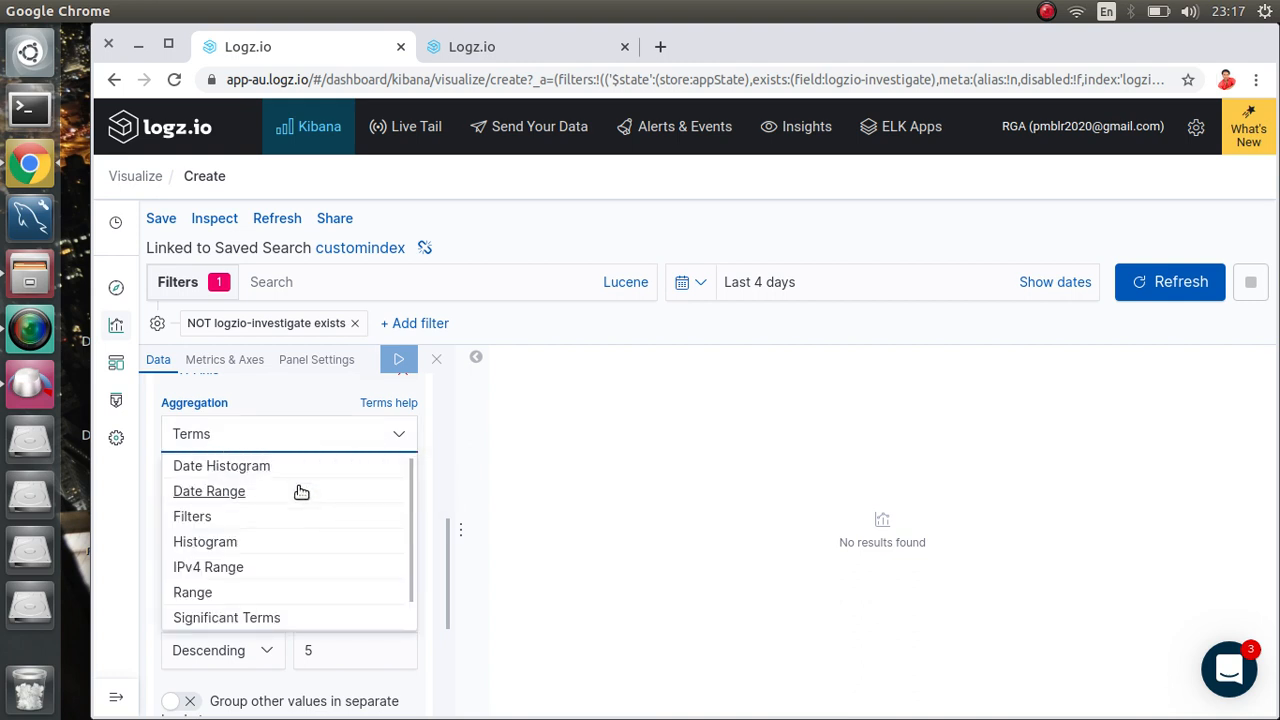
click(309, 408)
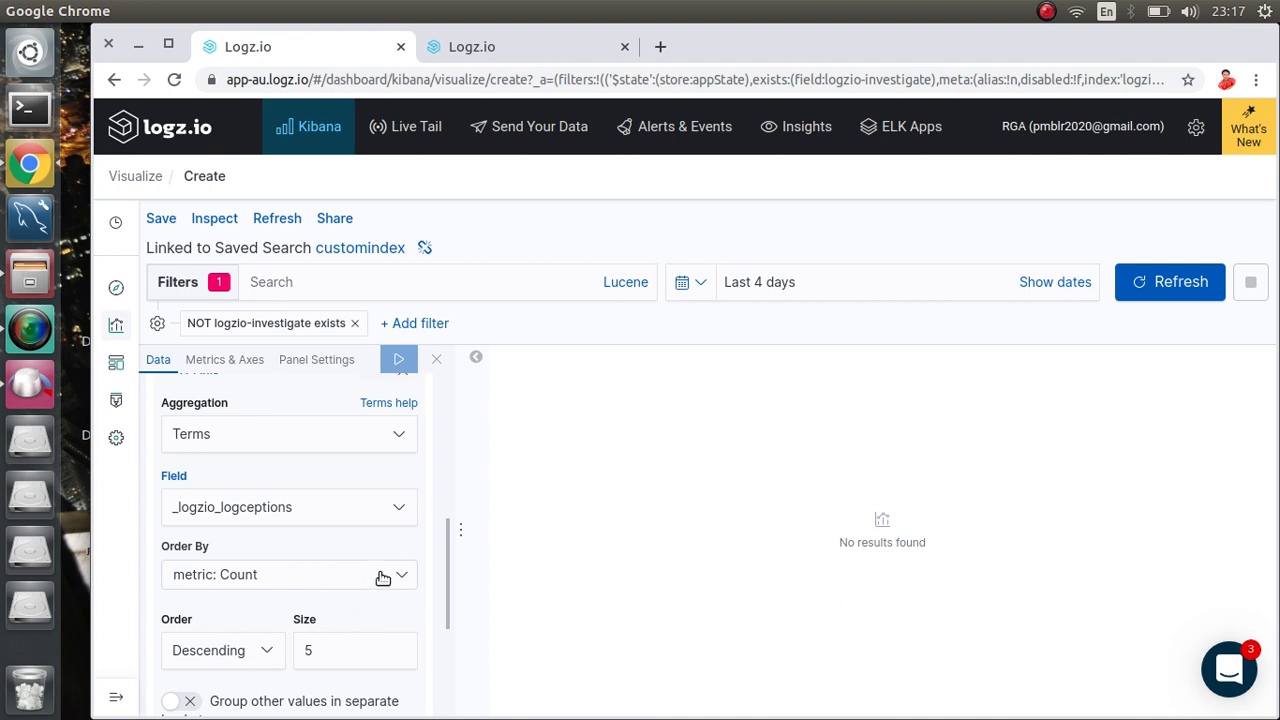
click(397, 512)
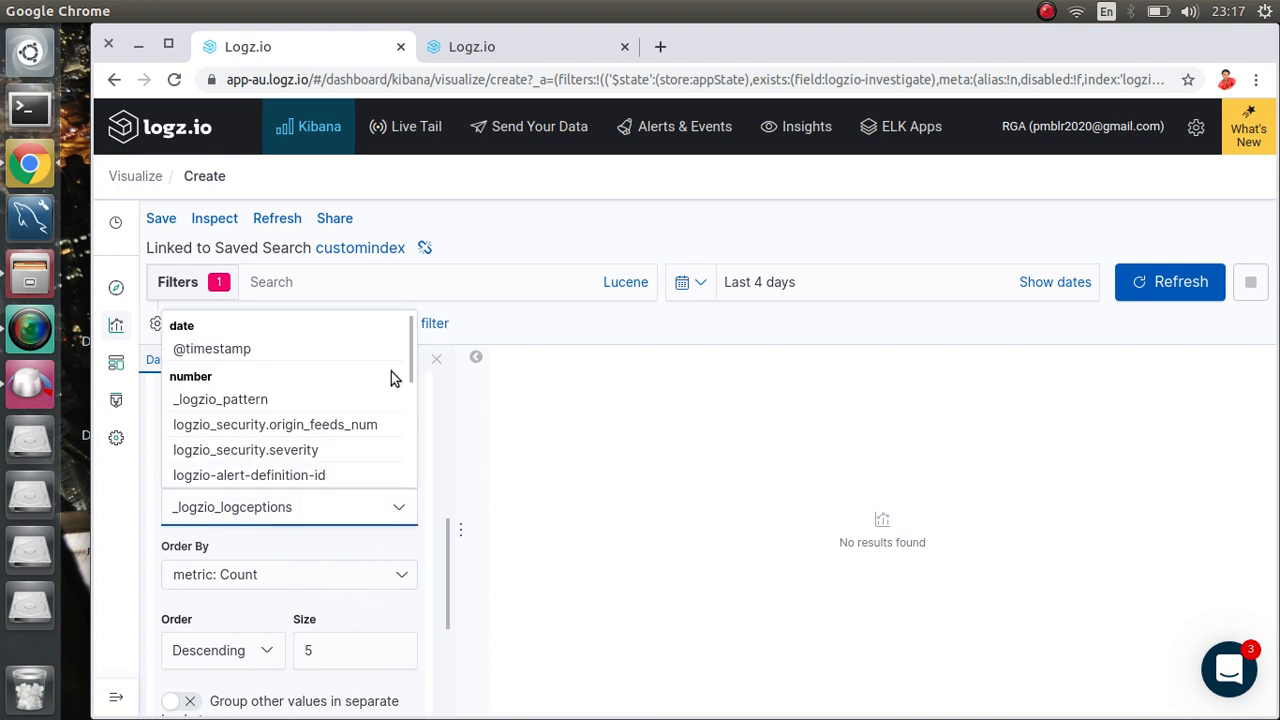
drag(408, 374, 408, 463)
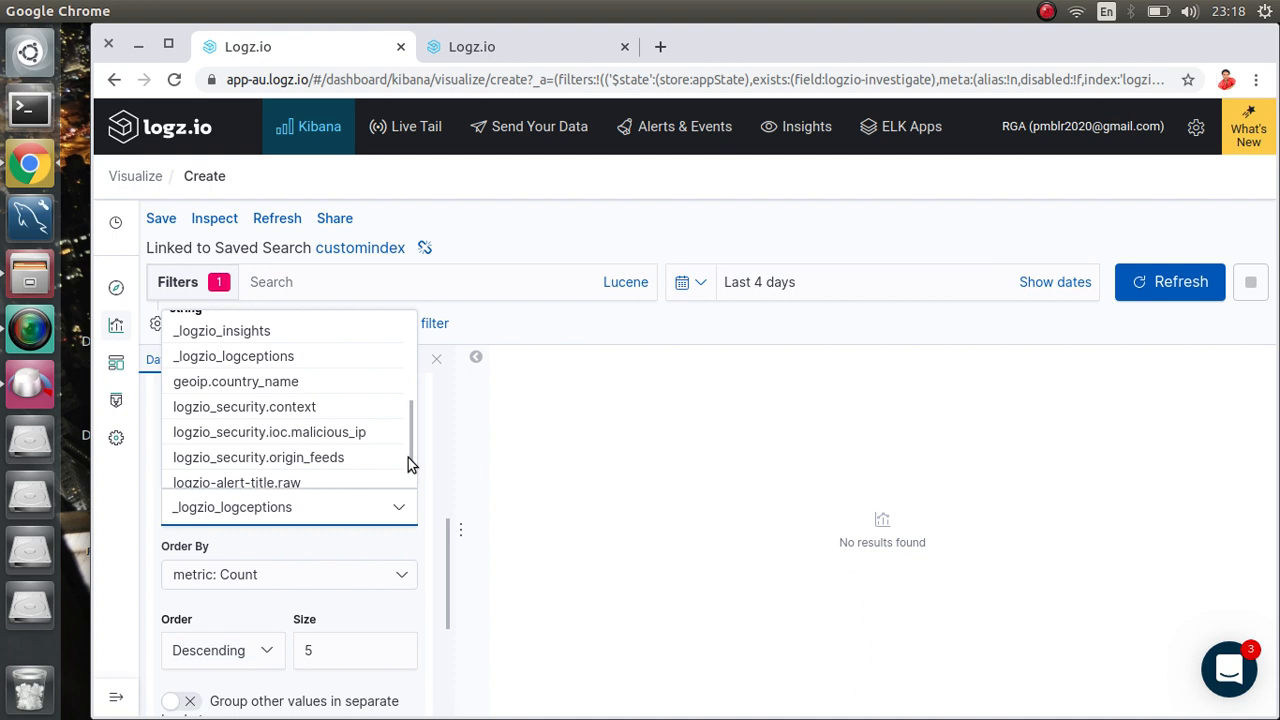
click(271, 383)
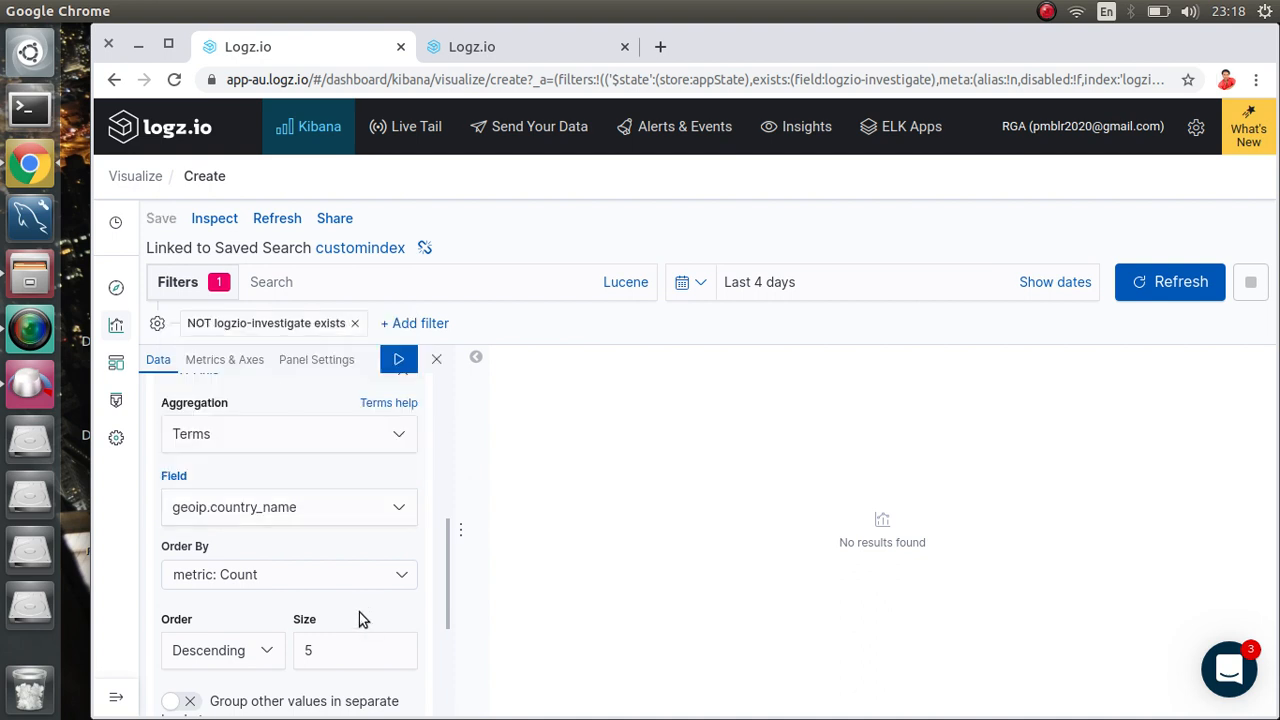
Step: Apply the geoip.country_name split and remove the NOT logzio-investigate exists filter
click(398, 359)
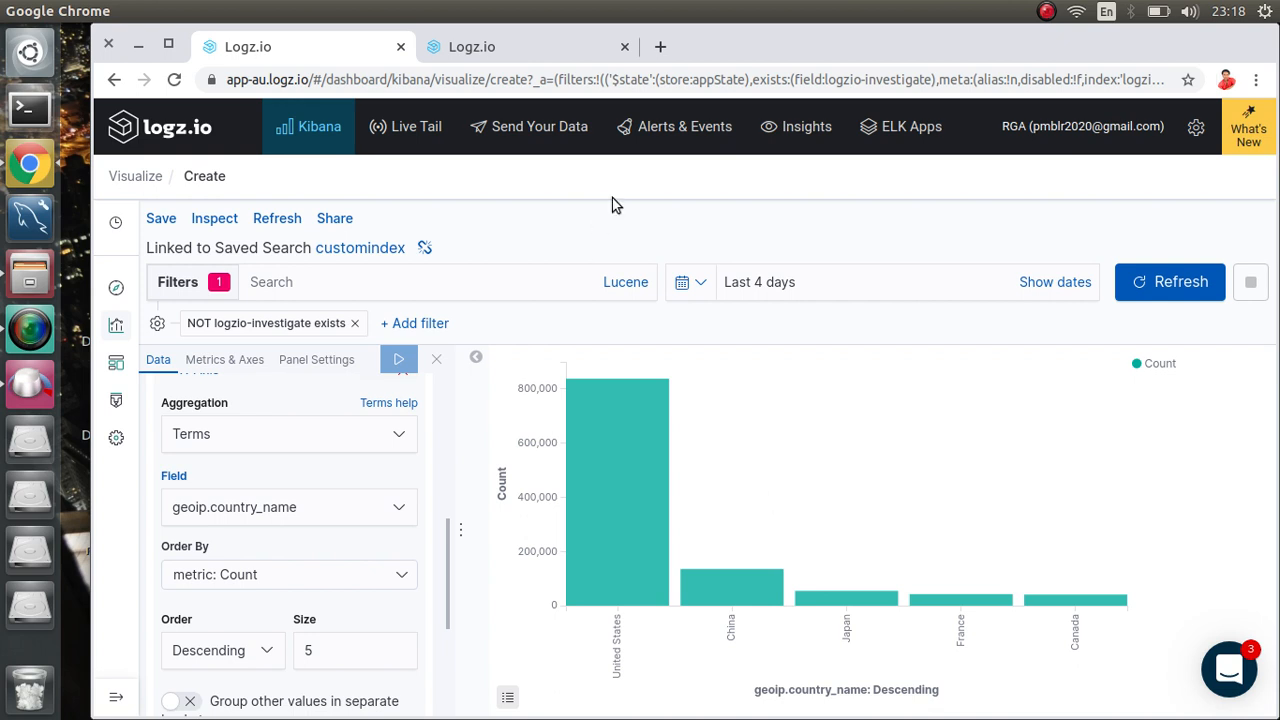
click(514, 45)
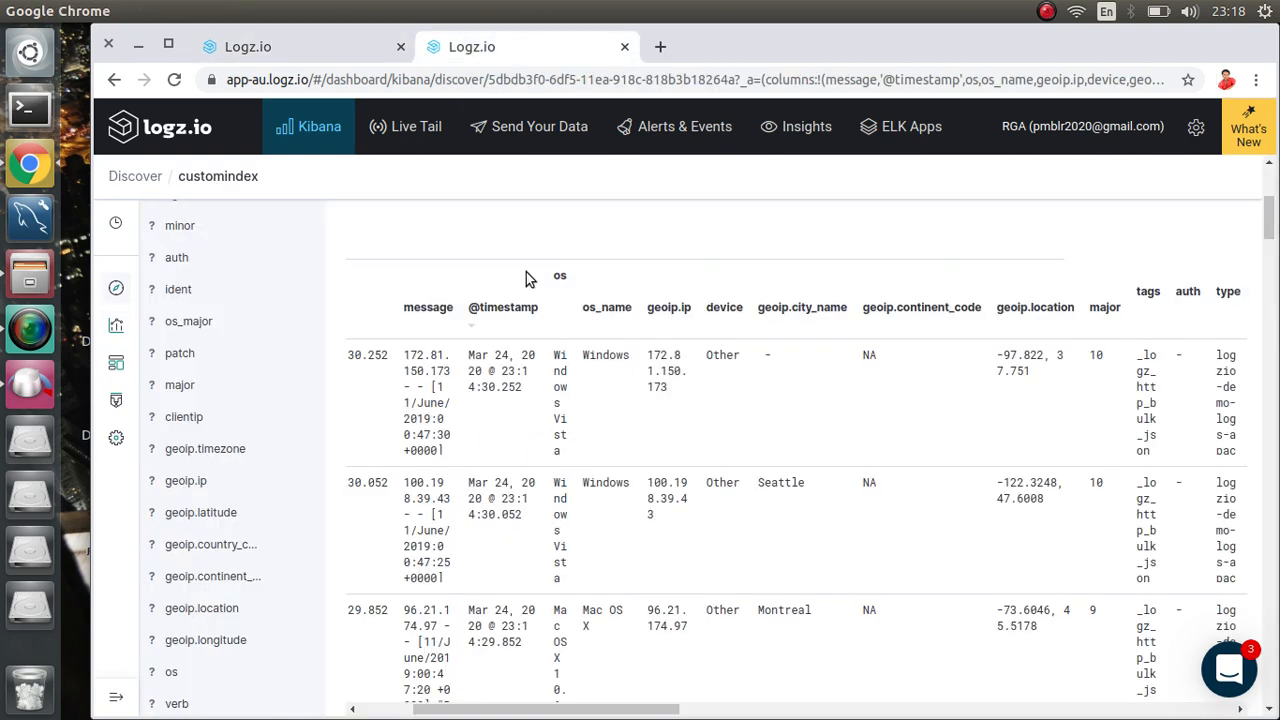
click(320, 50)
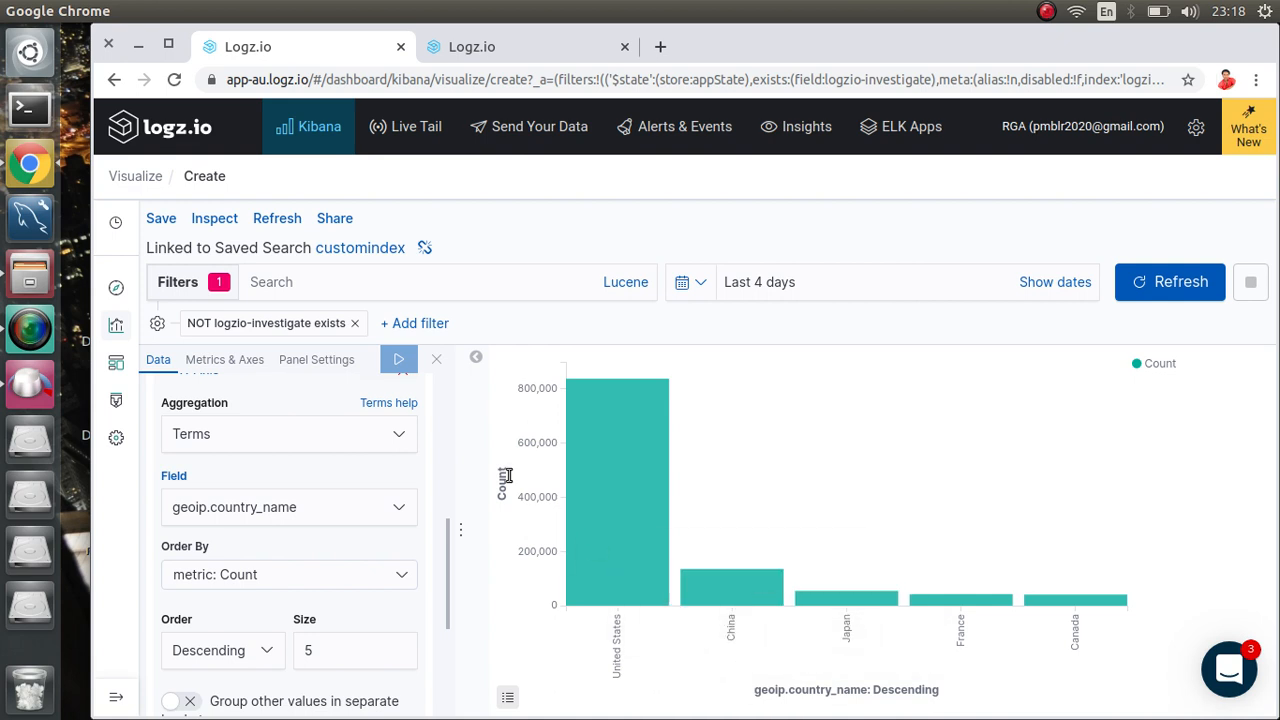
click(357, 323)
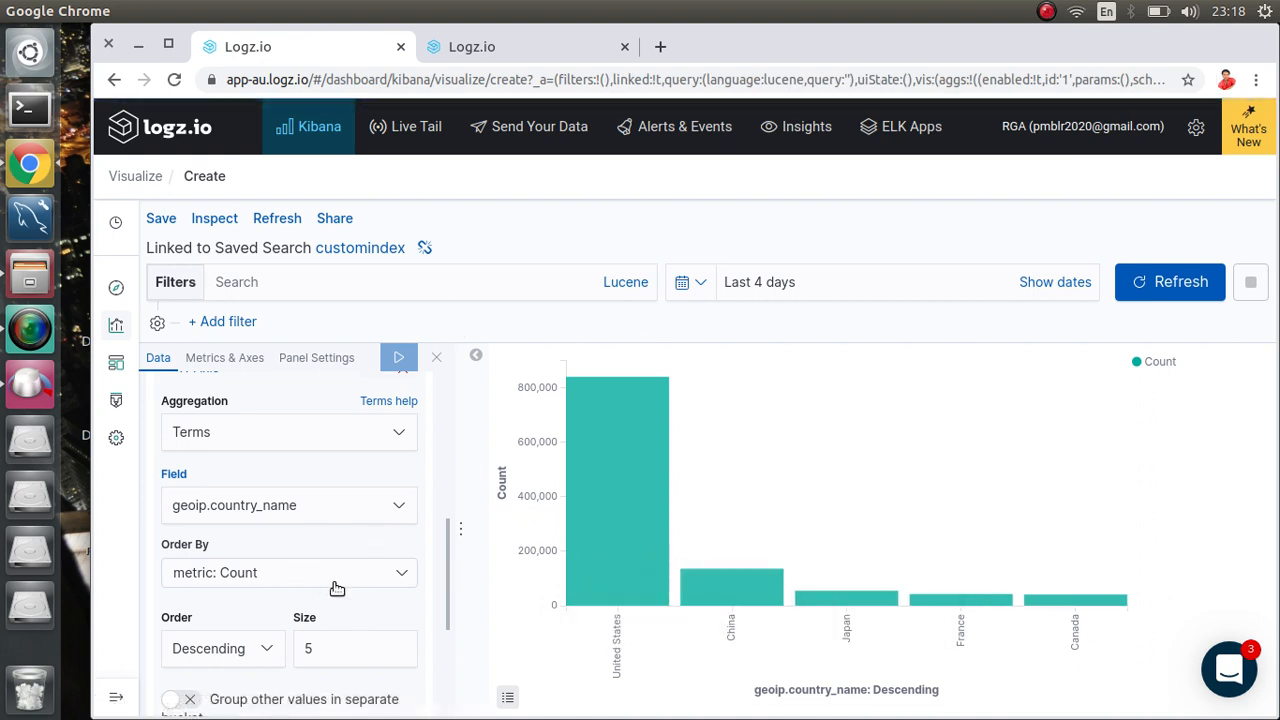
Step: Set the terms bucket size to 20 countries and apply it
click(336, 650)
key(BackSpace)
text(20)
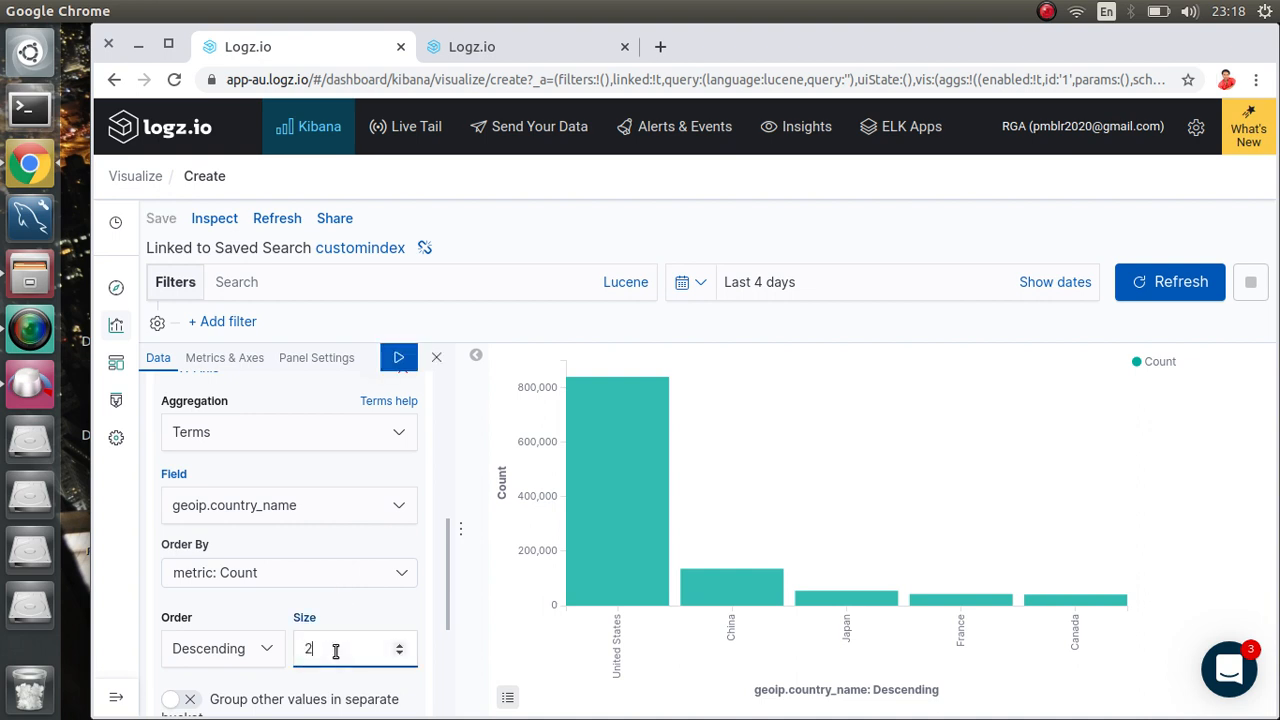
click(398, 370)
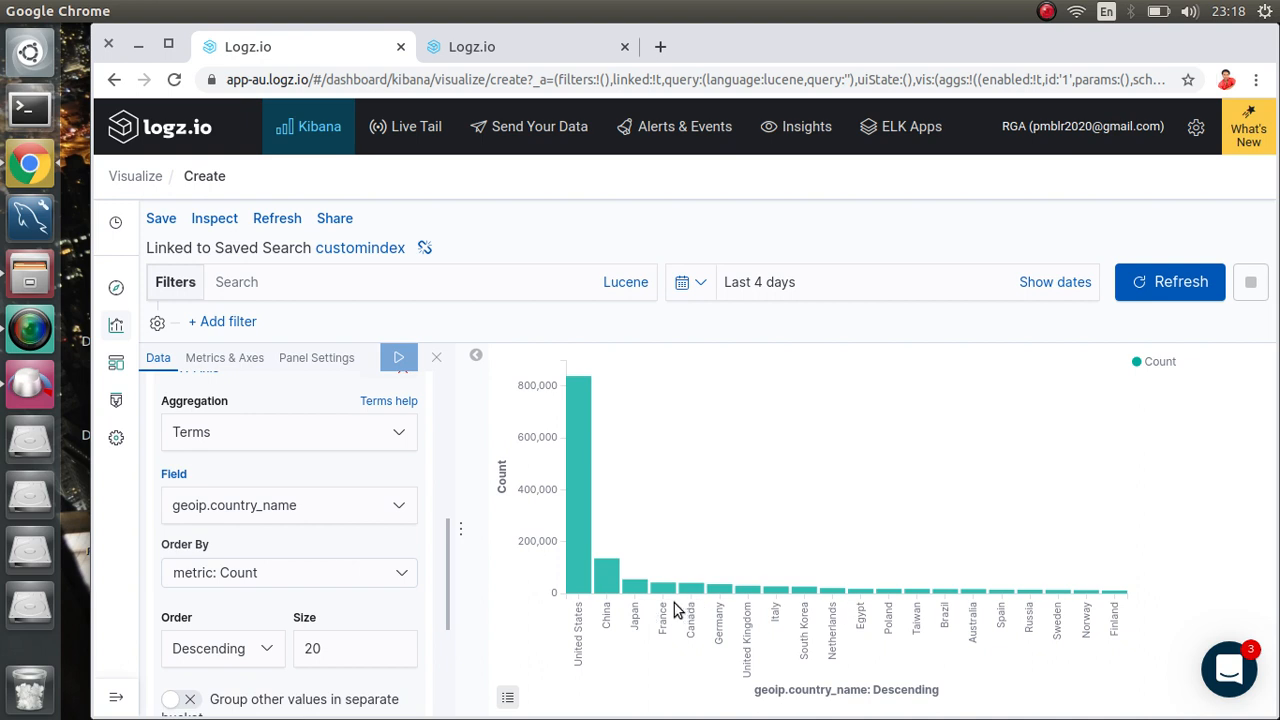
Step: Set the terms bucket size back to 5 countries and apply it
click(340, 645)
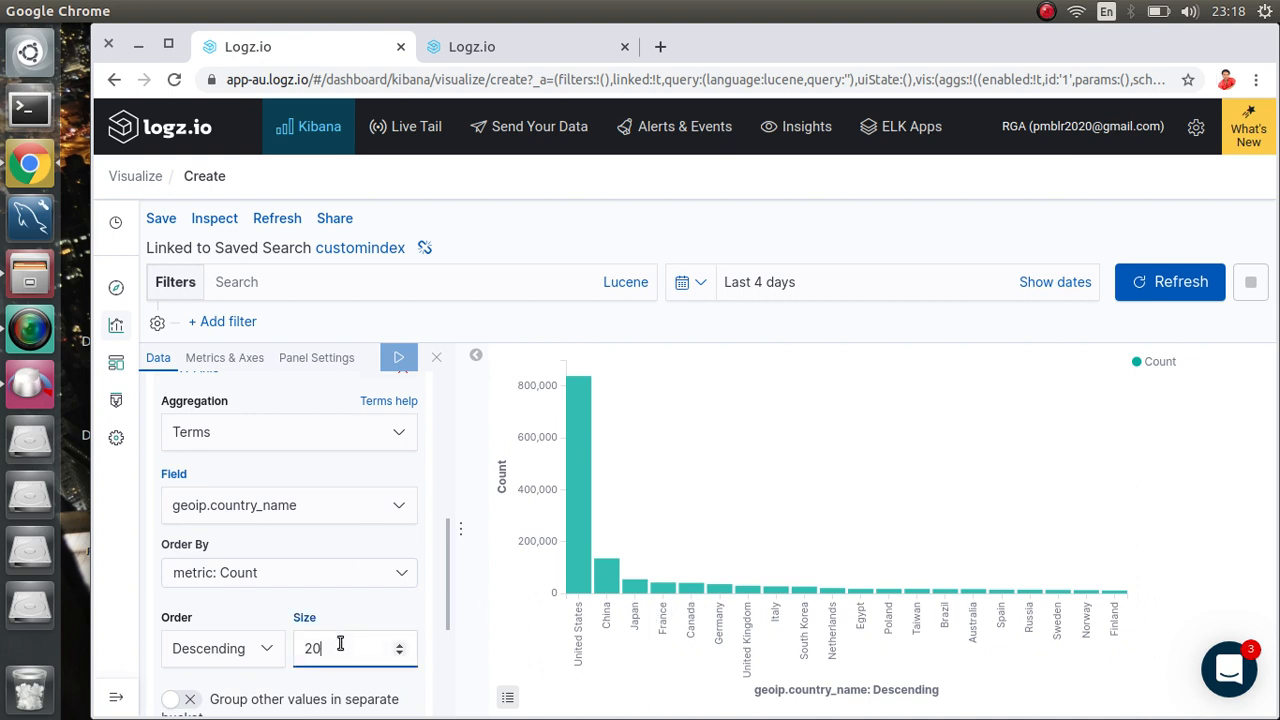
key(BackSpace)
key(BackSpace)
text(5)
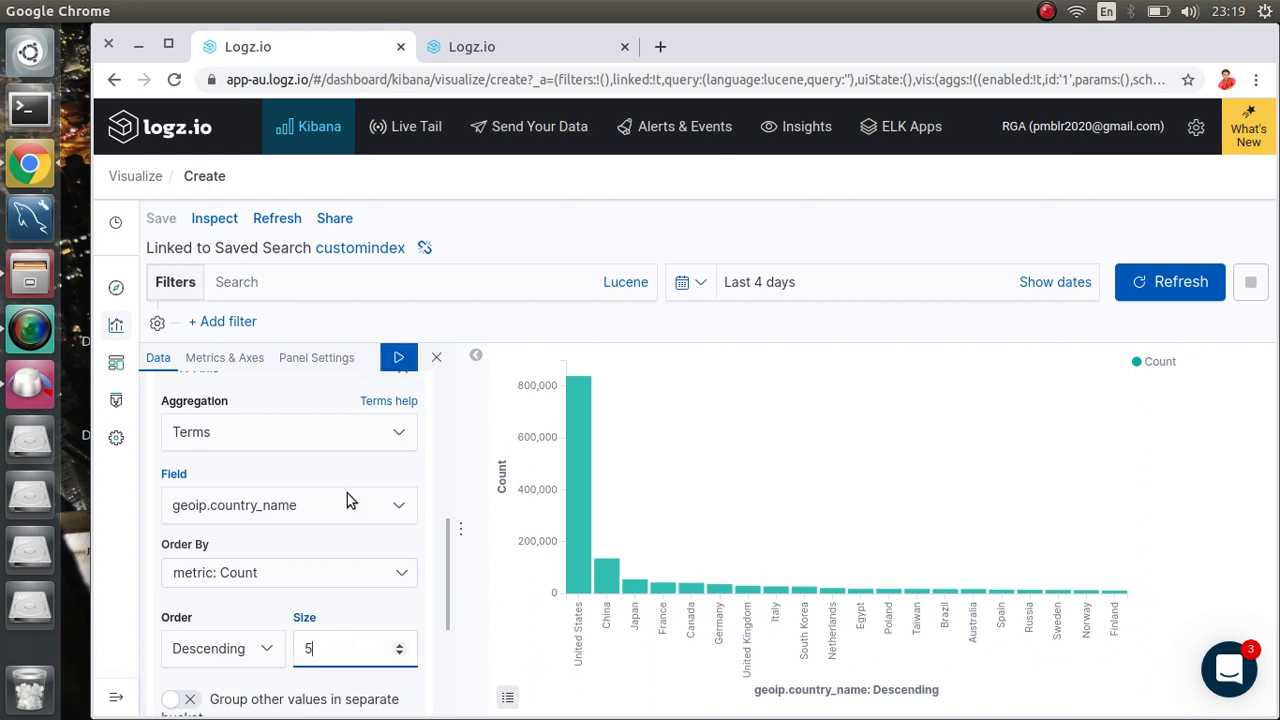
click(398, 357)
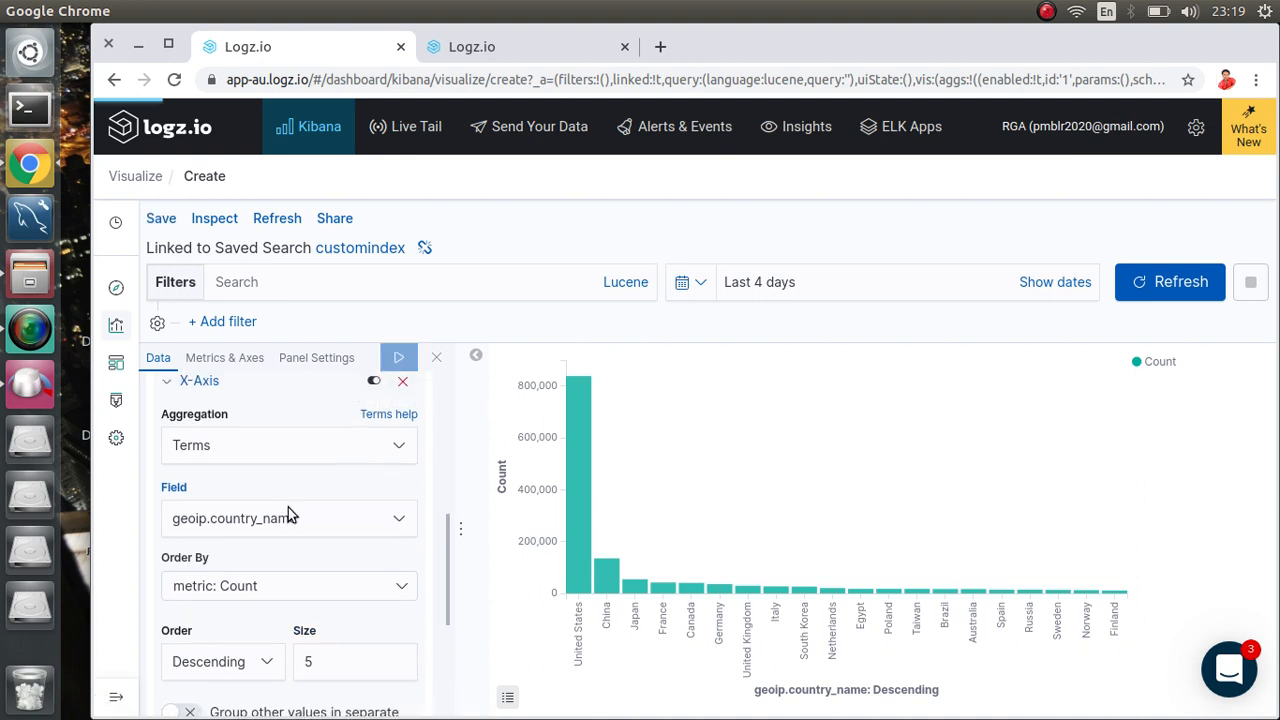
Step: Label the Count metric 'Number of request' and the X-axis buckets 'Country', then apply
scroll(288, 476, down, 3)
scroll(288, 476, up, 5)
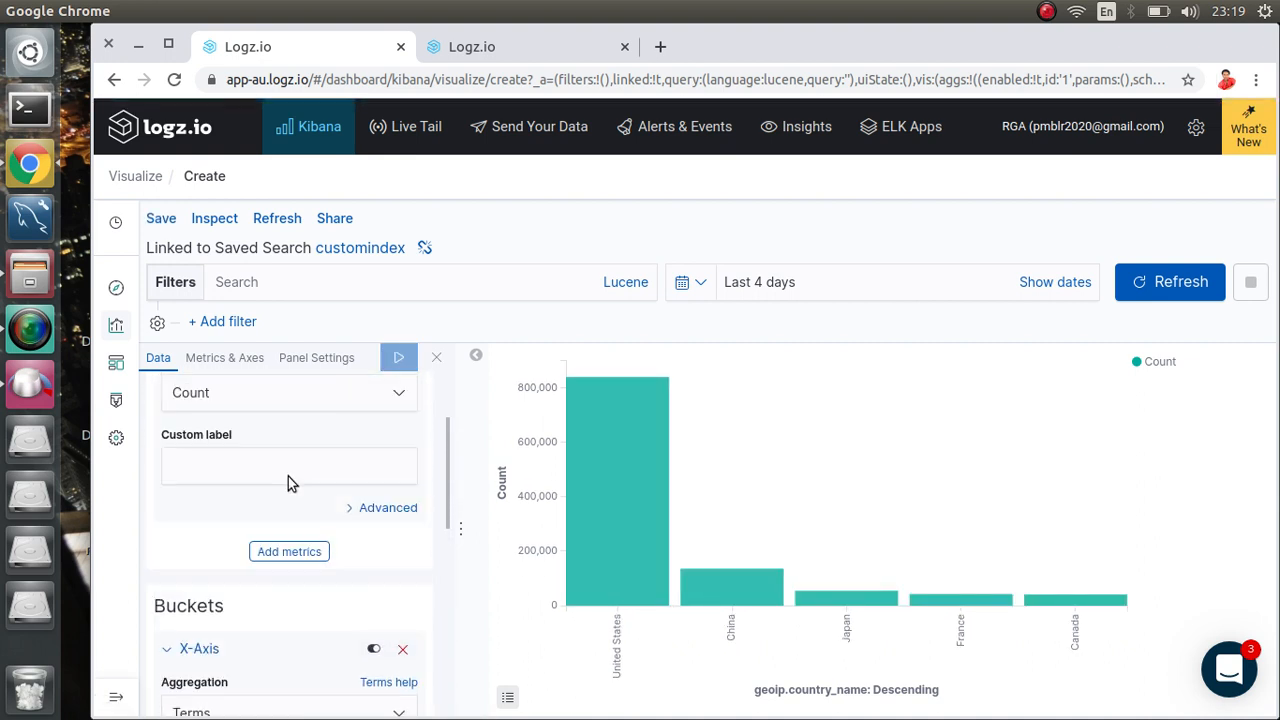
click(268, 477)
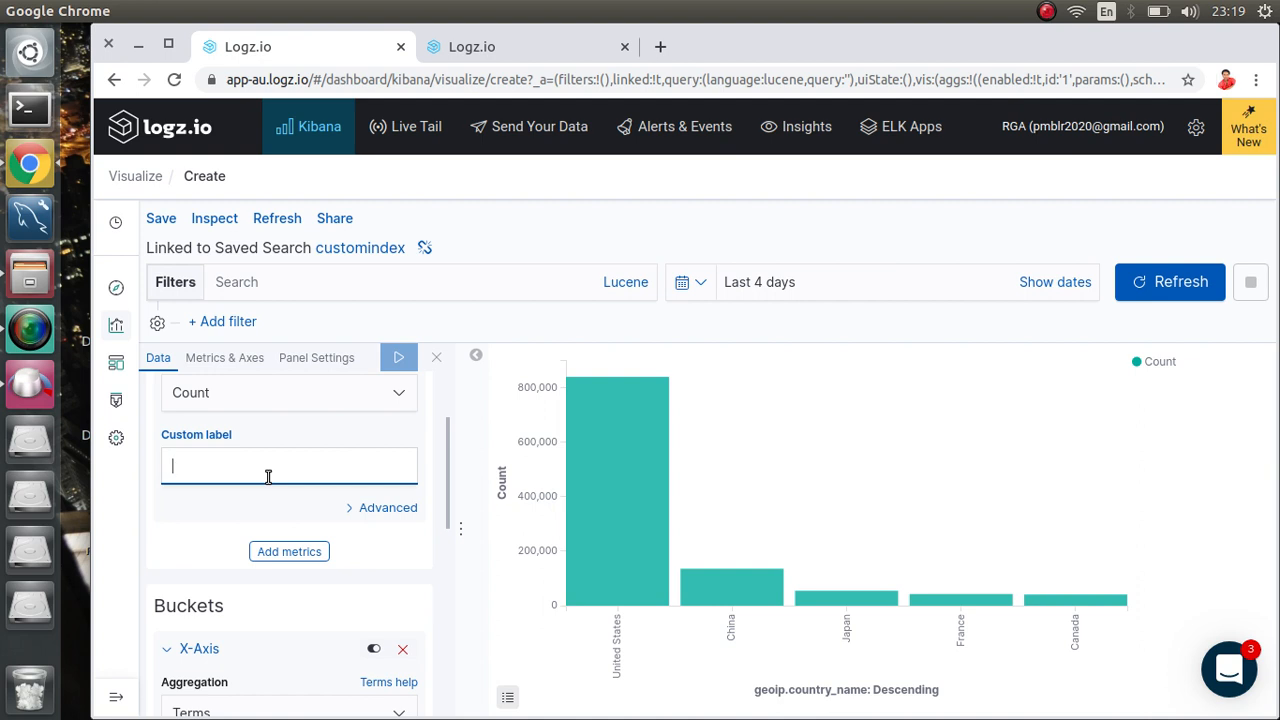
text(Number of request)
scroll(334, 521, down, 3)
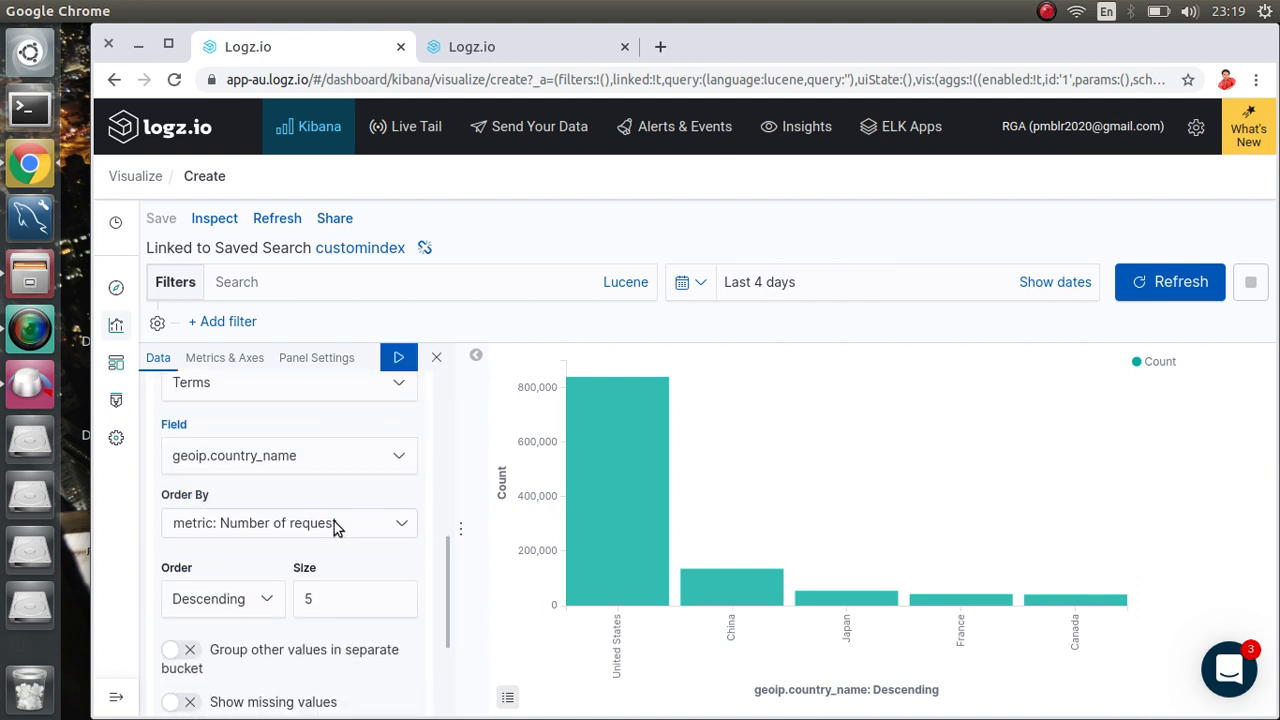
scroll(334, 521, down, 3)
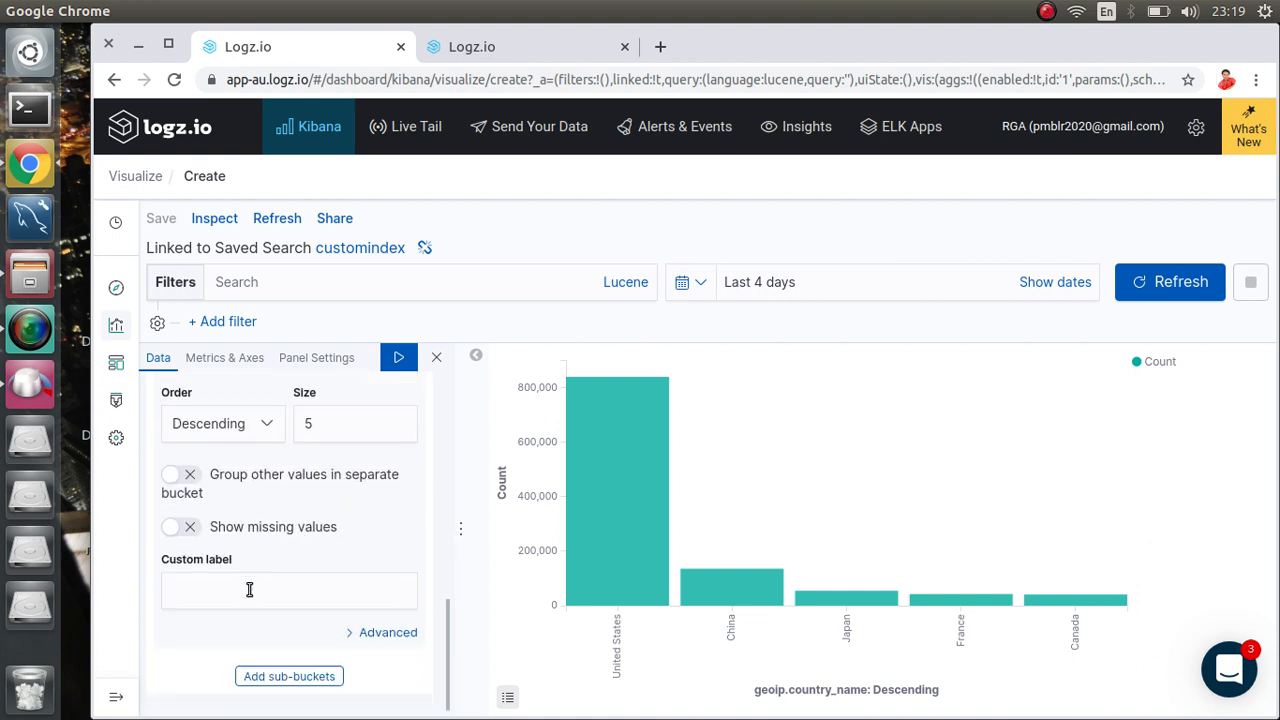
click(249, 590)
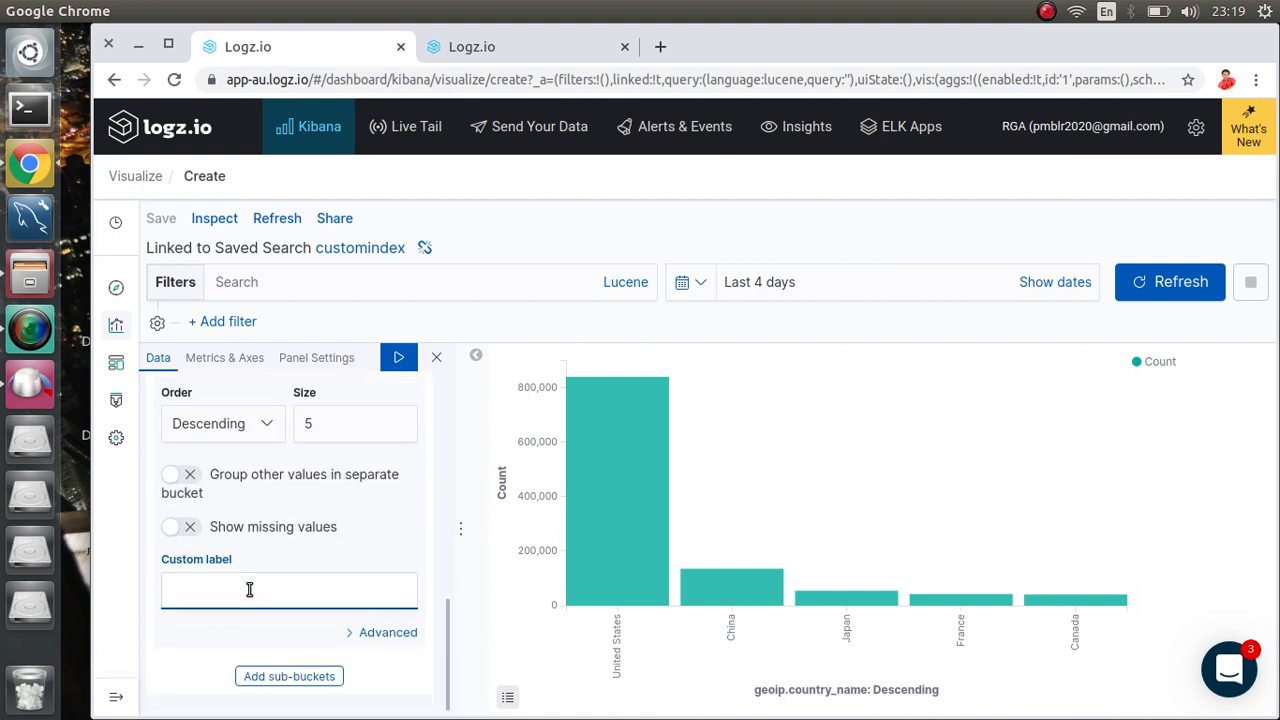
text(Country)
click(398, 362)
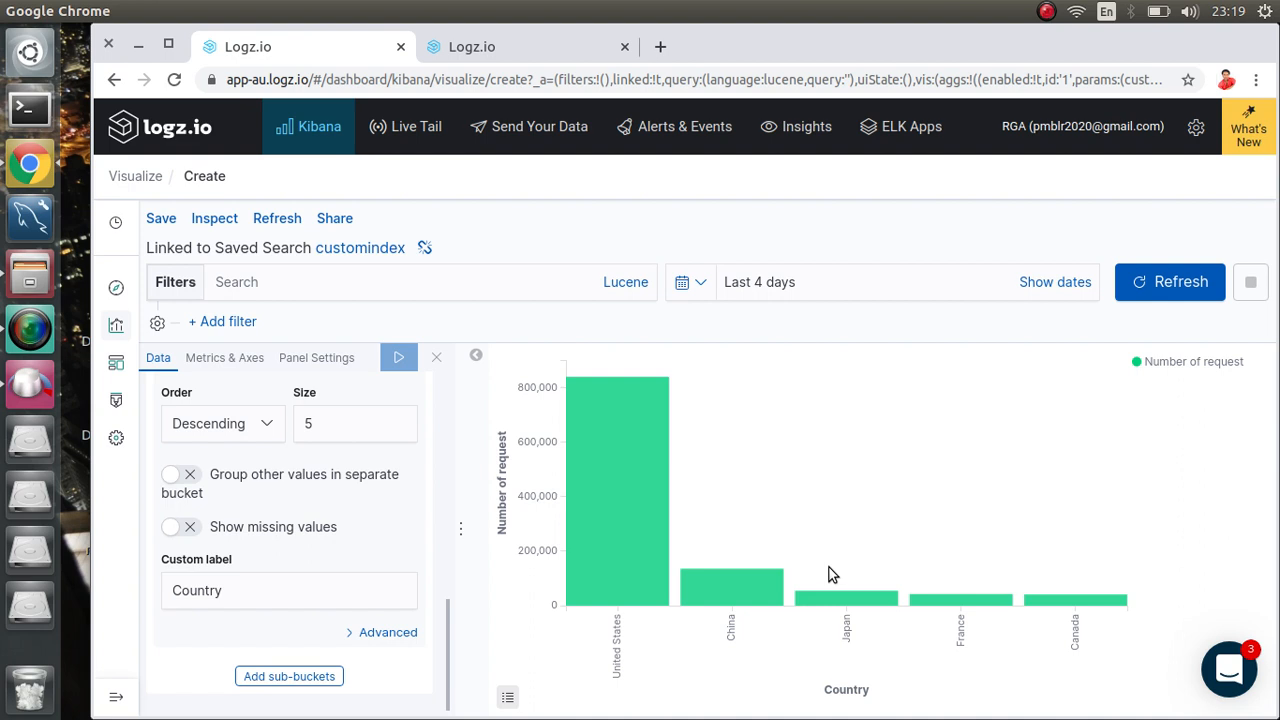
Step: Recolour the Number of request series from green to yellow using the legend palette
click(1140, 368)
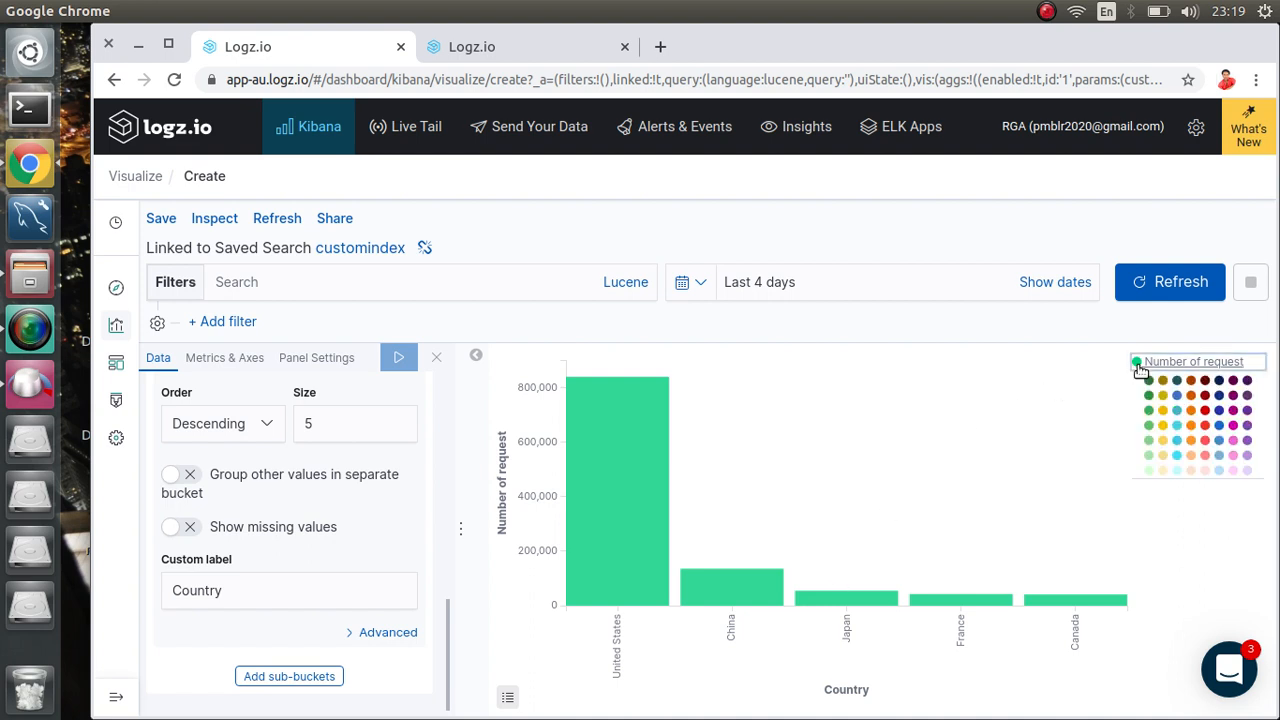
click(1163, 411)
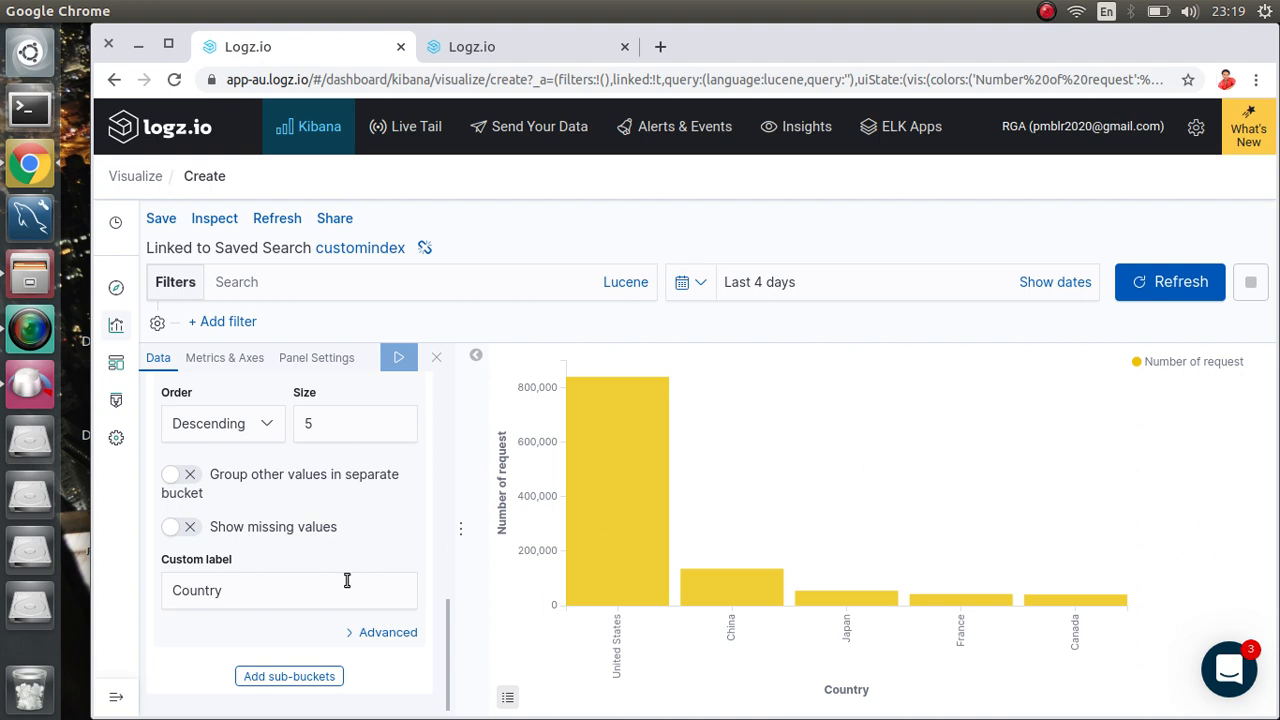
scroll(304, 635, up, 5)
scroll(304, 633, down, 2)
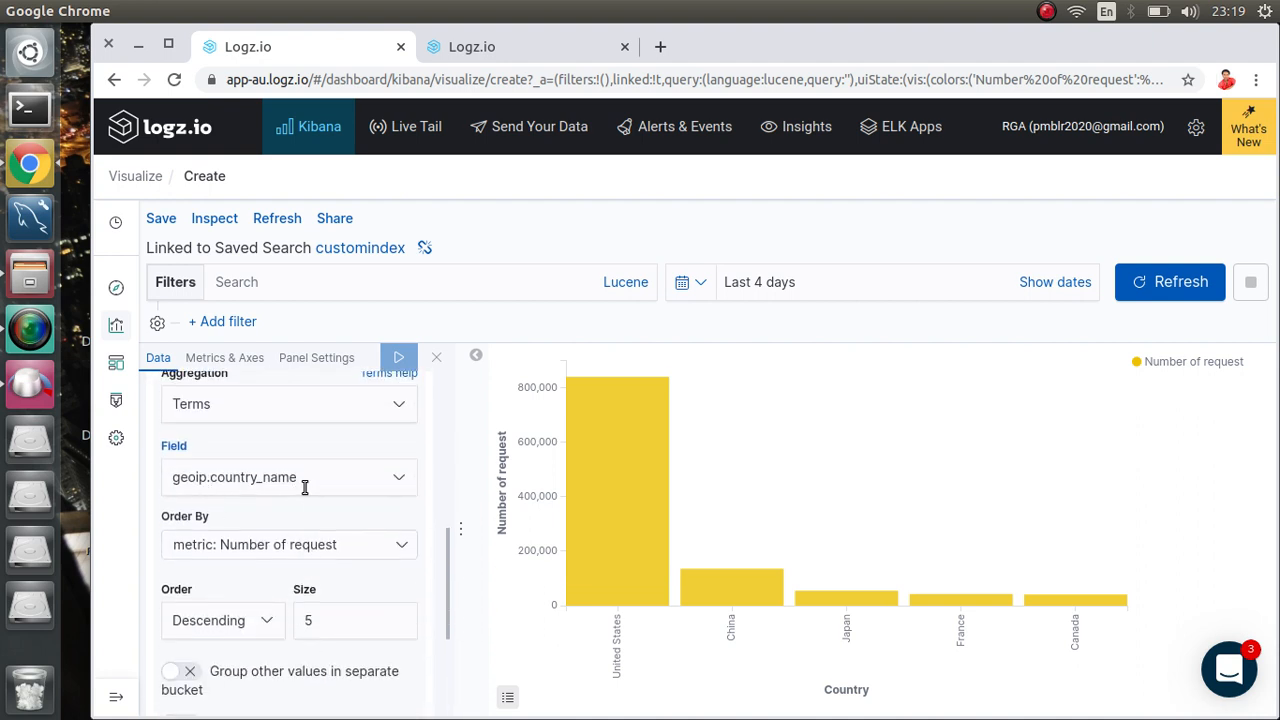
scroll(307, 487, down, 3)
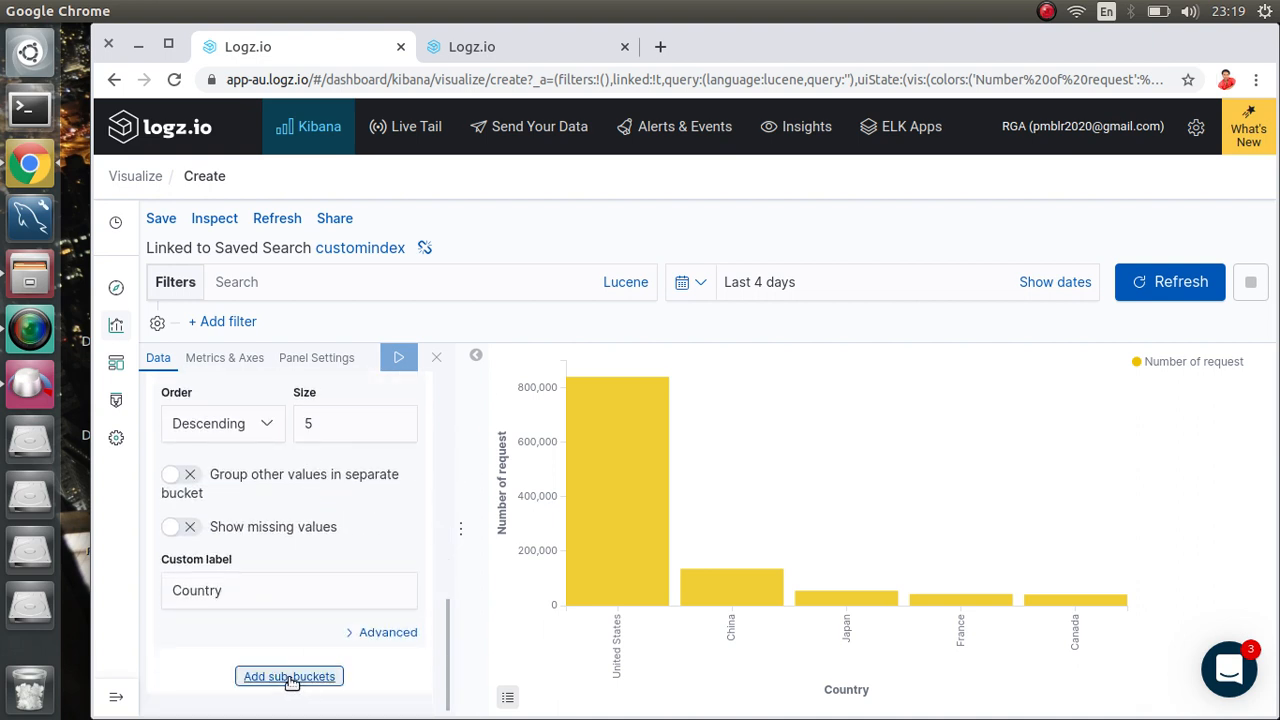
Step: Add a Split Series sub-bucket using the Terms sub aggregation
click(290, 678)
scroll(300, 623, down, 2)
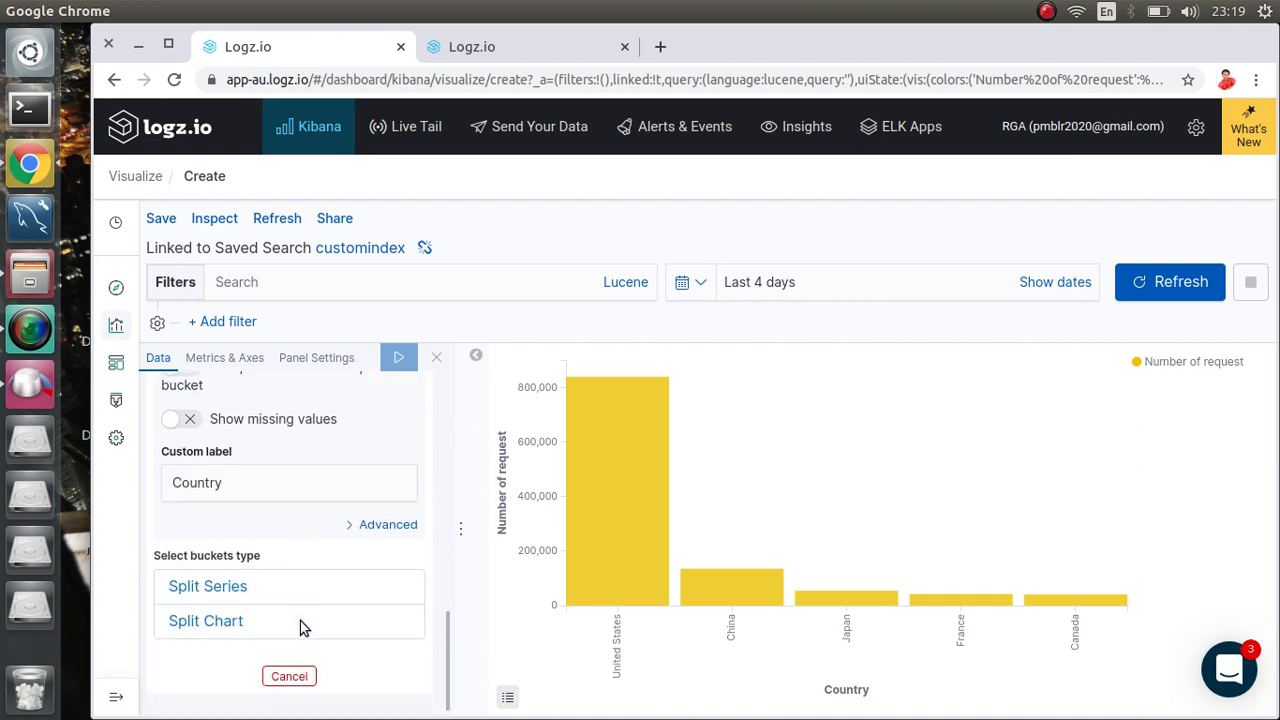
click(208, 592)
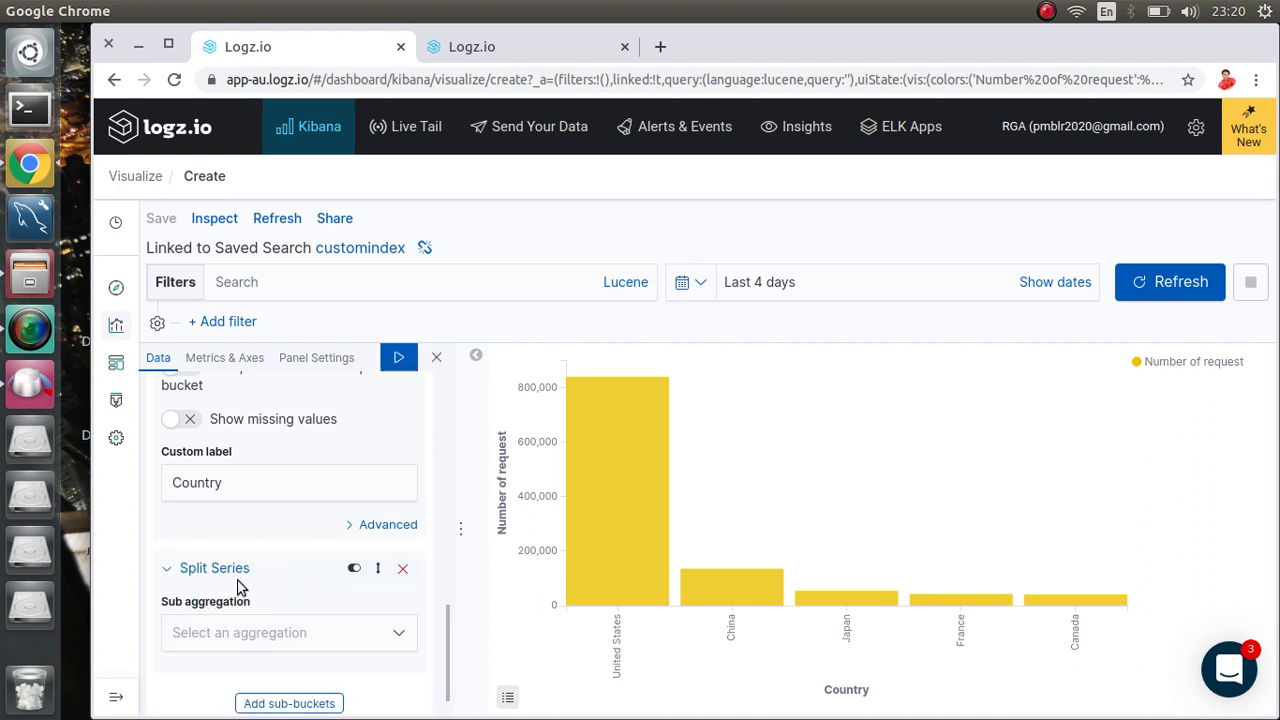
click(260, 633)
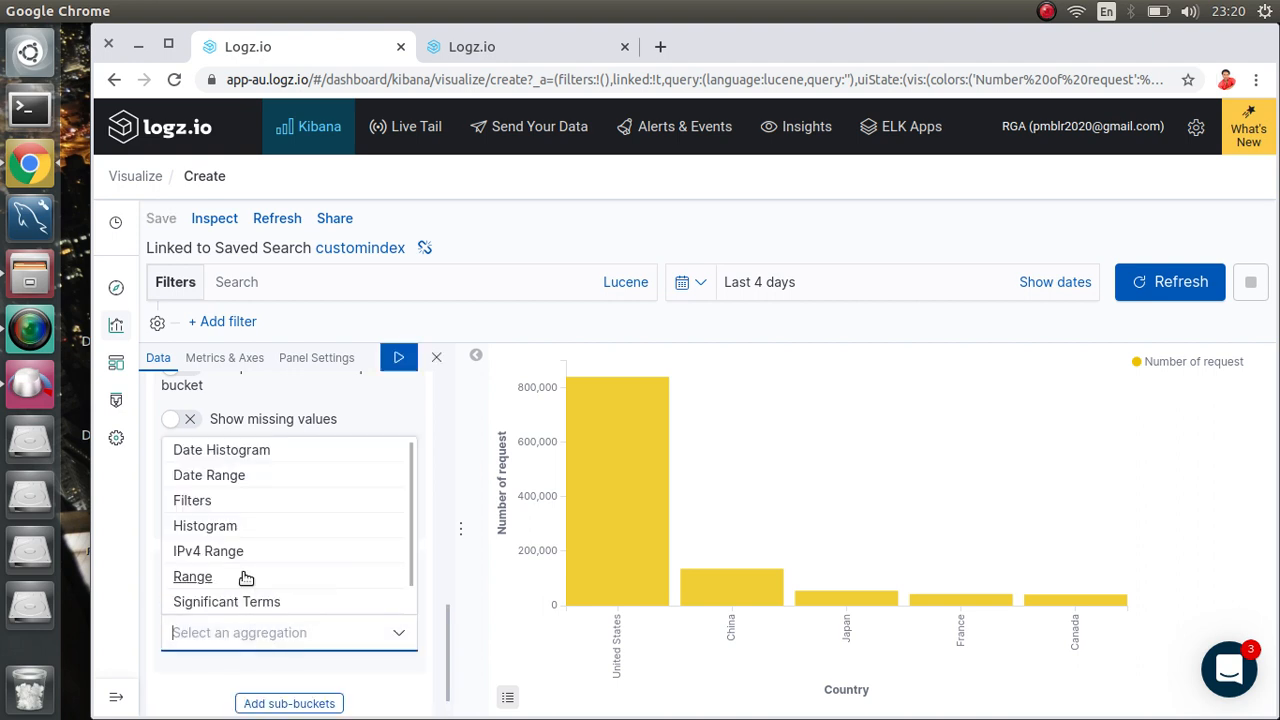
scroll(245, 578, down, 1)
click(185, 601)
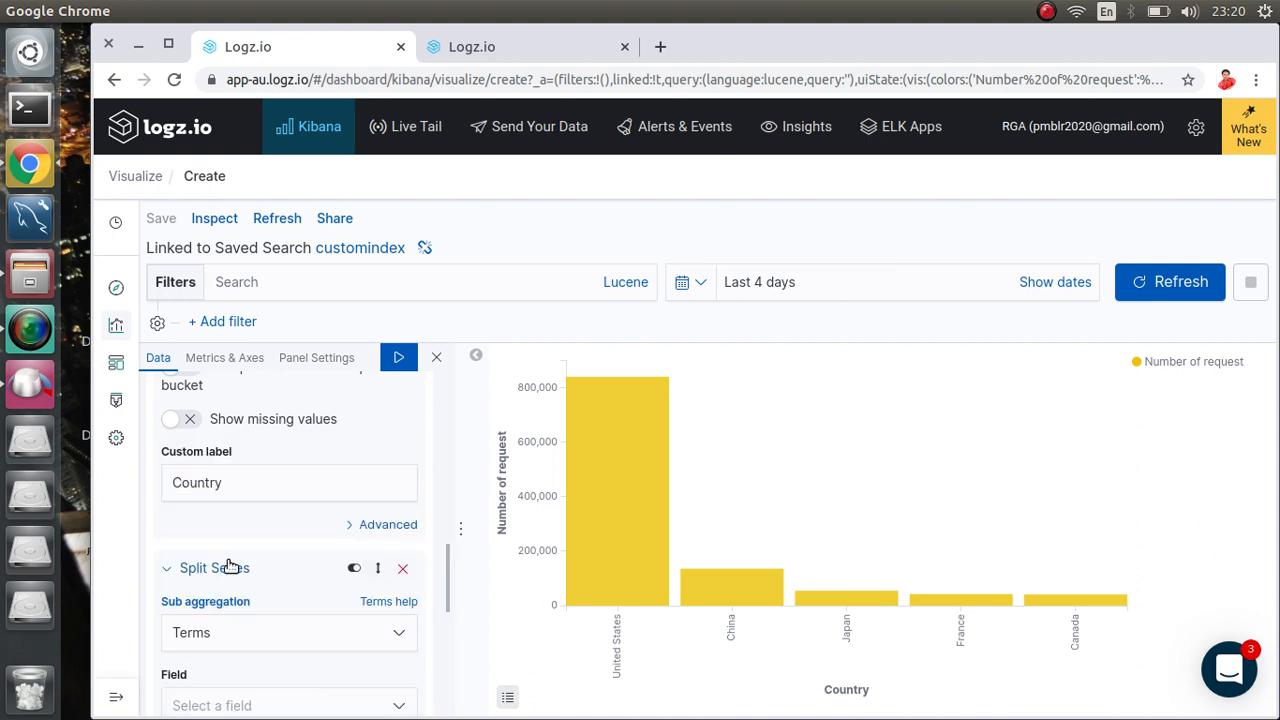
Step: Split the series on geoip.country_name and apply the sub-bucket settings
scroll(256, 663, down, 2)
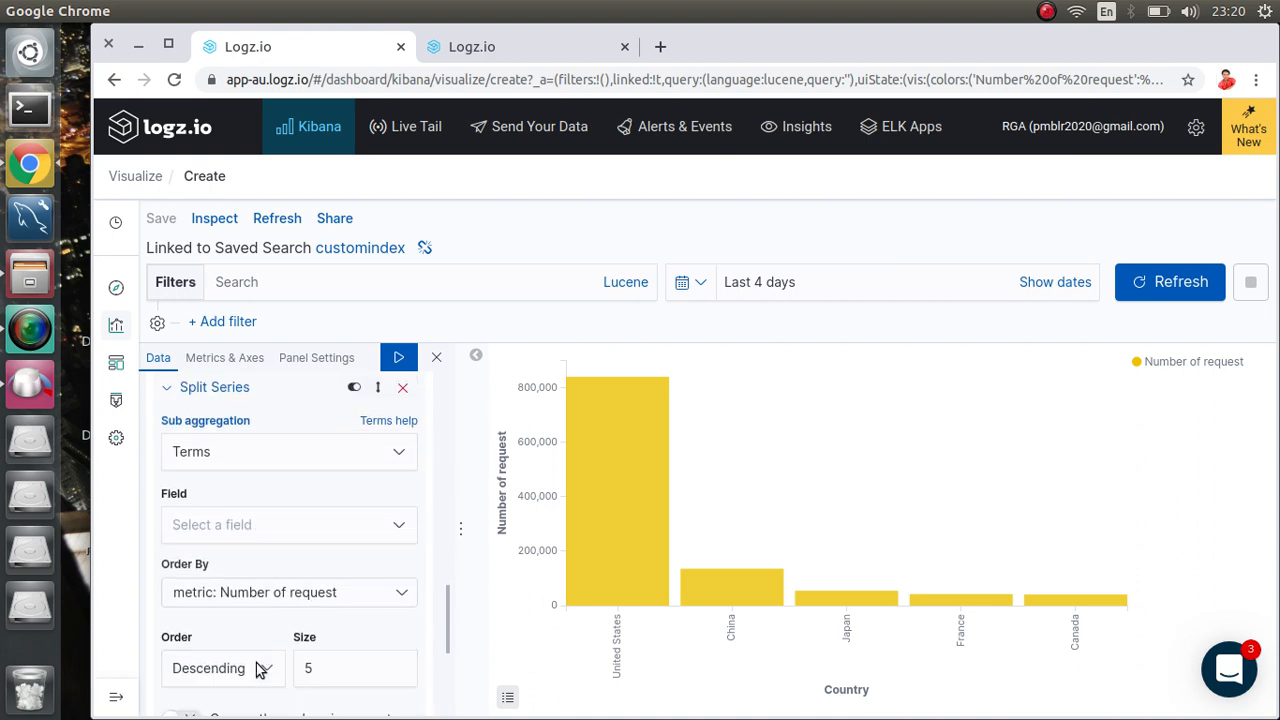
click(247, 527)
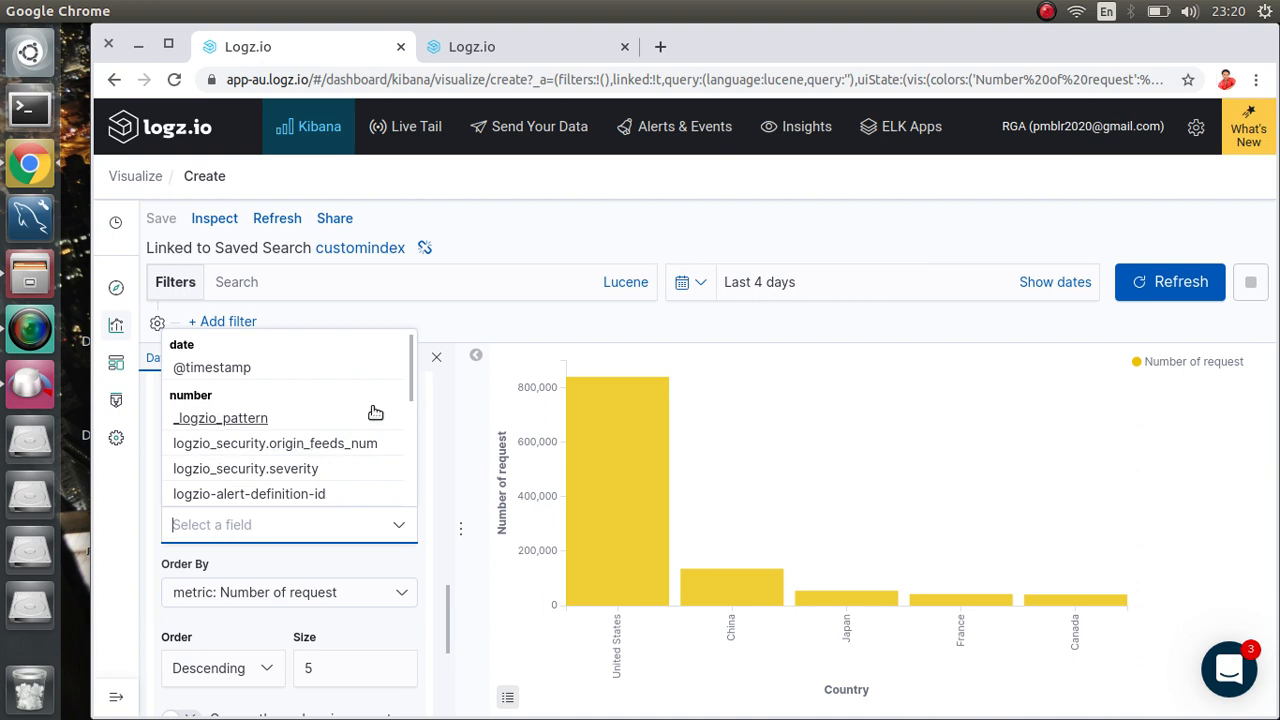
drag(409, 394, 409, 480)
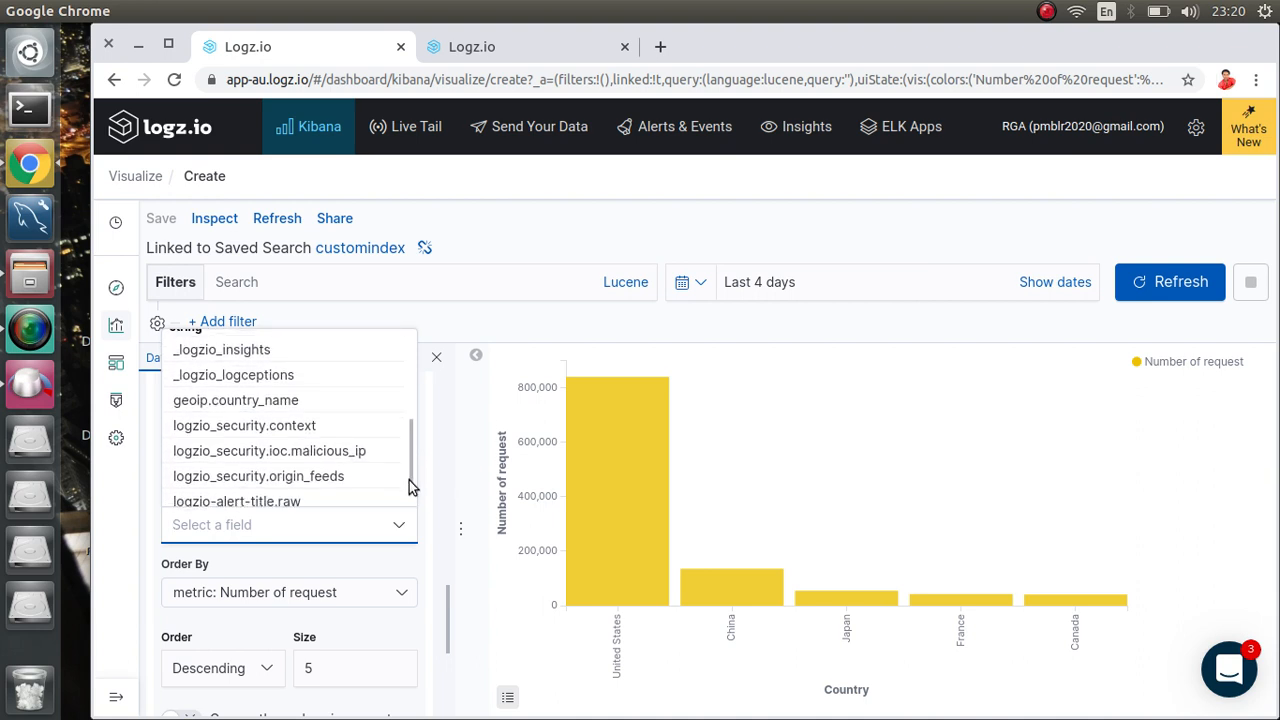
click(226, 402)
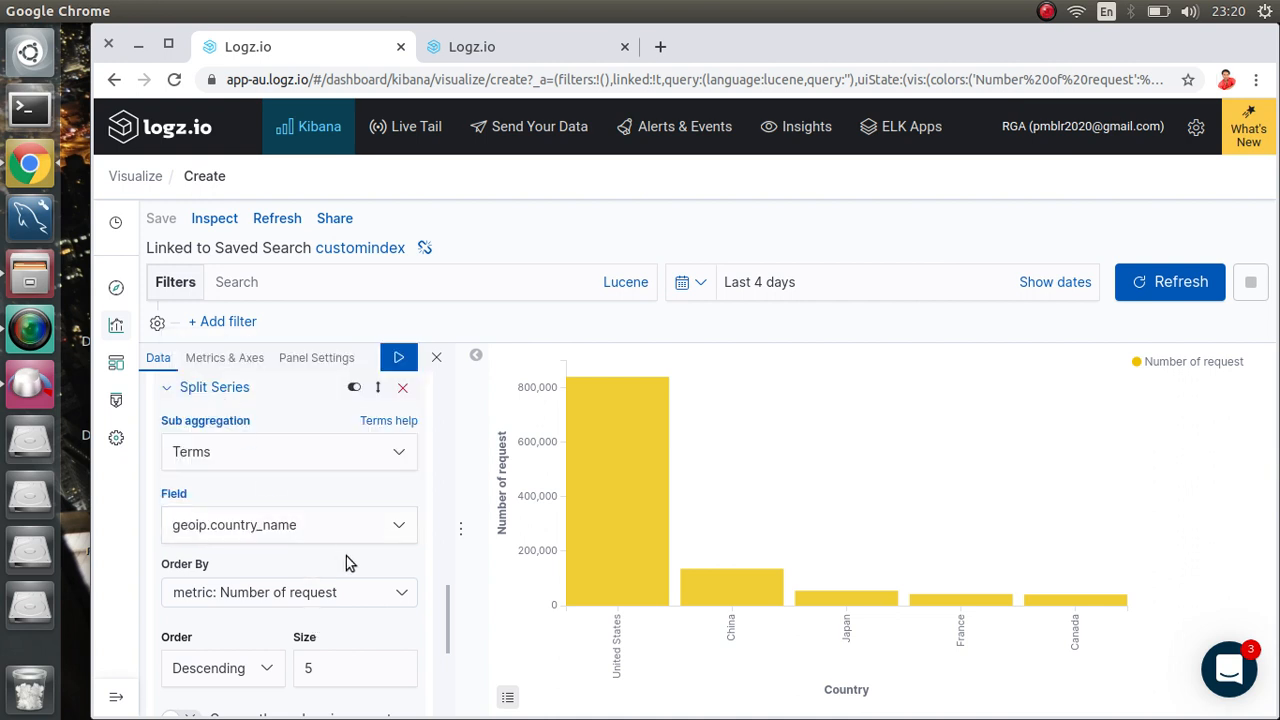
scroll(346, 556, down, 4)
scroll(346, 563, down, 1)
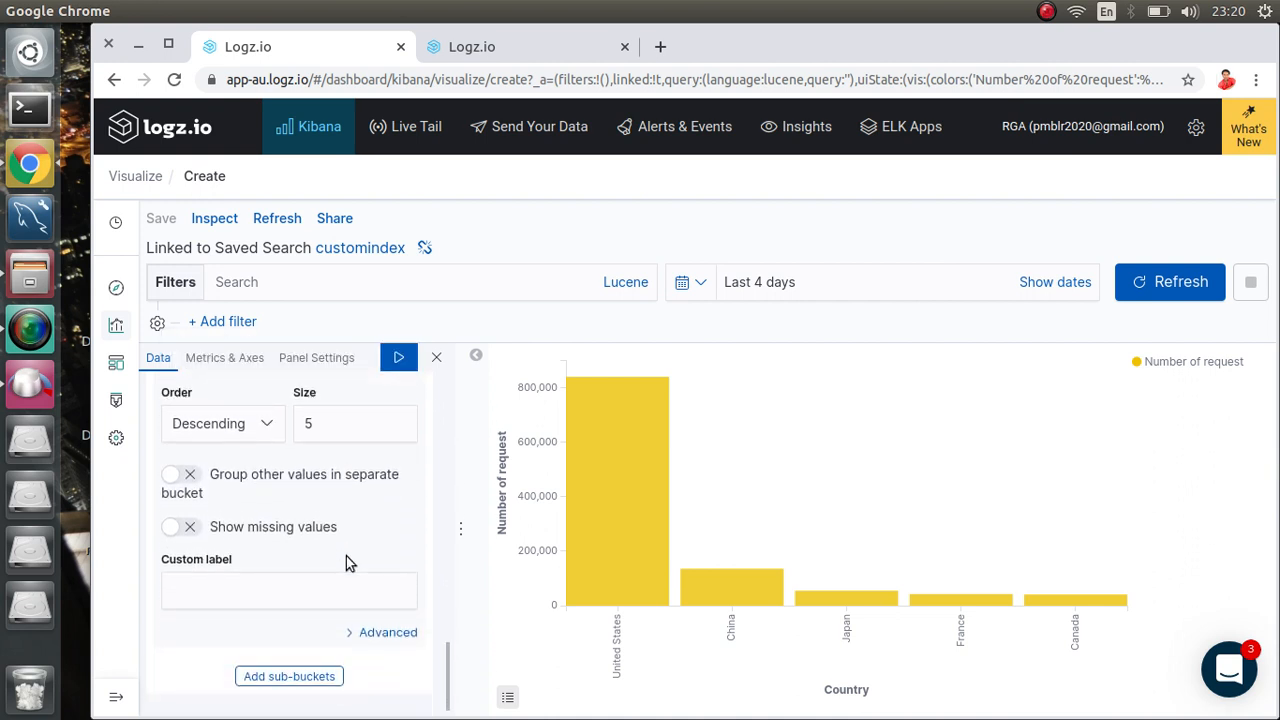
click(396, 355)
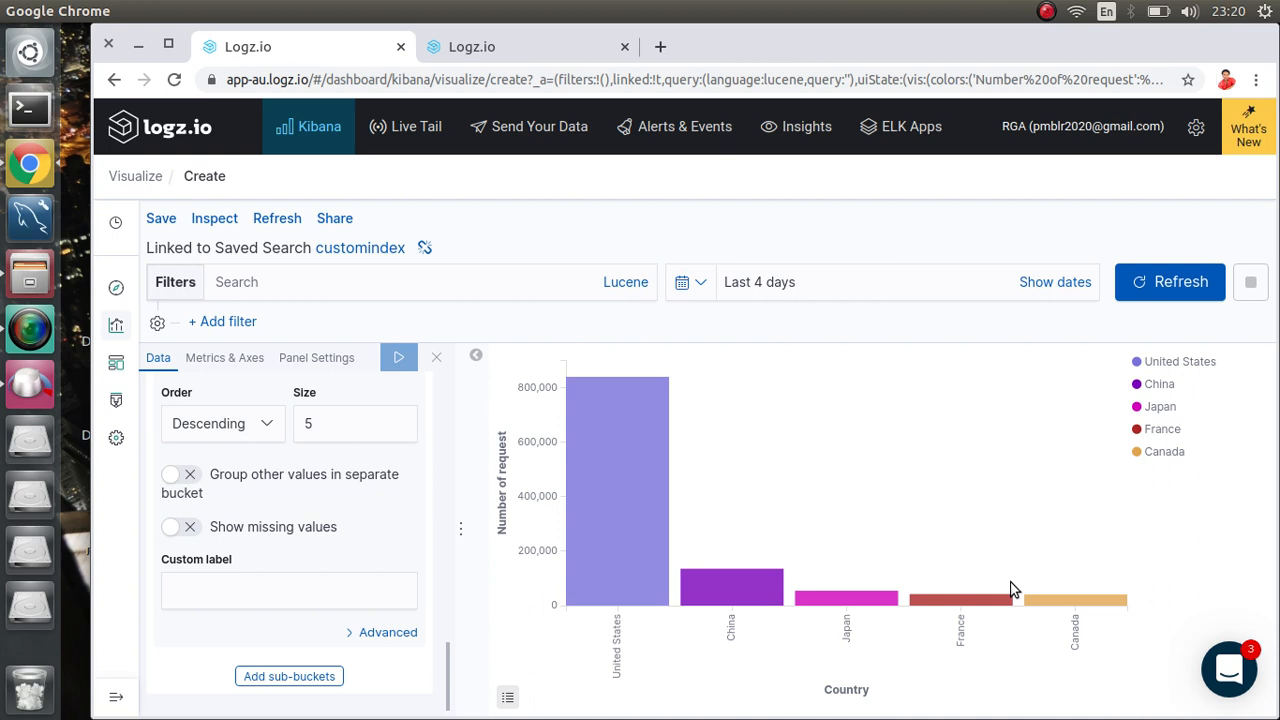
click(626, 523)
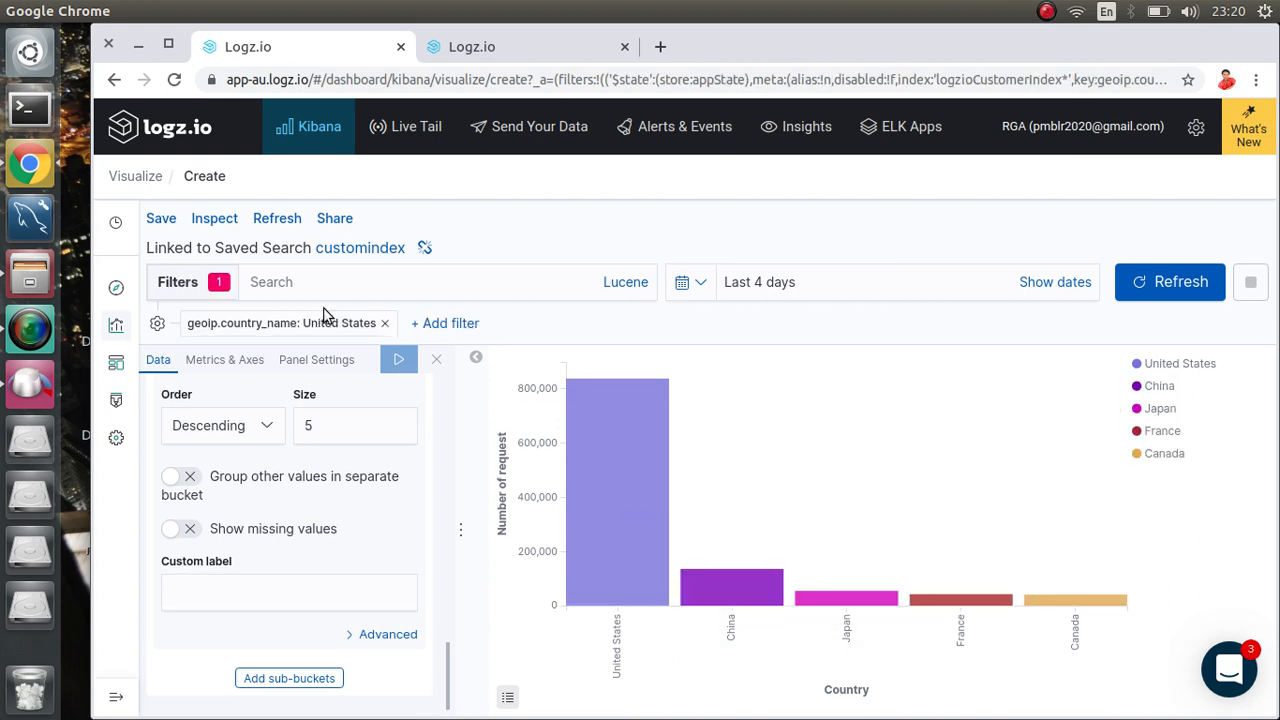
click(218, 283)
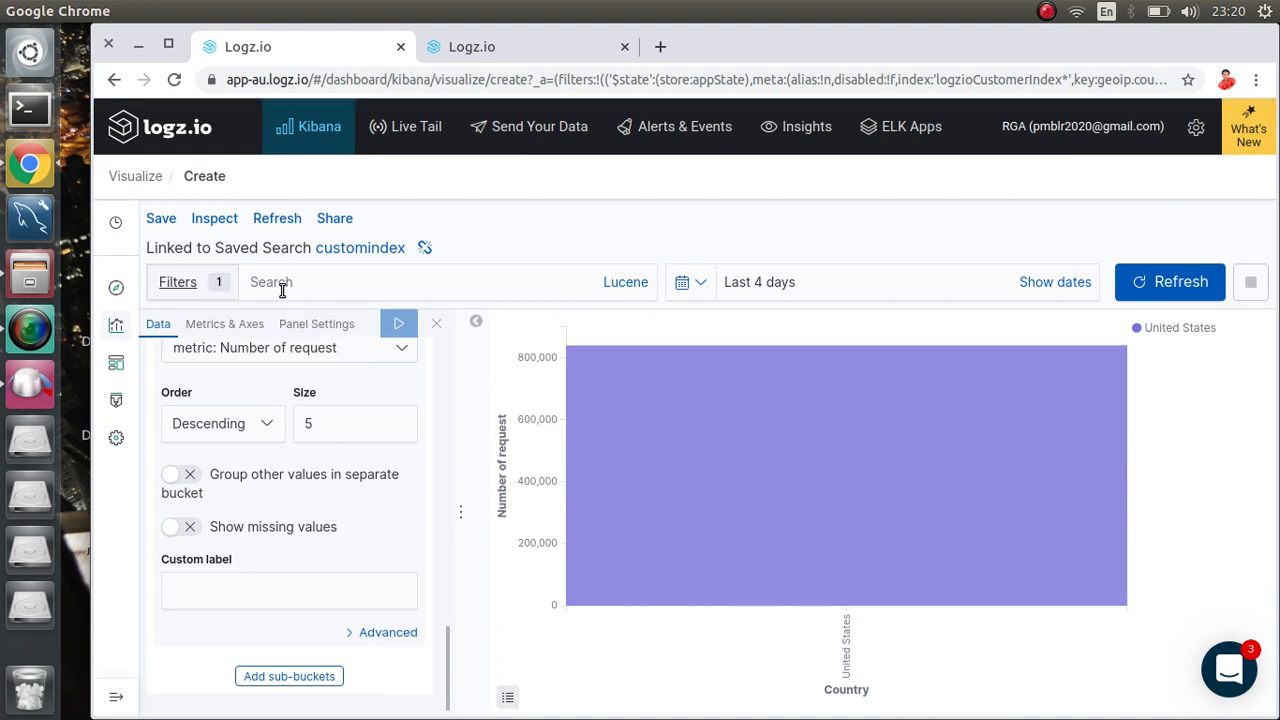
click(181, 286)
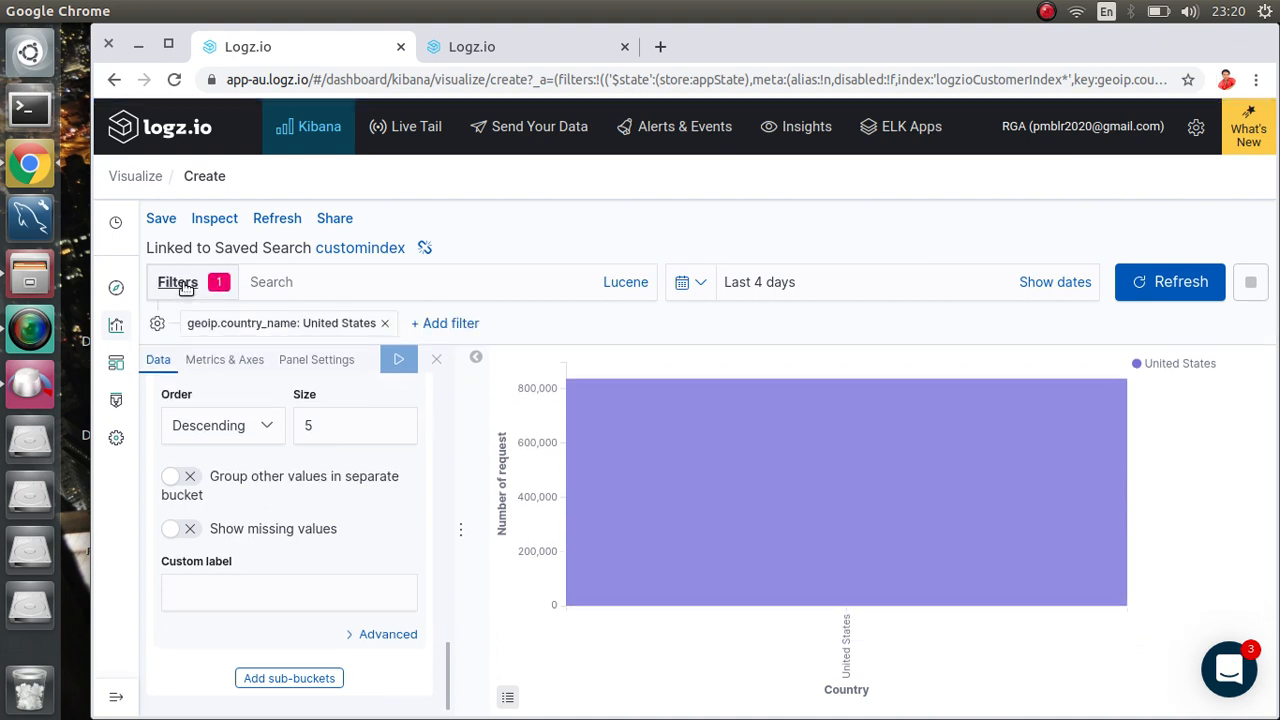
click(372, 326)
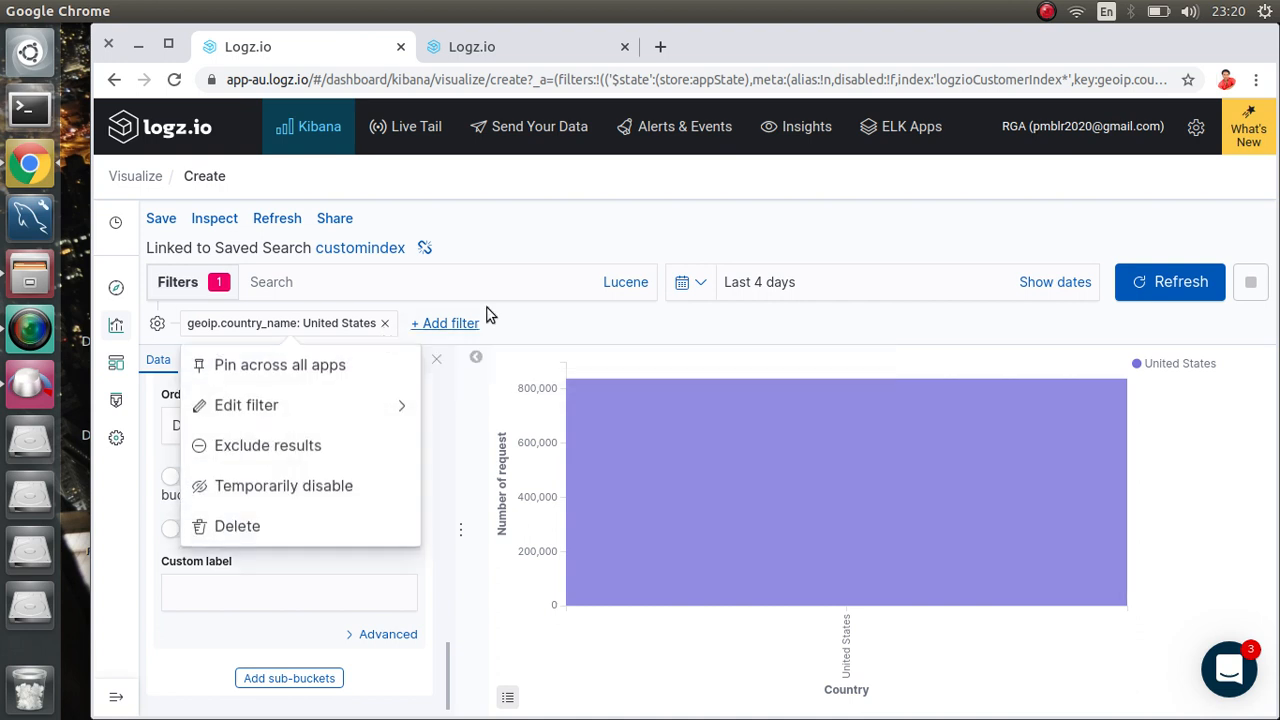
click(232, 530)
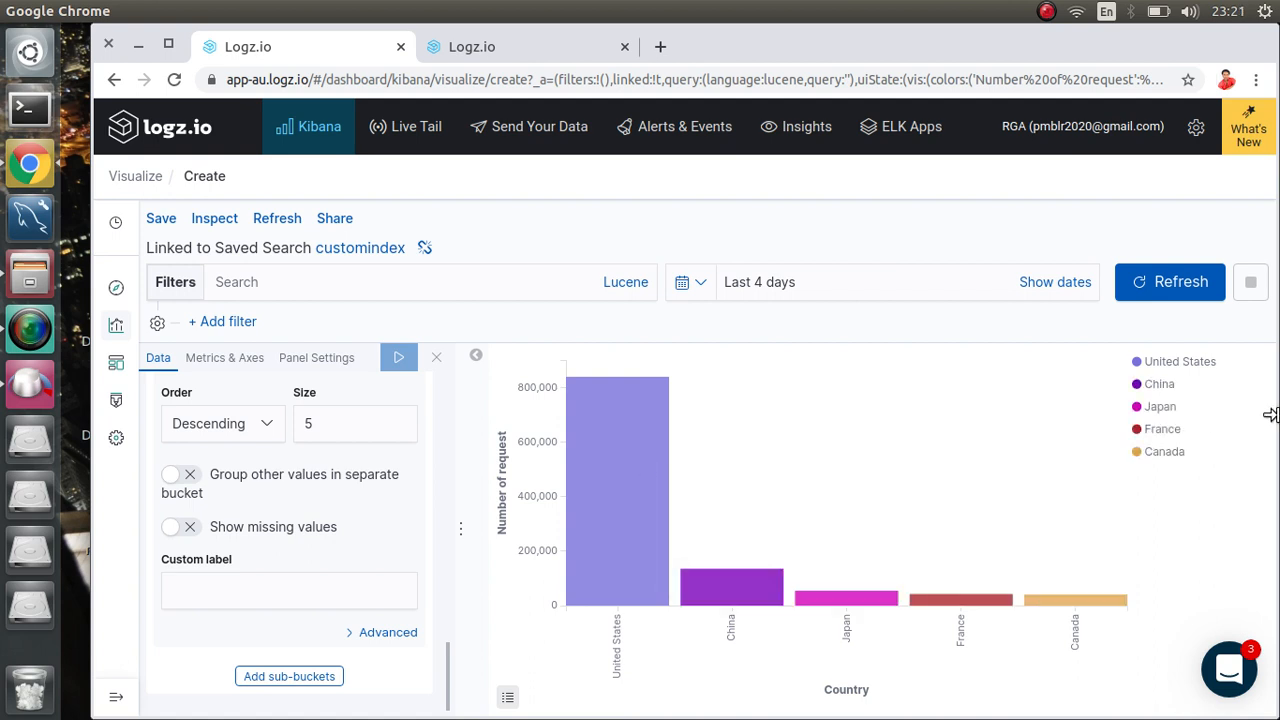
click(1140, 364)
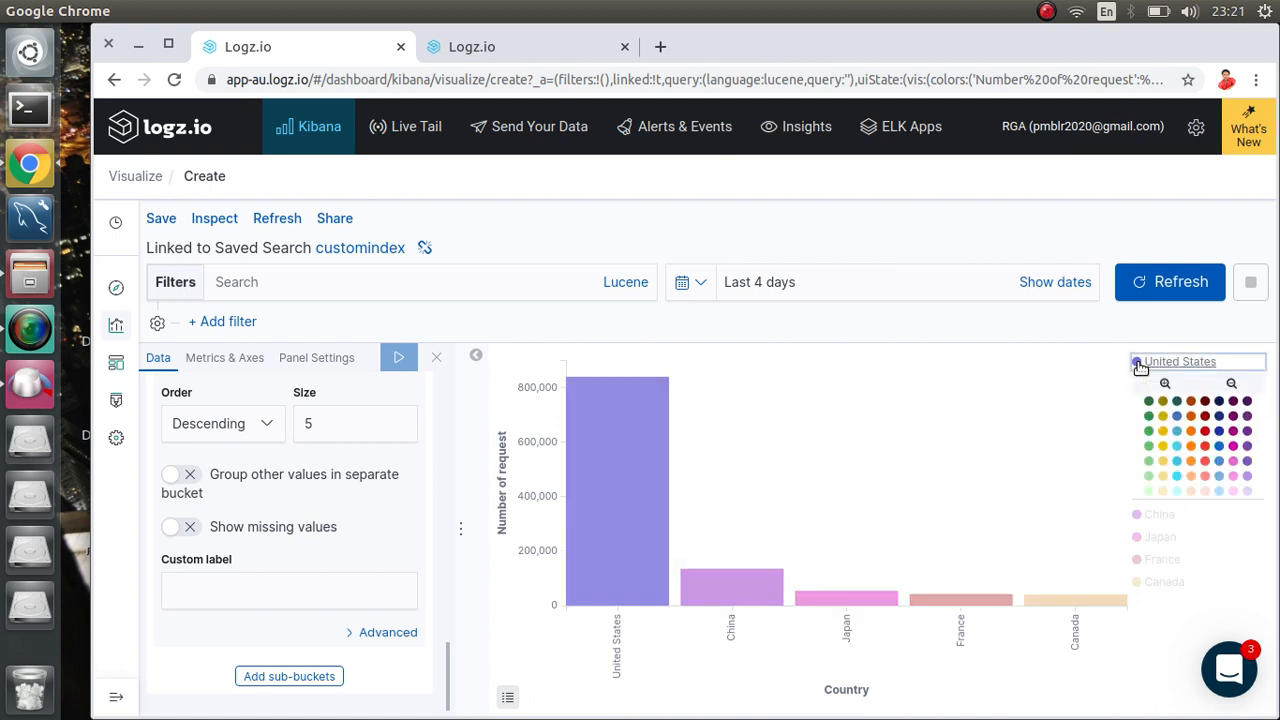
click(1178, 478)
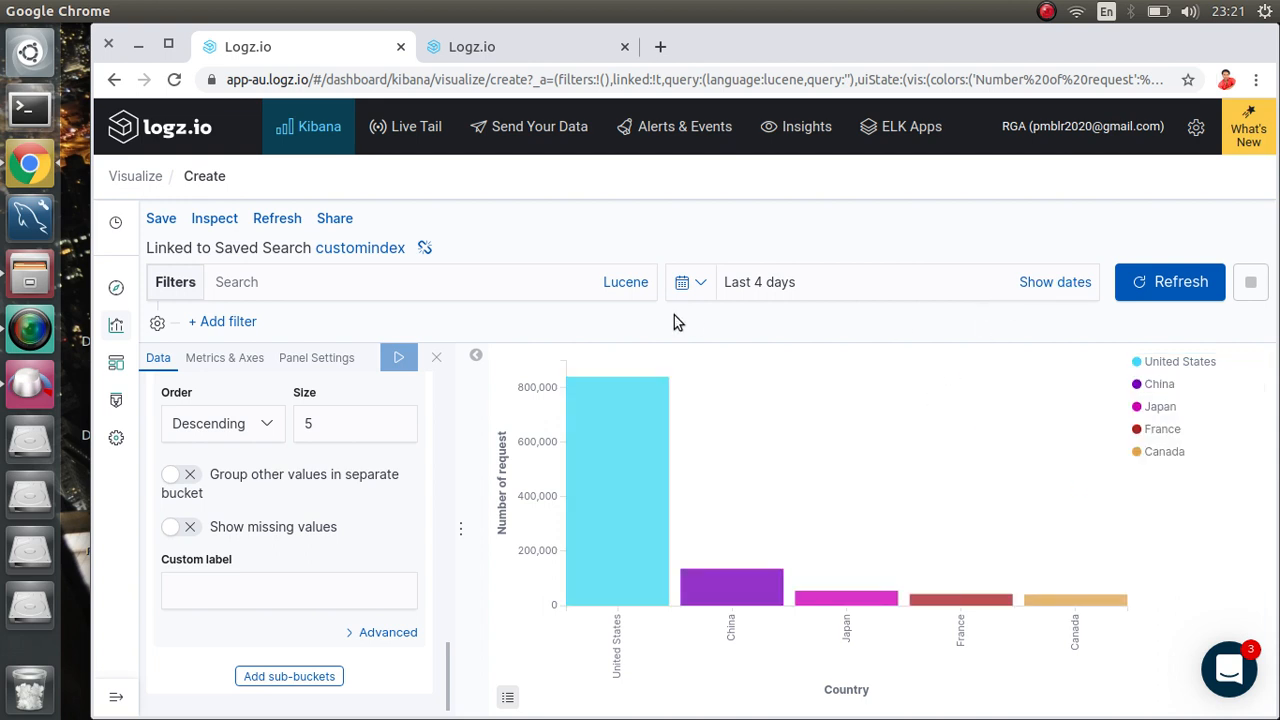
Step: Save the bar chart with the title 'Countrybarchart'
click(161, 219)
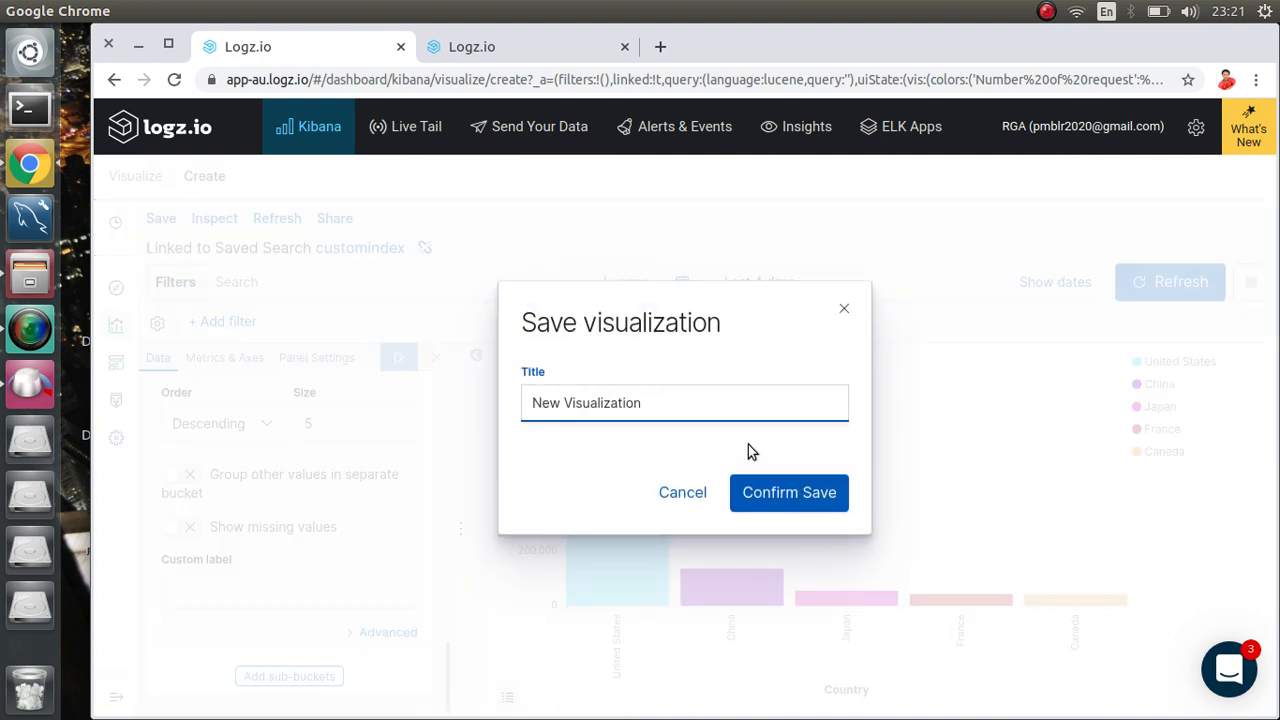
key(BackSpace)
key(BackSpace)
key(BackSpace)
key(BackSpace)
key(BackSpace)
key(BackSpace)
key(BackSpace)
key(BackSpace)
key(BackSpace)
key(BackSpace)
key(BackSpace)
key(BackSpace)
key(BackSpace)
key(BackSpace)
key(BackSpace)
key(BackSpace)
key(BackSpace)
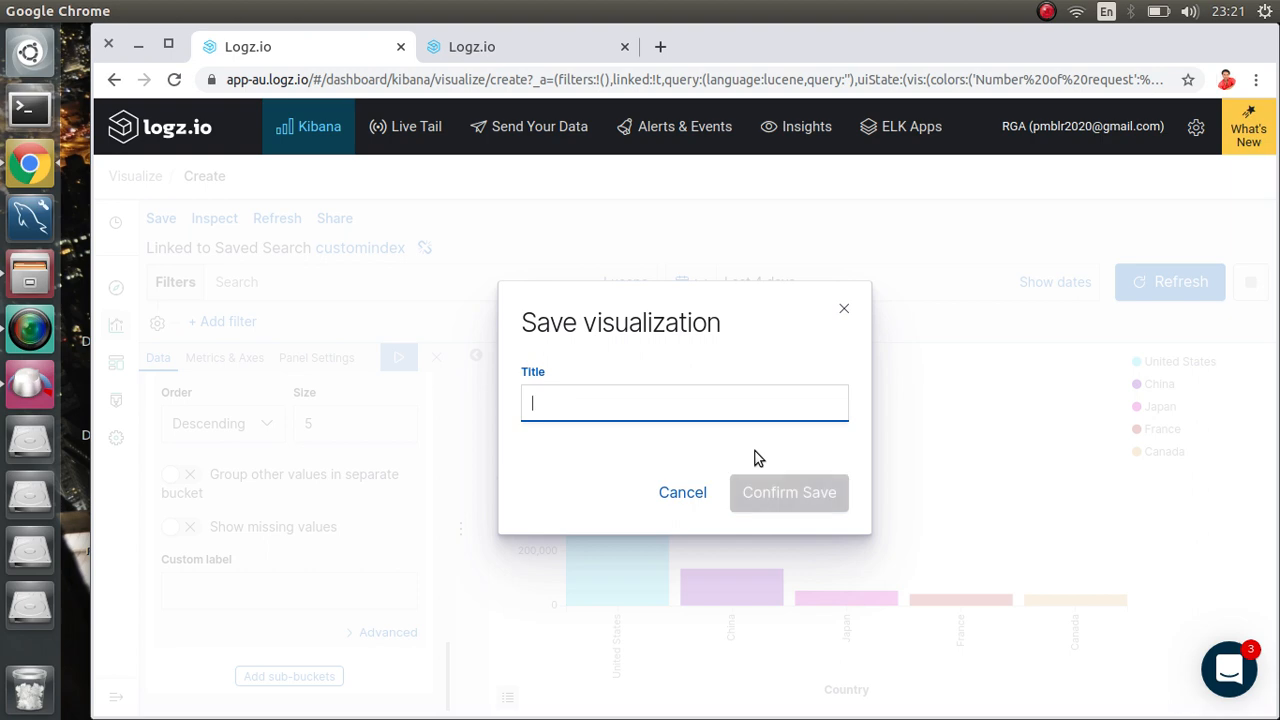
text(C)
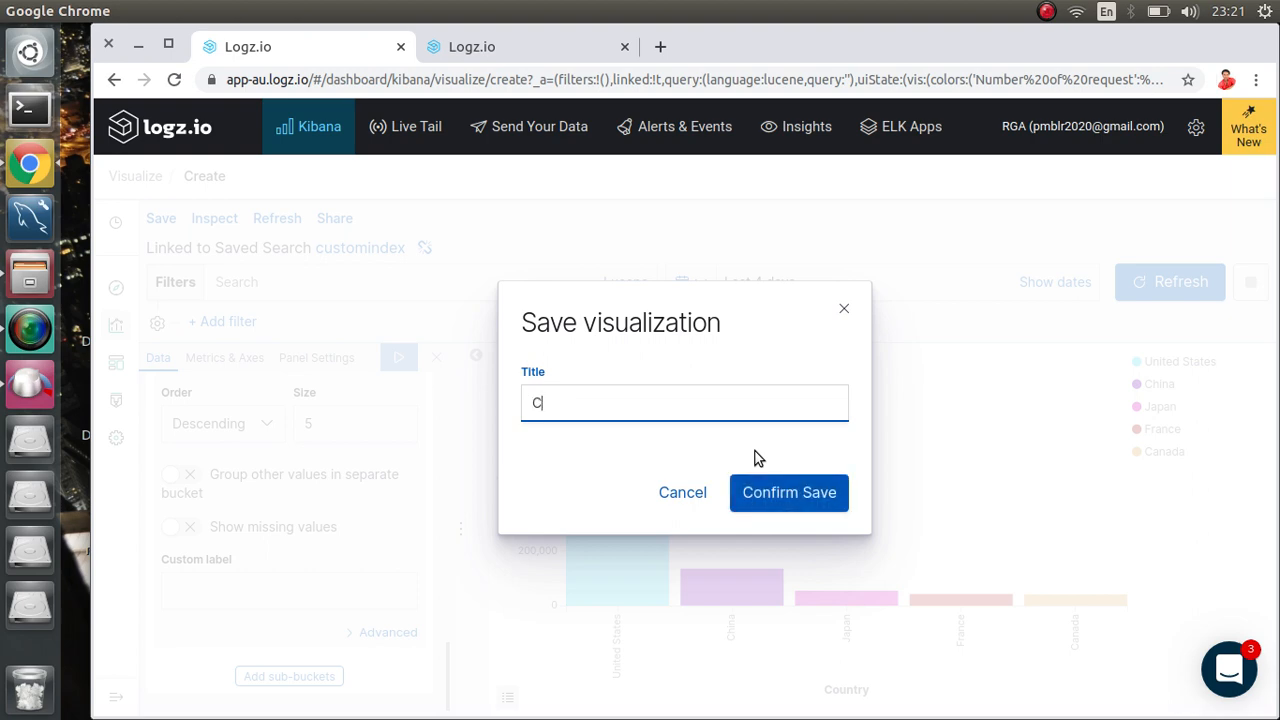
text(ountrybarchart)
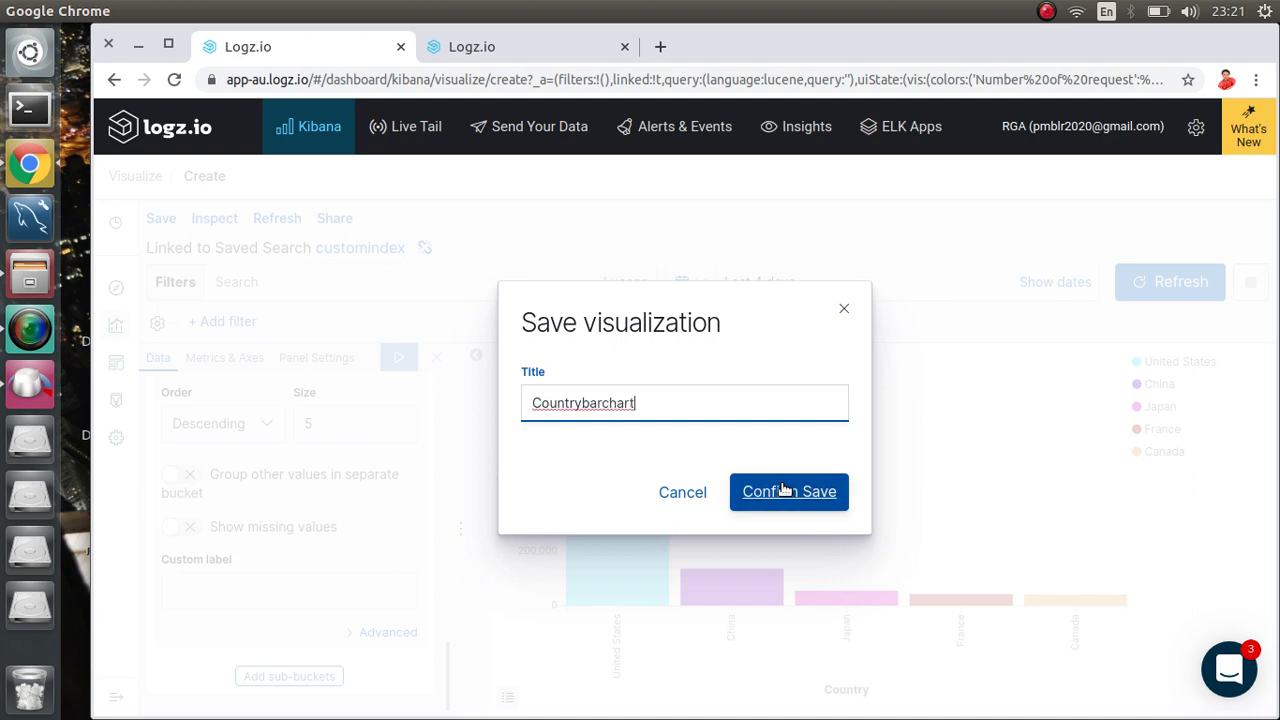
click(785, 490)
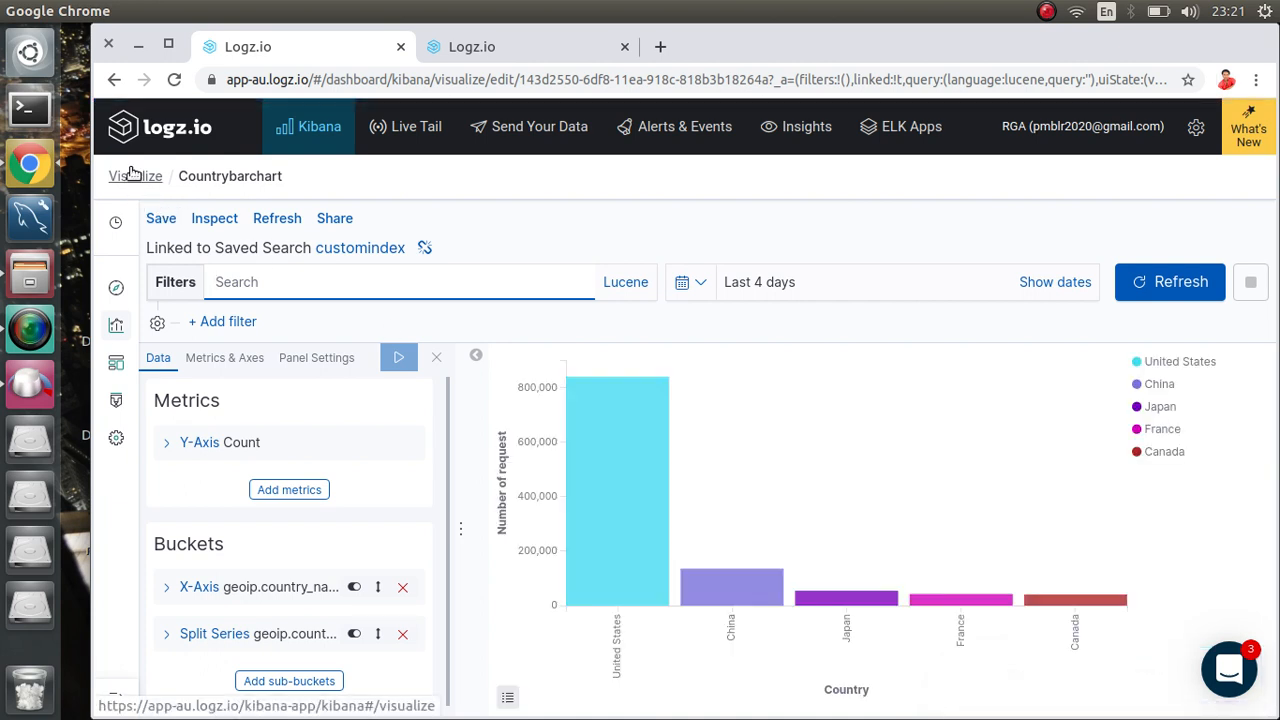
Step: Go back to the Visualizations list and browse the types for a new visualization
click(133, 176)
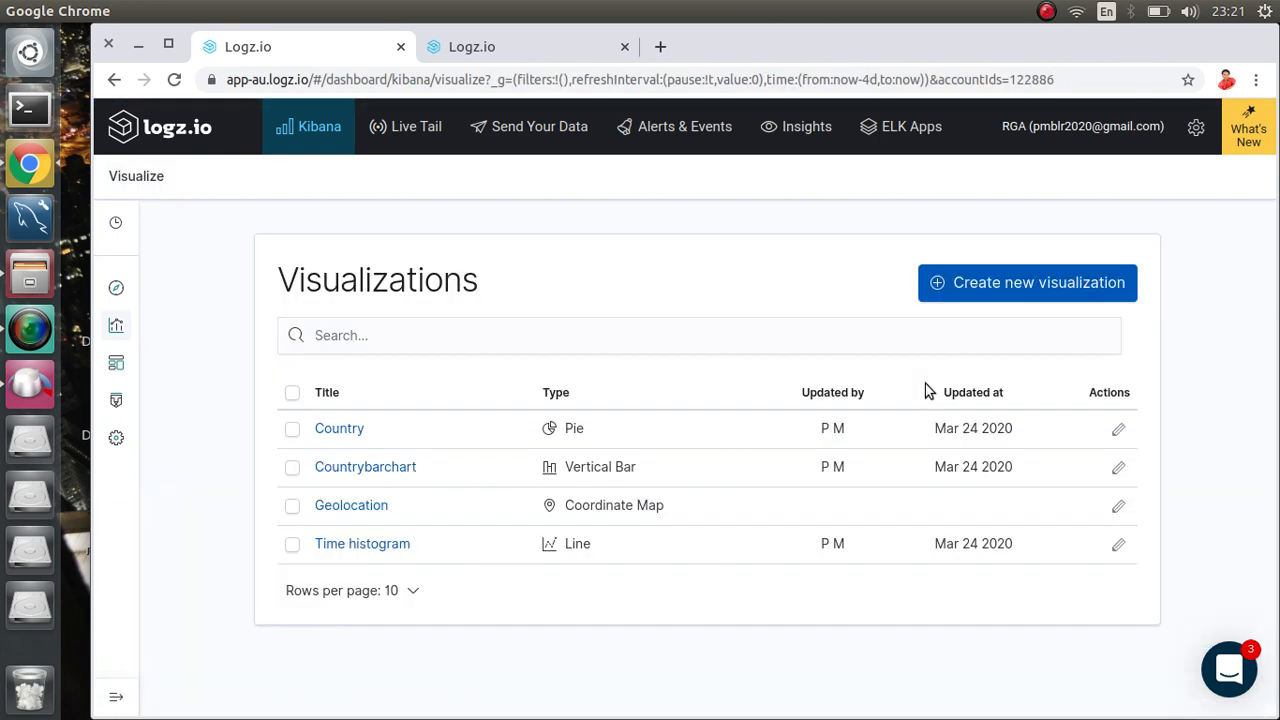
click(986, 299)
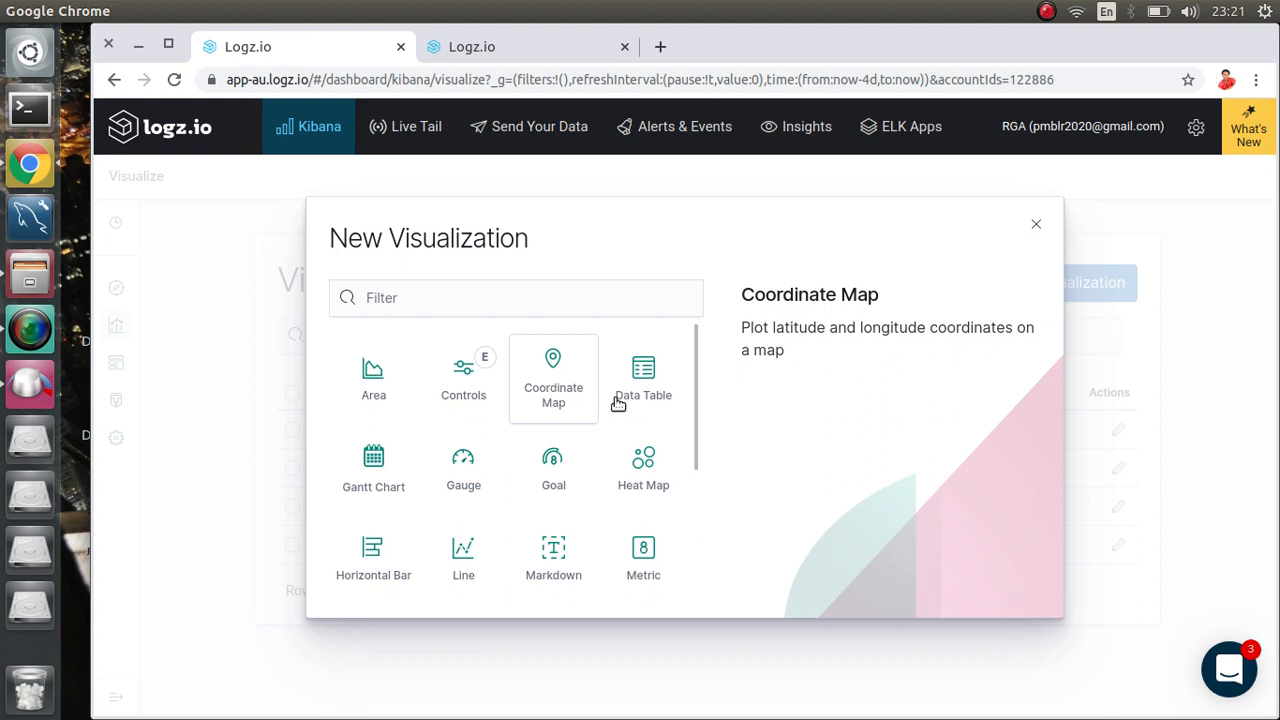
scroll(578, 456, down, 2)
scroll(578, 456, down, 1)
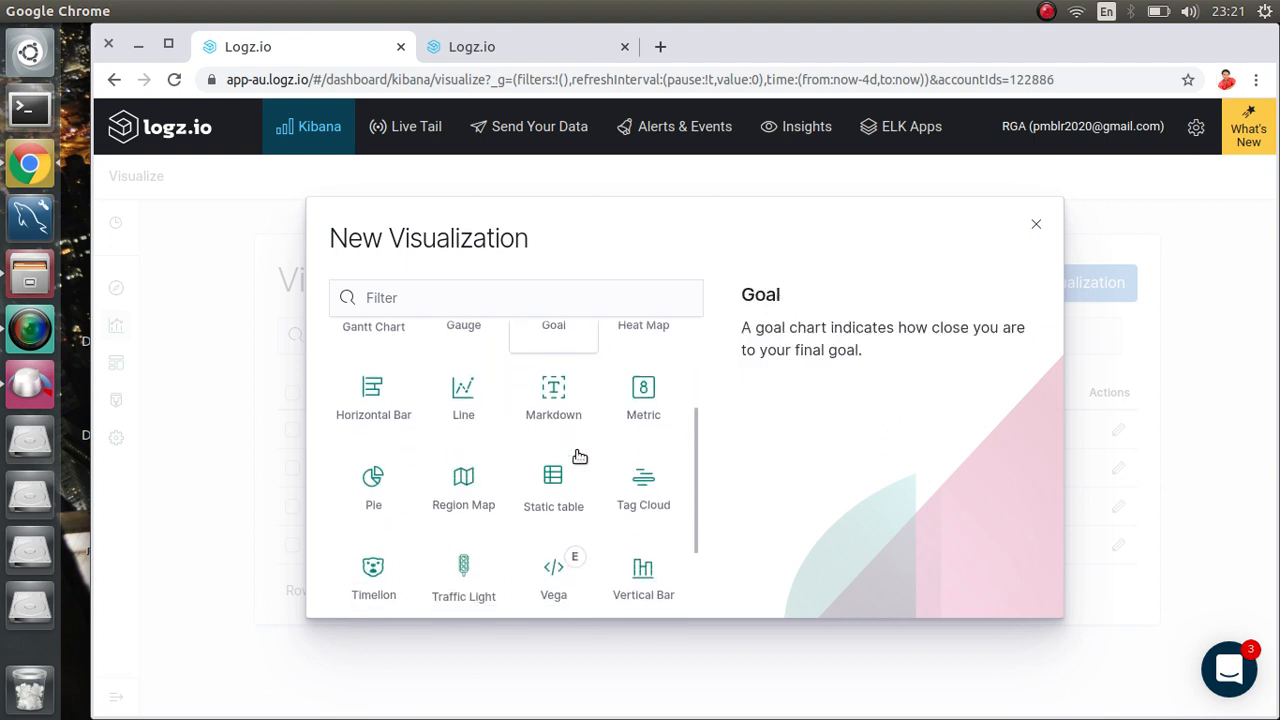
scroll(579, 456, up, 1)
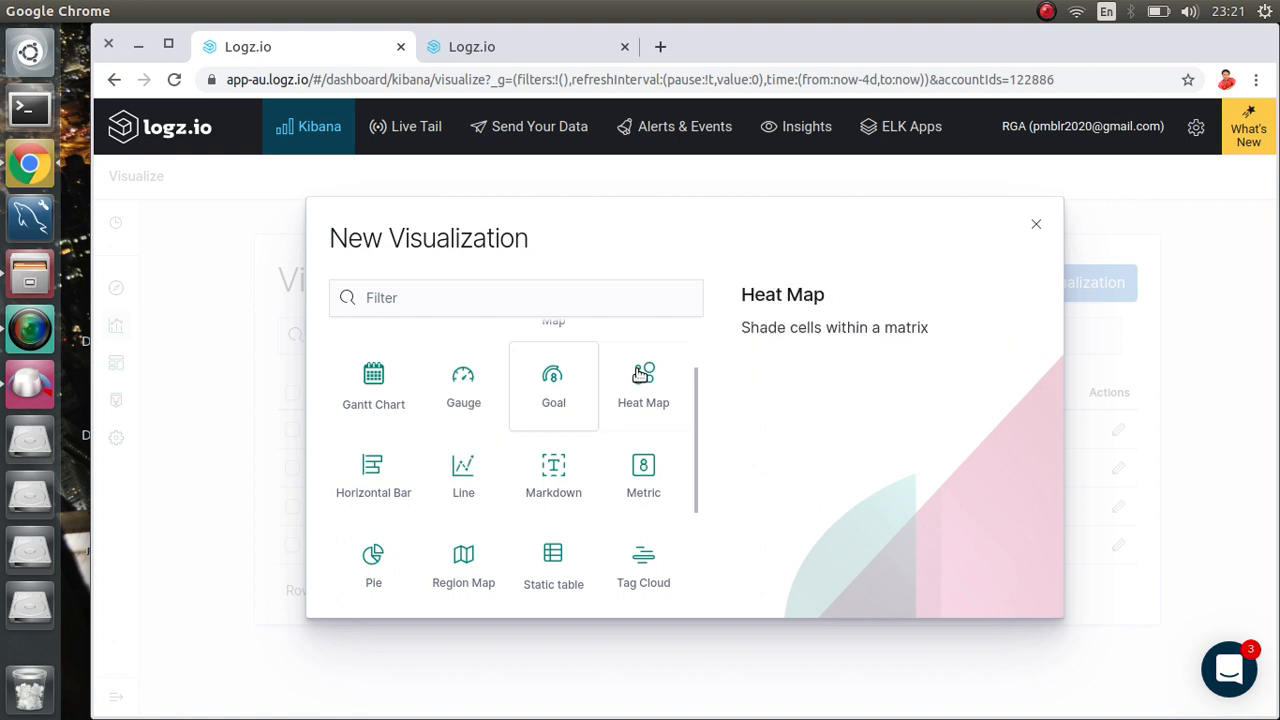
scroll(627, 428, down, 2)
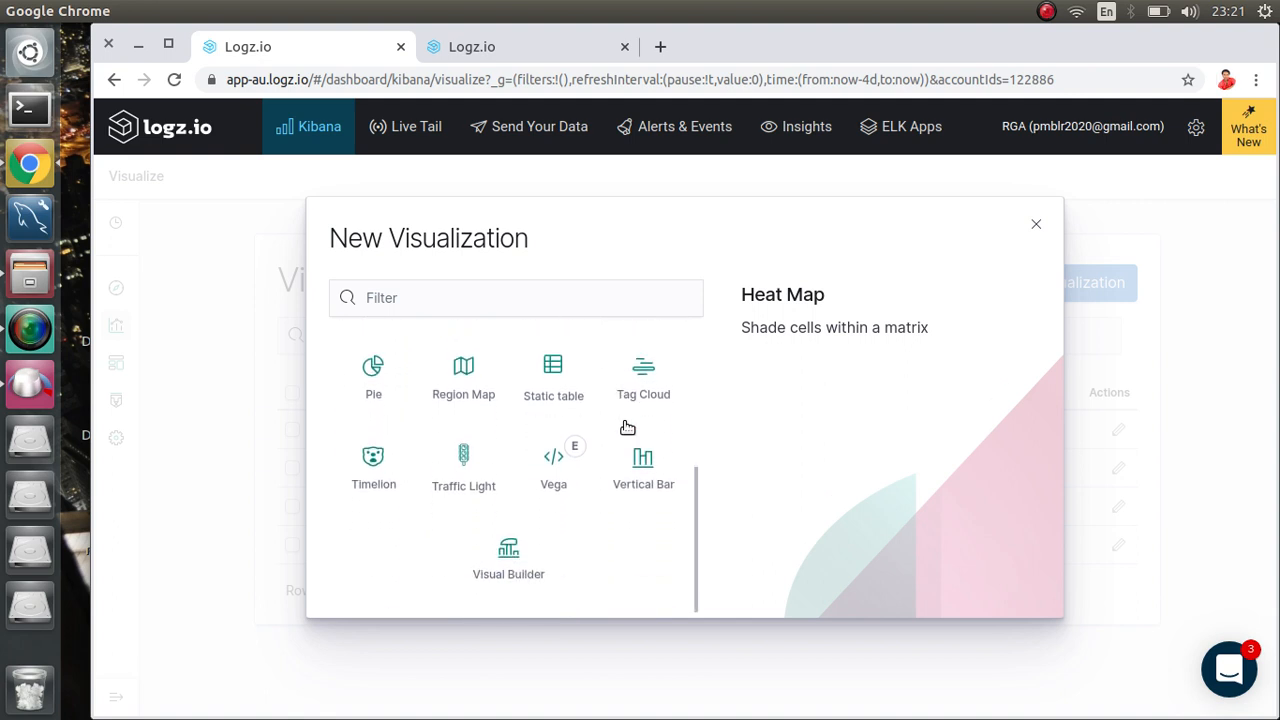
scroll(627, 428, up, 2)
scroll(627, 428, up, 1)
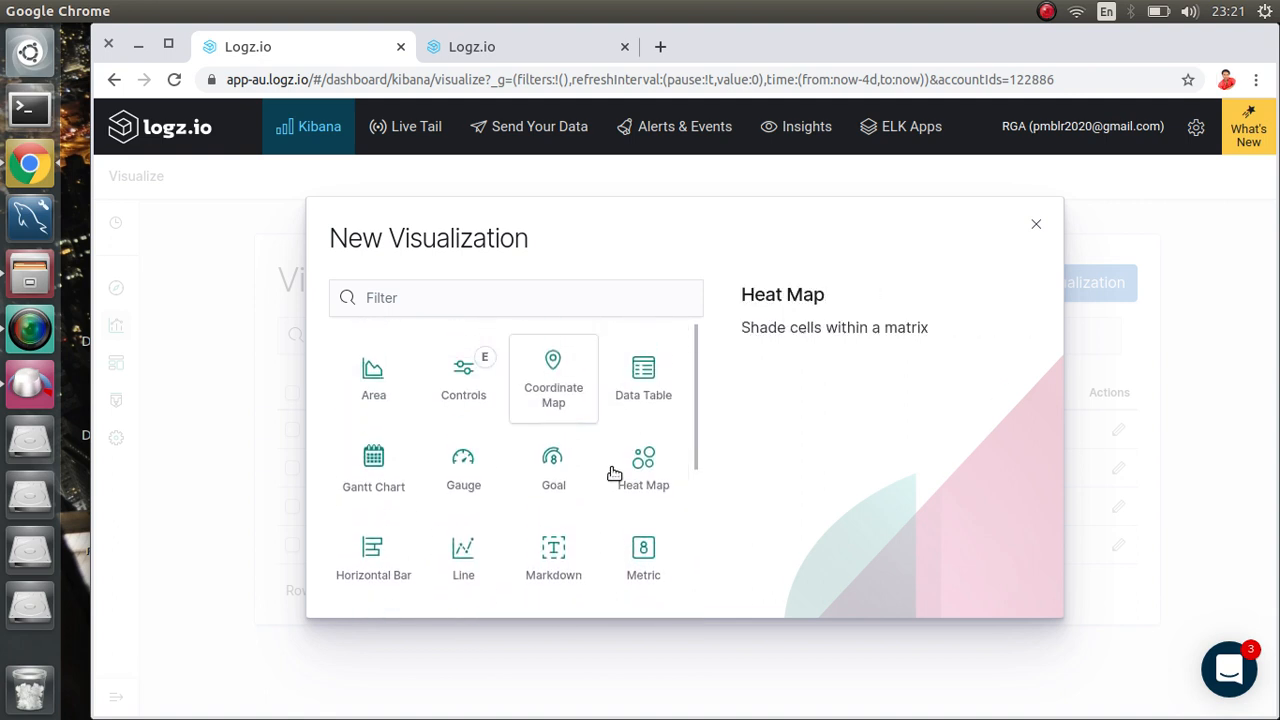
Step: Start a Heat Map on customindex, then abandon it for the Visualizations list
click(649, 488)
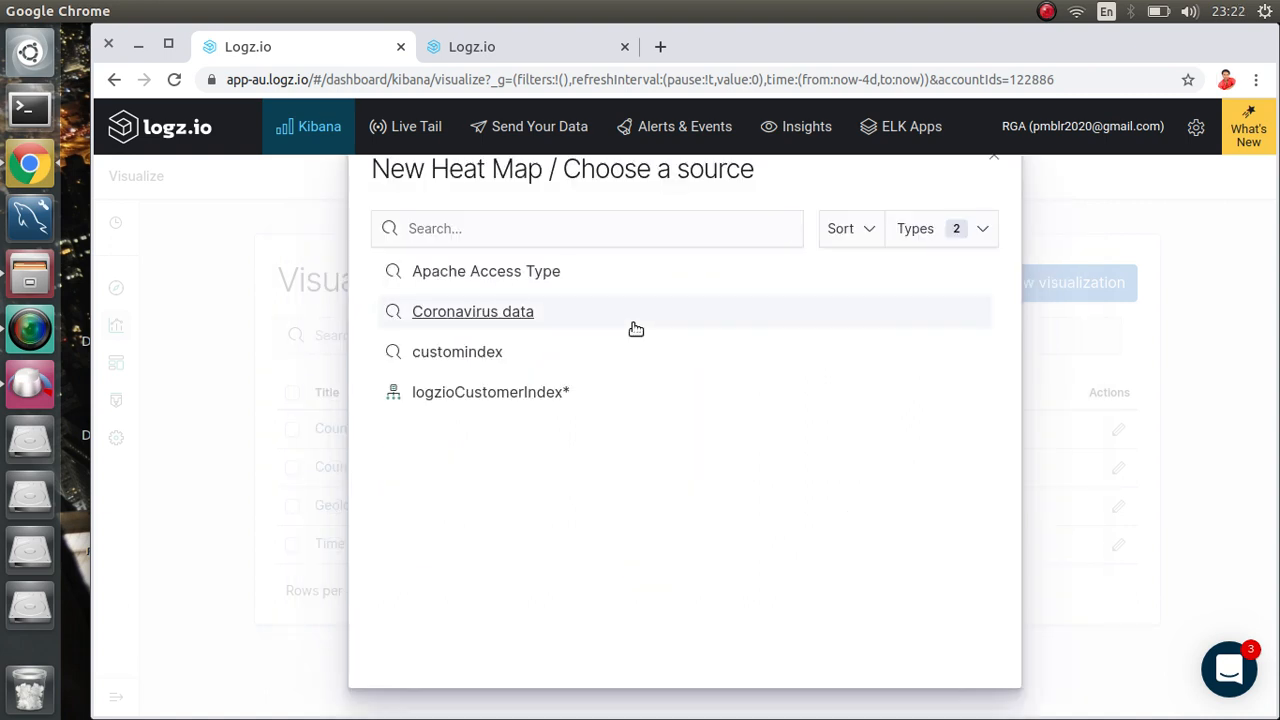
click(430, 352)
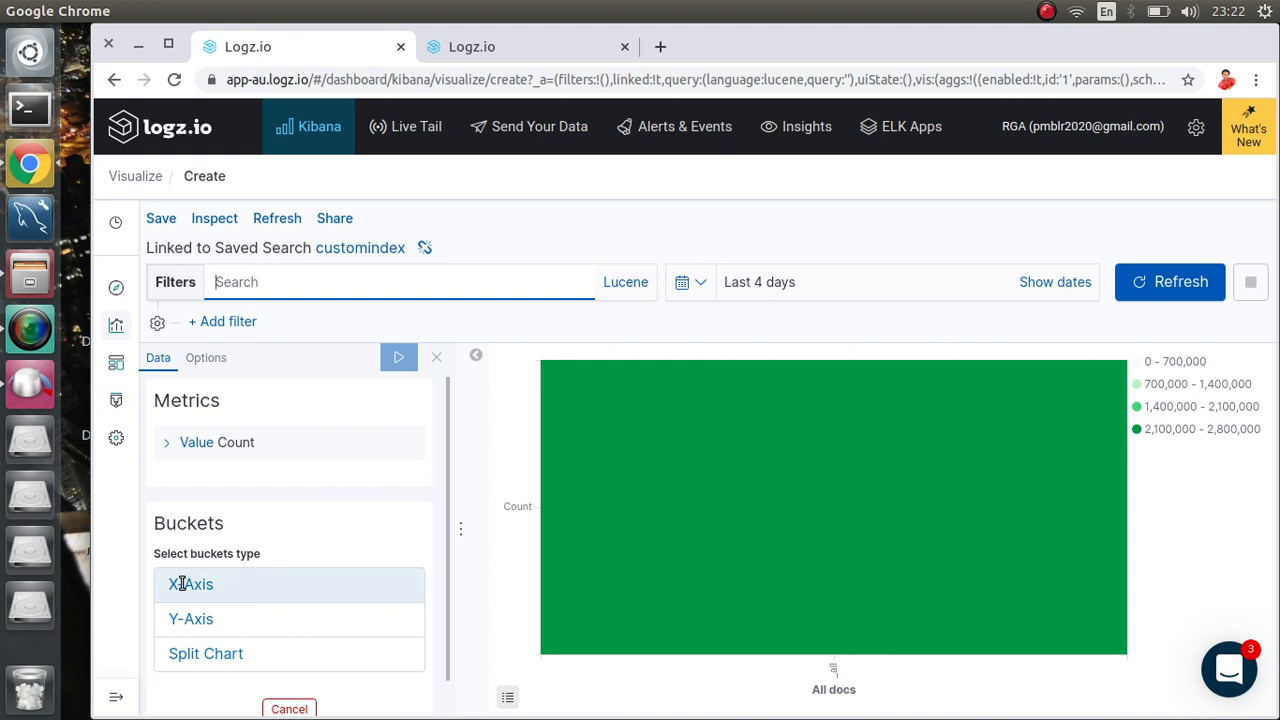
click(136, 177)
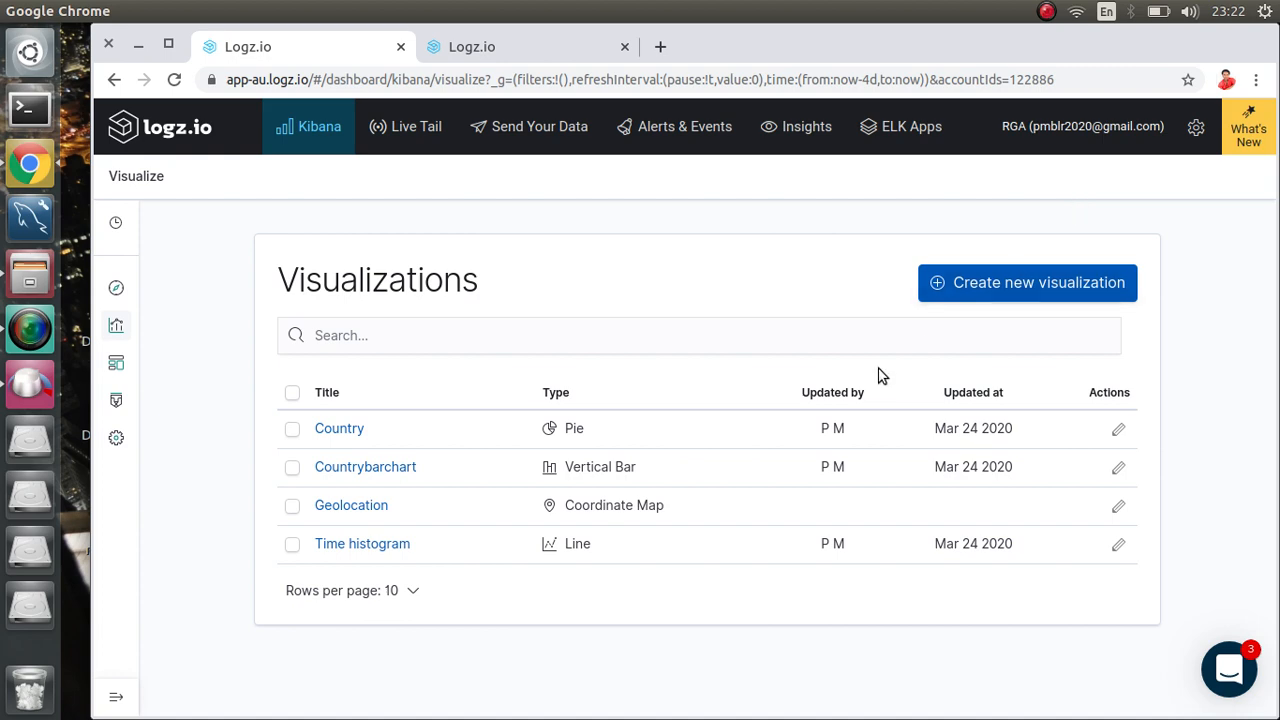
Step: Create a new Coordinate Map visualization sourced from the customindex saved search
click(991, 288)
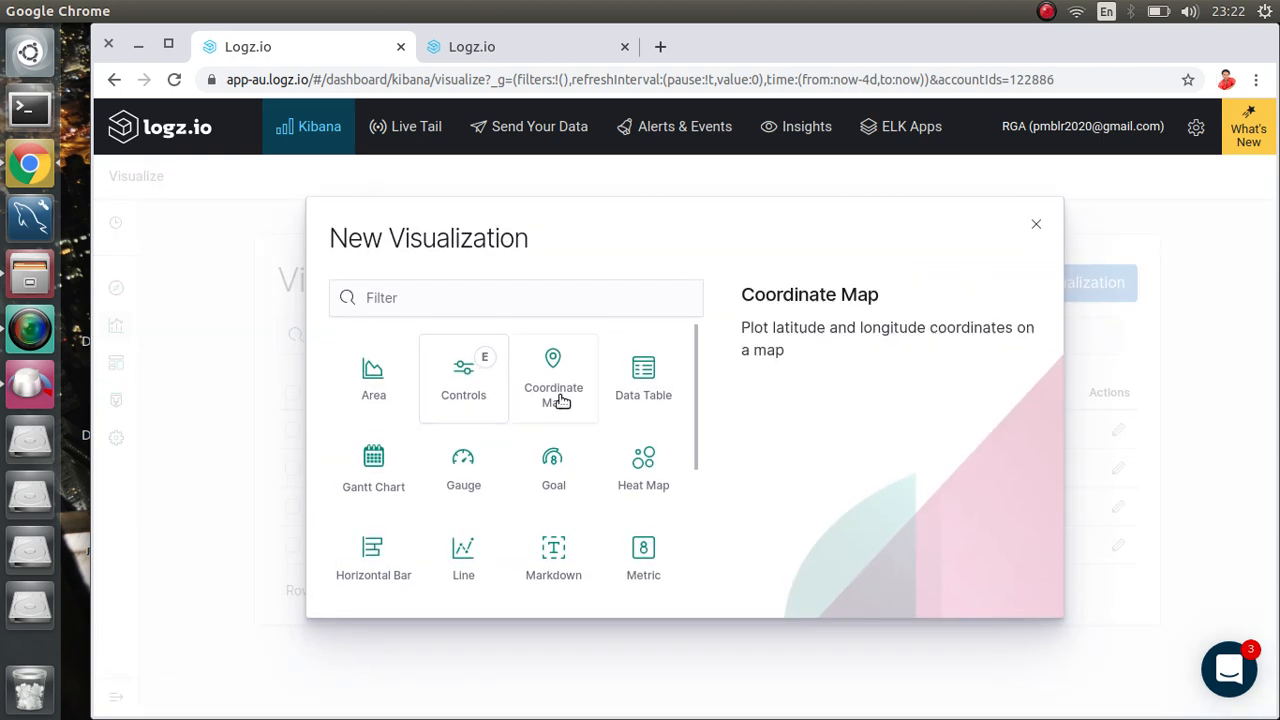
click(561, 400)
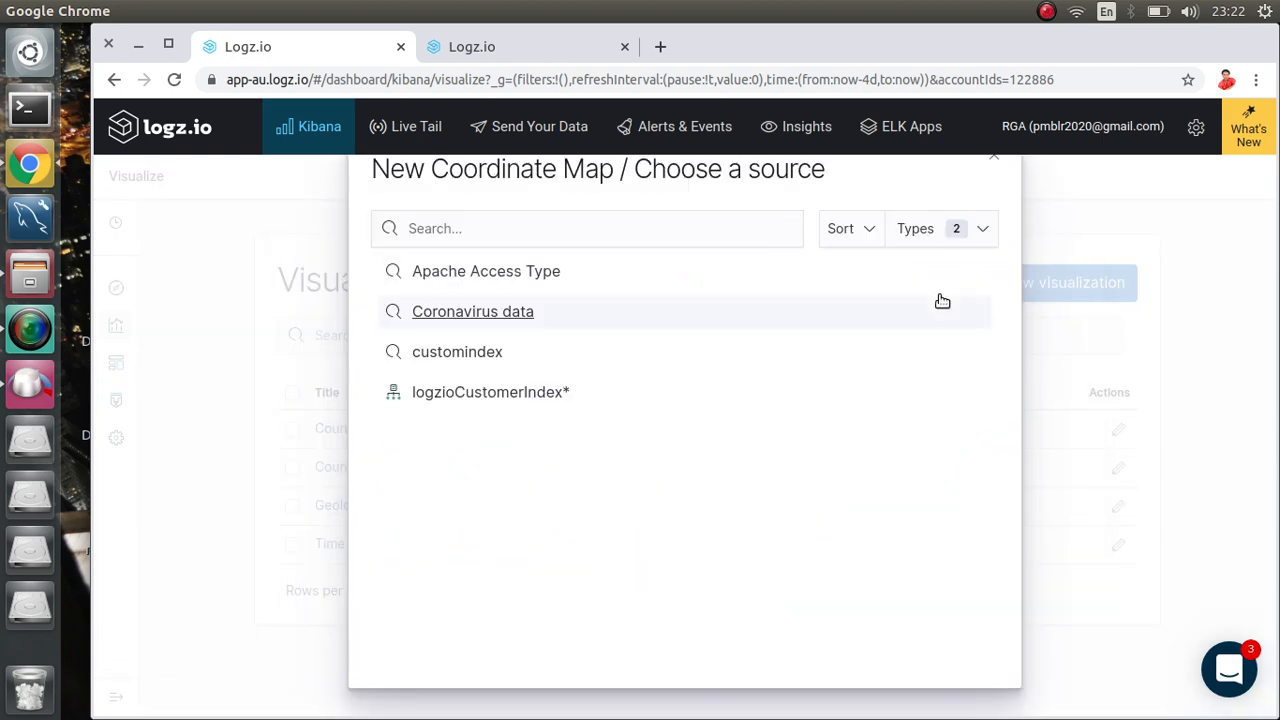
click(425, 355)
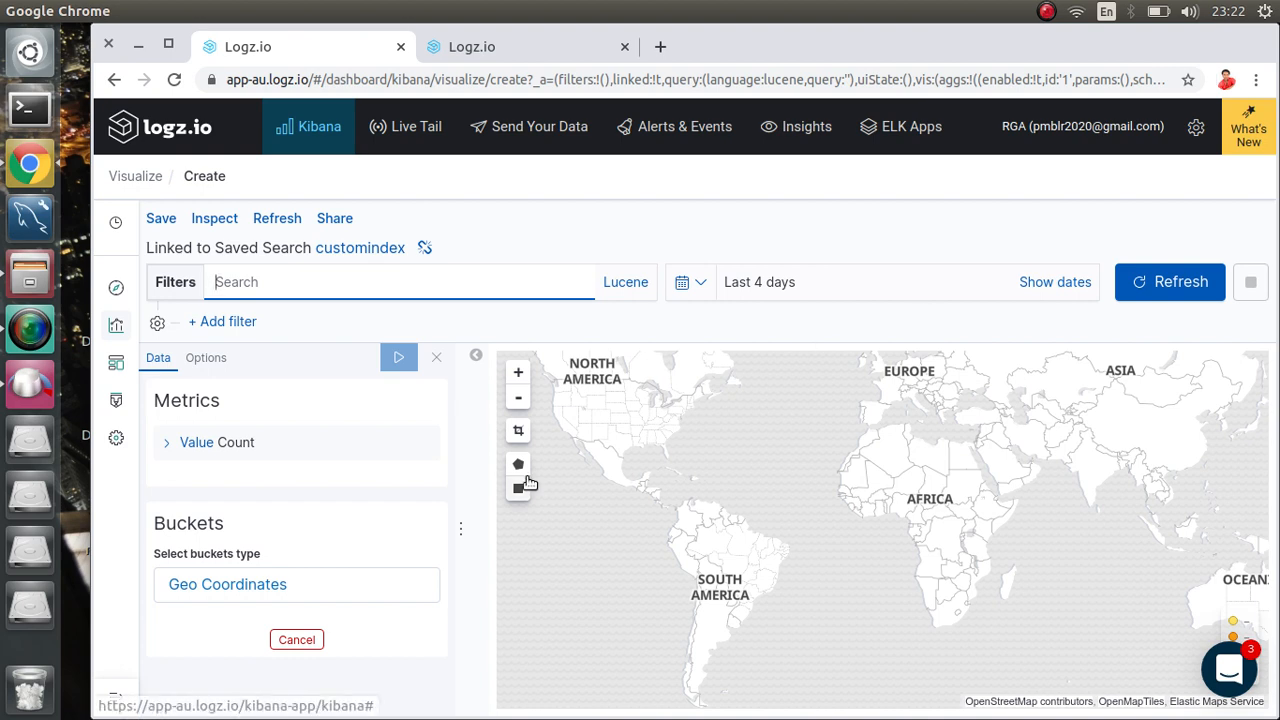
click(220, 585)
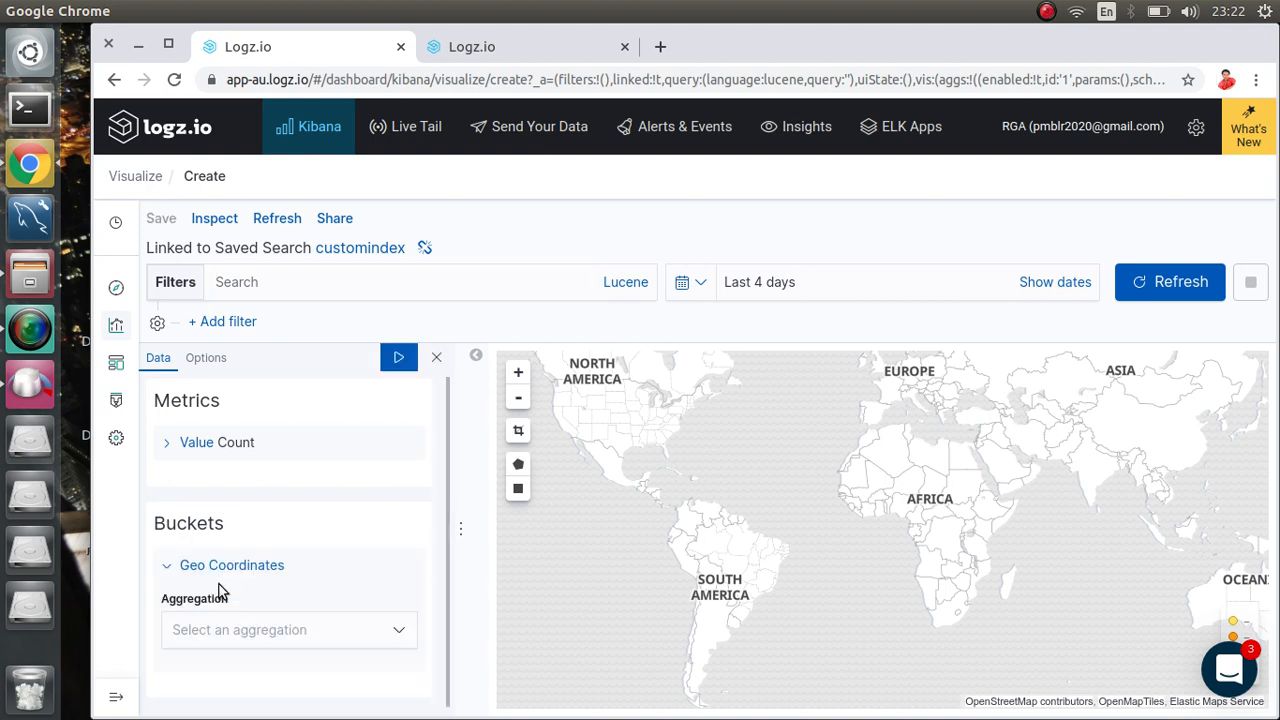
click(229, 638)
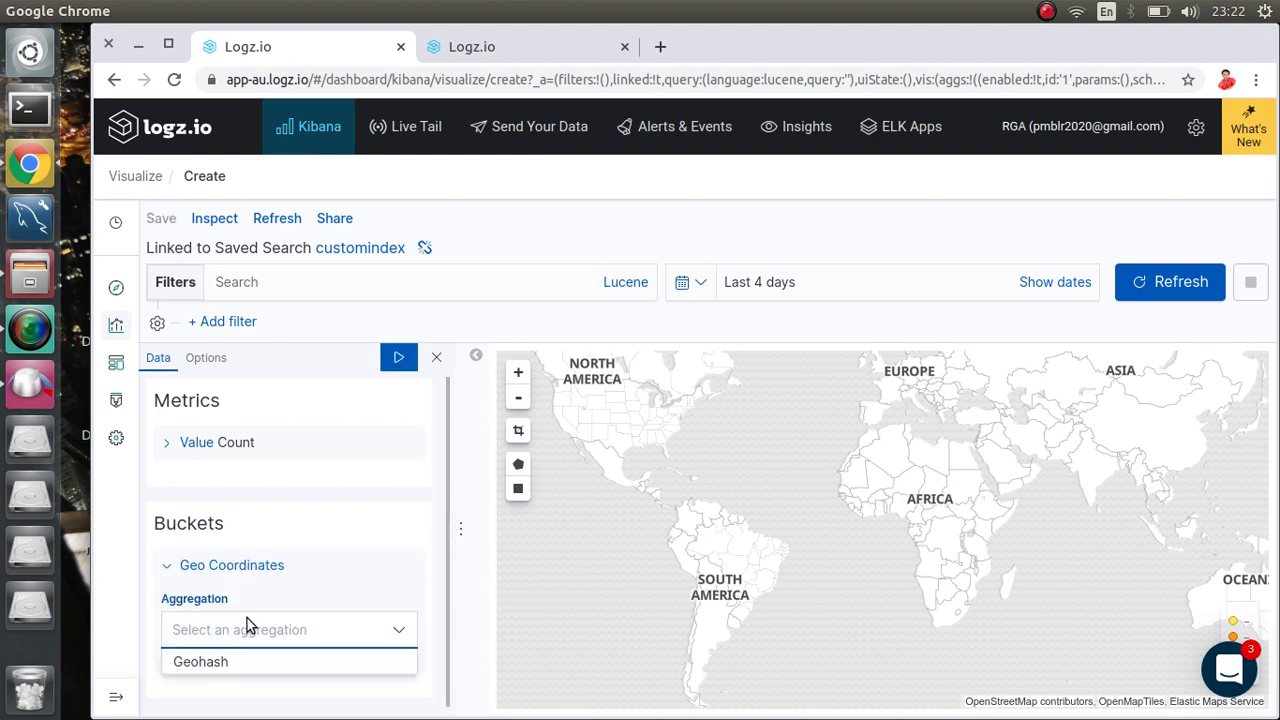
click(213, 664)
scroll(286, 580, down, 4)
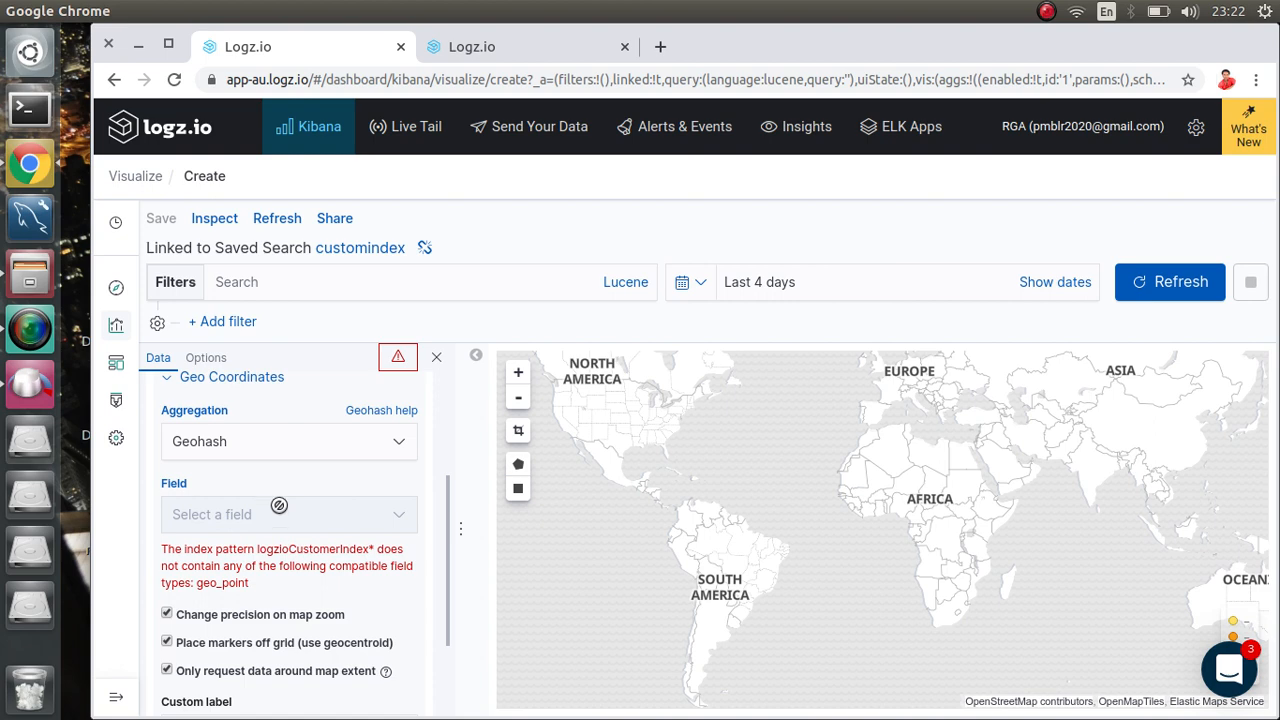
click(331, 447)
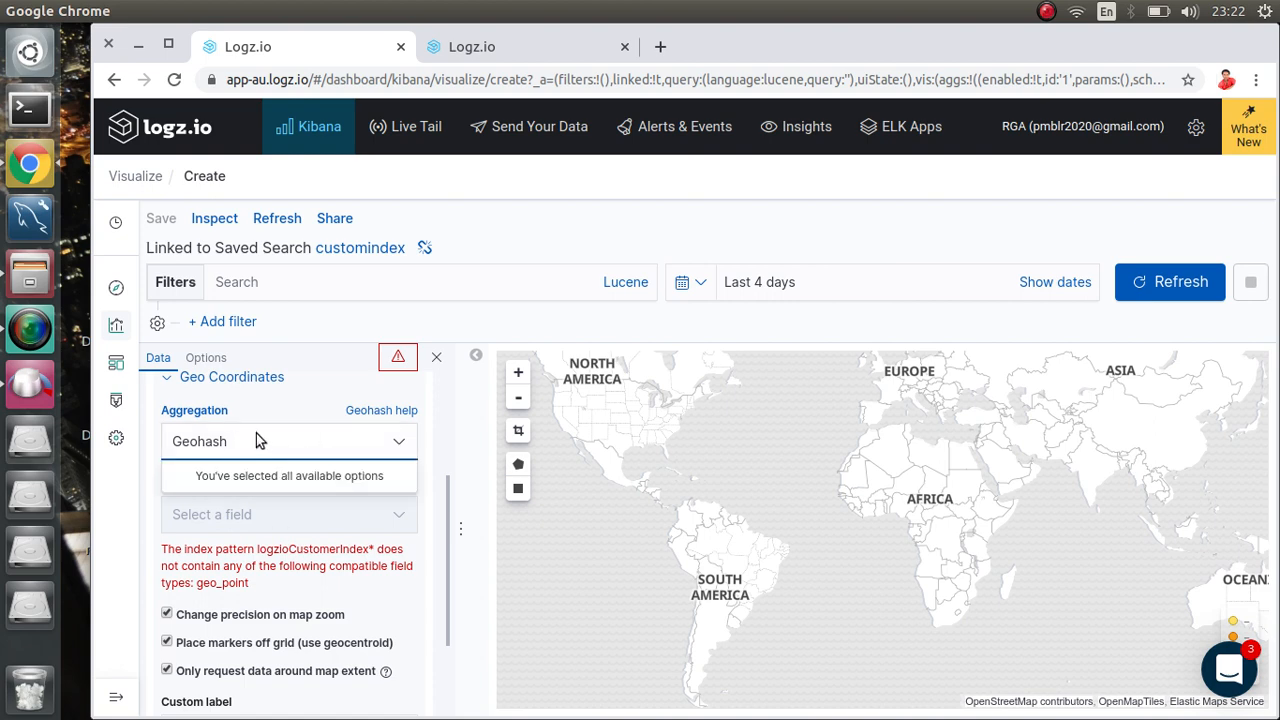
click(228, 386)
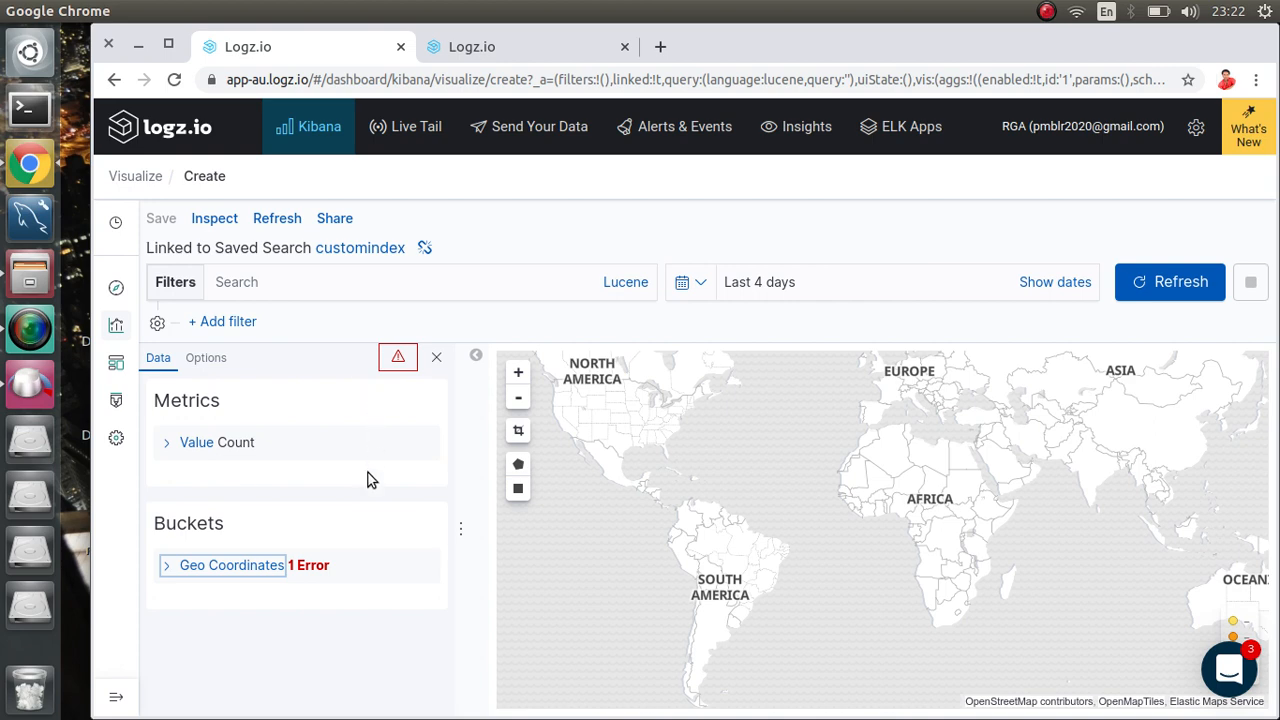
click(430, 357)
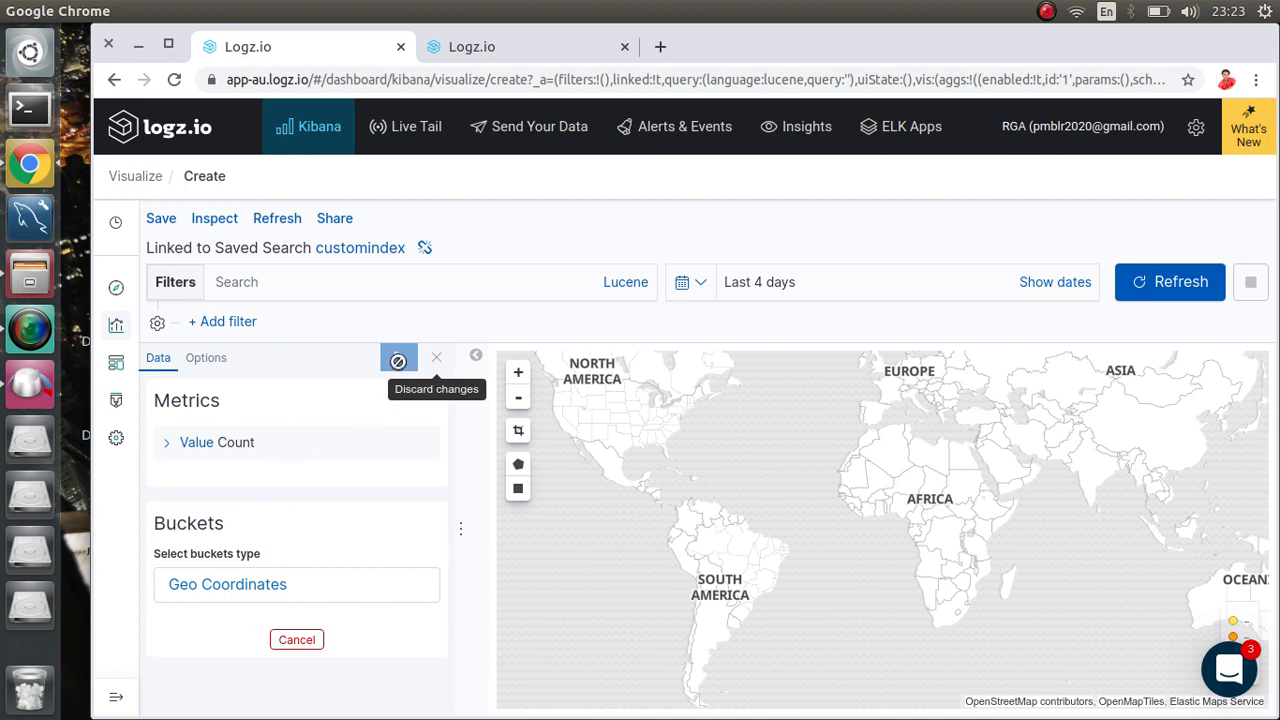
Step: Switch the map's metric from Count to Max and browse its available fields
click(195, 443)
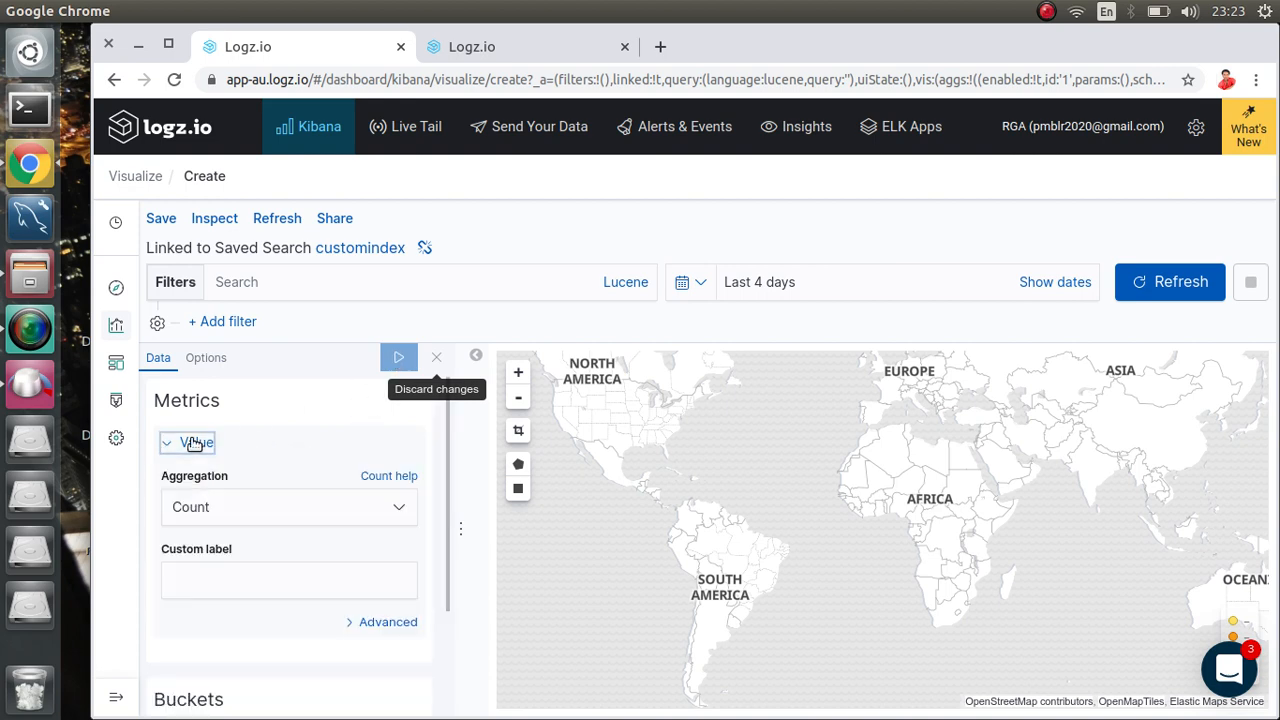
click(228, 507)
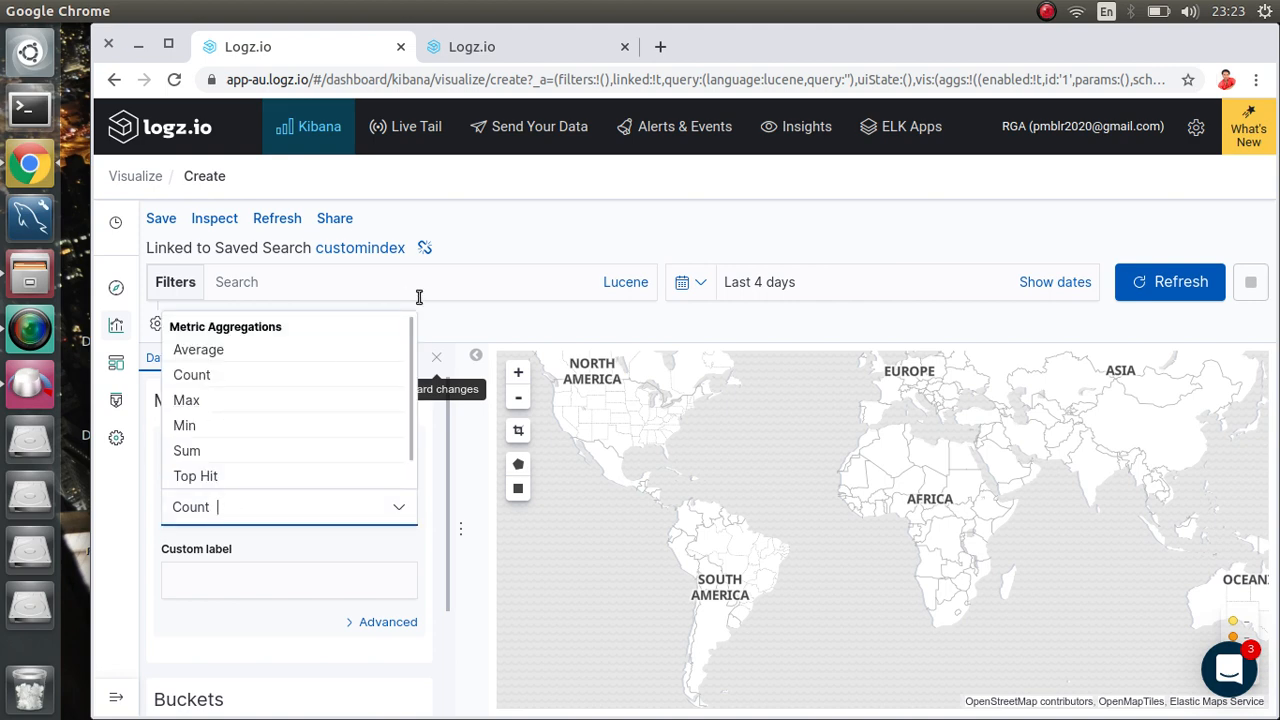
click(285, 399)
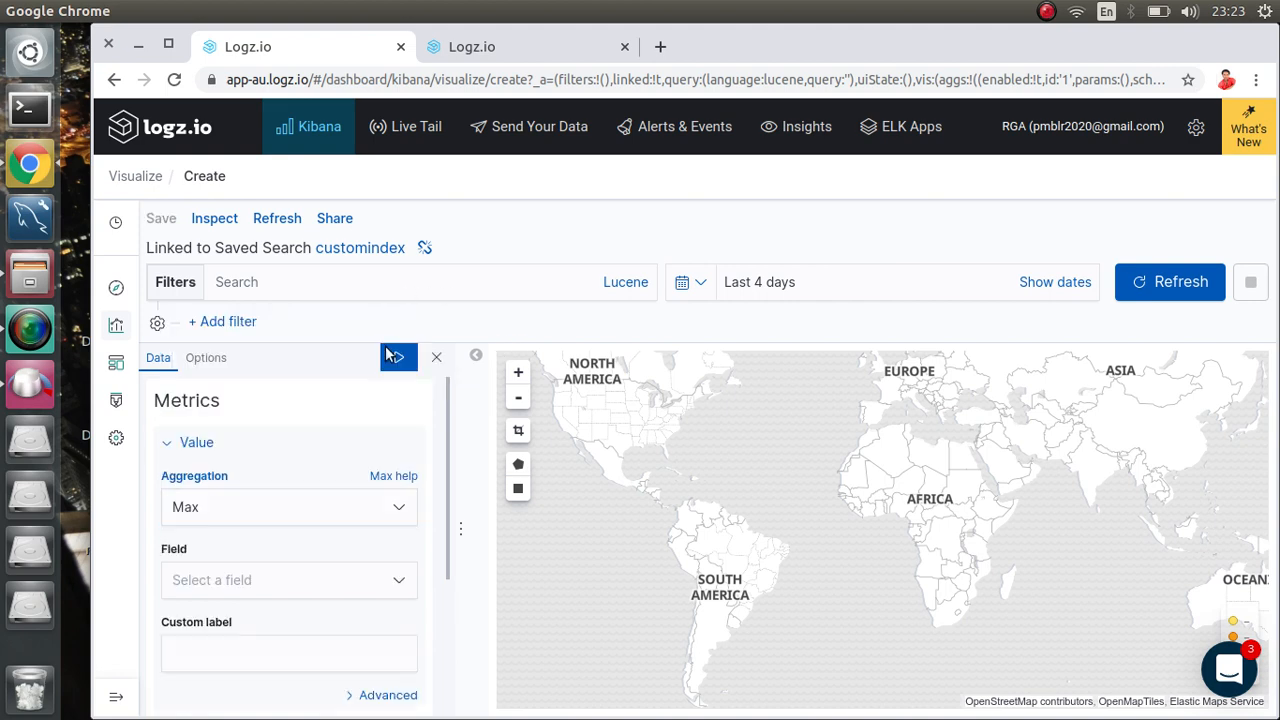
click(362, 583)
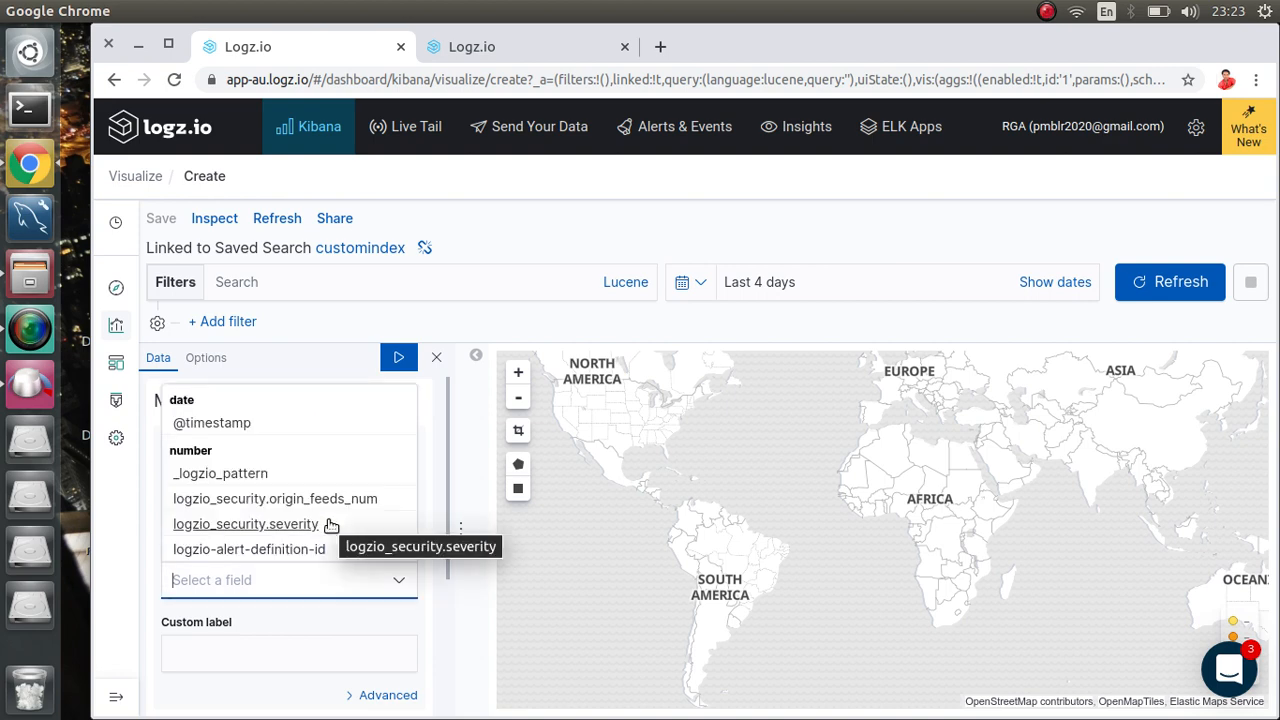
drag(447, 438, 447, 445)
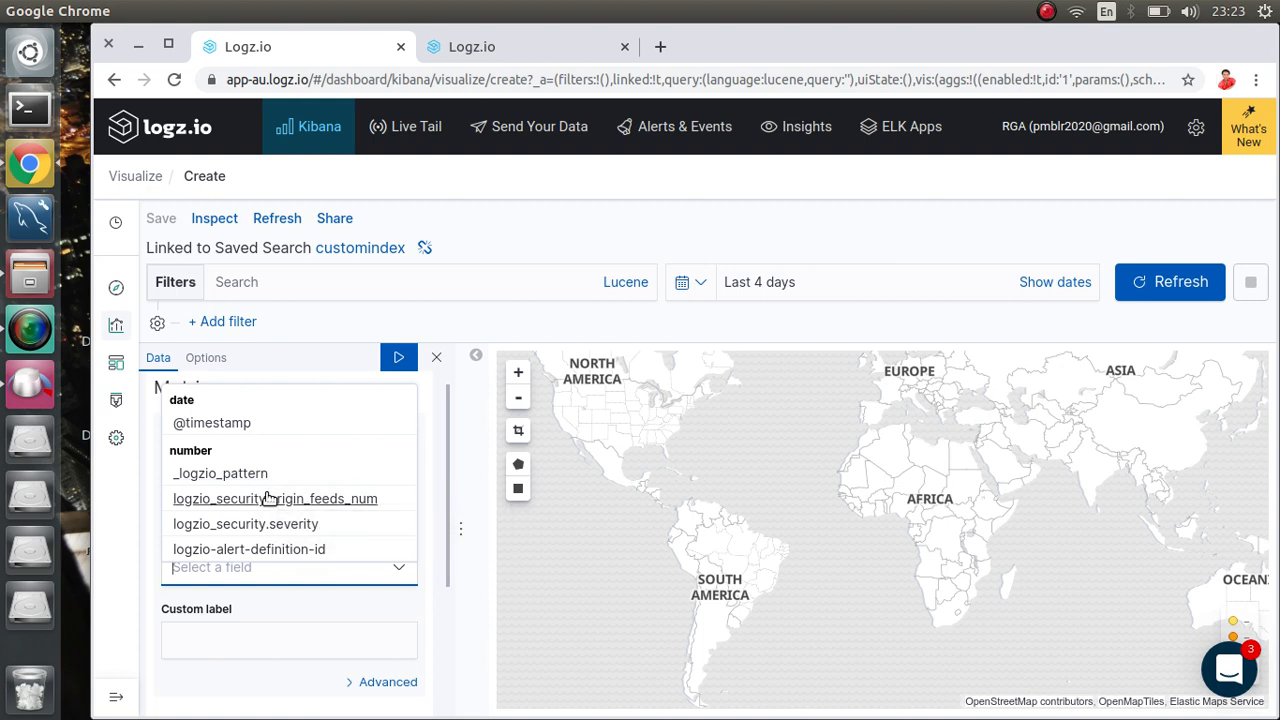
click(331, 367)
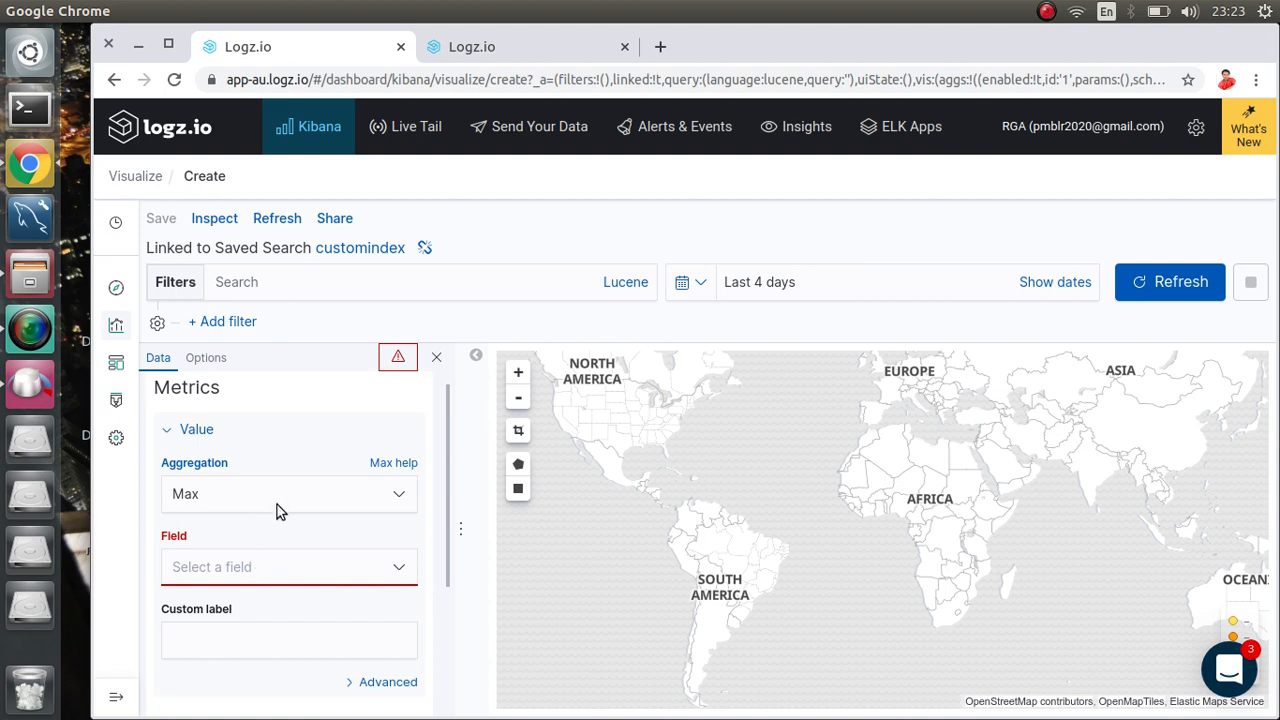
Step: Recheck the numeric fields, then set the metric aggregation back to Count
click(272, 567)
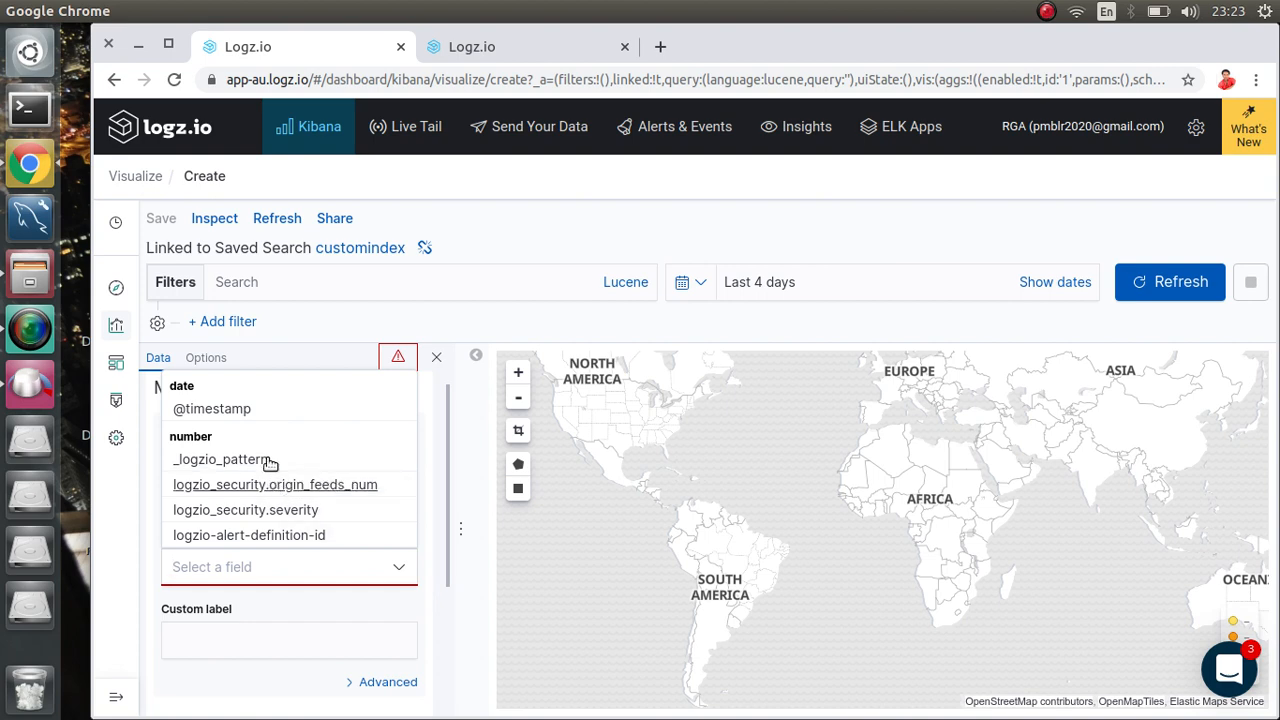
click(321, 318)
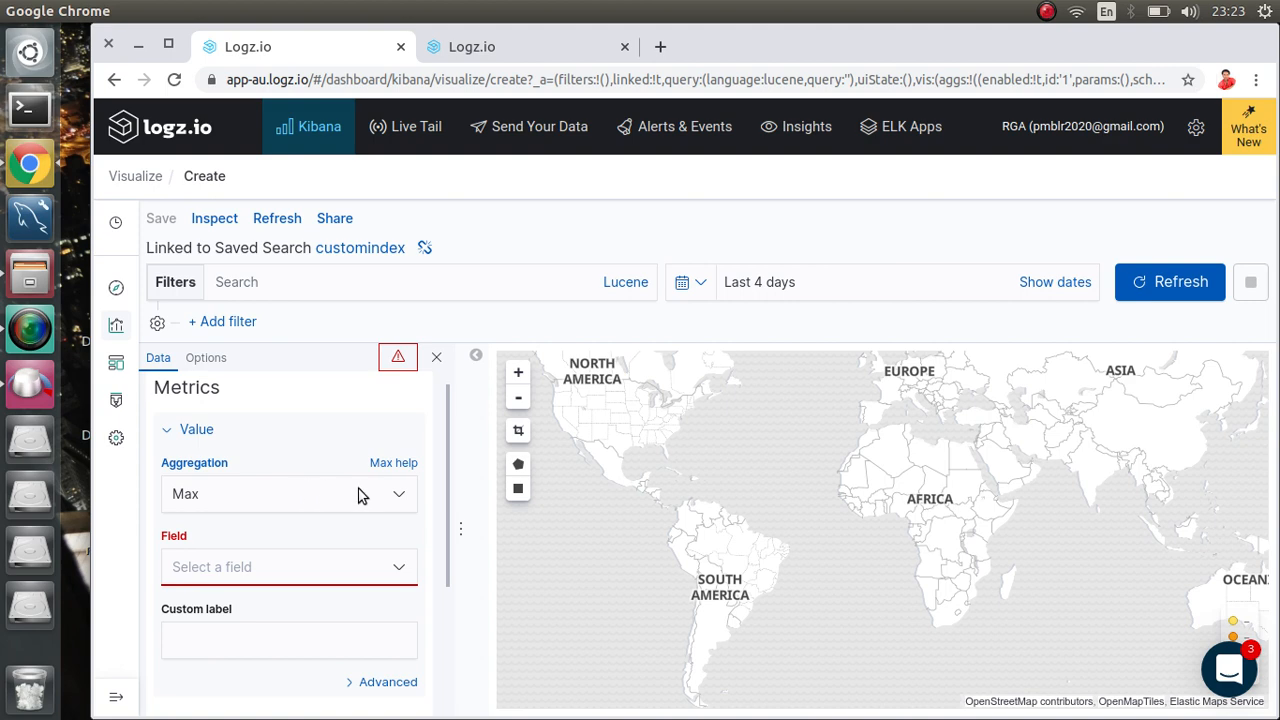
scroll(305, 490, down, 2)
scroll(305, 492, up, 2)
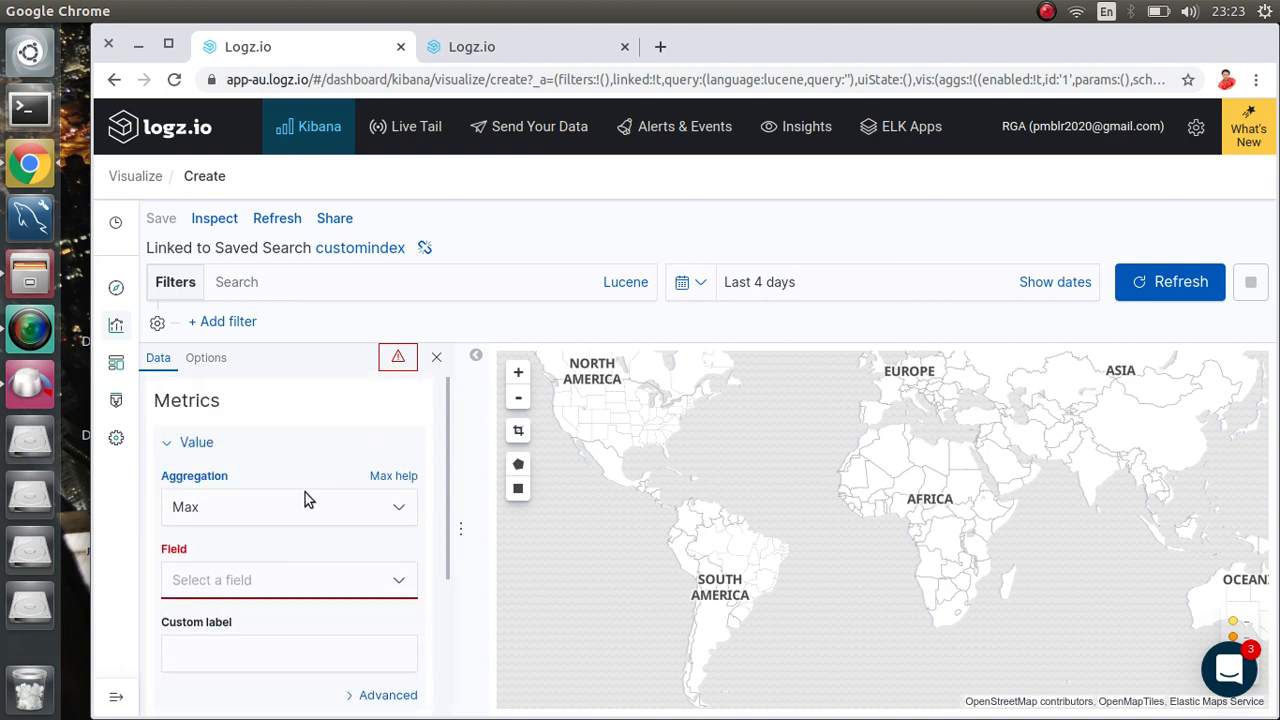
click(377, 510)
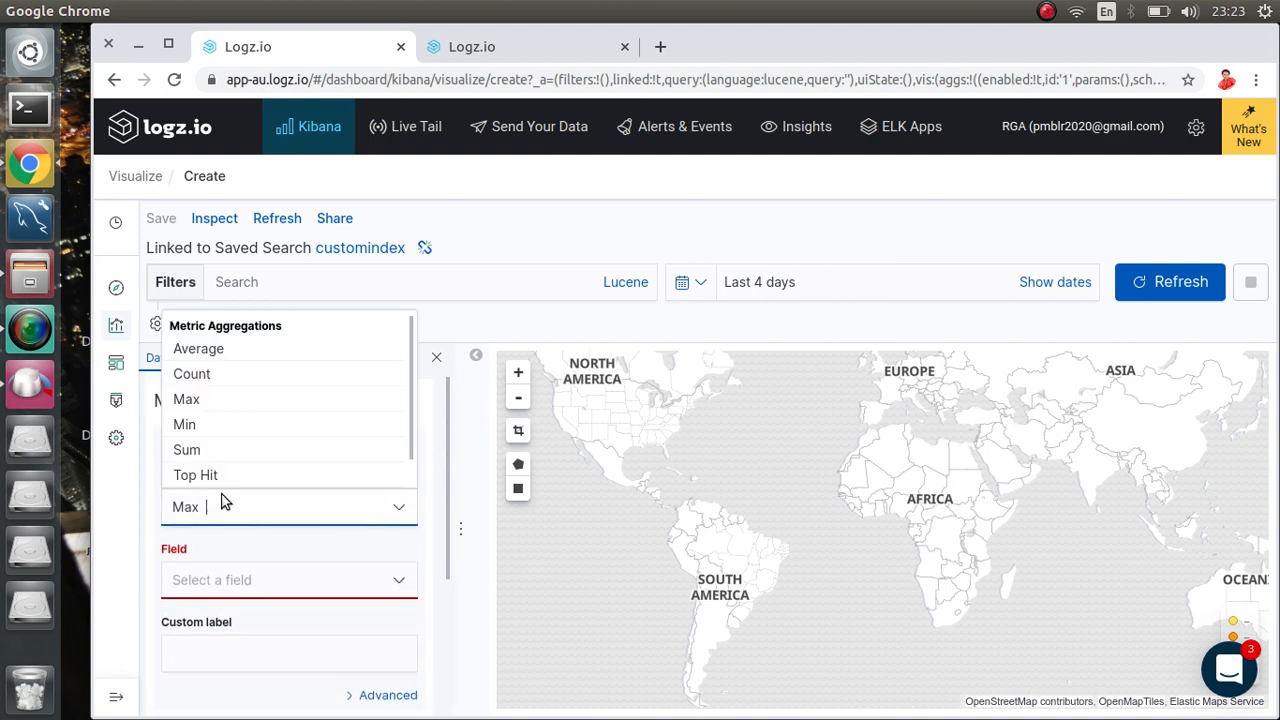
click(191, 374)
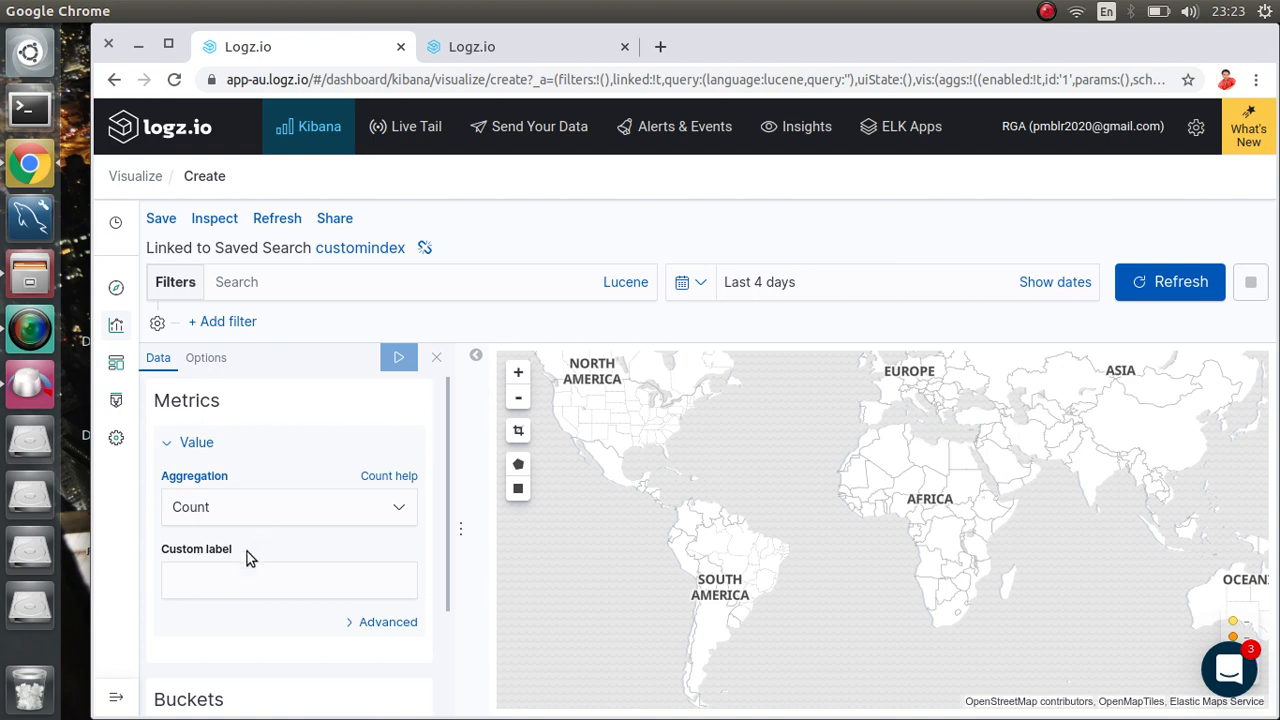
Step: Add a Geo Coordinates bucket aggregated by Geohash to the map
scroll(247, 555, down, 3)
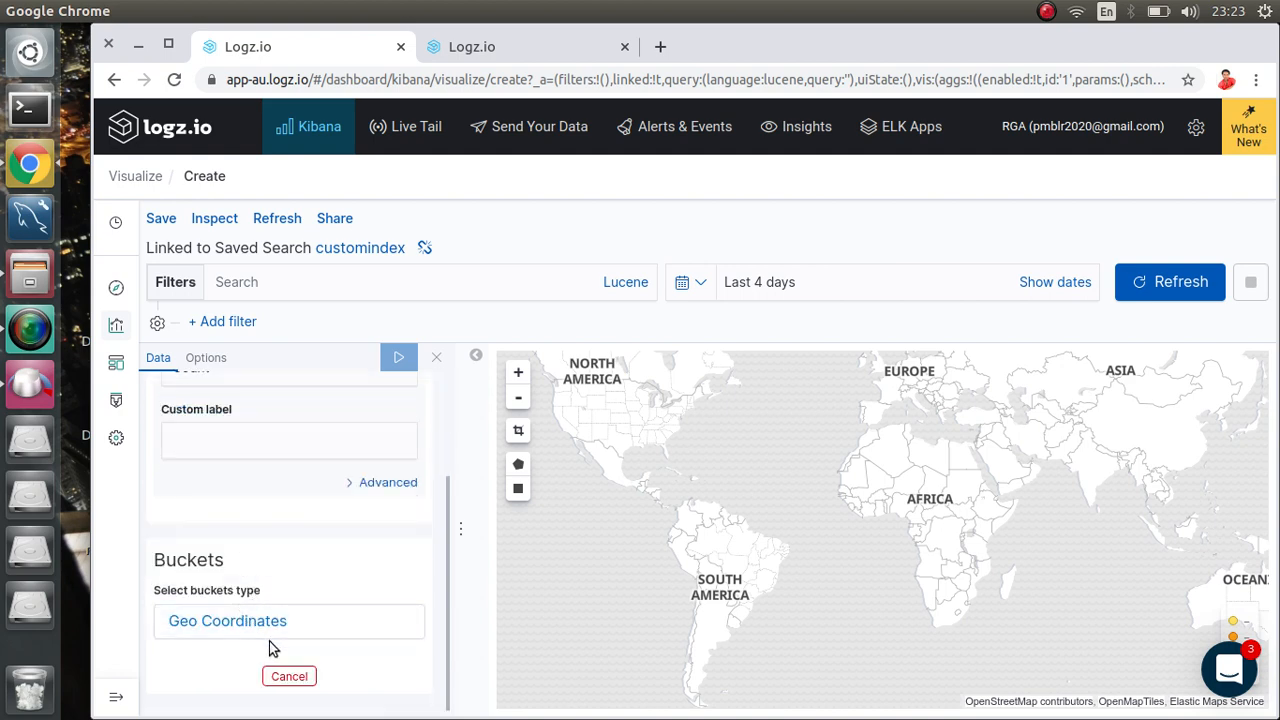
click(228, 621)
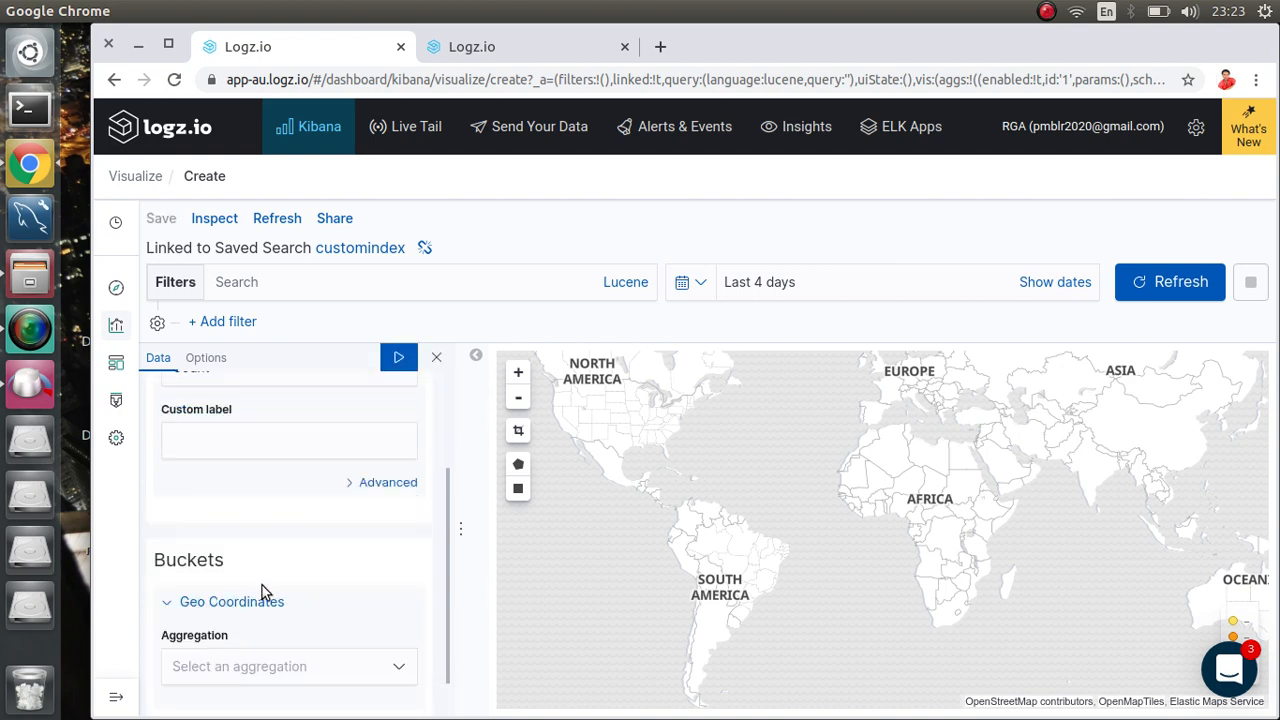
scroll(262, 585, down, 1)
click(303, 625)
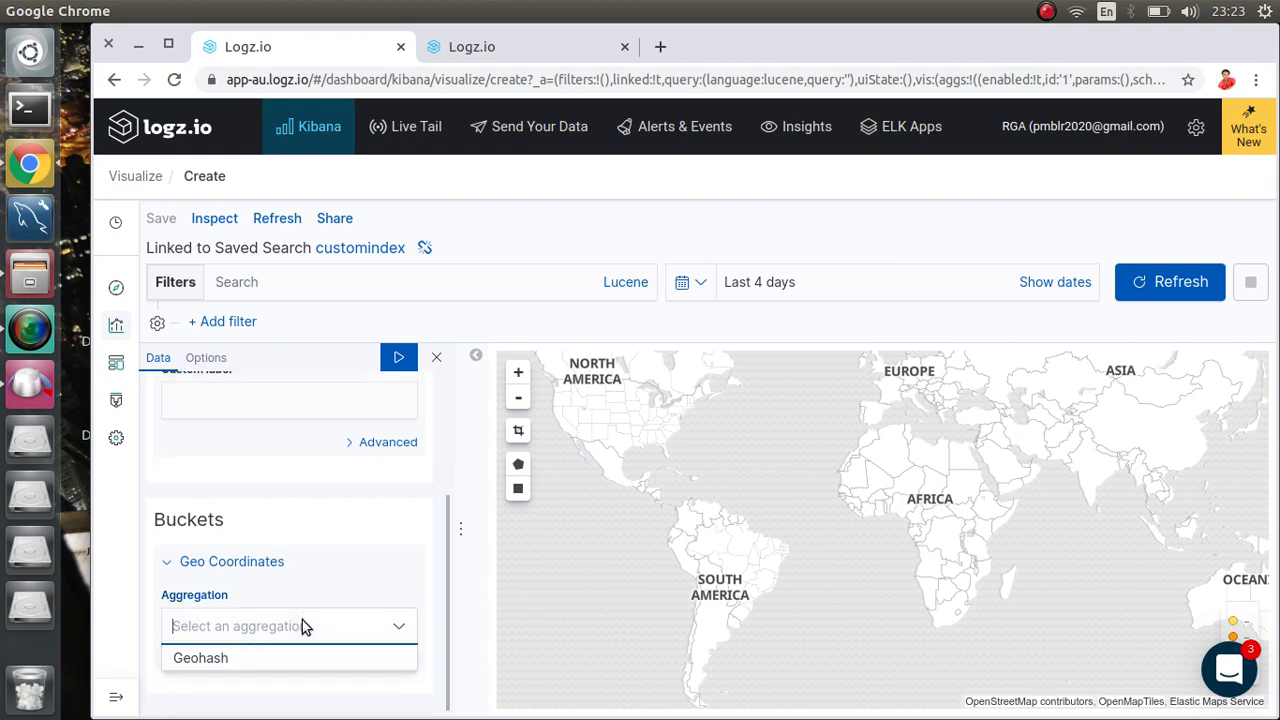
click(200, 658)
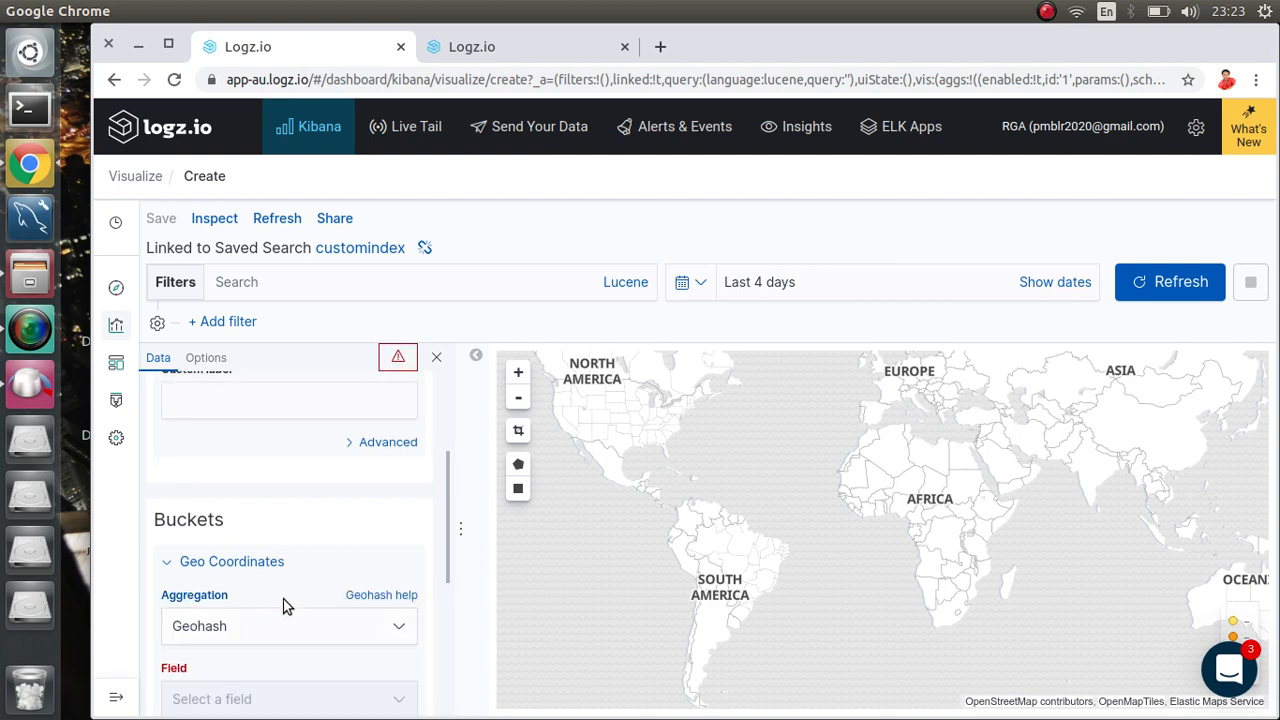
scroll(284, 603, down, 5)
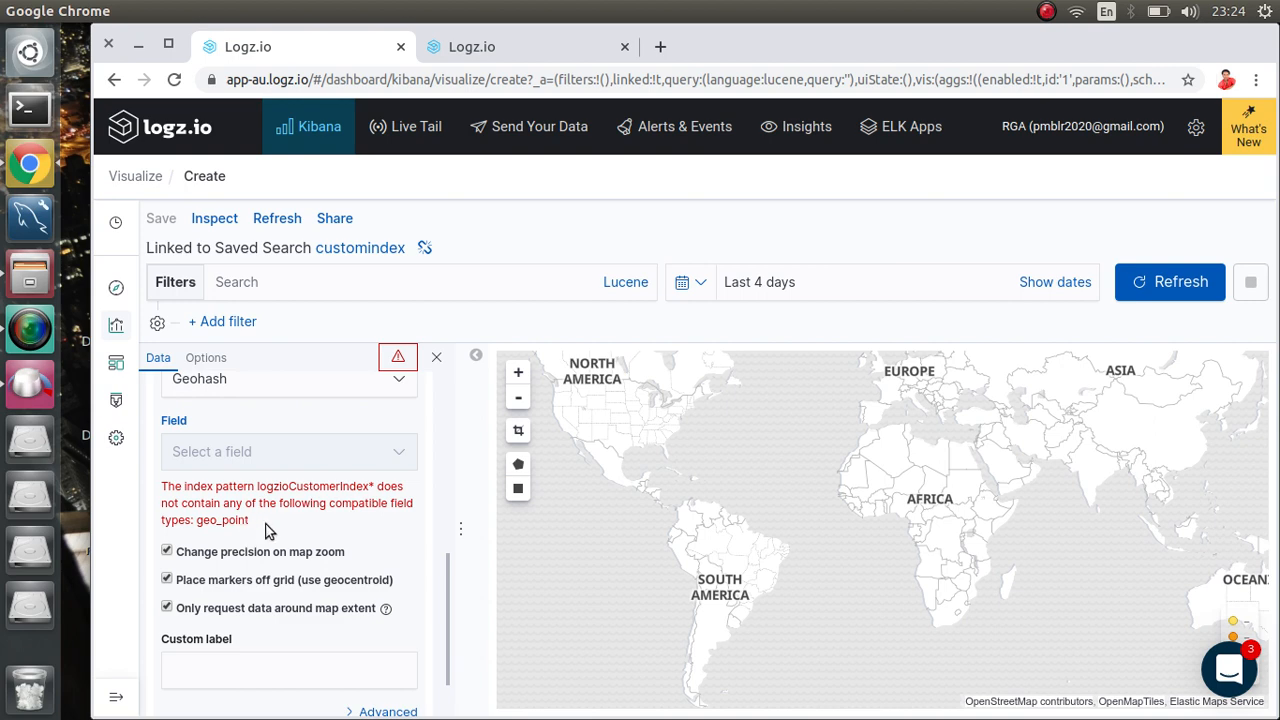
Step: Read the missing geo_point field error, then collapse the Geo Coordinates bucket
drag(265, 523, 163, 487)
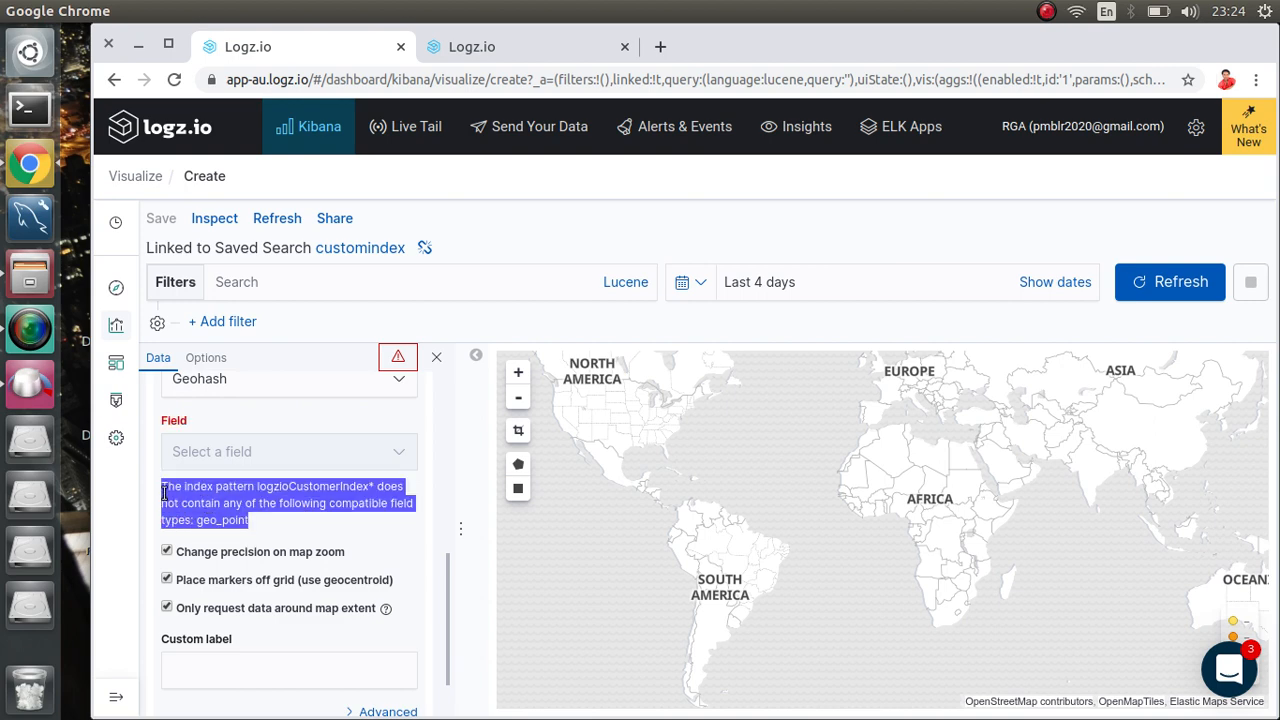
click(285, 451)
scroll(295, 458, down, 1)
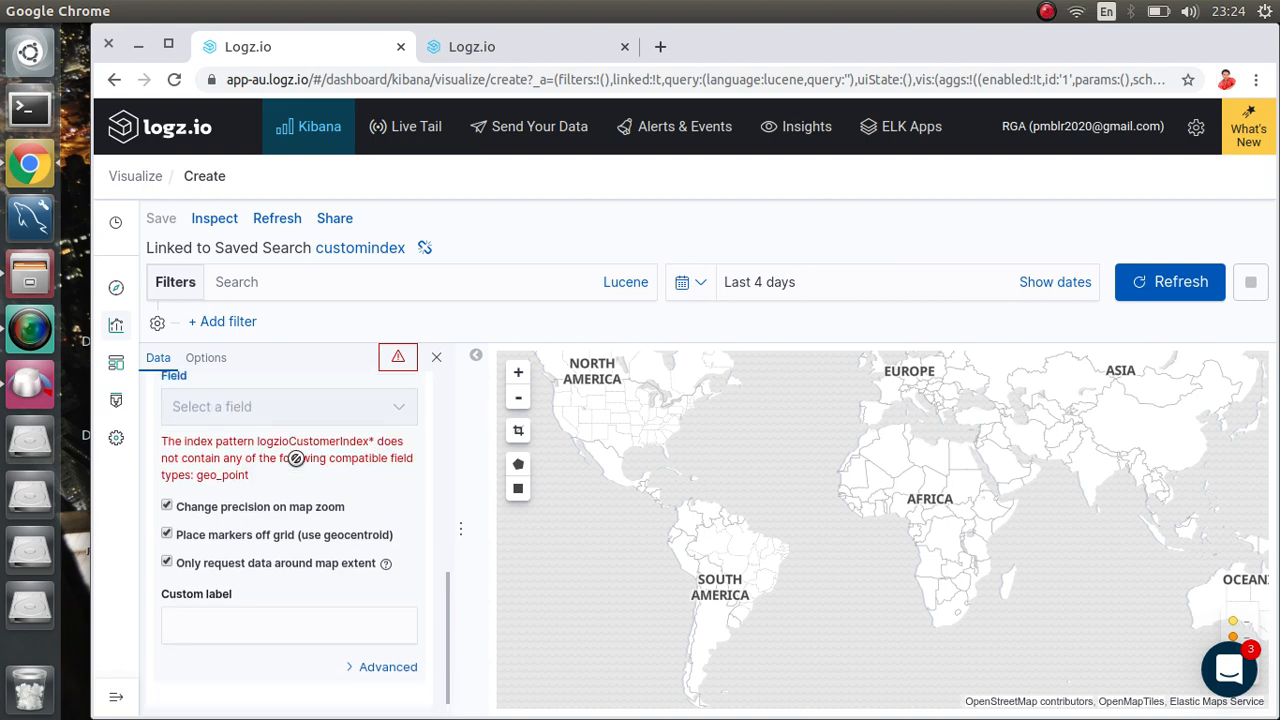
scroll(296, 460, up, 3)
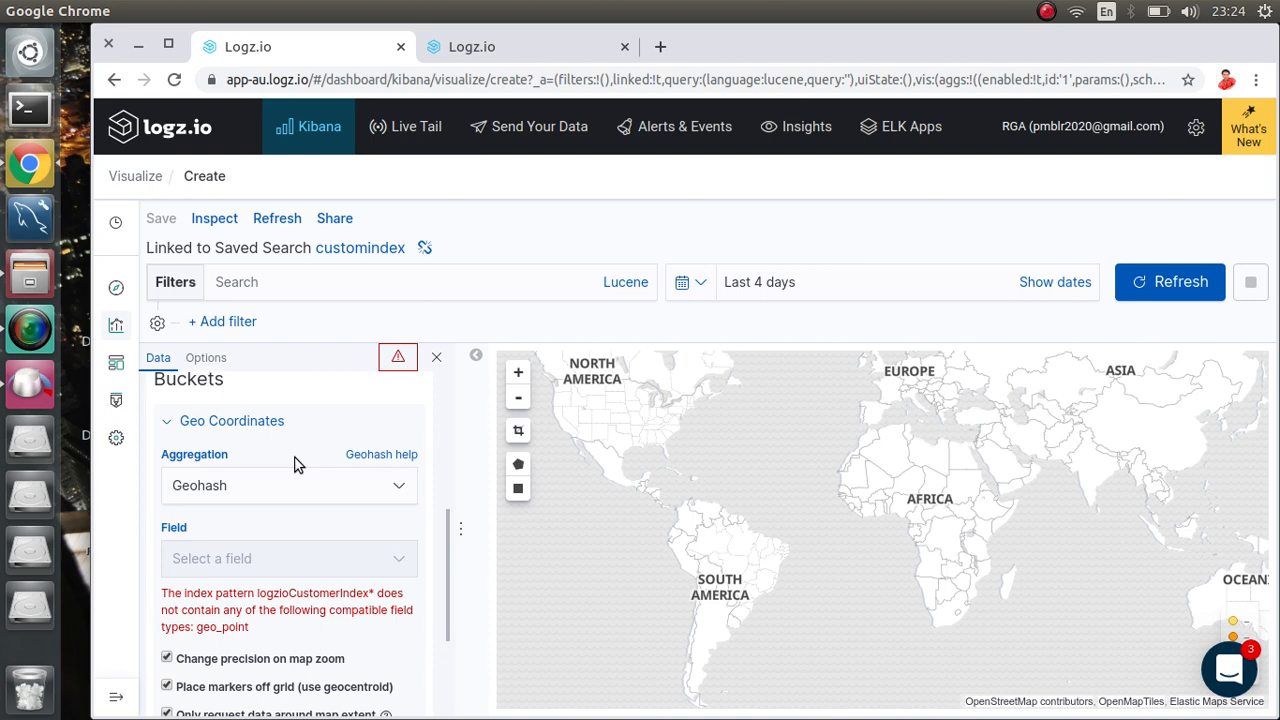
click(247, 421)
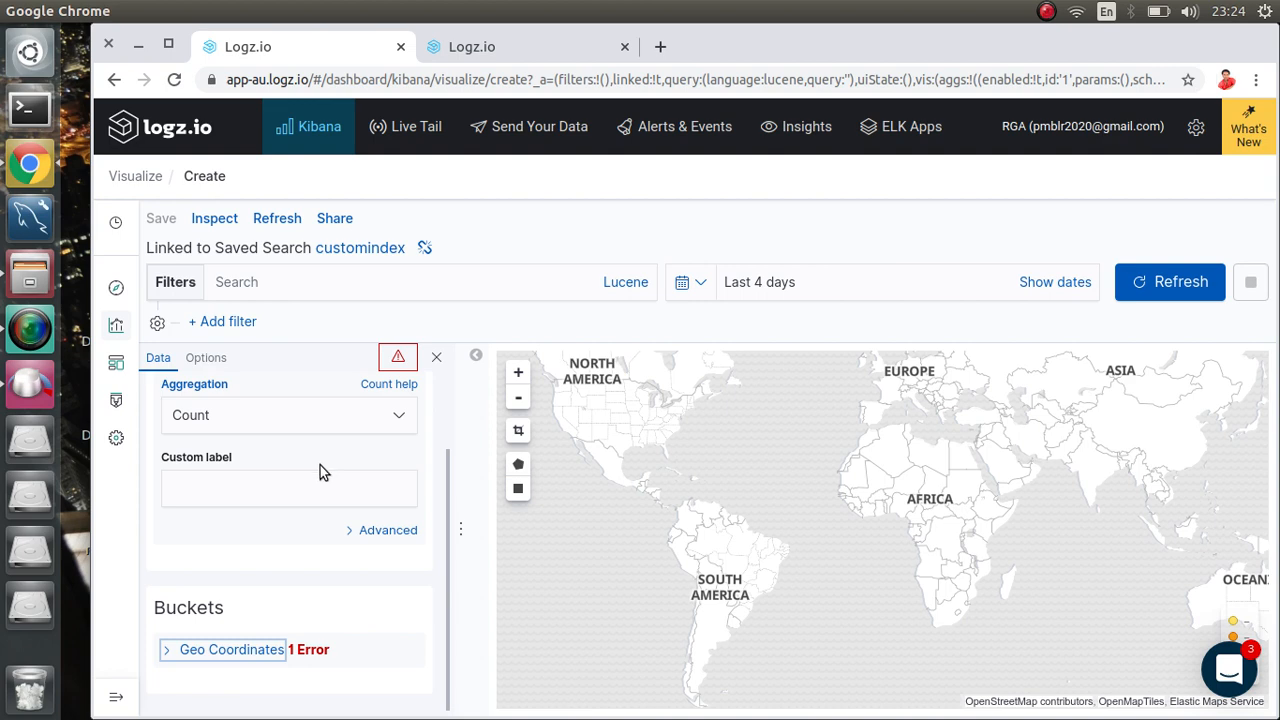
scroll(320, 465, up, 2)
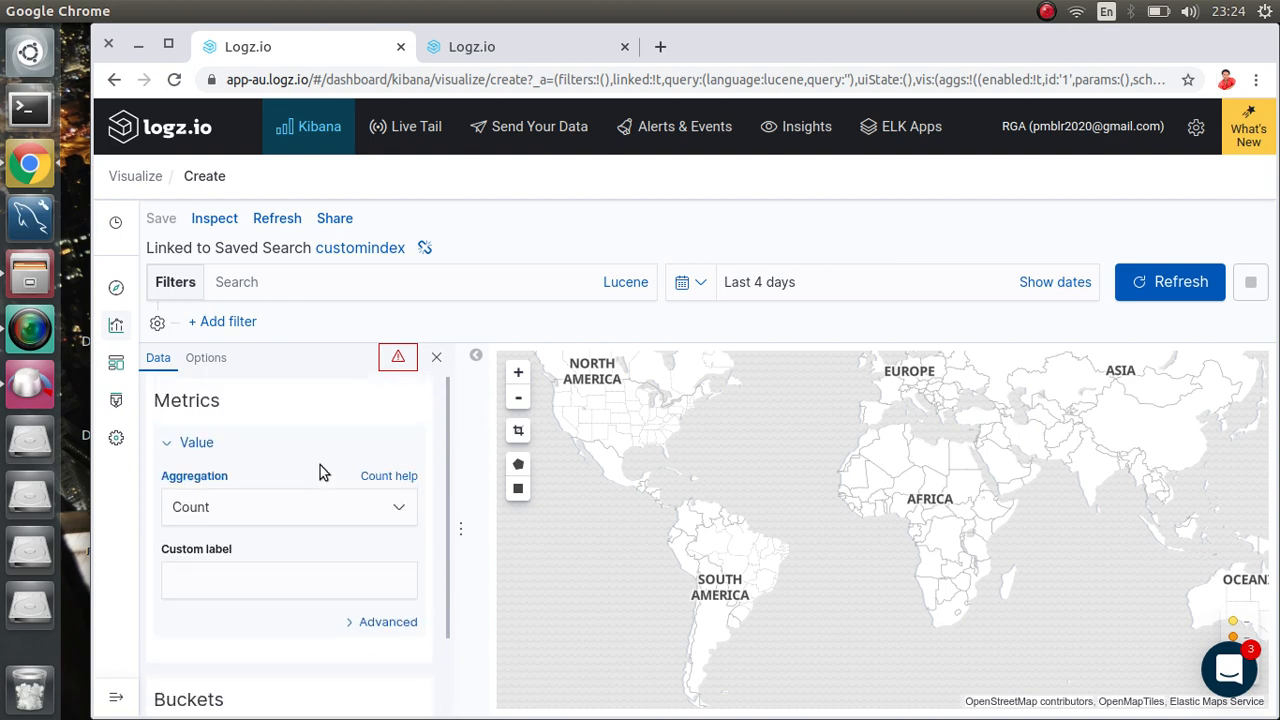
Step: Glance at the customindex log table, then create a new Gauge visualization sourced from customindex
click(480, 46)
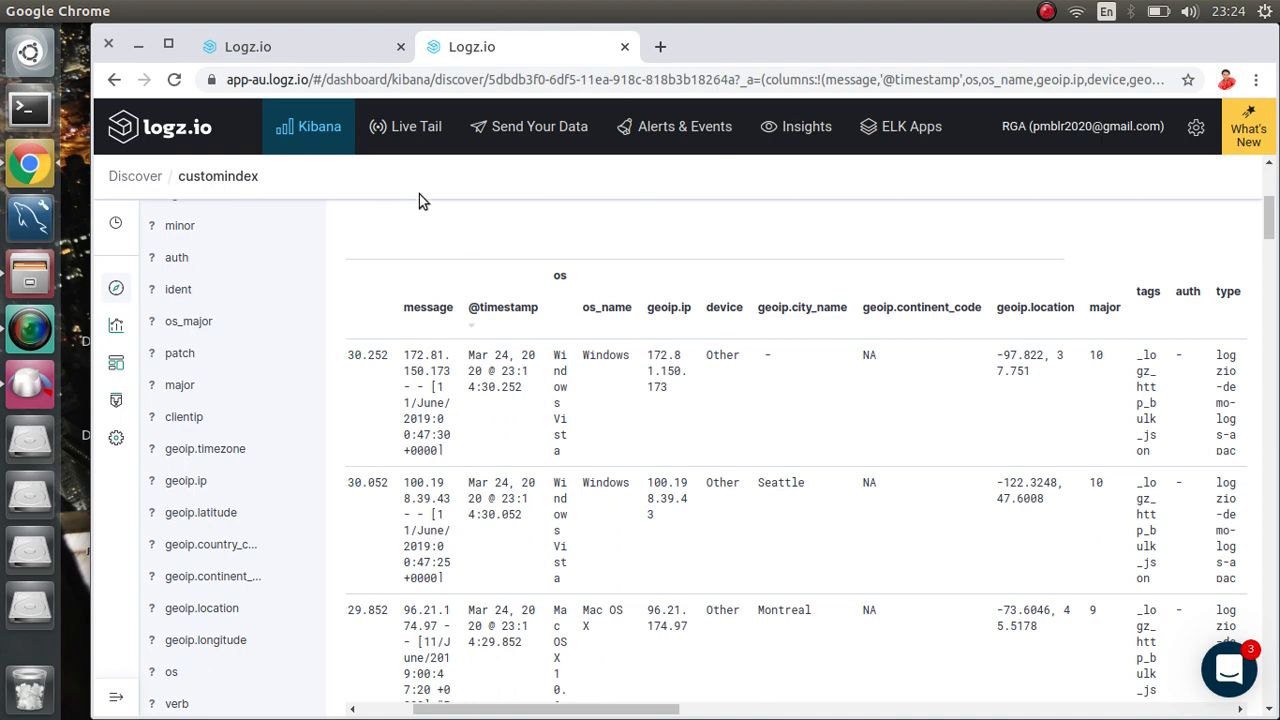
click(305, 60)
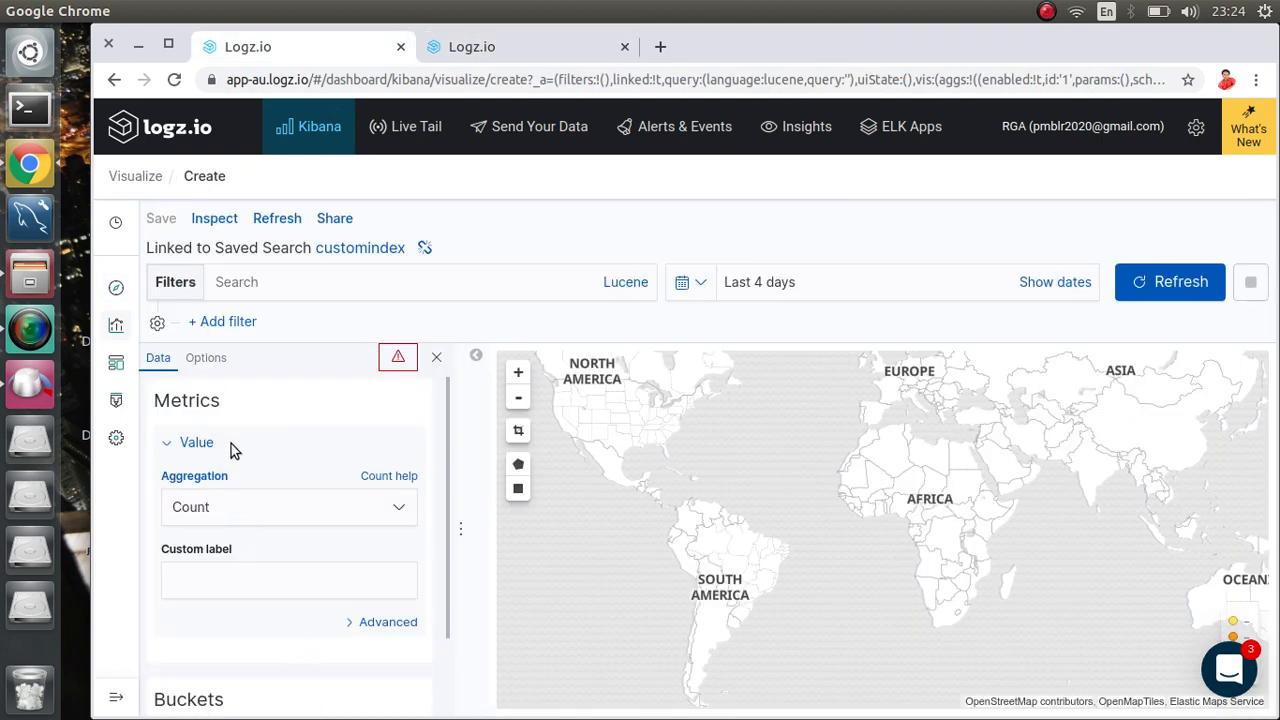
scroll(243, 594, down, 2)
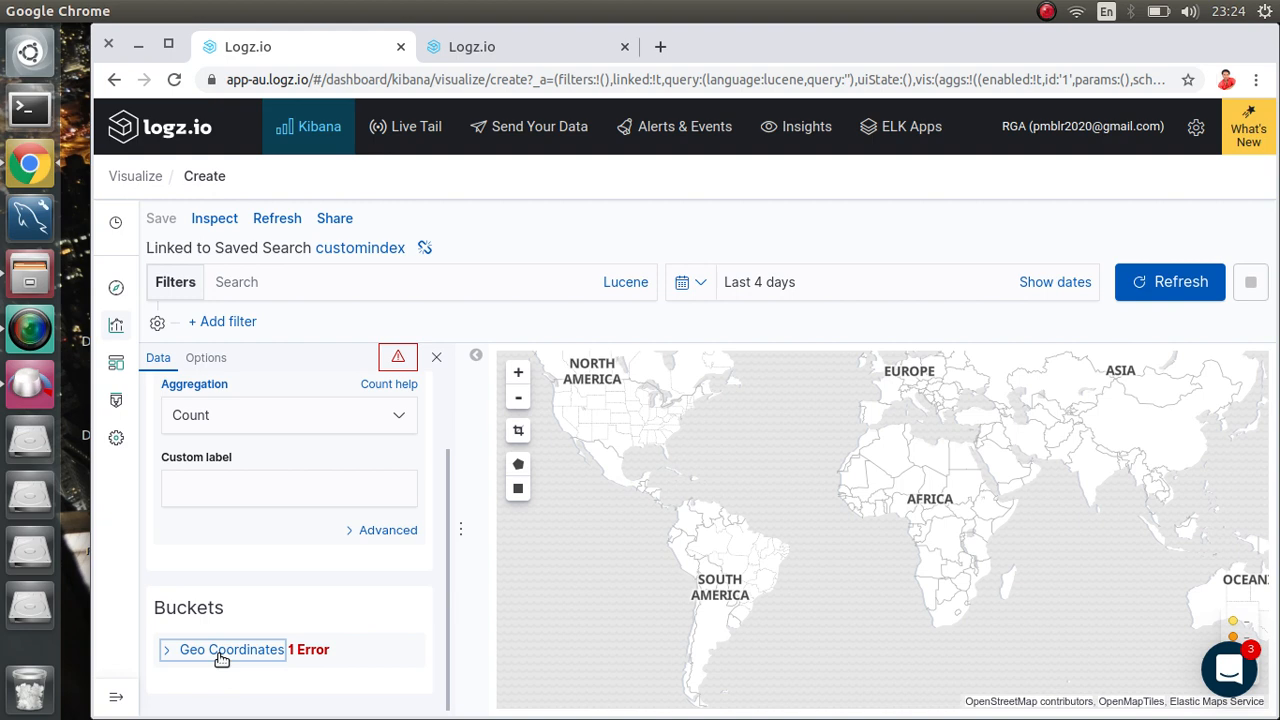
click(136, 184)
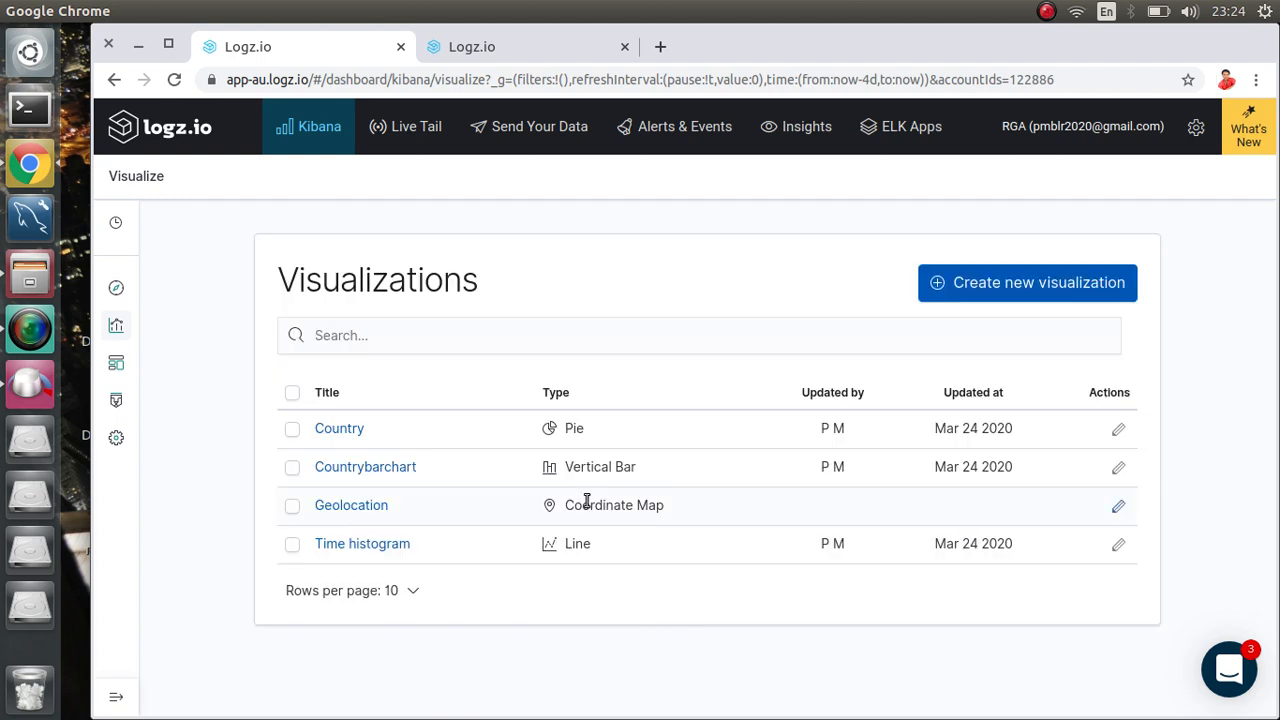
click(948, 285)
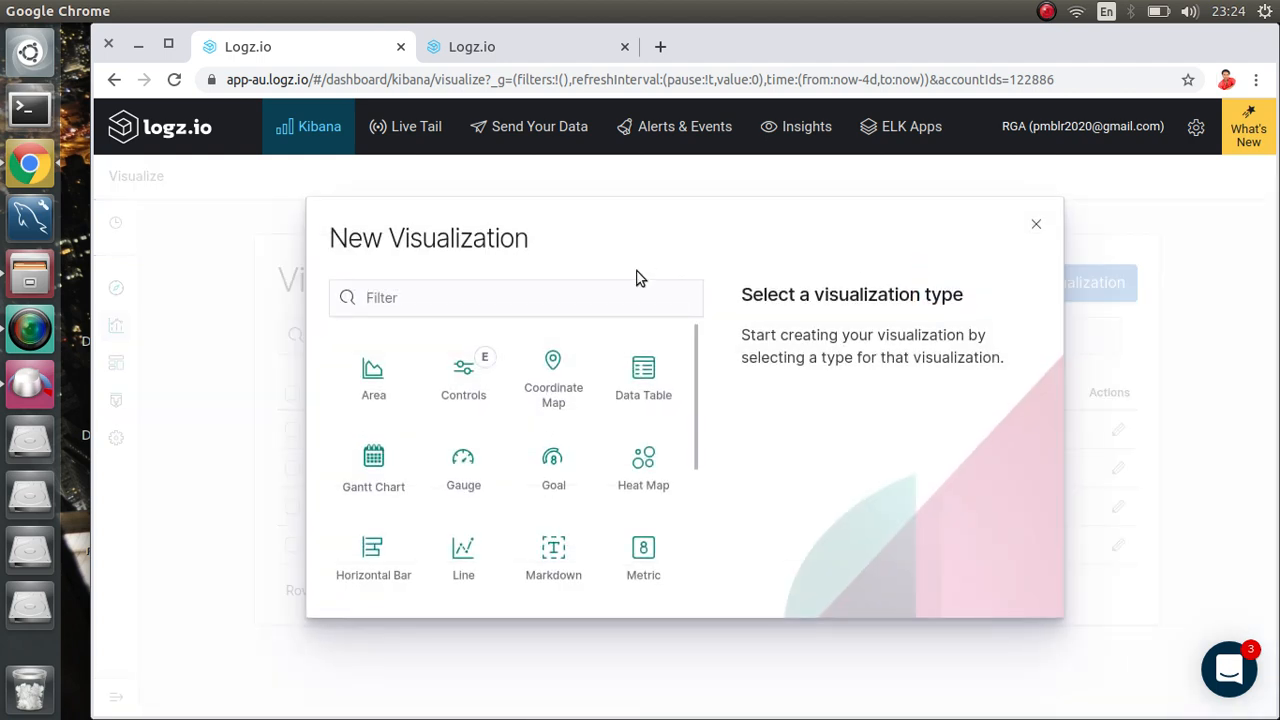
click(461, 481)
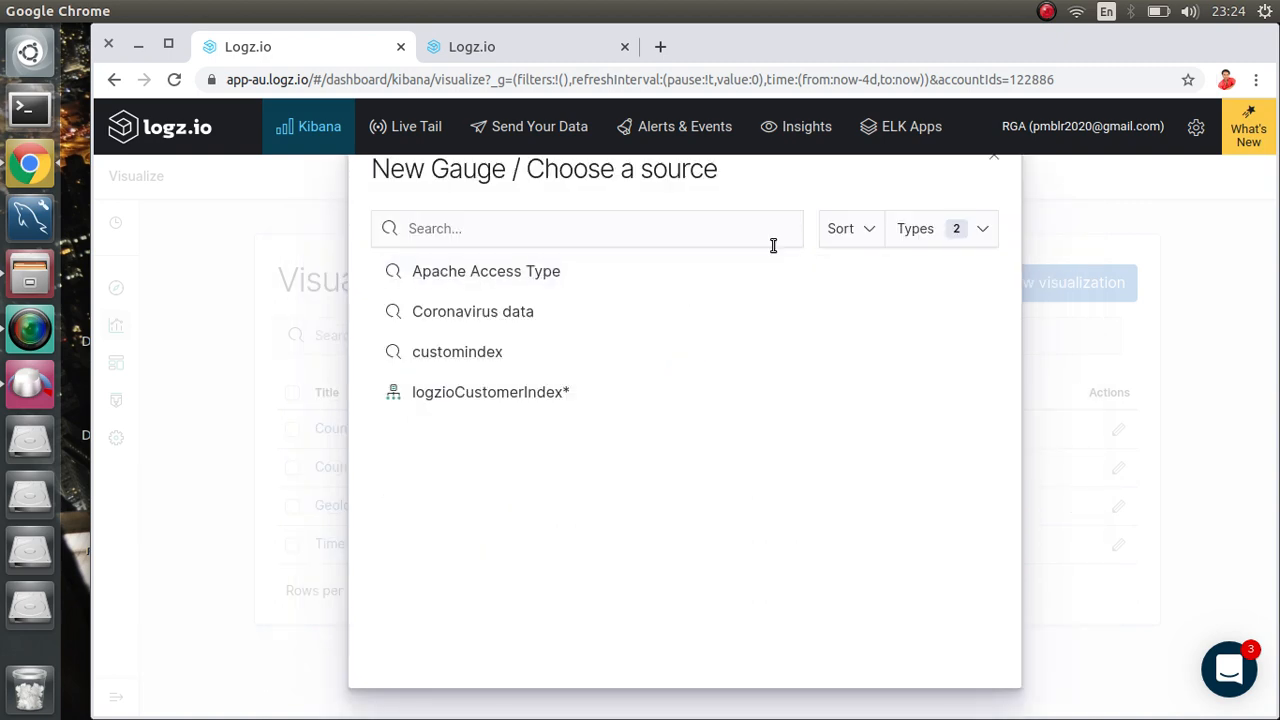
click(430, 352)
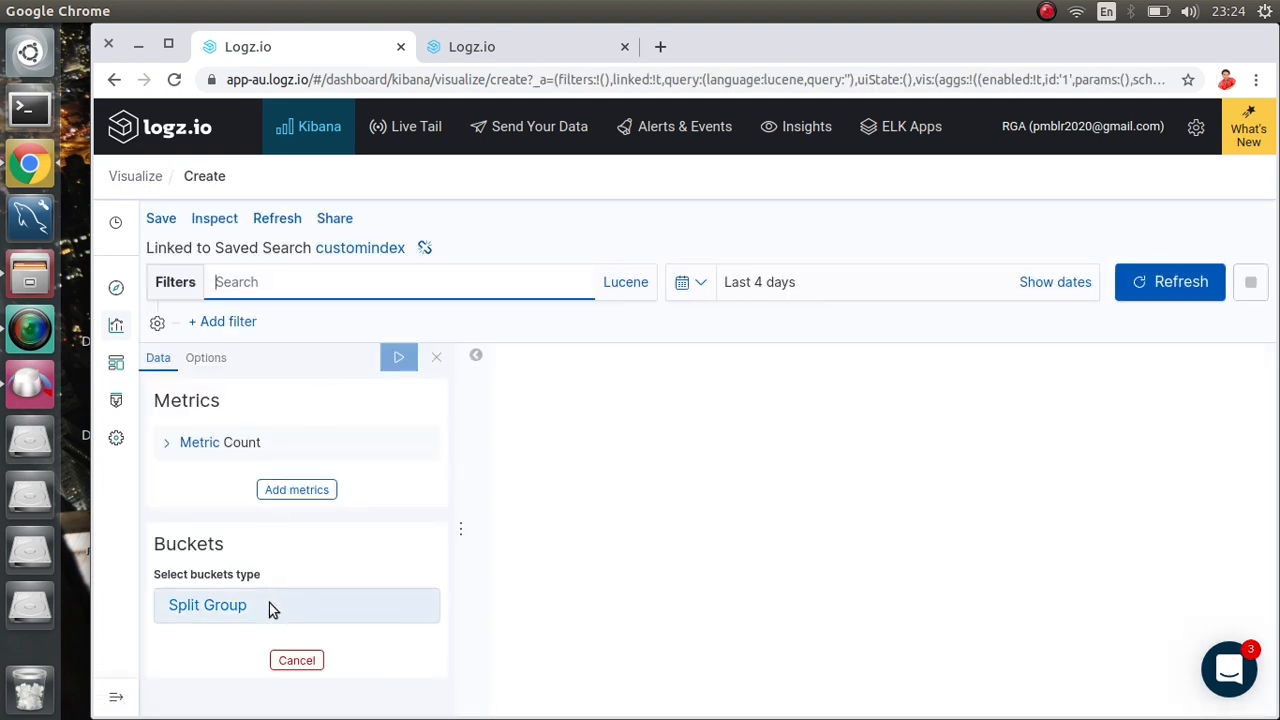
Step: Add a Split Group bucket to the gauge using the Terms aggregation
click(223, 612)
scroll(271, 562, down, 1)
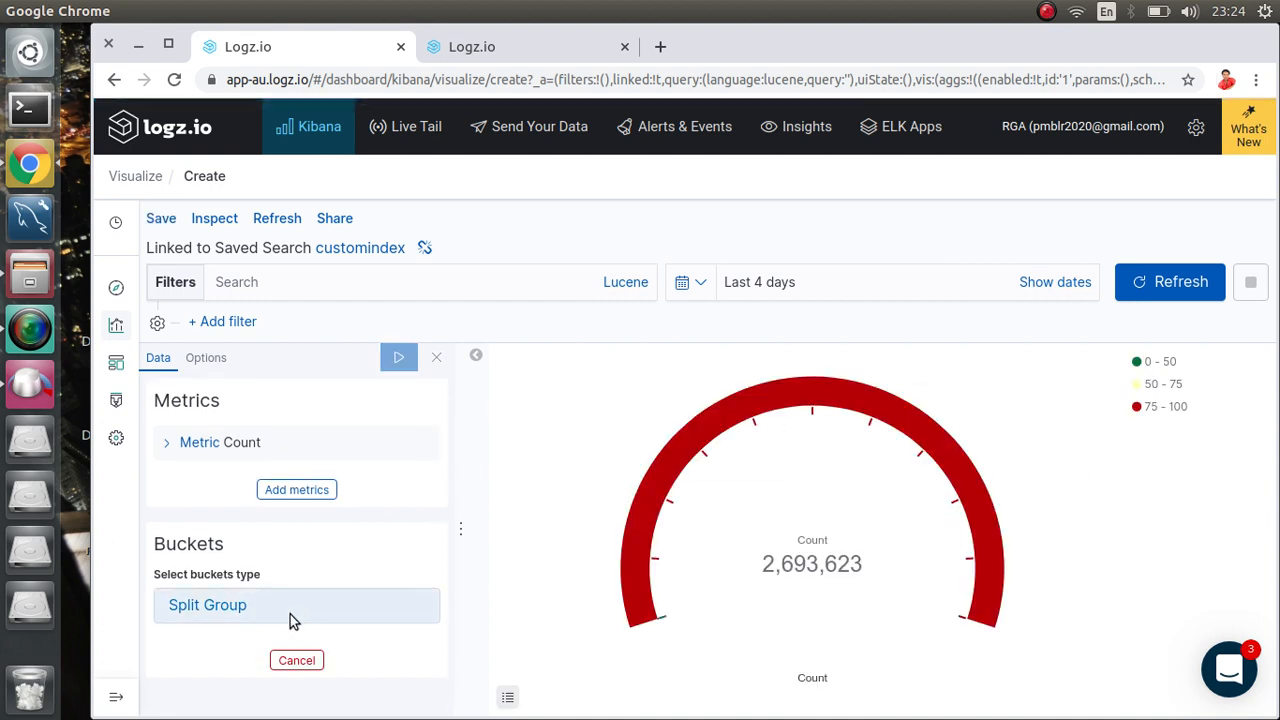
click(228, 607)
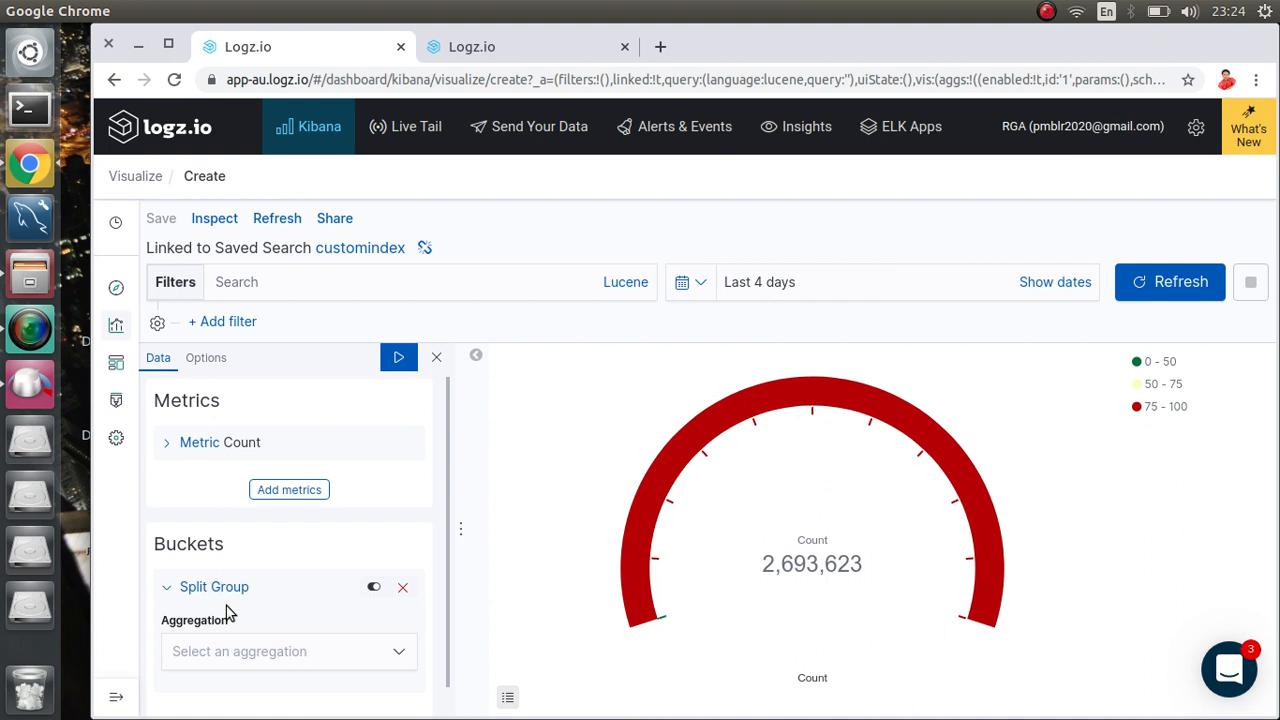
click(255, 655)
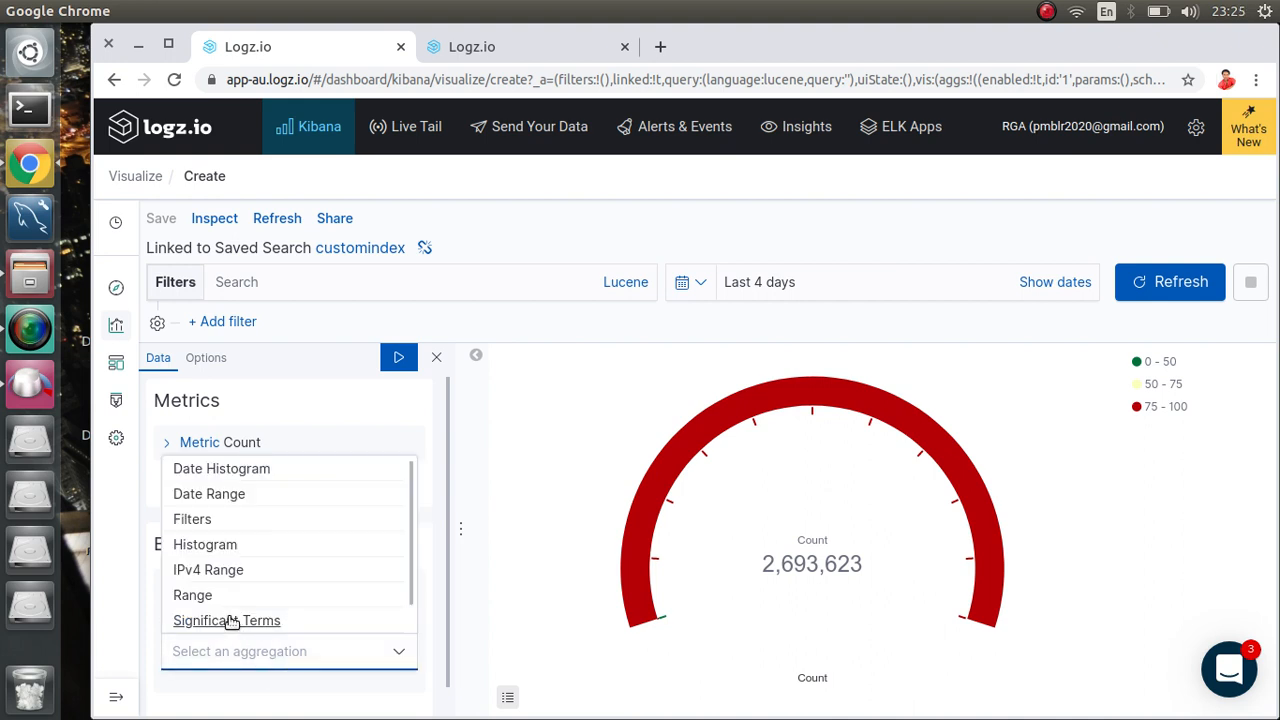
scroll(232, 620, down, 1)
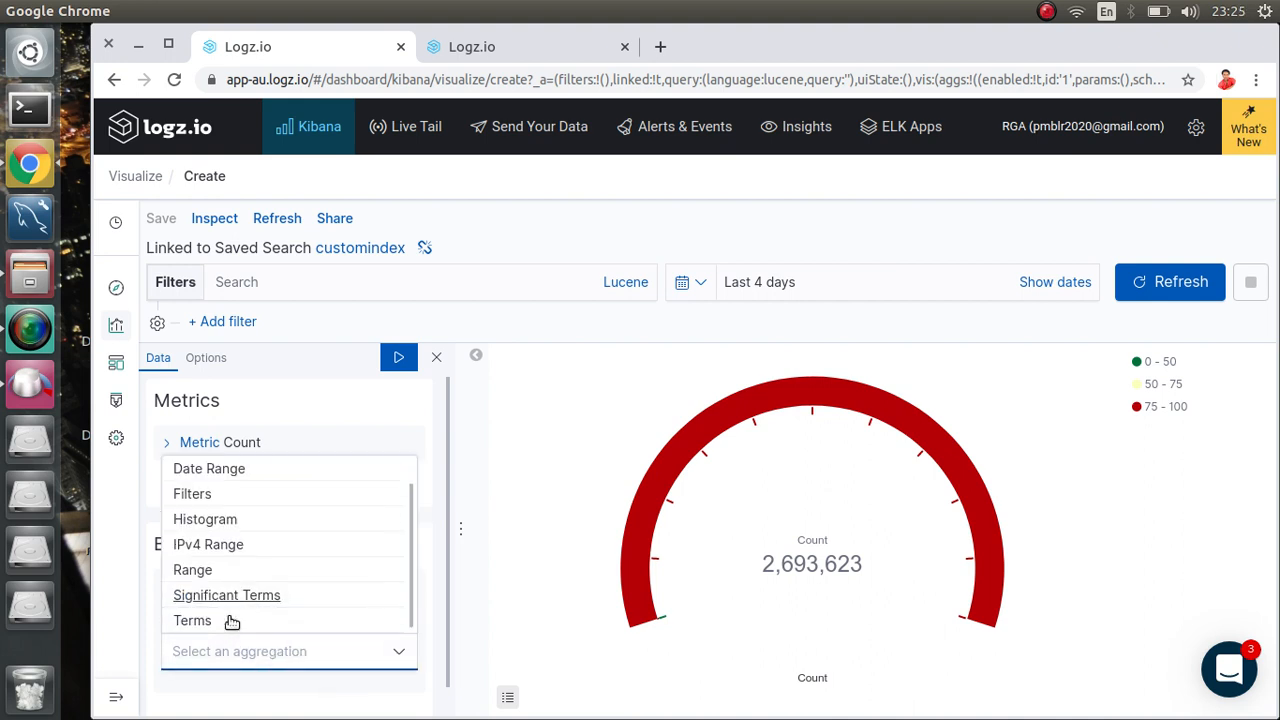
click(176, 624)
scroll(282, 573, down, 2)
scroll(280, 573, down, 2)
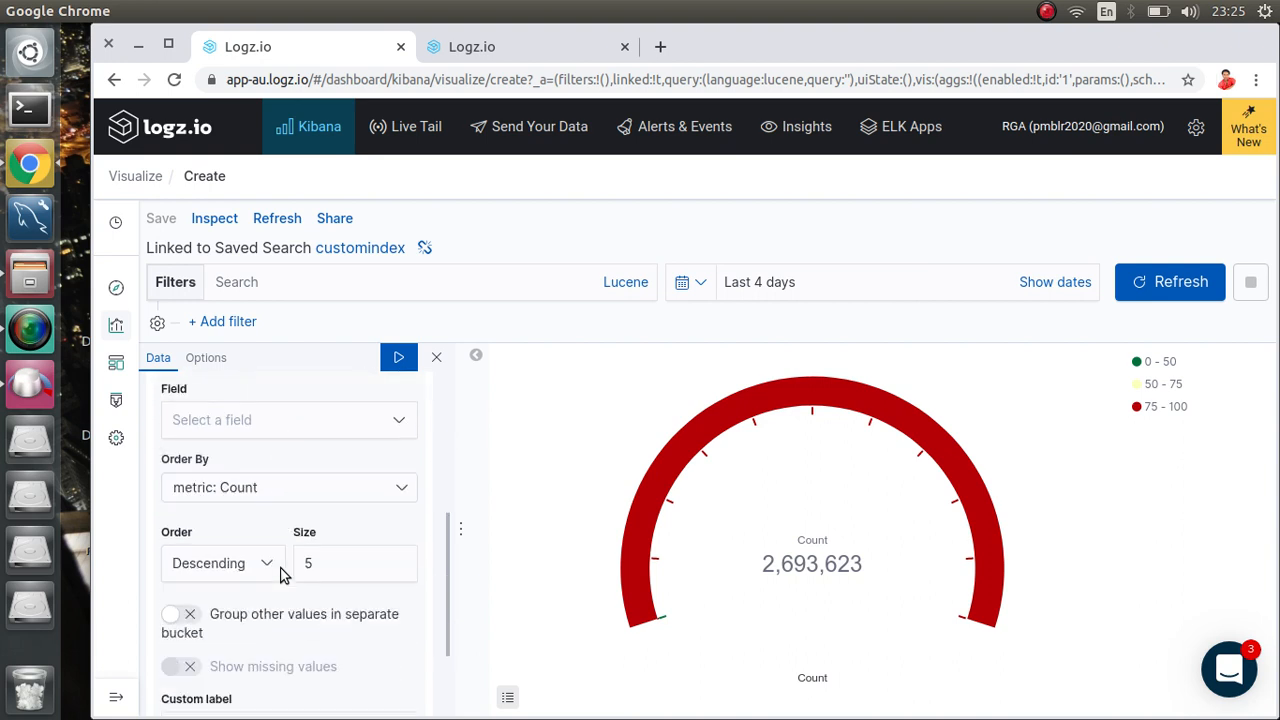
Step: Set the Terms field to _logzio_insights and apply the change
click(276, 418)
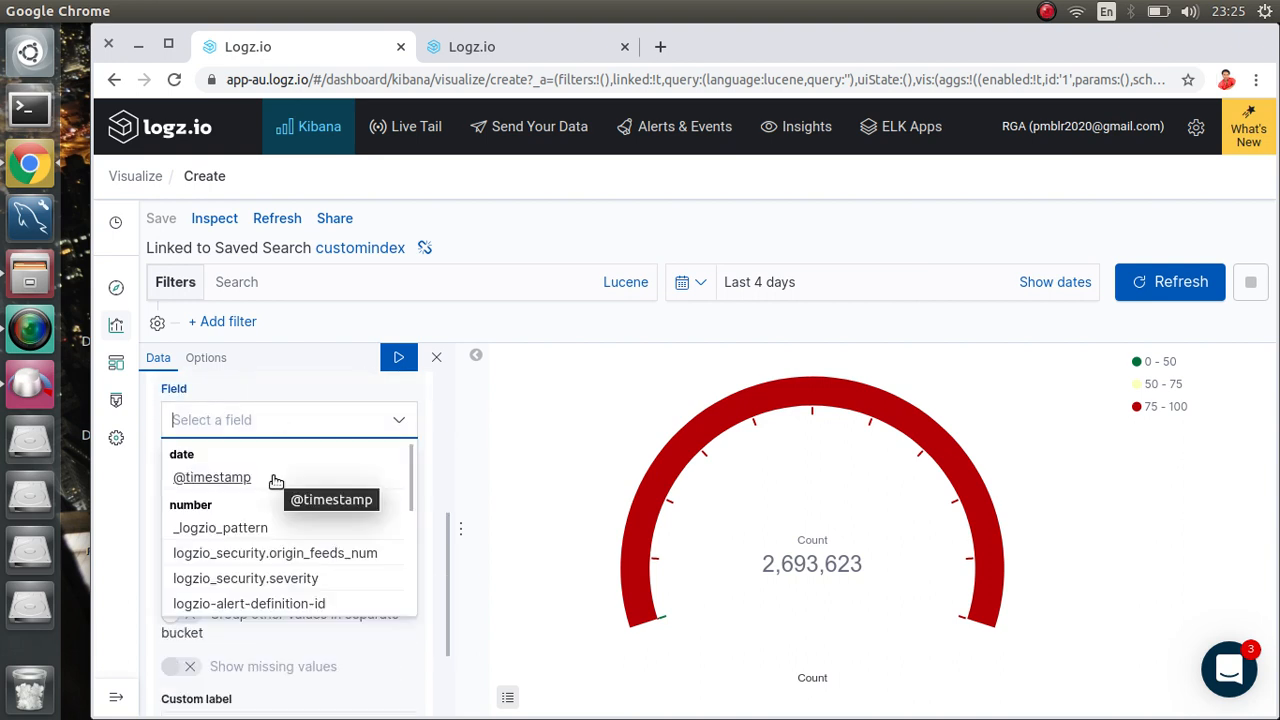
scroll(287, 526, down, 1)
scroll(288, 527, down, 3)
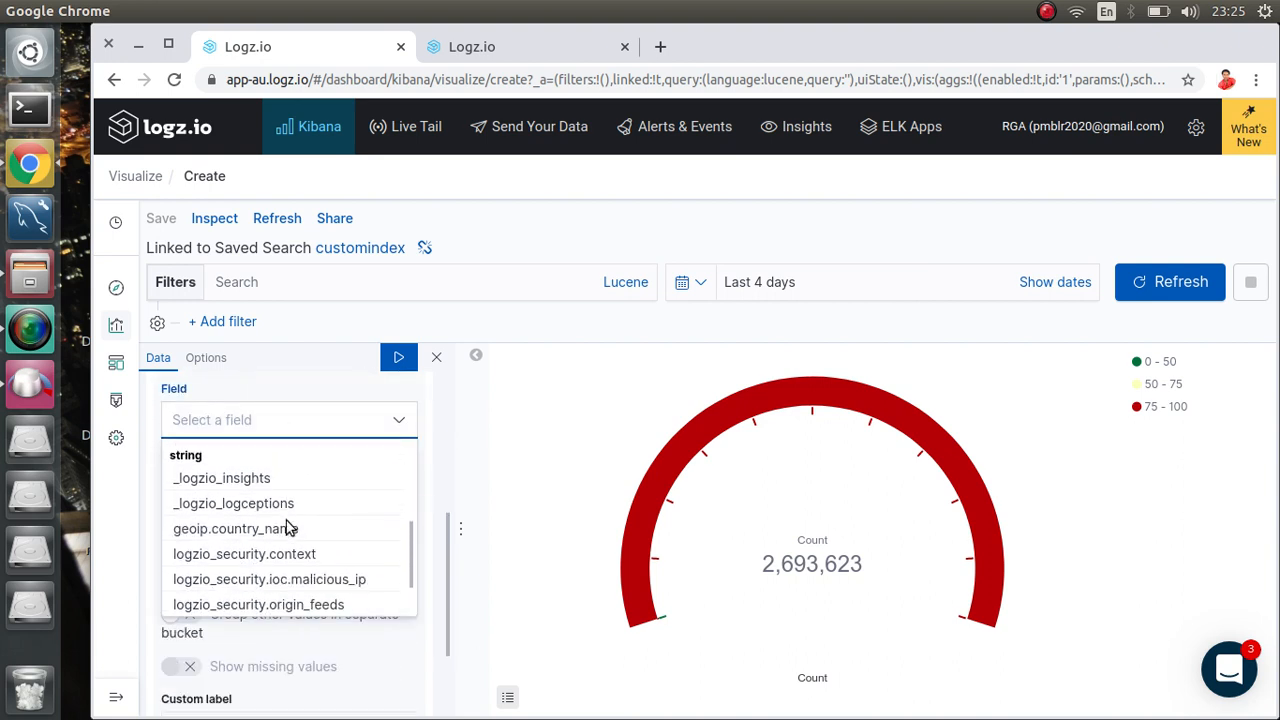
click(240, 470)
scroll(294, 560, down, 3)
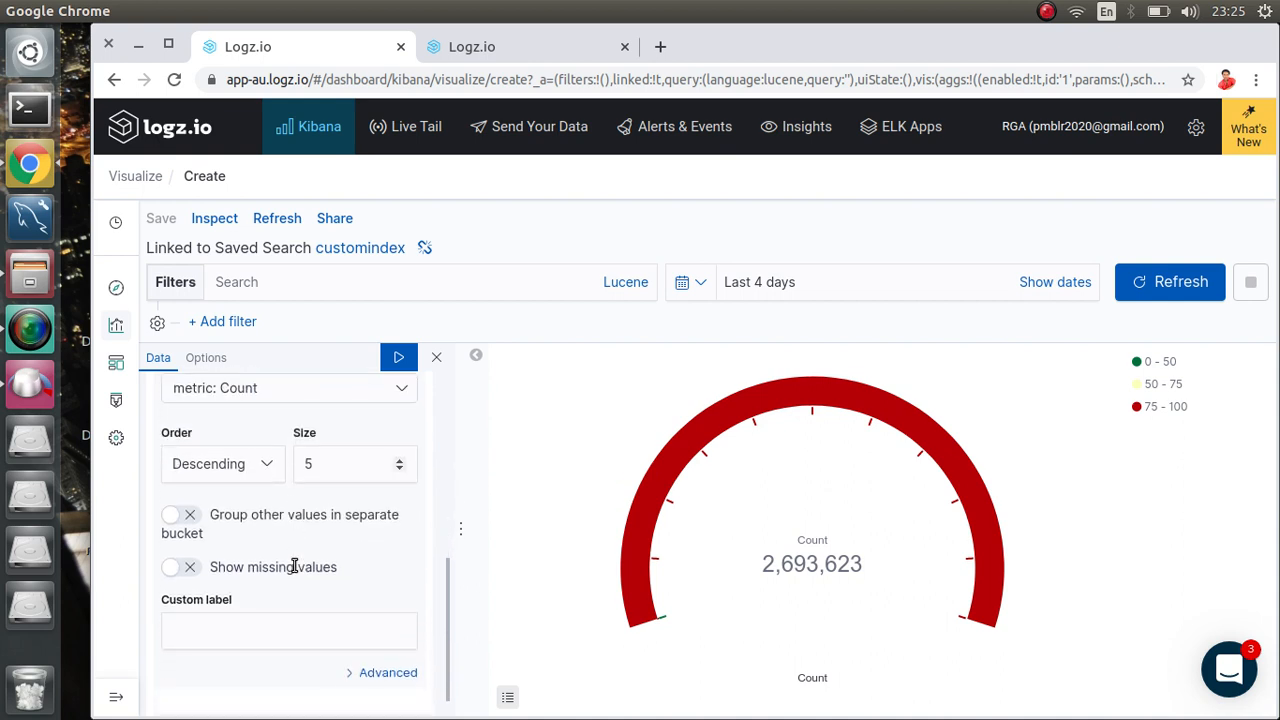
click(393, 358)
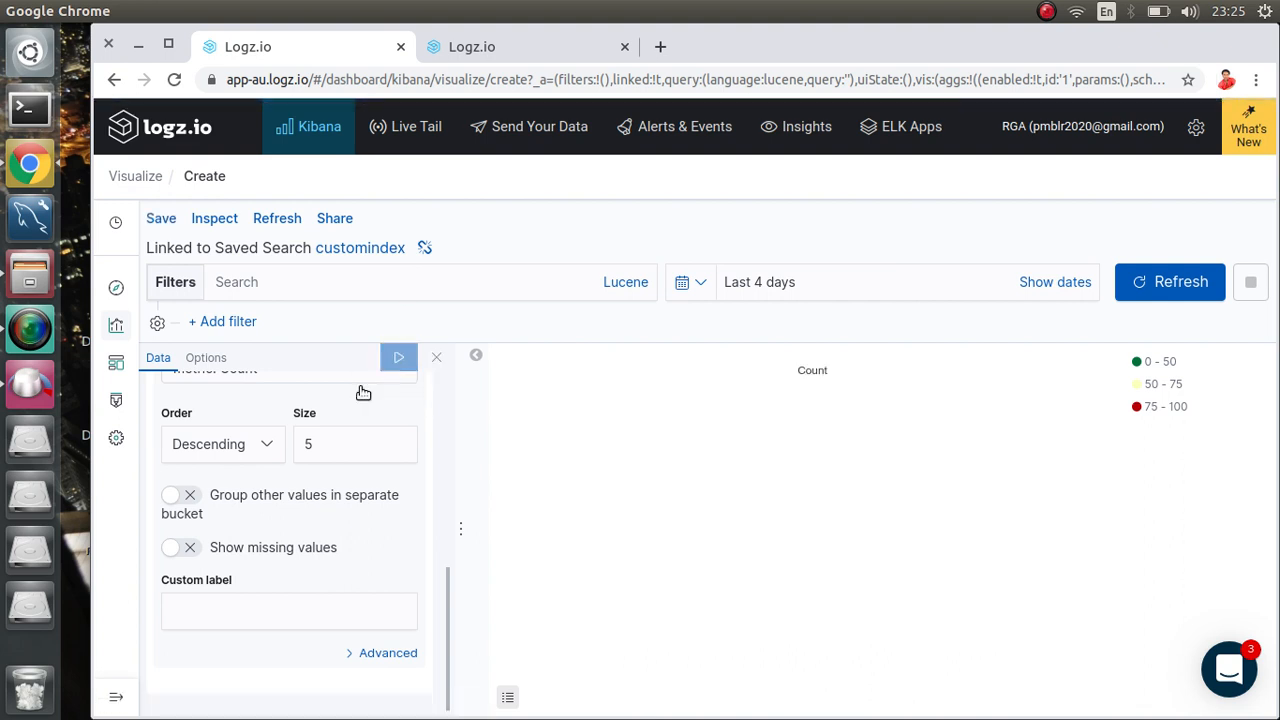
scroll(272, 481, up, 3)
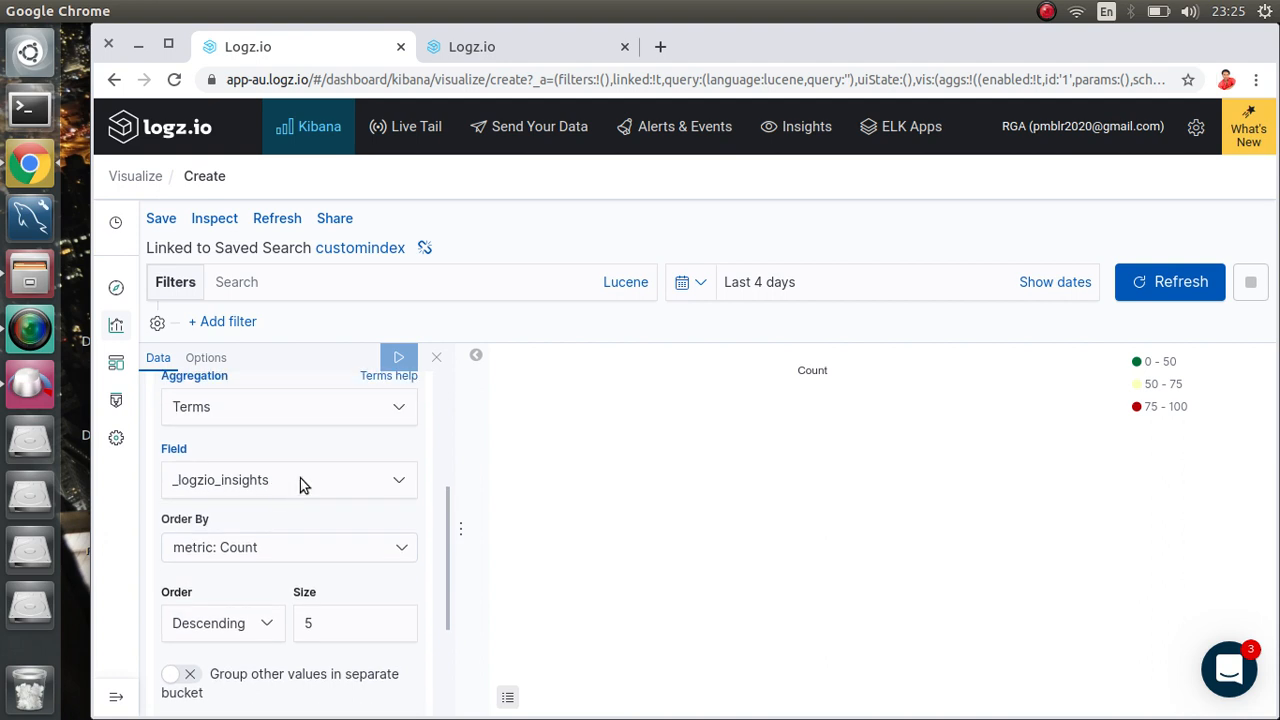
Step: Try splitting by logzio_security.severity, then logzio_security.context, applying each
click(300, 480)
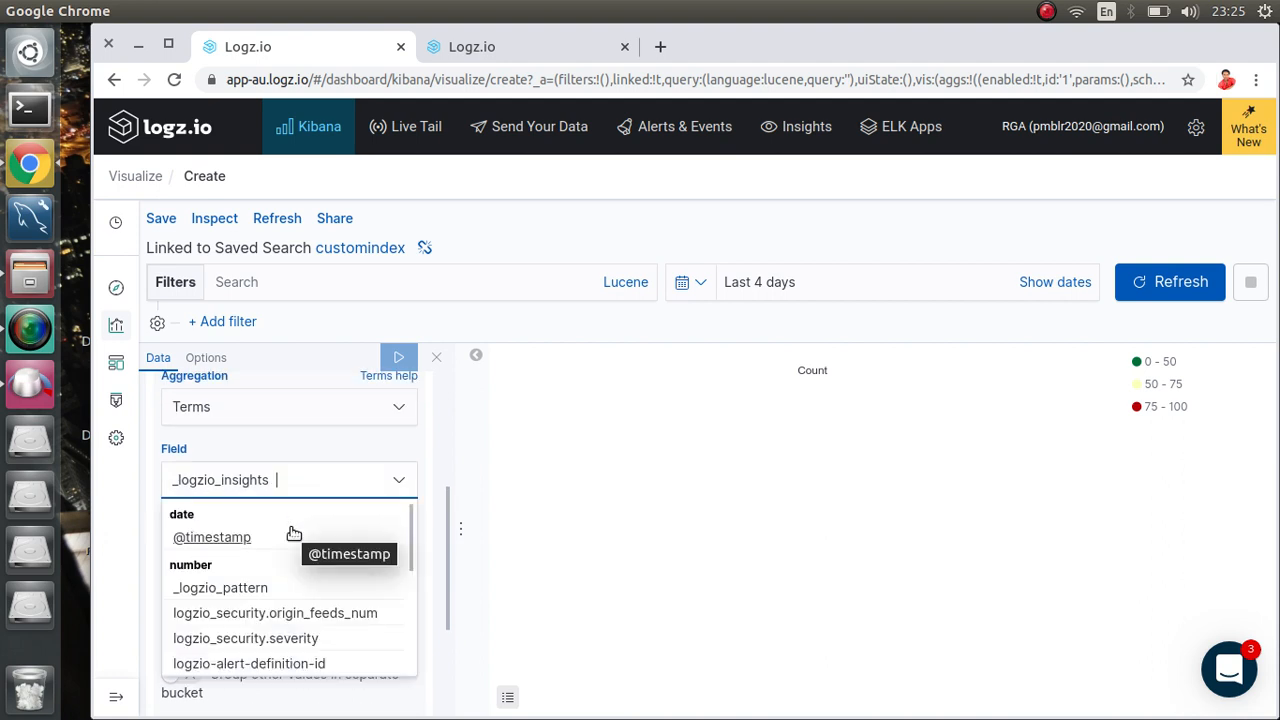
click(291, 641)
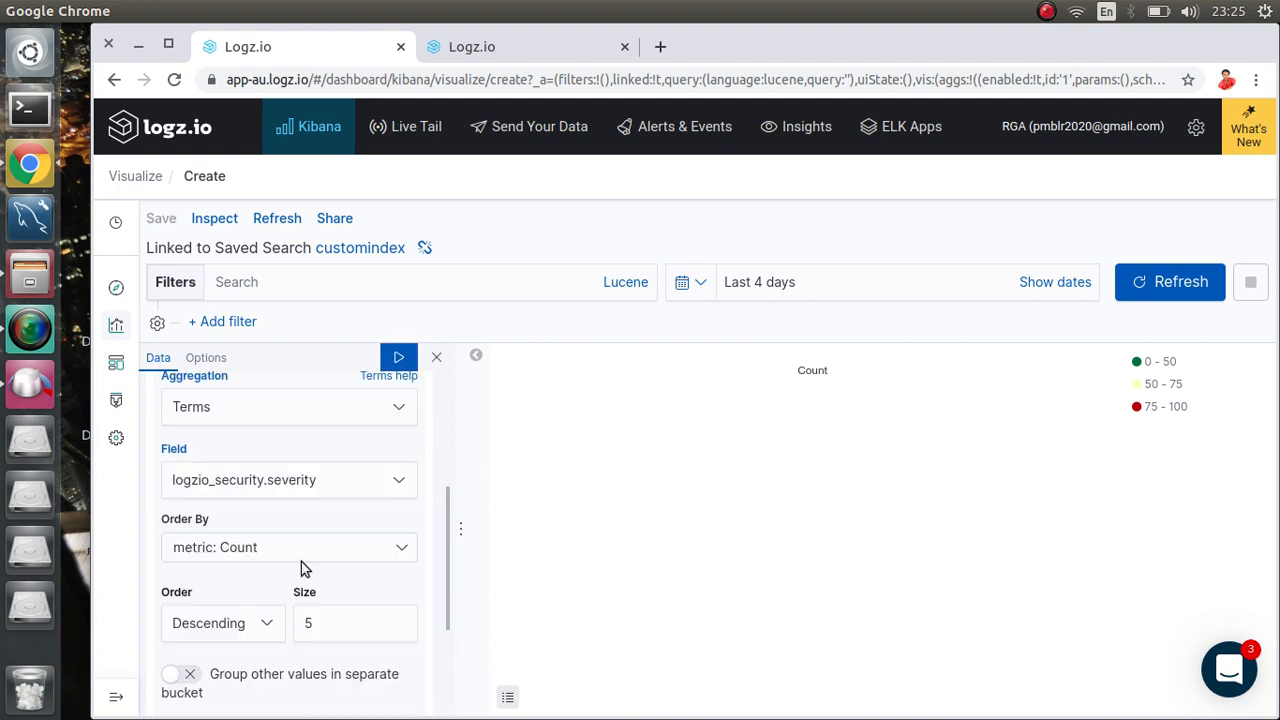
click(397, 355)
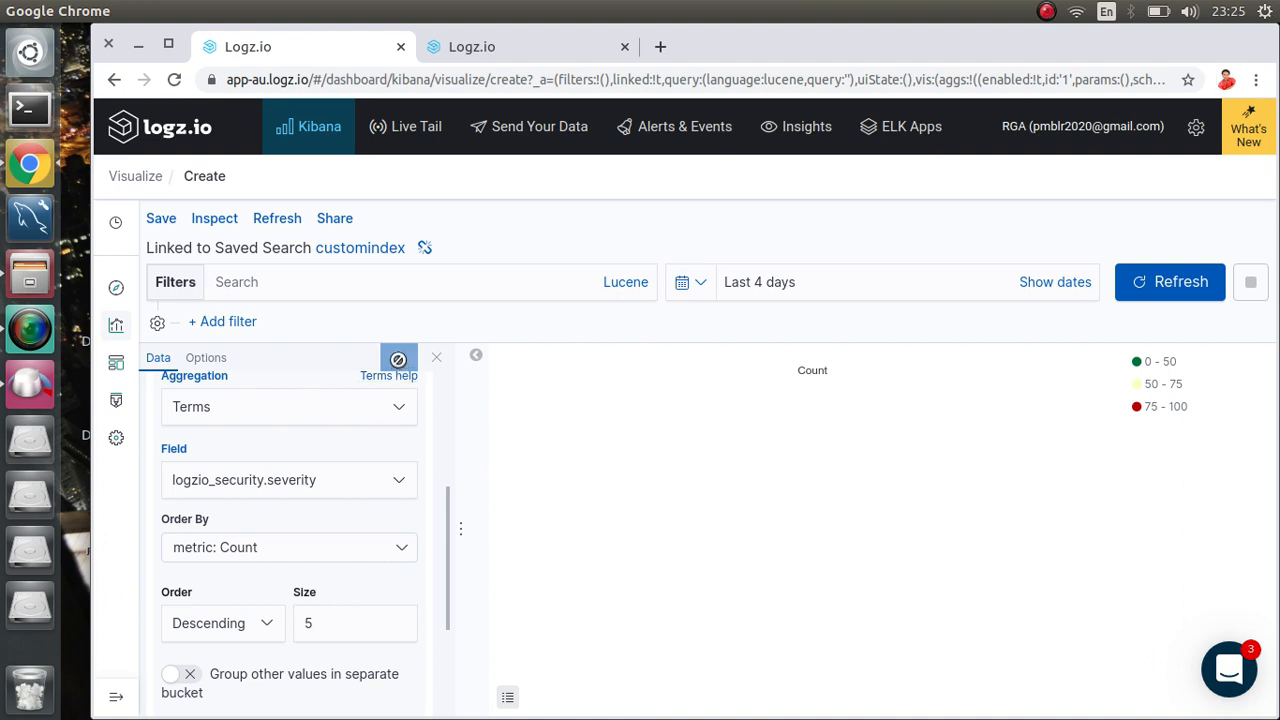
click(326, 480)
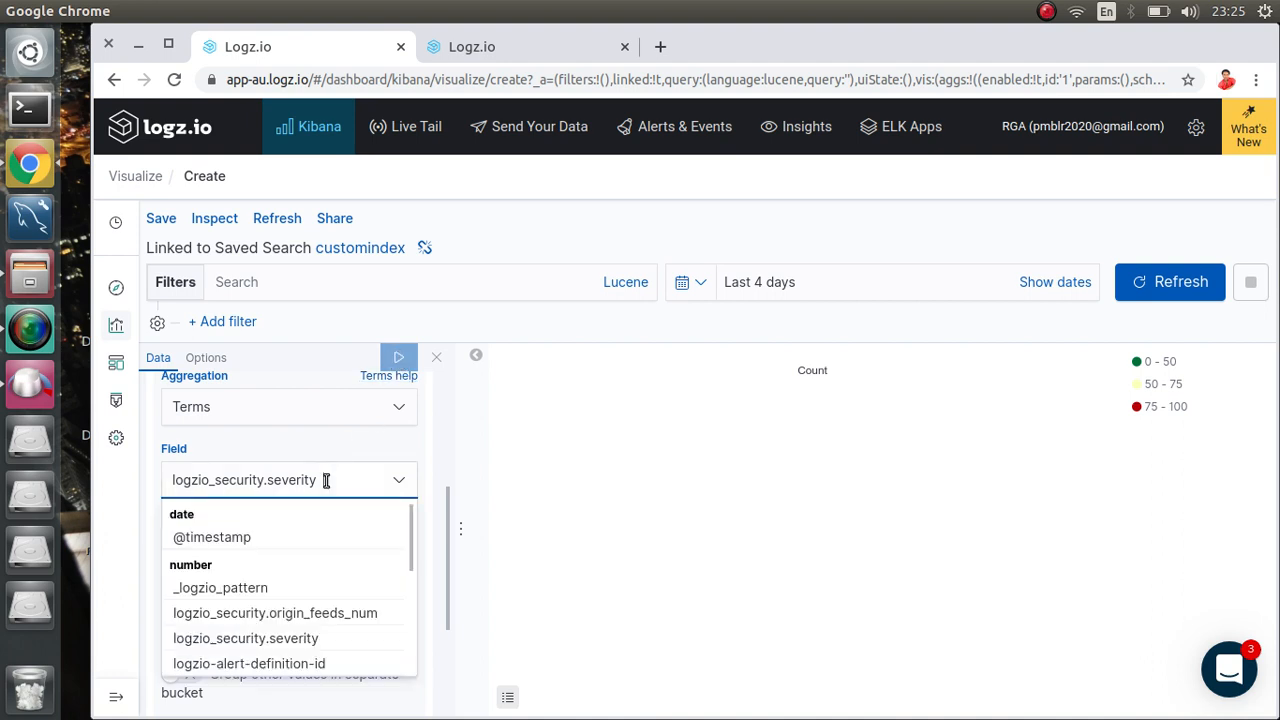
scroll(297, 573, down, 3)
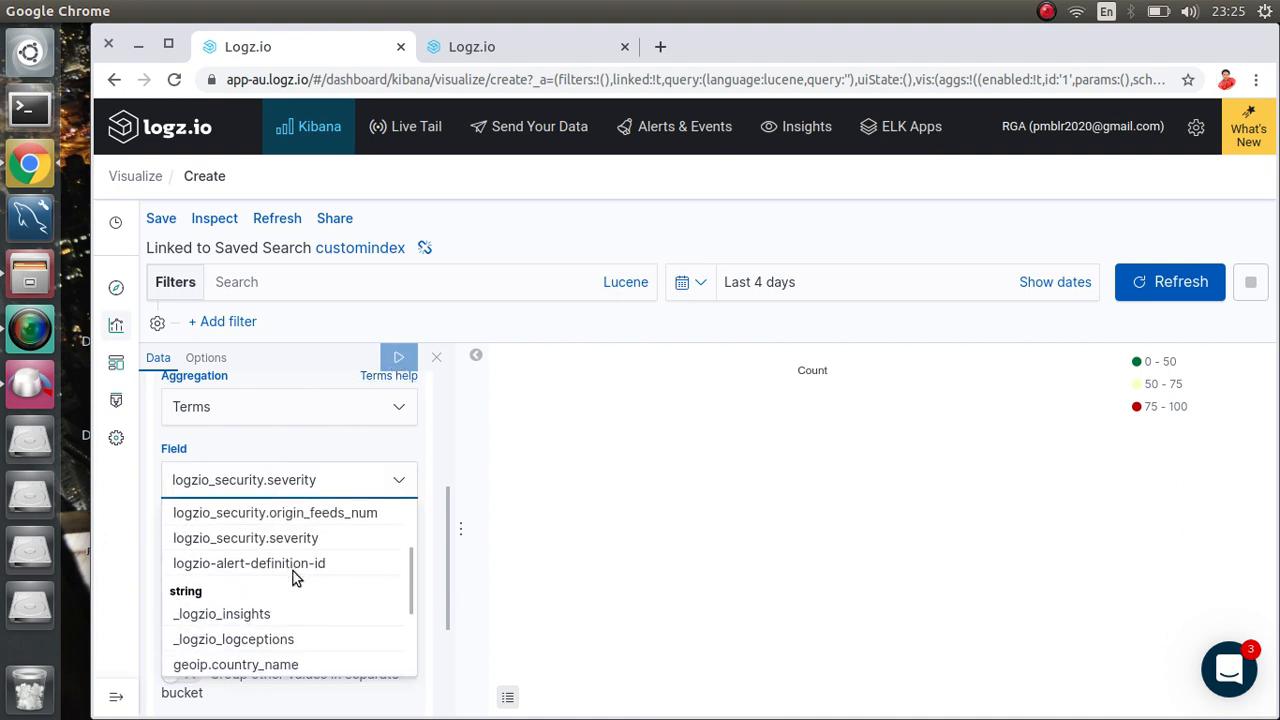
scroll(280, 585, down, 2)
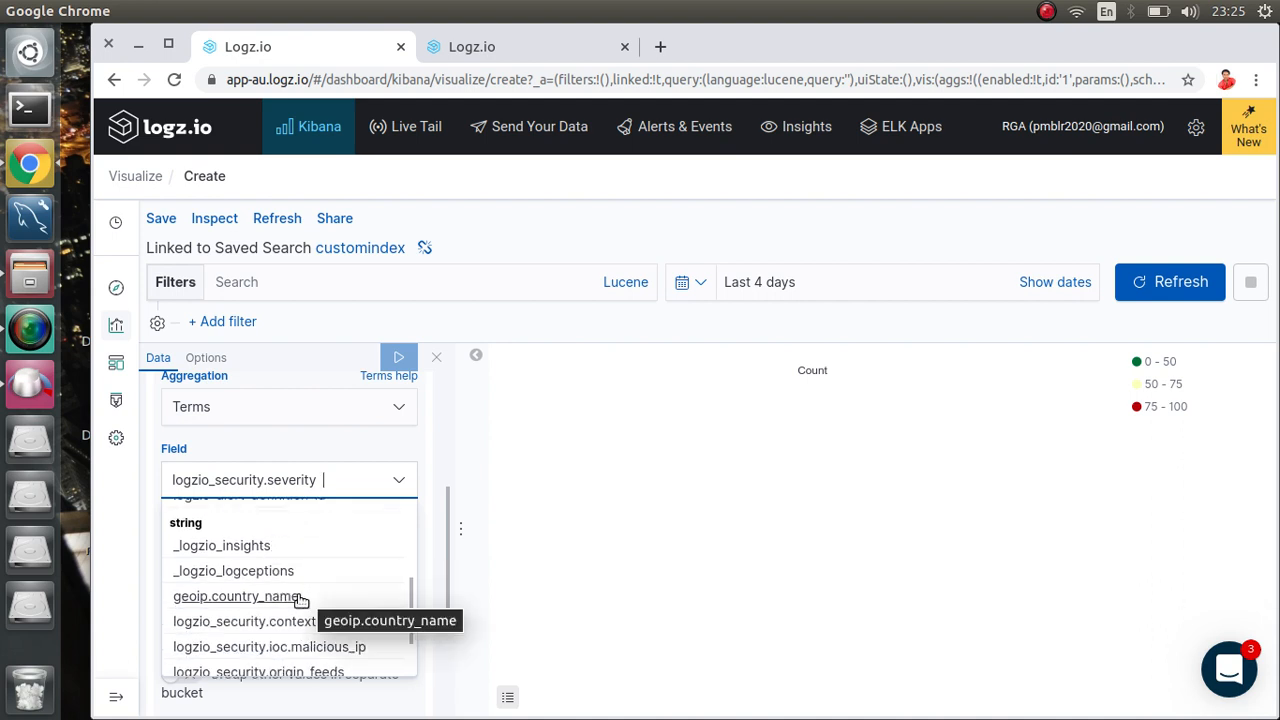
click(289, 619)
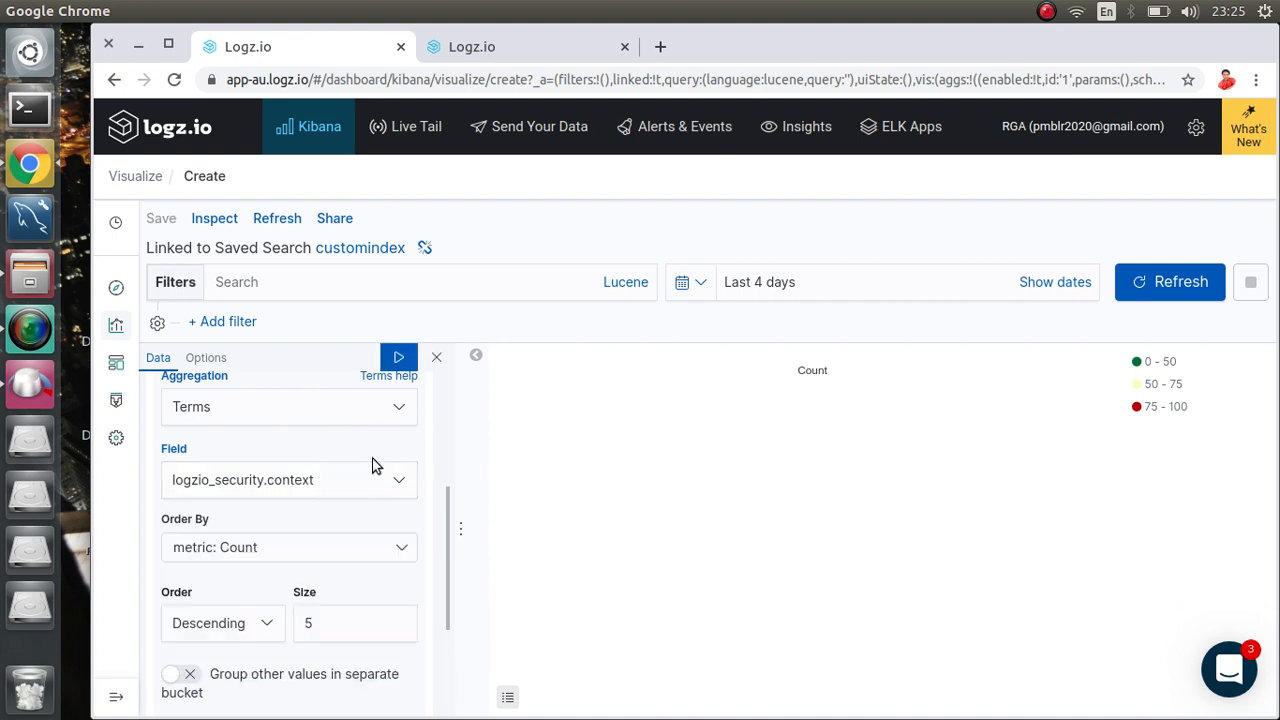
click(397, 356)
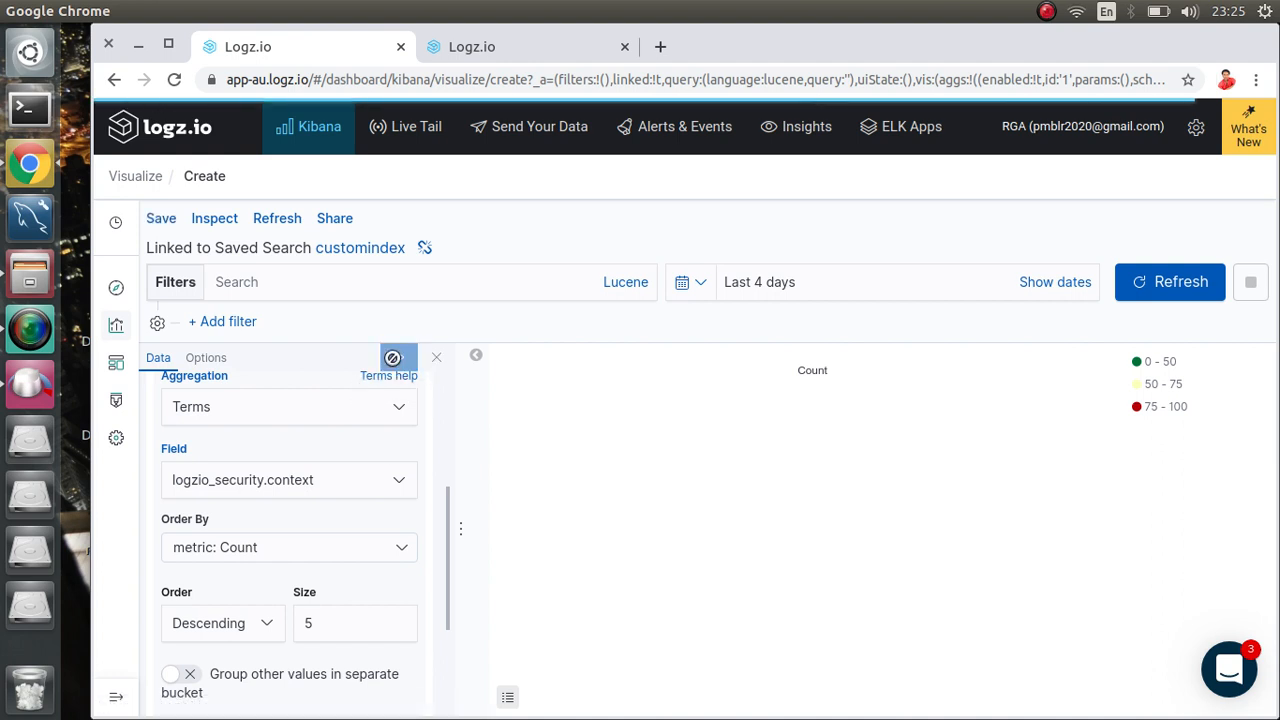
Step: Try logzio_security.origin_feeds, then switch the split field to _logzio_pattern
scroll(330, 461, down, 3)
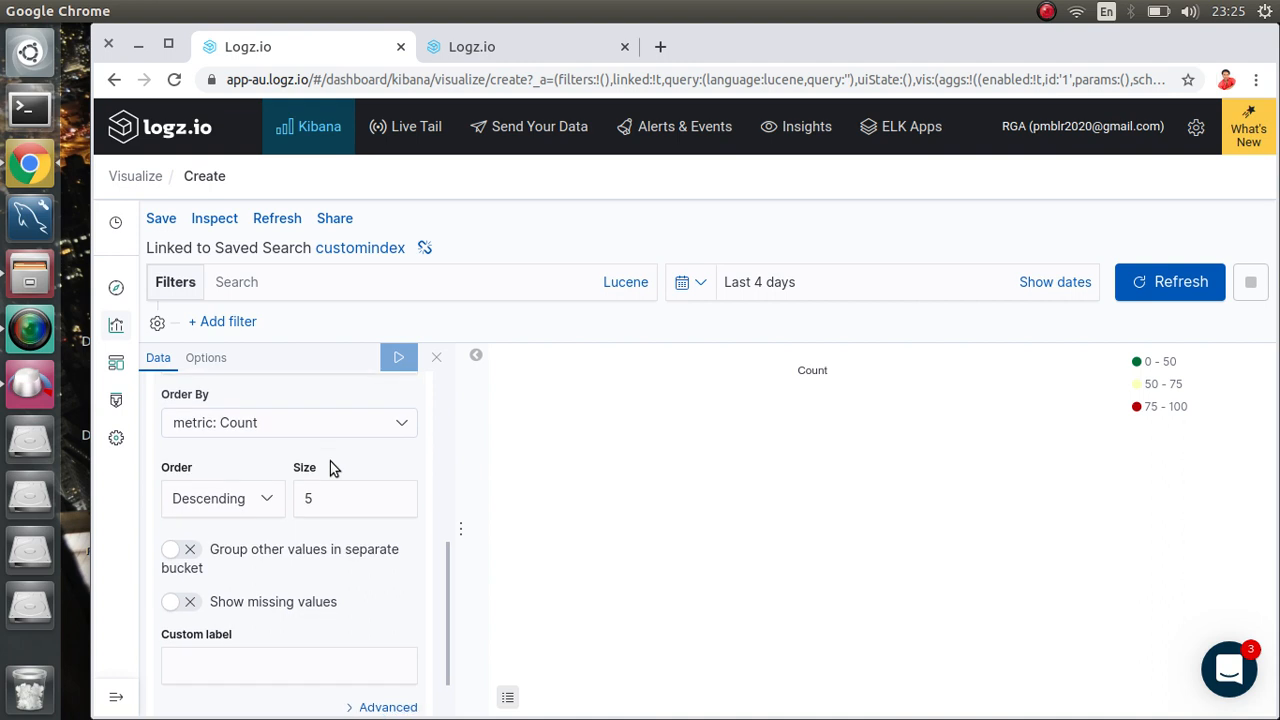
scroll(330, 461, up, 3)
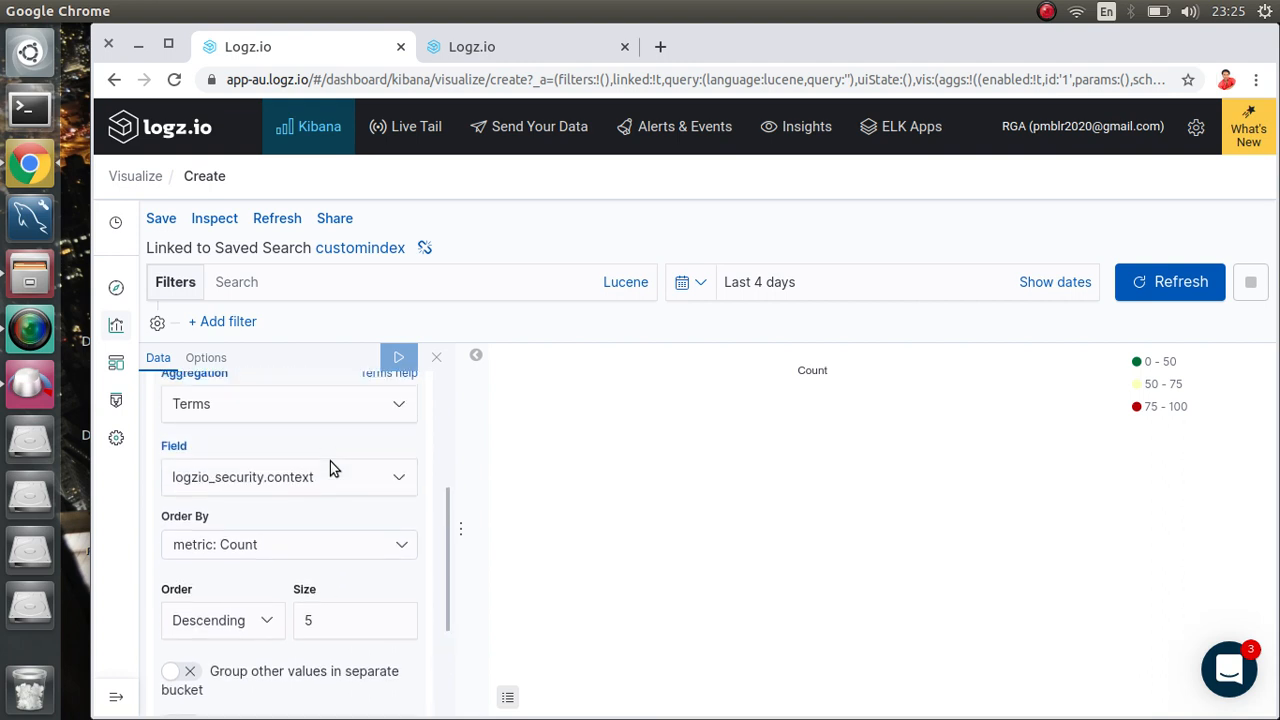
click(380, 495)
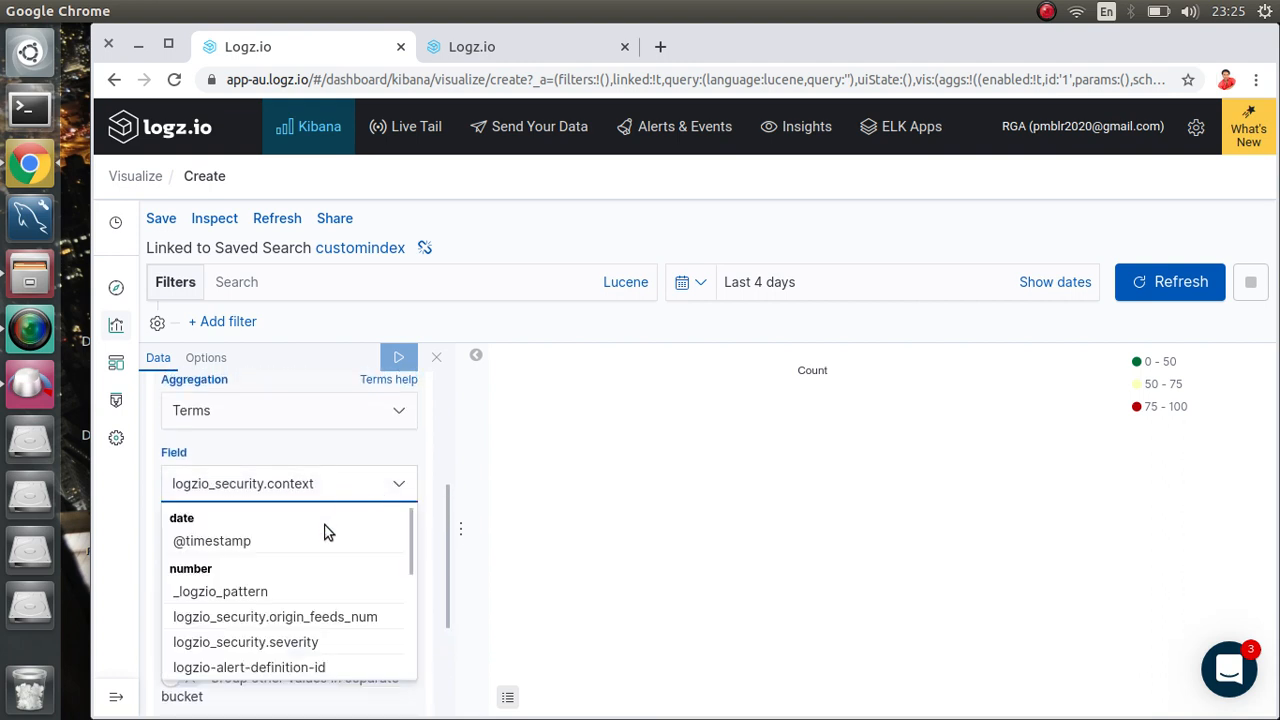
scroll(301, 569, down, 5)
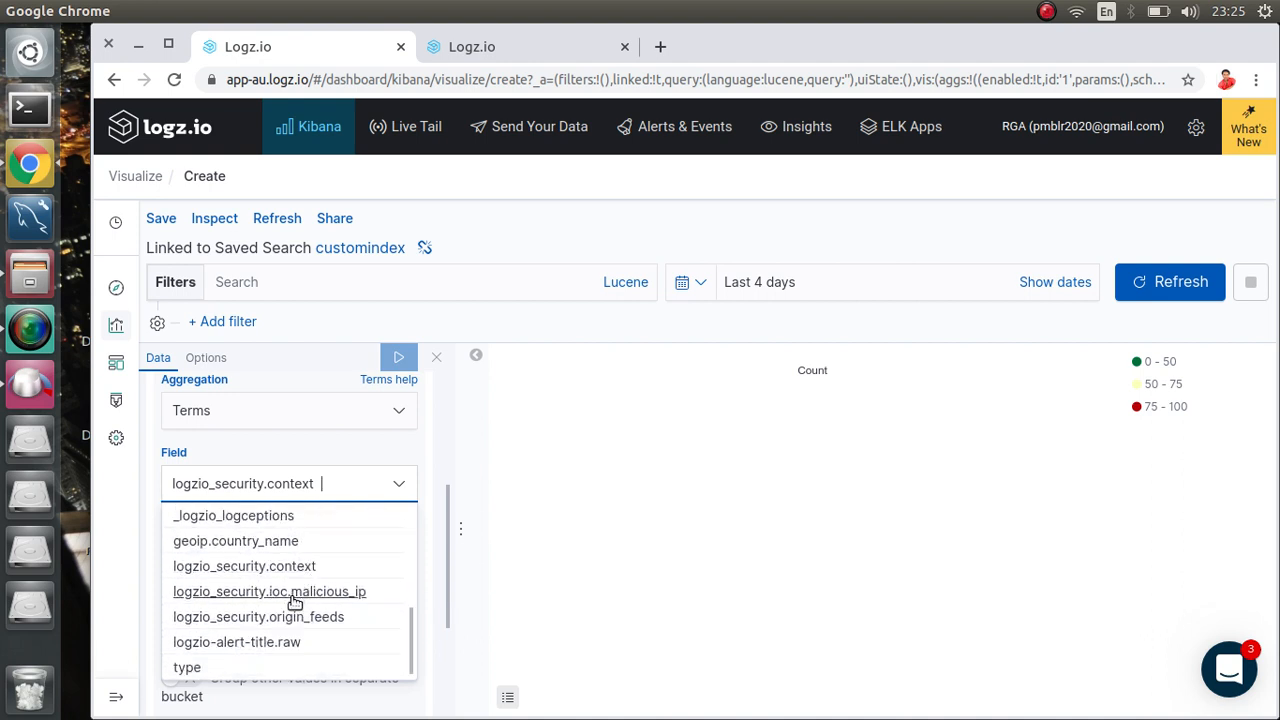
click(289, 617)
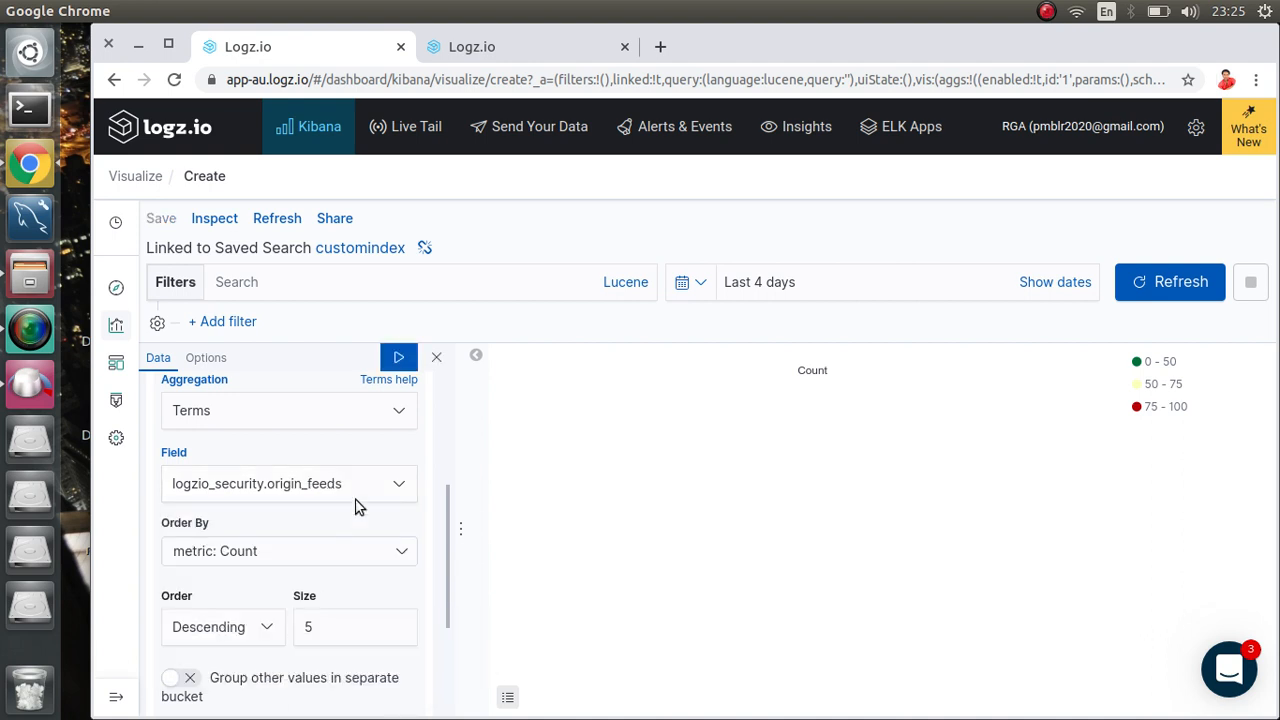
click(398, 358)
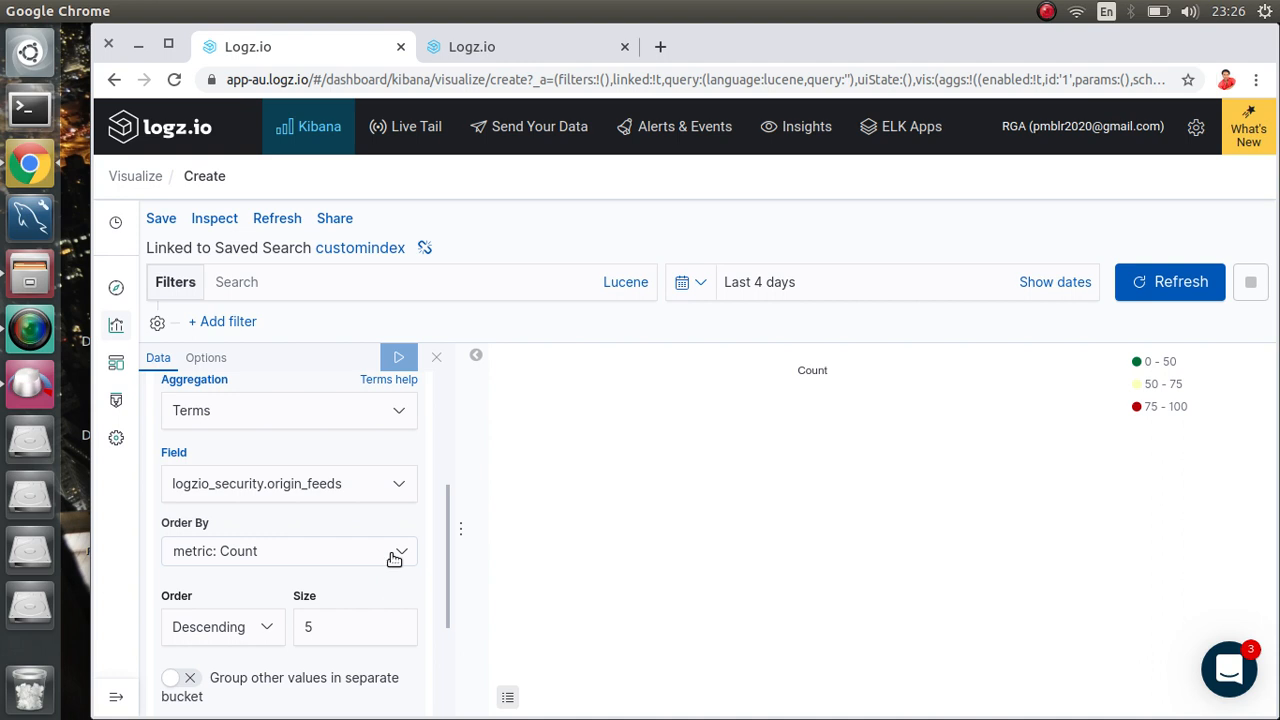
click(396, 488)
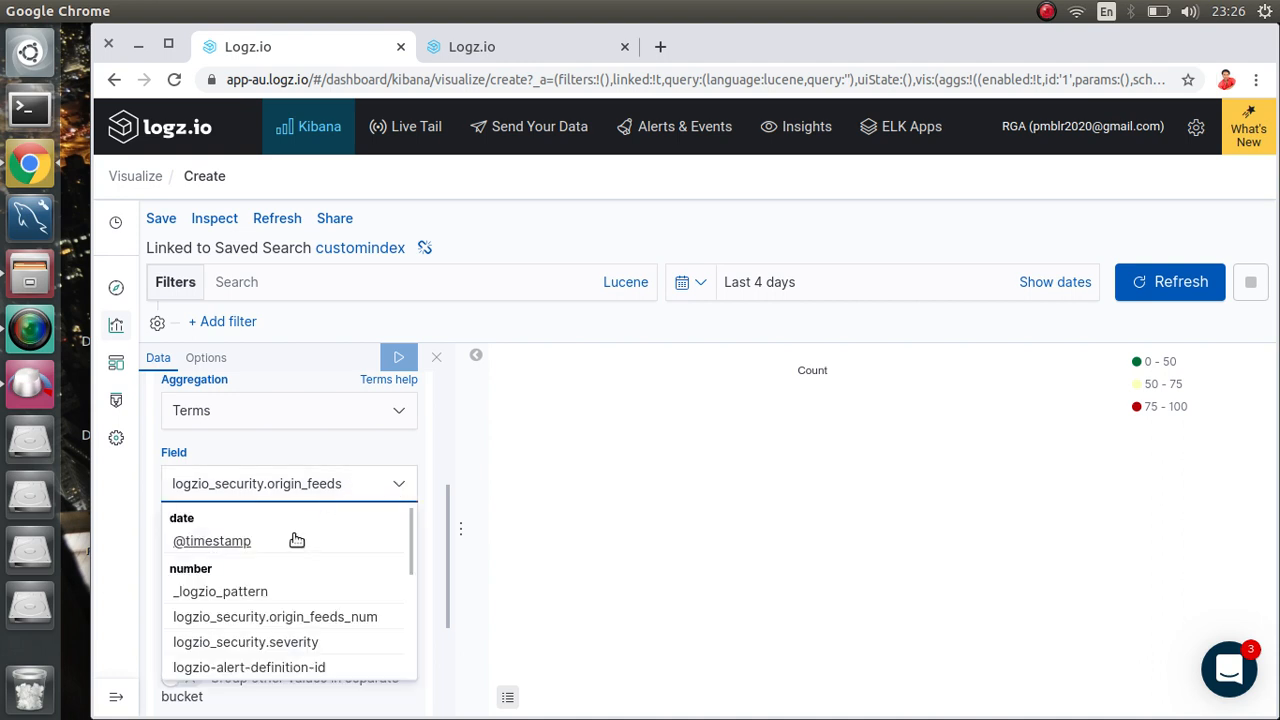
click(253, 592)
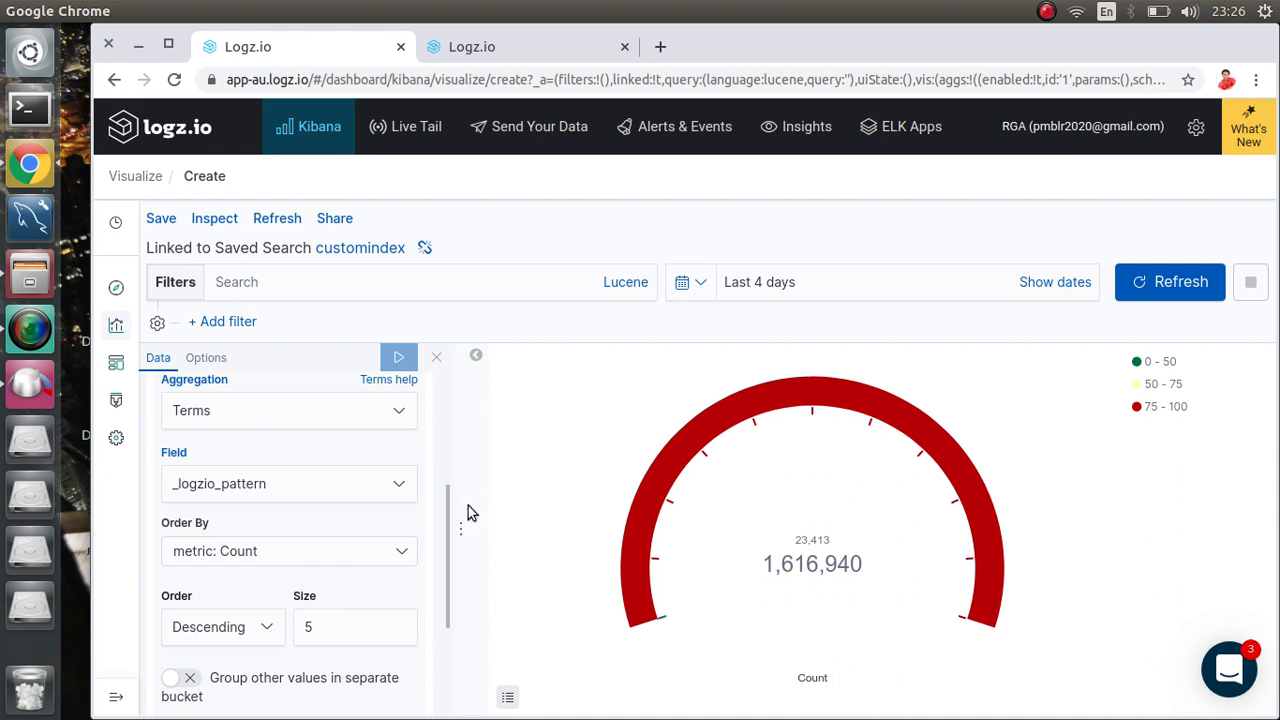
Step: Split the gauge by logzio_security.origin_feeds_num and apply it
click(395, 484)
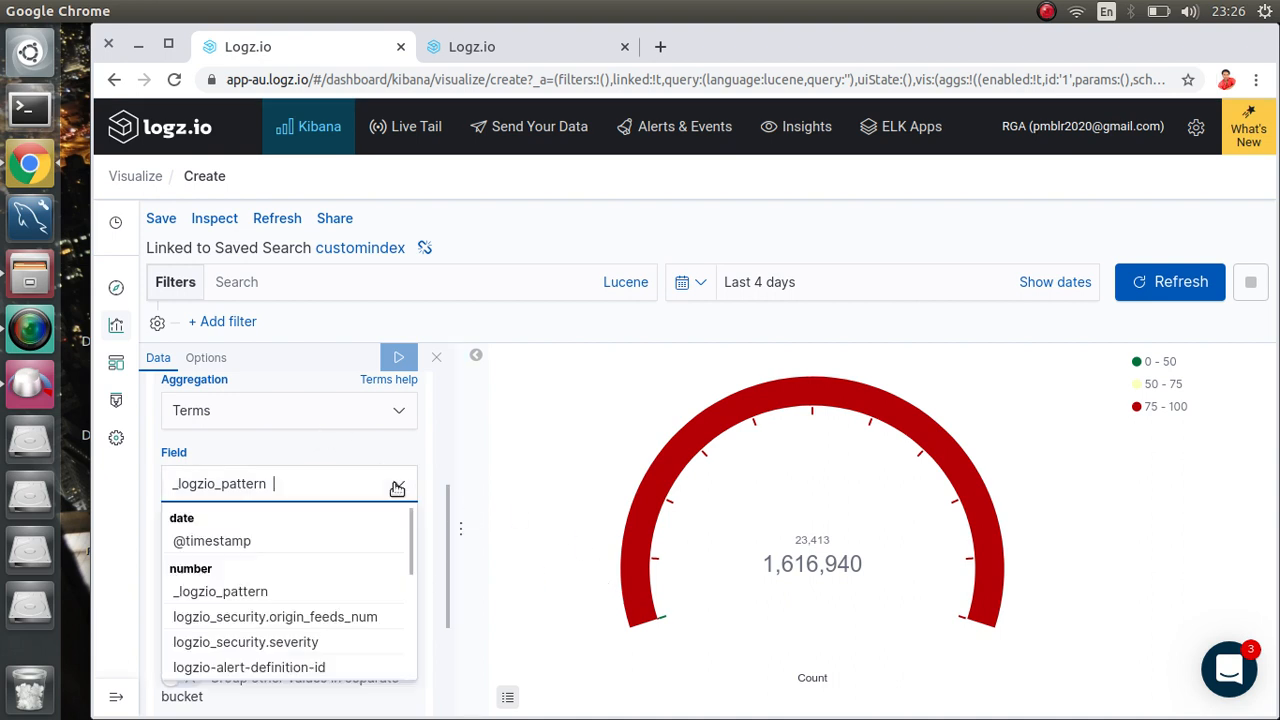
click(298, 616)
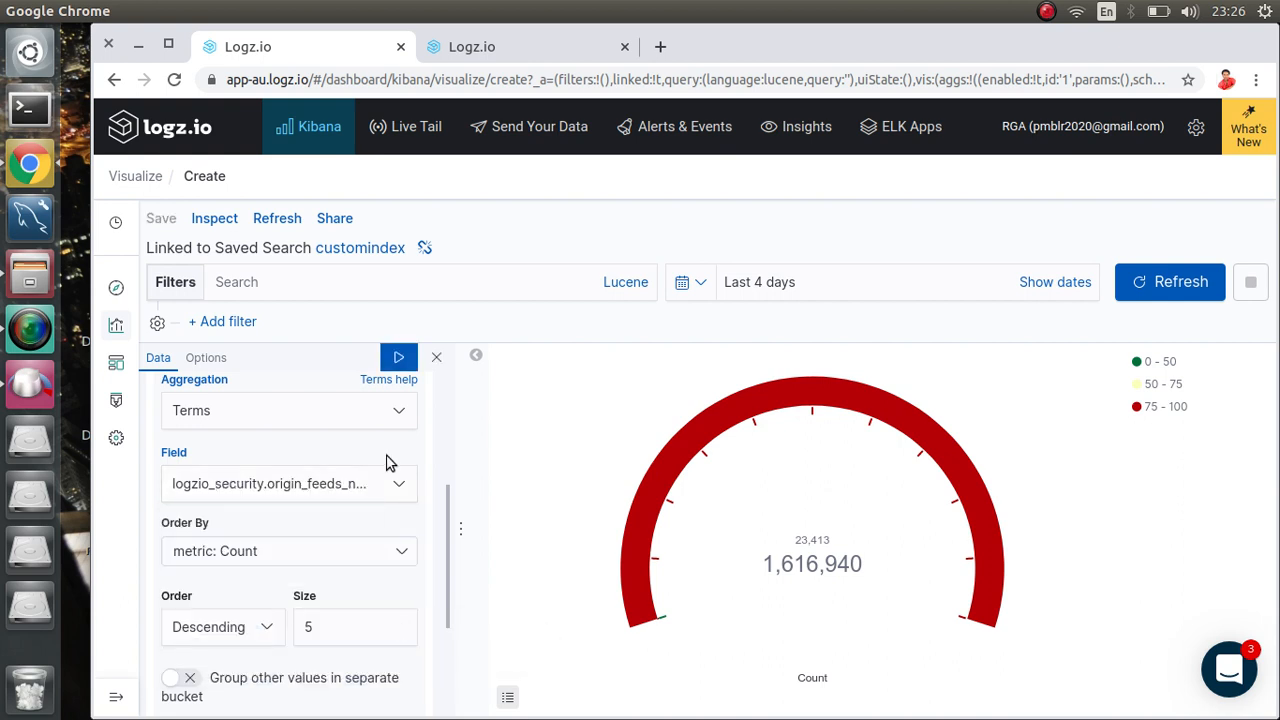
click(395, 358)
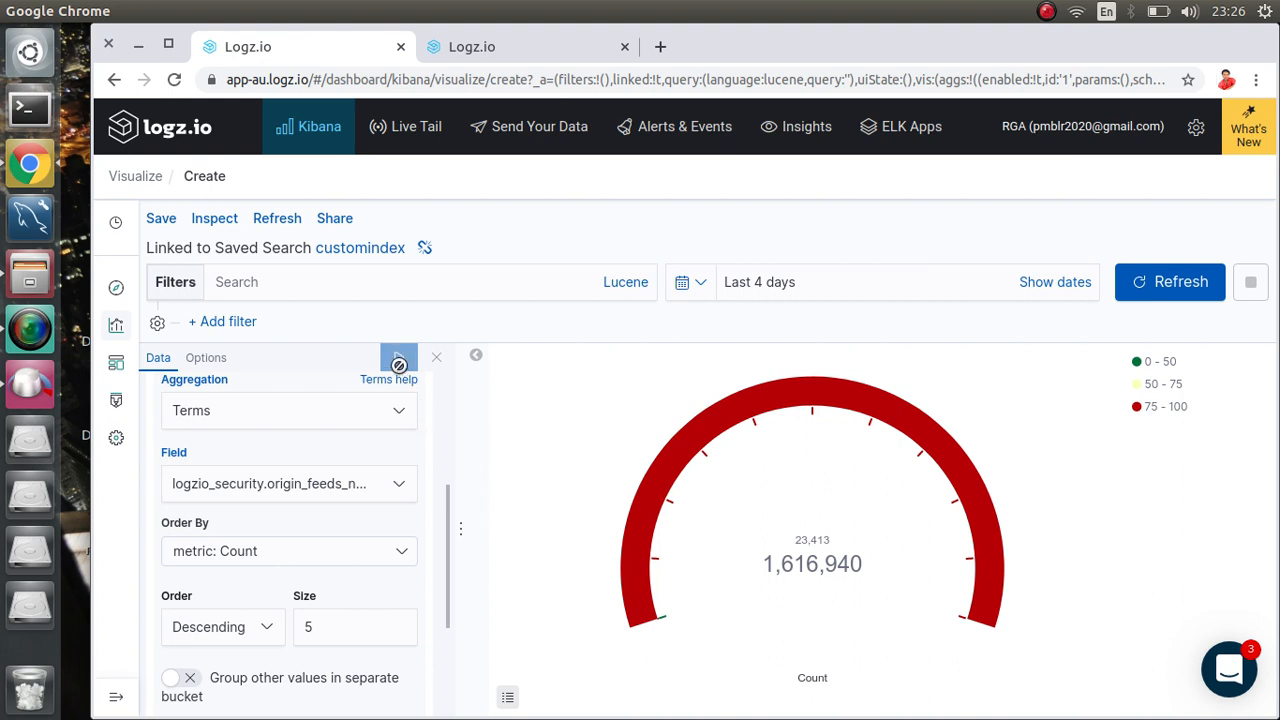
Step: Split by logzio-alert-definition-id and apply, producing four count gauges
click(368, 490)
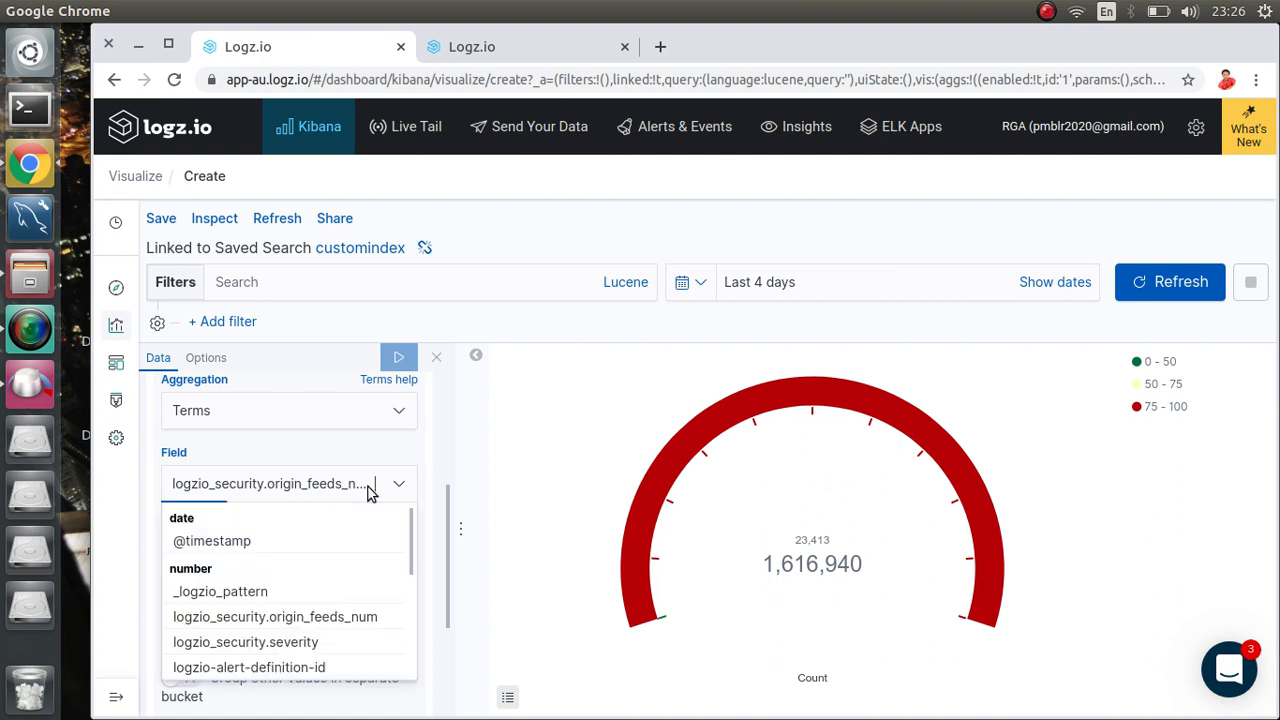
click(311, 668)
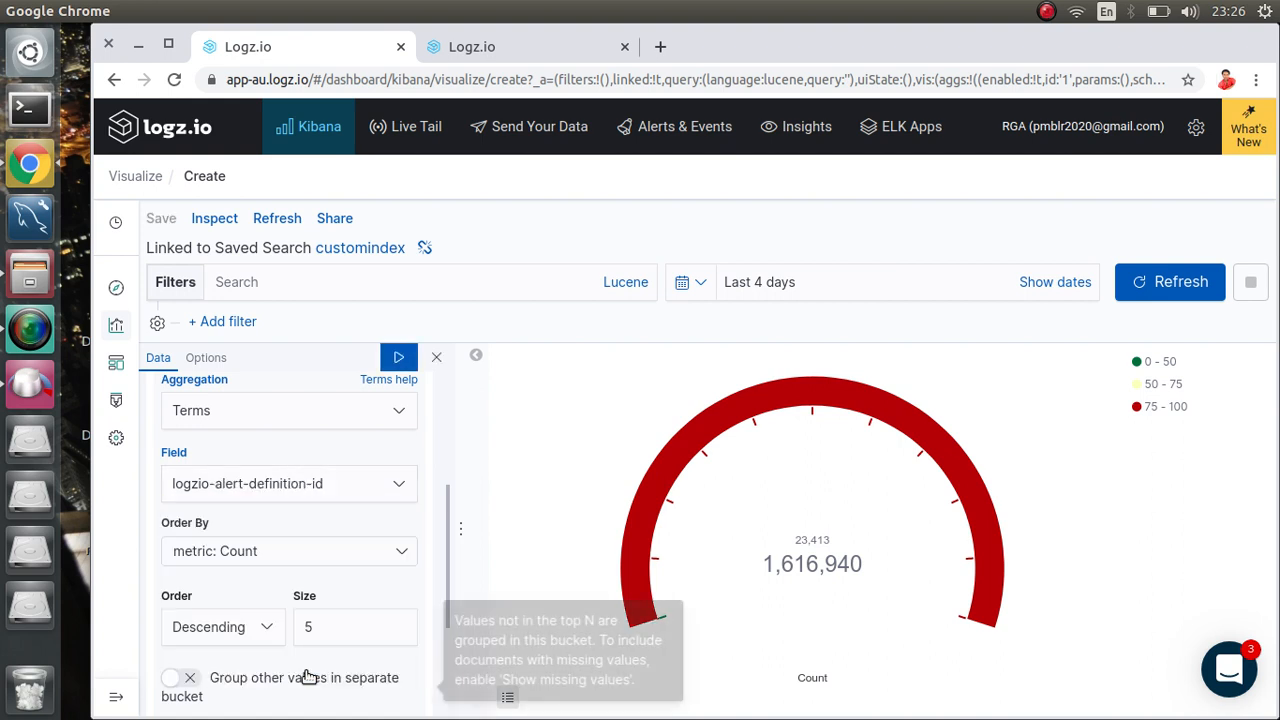
click(398, 356)
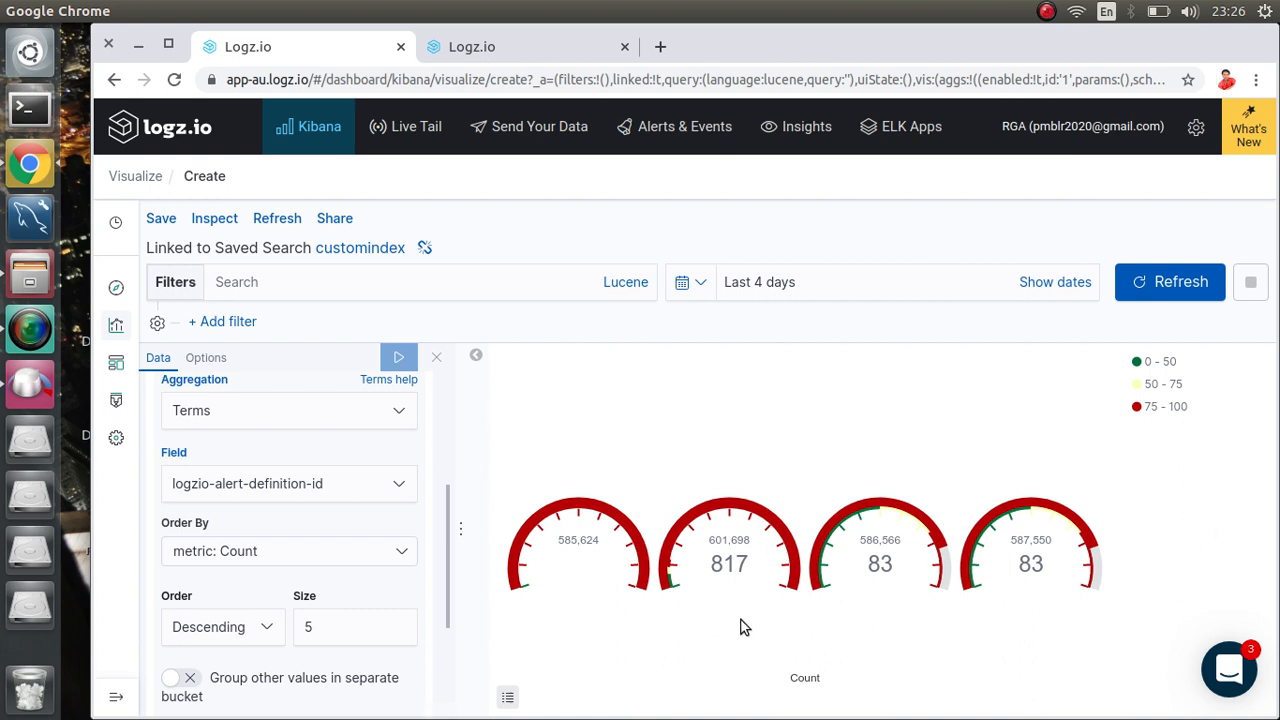
Step: Change the Terms size from 5 to 3 and apply, leaving gauges of 1,048,558, 818 and 83
click(360, 624)
key(BackSpace)
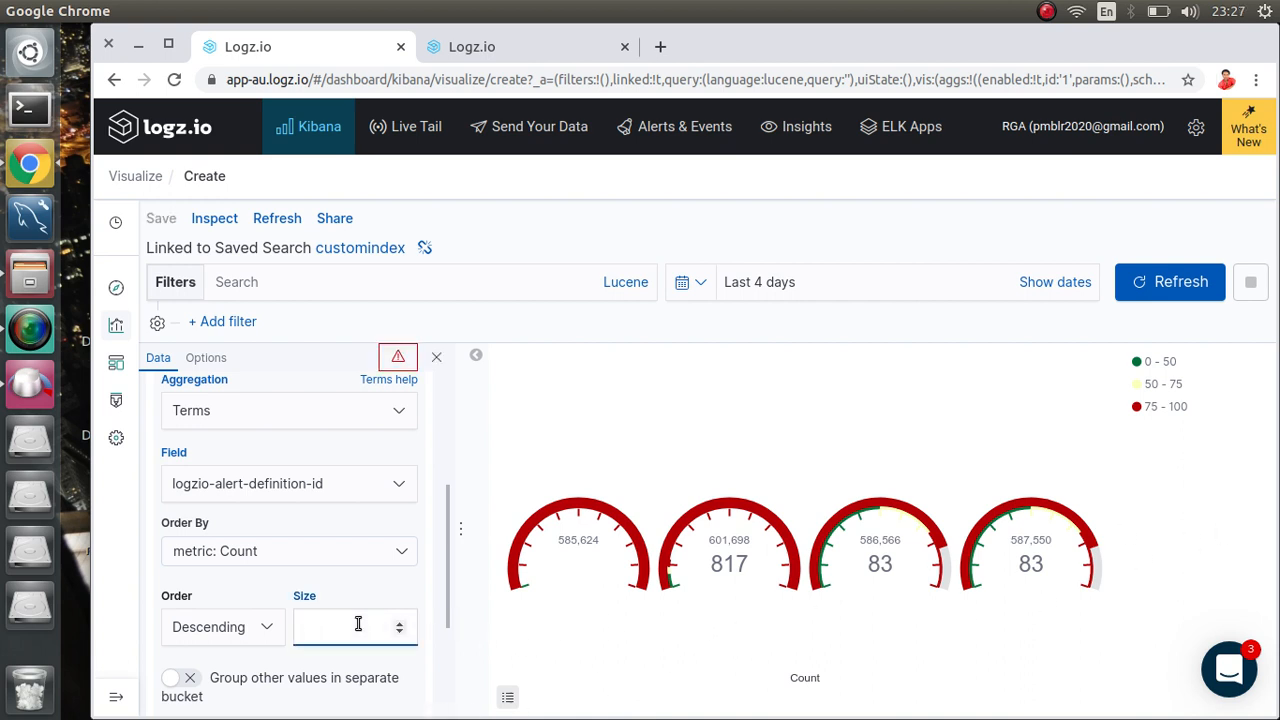
text(3)
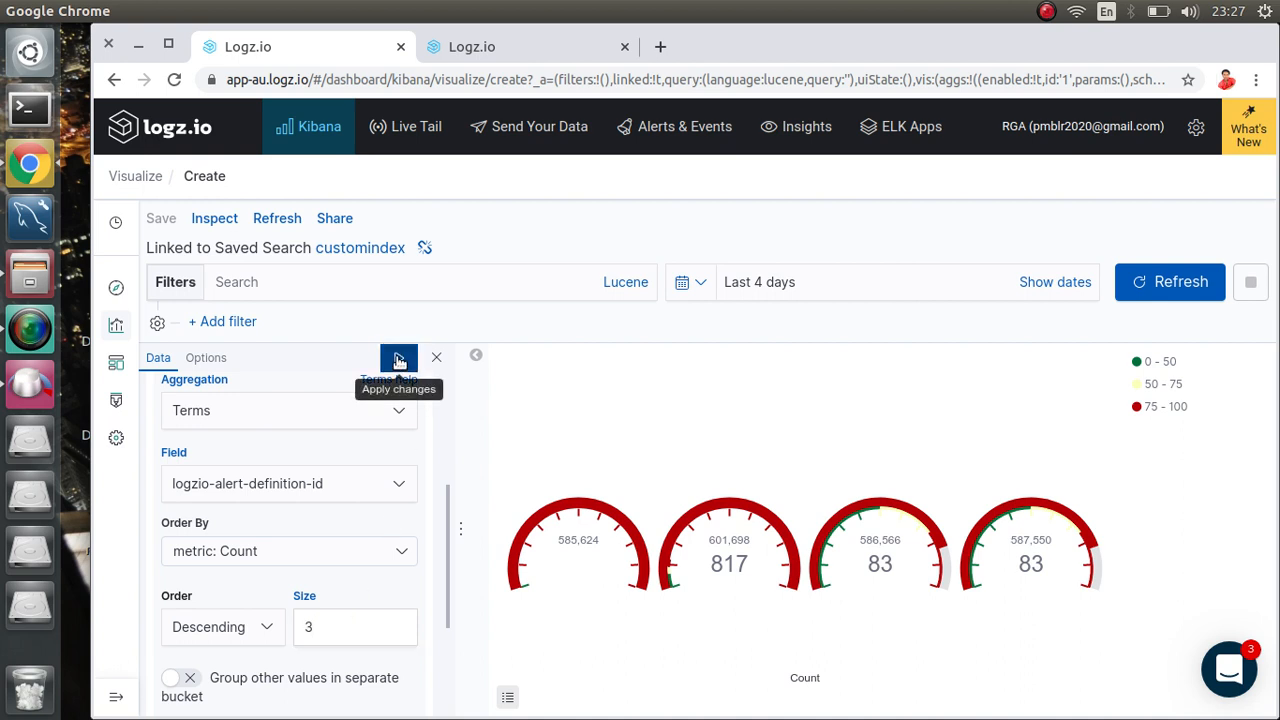
click(398, 357)
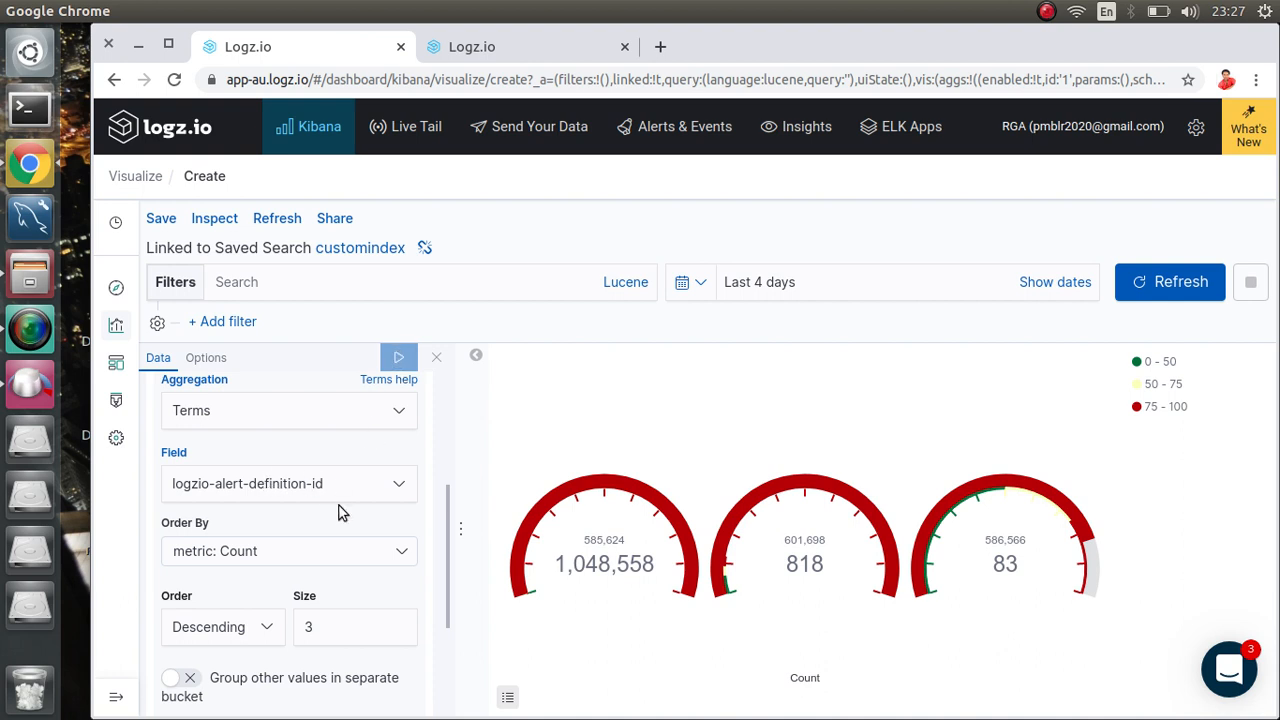
scroll(313, 424, down, 3)
scroll(313, 424, up, 5)
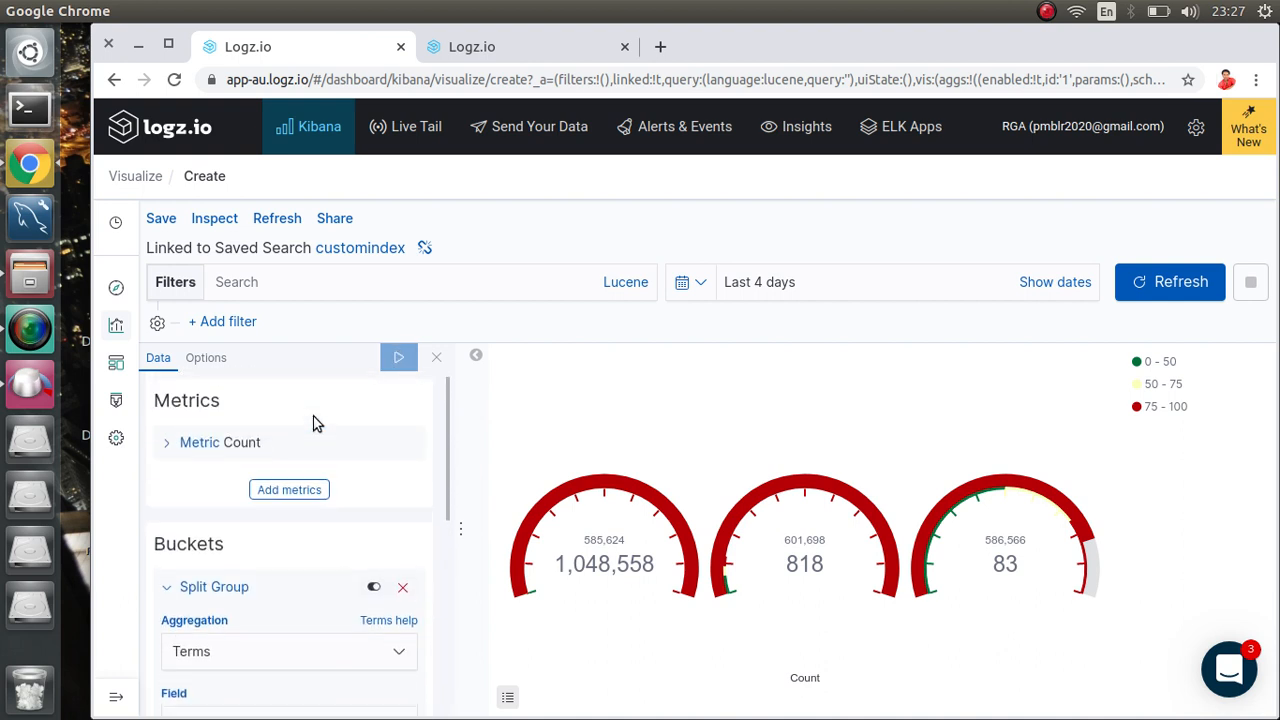
scroll(289, 537, down, 4)
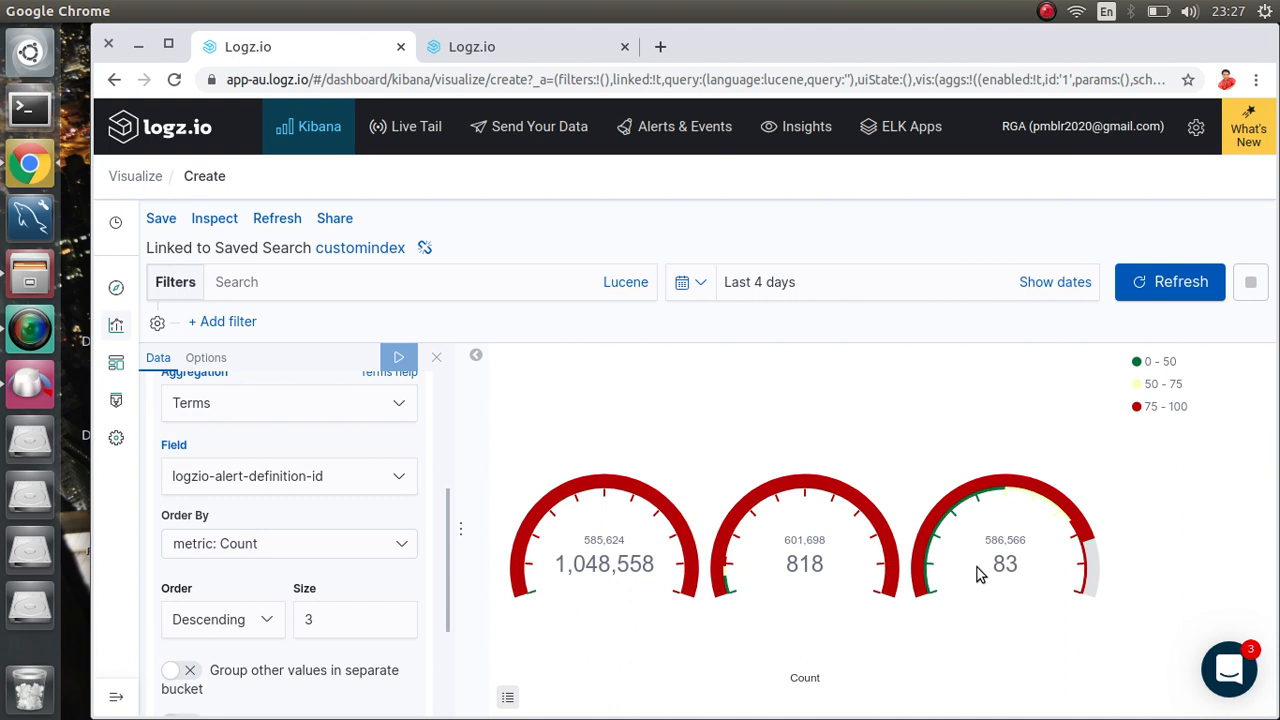
Step: Glance at the customindex log table in the other tab, then return to the gauge visualization
click(489, 50)
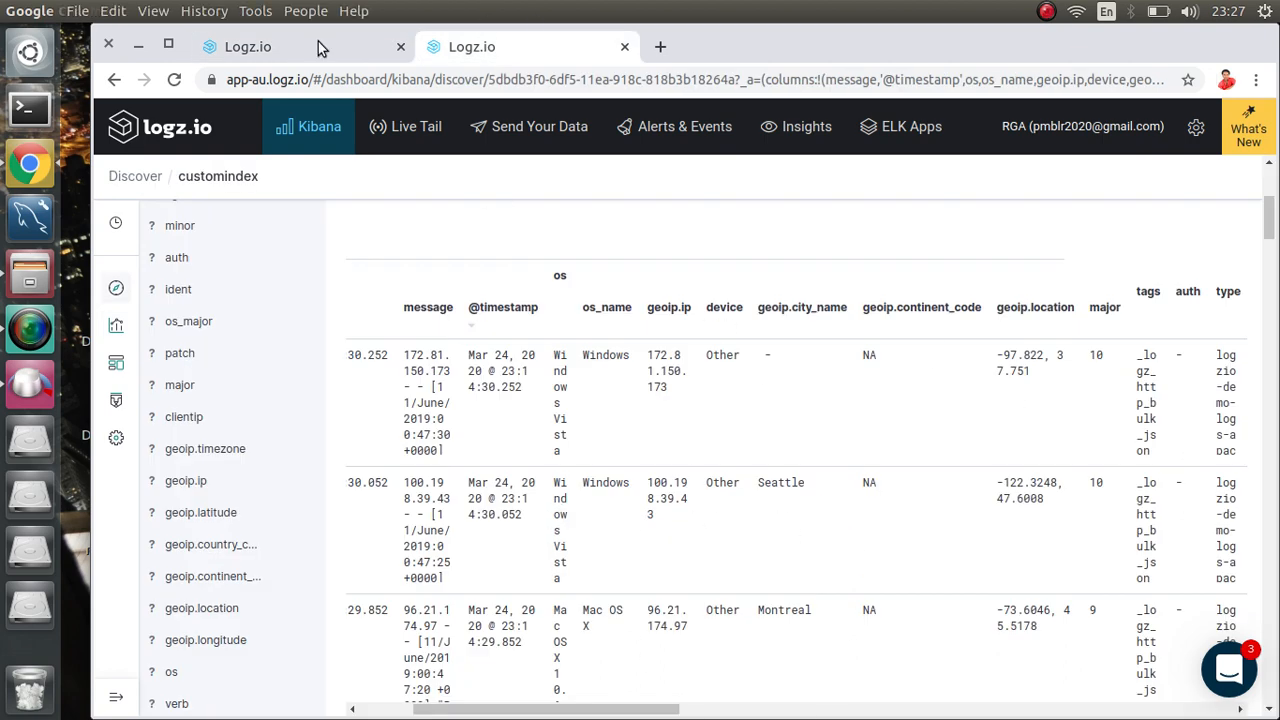
click(271, 48)
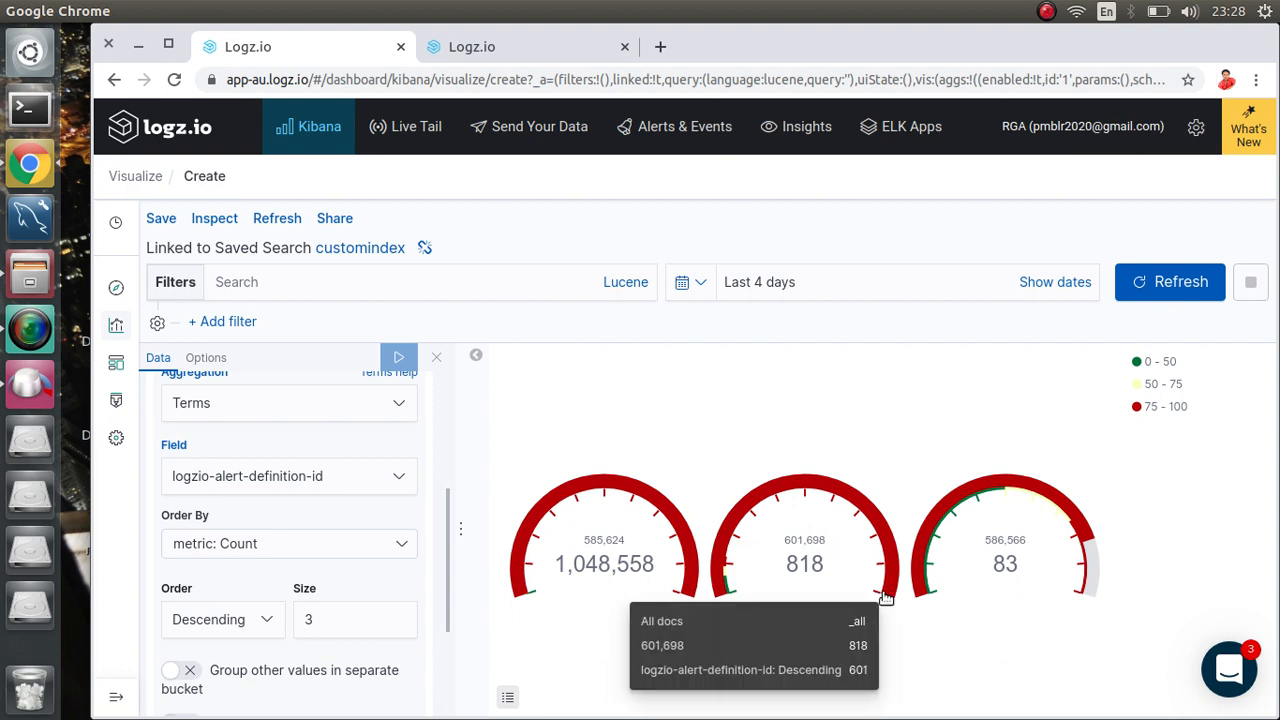
scroll(278, 385, down, 3)
scroll(277, 382, up, 9)
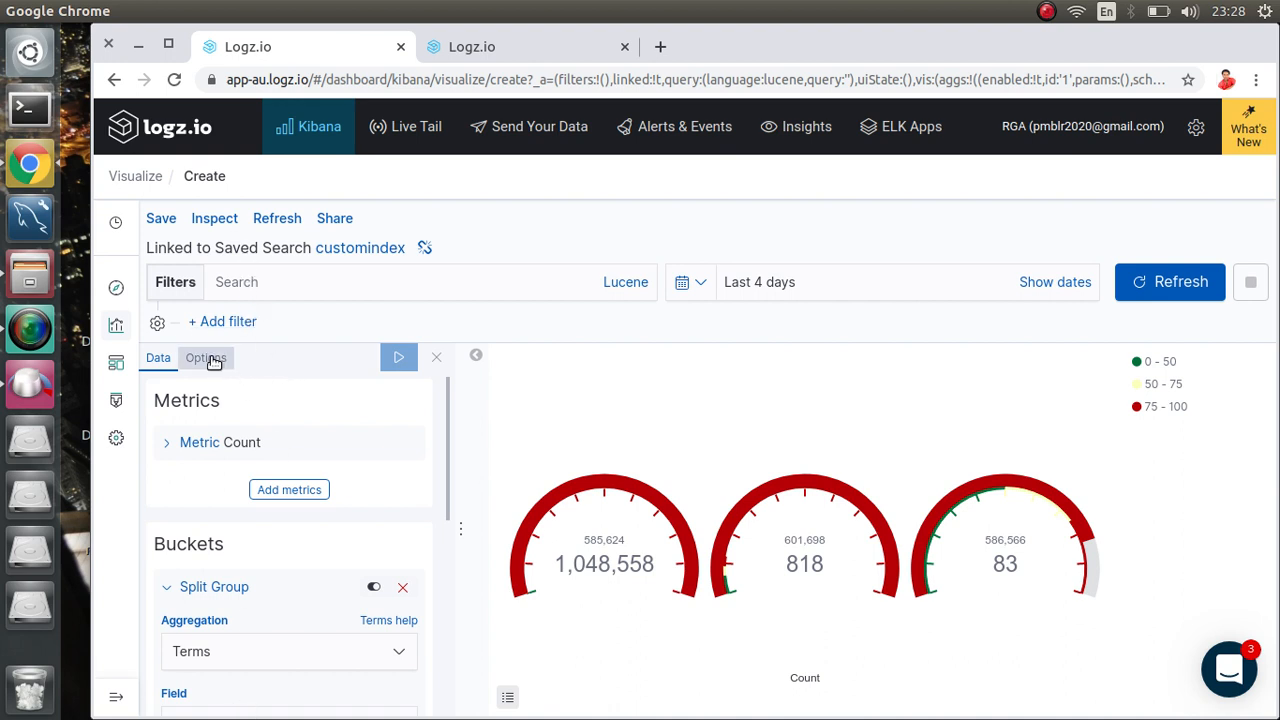
Step: Redraw the gauges in the Circle style, then switch the gauge type back to Arc
click(211, 360)
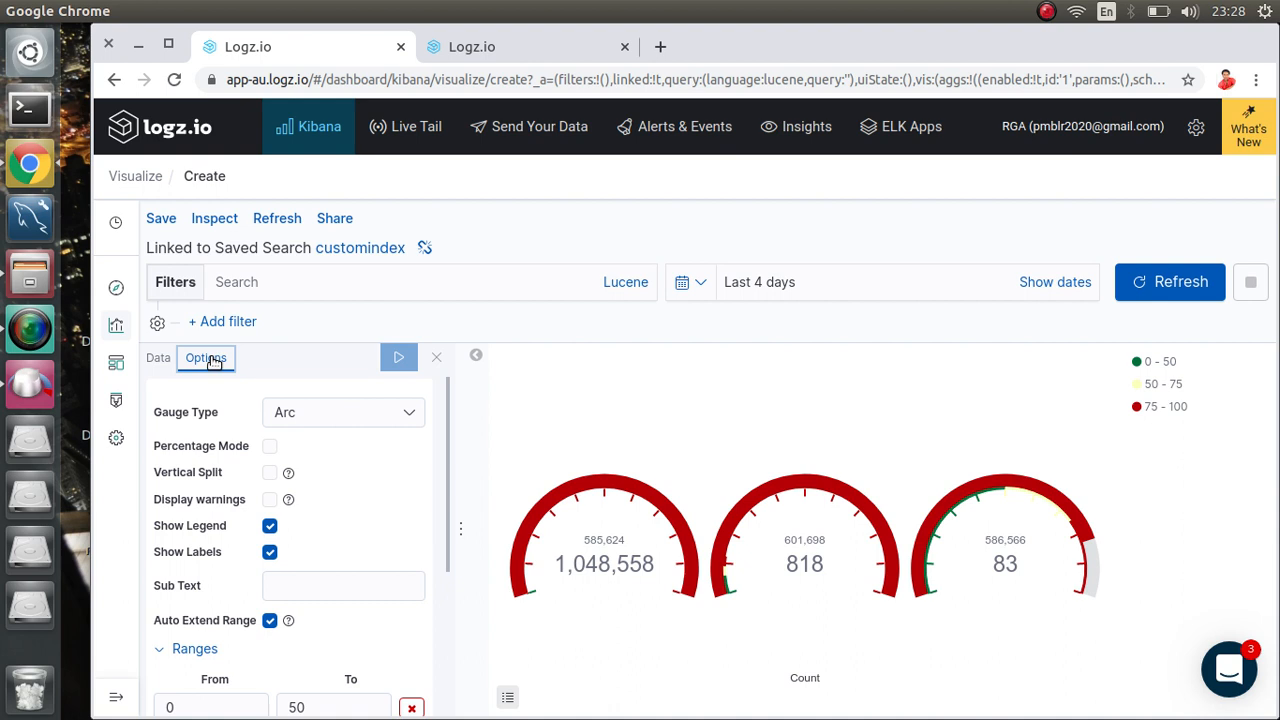
click(343, 416)
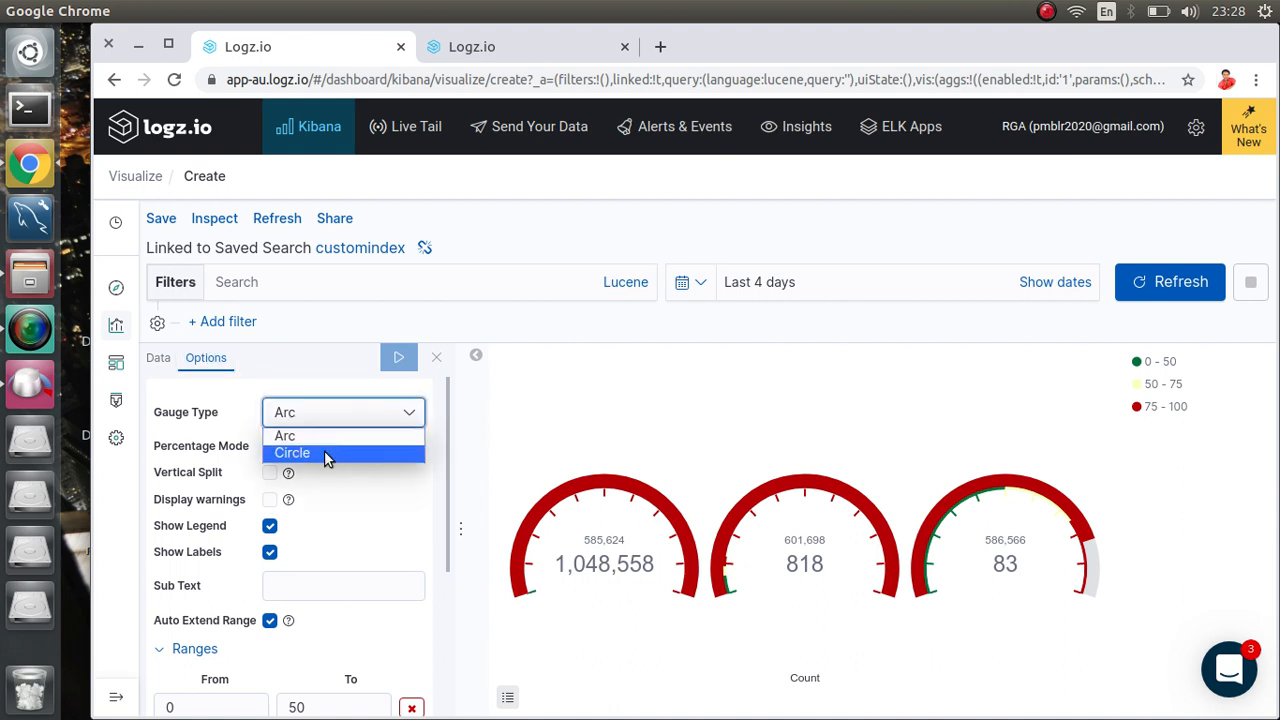
click(325, 456)
click(398, 350)
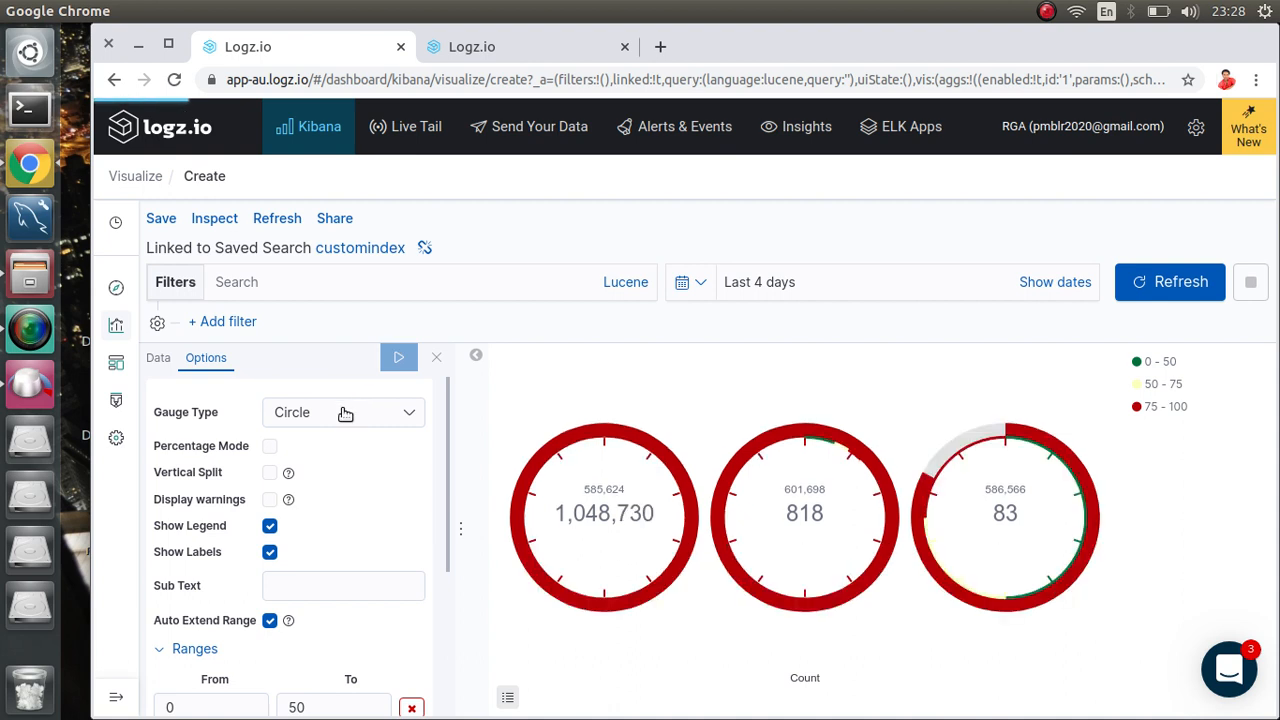
click(345, 414)
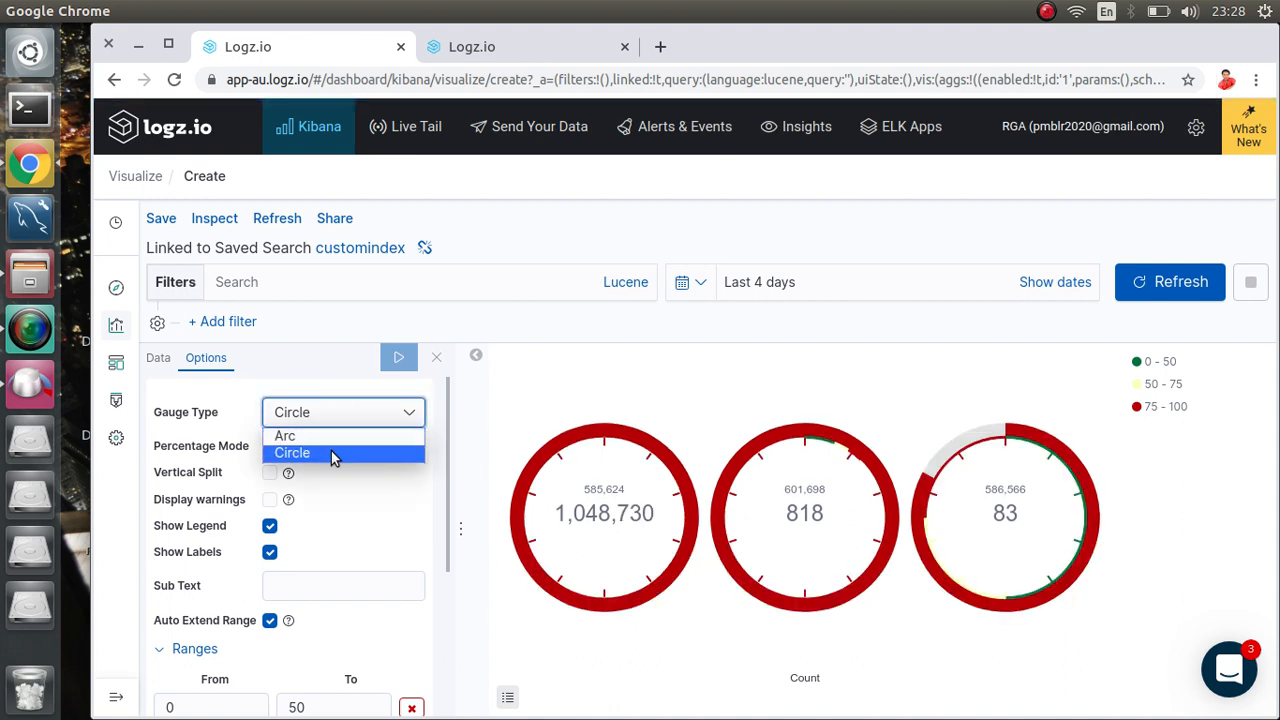
click(325, 437)
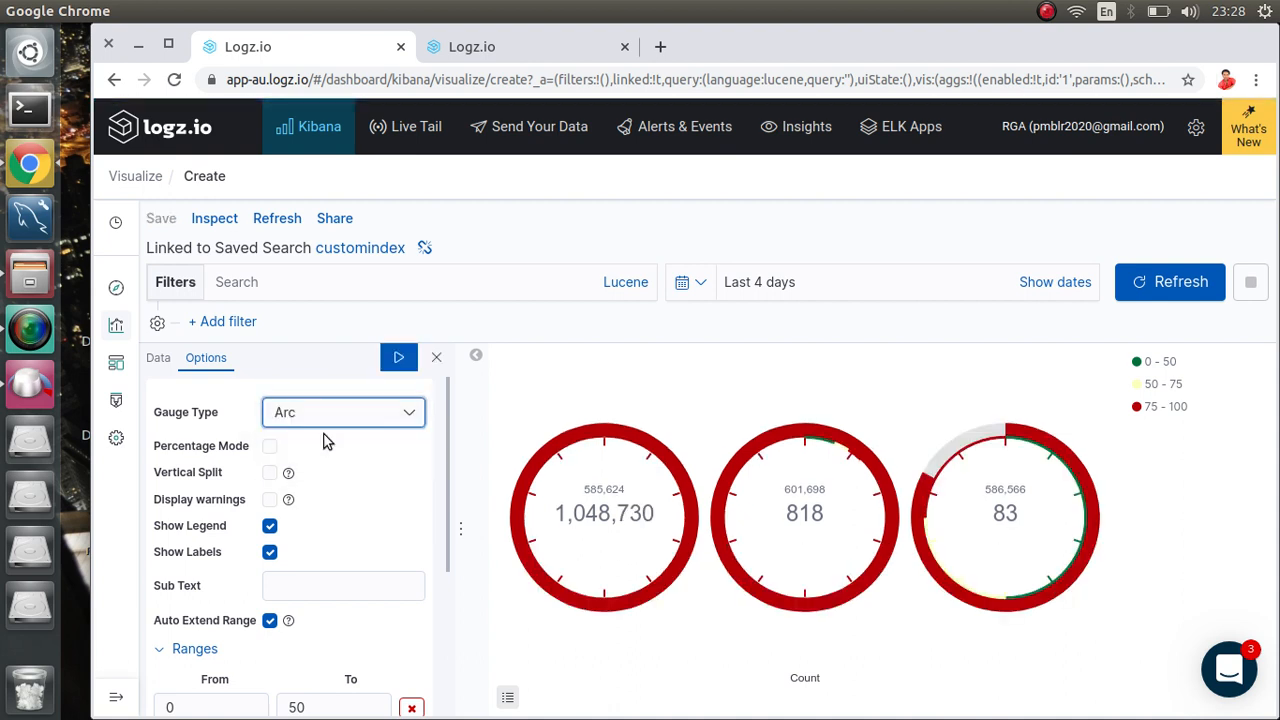
Step: Apply Percentage Mode to the gauges, then untick Percentage Mode again
click(270, 446)
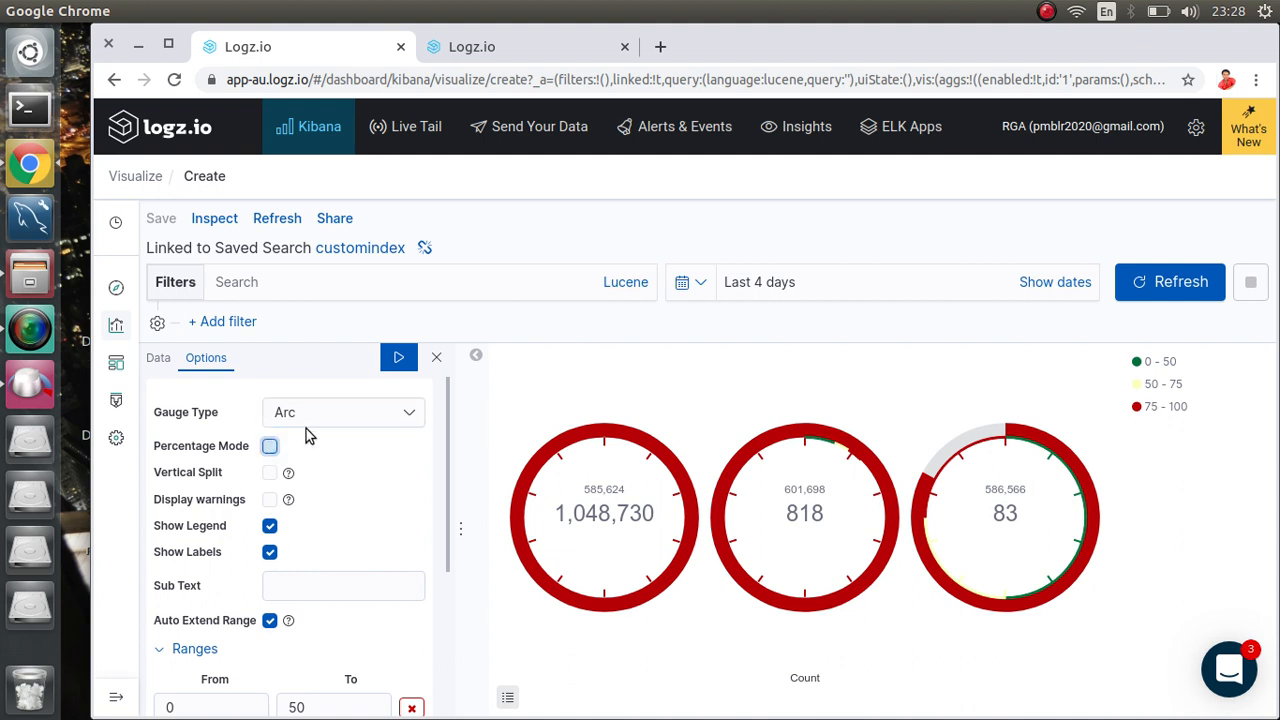
click(401, 363)
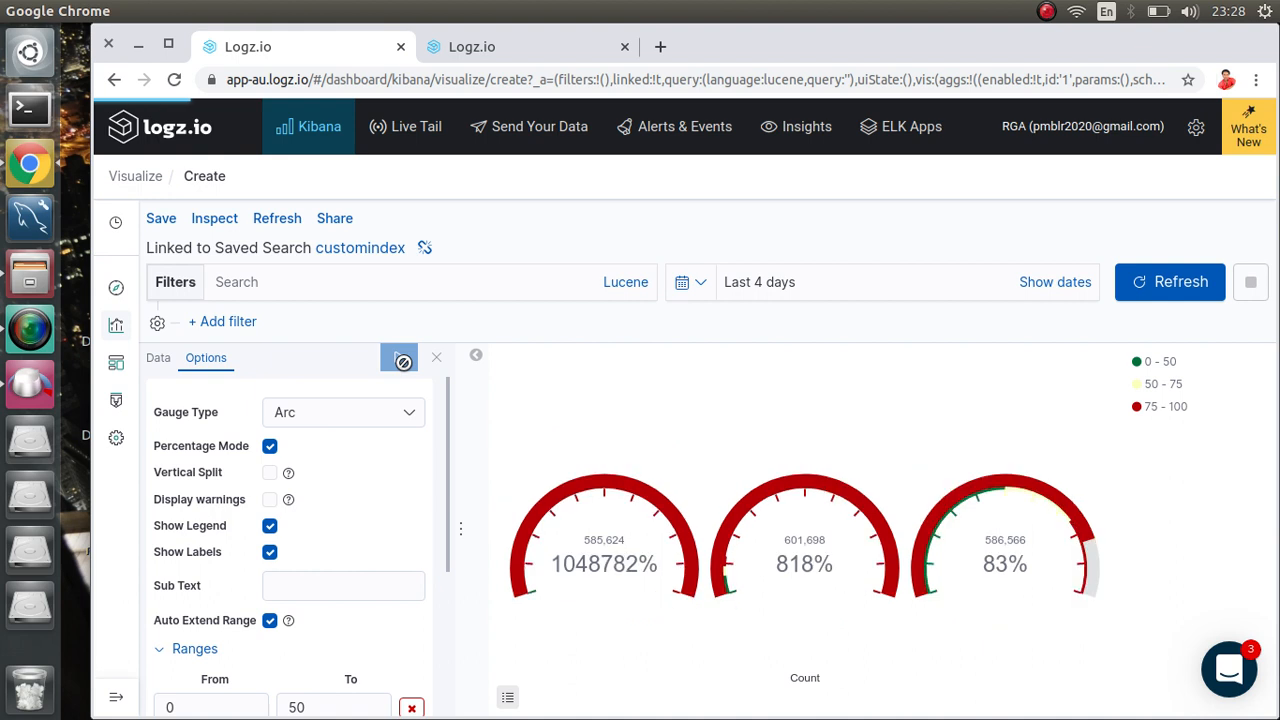
click(270, 448)
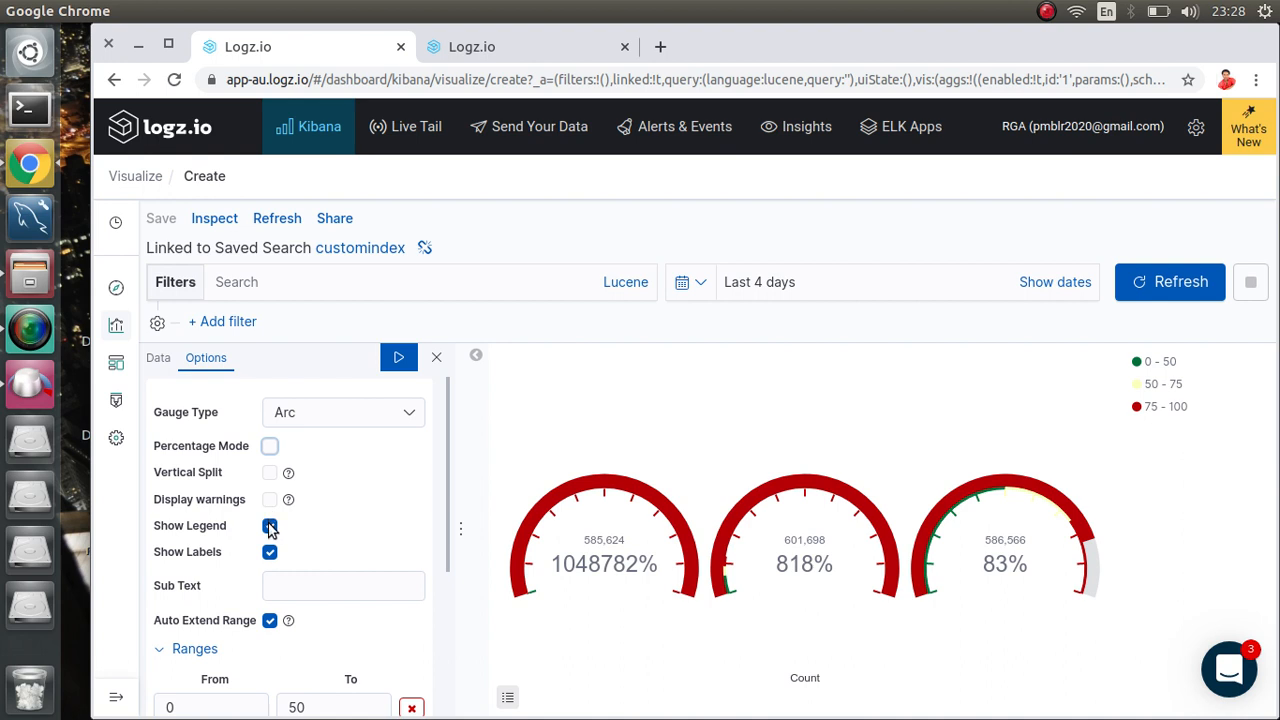
Step: Hide the gauge legend and apply, then turn the value labels off and back on
click(271, 523)
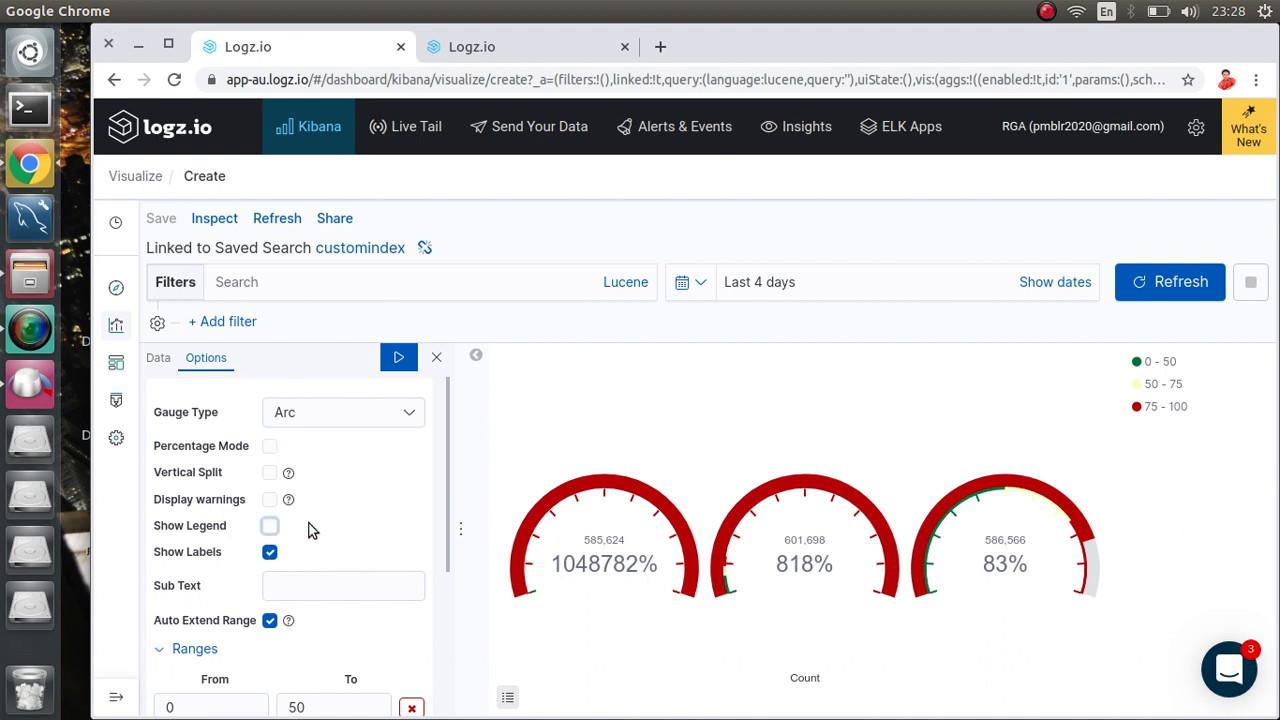
click(395, 359)
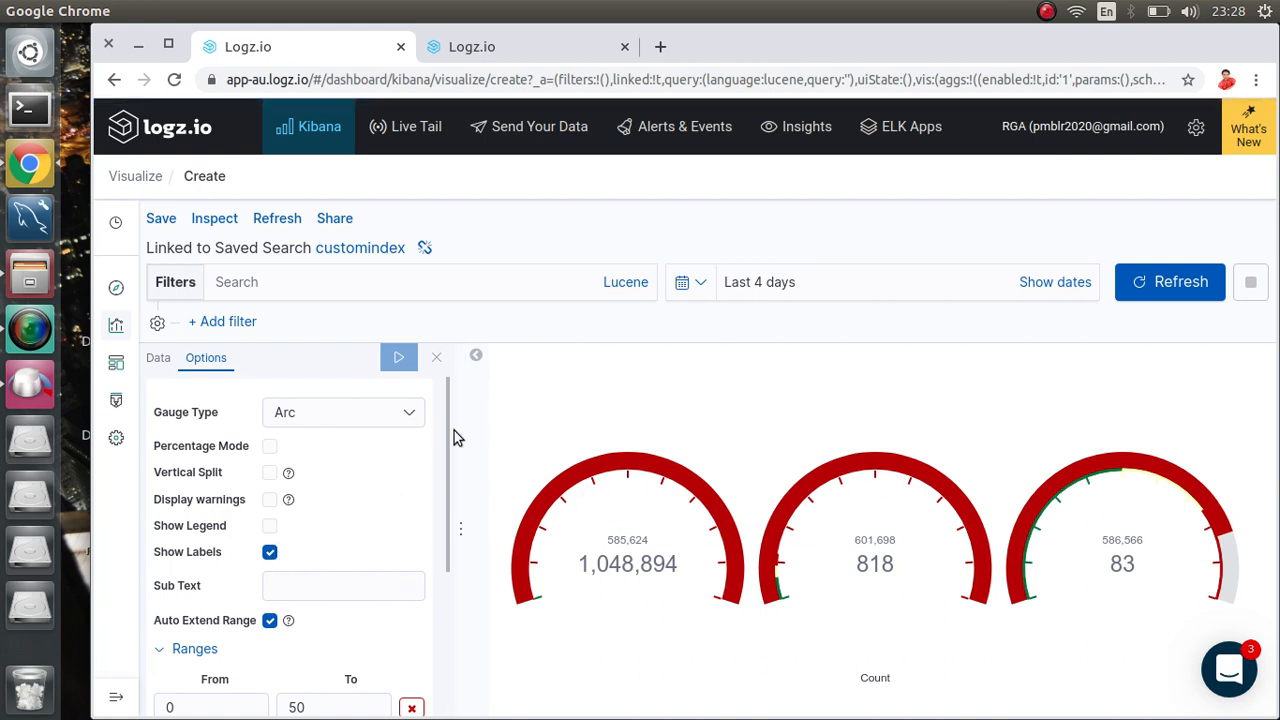
click(269, 552)
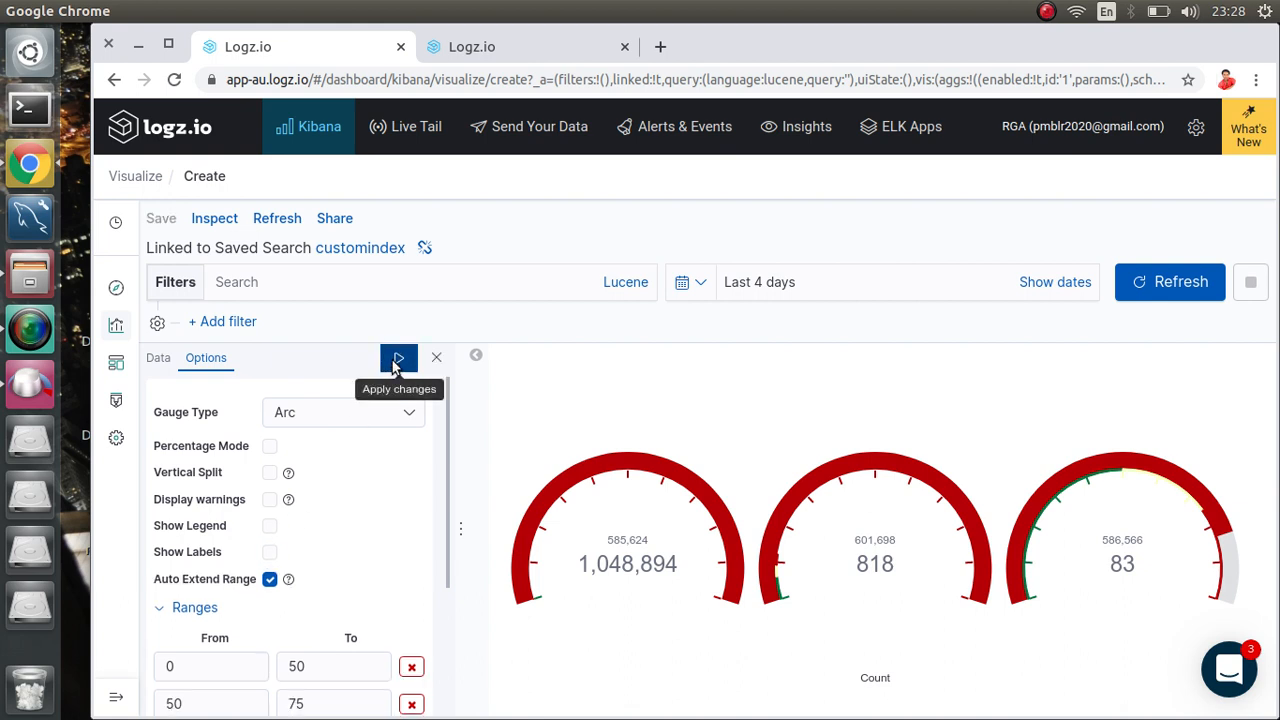
click(398, 357)
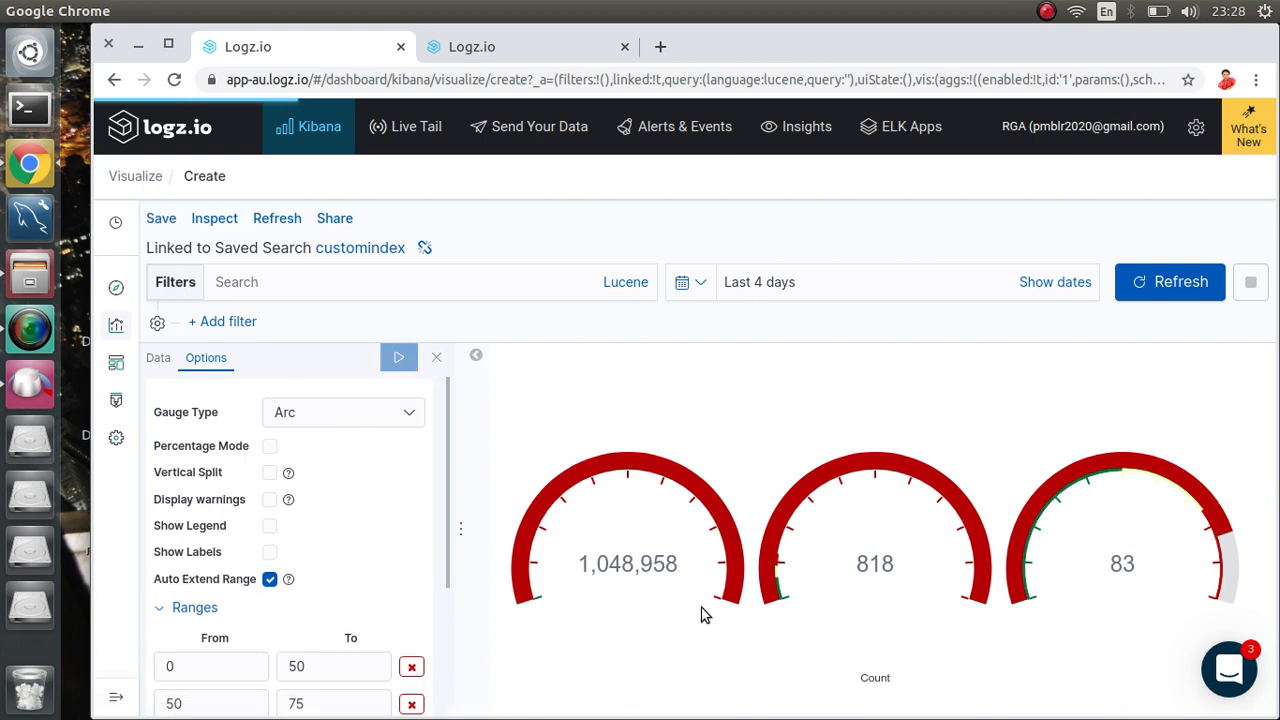
click(269, 553)
click(398, 358)
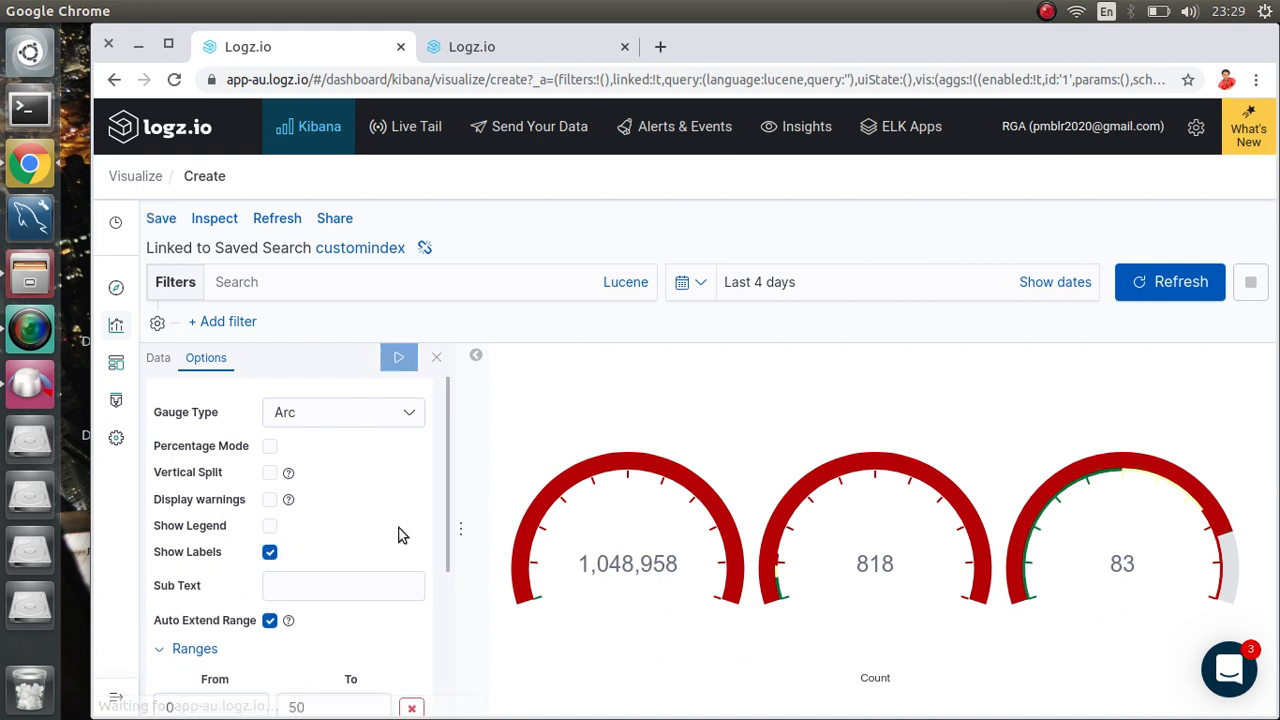
Step: Scroll down to the gauge's Ranges settings
scroll(398, 570, down, 3)
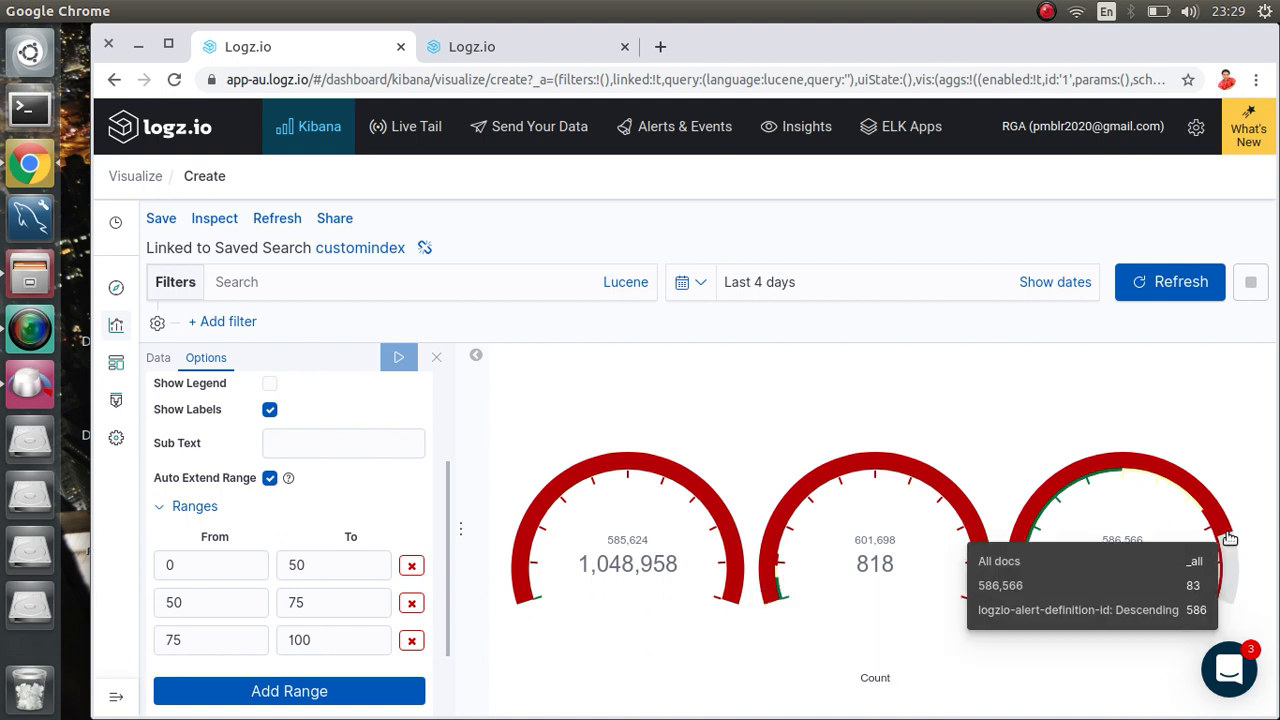
mouse_move(1230, 542)
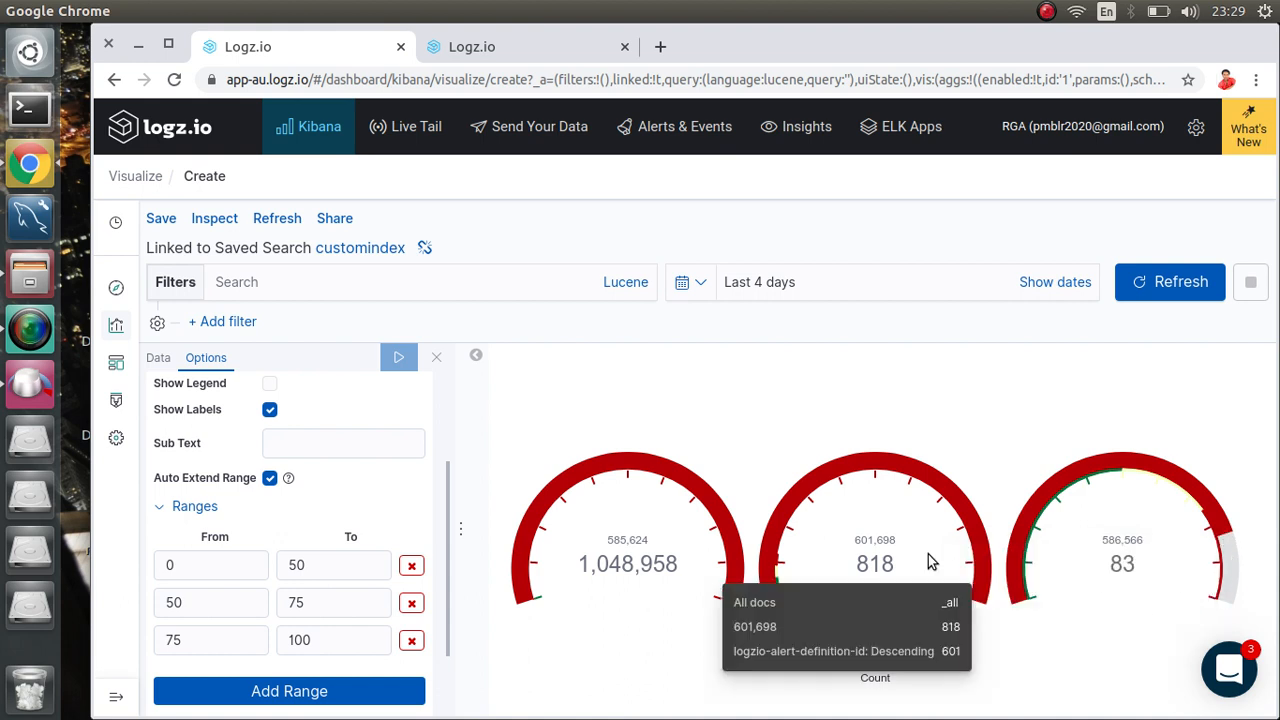
mouse_move(975, 563)
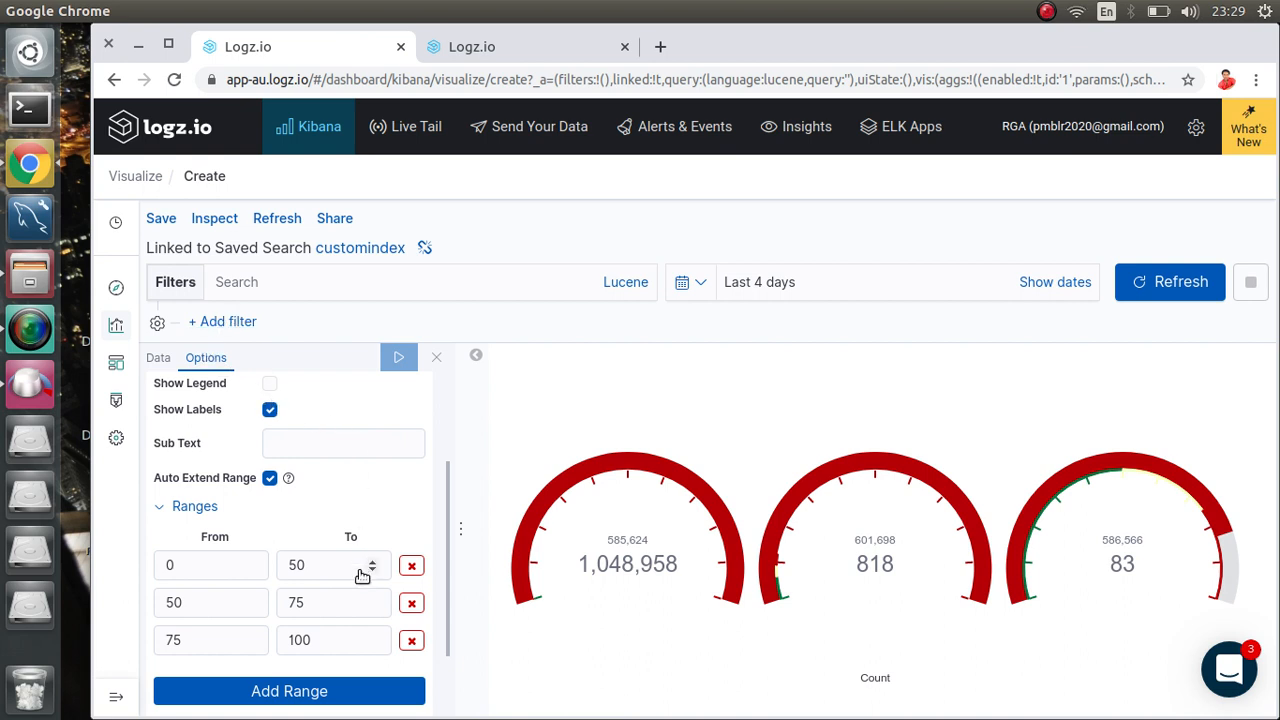
Step: Try new values in the first range's upper bound and the second range's bounds
click(319, 566)
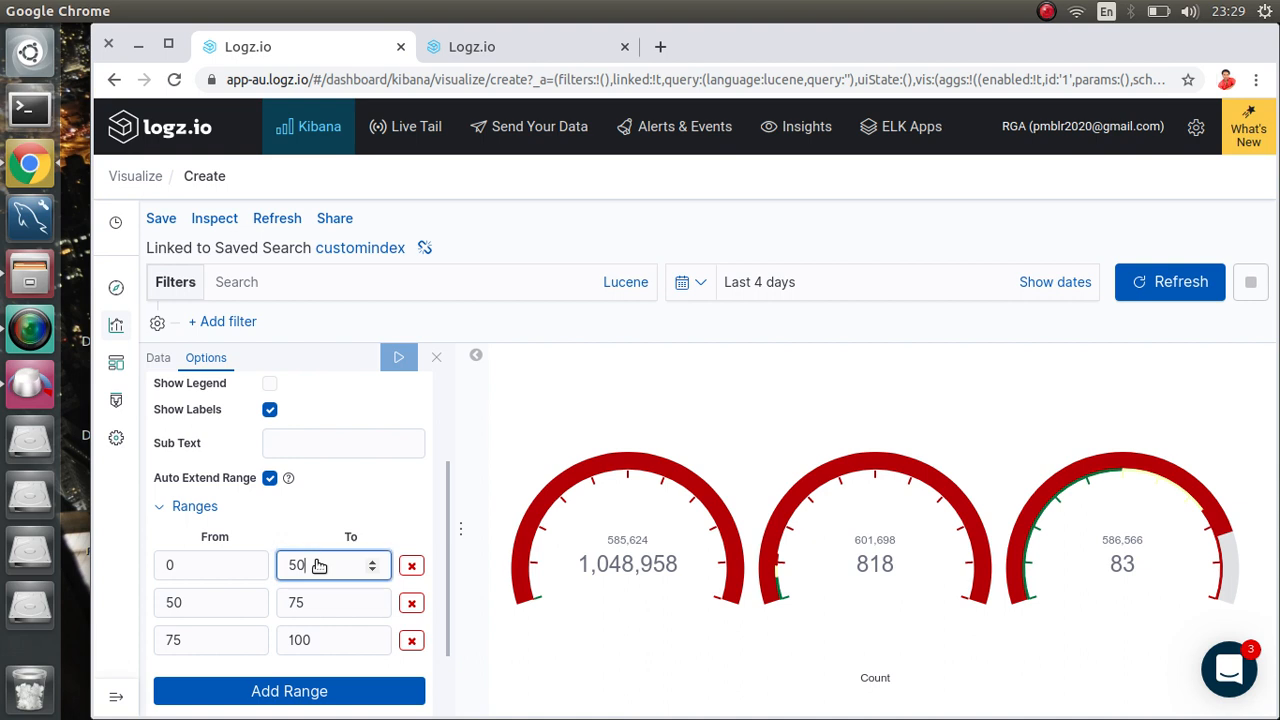
key(BackSpace)
key(BackSpace)
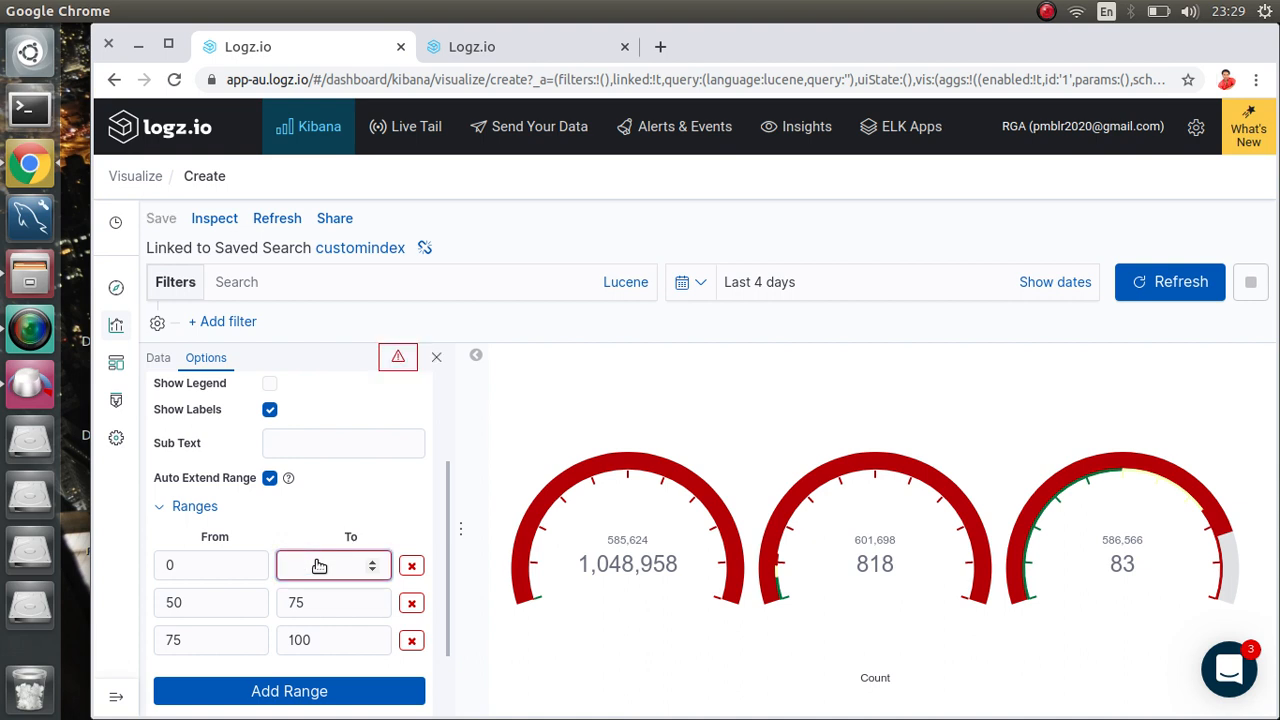
text(100)
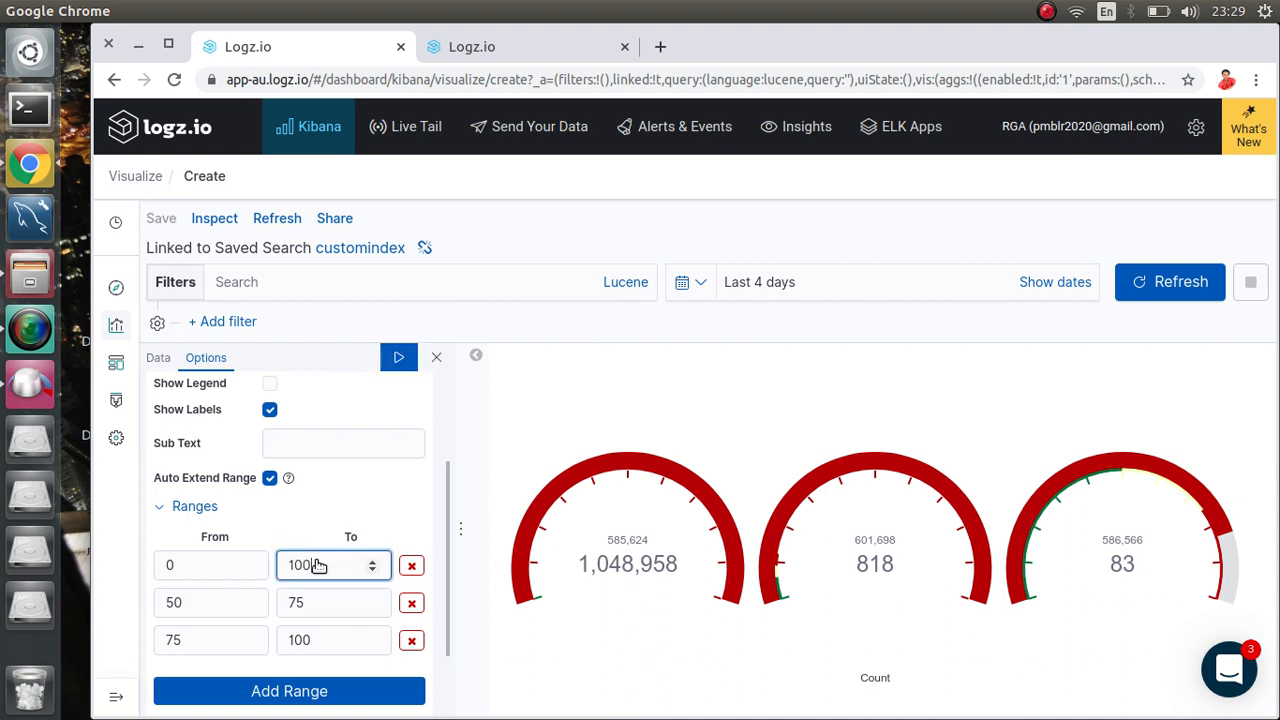
click(205, 609)
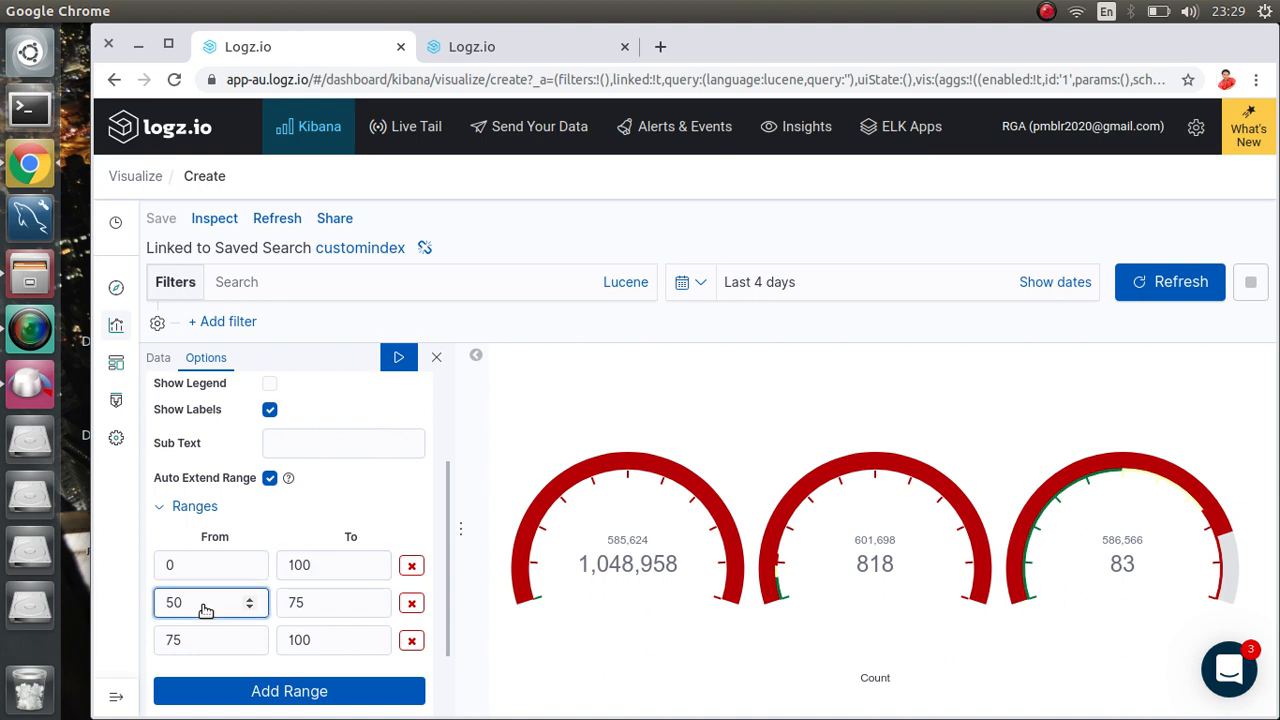
key(BackSpace)
key(BackSpace)
text(1000)
click(329, 606)
key(BackSpace)
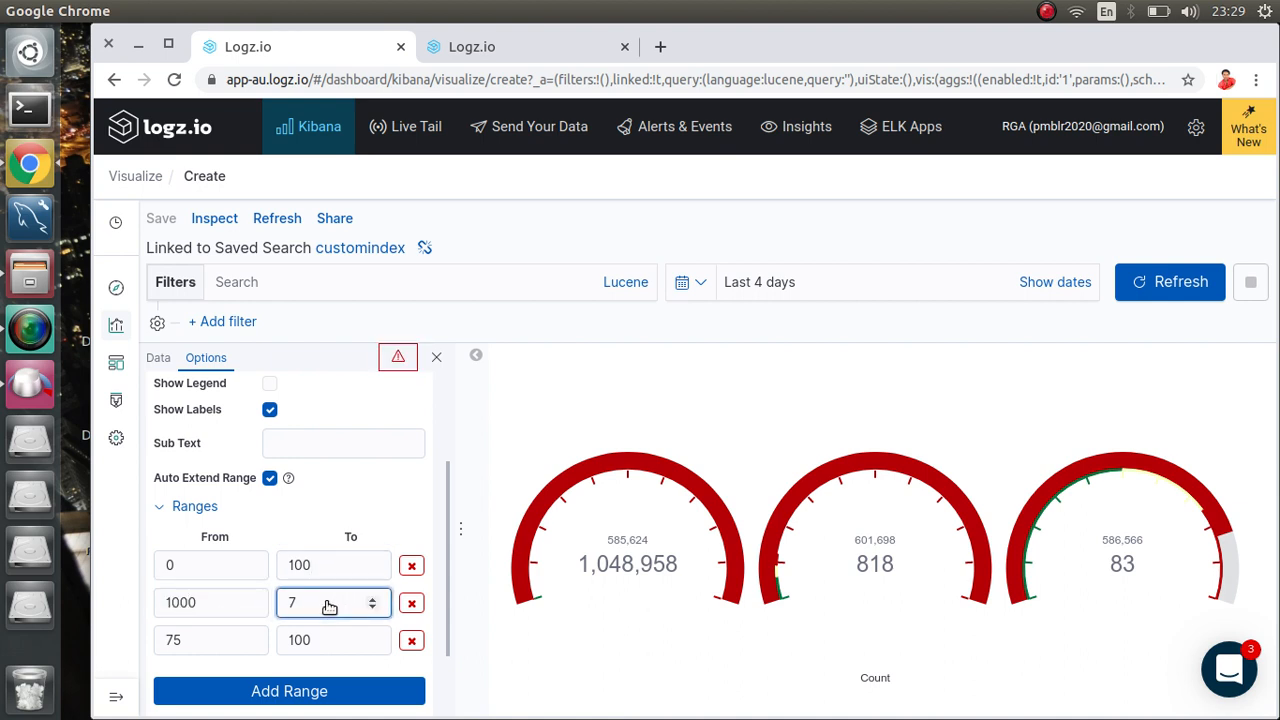
key(BackSpace)
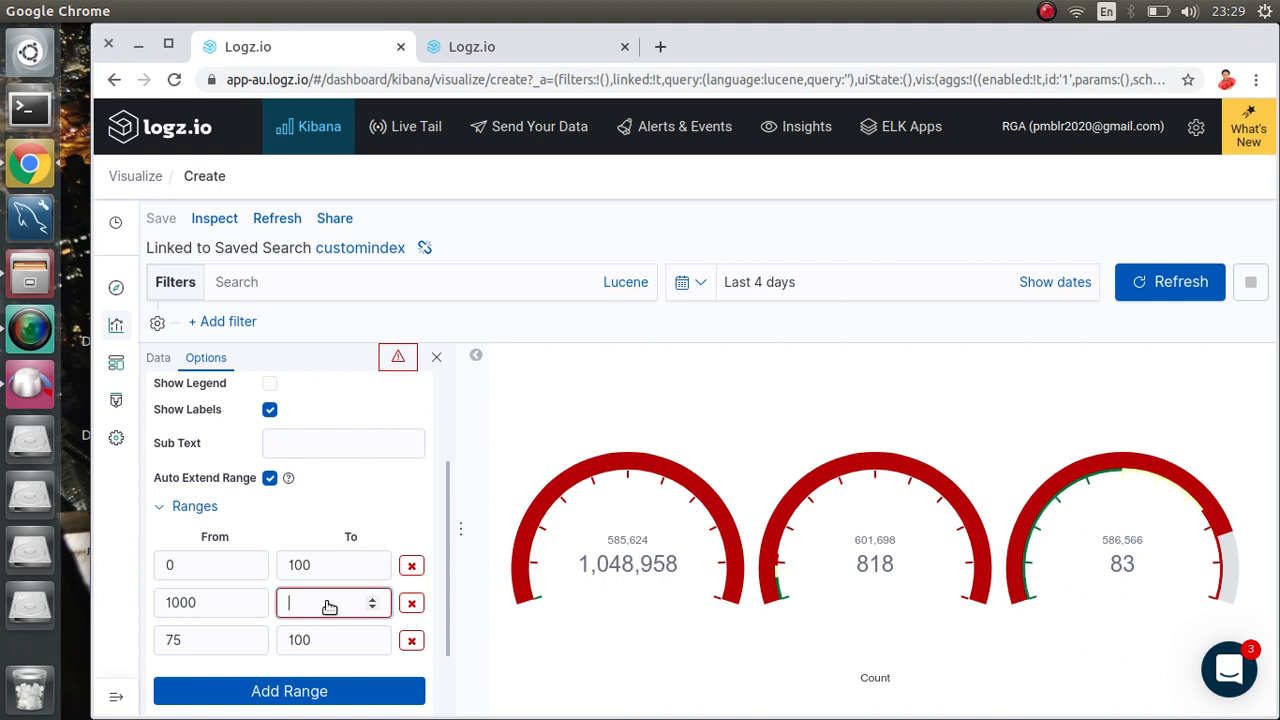
Step: Set the second colour range to run from 500 to 1000
click(321, 566)
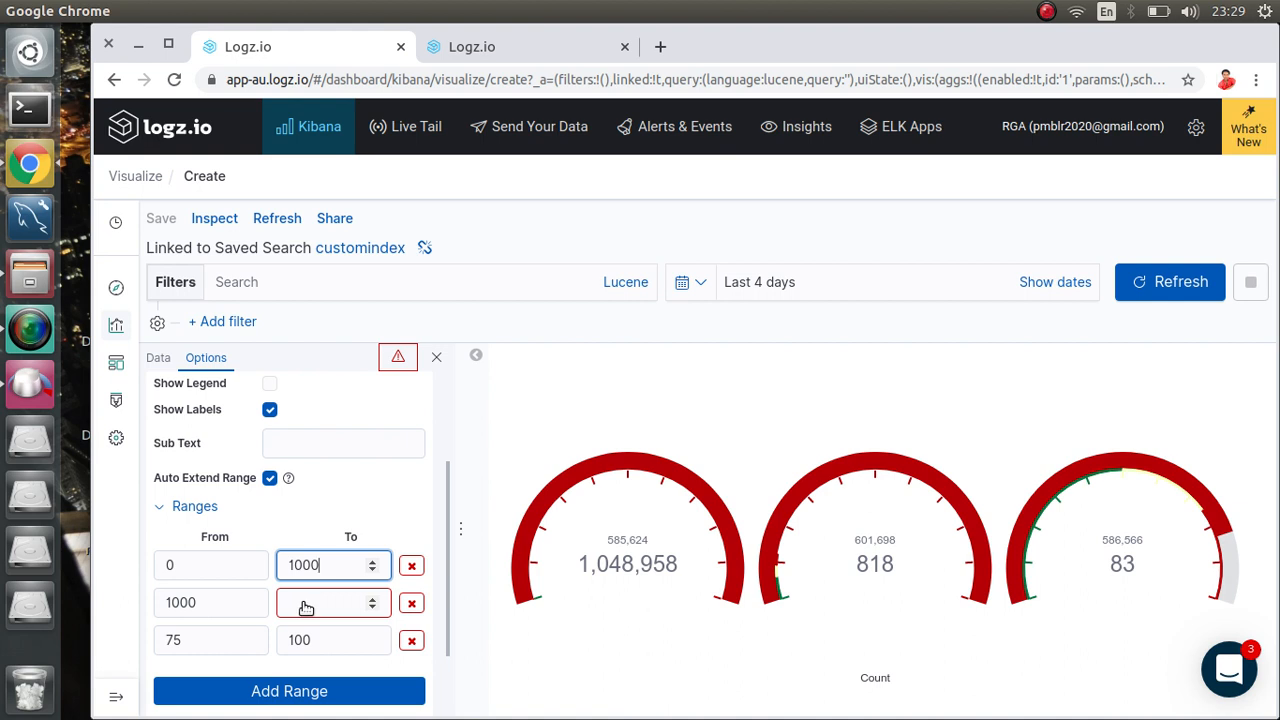
click(306, 606)
text(500)
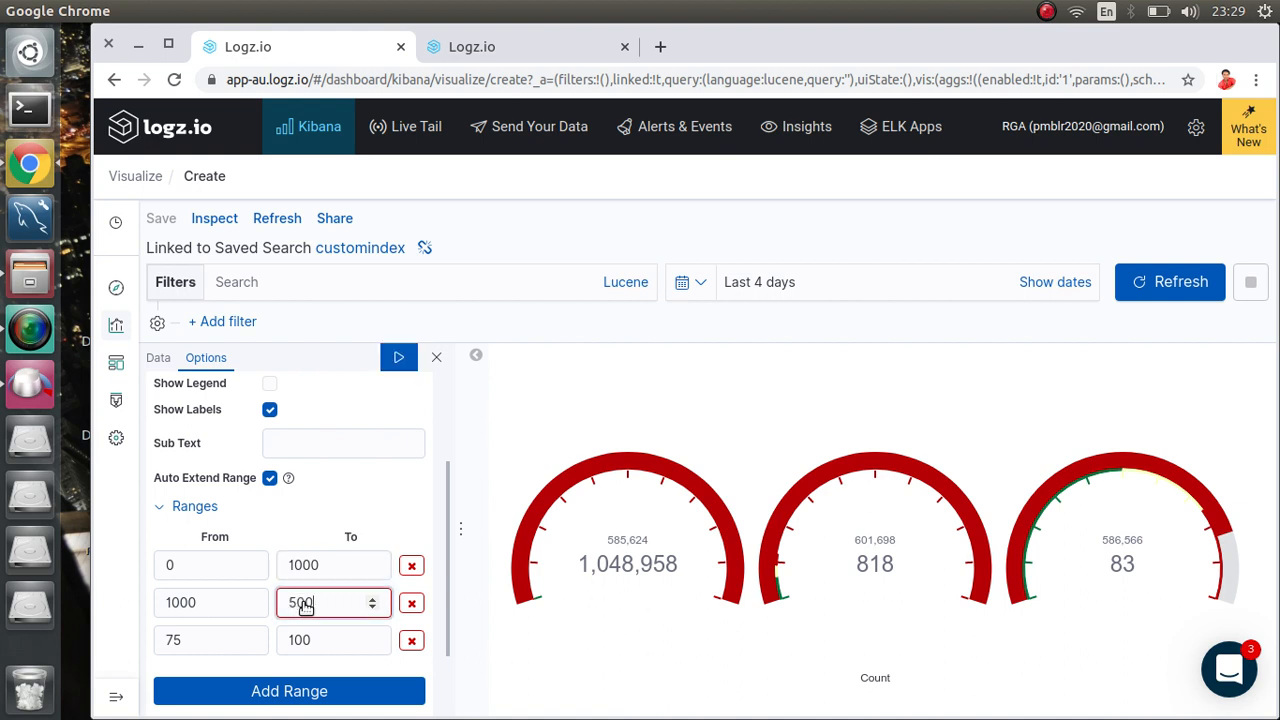
click(212, 608)
key(BackSpace)
key(BackSpace)
key(BackSpace)
key(BackSpace)
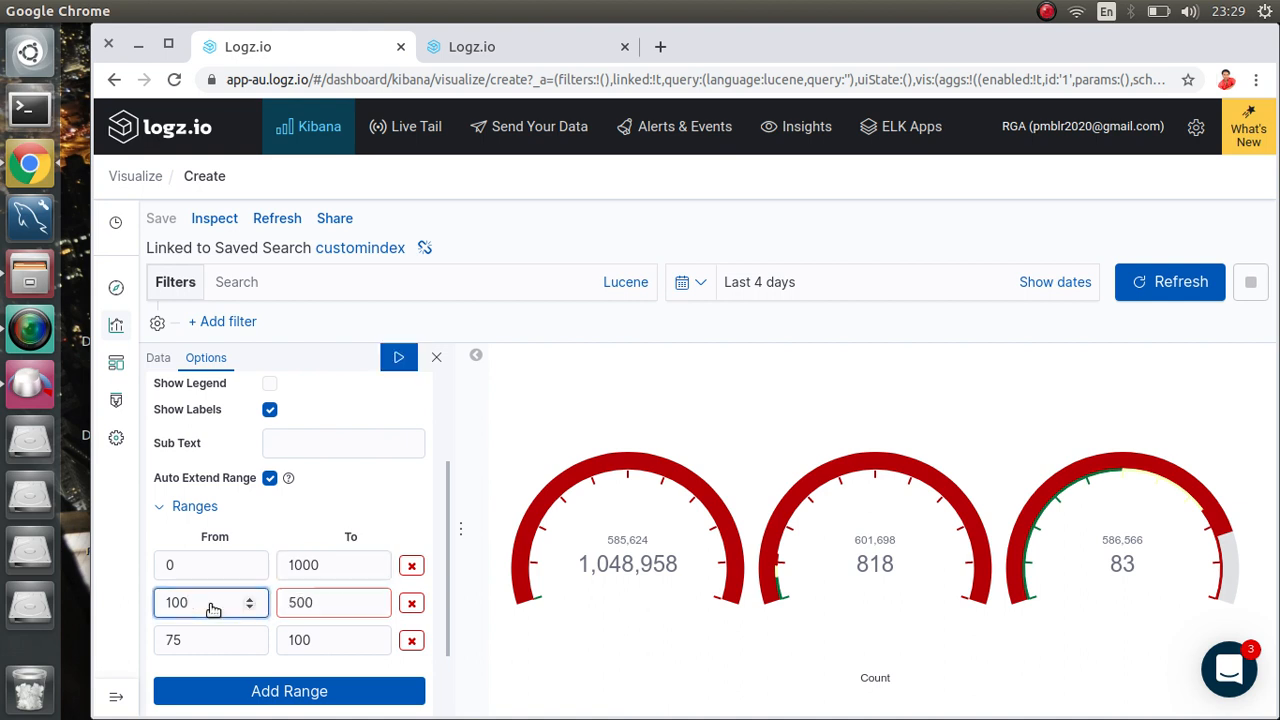
text(500)
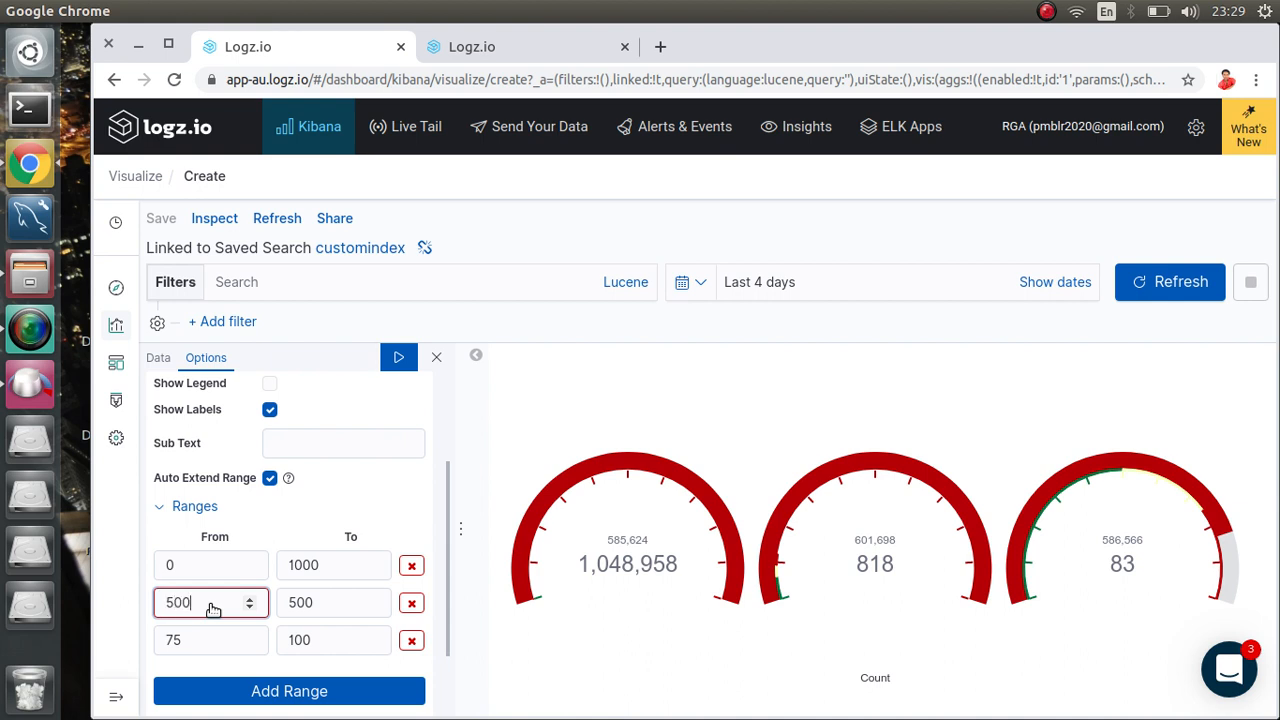
click(318, 606)
key(BackSpace)
key(BackSpace)
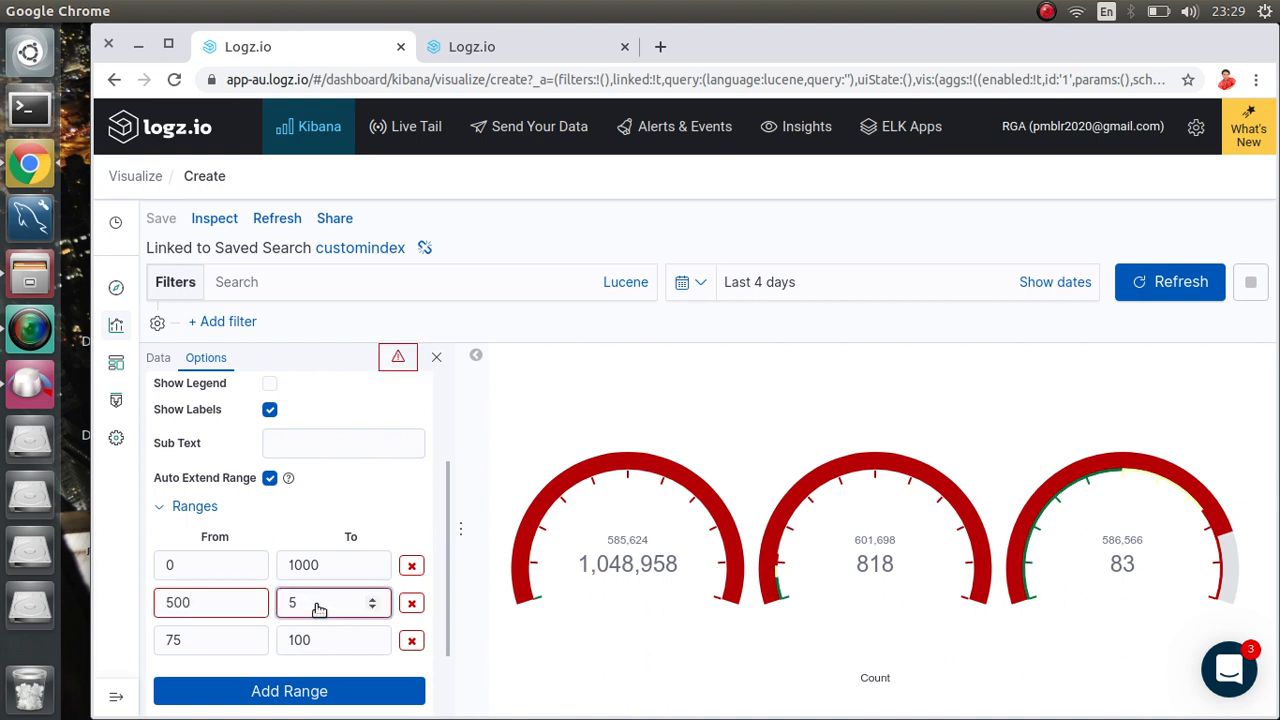
text(100)
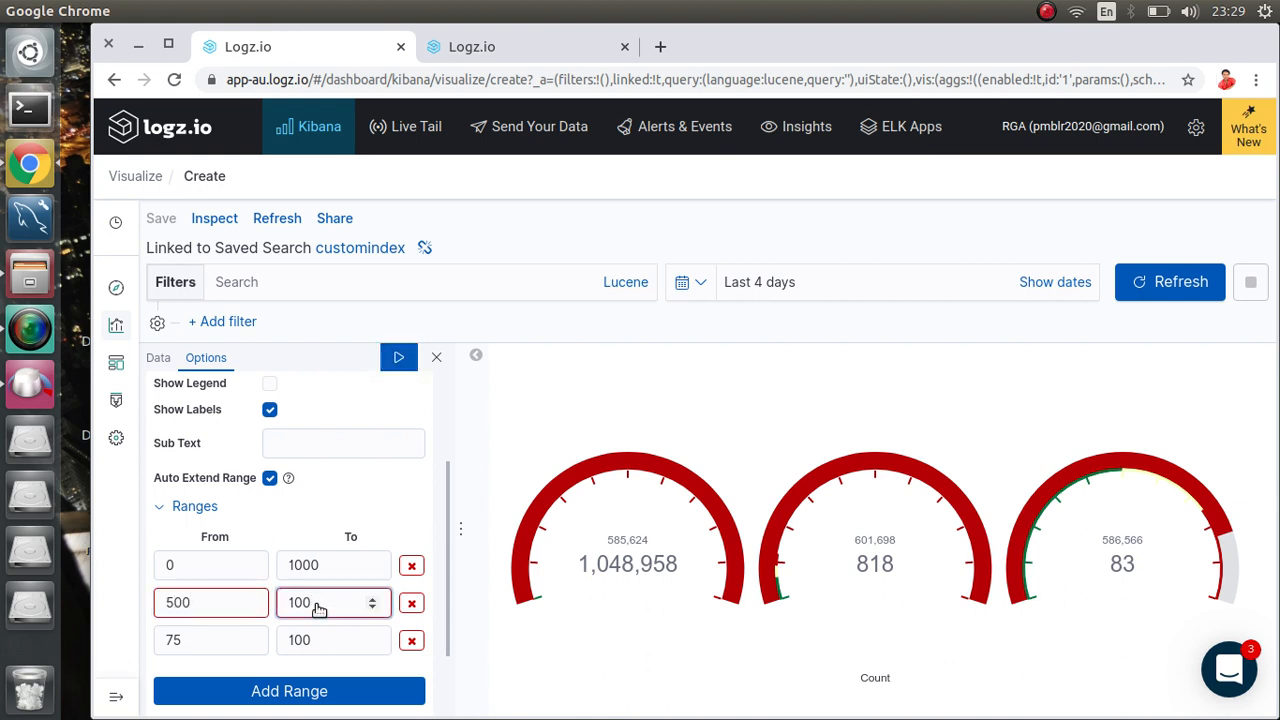
text(0)
Step: Set the third colour range to run from 0 to 500
click(226, 641)
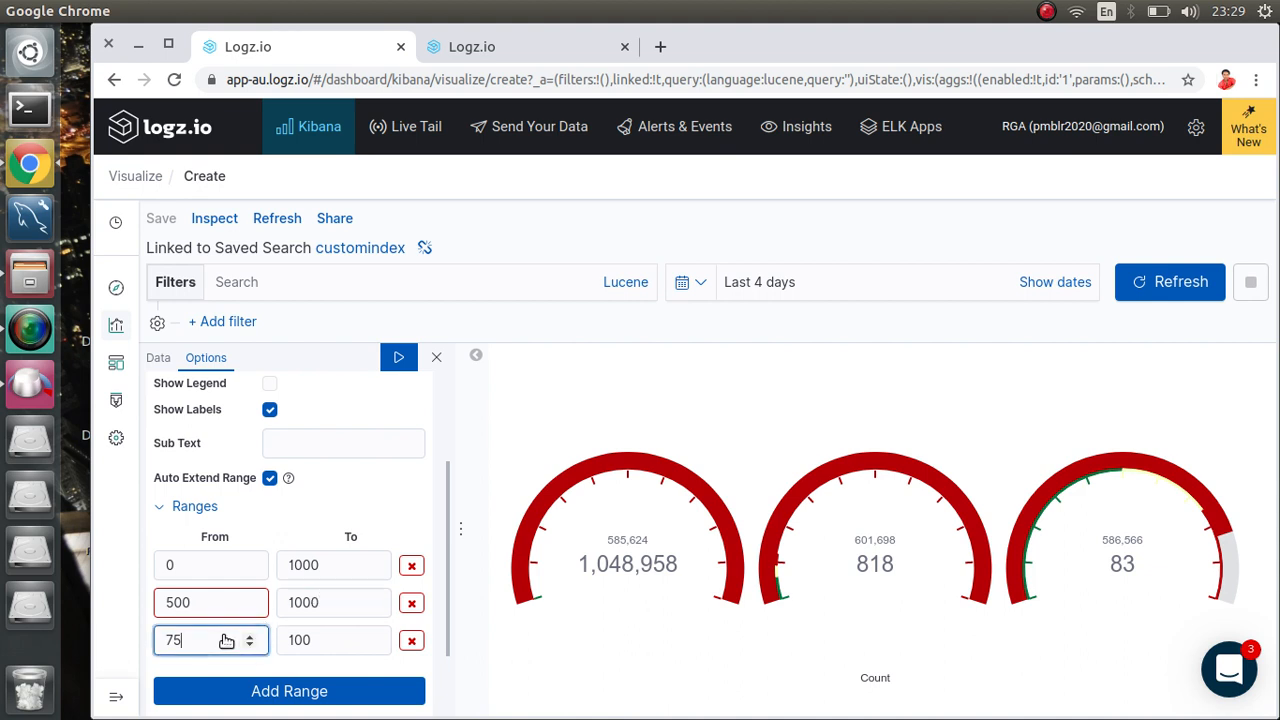
key(BackSpace)
key(BackSpace)
text(0)
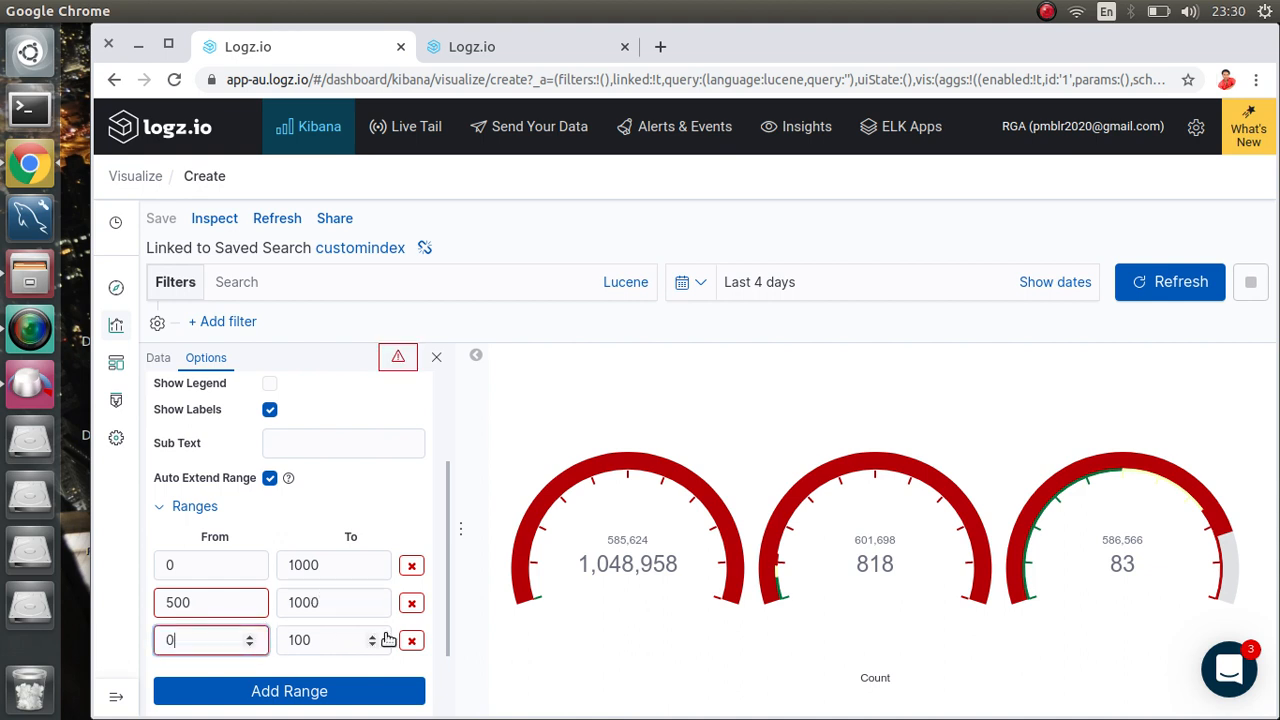
click(325, 640)
key(BackSpace)
key(BackSpace)
key(BackSpace)
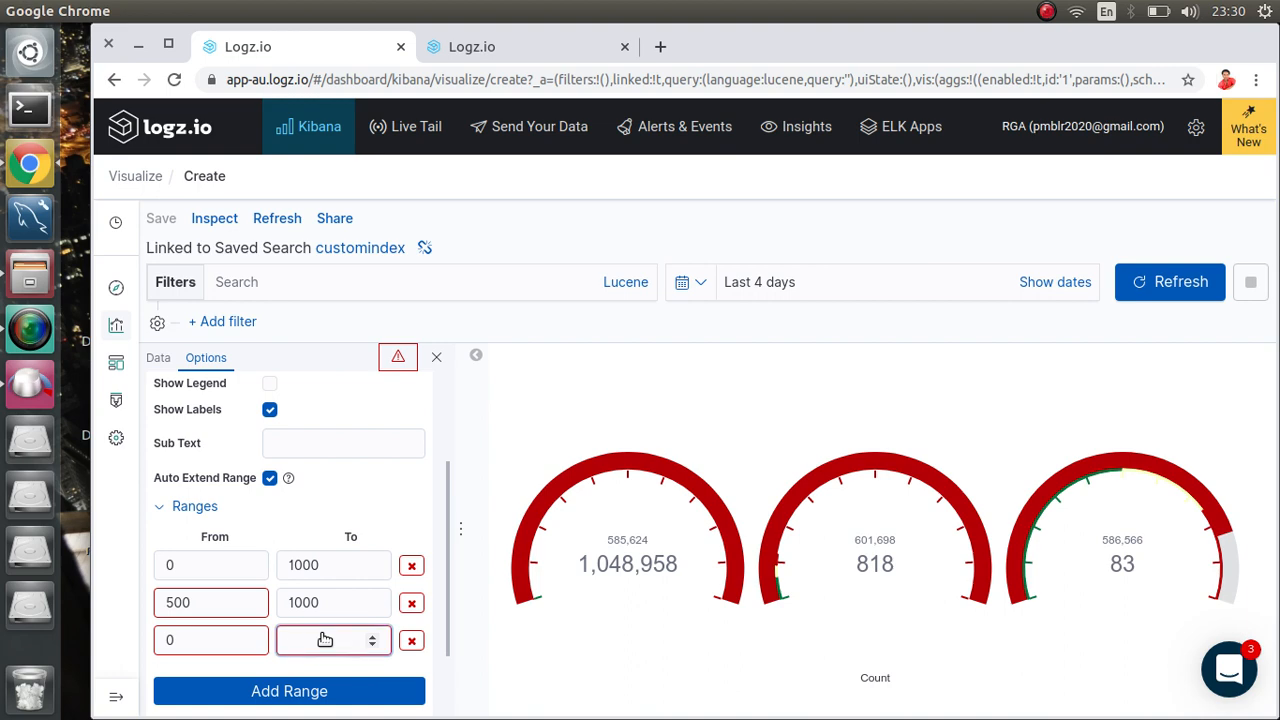
text(500)
scroll(351, 569, up, 3)
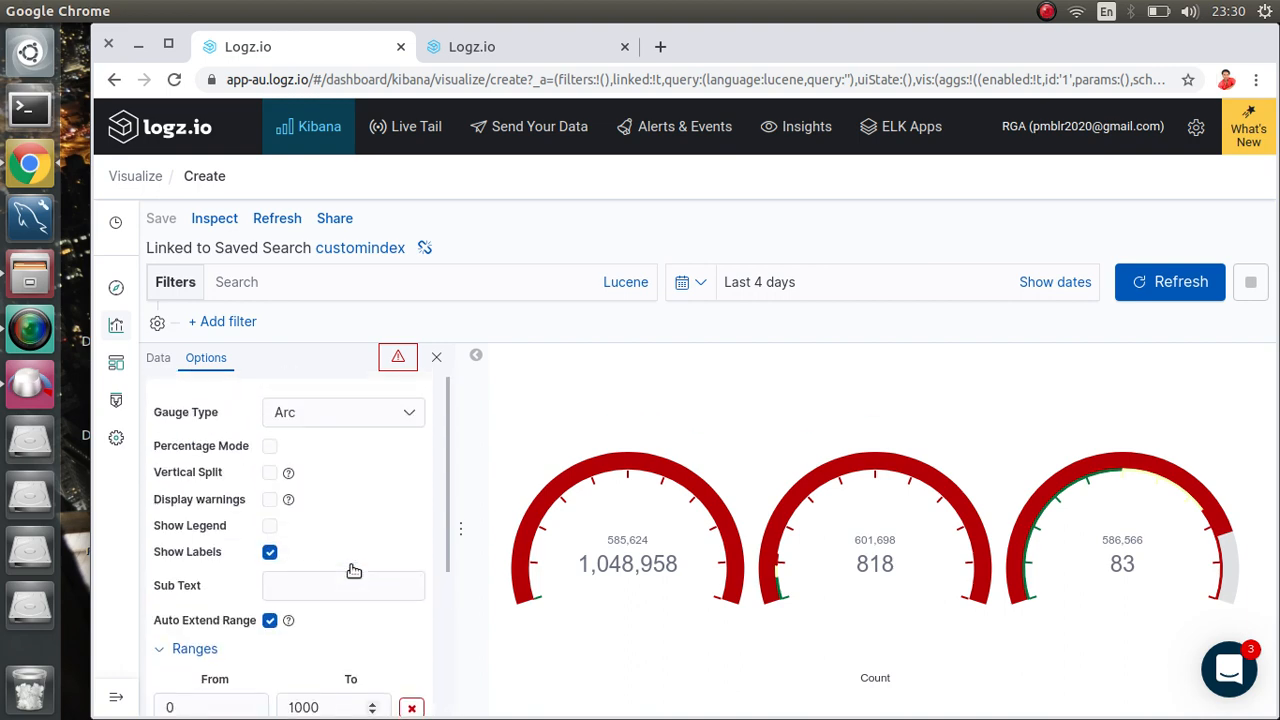
scroll(353, 569, down, 3)
scroll(353, 569, up, 3)
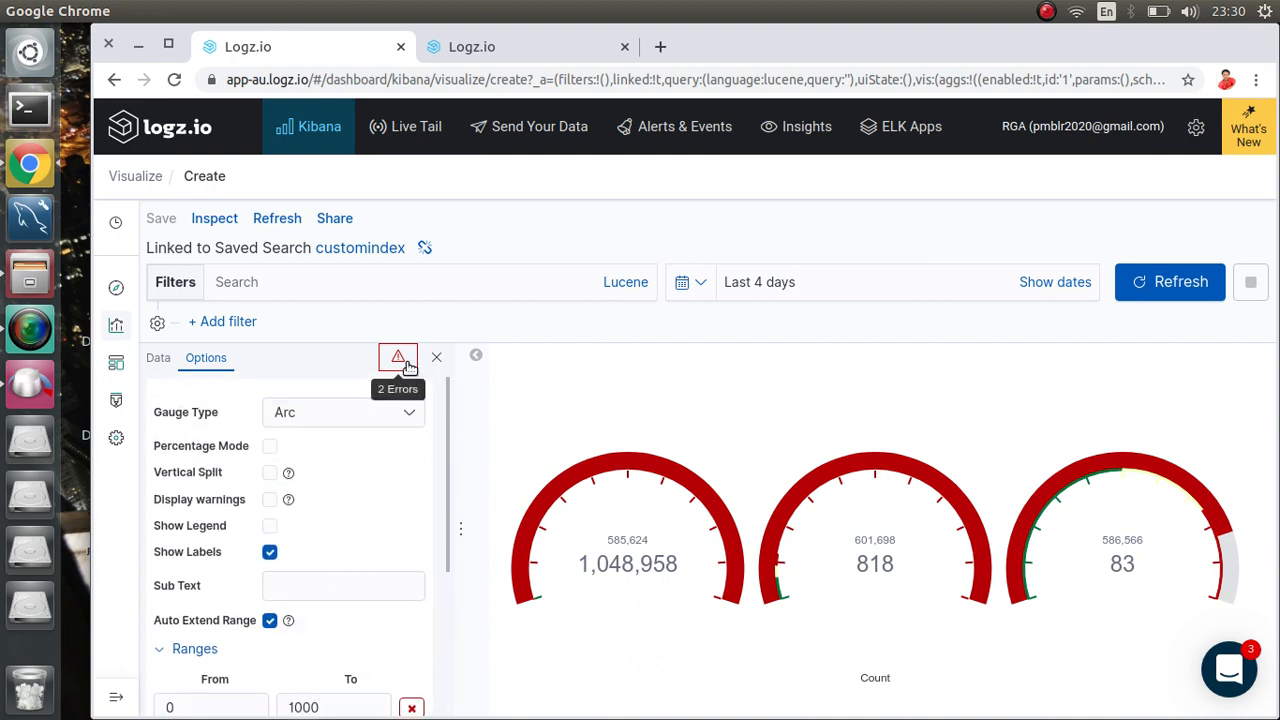
scroll(343, 563, down, 3)
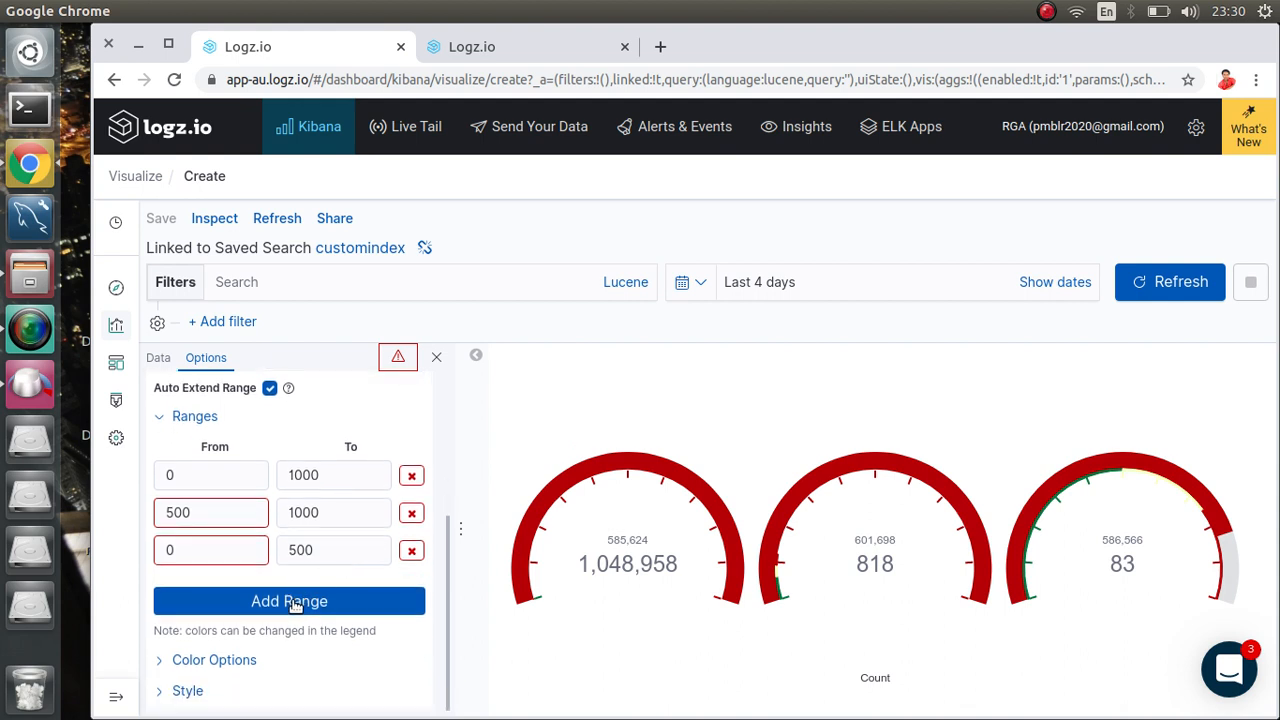
Step: Set the ranges to 0–500, 500–1000 and 1000–5000 and apply them to the gauges
click(208, 562)
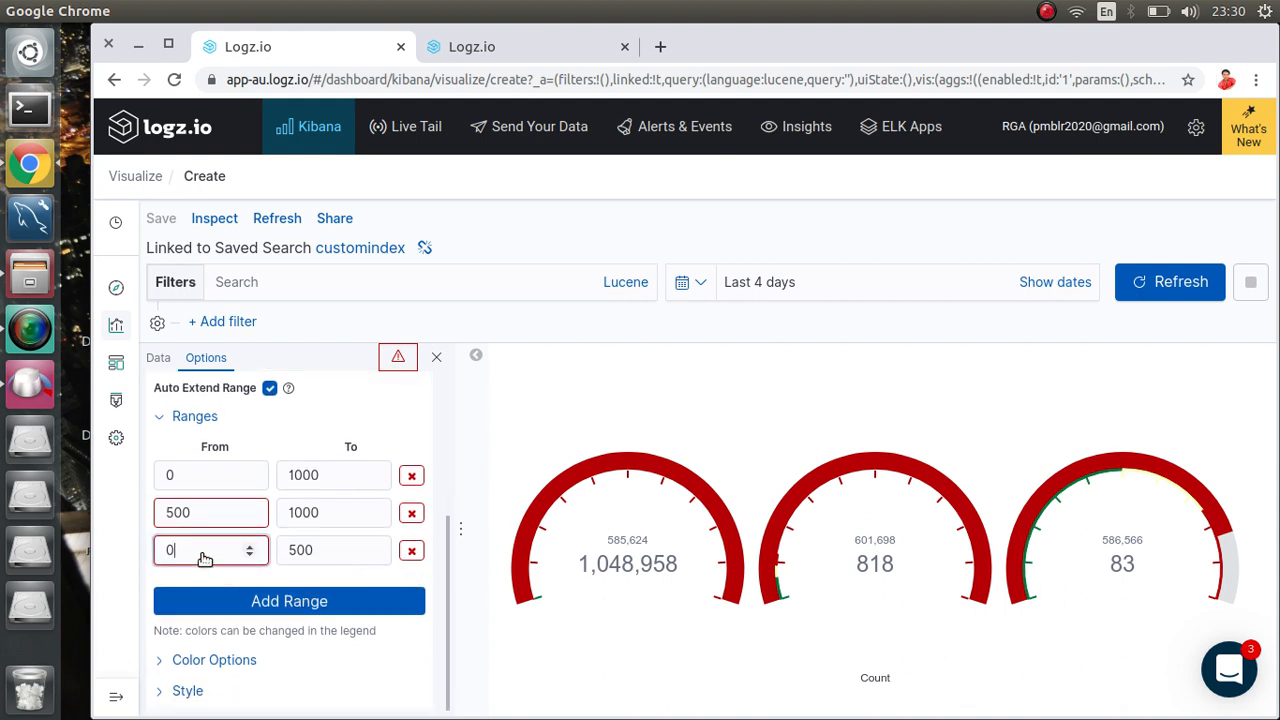
click(198, 480)
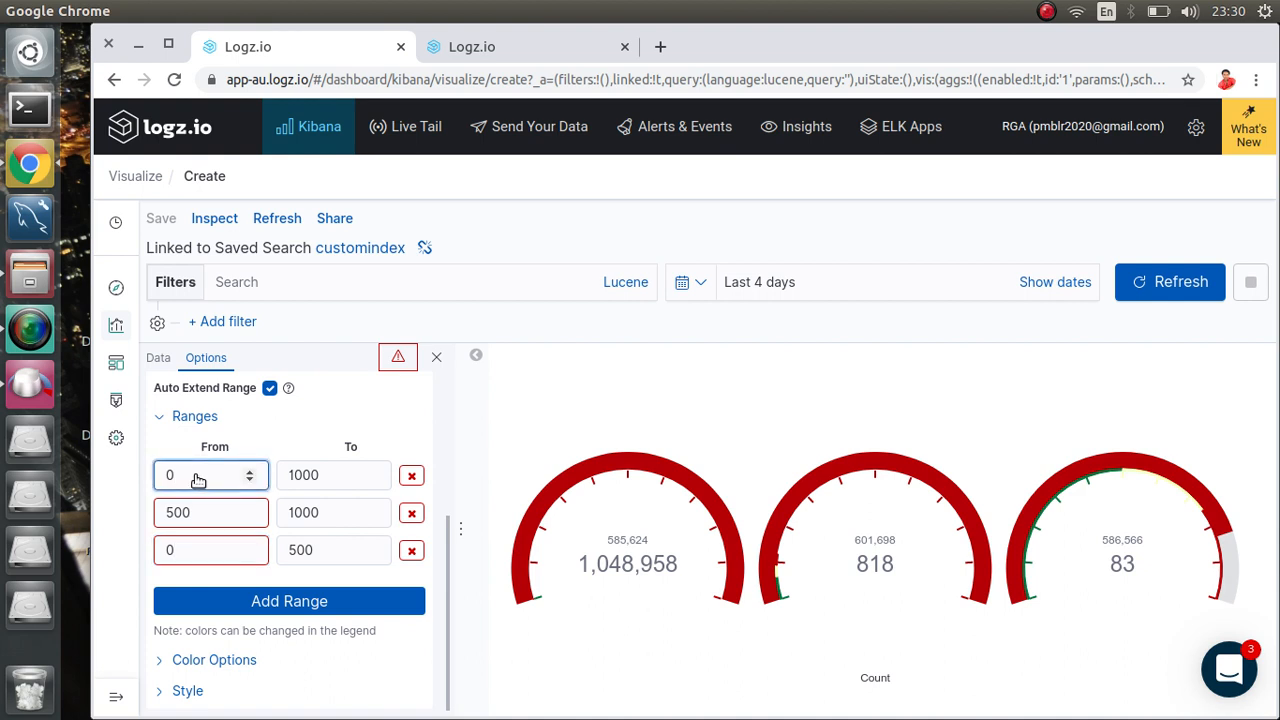
key(BackSpace)
key(Tab)
text(500)
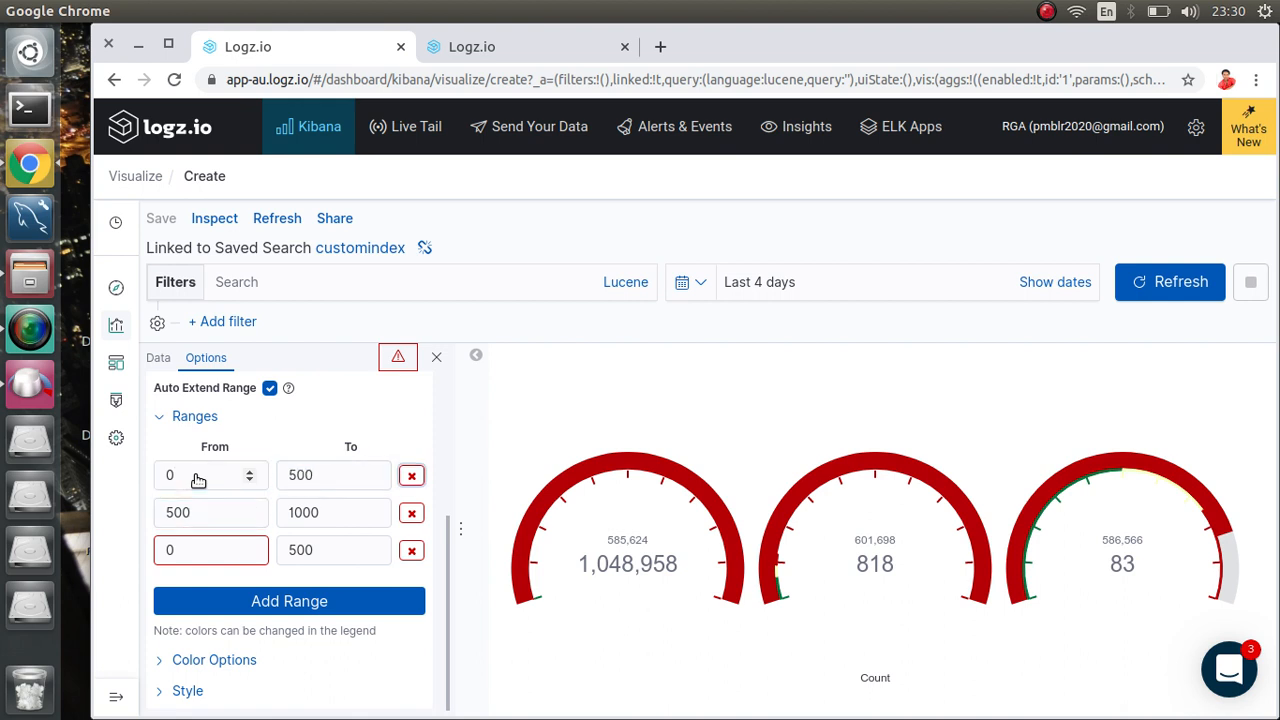
key(Tab)
key(Tab)
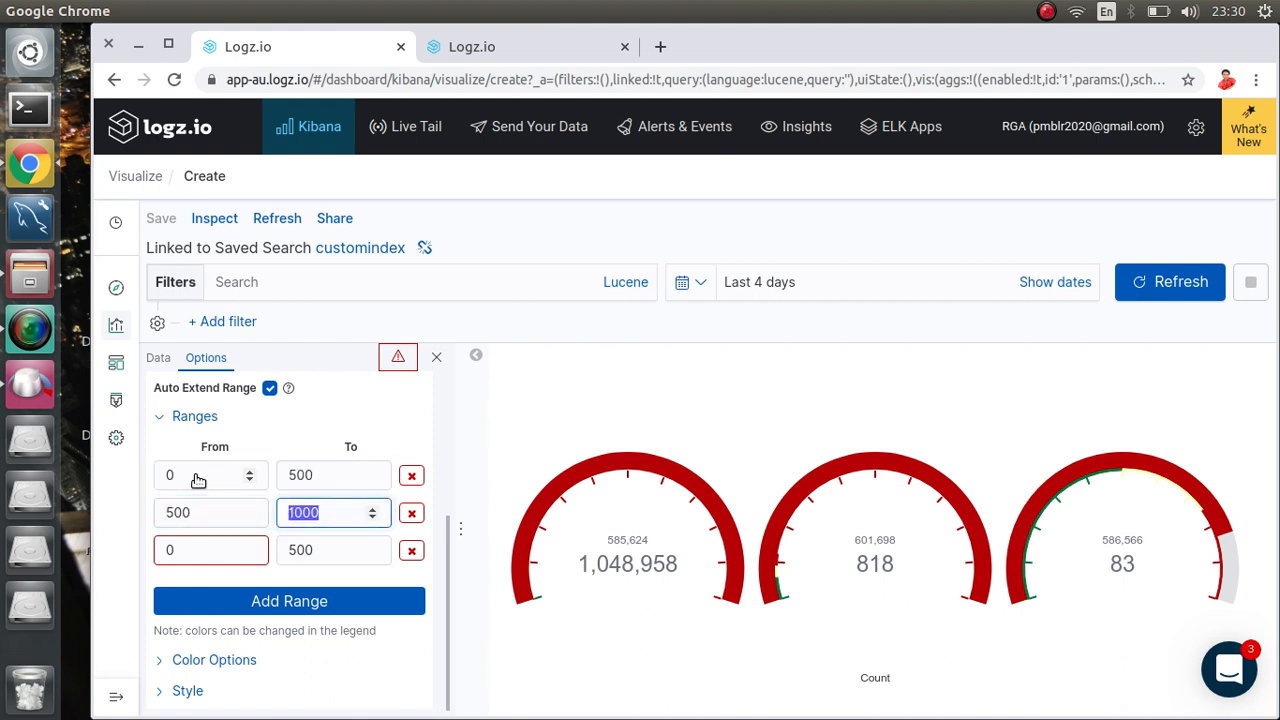
key(Tab)
key(Tab)
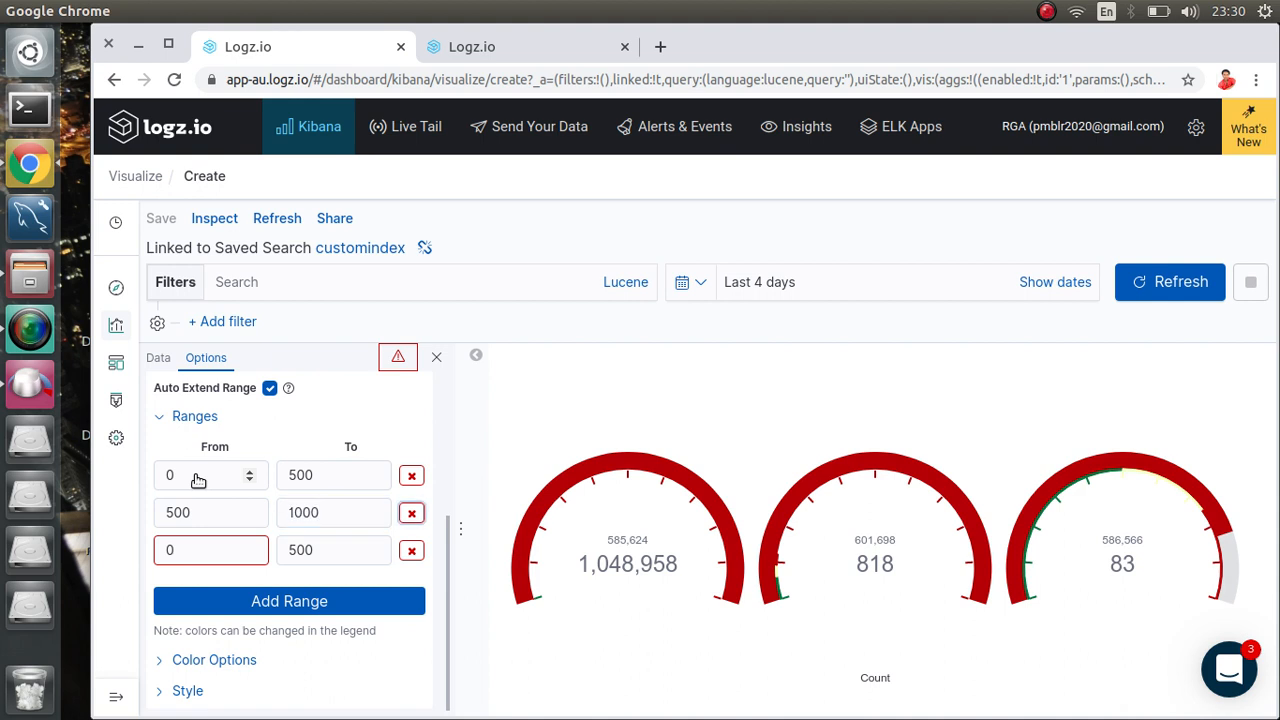
text(1000)
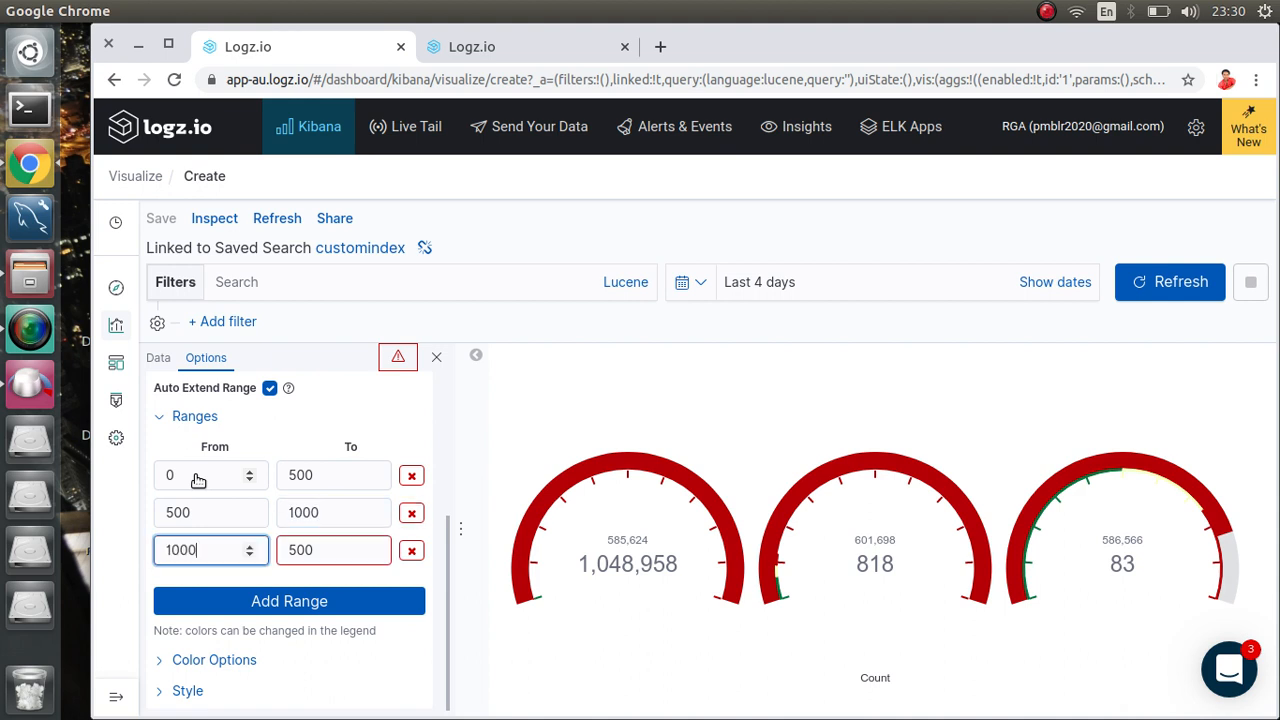
key(Tab)
text(5000)
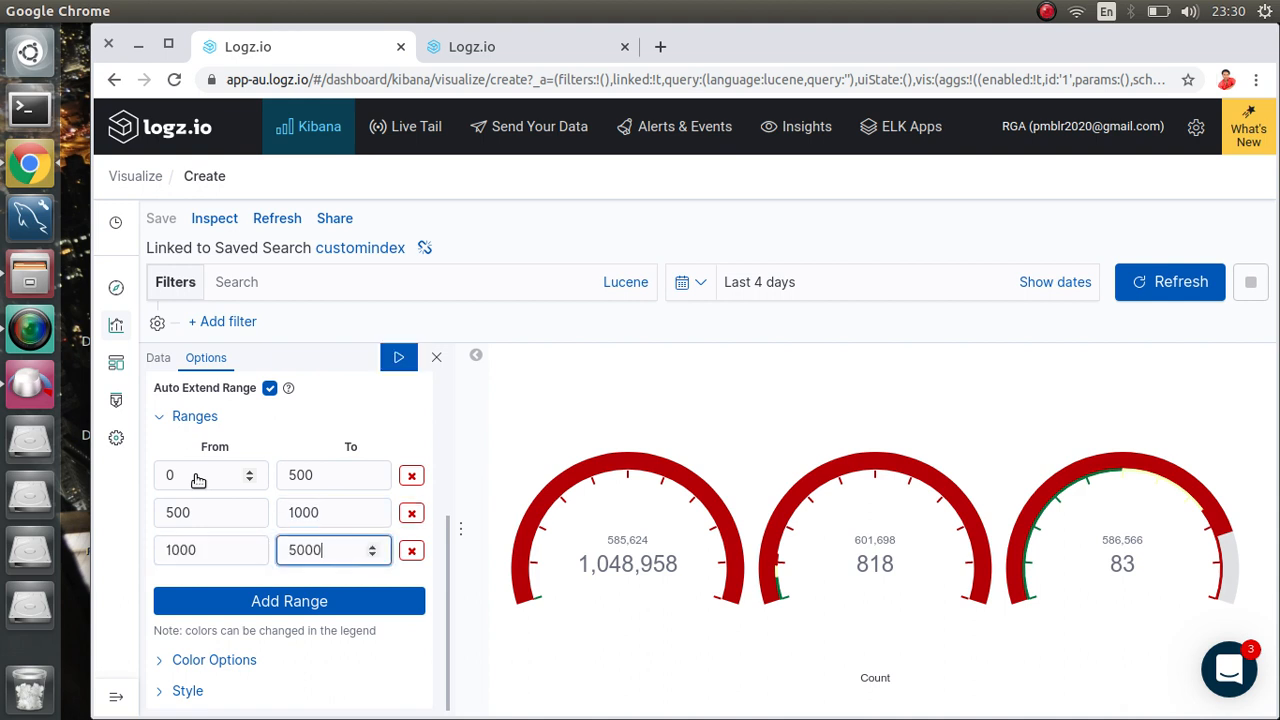
click(398, 360)
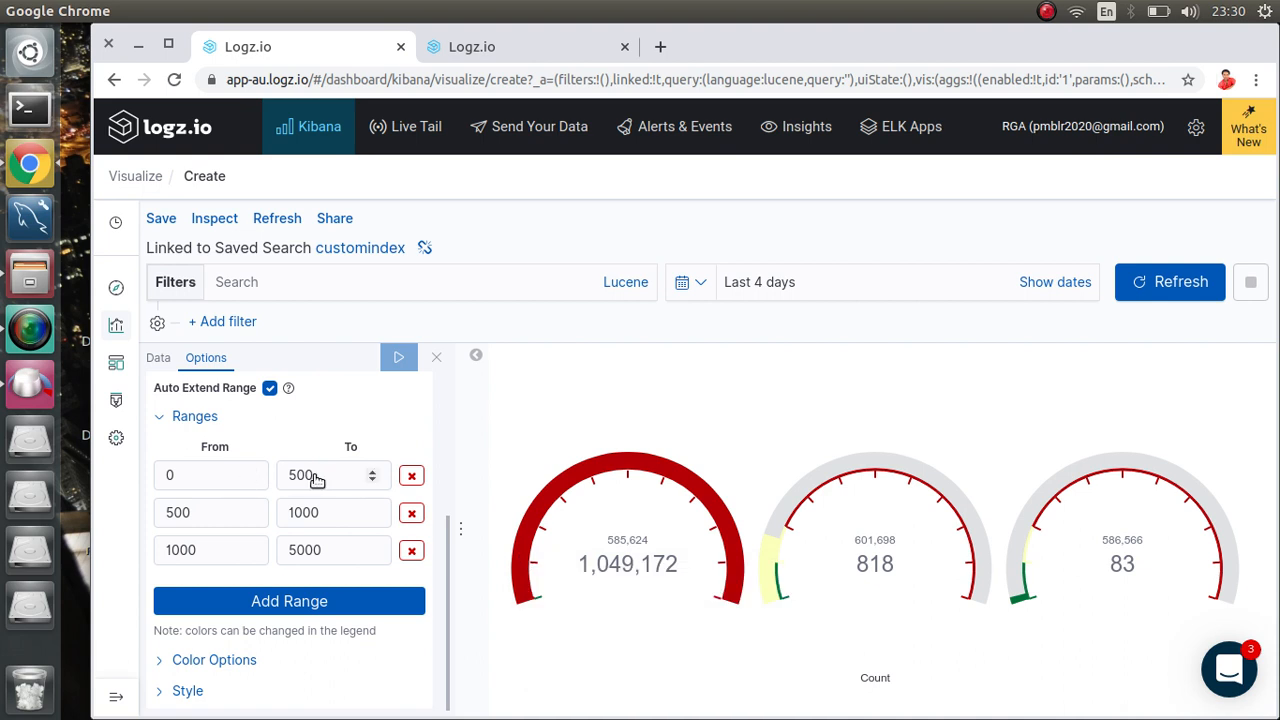
Step: Change the boundary between the first two ranges from 500 to 100 and apply
click(316, 478)
key(BackSpace)
key(BackSpace)
key(BackSpace)
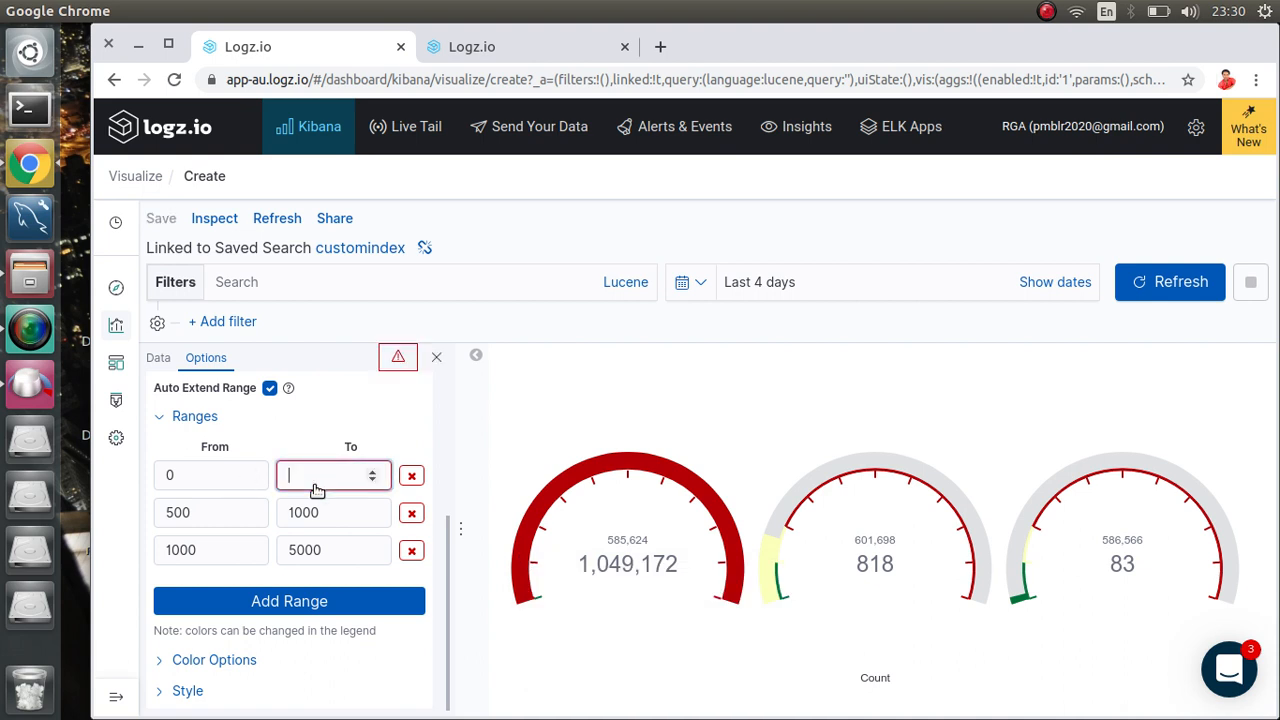
text(100)
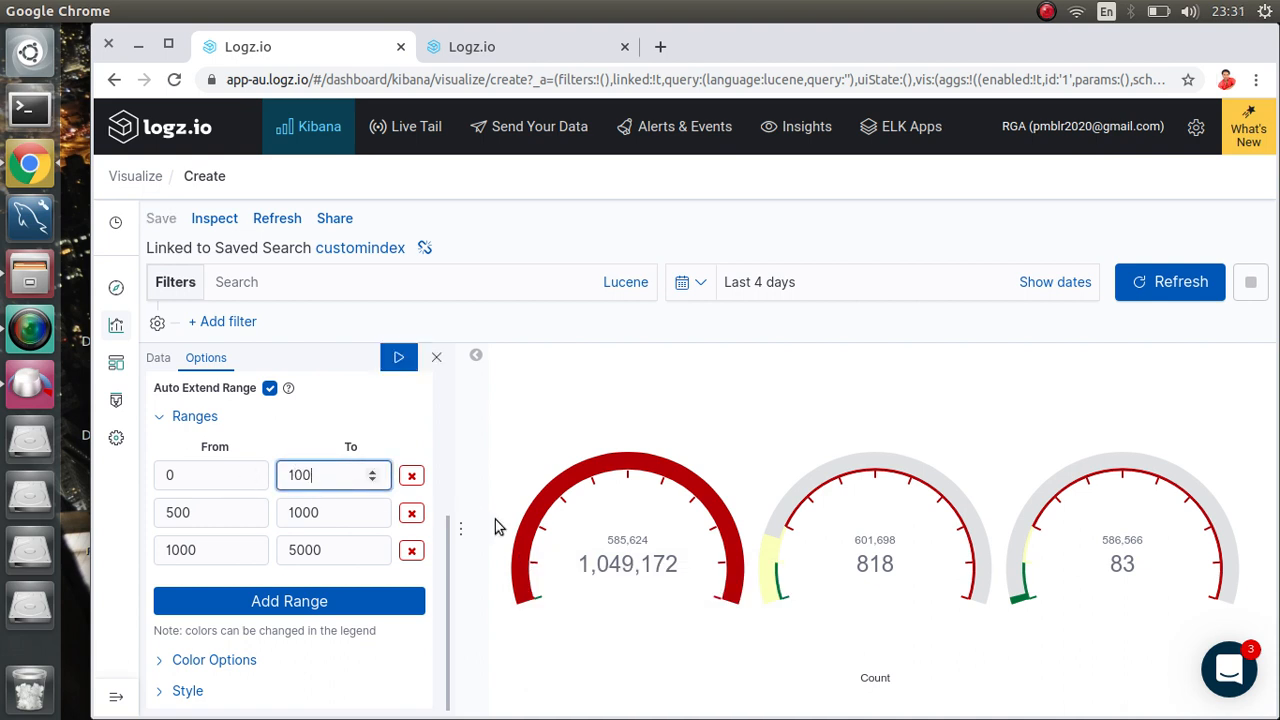
click(195, 517)
key(BackSpace)
key(BackSpace)
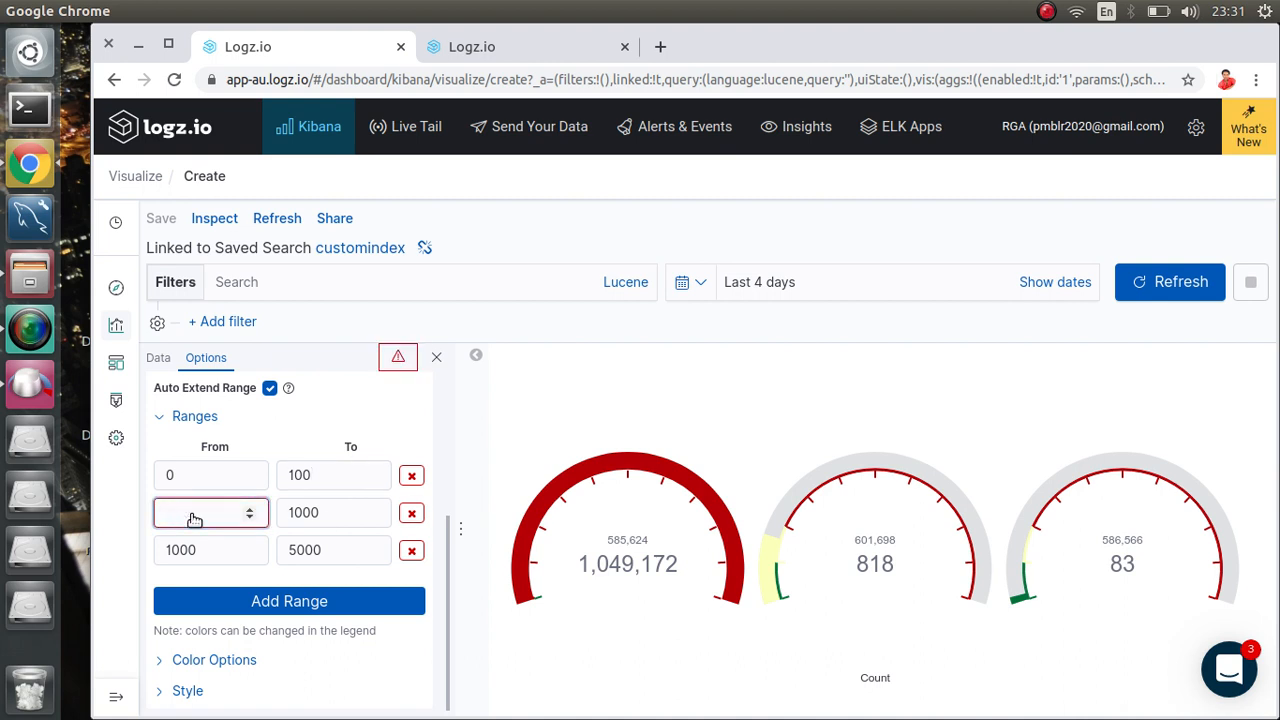
text(100)
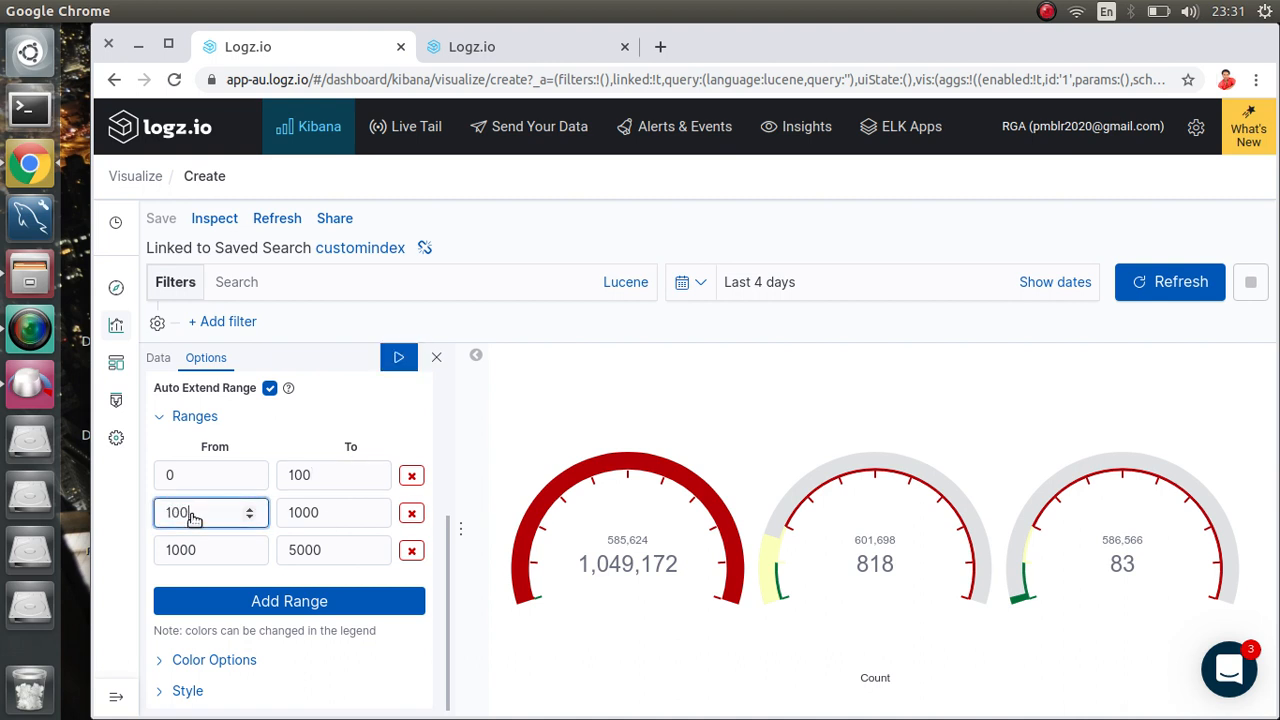
click(398, 358)
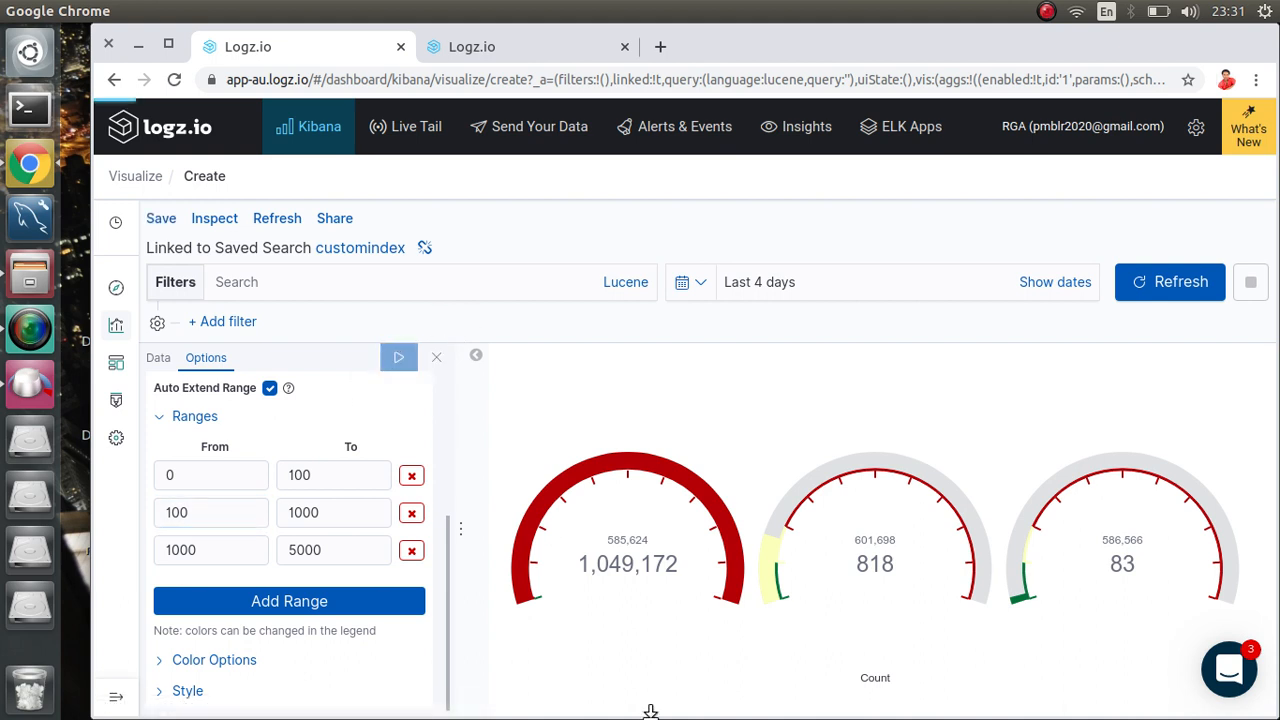
mouse_move(527, 600)
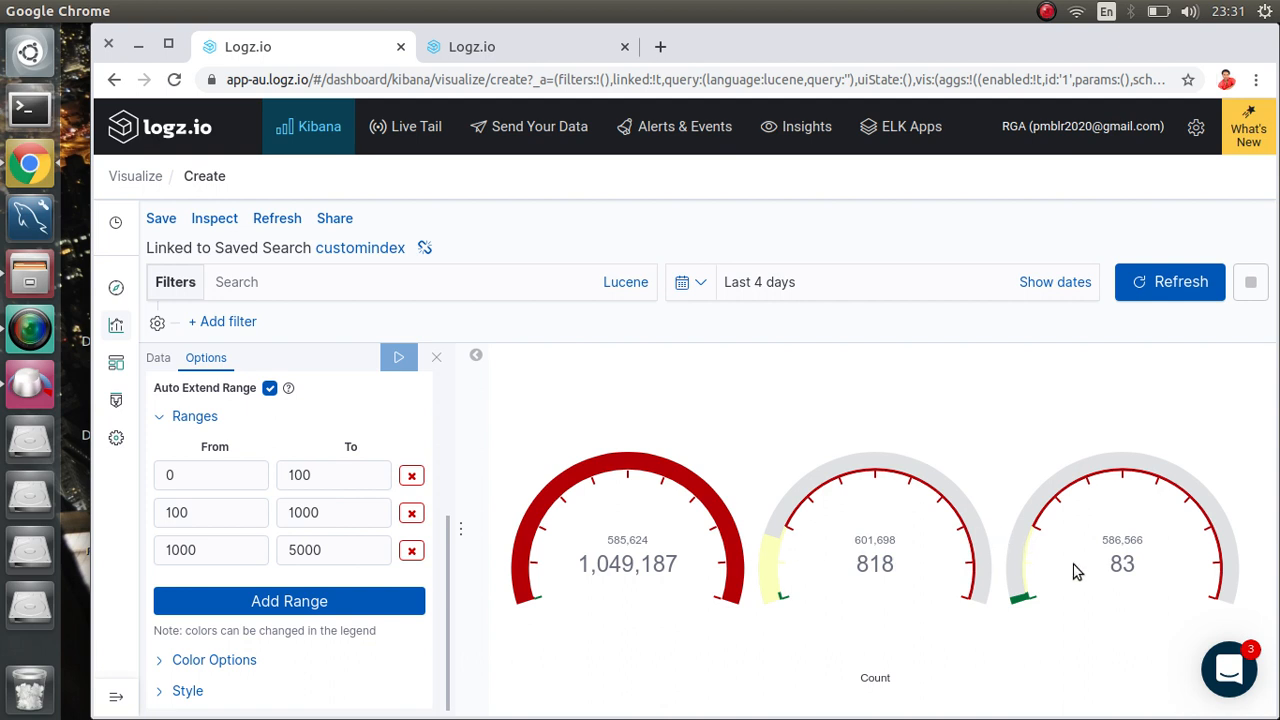
Step: Switch the gauge Color Schema to Yellow to Red and apply it
click(185, 662)
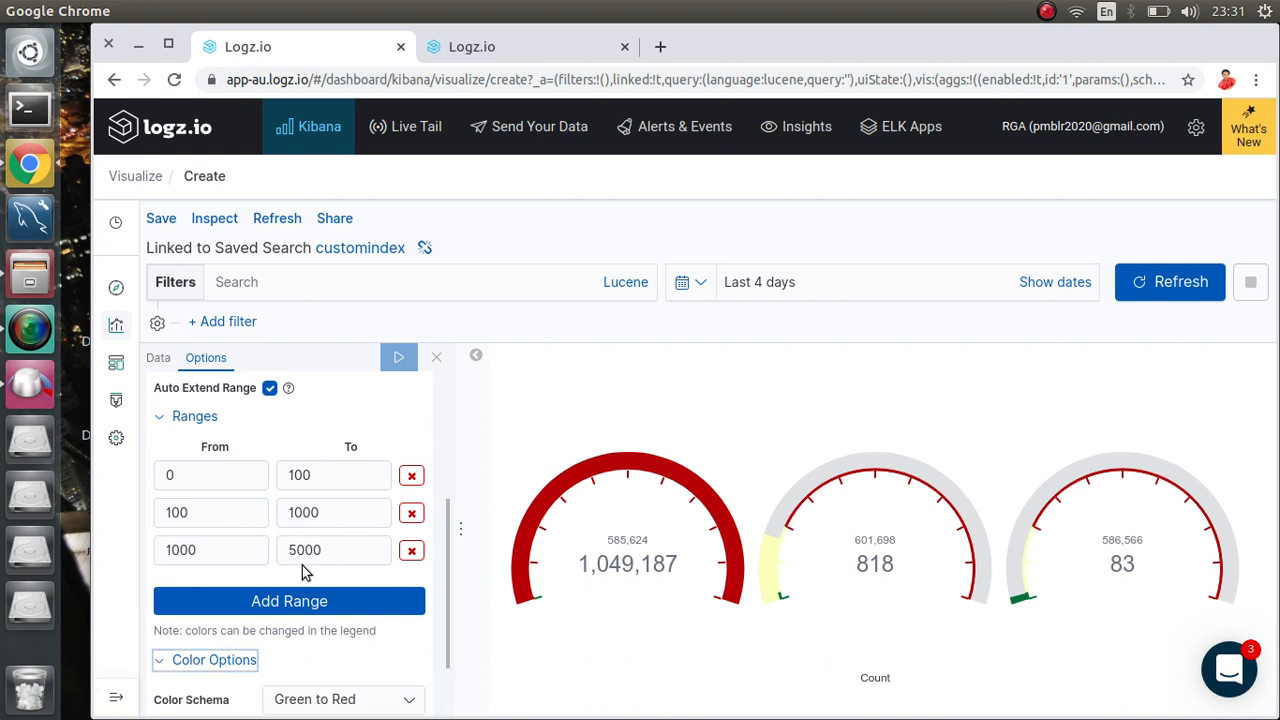
scroll(318, 556, down, 2)
click(363, 620)
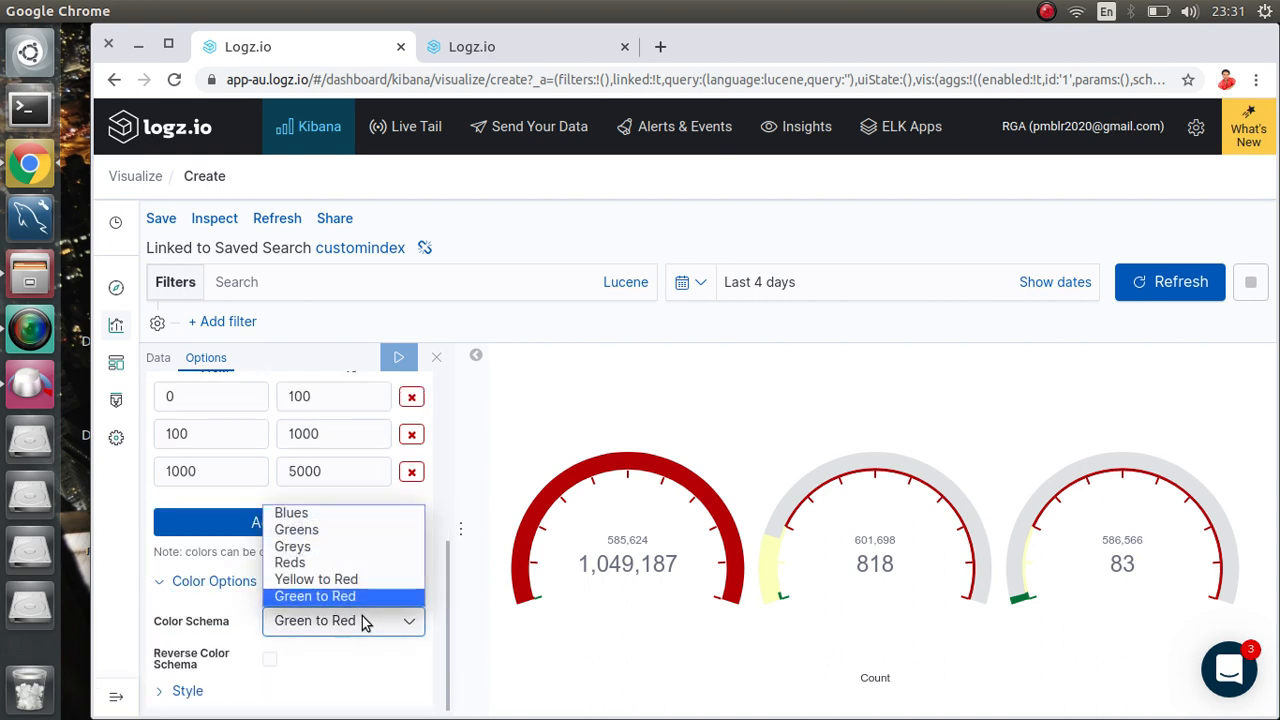
click(343, 582)
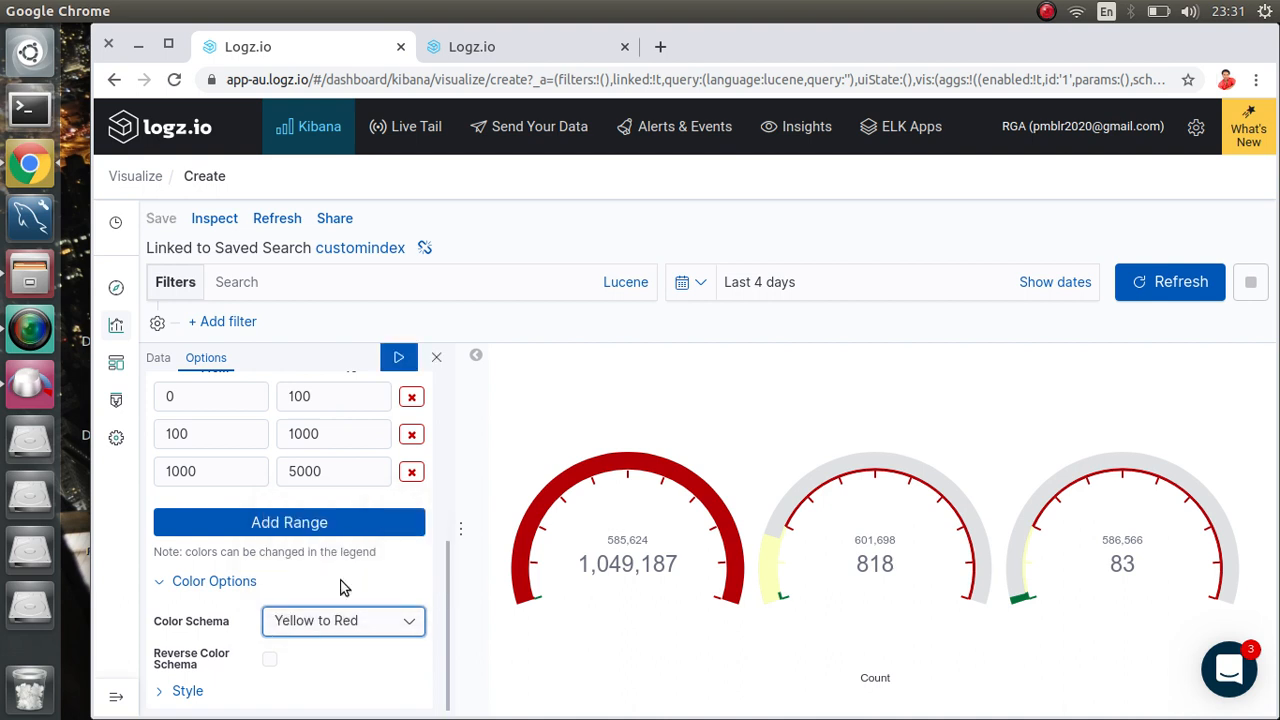
click(399, 361)
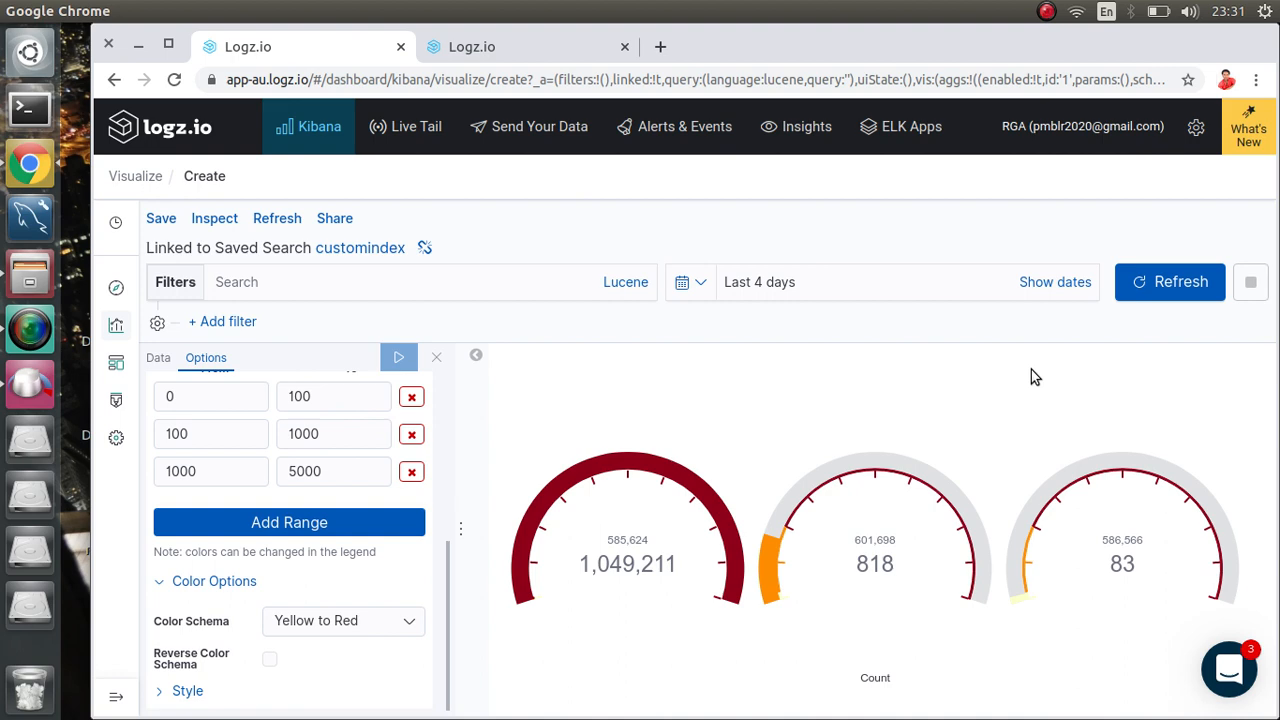
click(163, 222)
Step: Start a save with a trial title, erase it and close the save prompt
key(BackSpace)
key(BackSpace)
key(BackSpace)
key(BackSpace)
key(BackSpace)
key(BackSpace)
key(BackSpace)
key(BackSpace)
key(BackSpace)
key(BackSpace)
key(BackSpace)
key(BackSpace)
key(BackSpace)
key(BackSpace)
key(BackSpace)
key(BackSpace)
key(BackSpace)
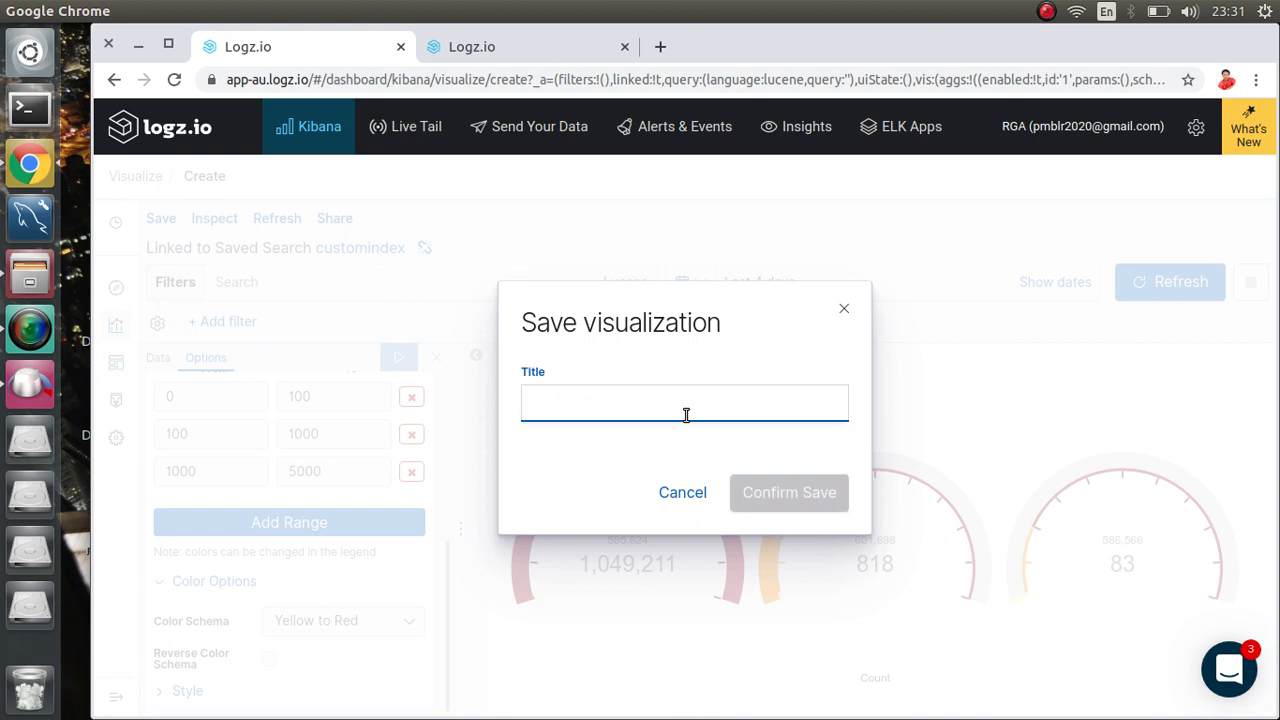
text(gur)
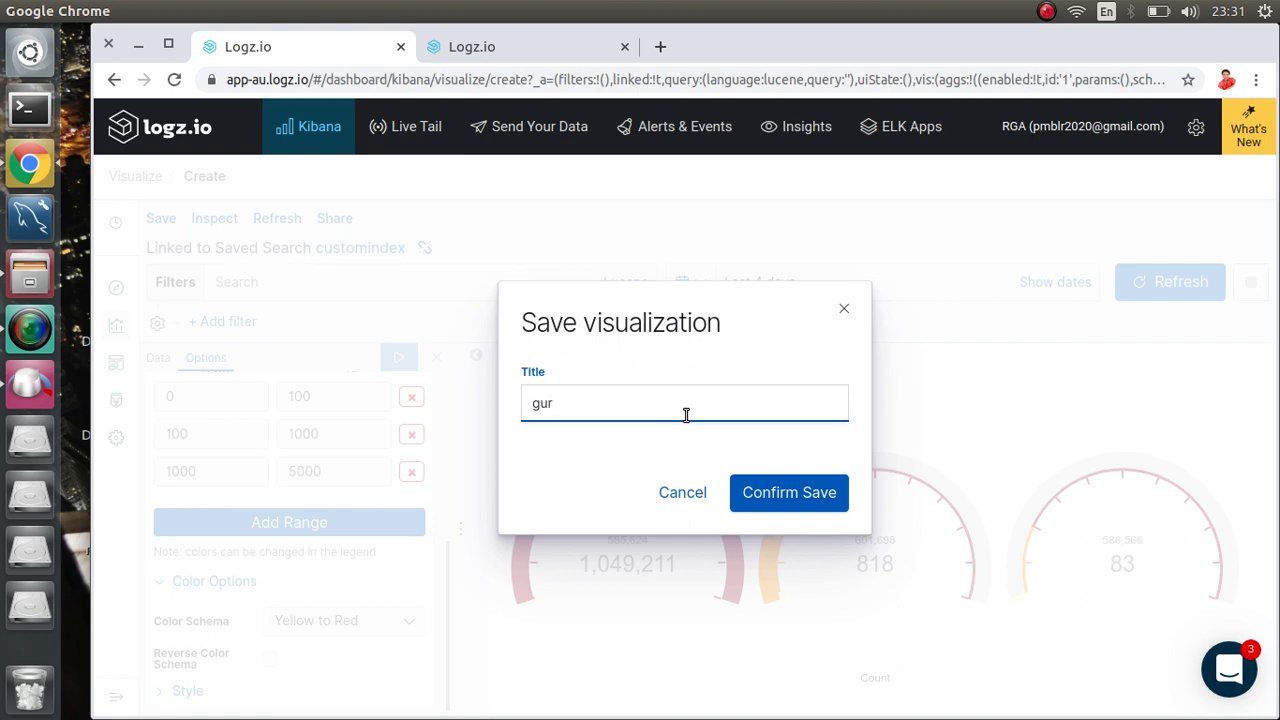
text(ge)
key(BackSpace)
key(BackSpace)
key(BackSpace)
key(BackSpace)
key(BackSpace)
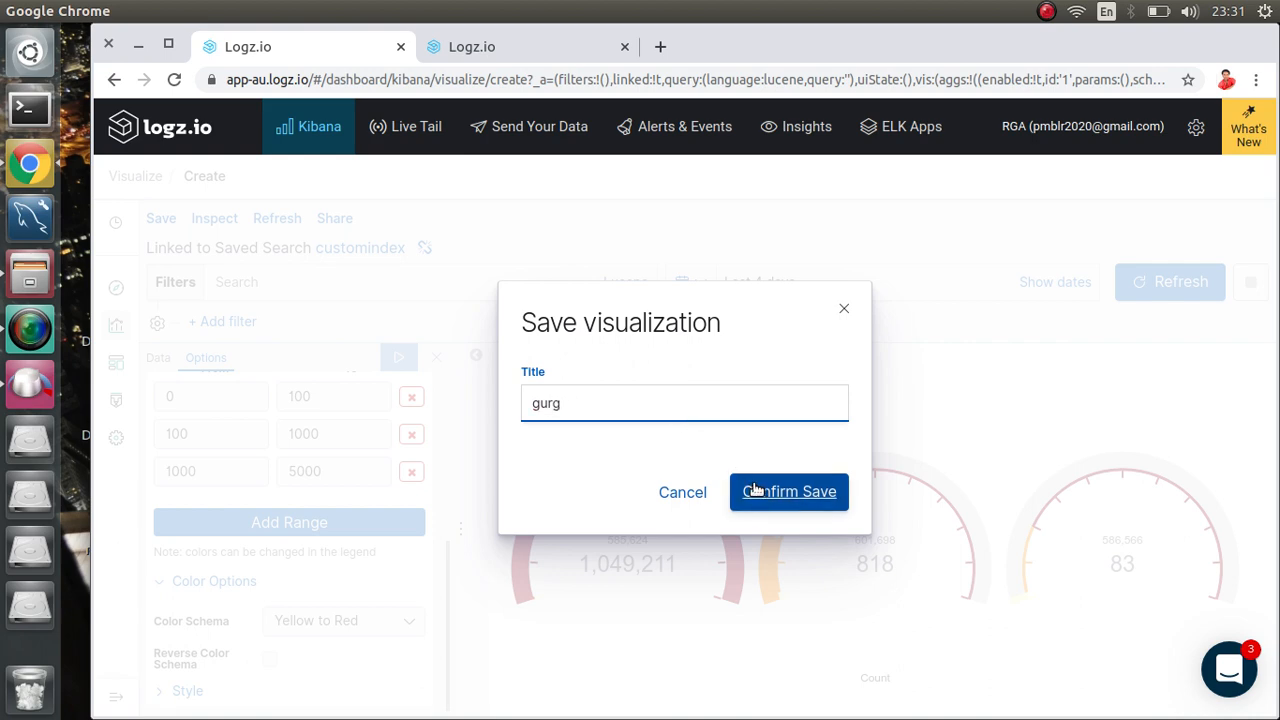
click(844, 311)
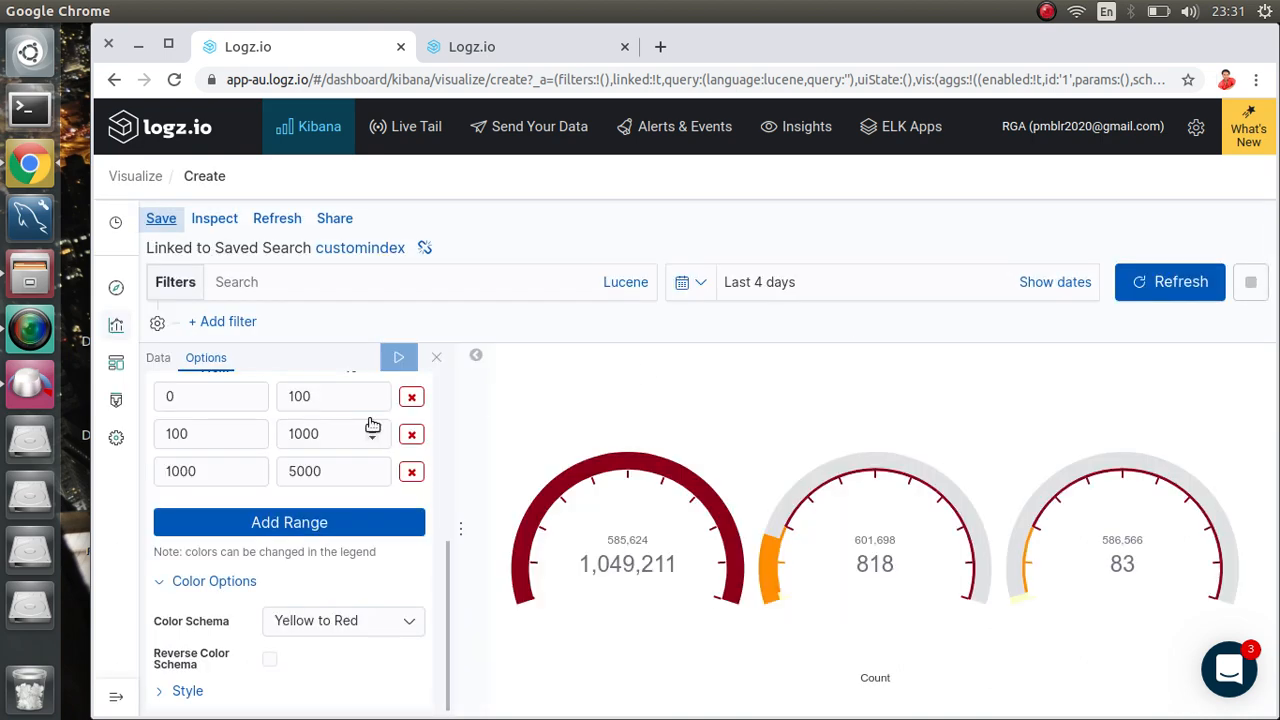
Step: Look through the fields available for grouping in the gauge's data settings
click(168, 360)
scroll(356, 590, down, 5)
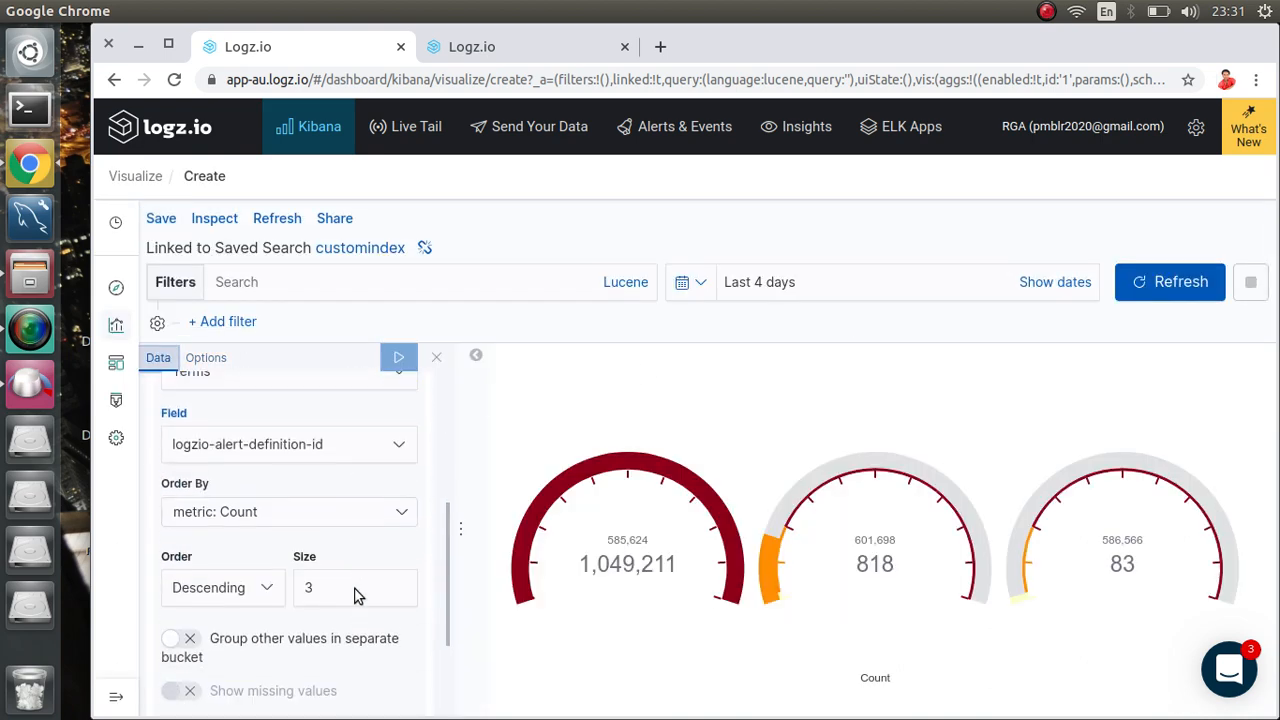
drag(346, 420, 171, 428)
click(172, 428)
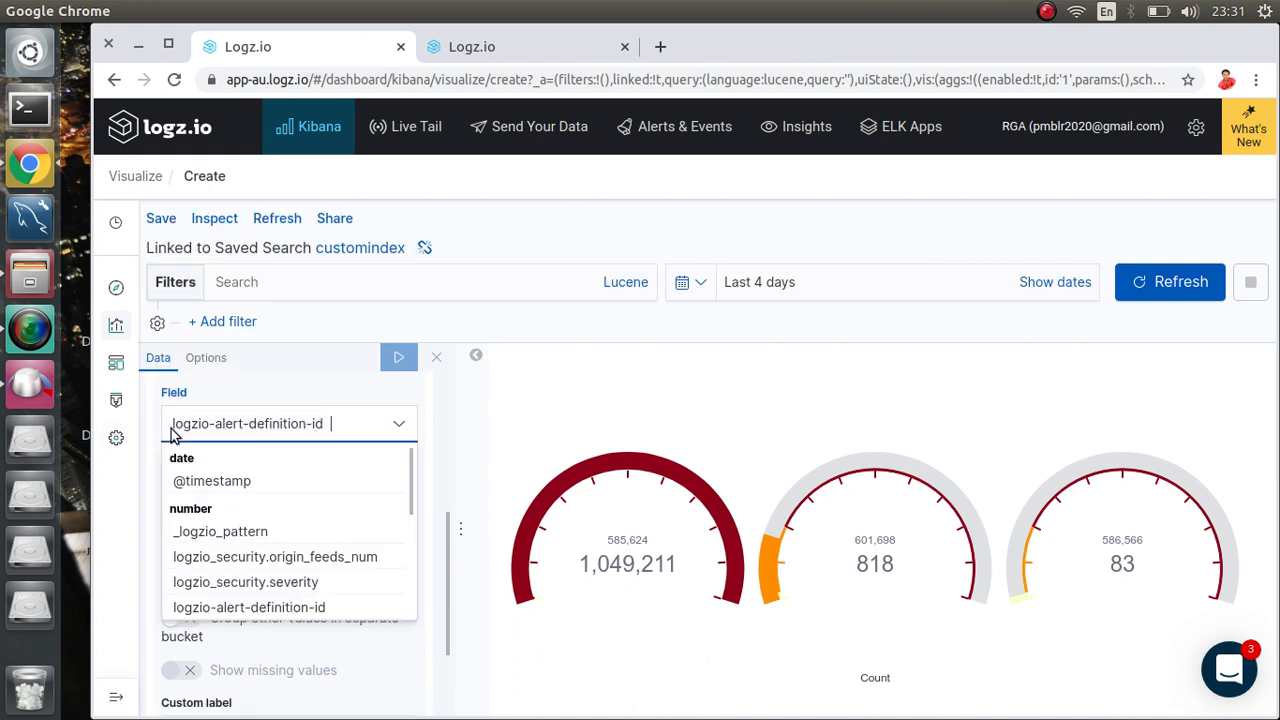
triple_click(203, 427)
Step: Save the gauge visualization with the title 'alert definition'
click(163, 218)
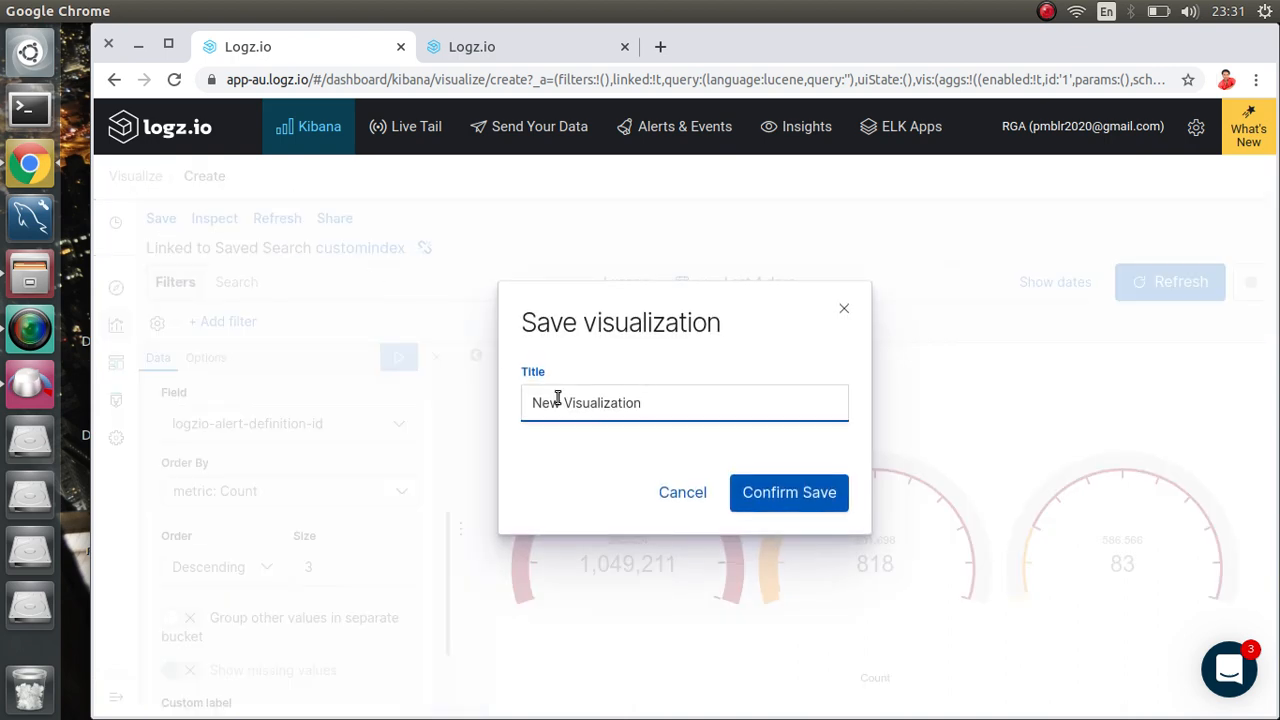
key(BackSpace)
key(BackSpace)
key(BackSpace)
key(BackSpace)
key(BackSpace)
key(BackSpace)
key(BackSpace)
key(BackSpace)
key(BackSpace)
key(BackSpace)
key(BackSpace)
key(BackSpace)
key(BackSpace)
key(BackSpace)
key(BackSpace)
key(BackSpace)
key(BackSpace)
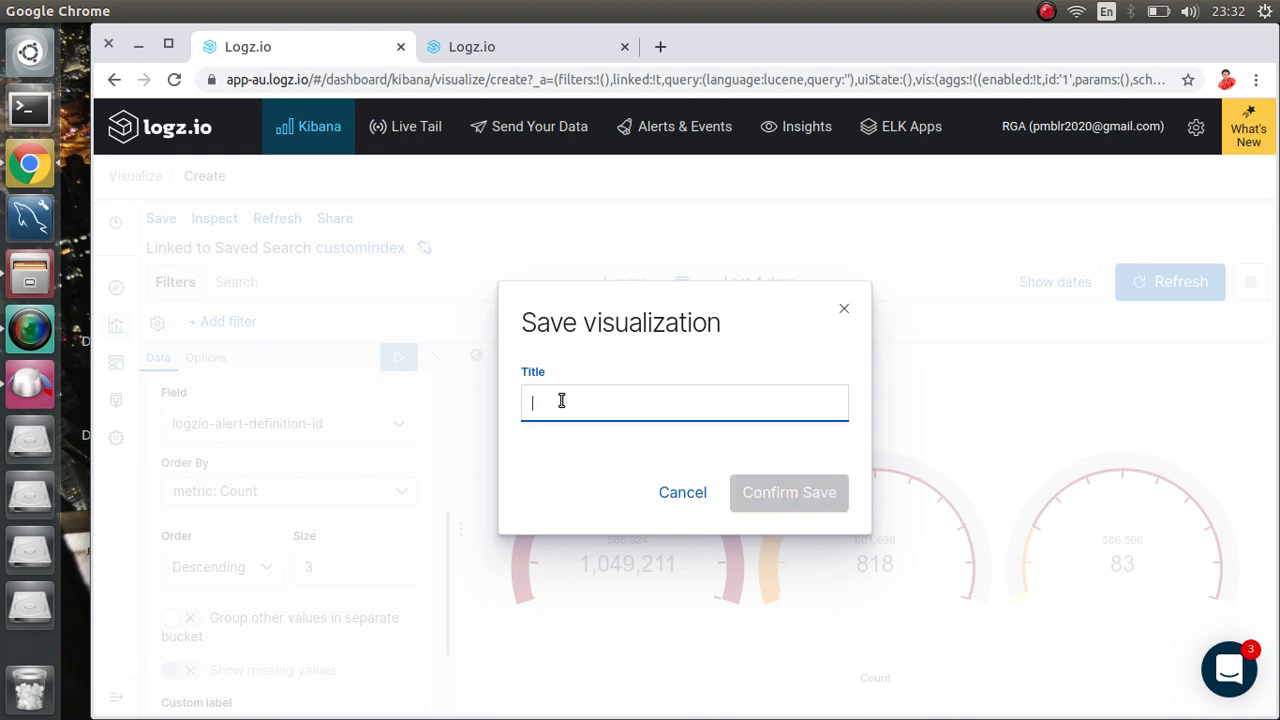
text(alert)
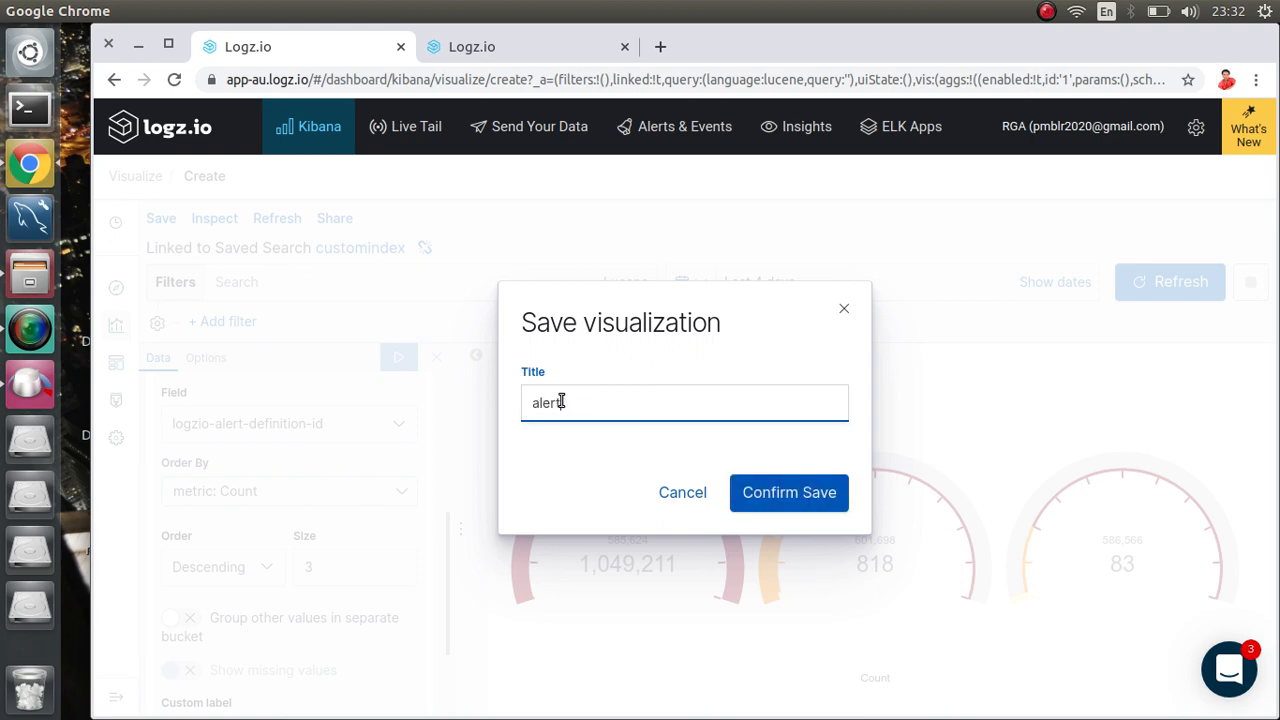
text(defe)
key(BackSpace)
text(inition)
click(561, 402)
click(826, 483)
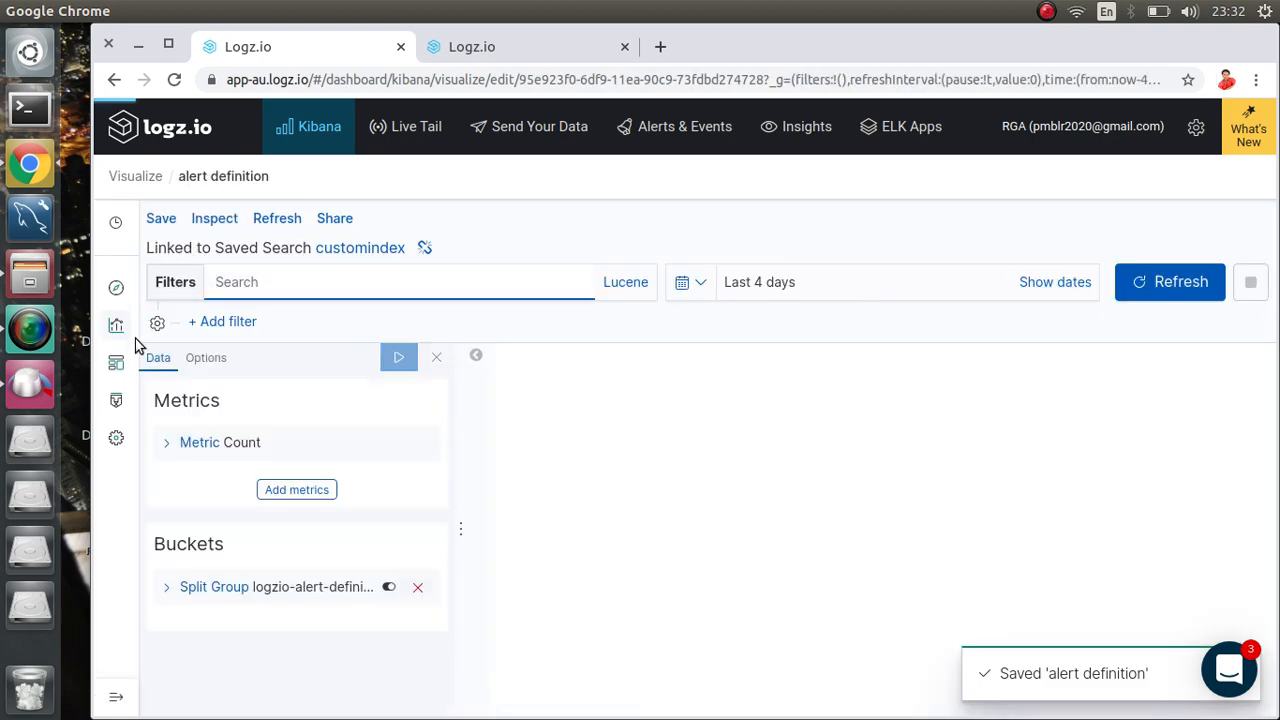
Step: Find 'alert definition' in Management's Saved Objects list, then go to the Dashboards list
click(116, 440)
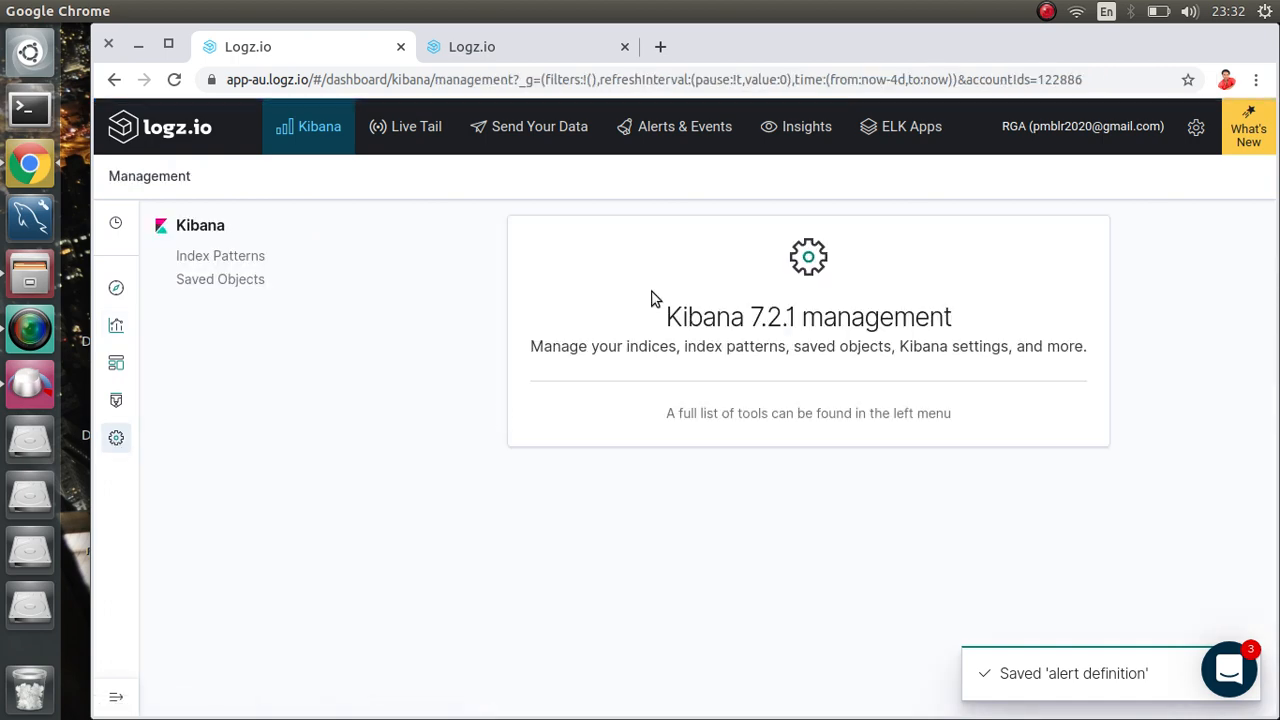
click(221, 280)
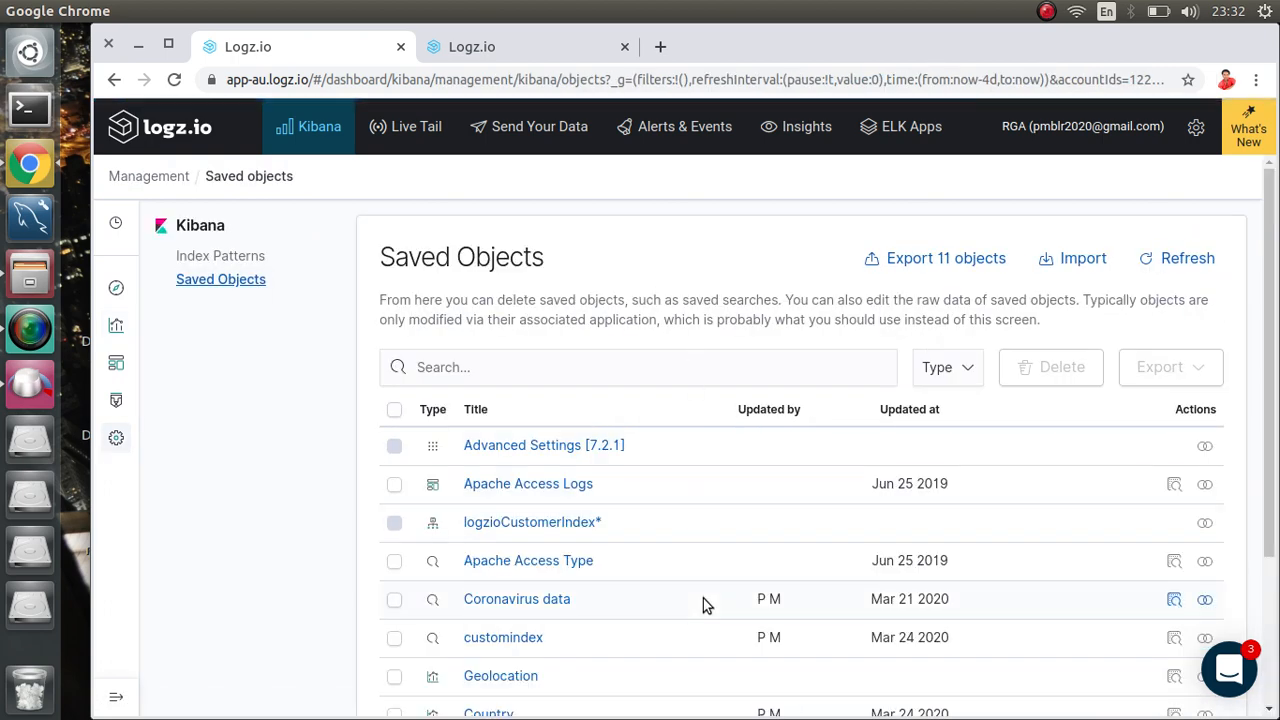
scroll(703, 598, down, 3)
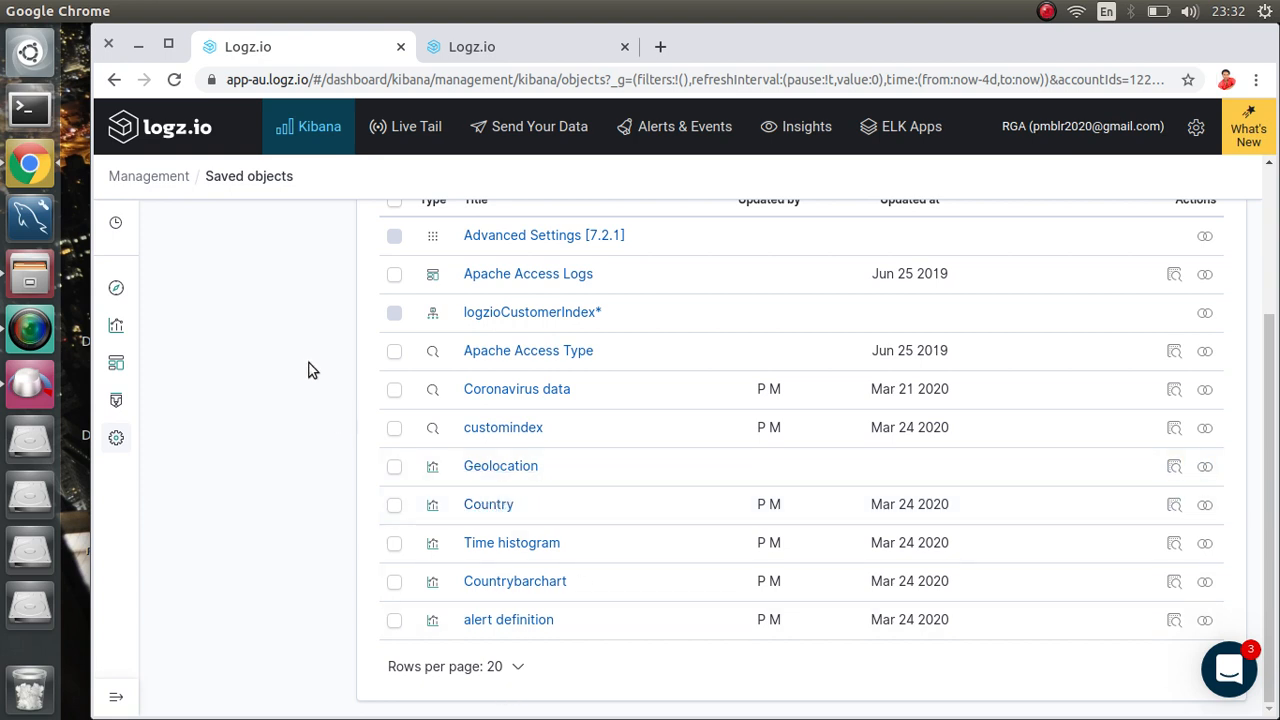
click(117, 364)
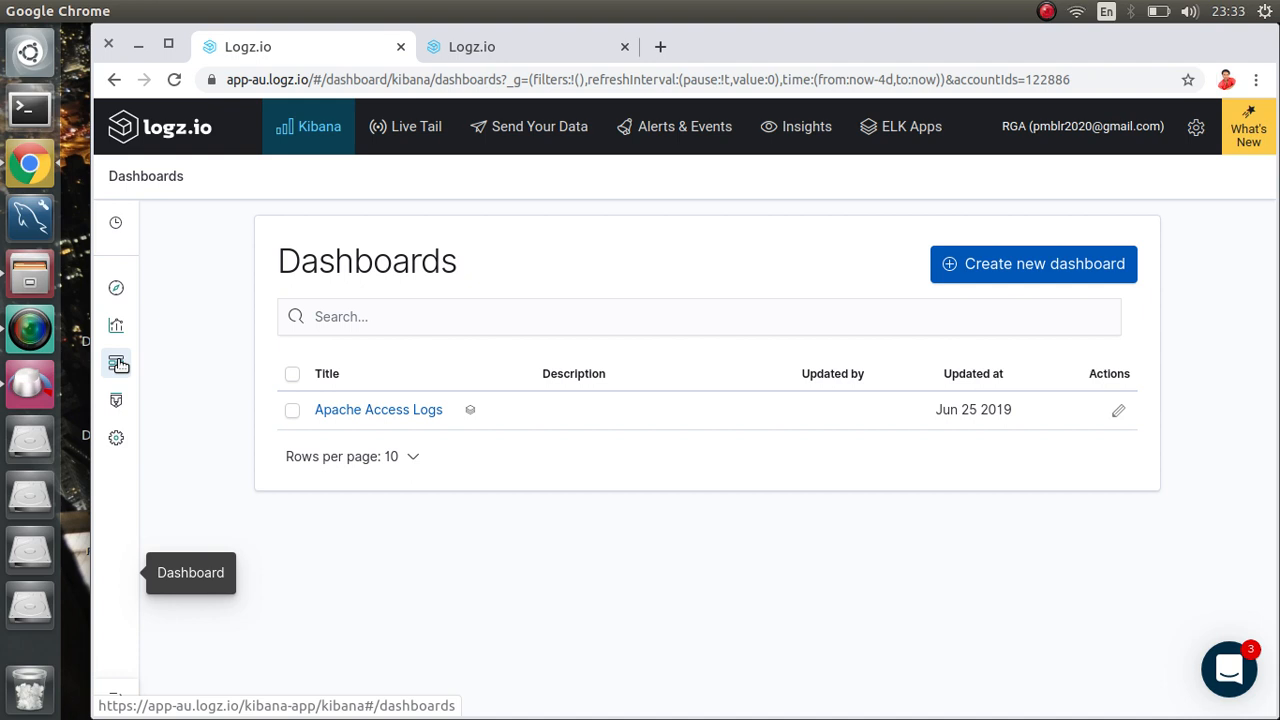
Step: Build a new dashboard with Country, Countrybarchart, alert definition and Time histogram panels
click(977, 266)
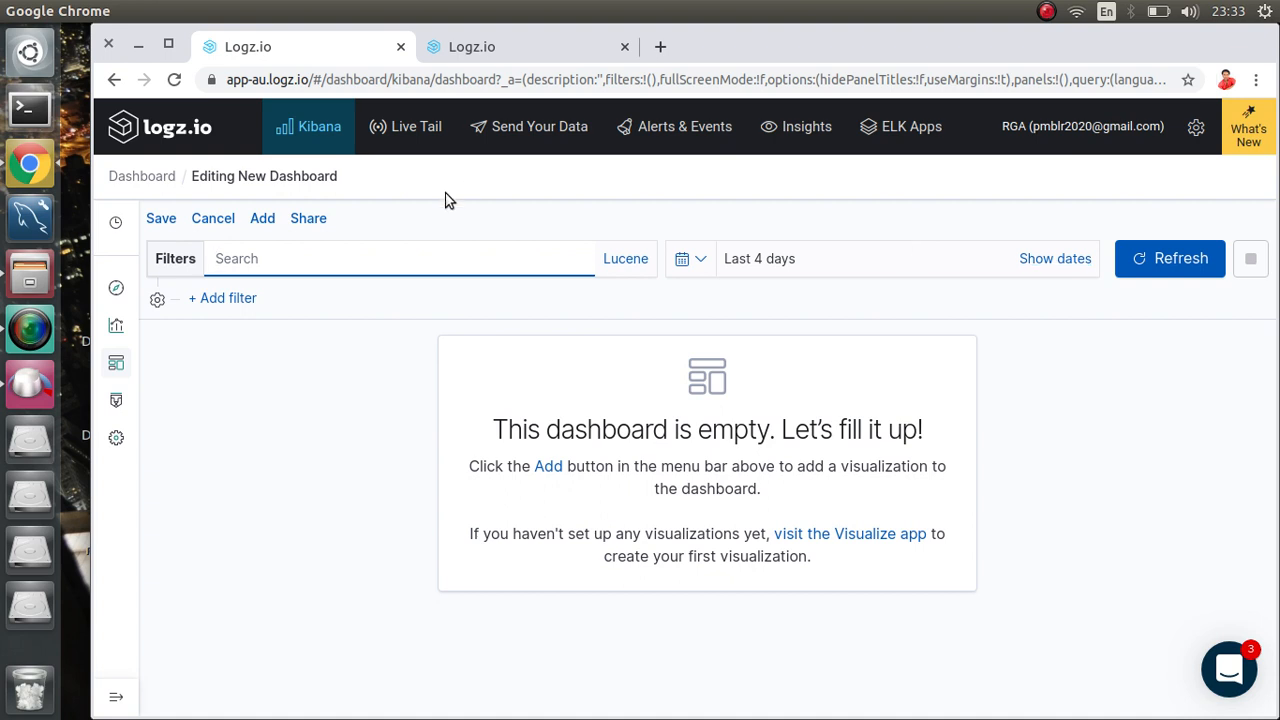
click(262, 219)
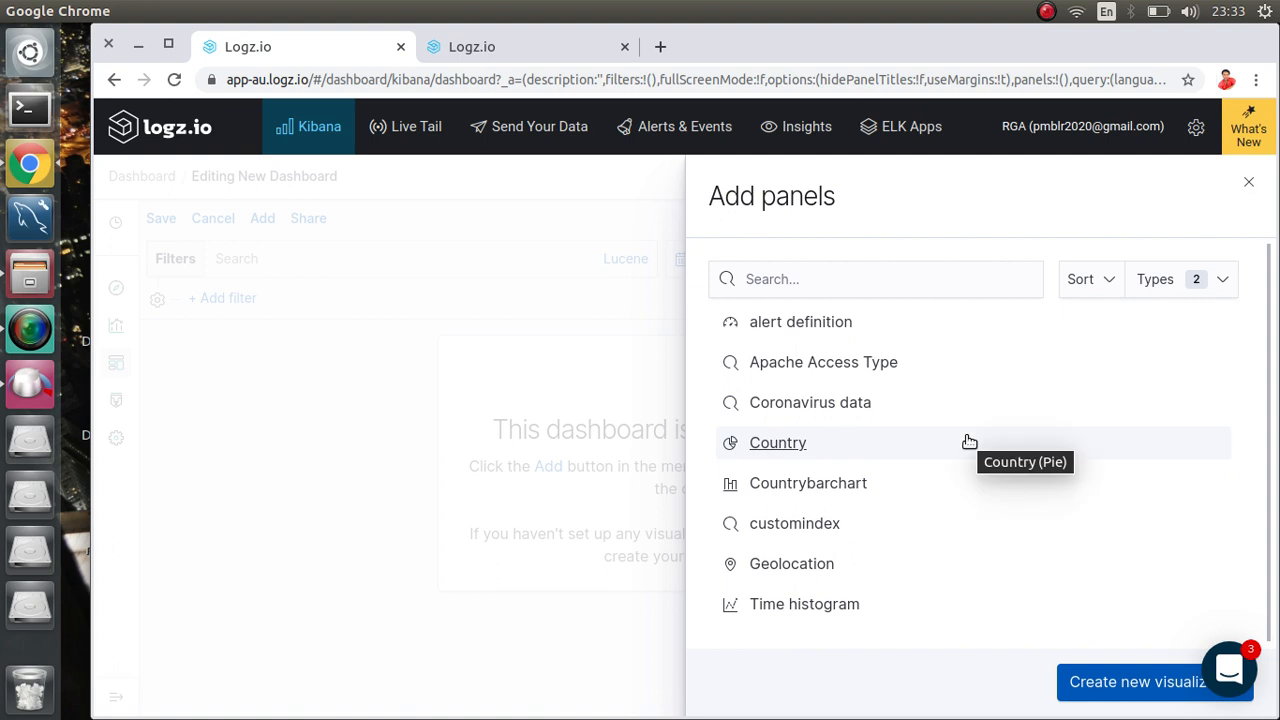
click(770, 447)
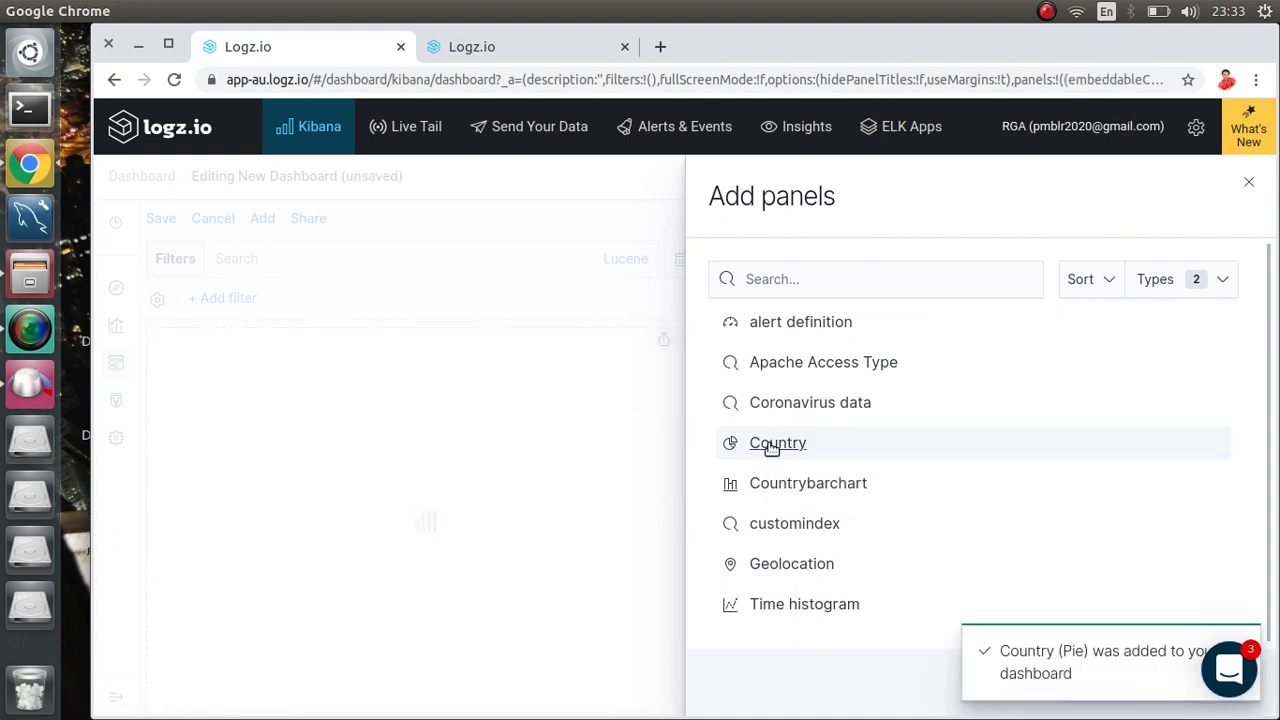
click(788, 488)
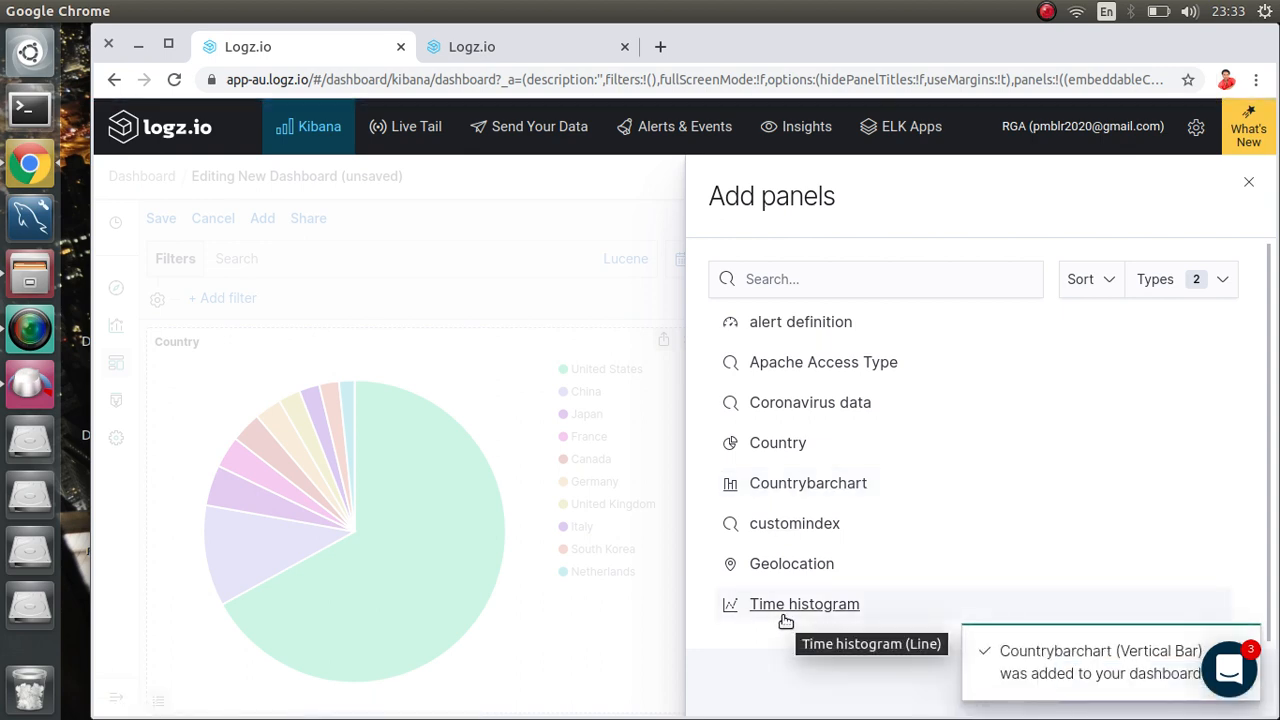
click(791, 324)
click(795, 606)
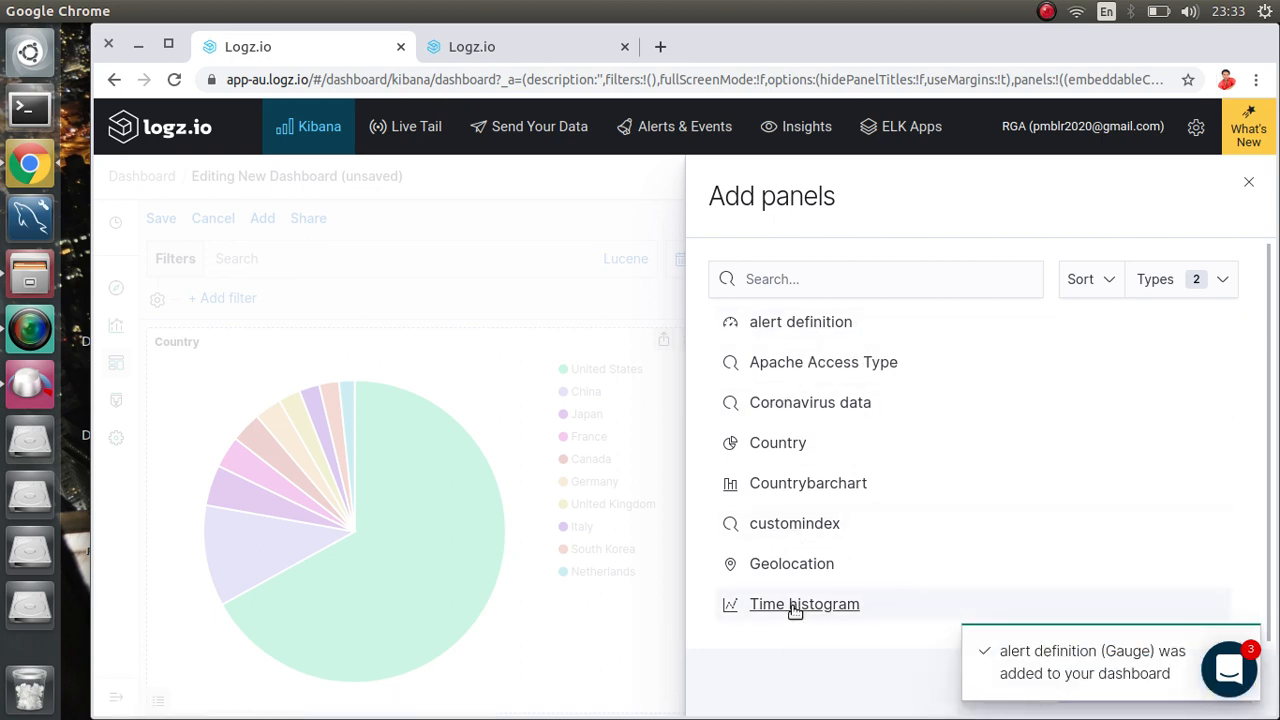
click(620, 232)
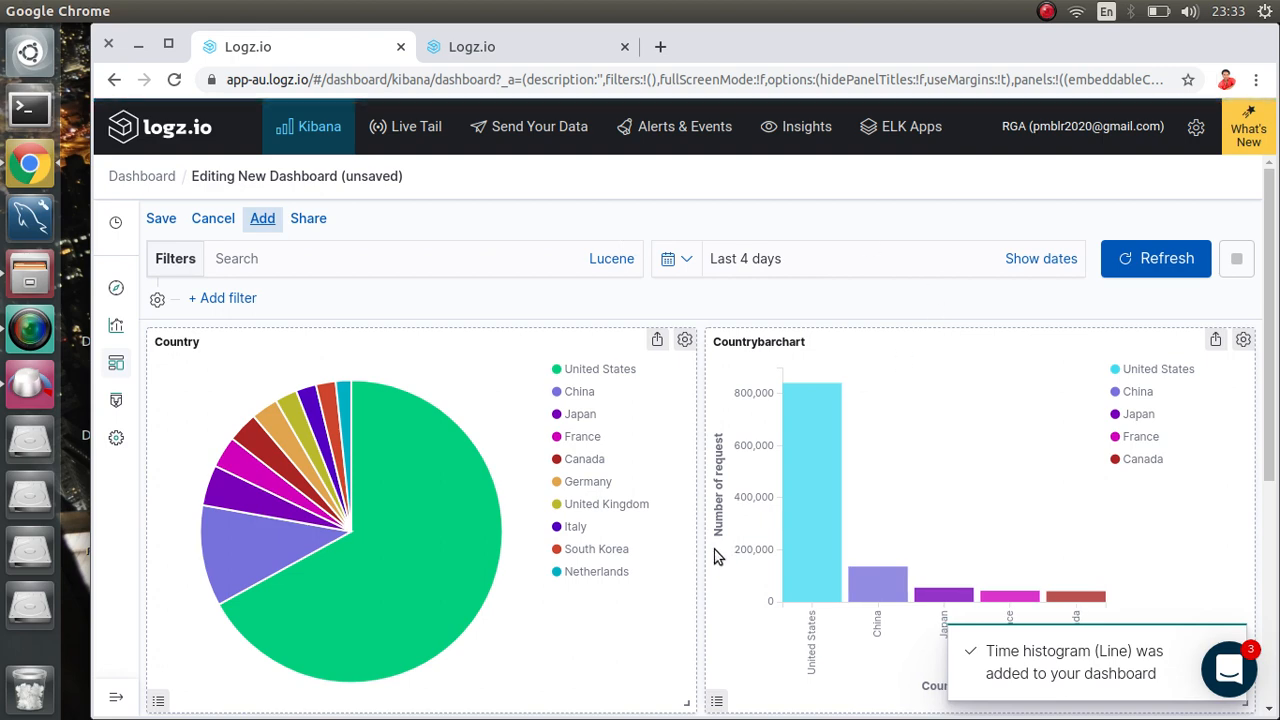
scroll(715, 550, down, 2)
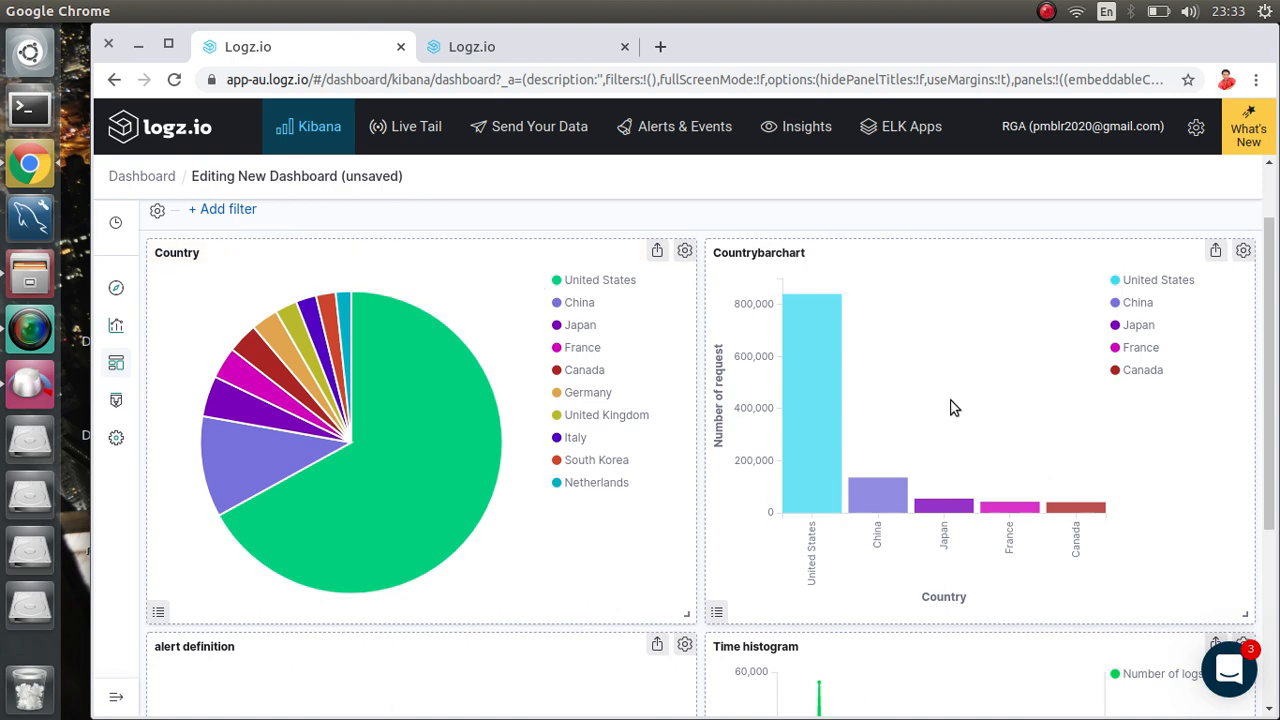
scroll(789, 443, down, 3)
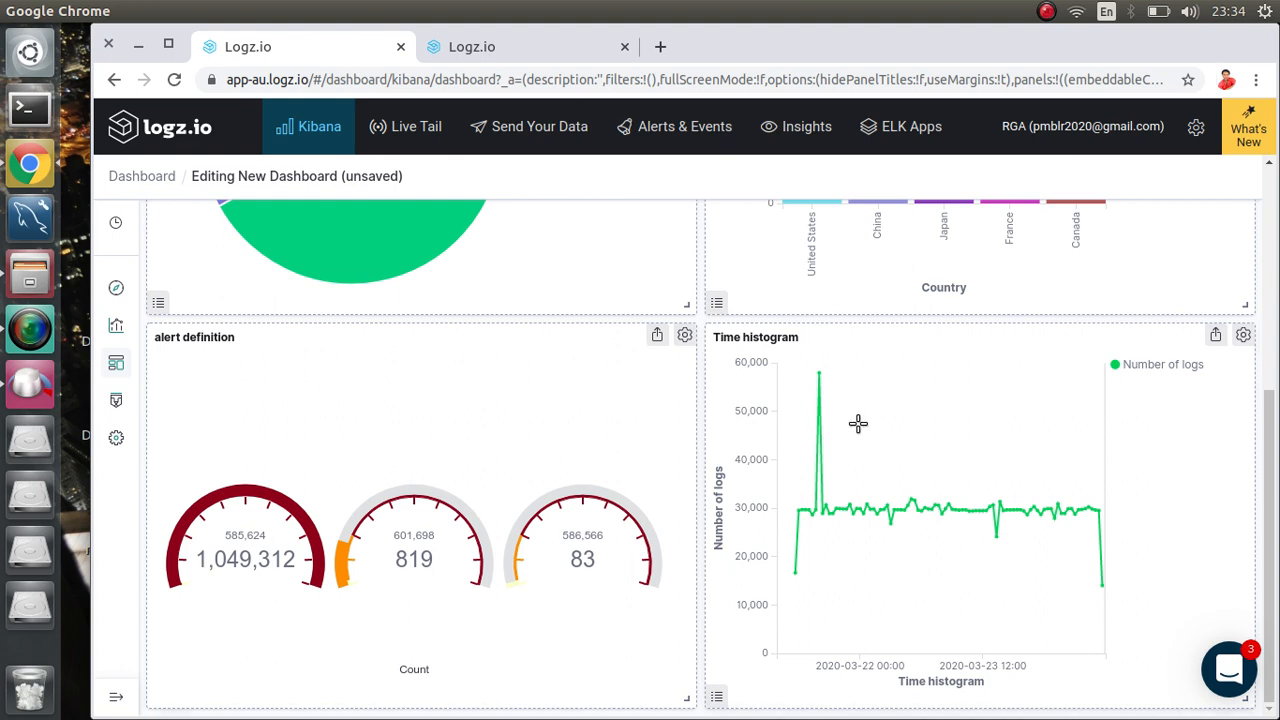
scroll(858, 423, up, 4)
scroll(858, 424, up, 1)
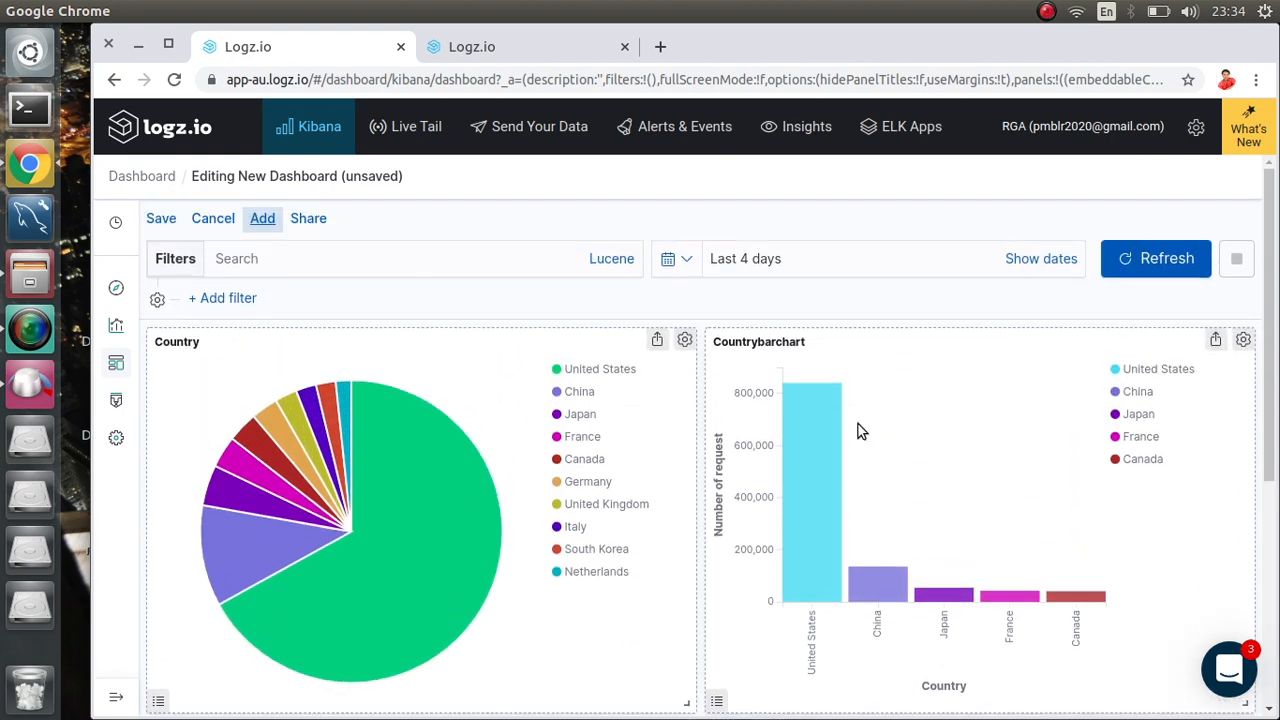
Step: Save the new dashboard under the title 'mydashboard'
click(146, 222)
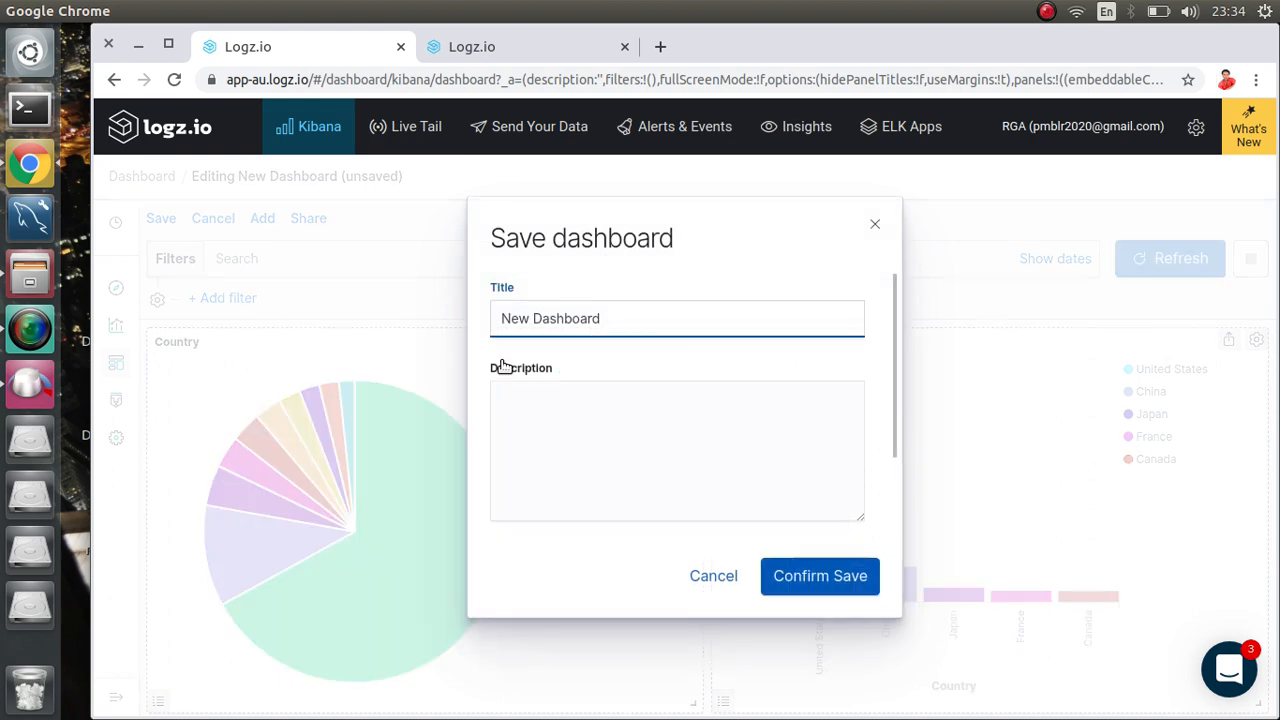
drag(610, 313, 434, 311)
key(BackSpace)
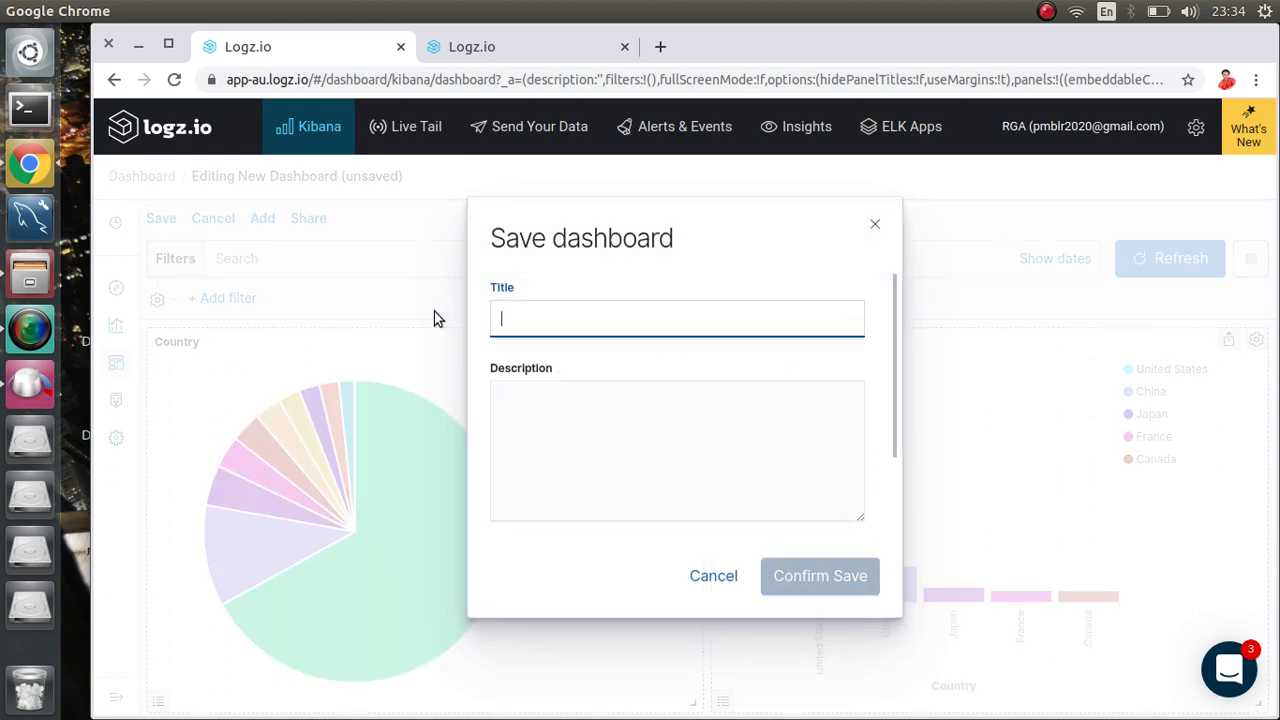
text(myda)
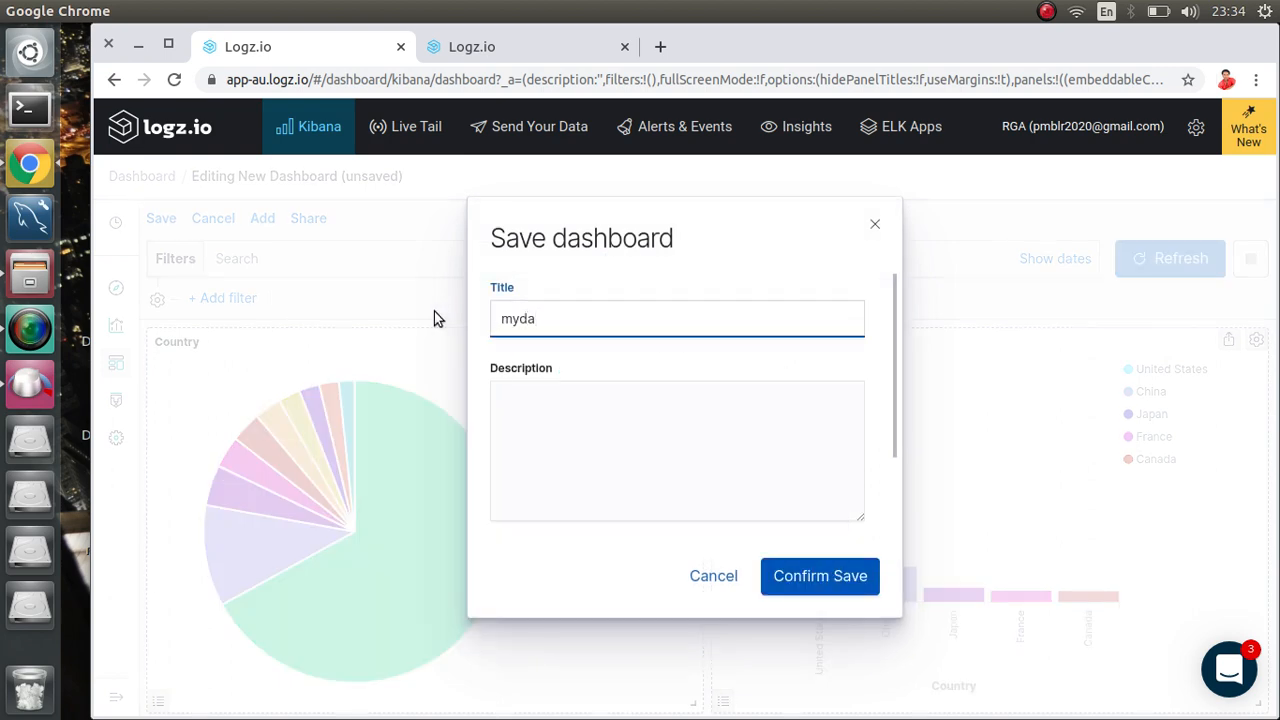
text(shboard)
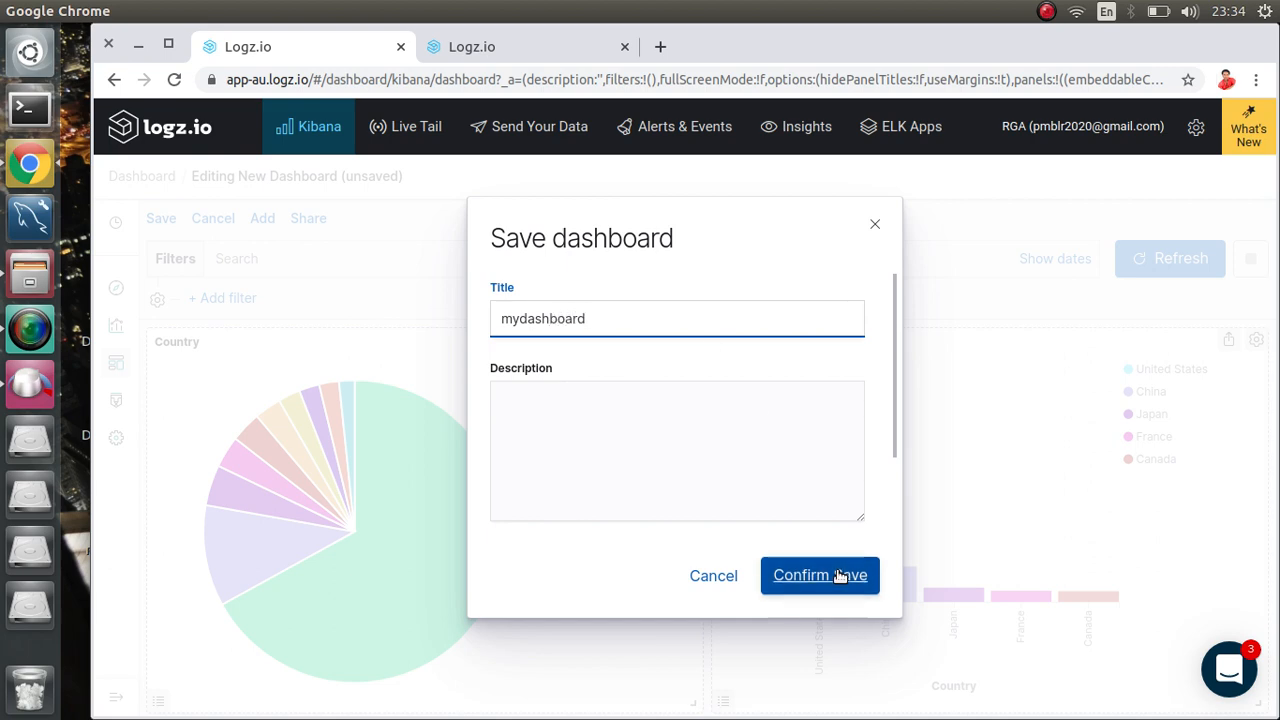
click(802, 569)
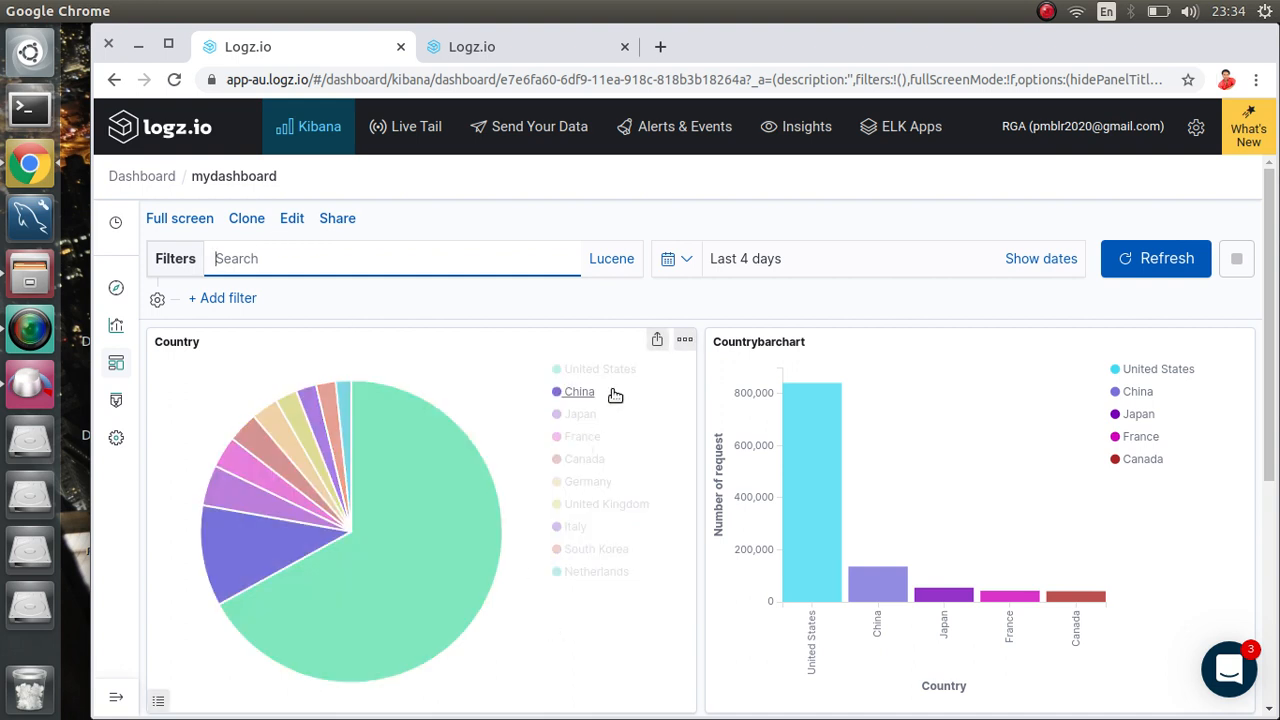
Step: Hide the Country pie chart's legend, then view that panel full screen and minimize it
click(156, 703)
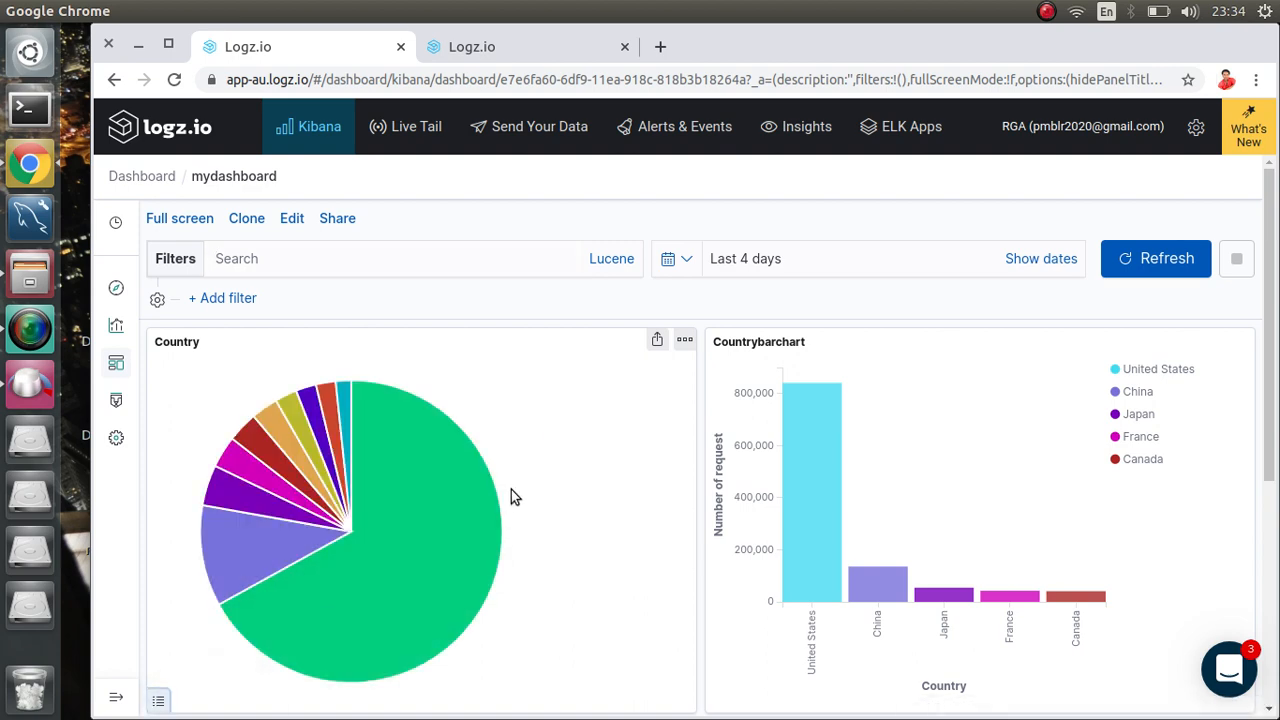
click(687, 342)
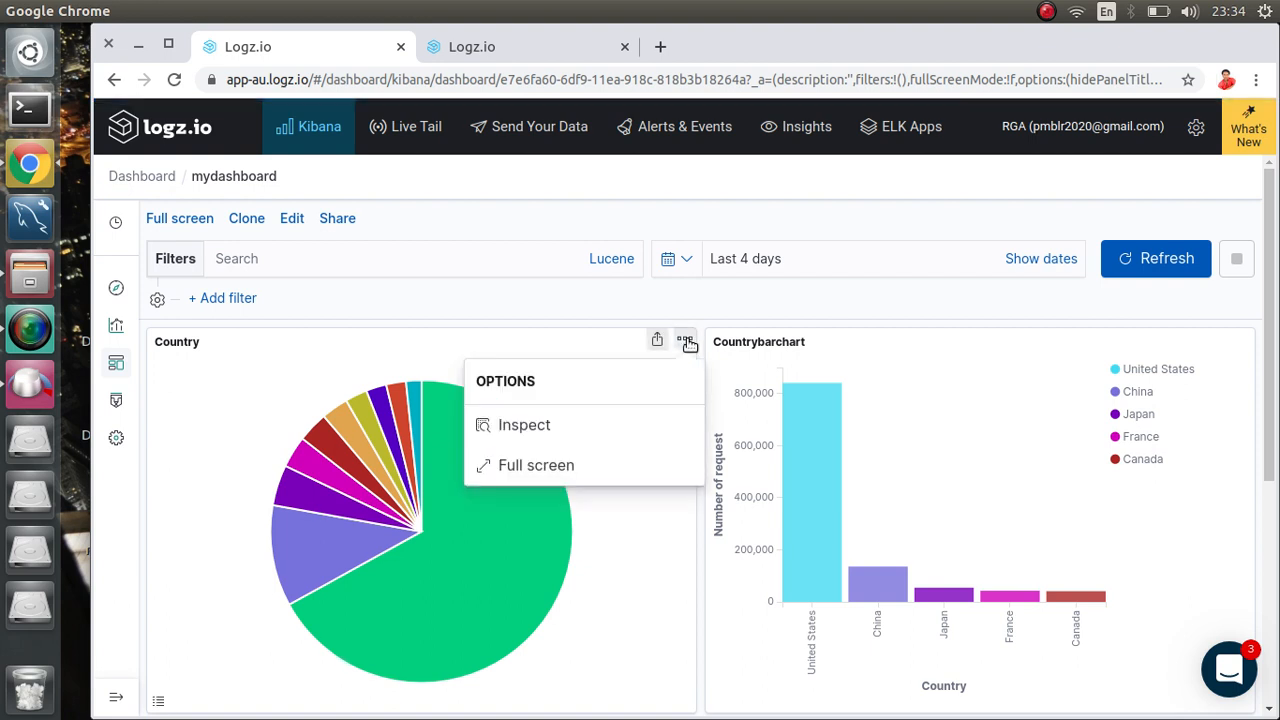
click(536, 466)
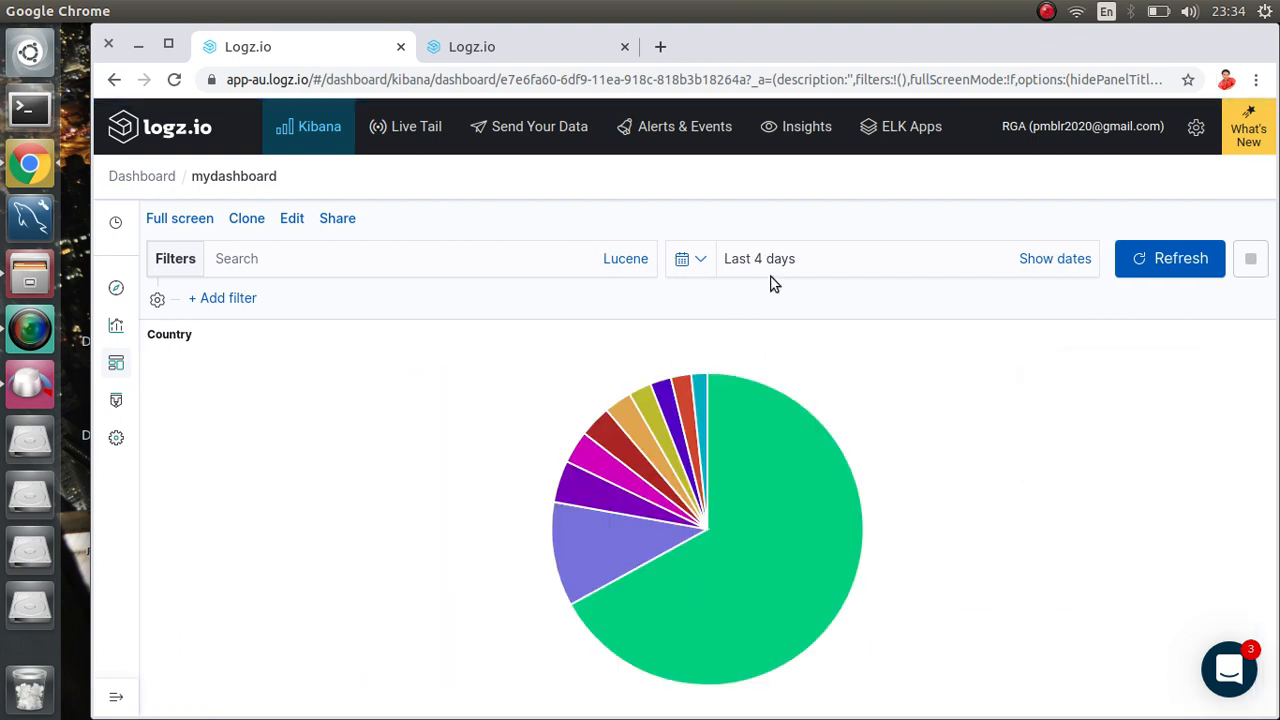
click(1265, 332)
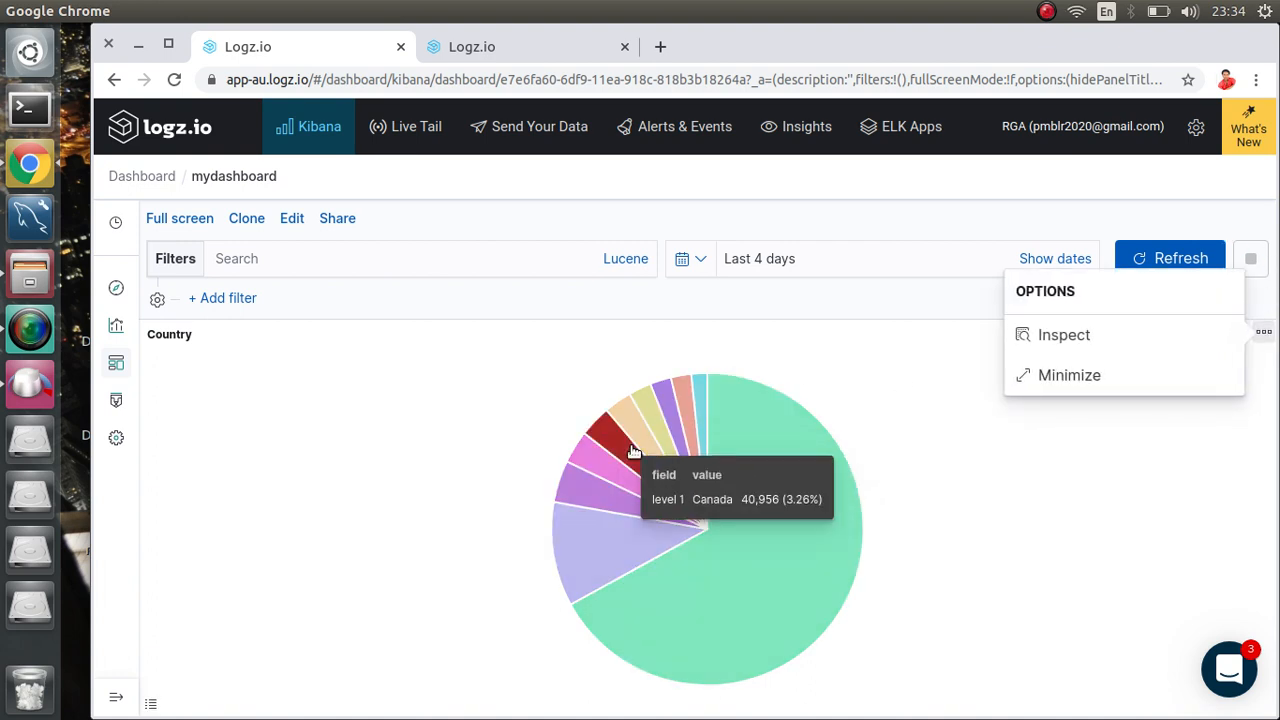
click(1050, 375)
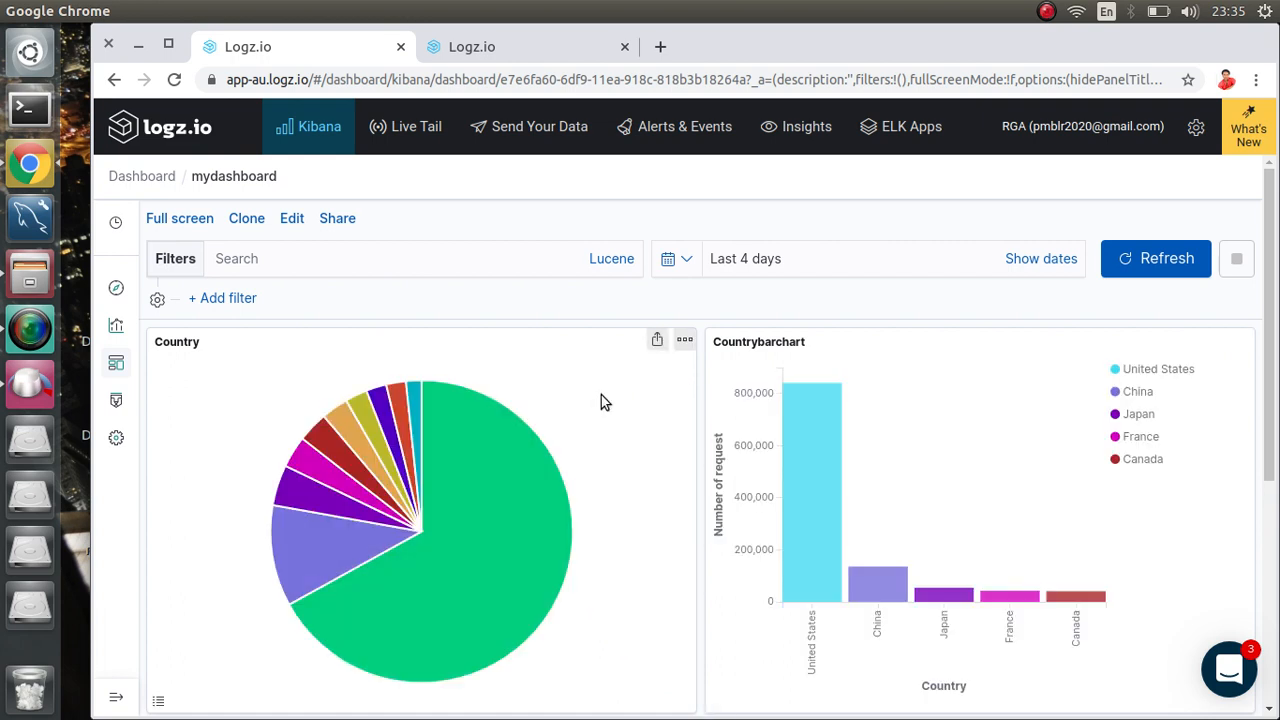
Step: Inspect the Country panel's data table, then open the alert definition gauge in Visualize
click(685, 341)
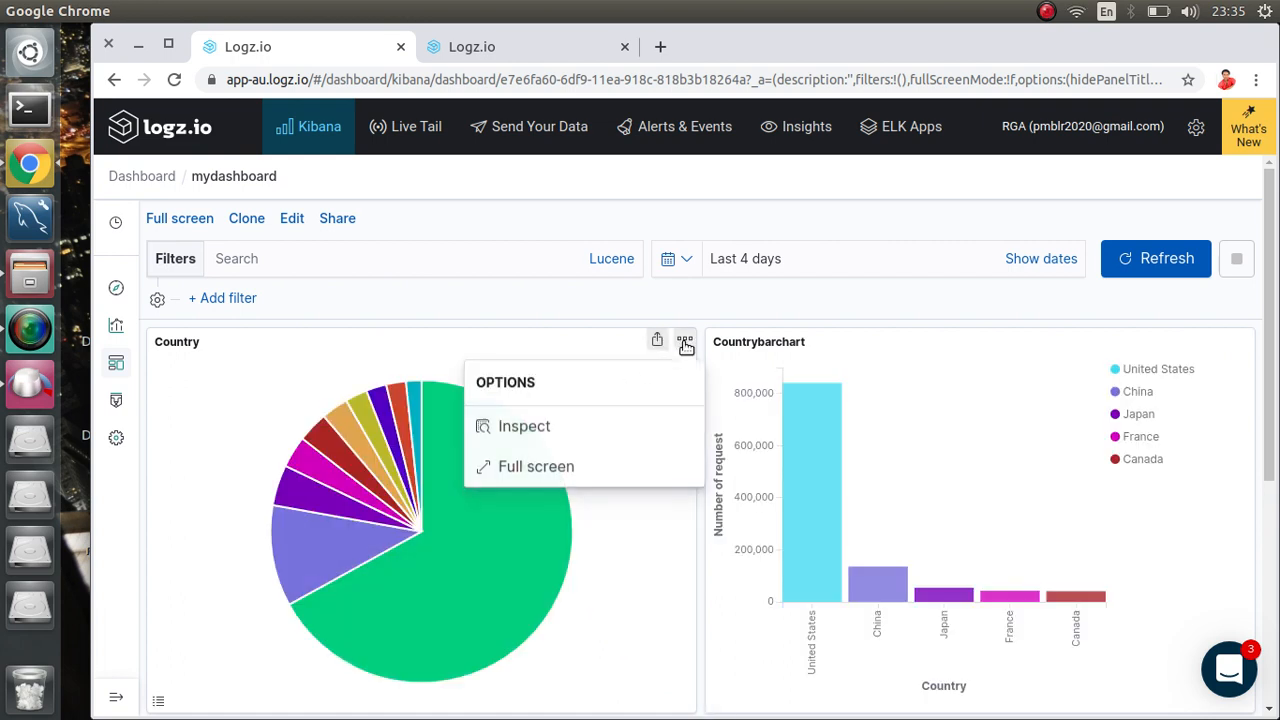
click(532, 434)
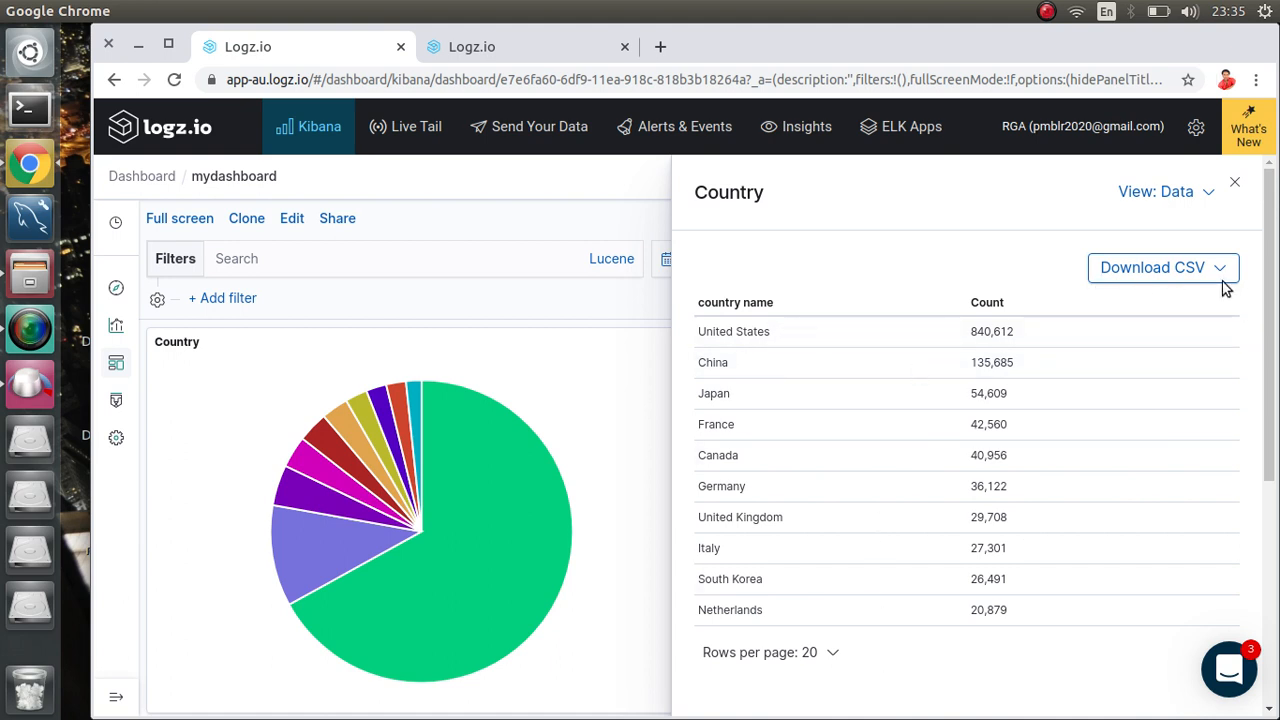
click(1235, 184)
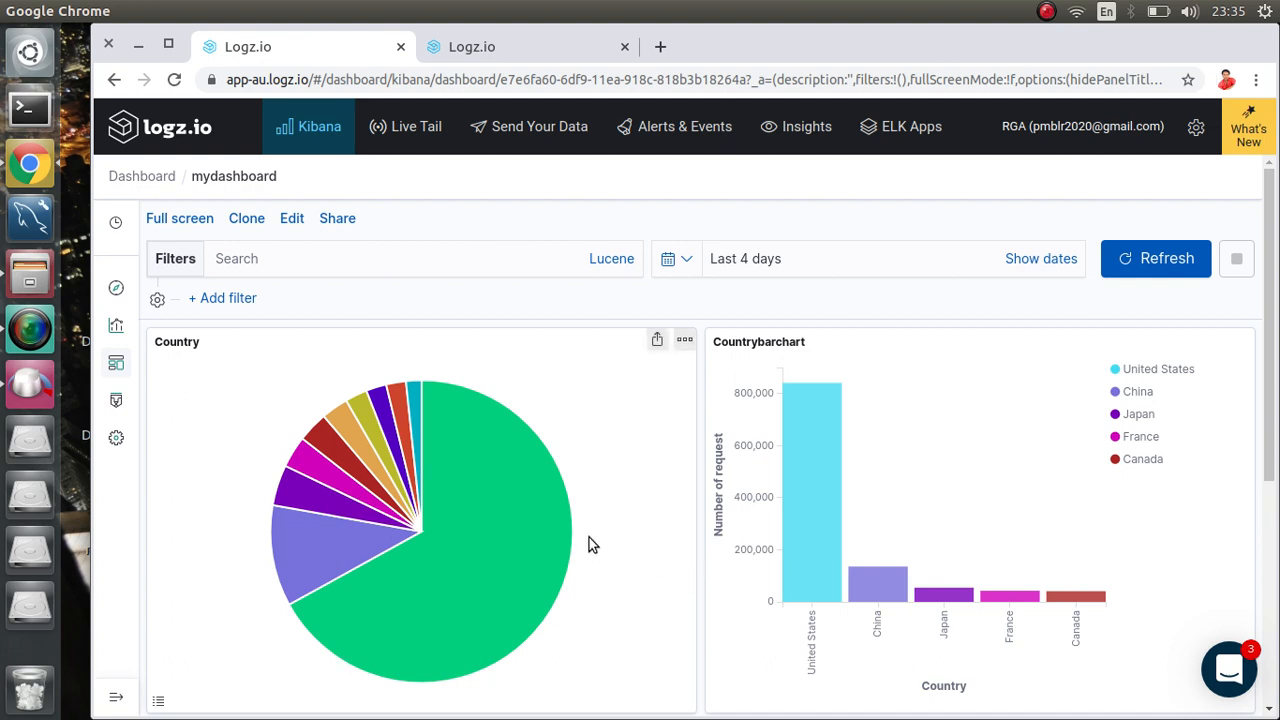
click(116, 326)
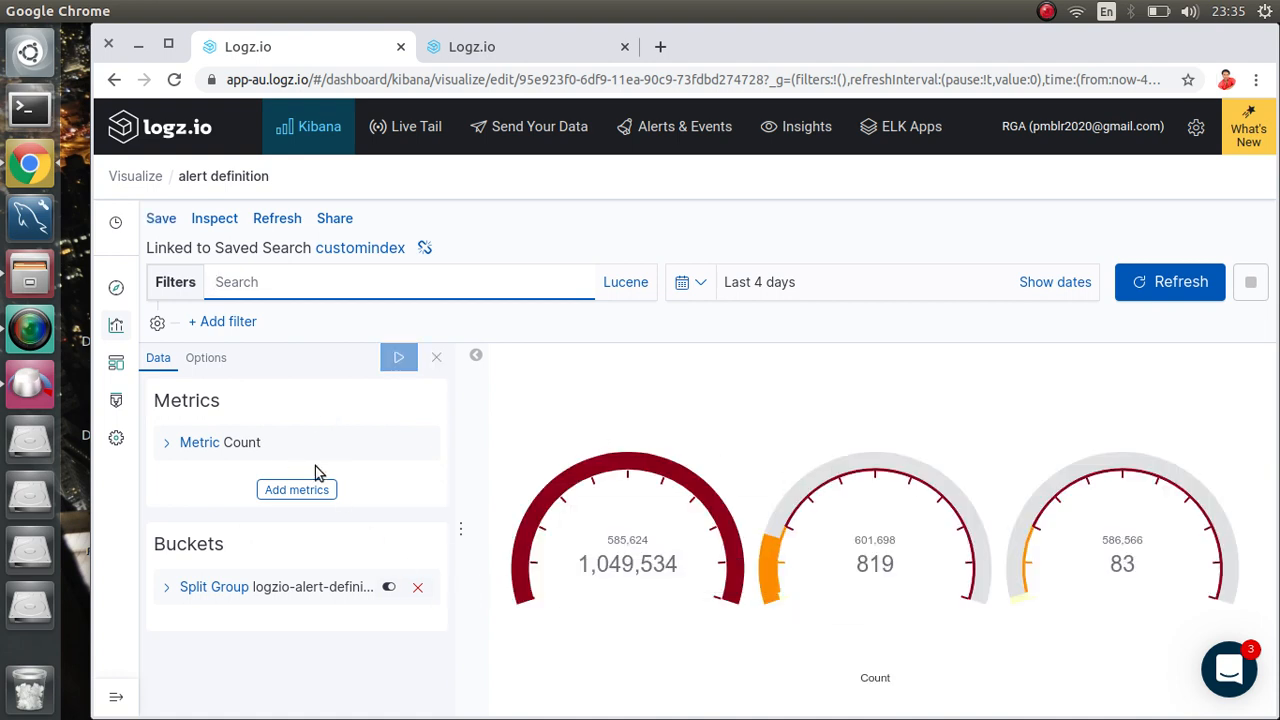
click(278, 487)
click(226, 322)
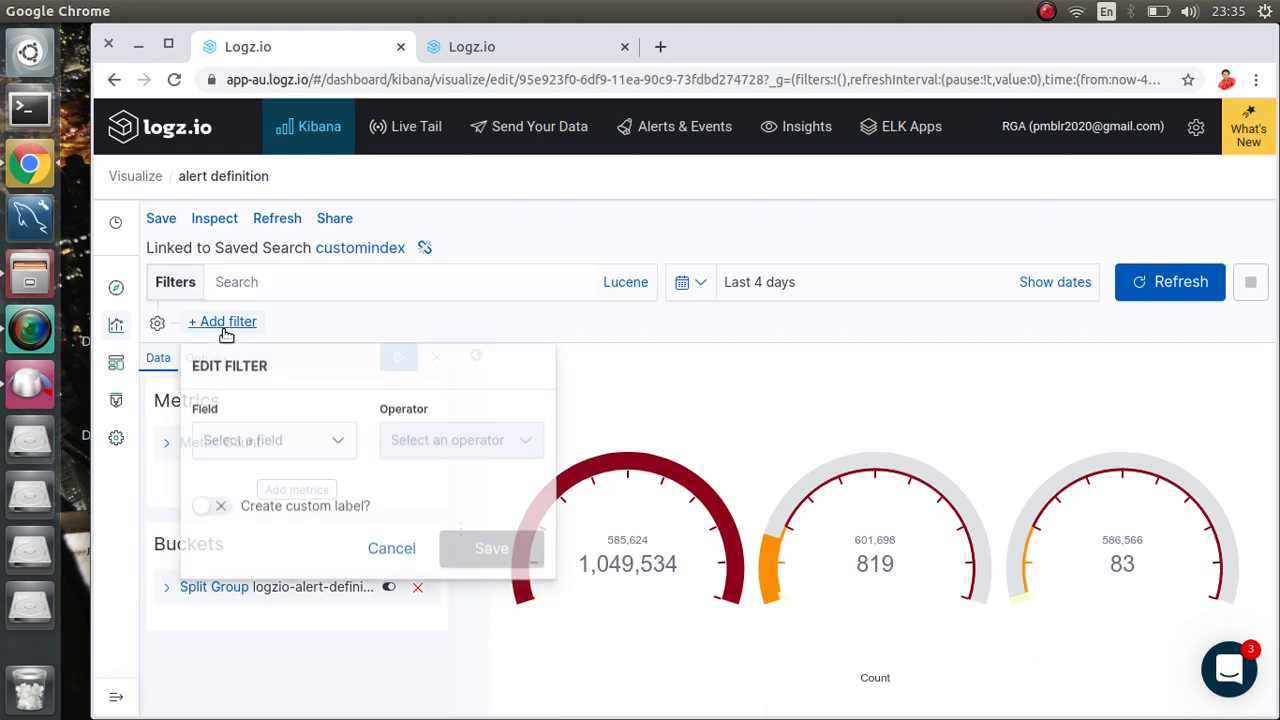
click(279, 439)
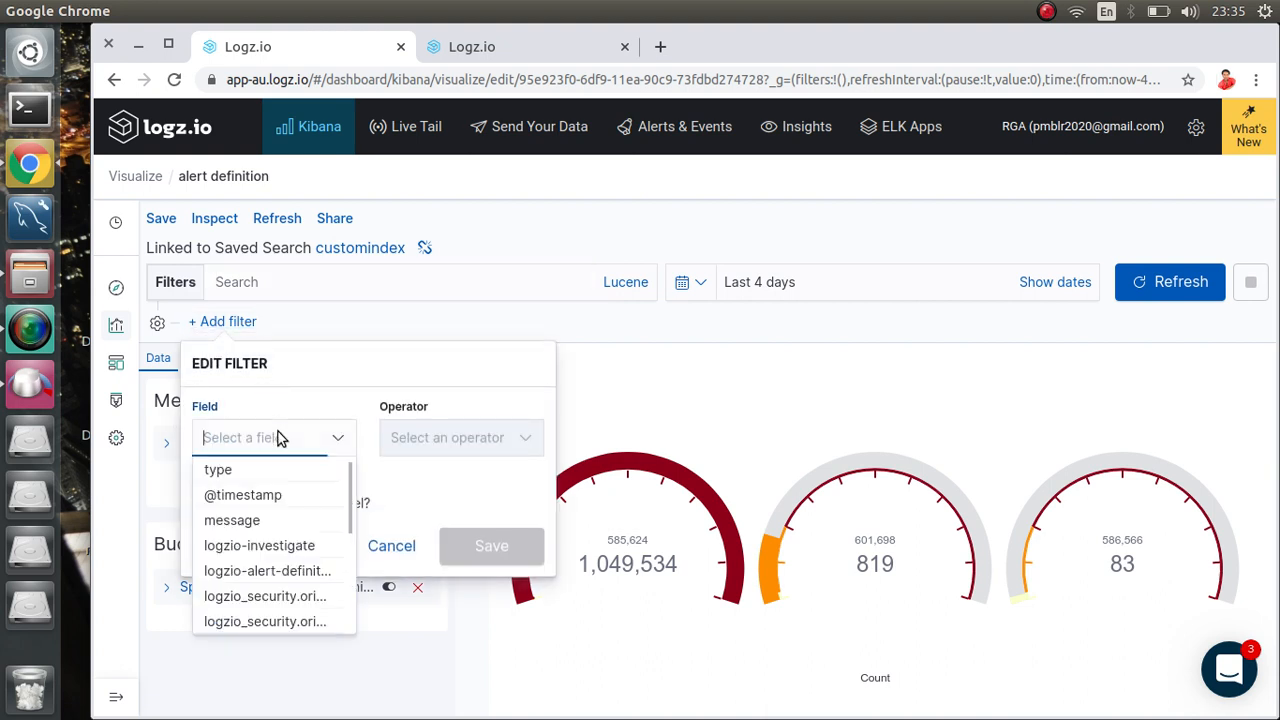
click(244, 522)
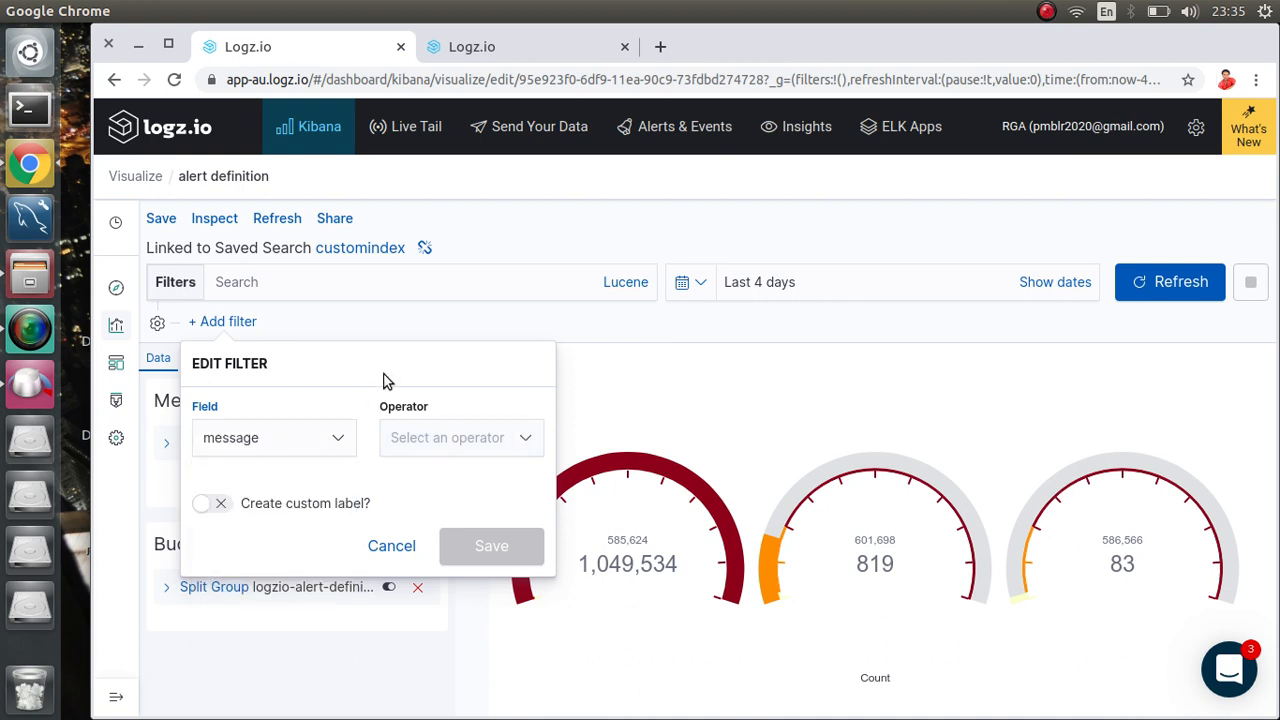
click(411, 440)
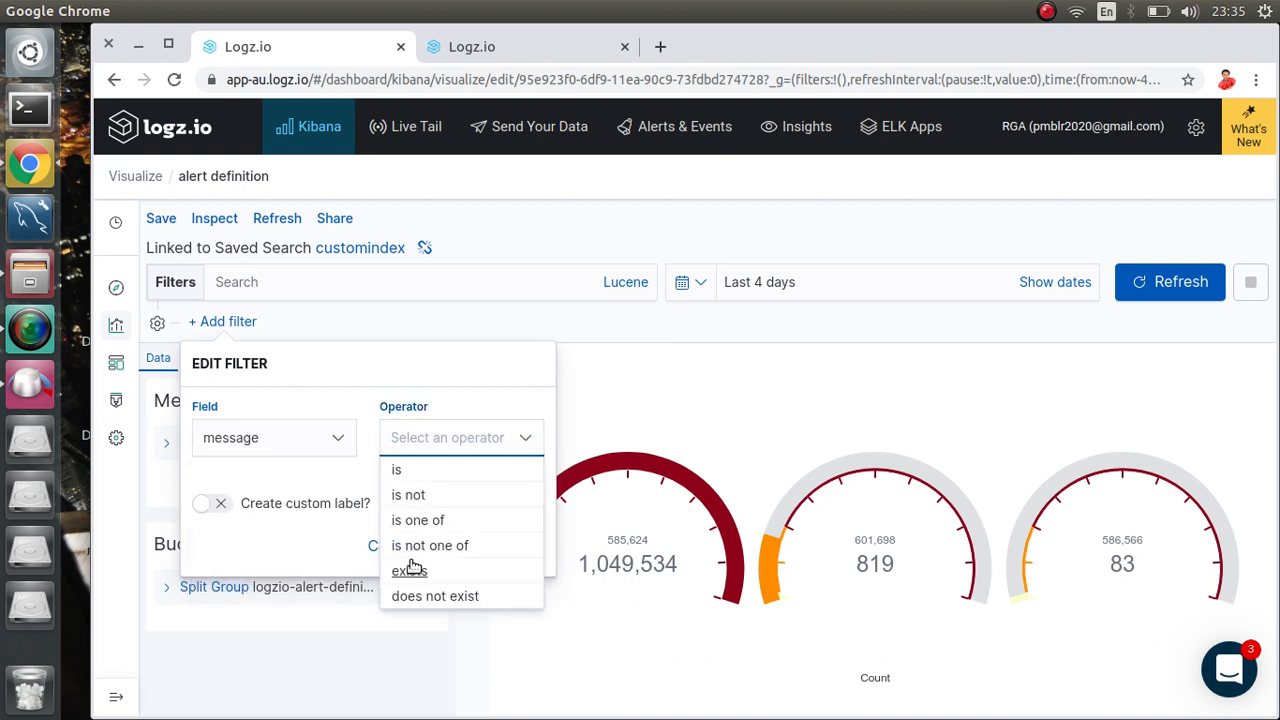
click(412, 597)
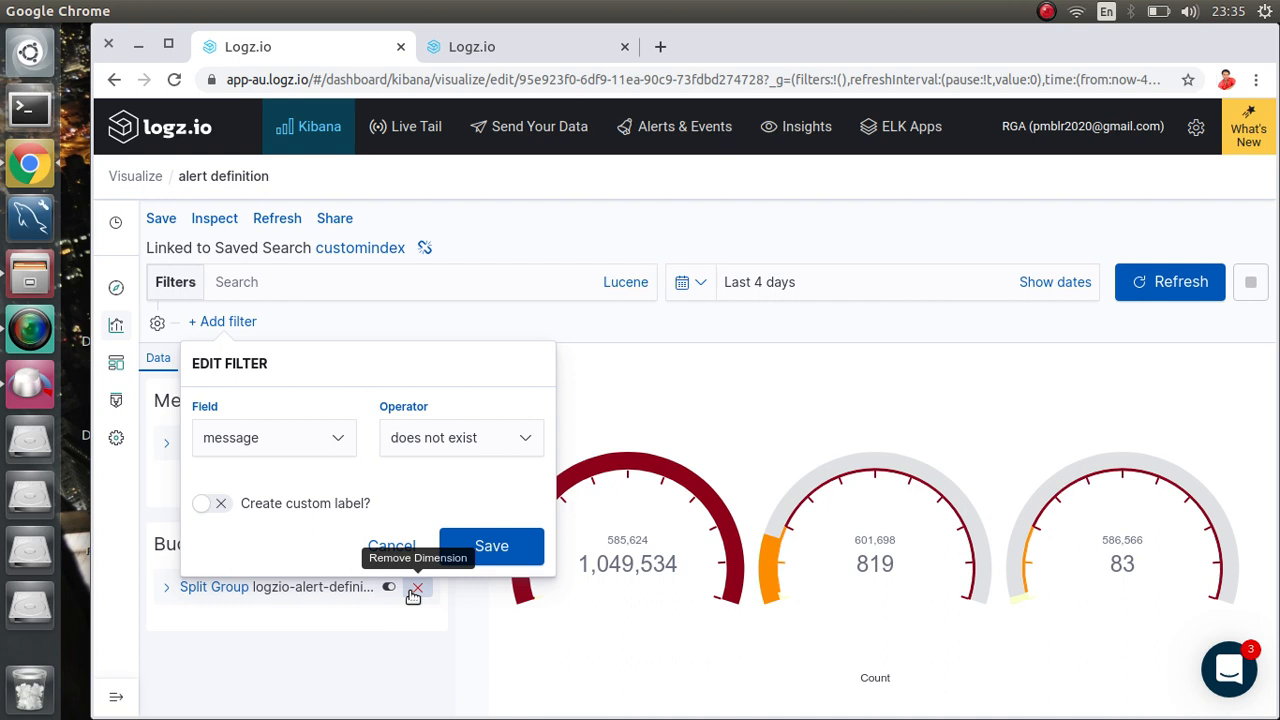
click(482, 543)
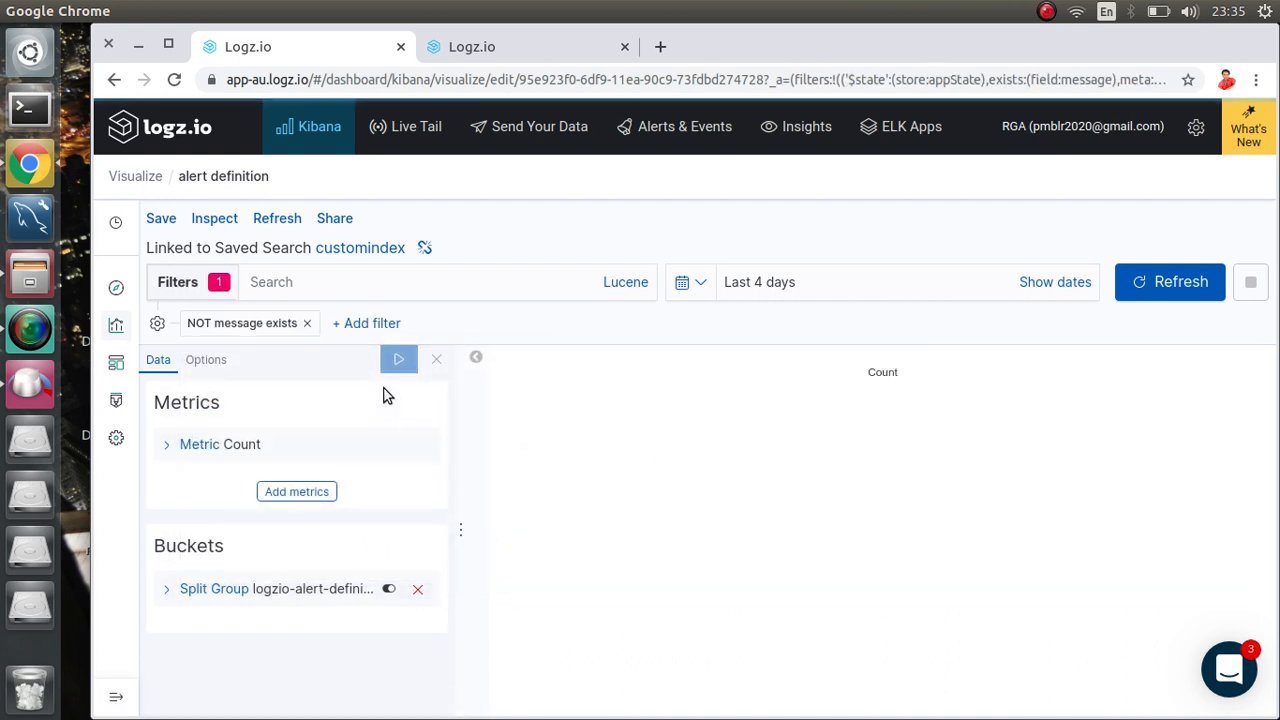
click(249, 328)
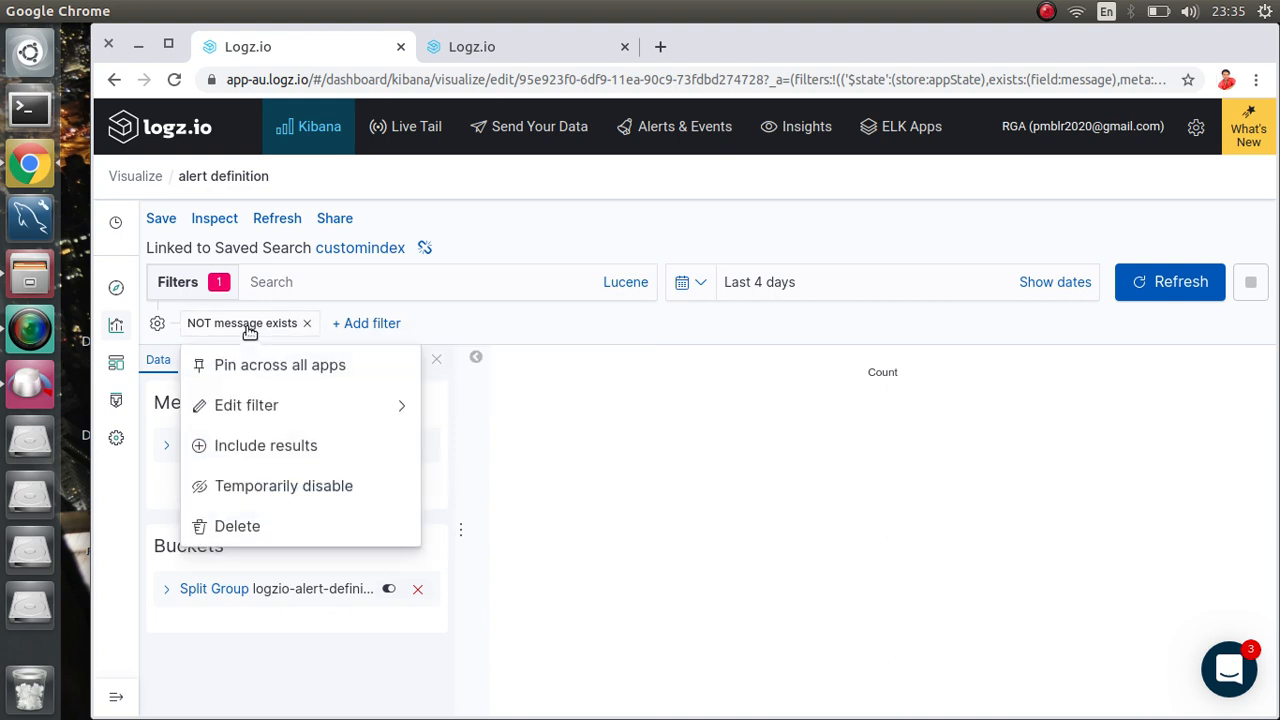
click(268, 410)
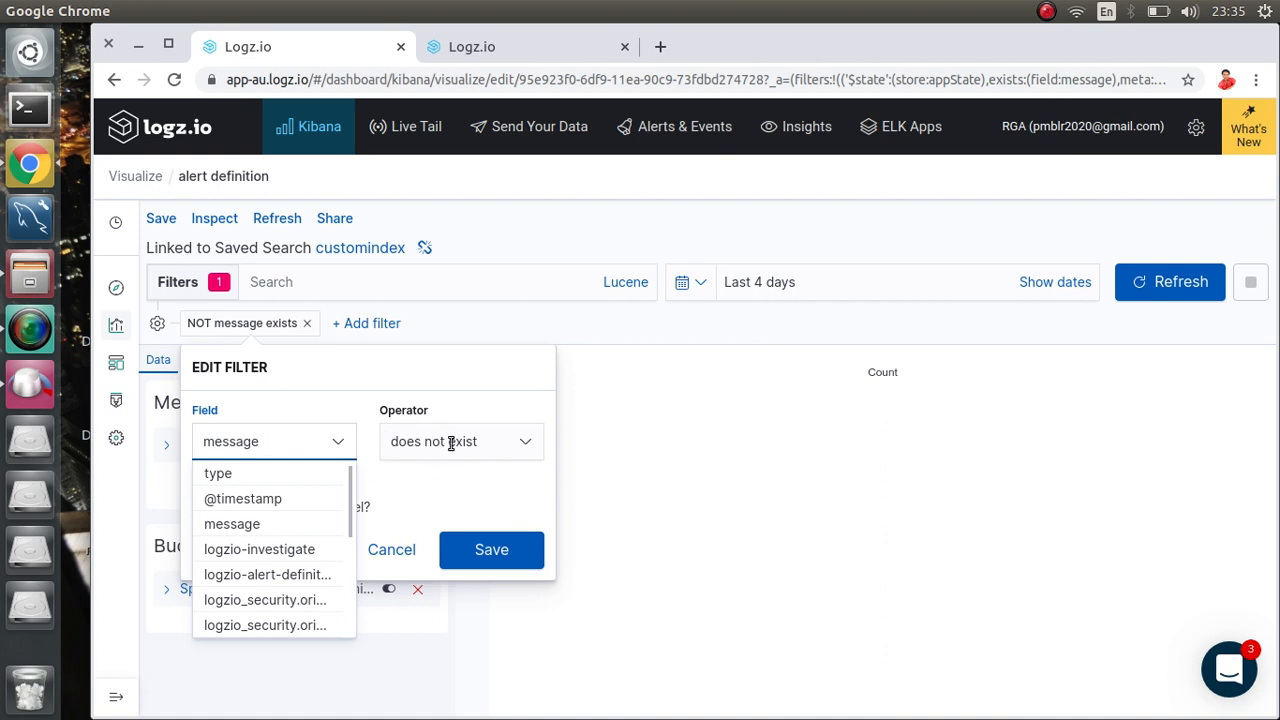
click(333, 416)
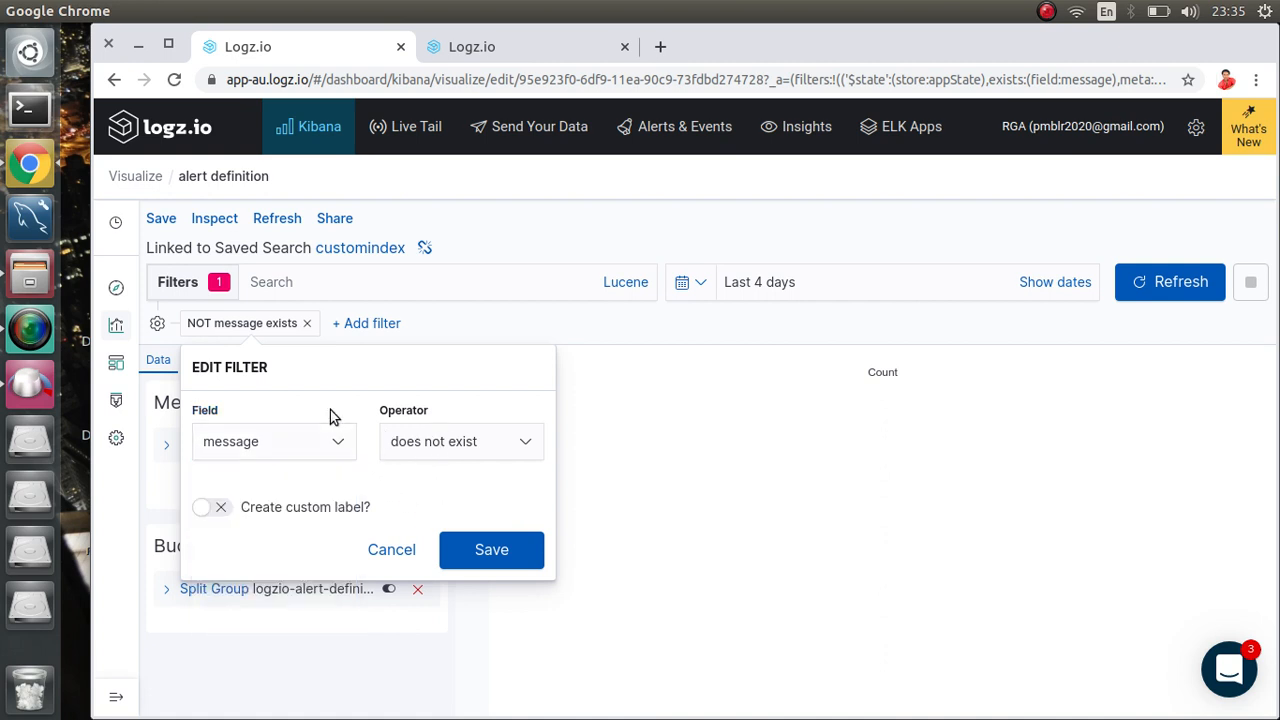
click(387, 551)
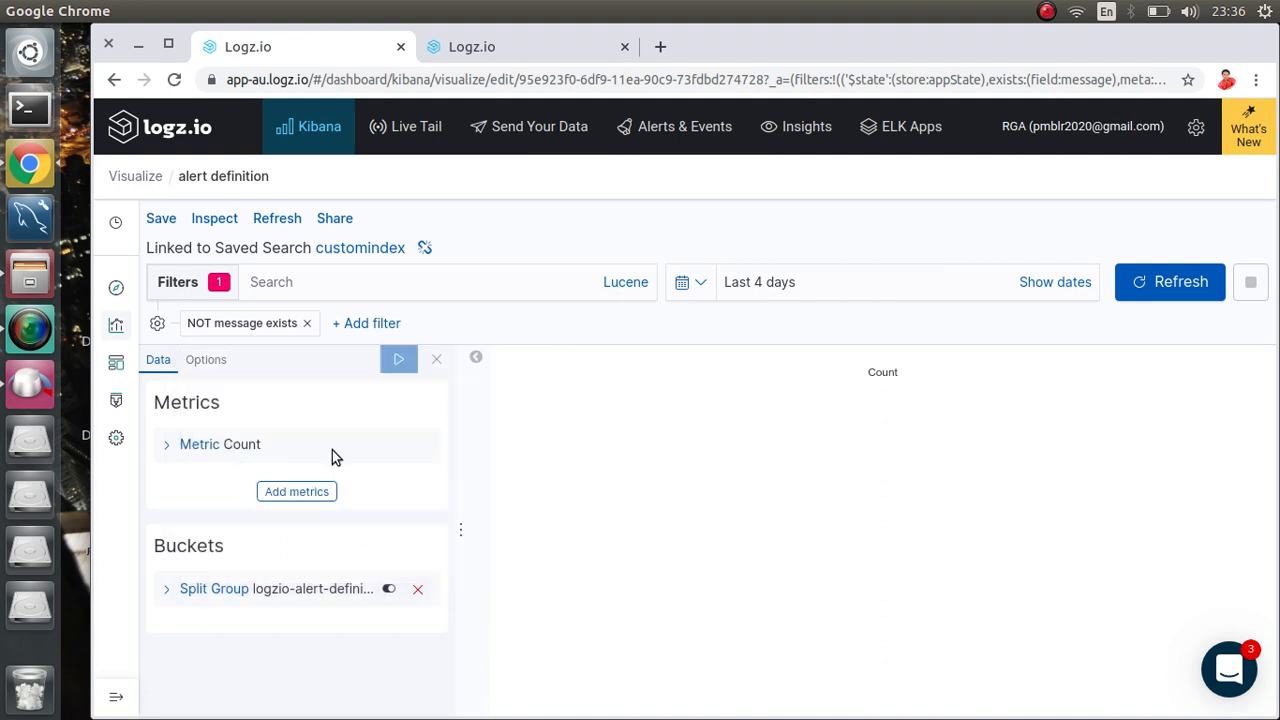
click(309, 325)
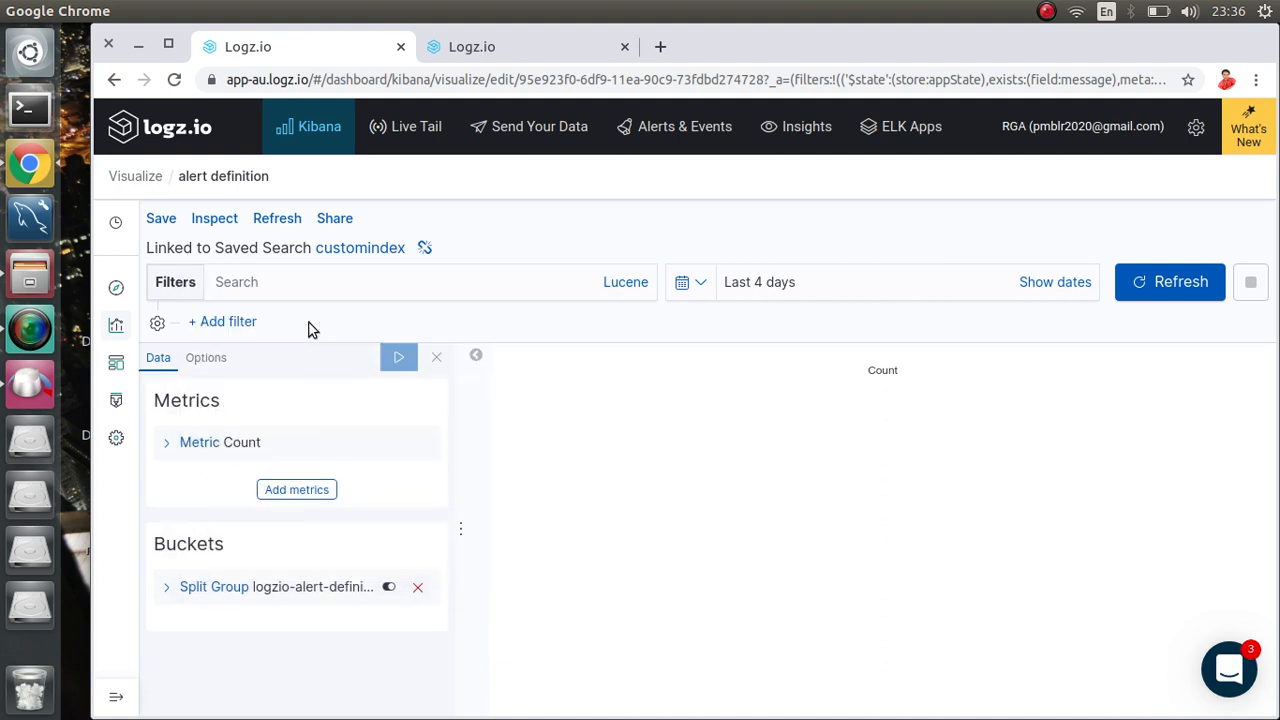
Step: Enter the search query 'logz' and view the Lucene query syntax options
click(277, 281)
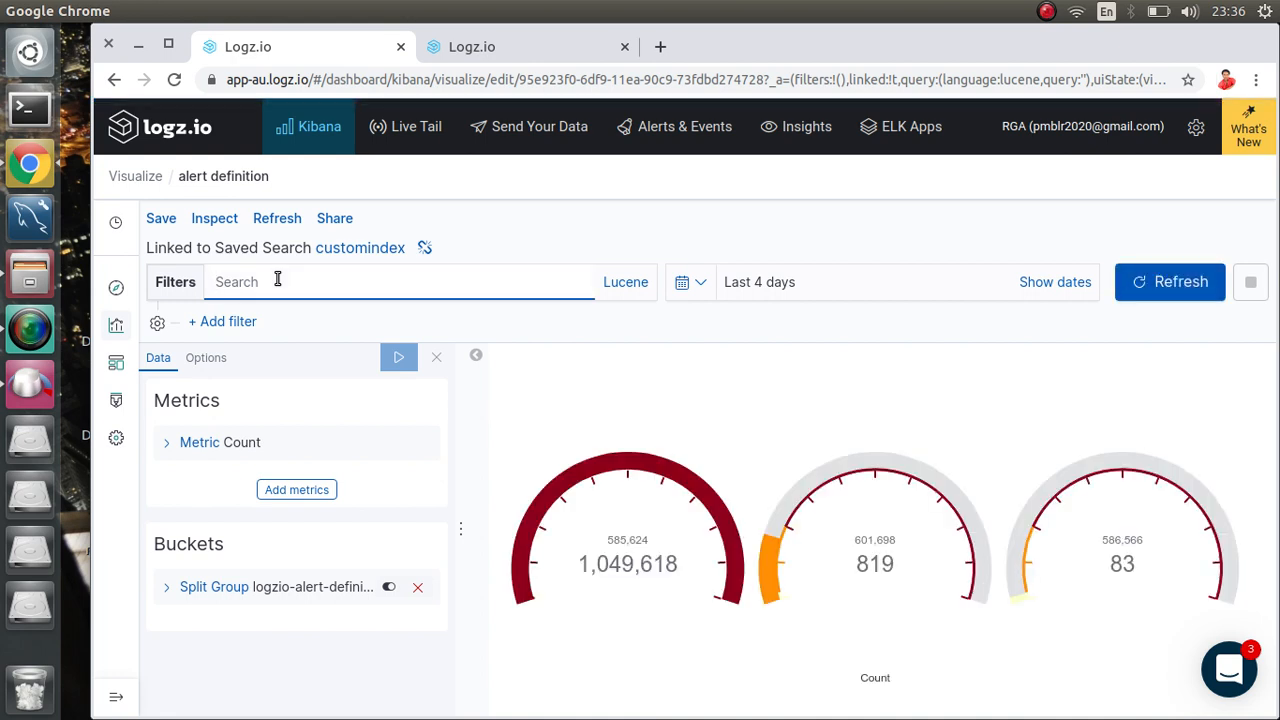
text(log)
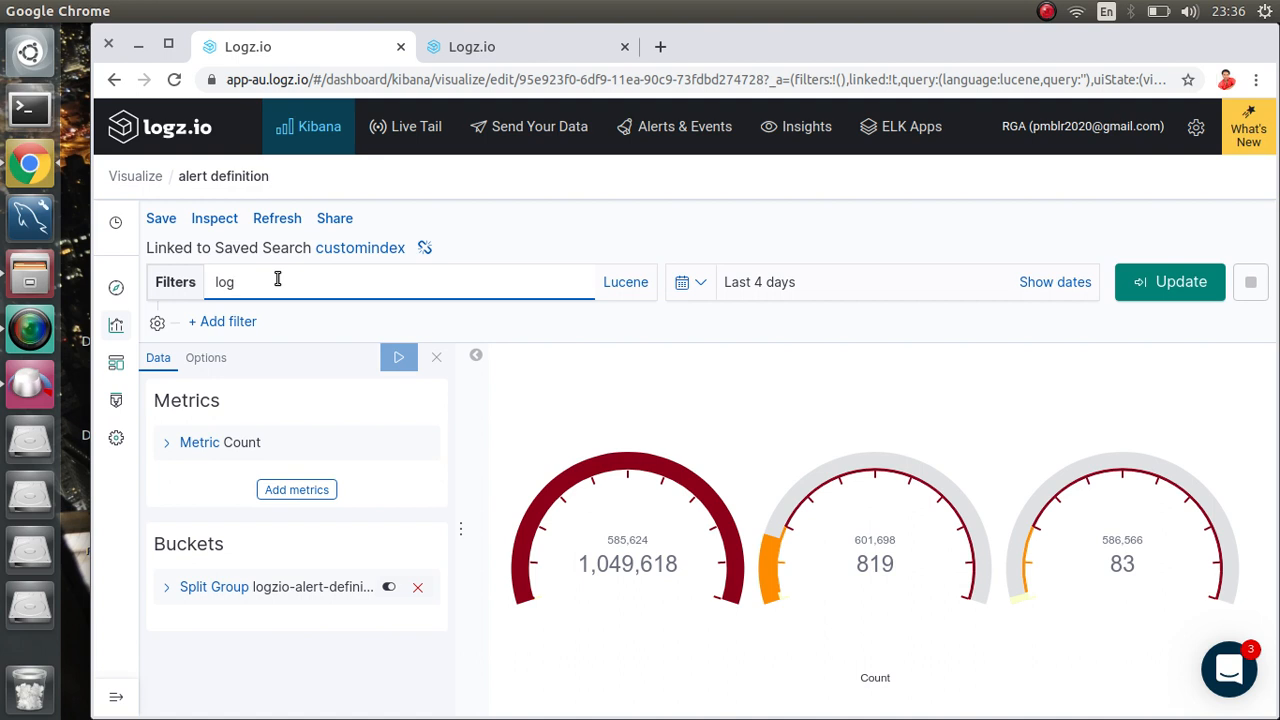
key(BackSpace)
text(gz)
click(632, 288)
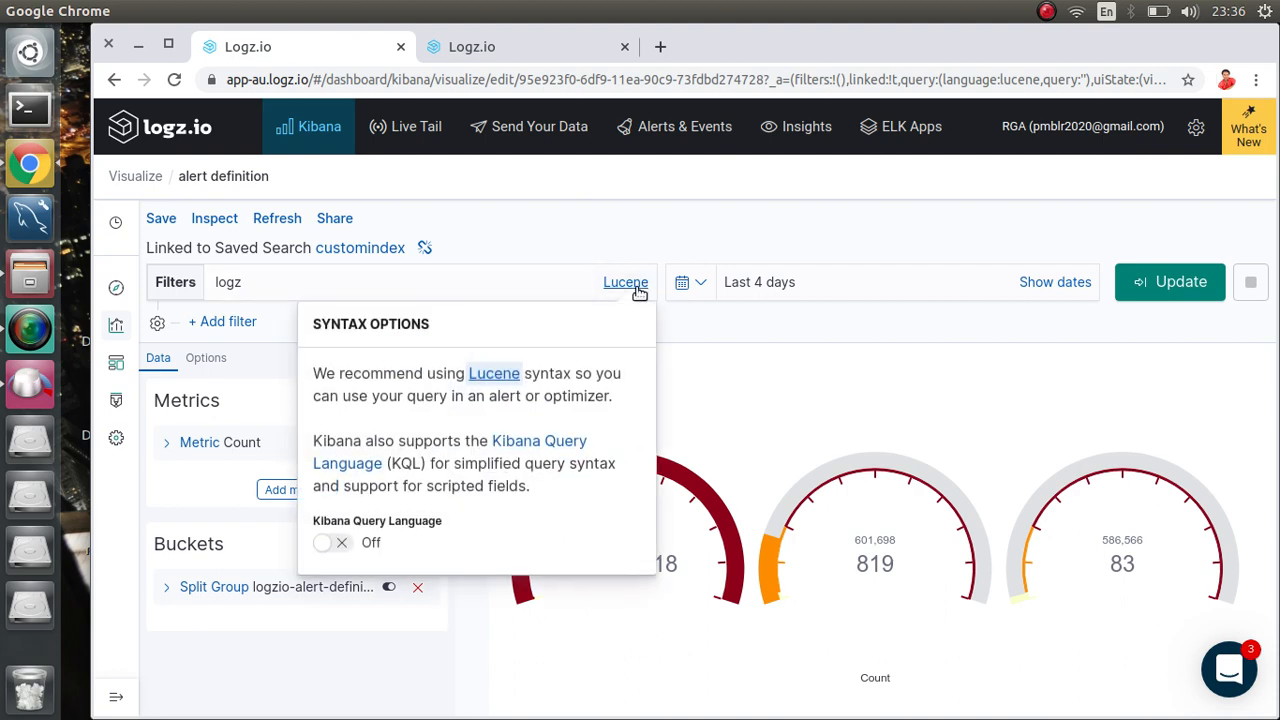
click(528, 247)
Step: Clear the search query and return to the mydashboard dashboard
click(285, 281)
key(BackSpace)
key(BackSpace)
key(BackSpace)
key(BackSpace)
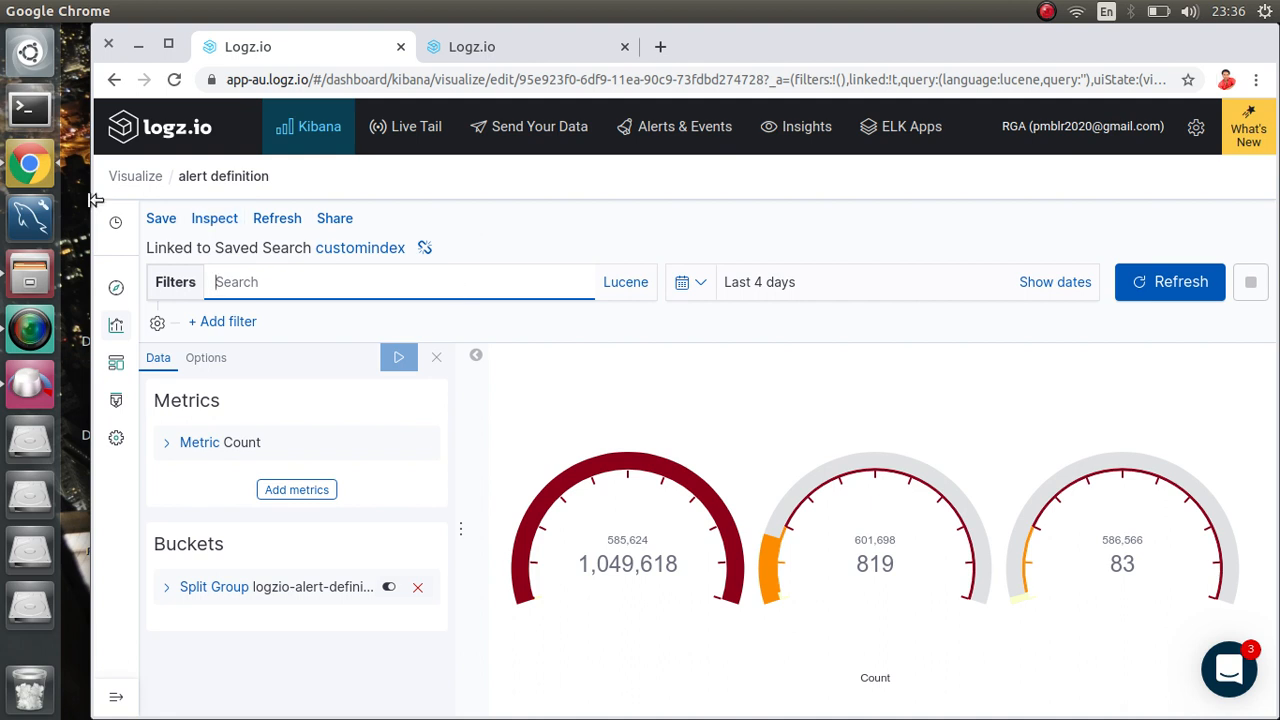
click(116, 366)
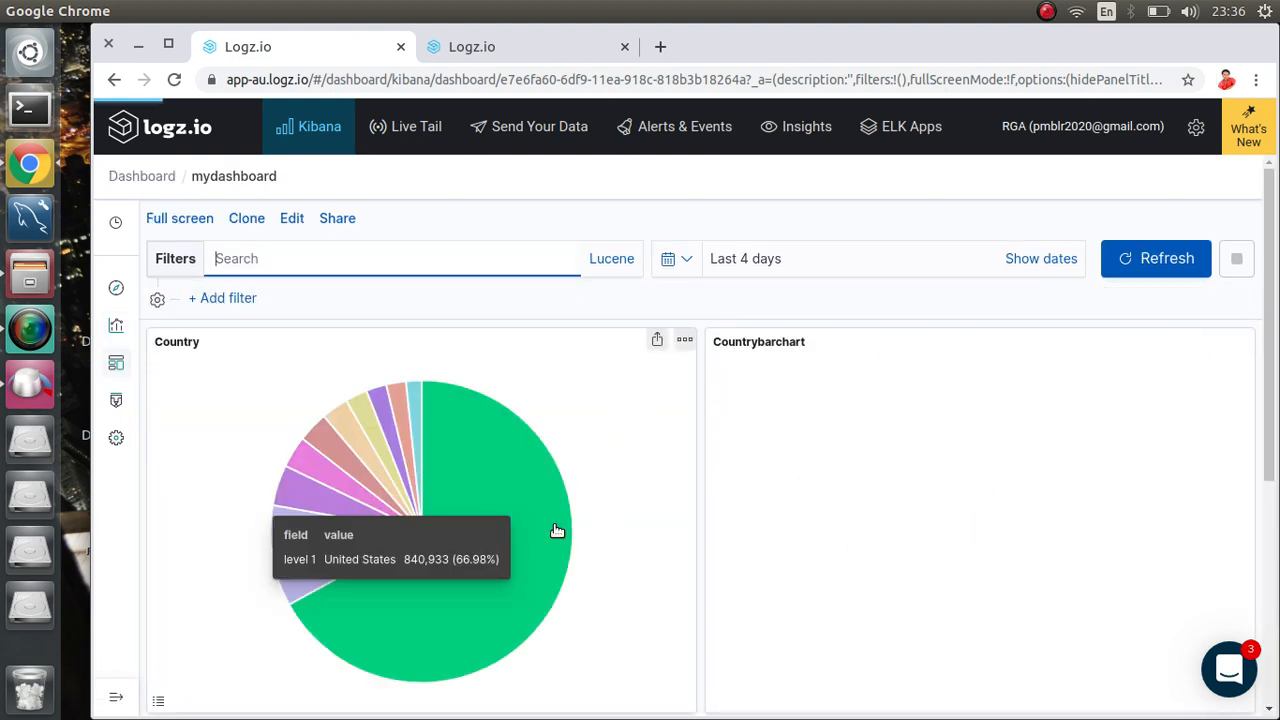
Step: Open Kibana Management's Saved Objects and scroll through the 12 saved objects
click(116, 437)
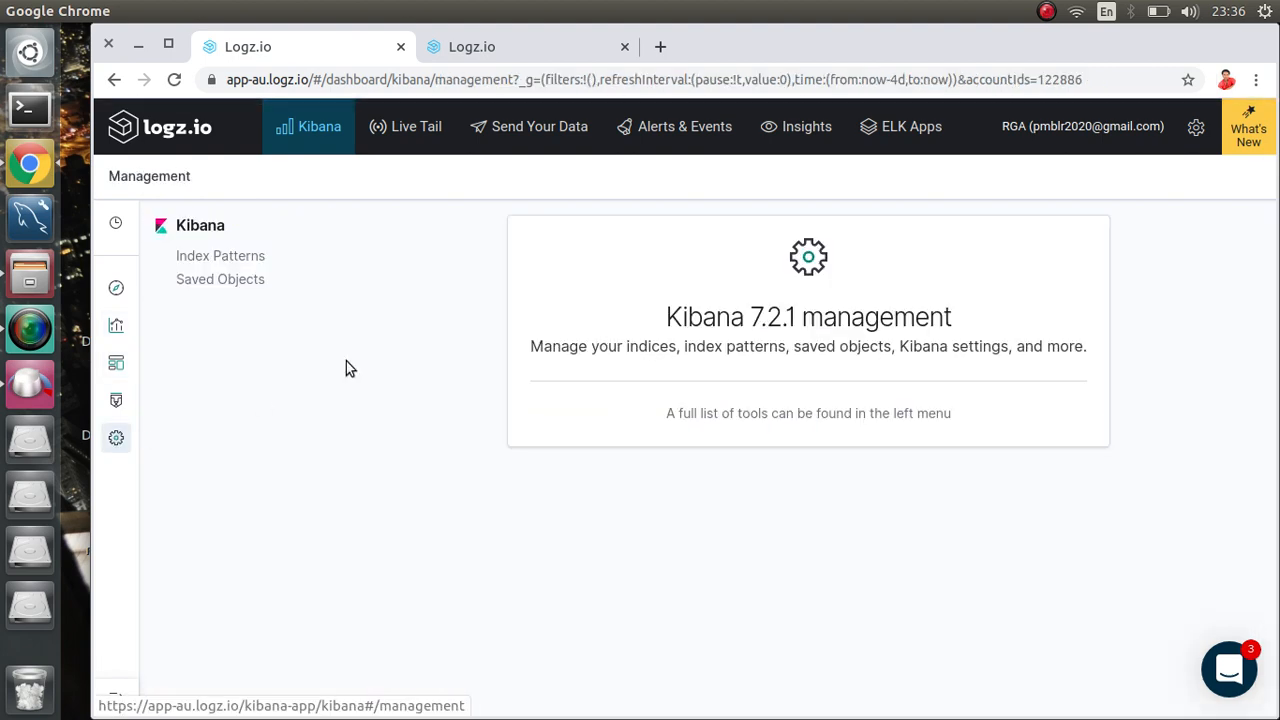
click(206, 280)
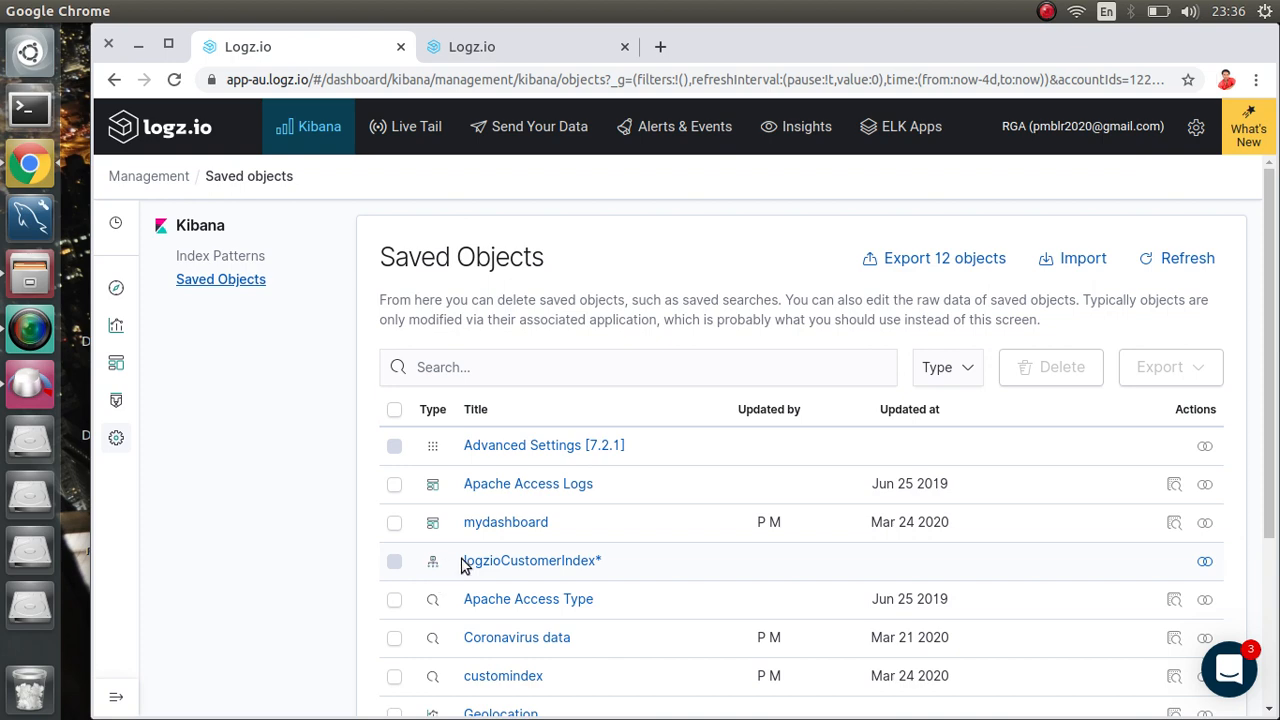
scroll(462, 563, down, 2)
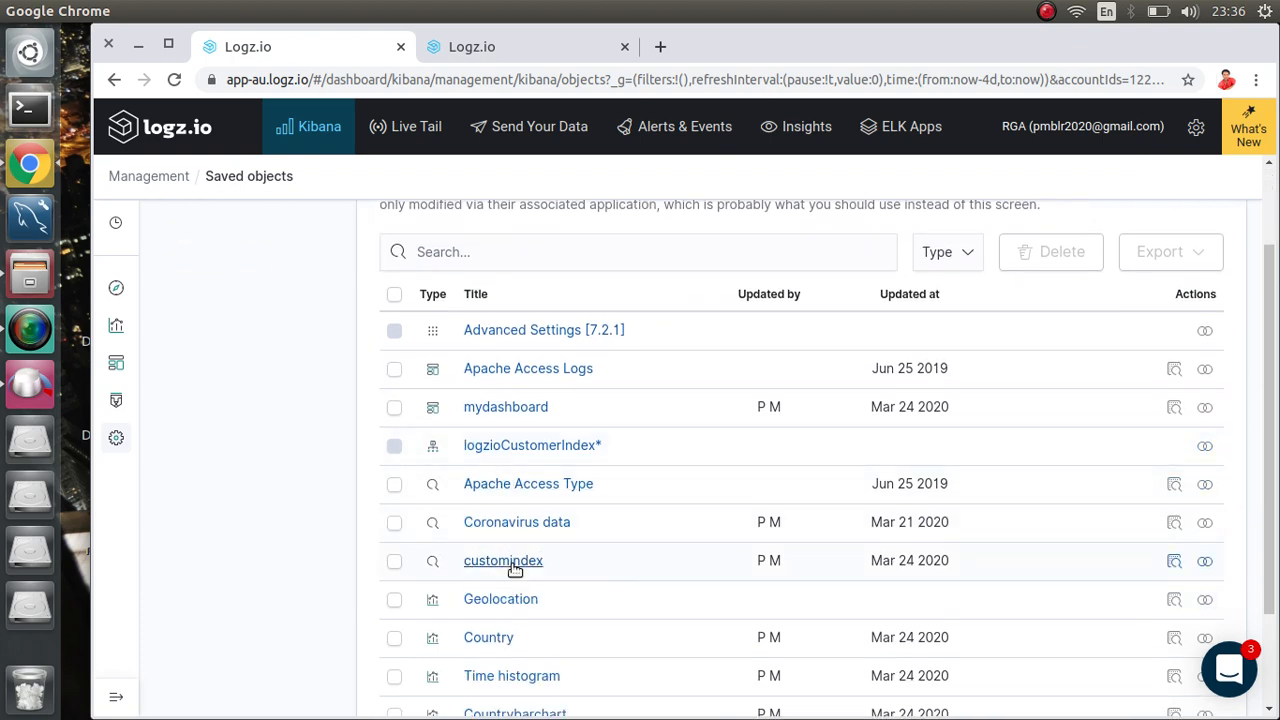
scroll(517, 563, down, 2)
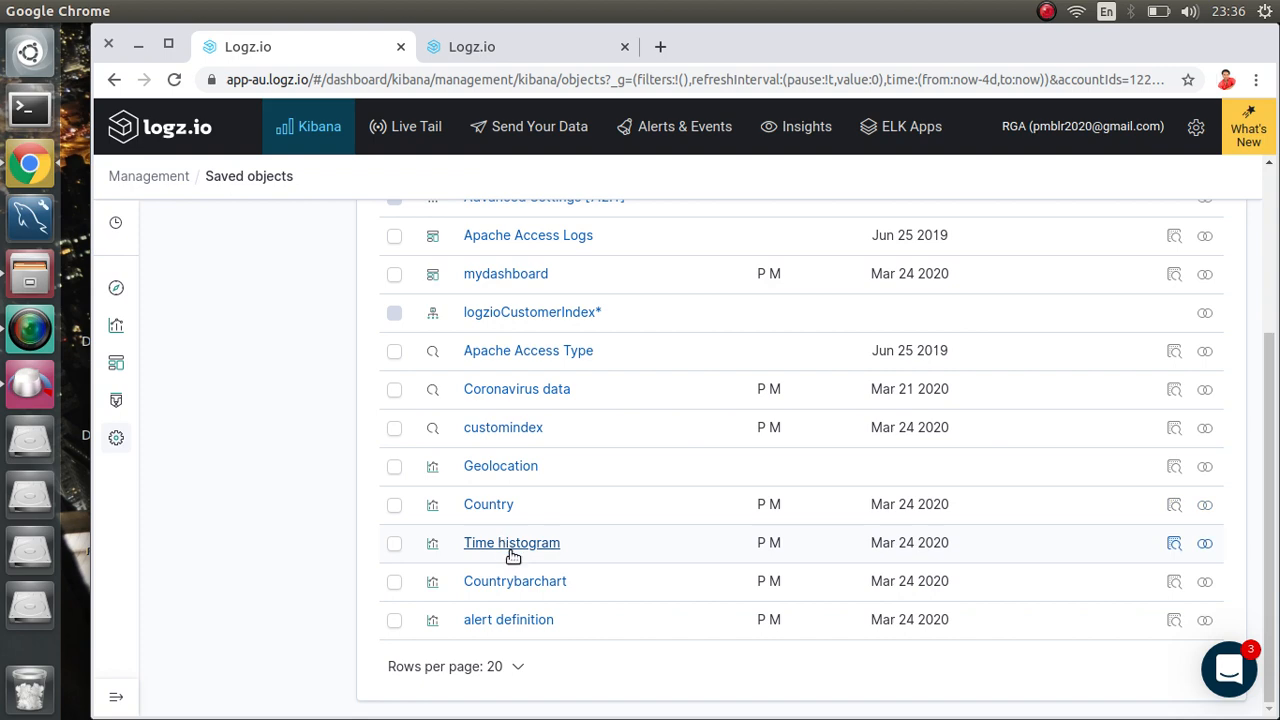
scroll(535, 585, up, 3)
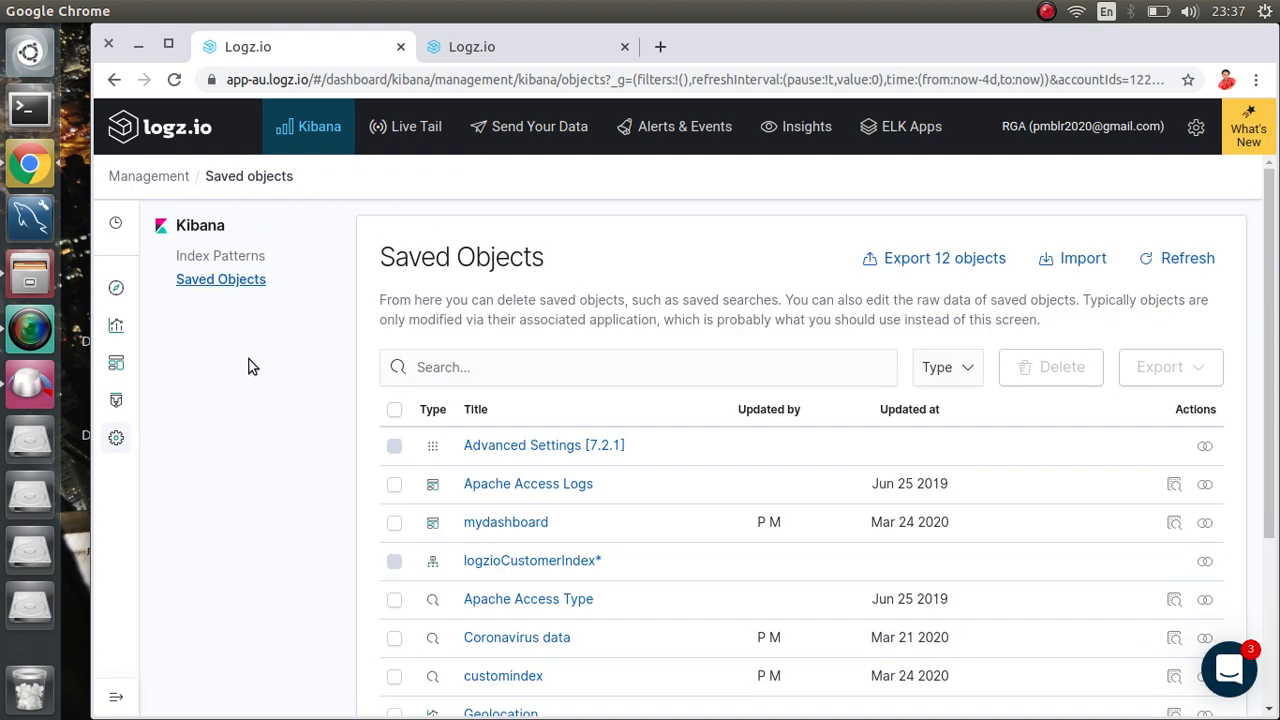
scroll(820, 517, down, 1)
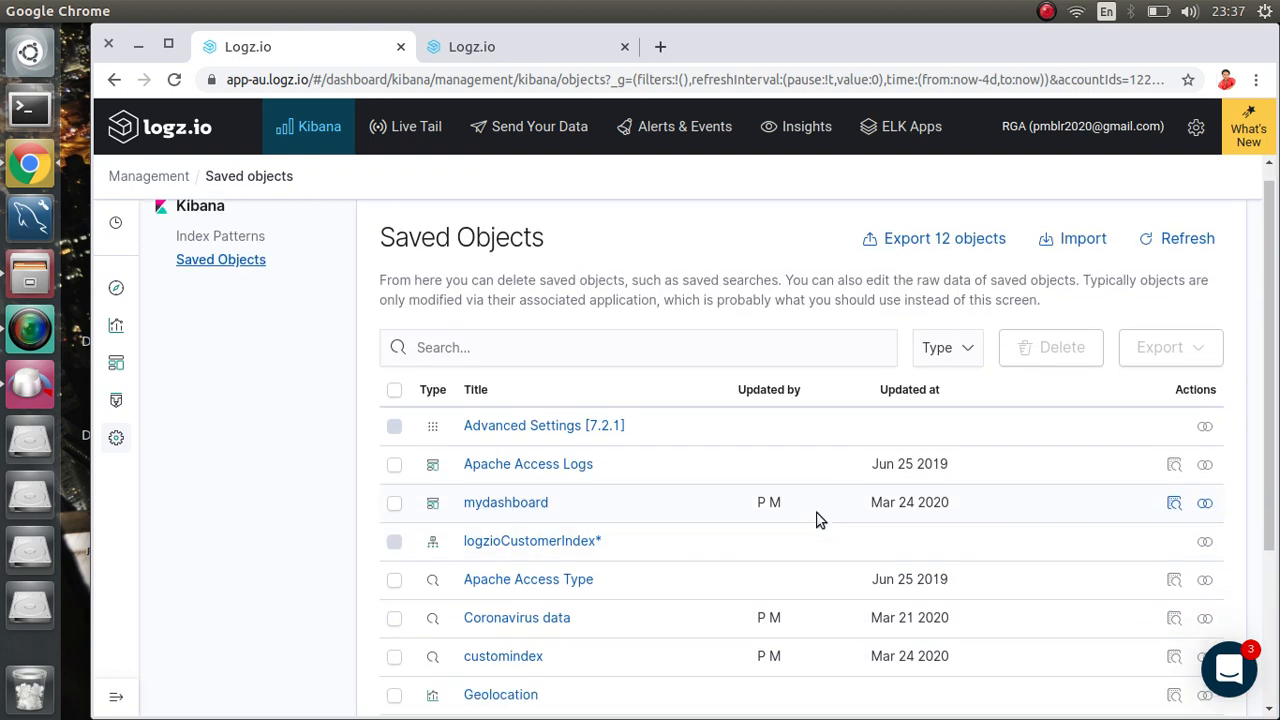
Step: View the mydashboard saved object's settings, then reopen the mydashboard dashboard
click(477, 448)
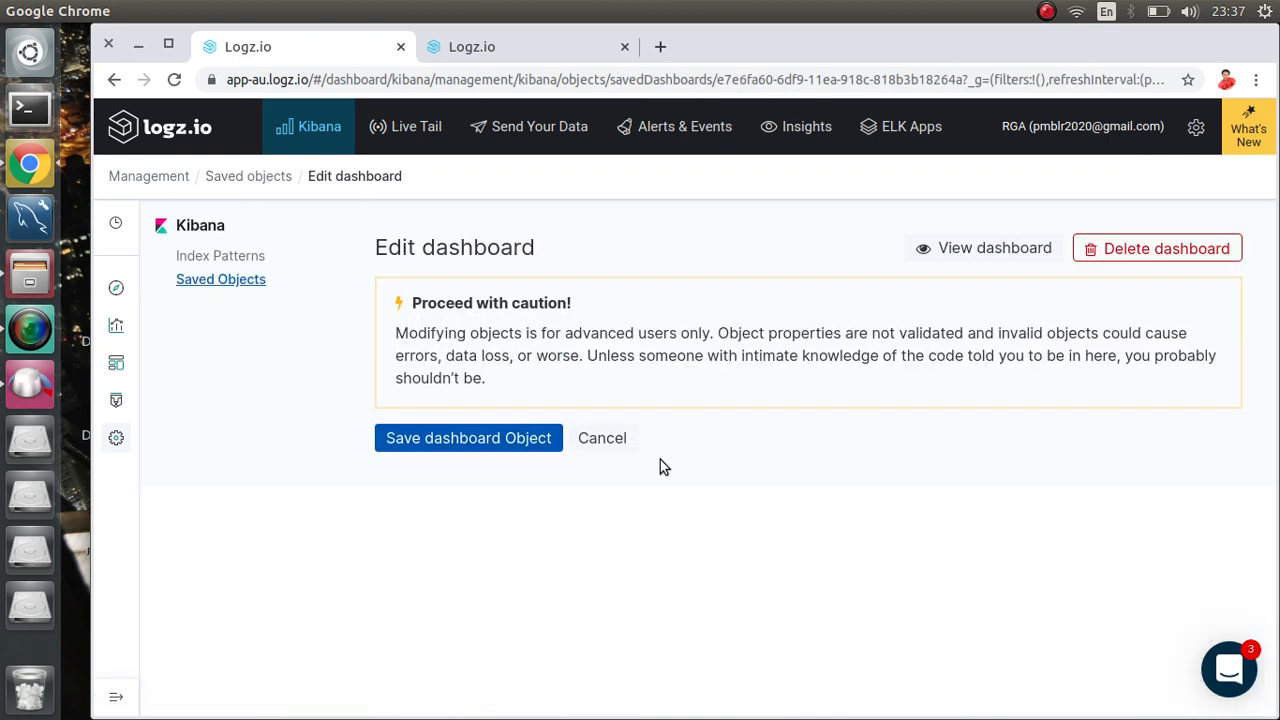
click(117, 364)
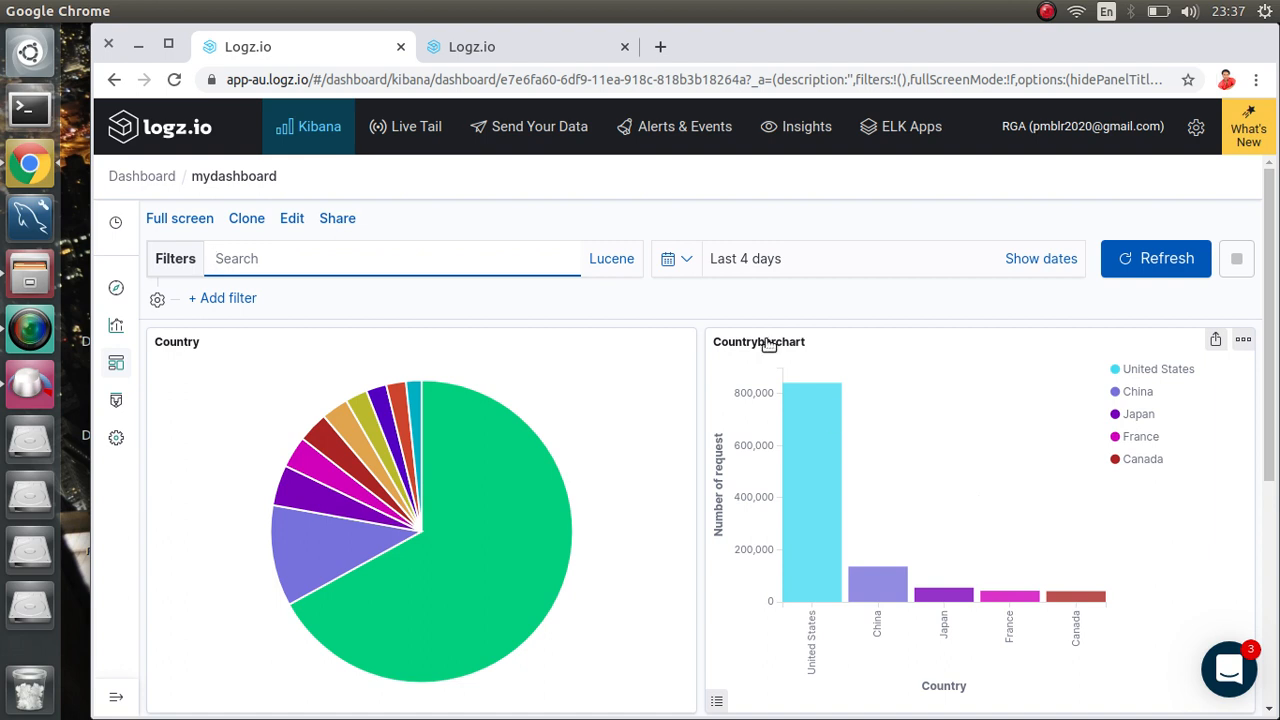
Step: Copy the mydashboard dashboard's Snapshot permalink from the Share menu
click(331, 217)
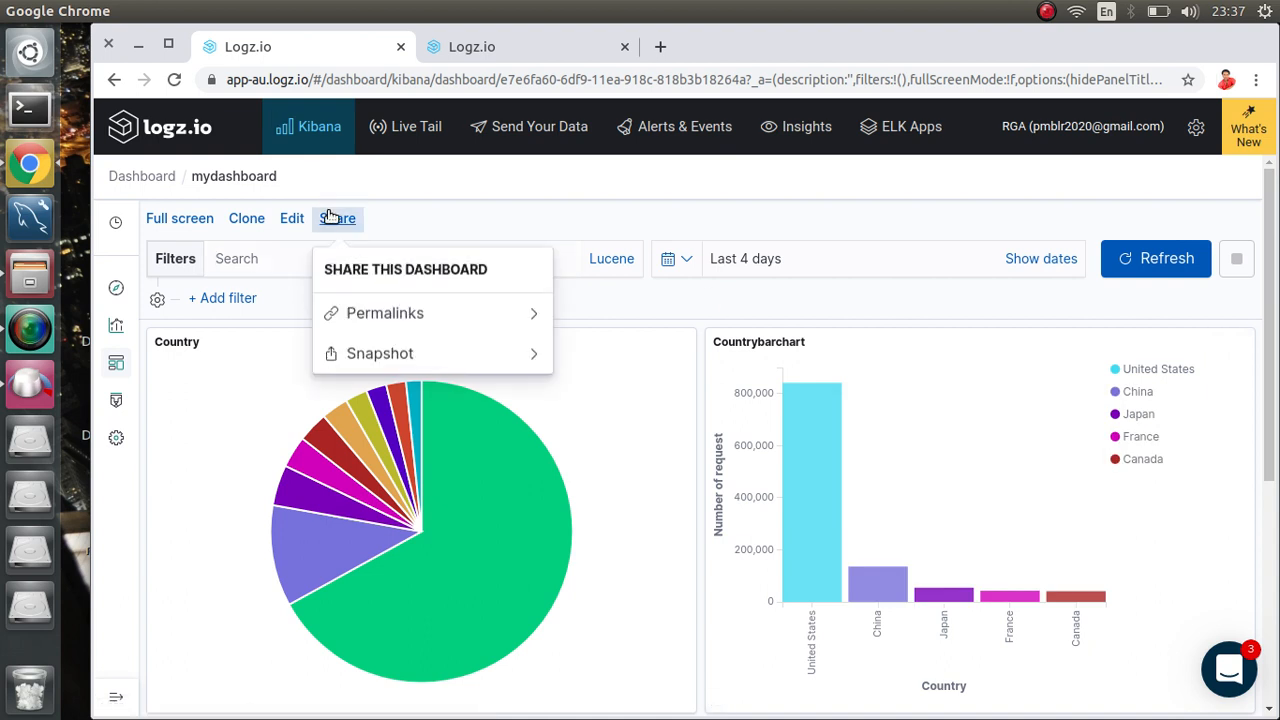
click(385, 307)
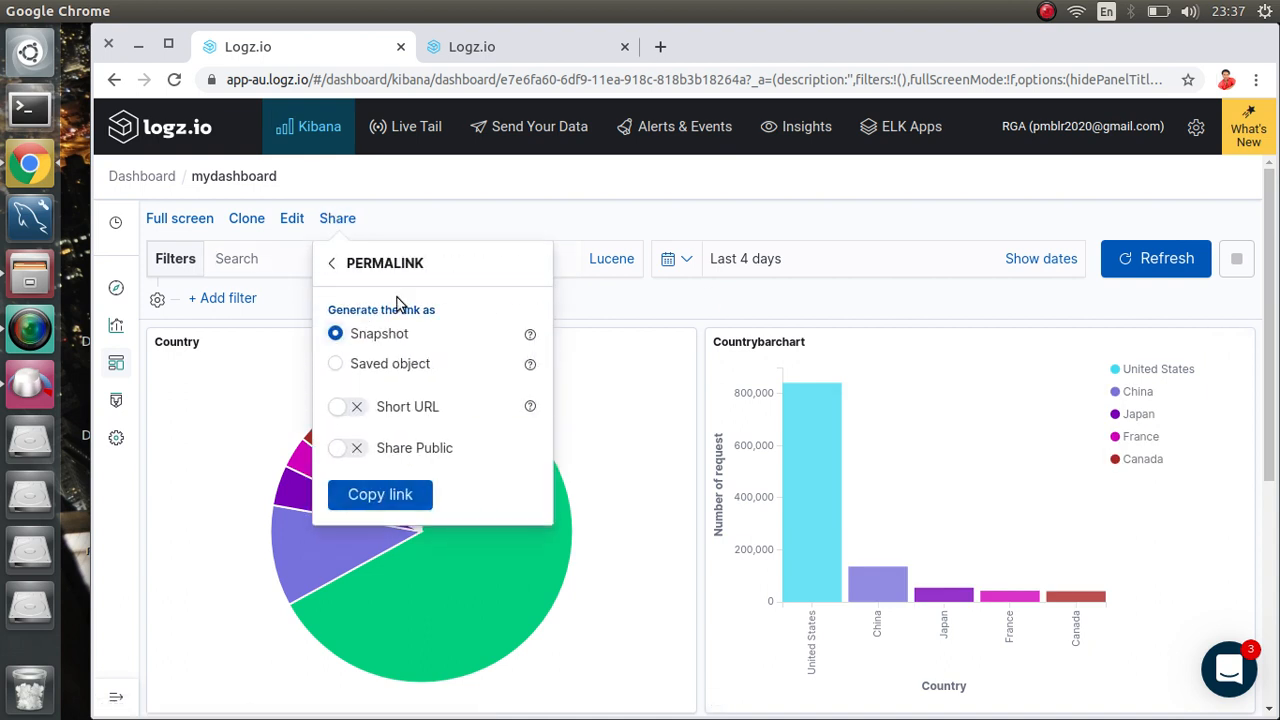
click(385, 494)
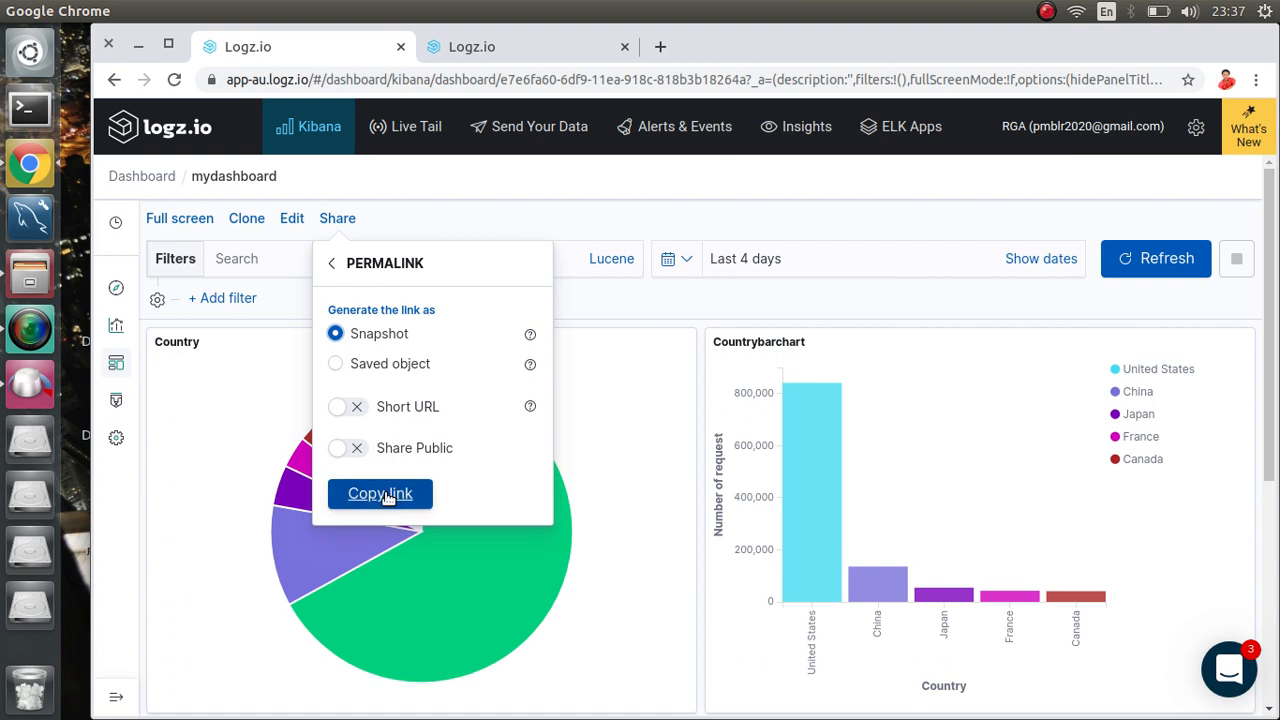
click(718, 216)
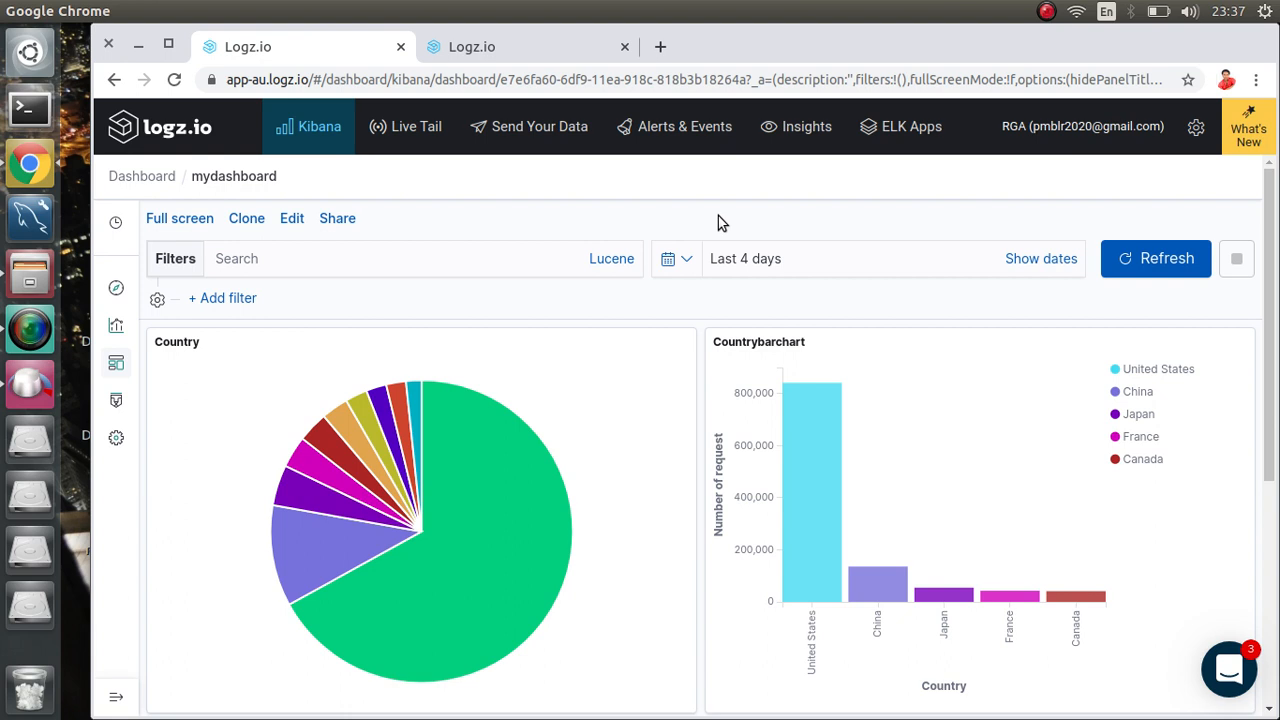
mouse_move(654, 123)
Step: Open the copied dashboard link in an incognito window and sign in with the saved login
key(ctrl+shift+n)
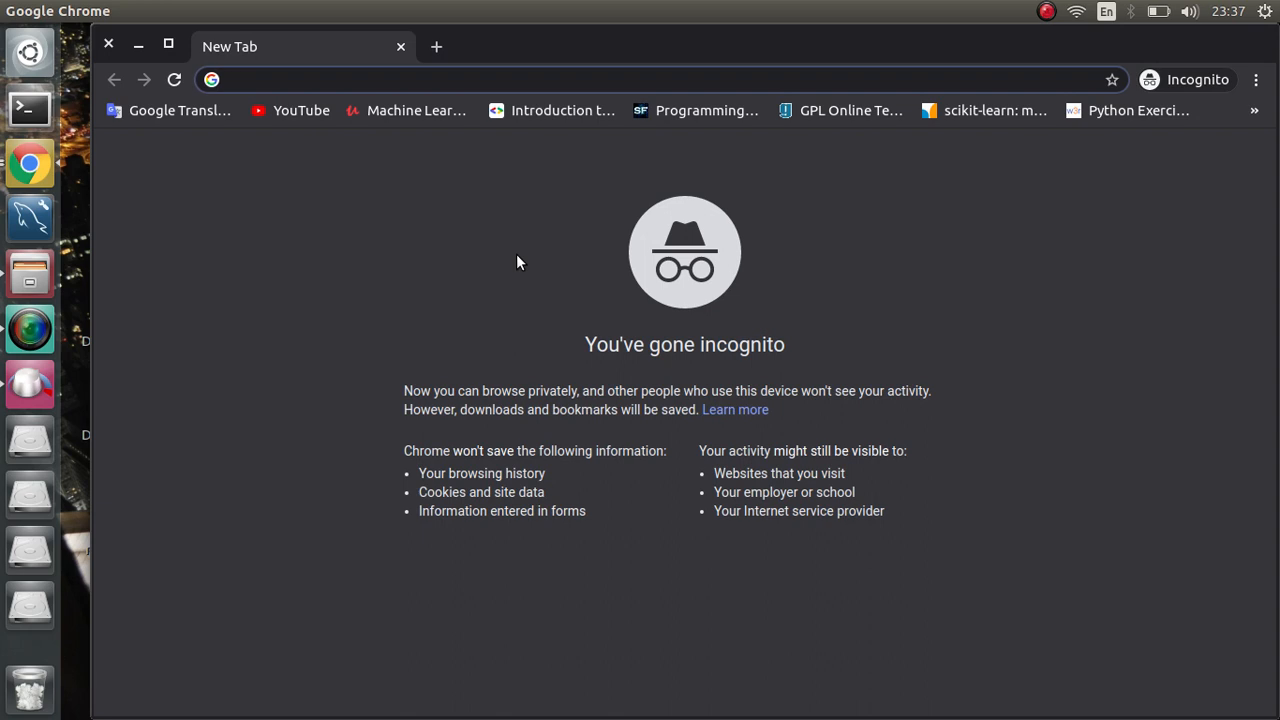
key(ctrl+v)
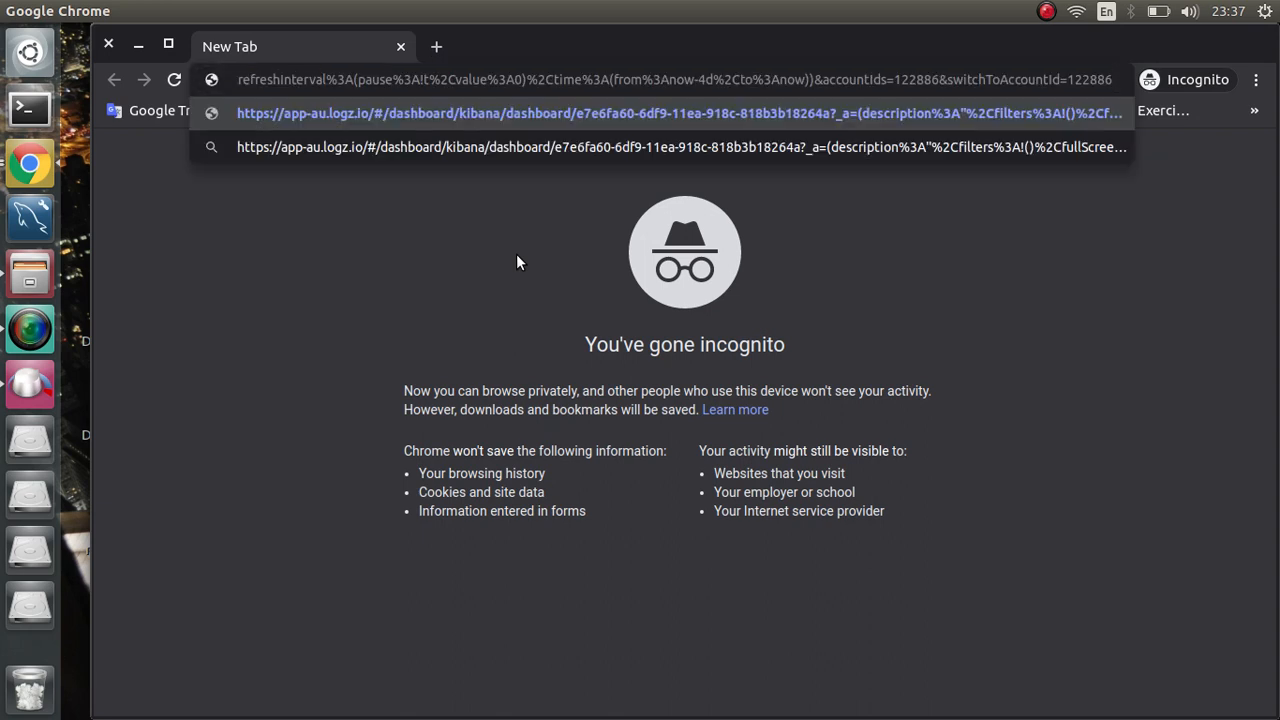
key(Return)
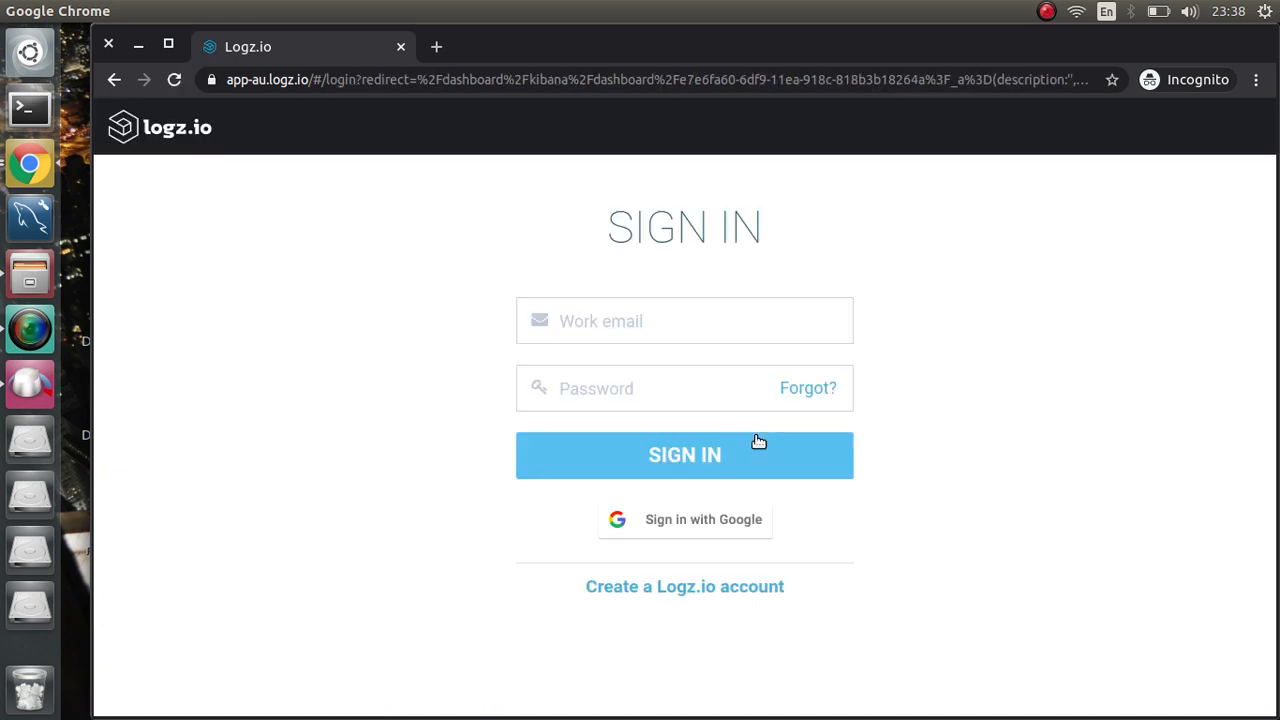
click(711, 322)
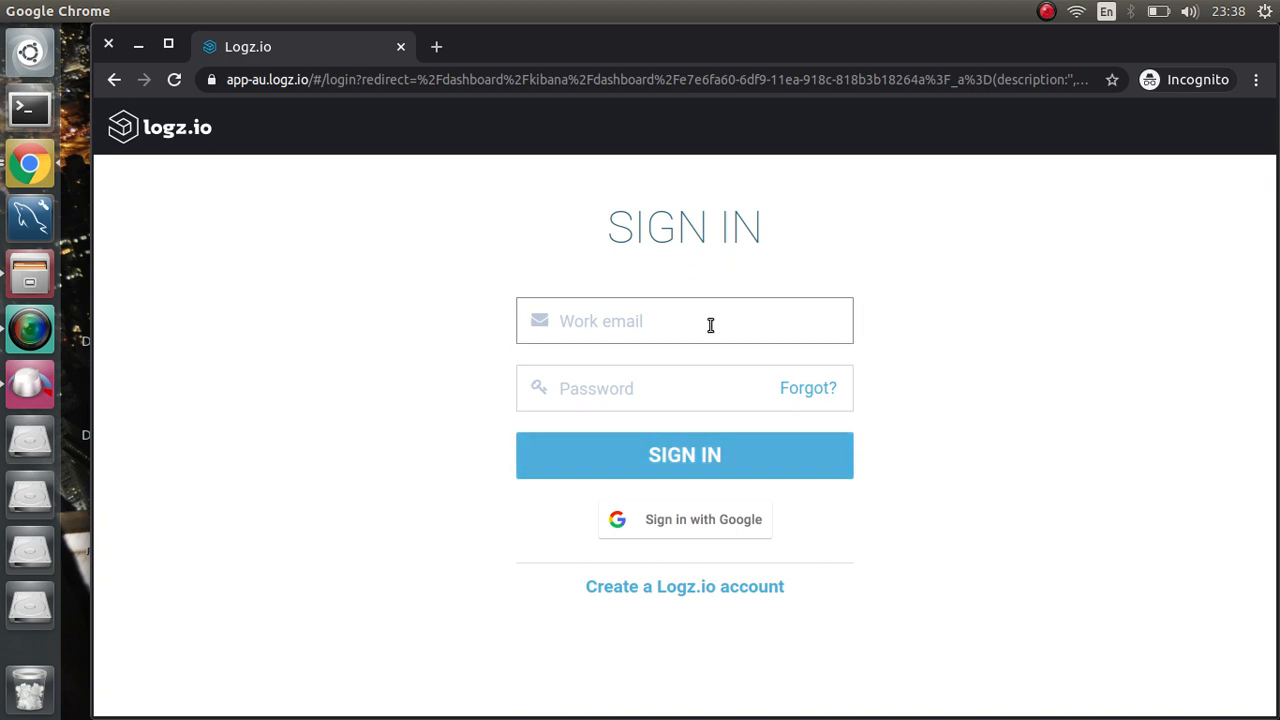
click(620, 405)
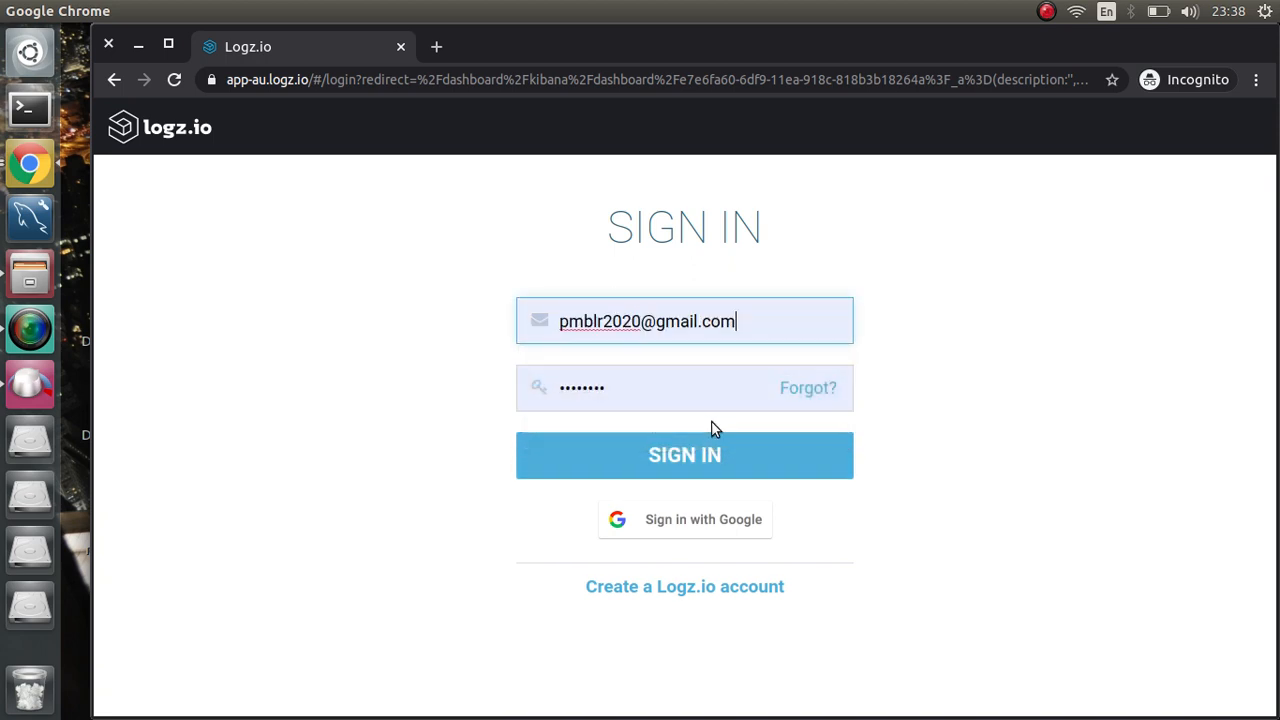
click(705, 462)
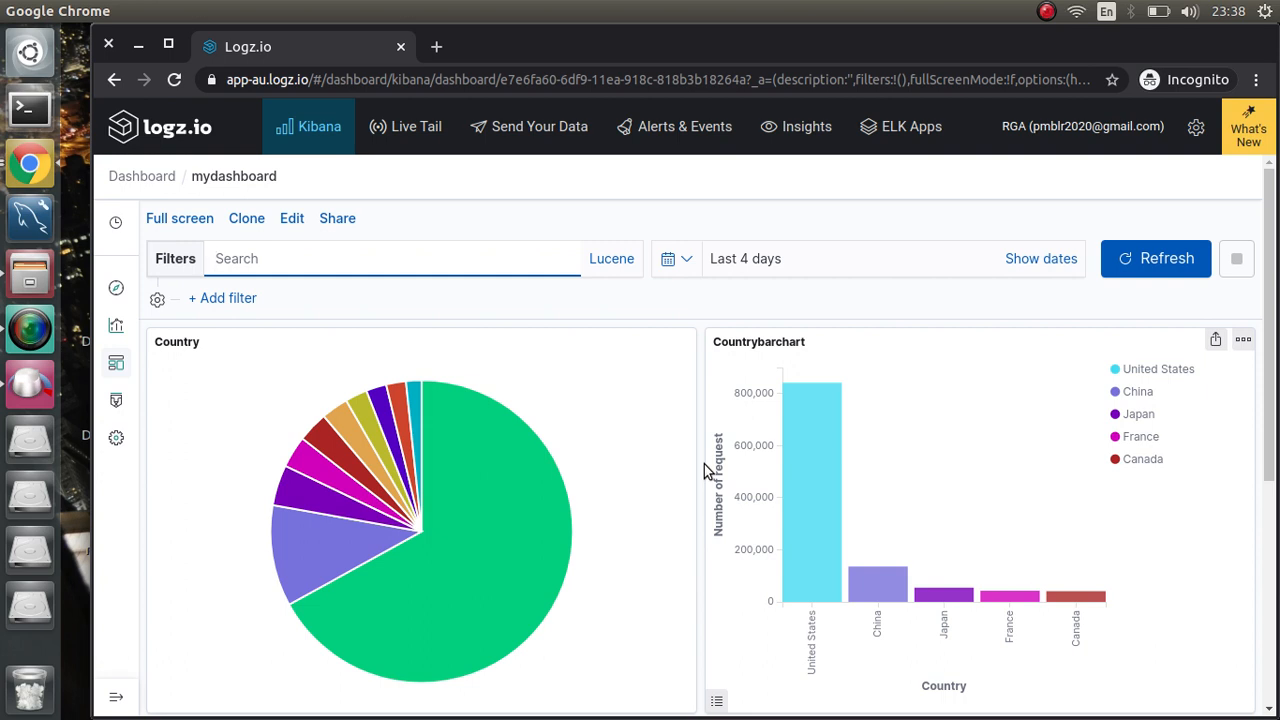
Step: Close the incognito window and start a new alert from Alert definitions
click(401, 47)
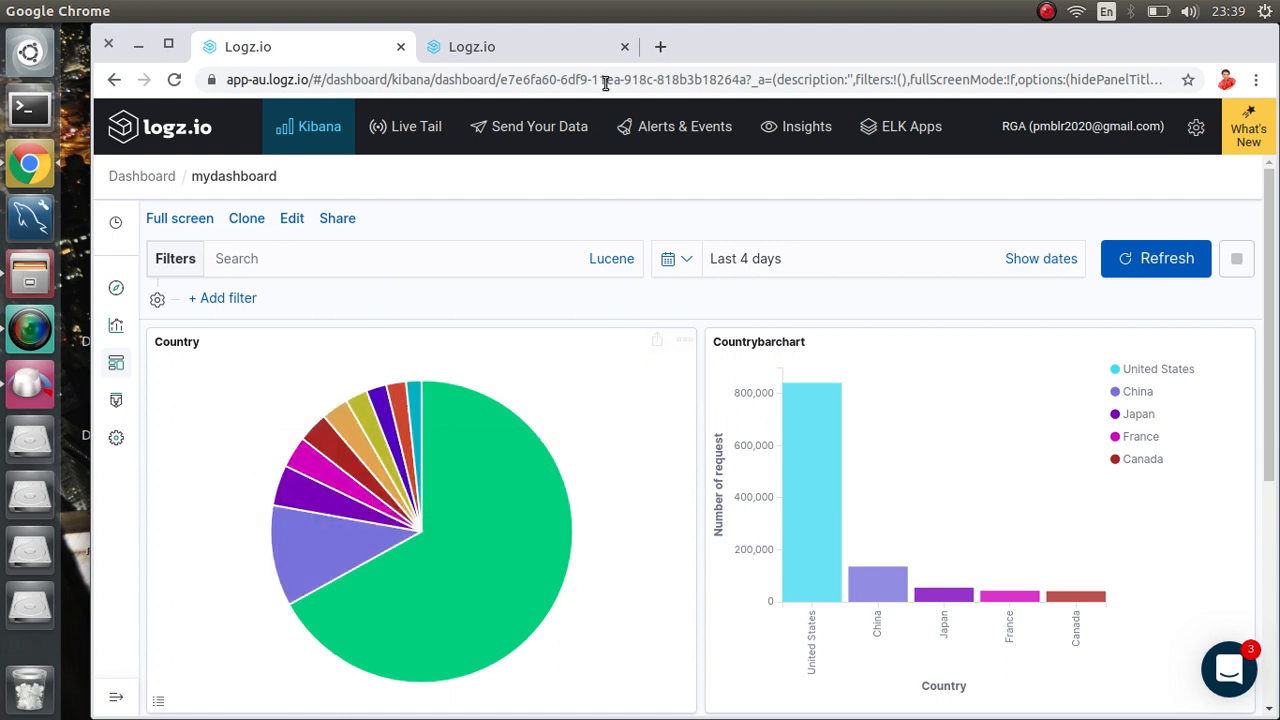
click(660, 133)
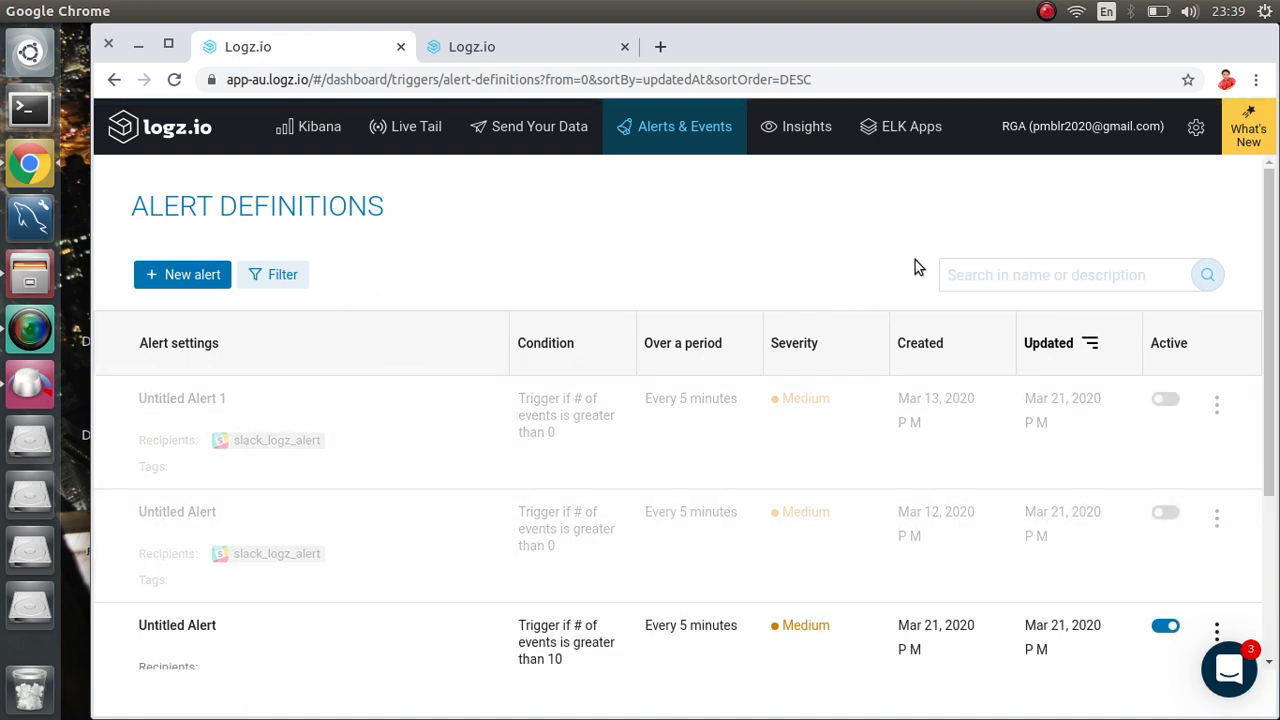
click(176, 280)
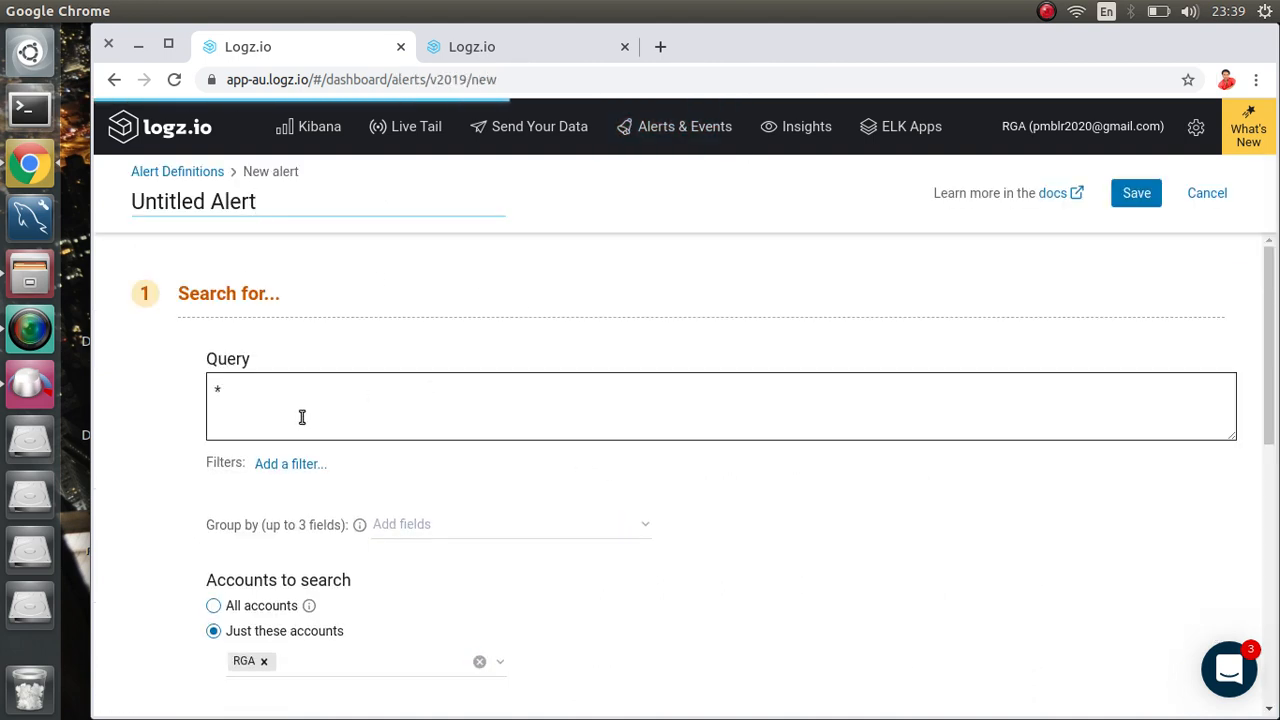
scroll(518, 404, down, 3)
scroll(518, 404, down, 3)
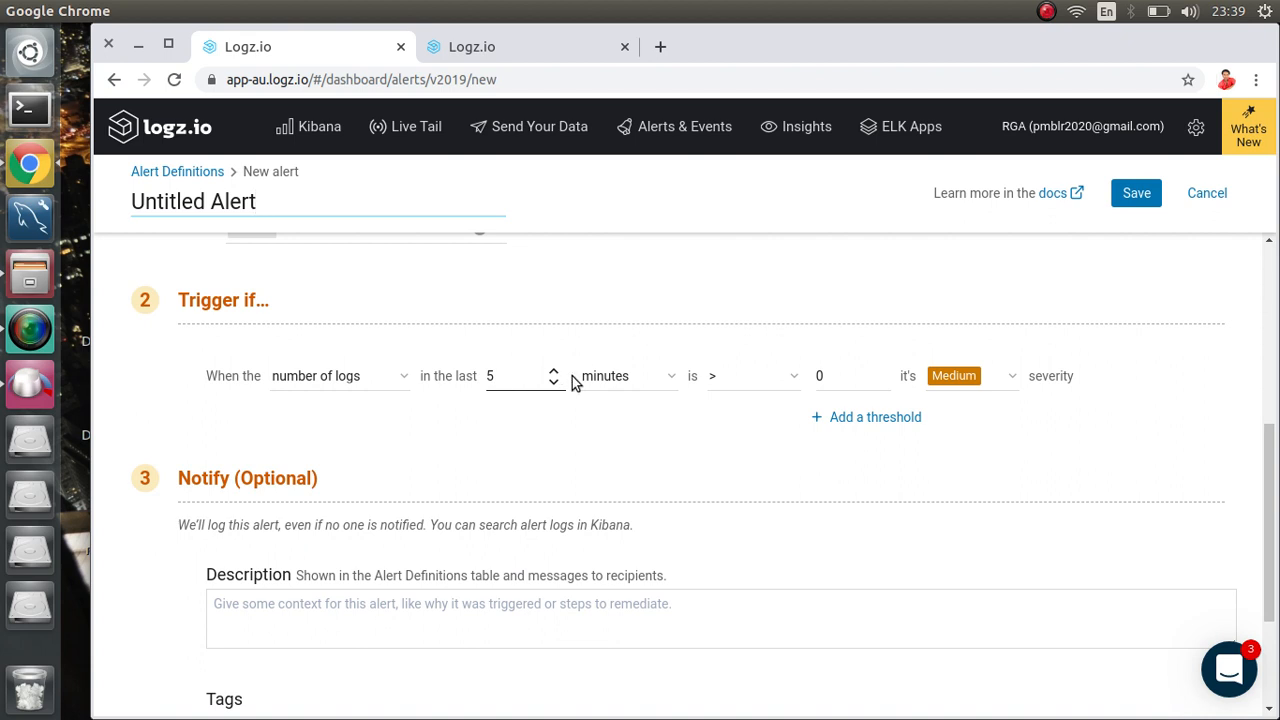
Step: Set the alert threshold to more than 10 logs in 5 minutes, keeping Medium severity
click(859, 379)
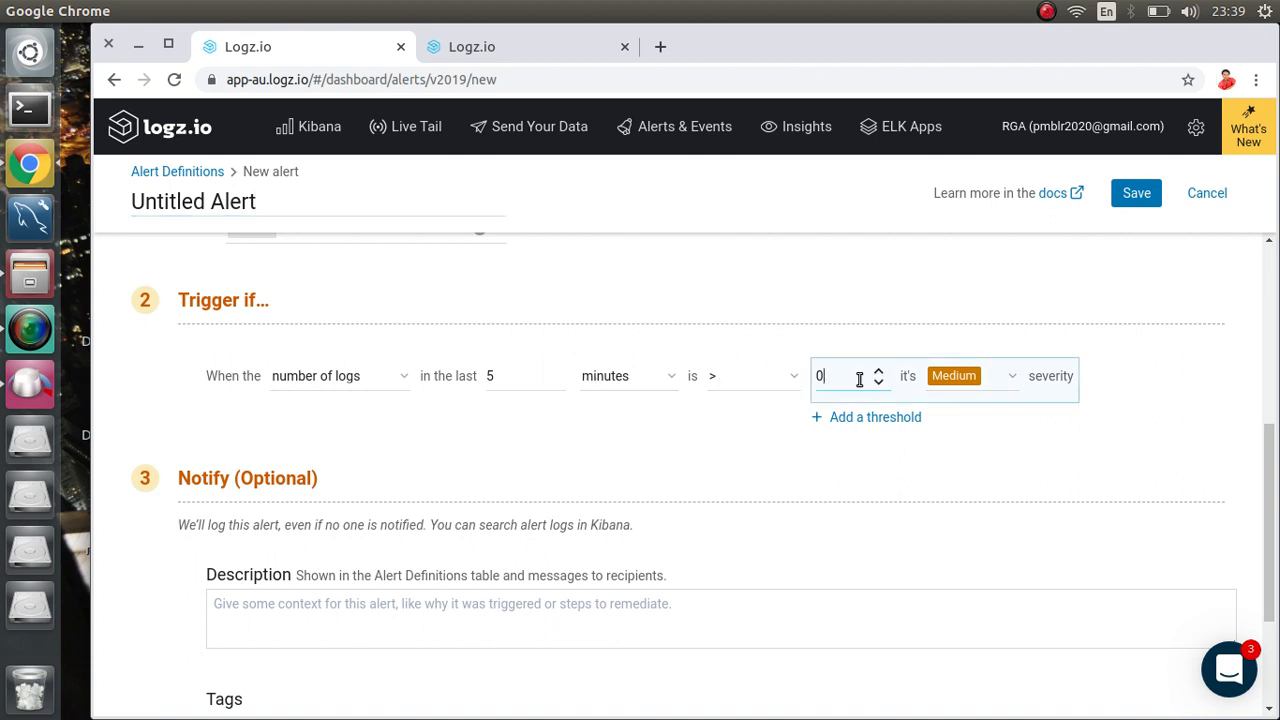
key(BackSpace)
text(10)
click(1012, 378)
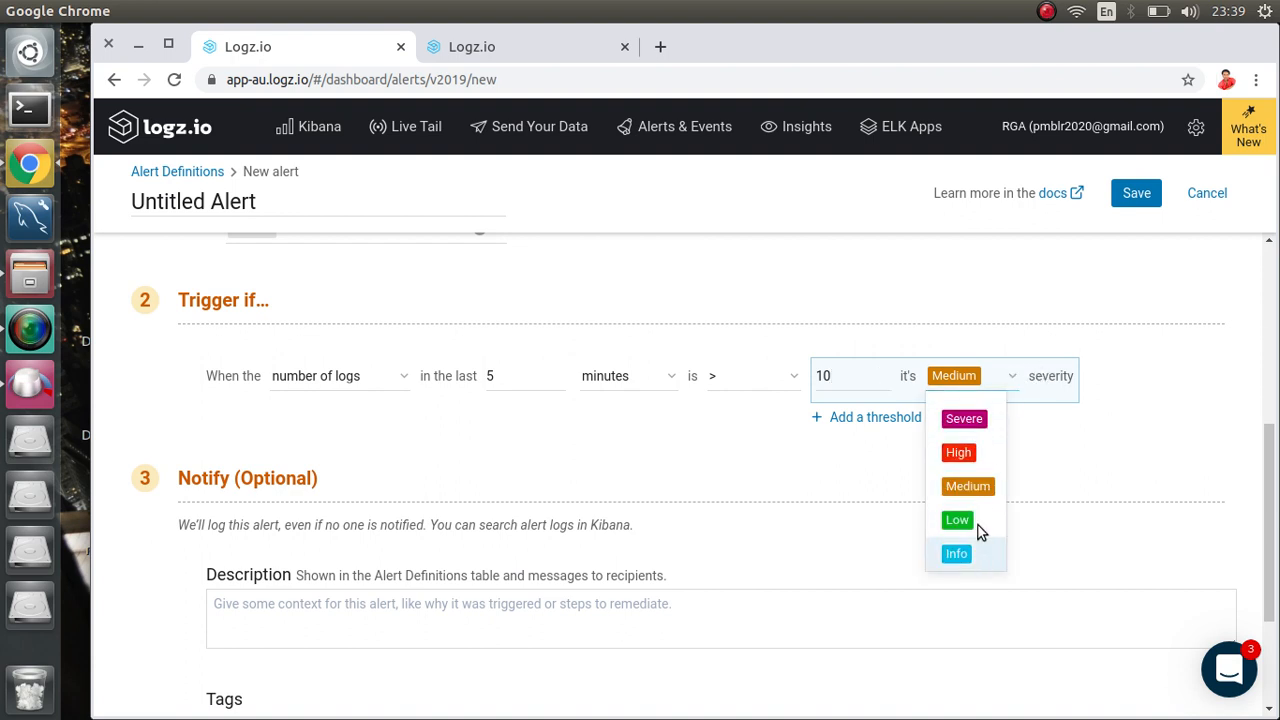
click(1015, 337)
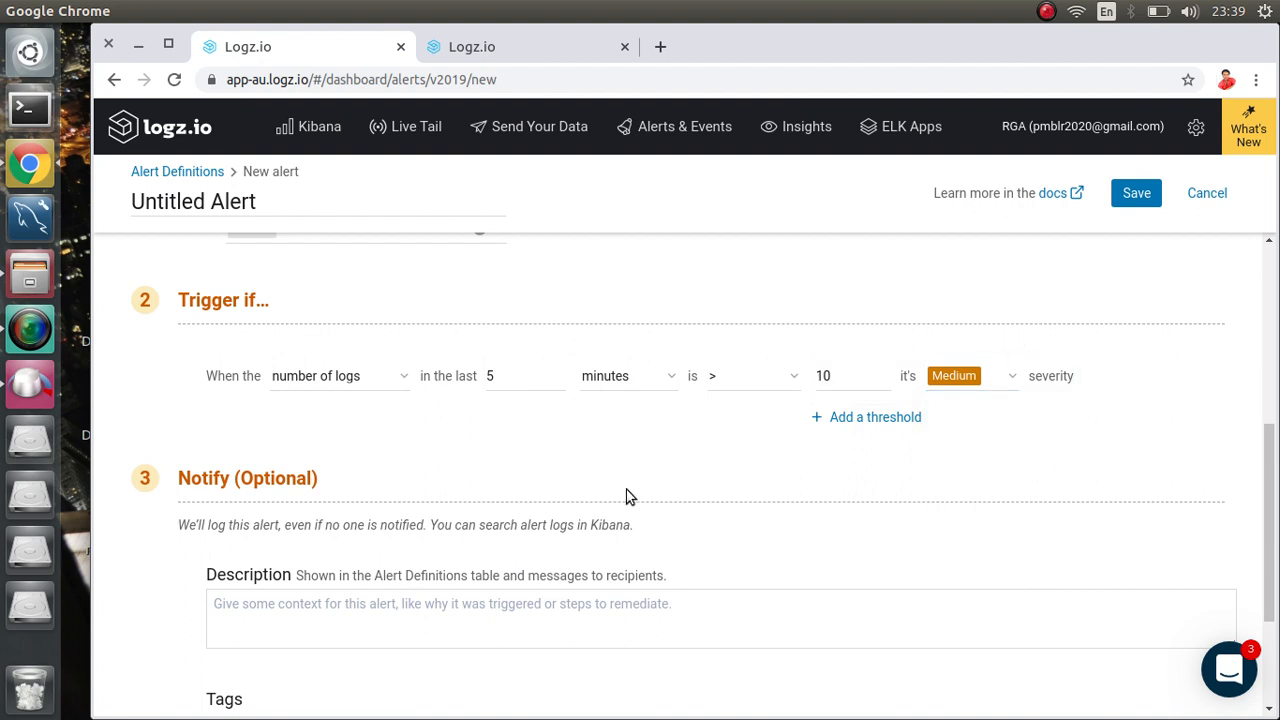
scroll(627, 497, up, 3)
scroll(628, 494, down, 5)
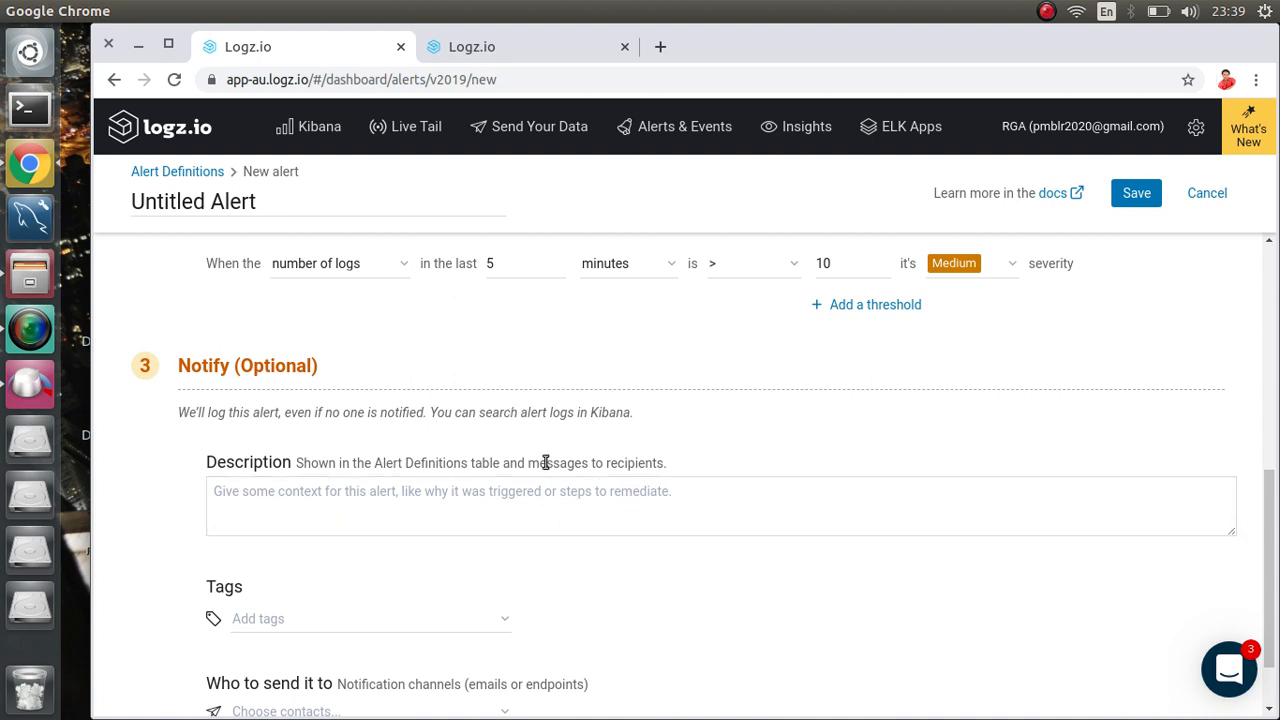
Step: Give the alert the description 'Log hit more than 10'
scroll(546, 462, down, 1)
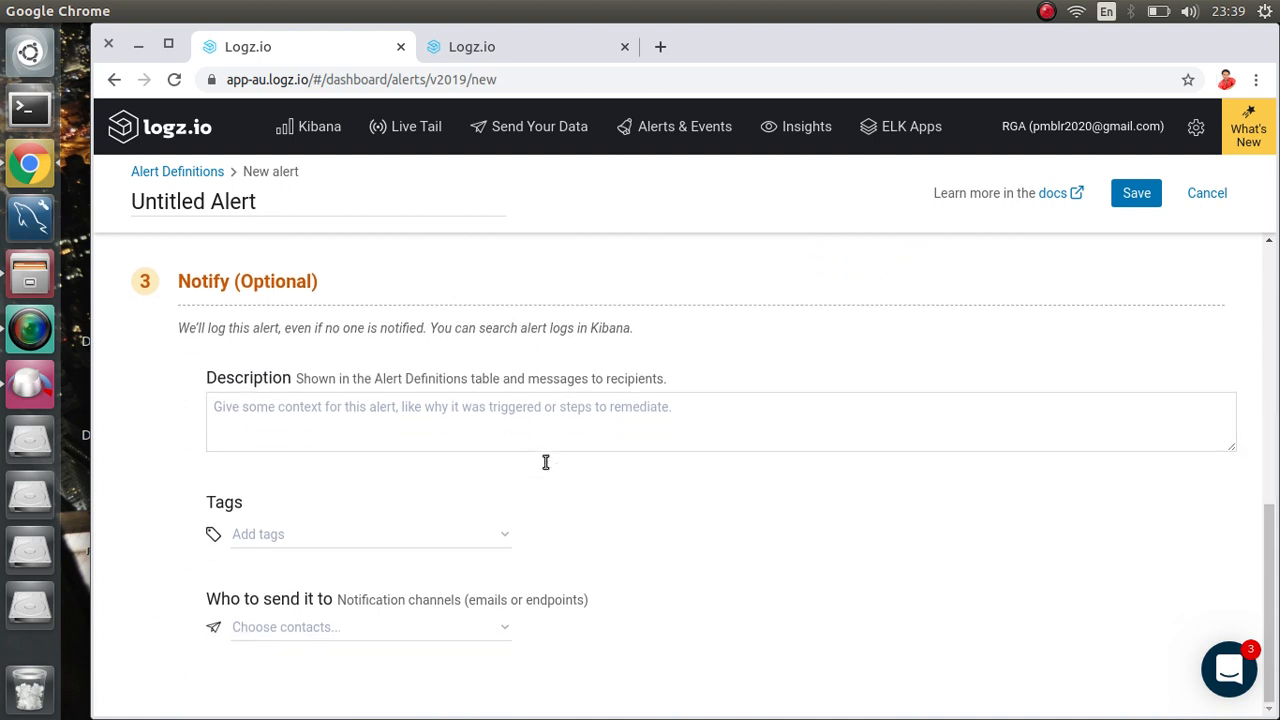
click(441, 427)
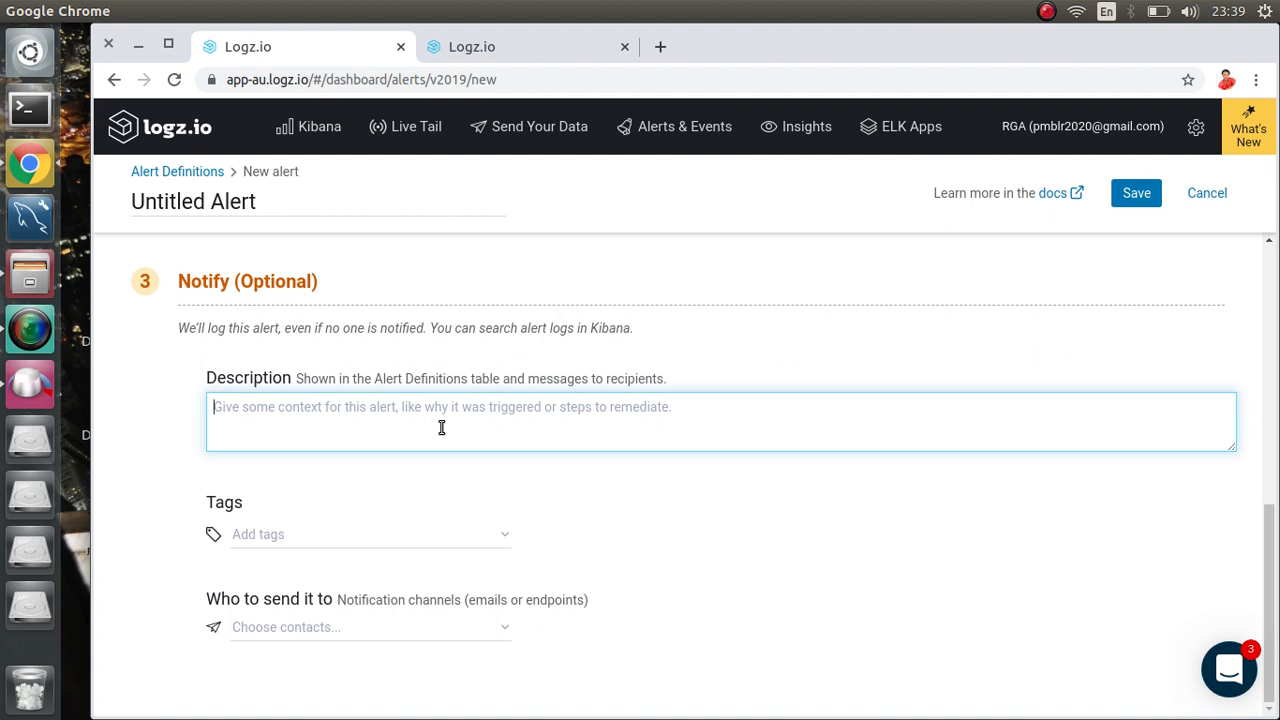
text(Log)
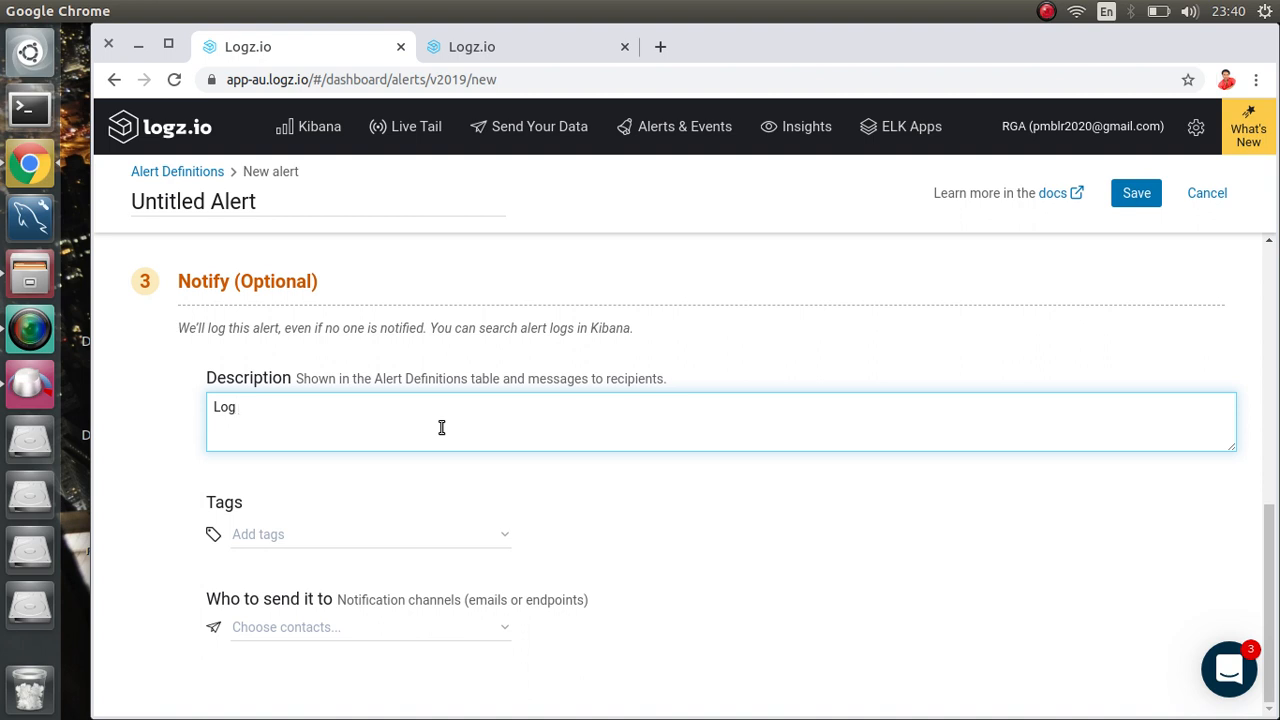
text( hit more than 10)
Step: Add the tags 'log' and 'hits' to the alert
click(391, 537)
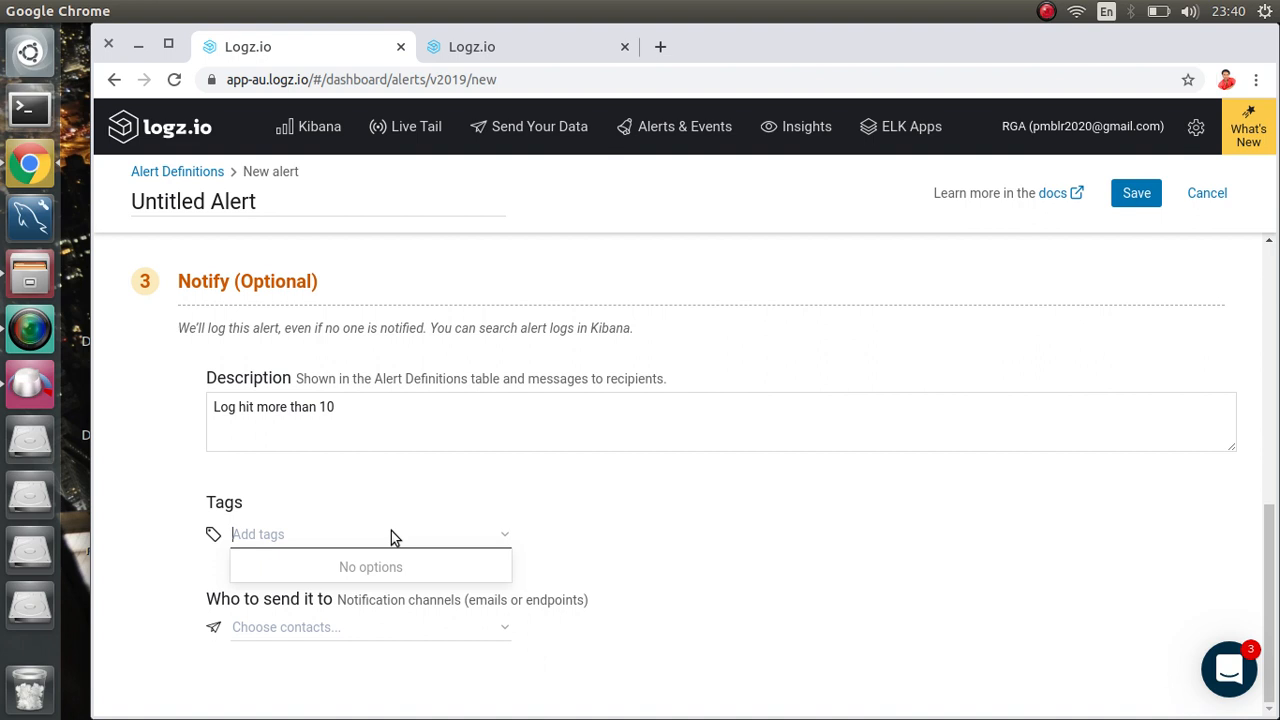
text(exide)
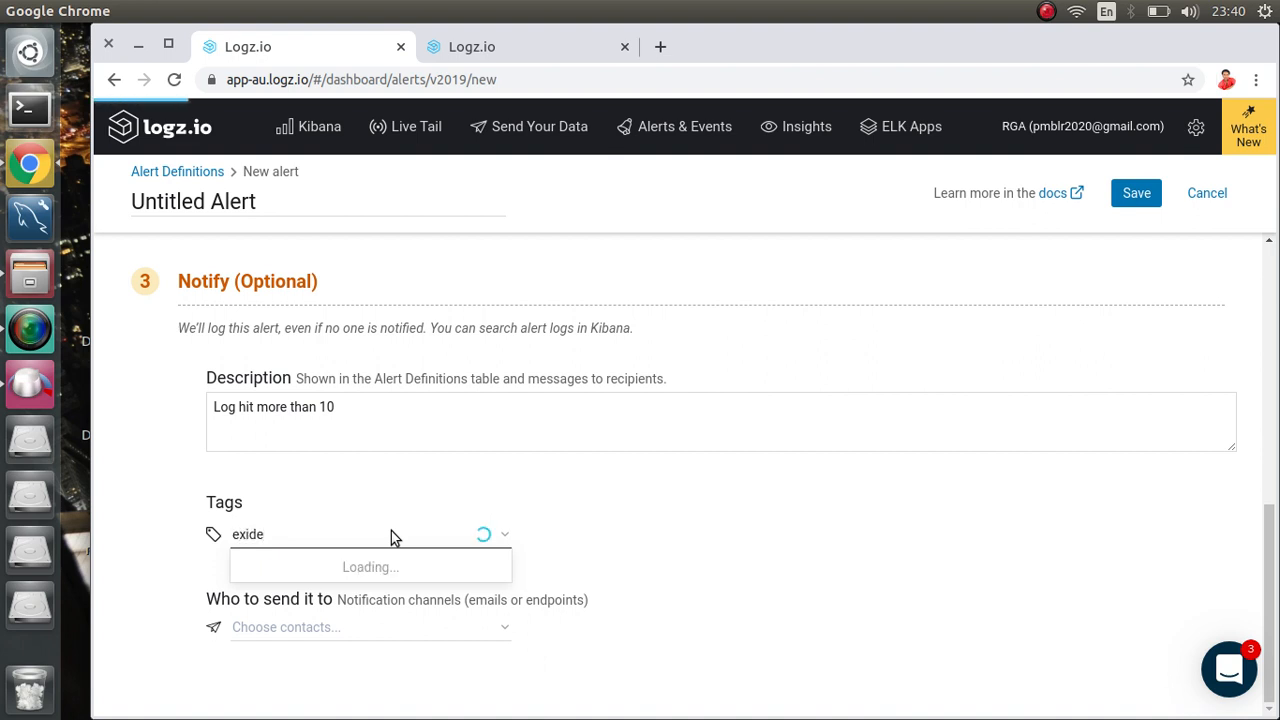
key(BackSpace)
key(BackSpace)
key(BackSpace)
key(BackSpace)
key(BackSpace)
key(BackSpace)
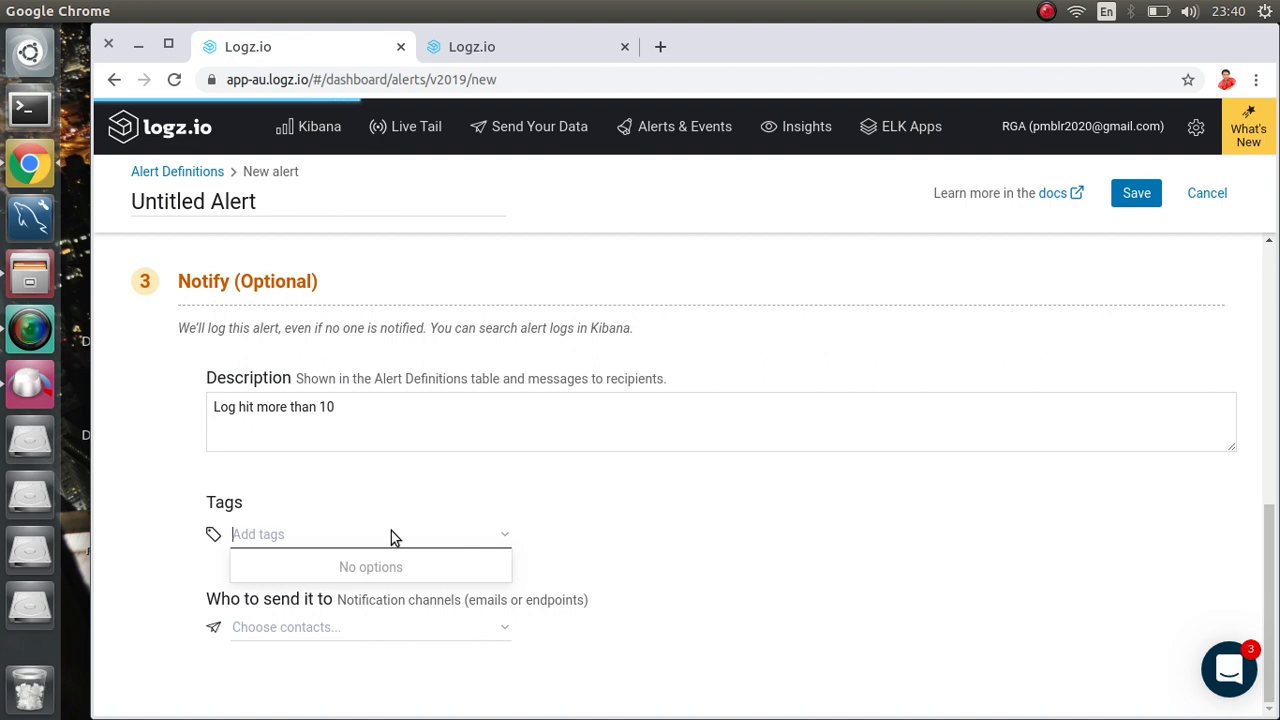
text(log)
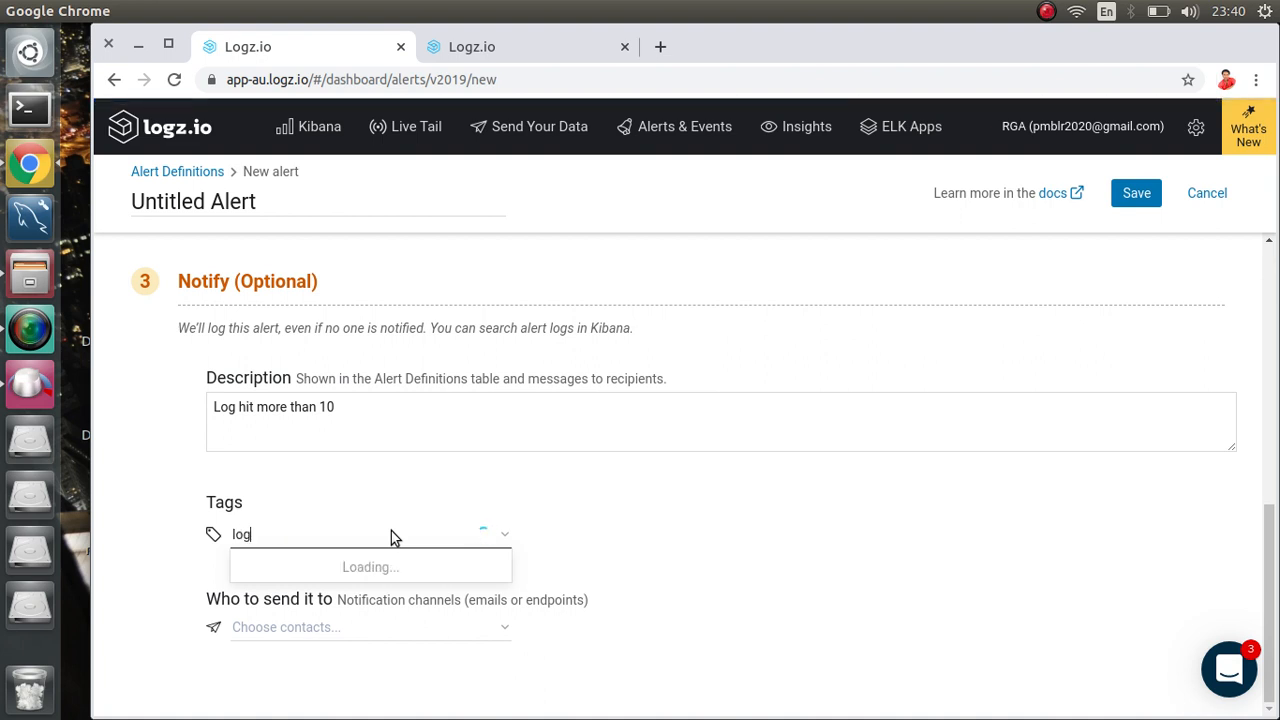
text( mor)
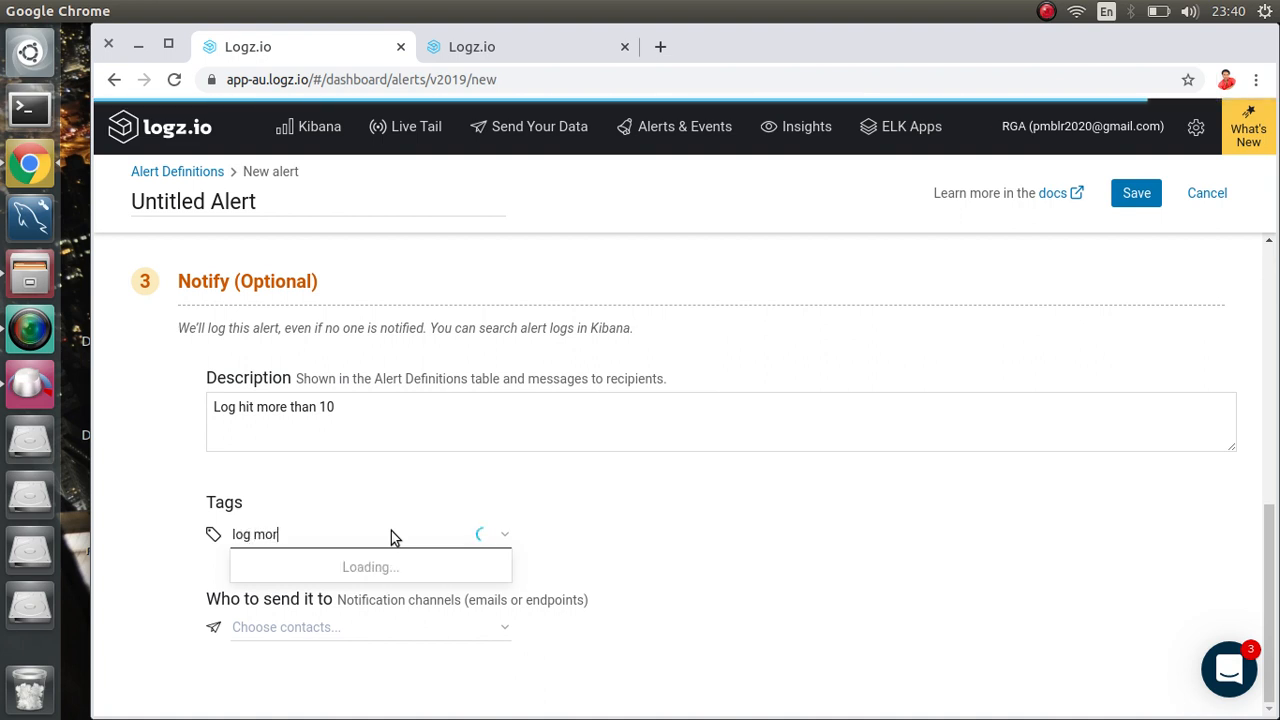
key(BackSpace)
key(BackSpace)
key(BackSpace)
key(BackSpace)
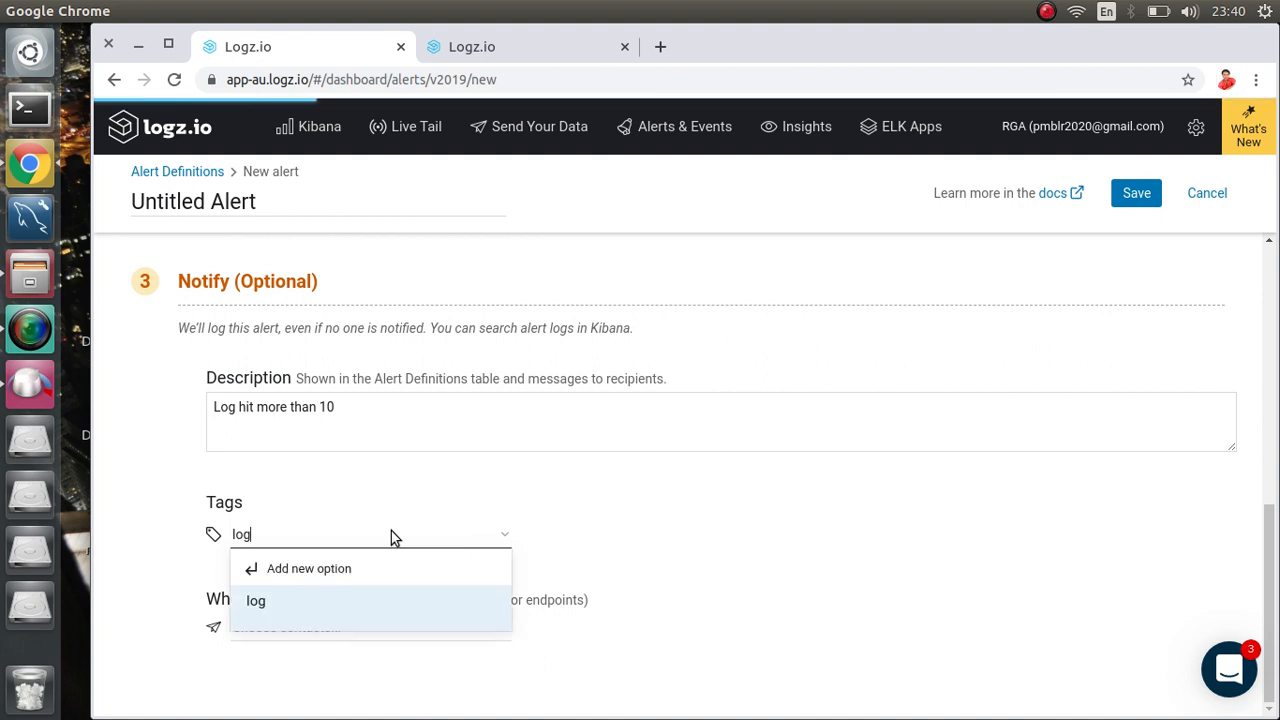
key(Return)
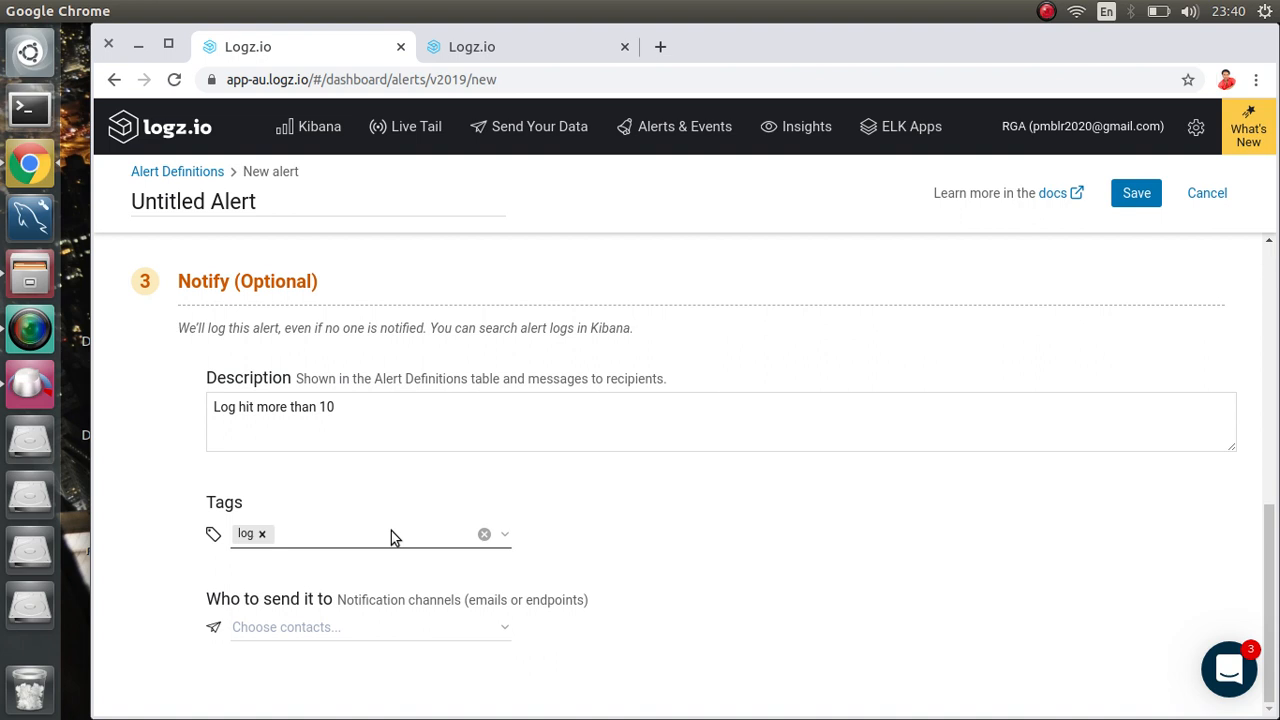
text(hits)
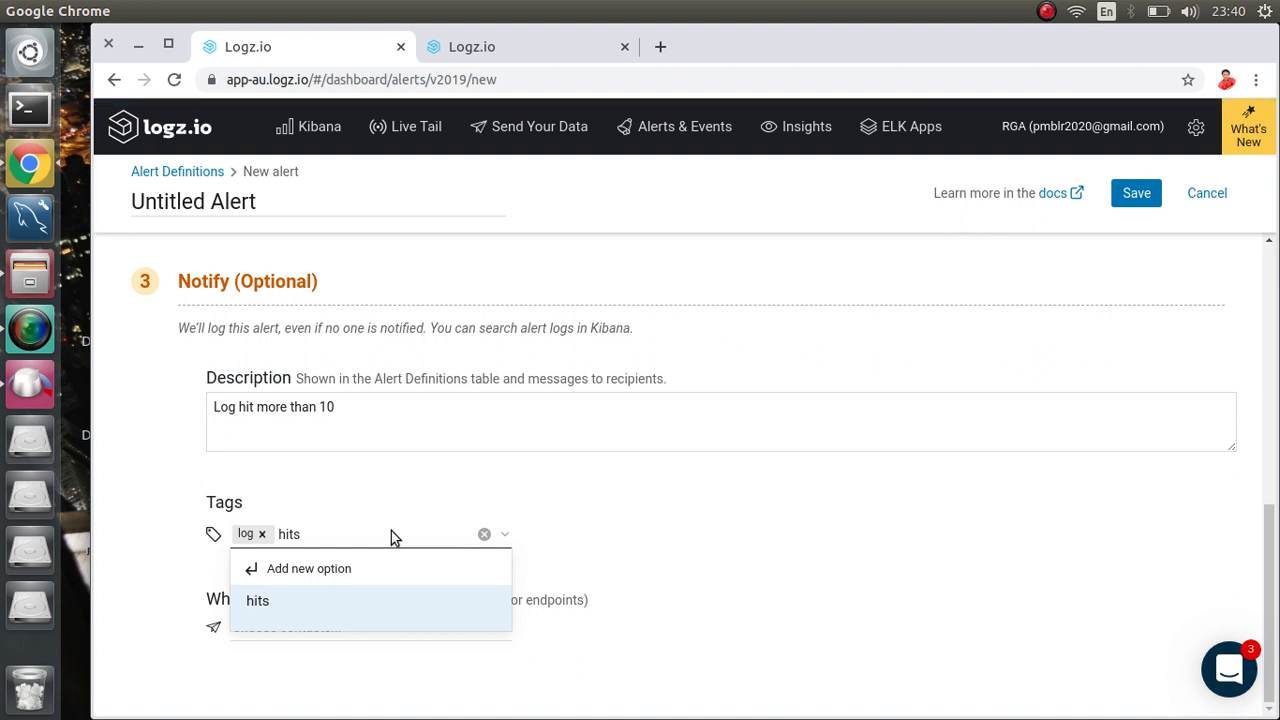
text(e)
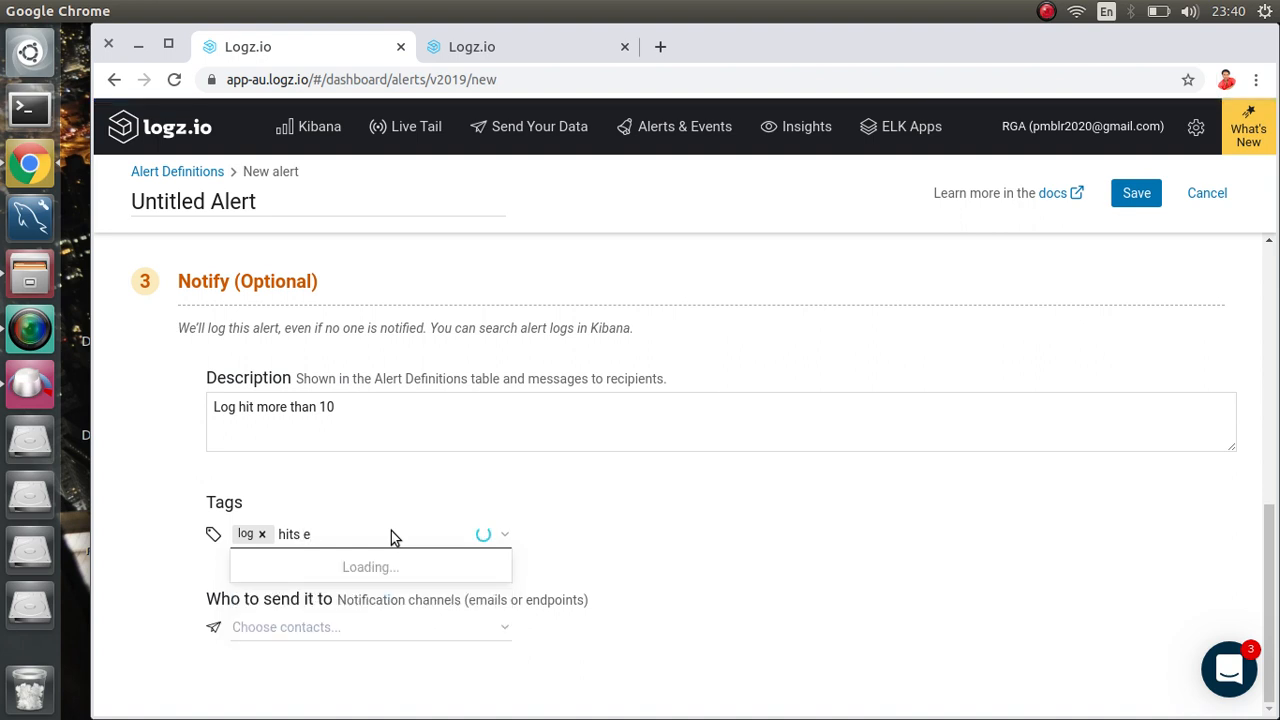
text(xcide)
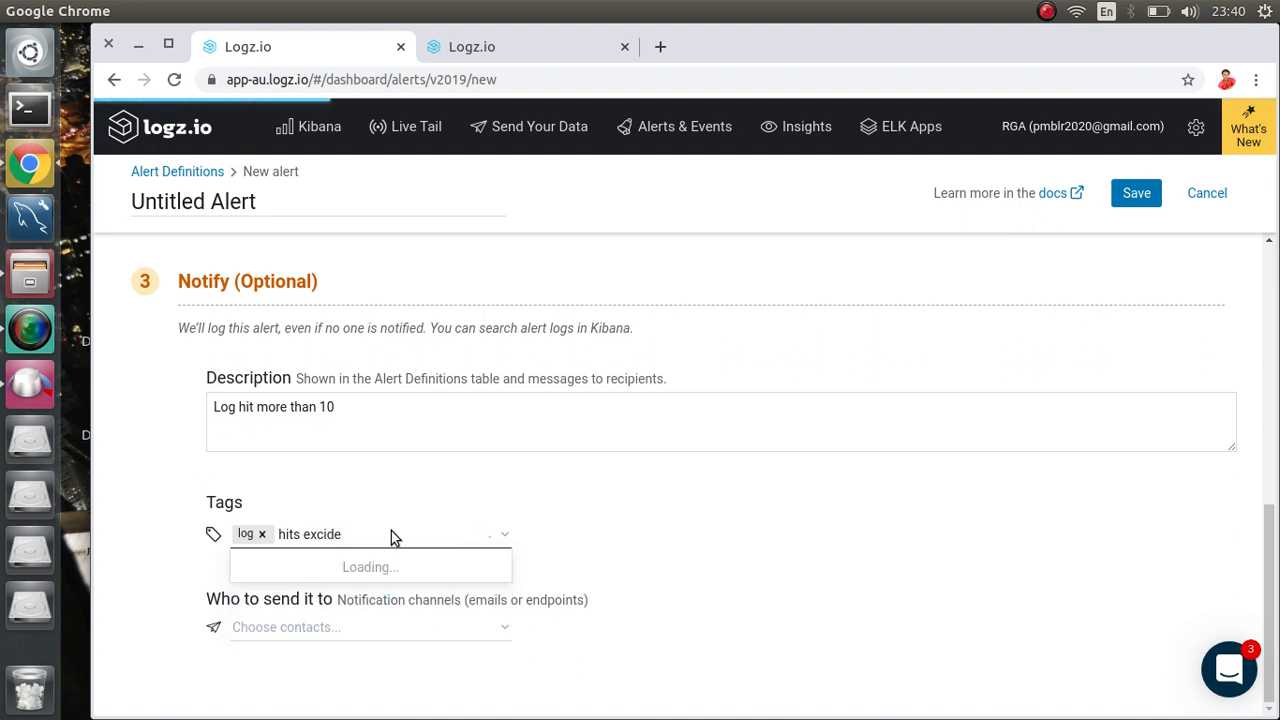
key(BackSpace)
key(BackSpace)
key(BackSpace)
key(BackSpace)
key(BackSpace)
key(BackSpace)
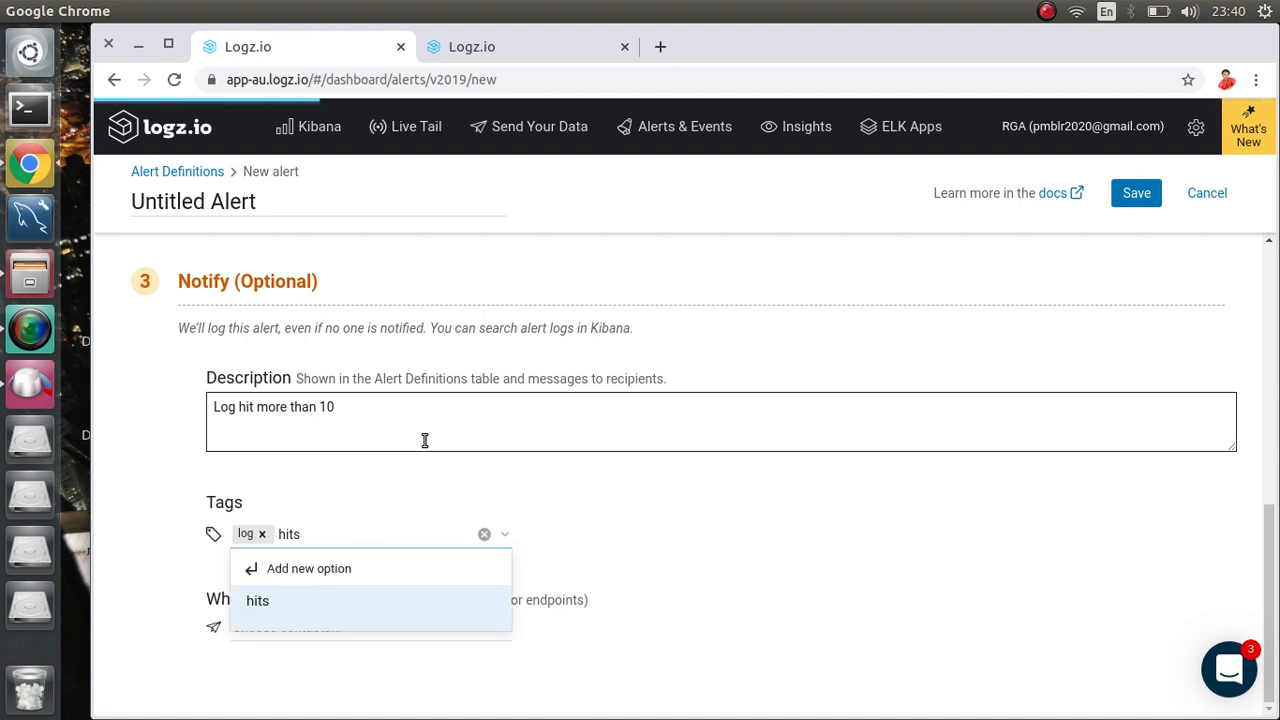
key(Return)
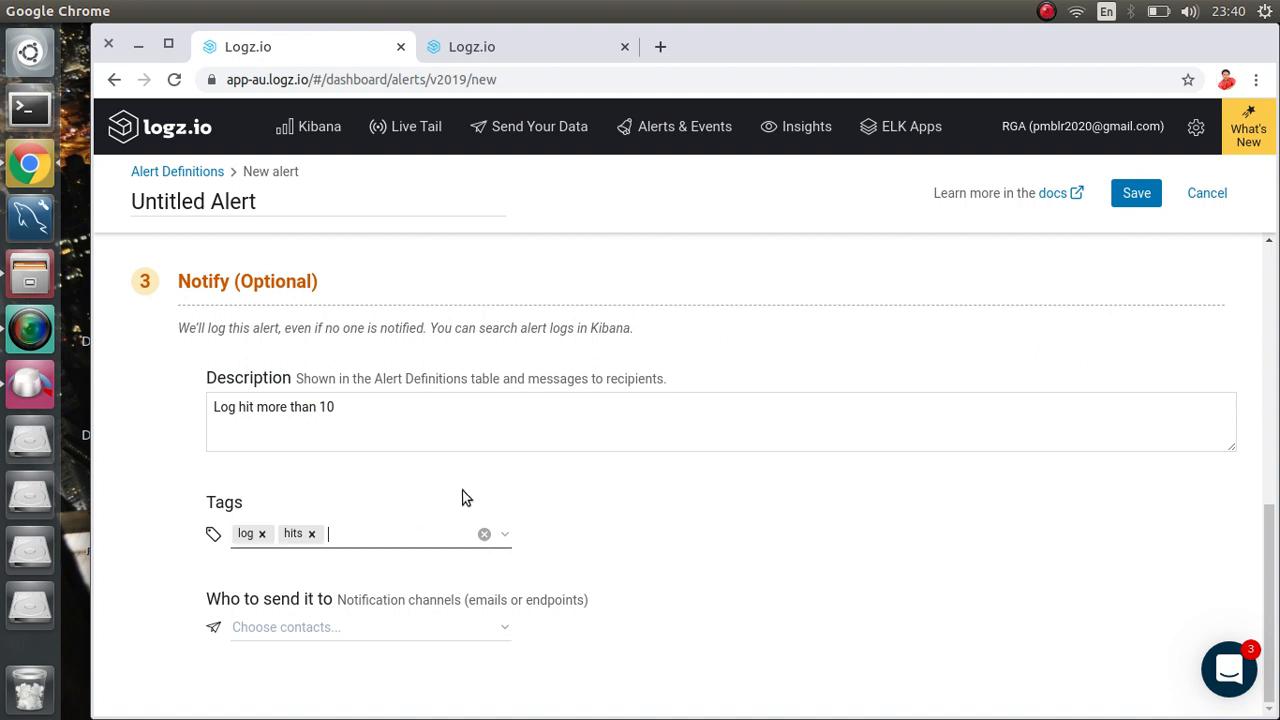
scroll(471, 492, up, 2)
scroll(471, 492, down, 2)
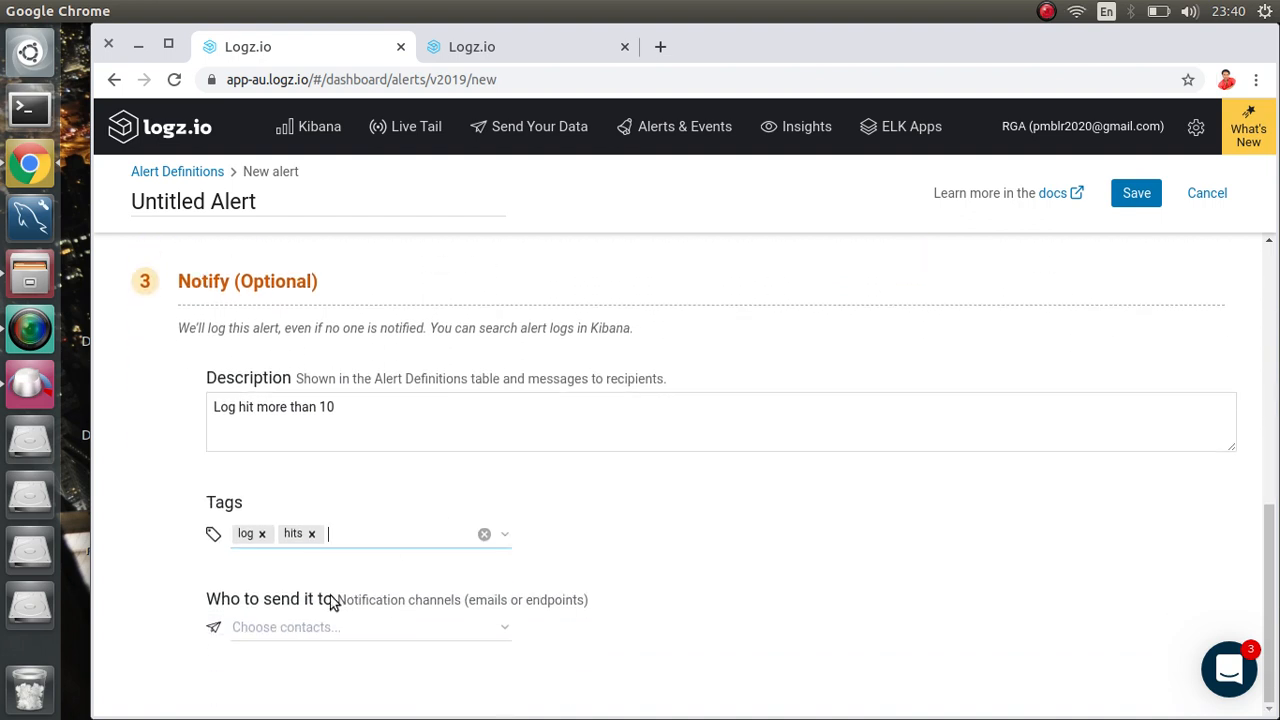
Step: Enter the user's email address as the alert recipient and save the alert
click(295, 628)
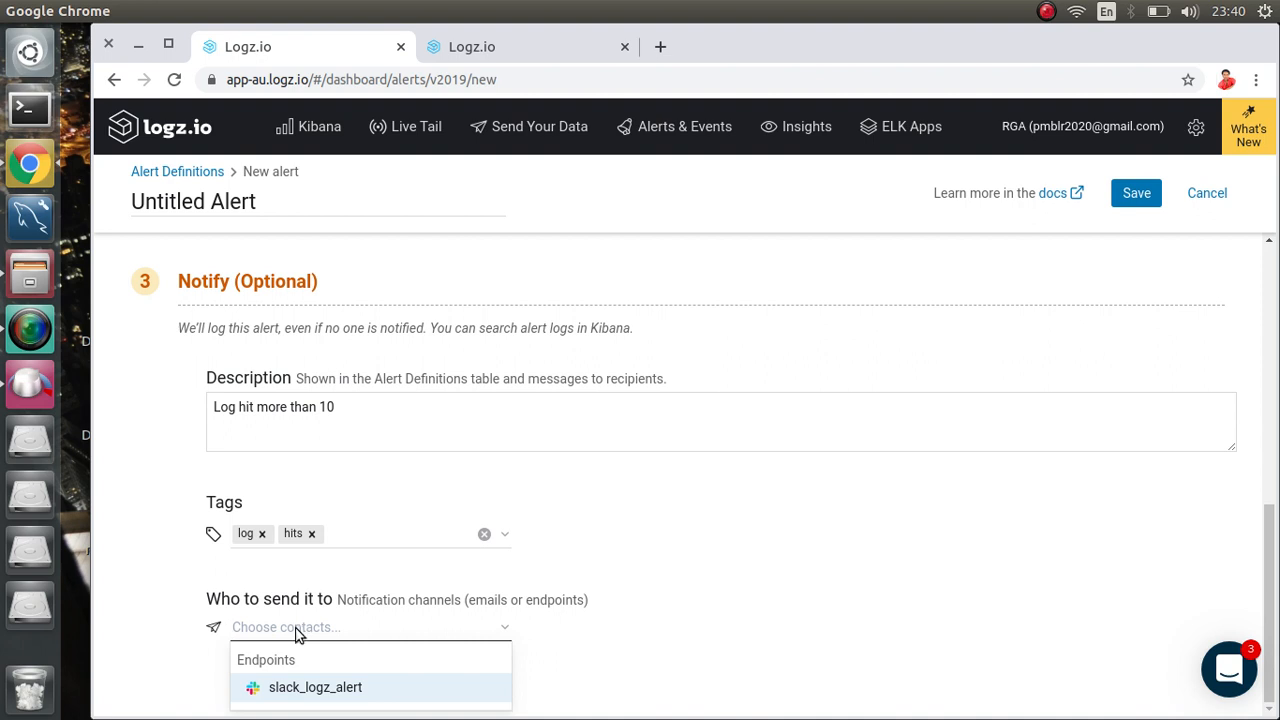
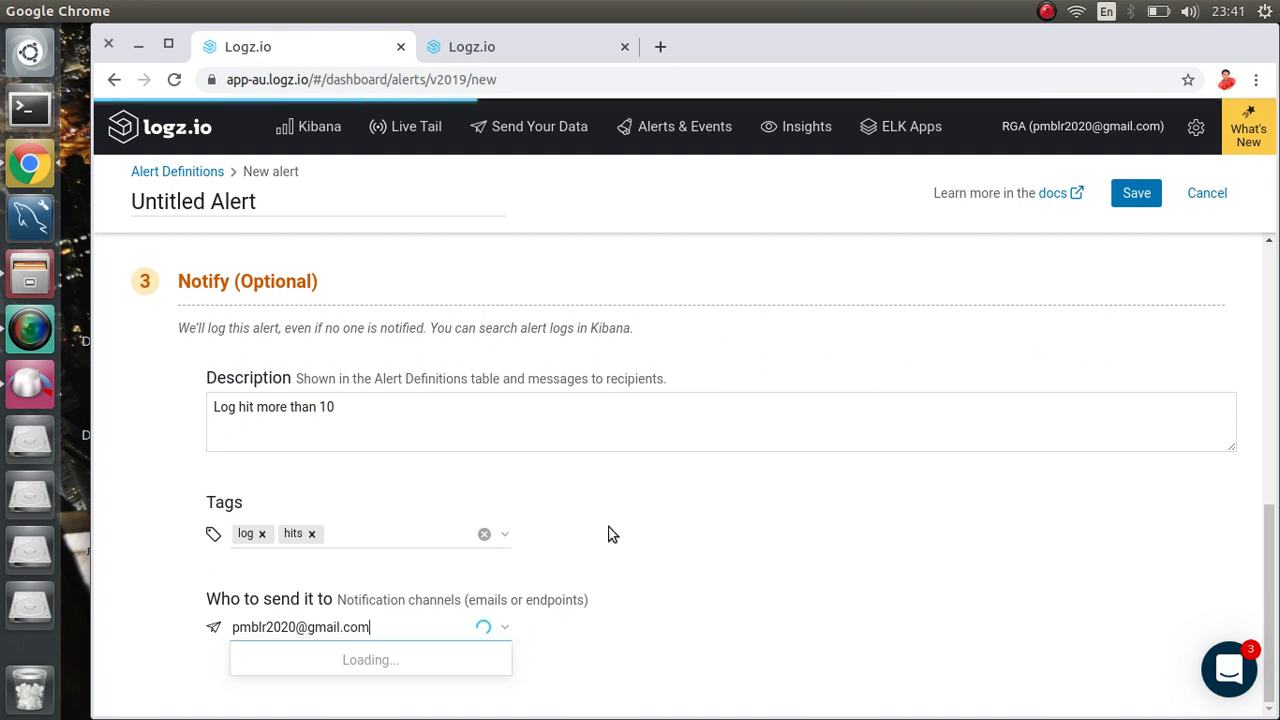
scroll(612, 534, up, 4)
scroll(763, 438, down, 4)
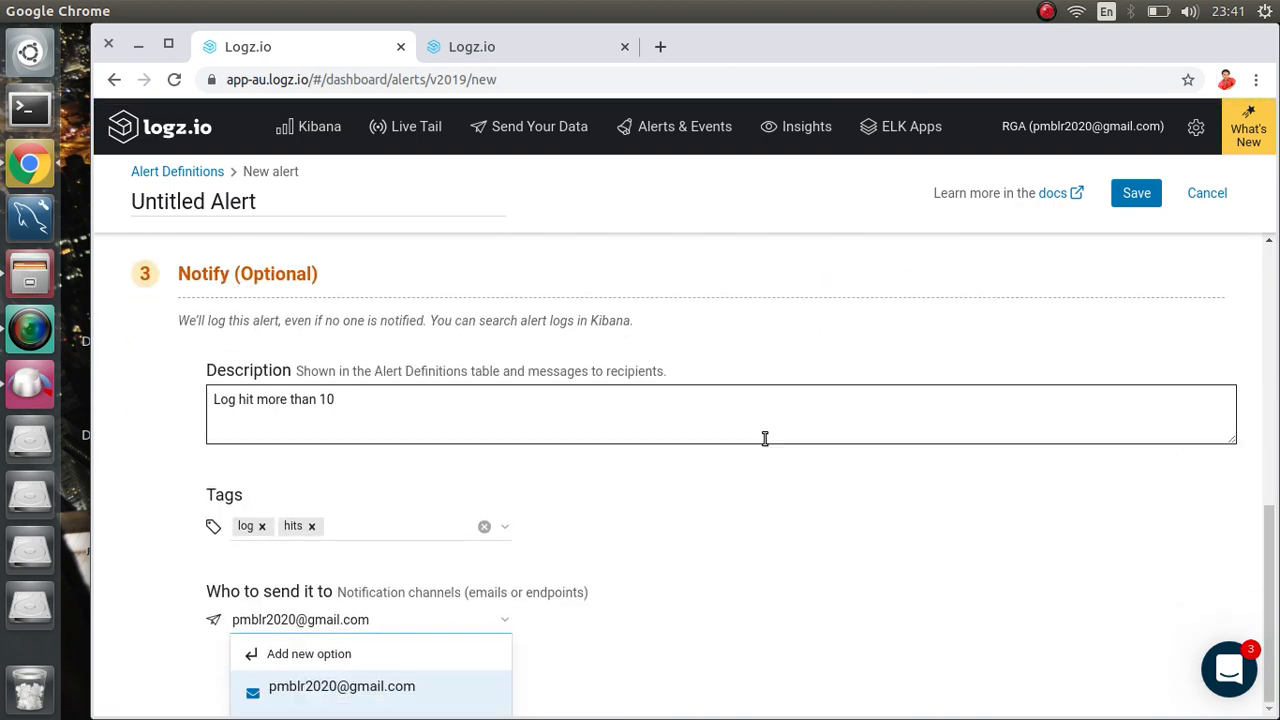
click(1133, 200)
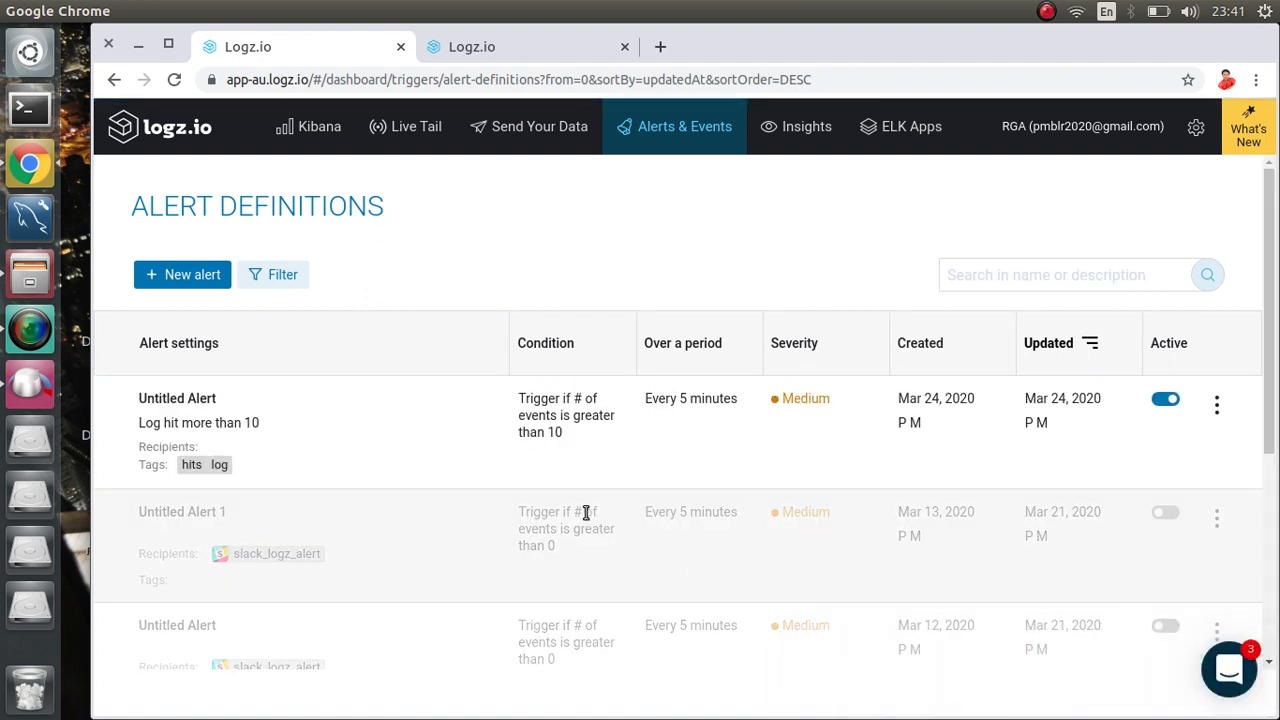
drag(1268, 296, 1272, 345)
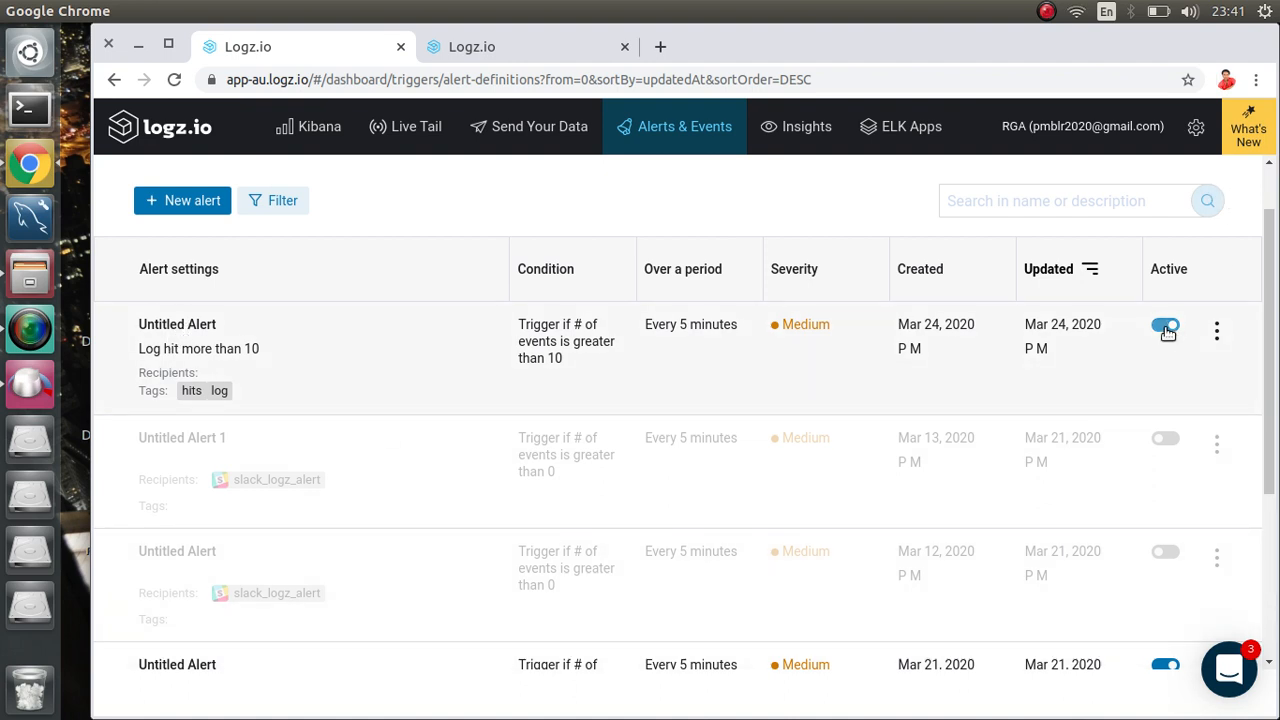
scroll(990, 300, up, 2)
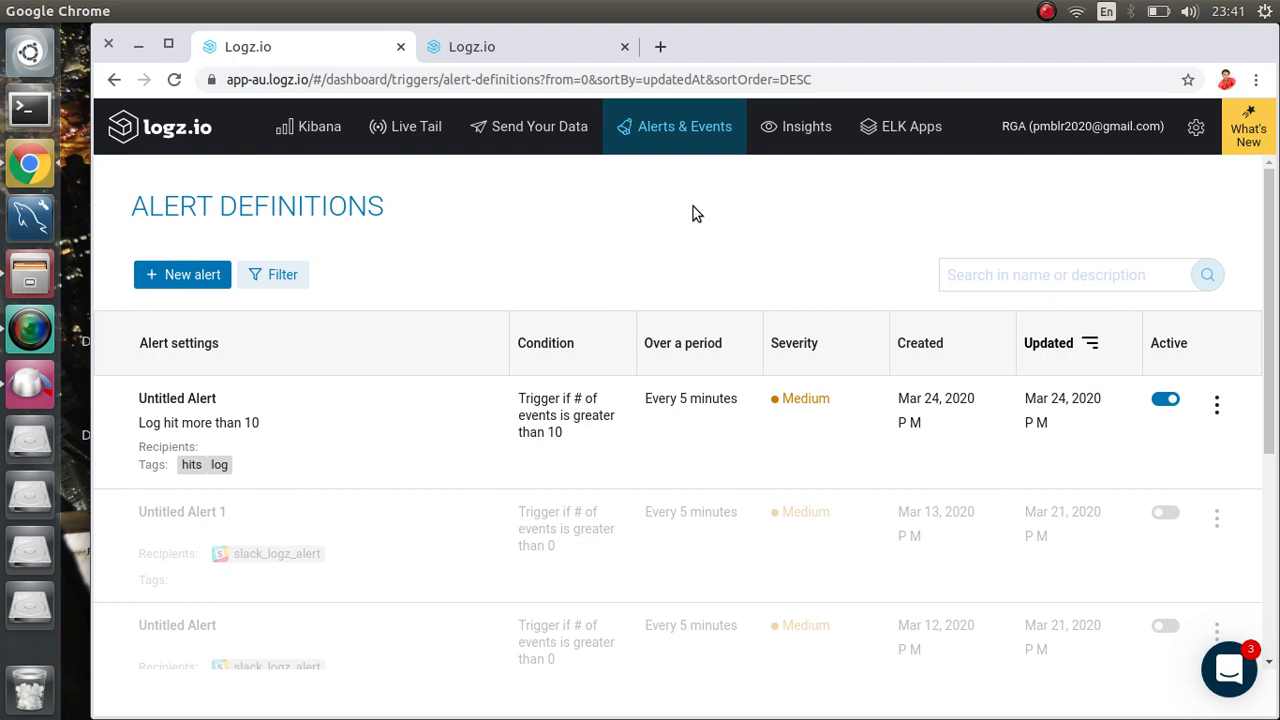
Step: Open Gmail in a new incognito window via the omnibox suggestion
key(ctrl+shift+n)
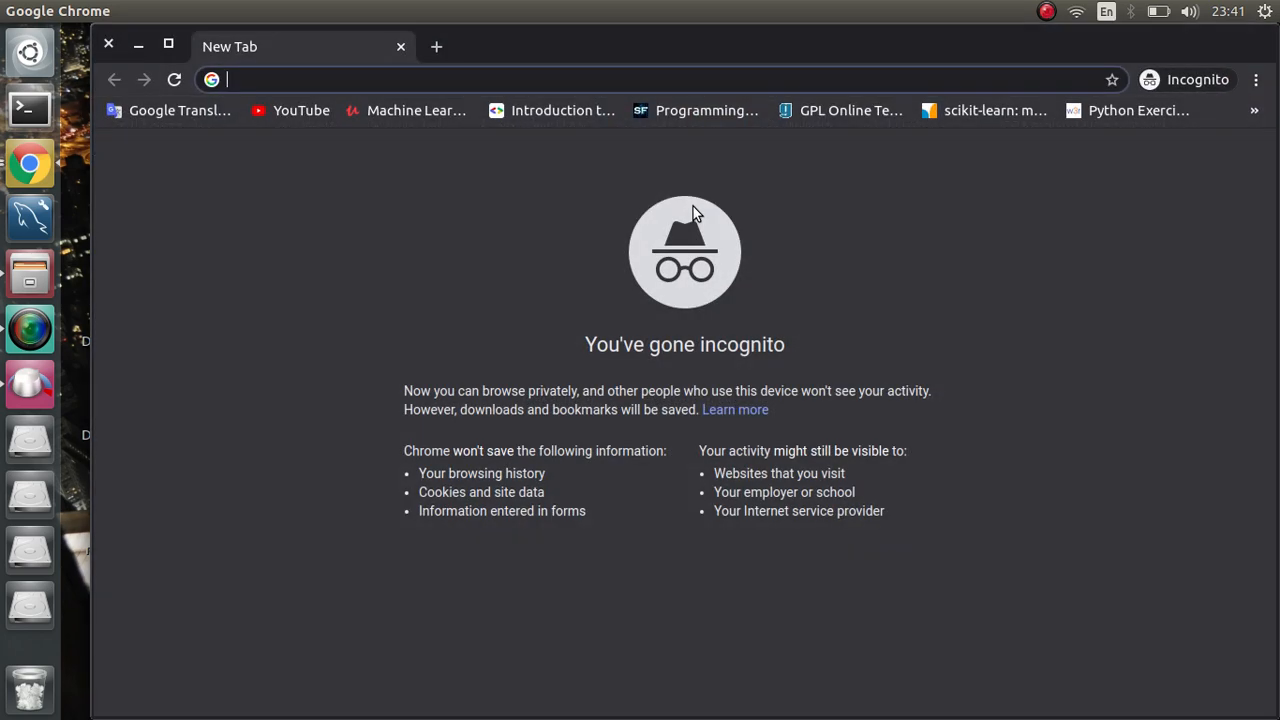
text(gma)
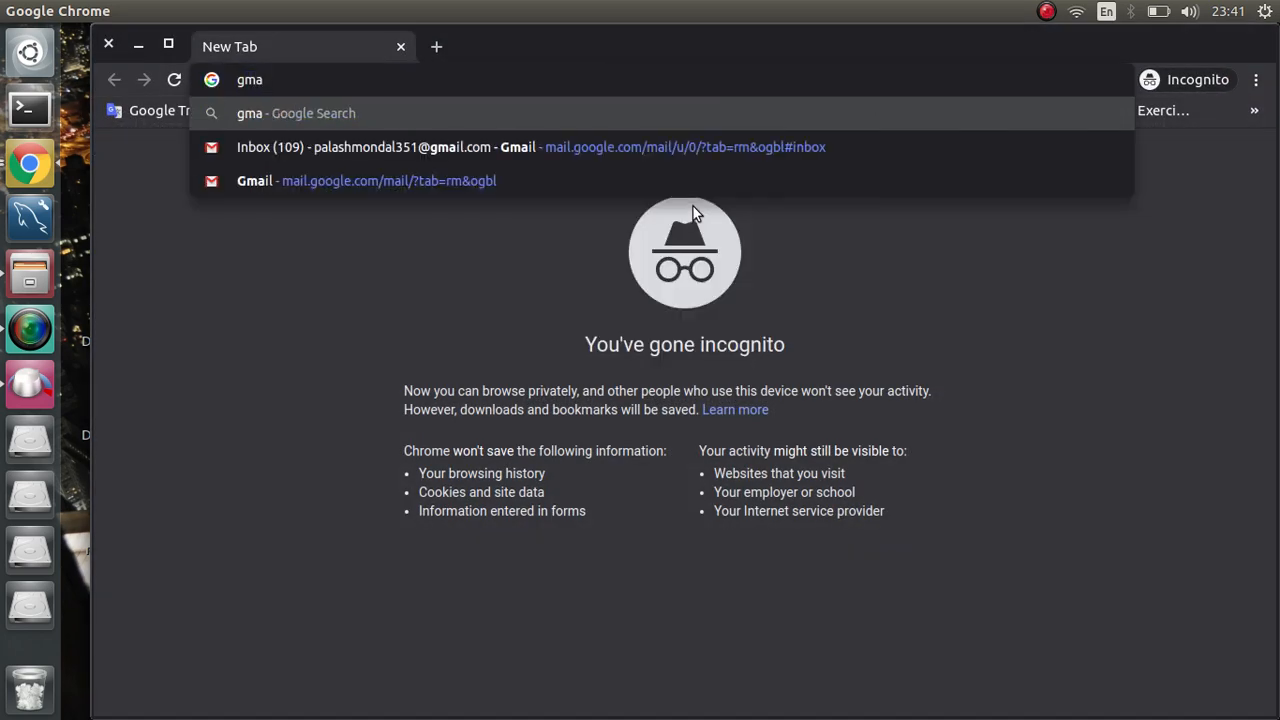
key(Down)
key(Return)
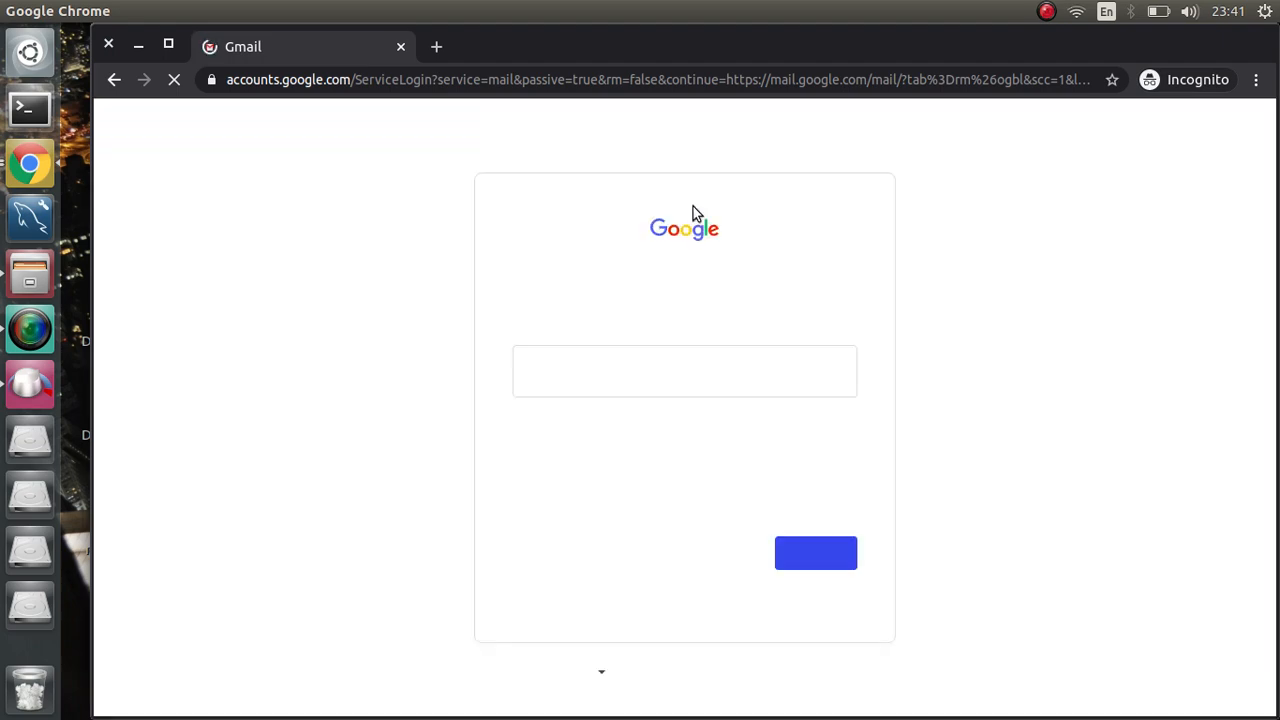
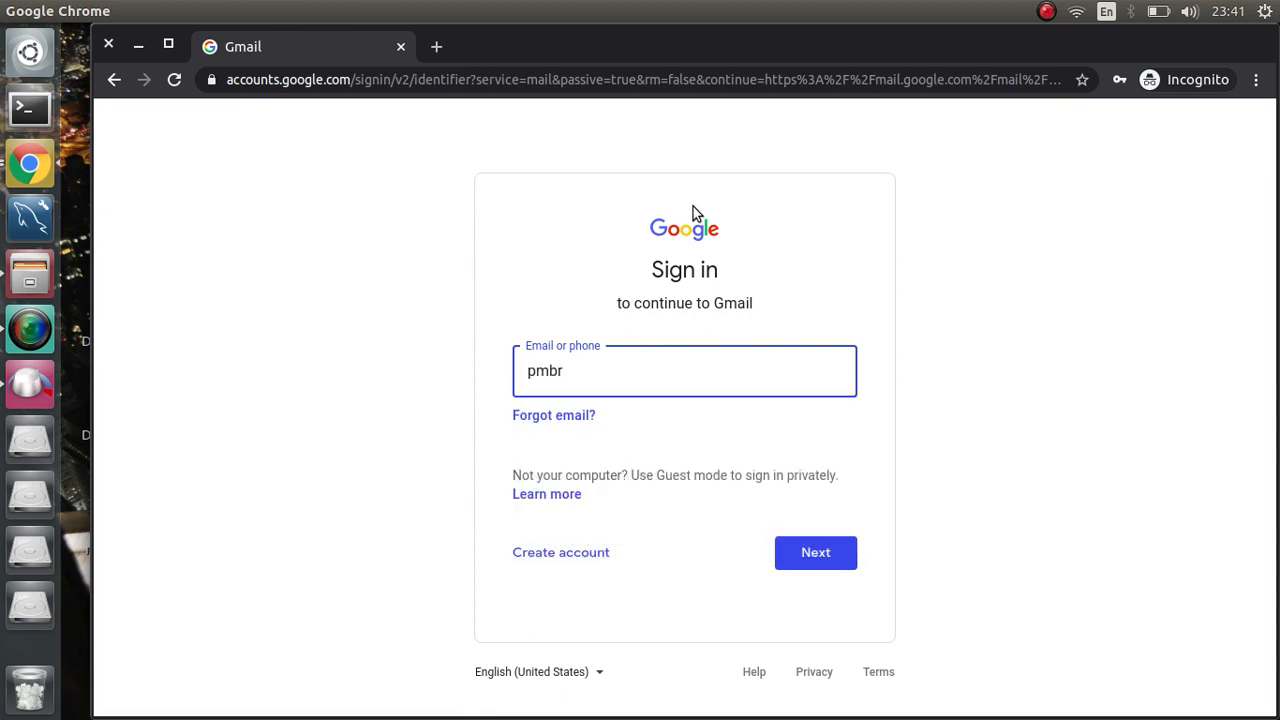
Step: Sign in to Gmail with the account's email and password
key(Return)
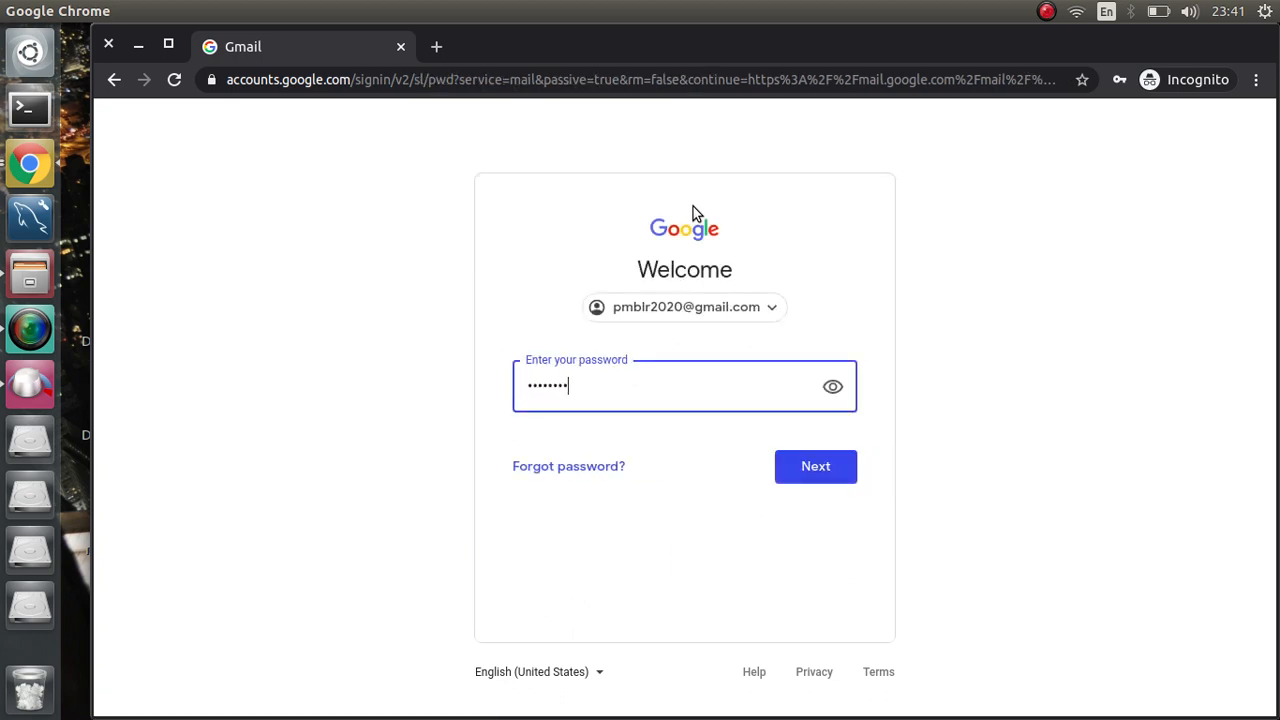
key(Return)
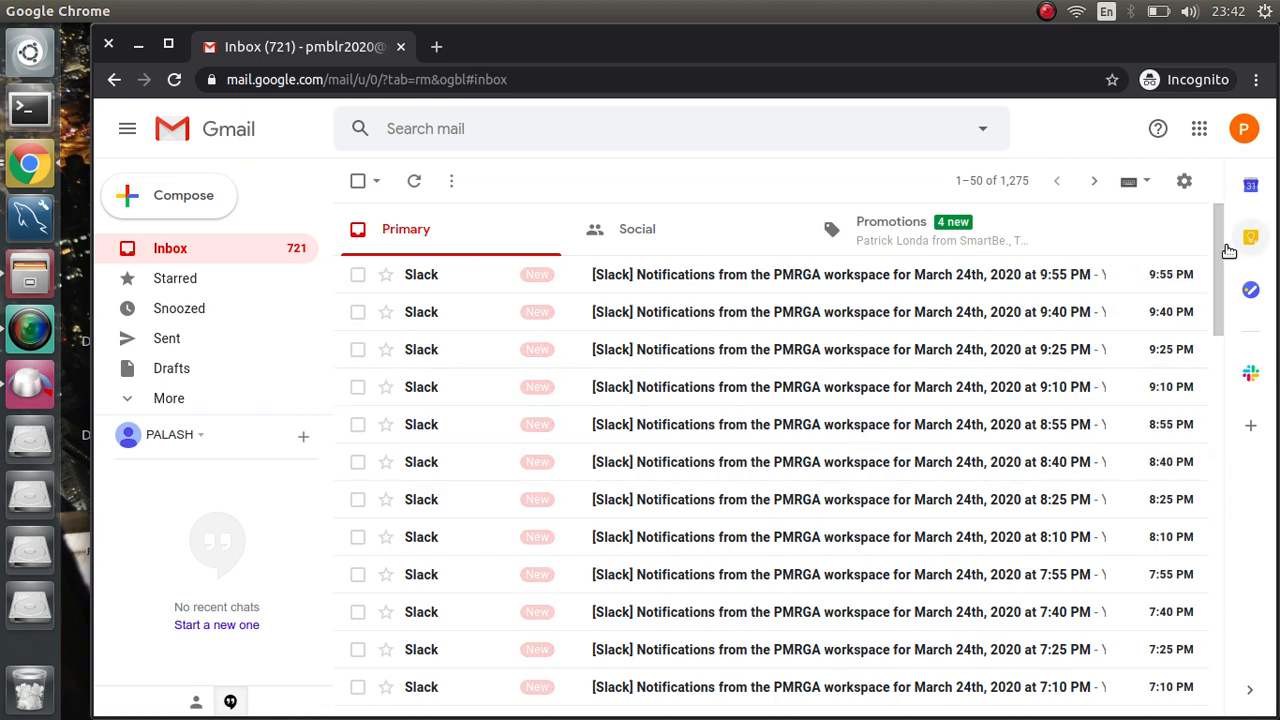
Step: Close the Gmail incognito tab, confirm leaving, and reopen Logz.io's Kibana mydashboard
mouse_move(1220, 257)
mouse_down()
mouse_move(1235, 595)
mouse_move(1234, 250)
mouse_up()
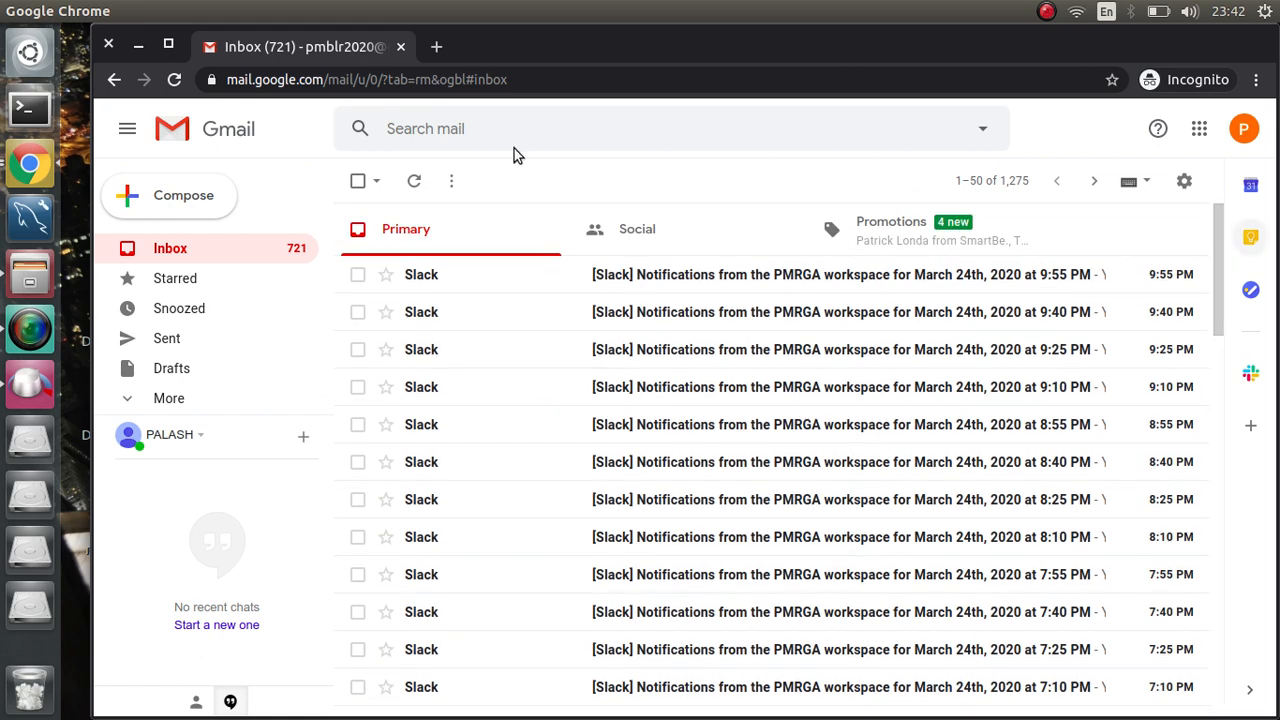
click(399, 47)
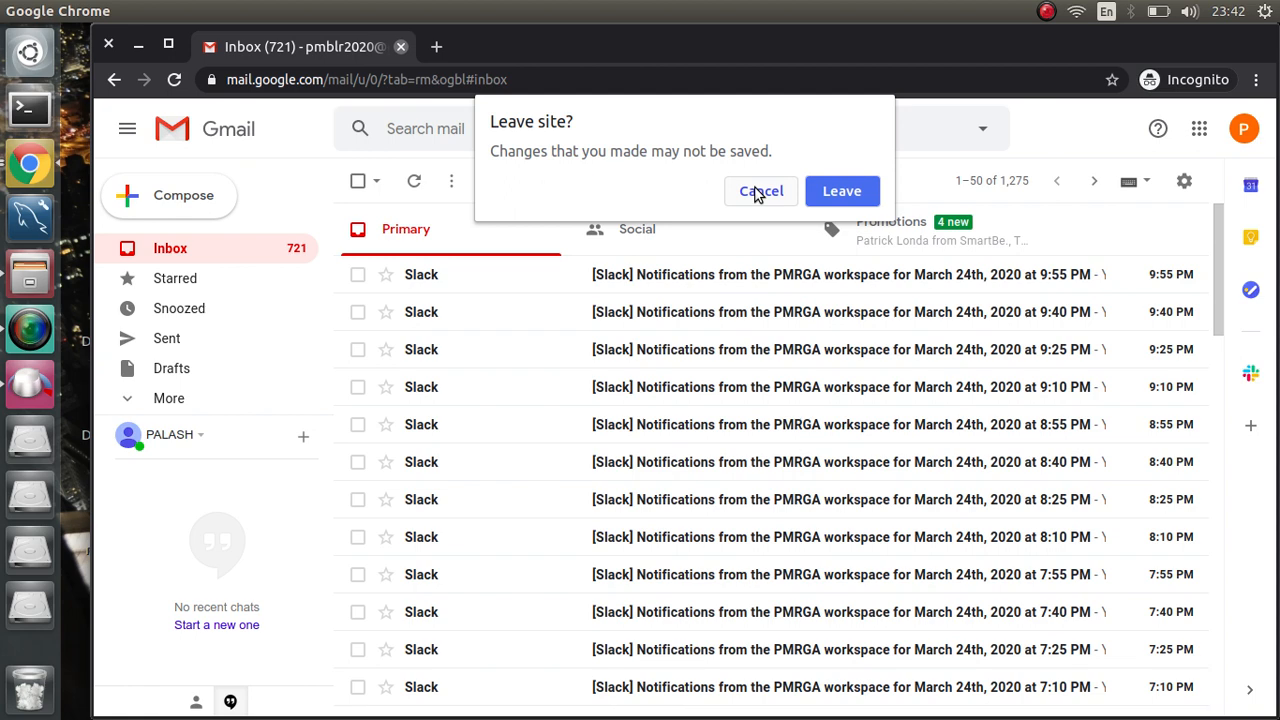
click(819, 194)
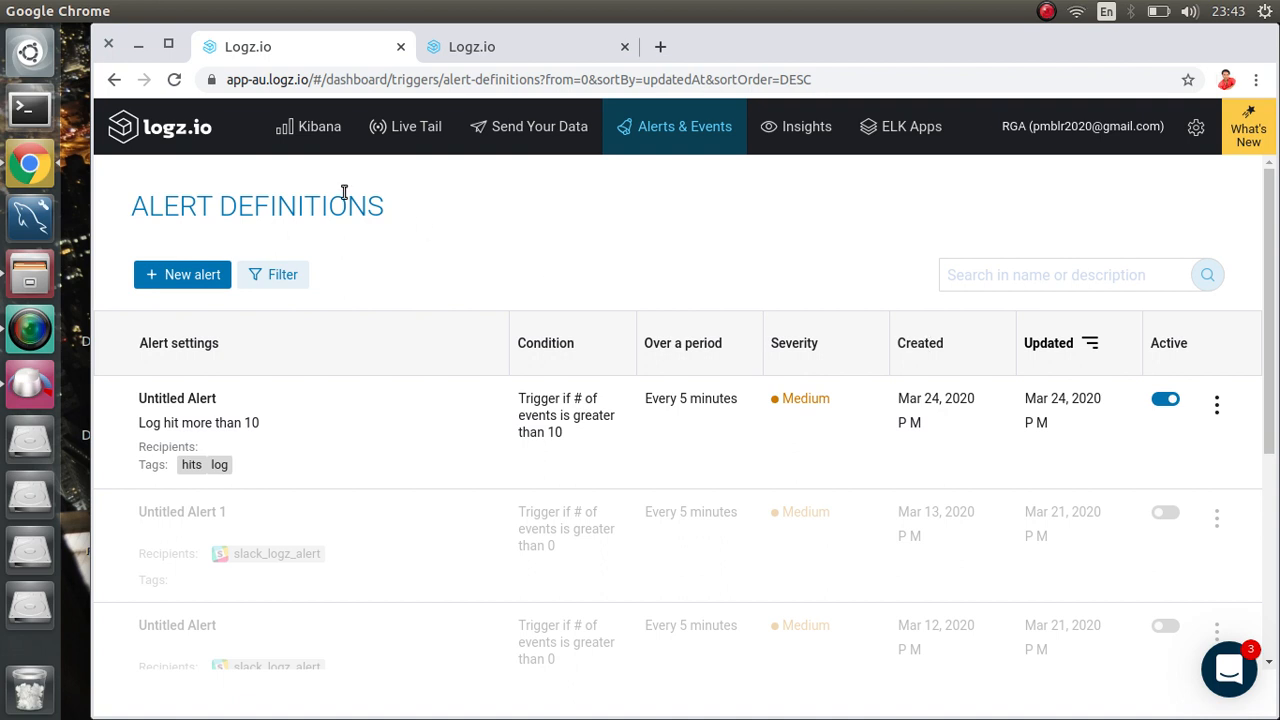
click(312, 141)
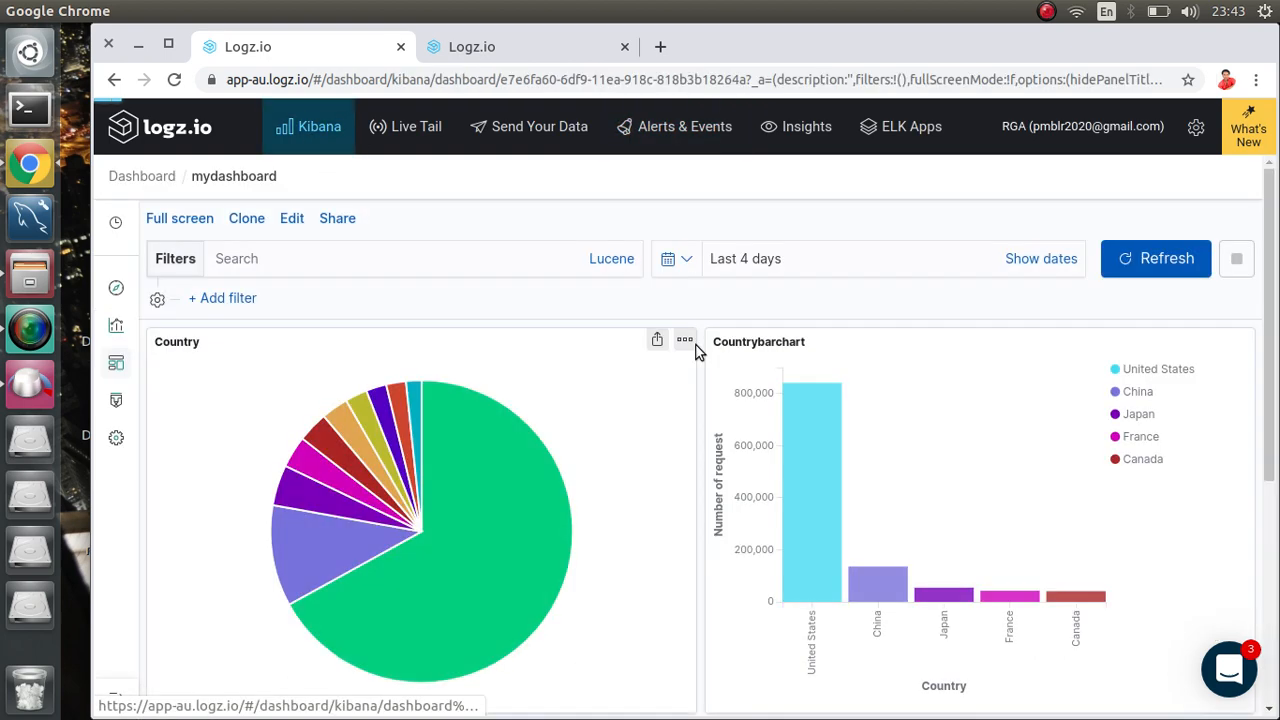